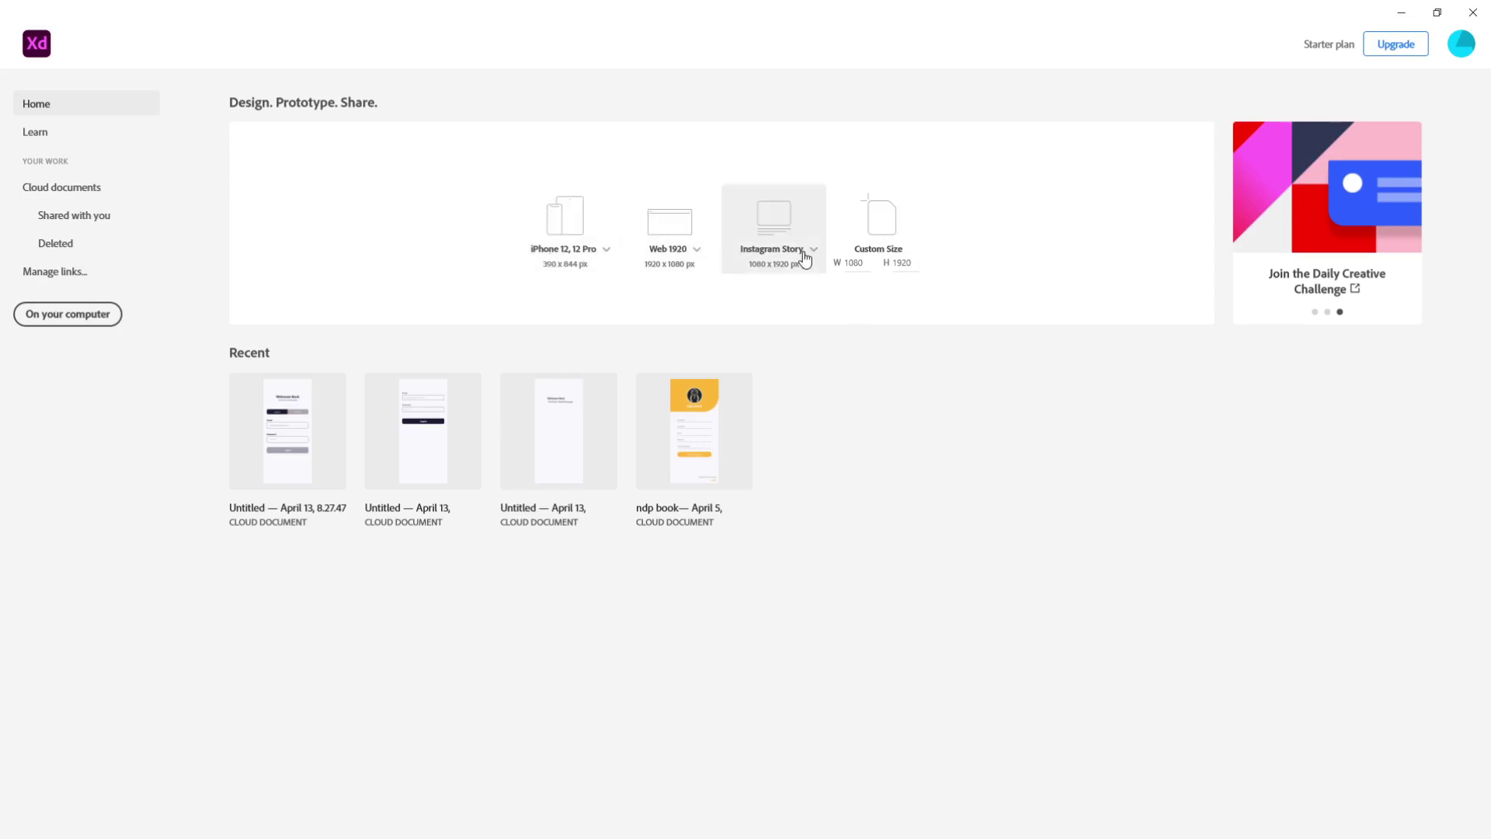
Create a new document from the iPhone 12, 12 Pro (390 × 844) artboard preset
click(608, 250)
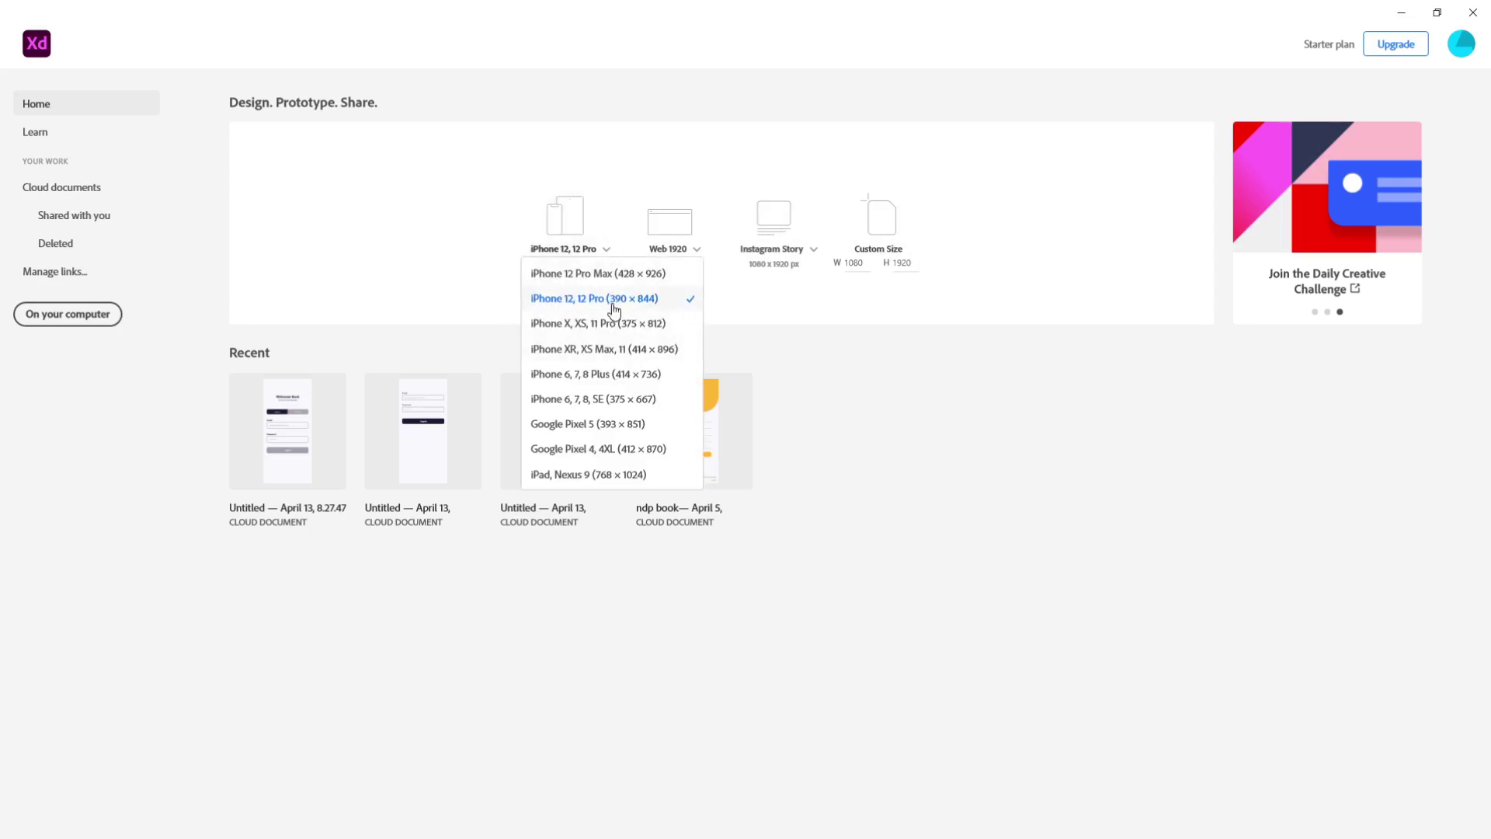
click(614, 307)
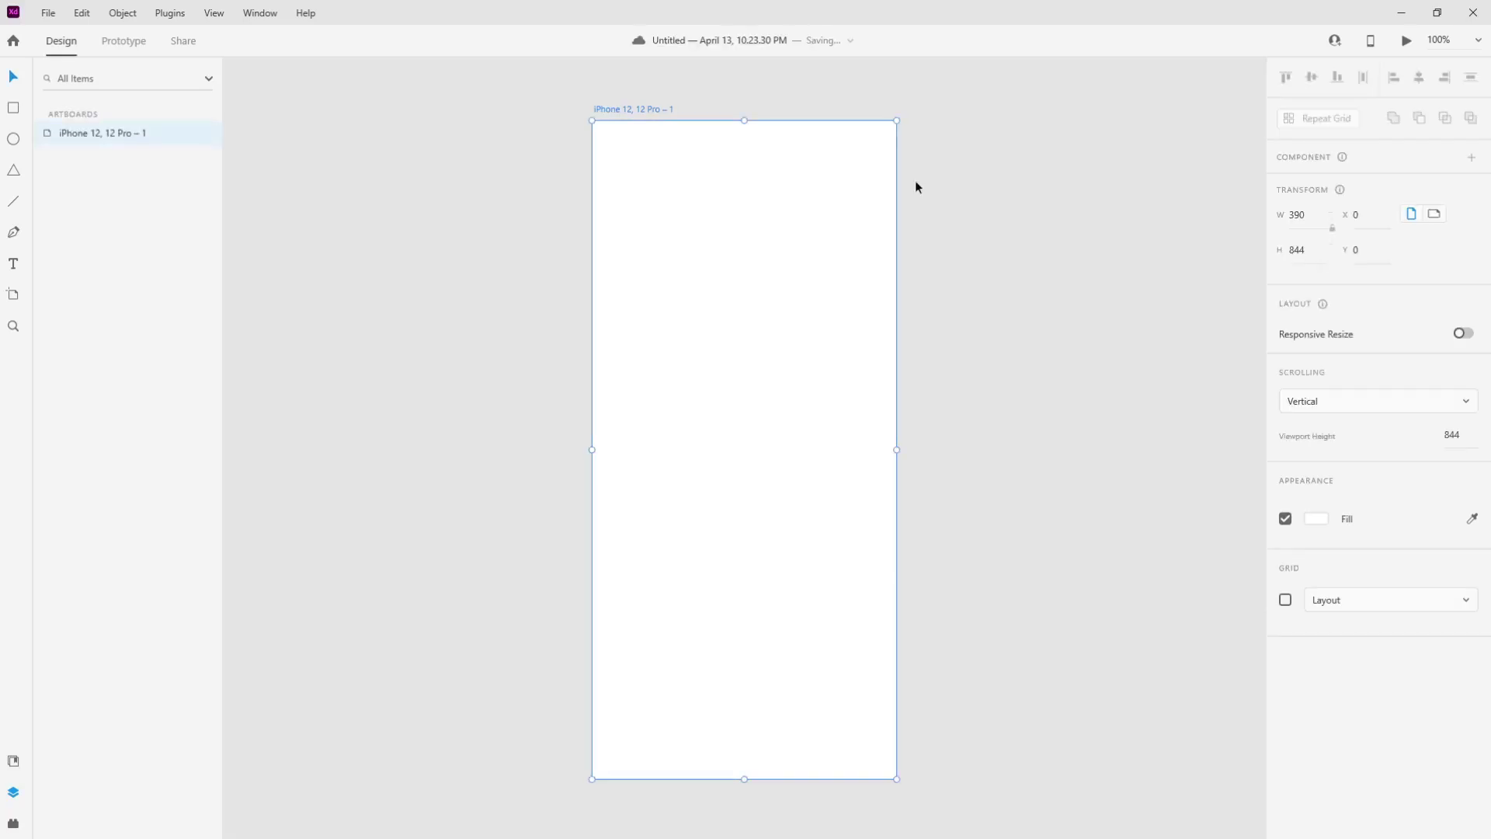
click(13, 115)
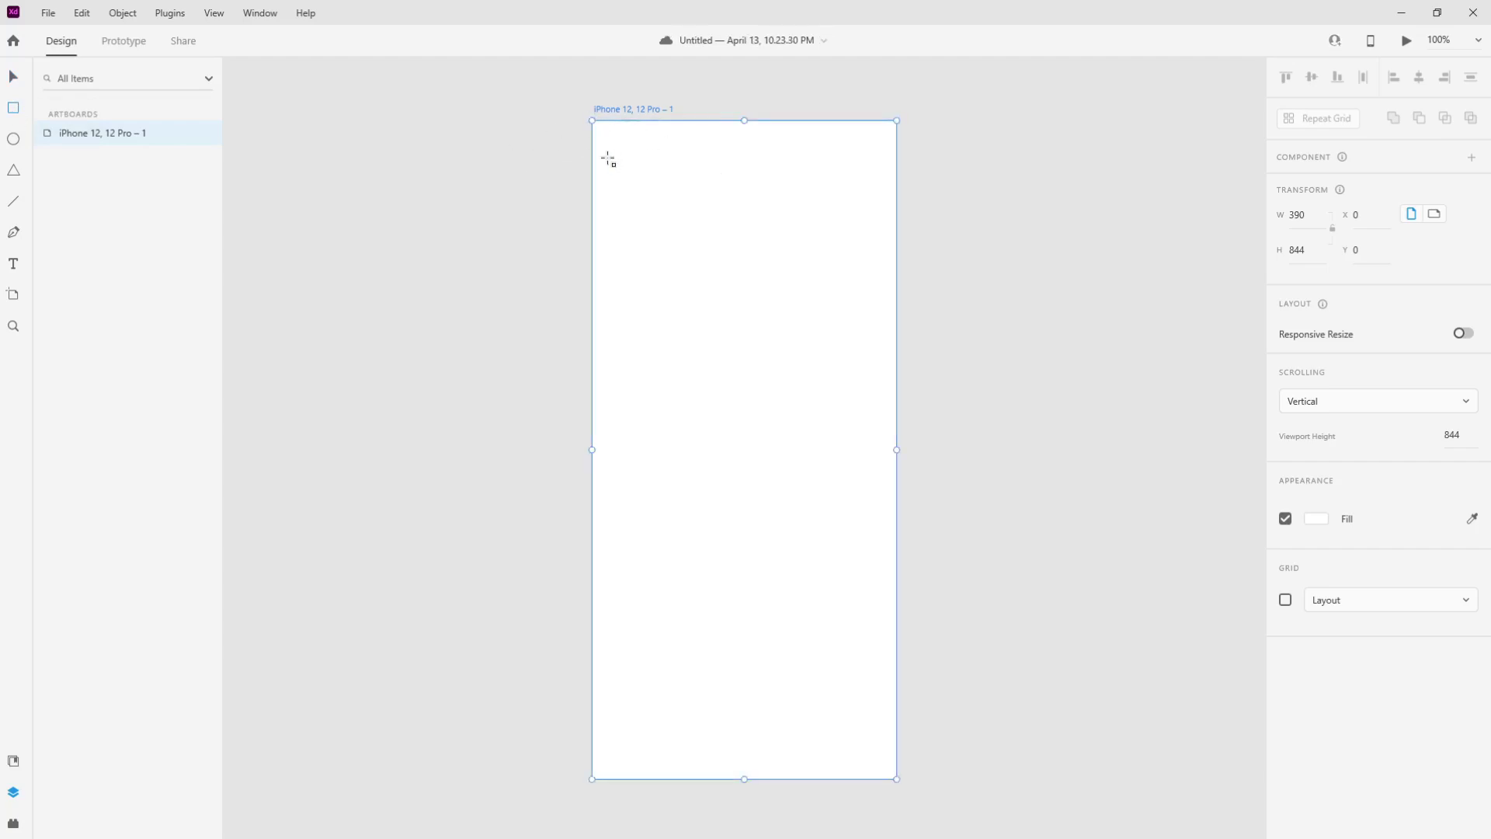
Draw a rectangle covering the entire 390 × 844 artboard
click(13, 76)
click(346, 115)
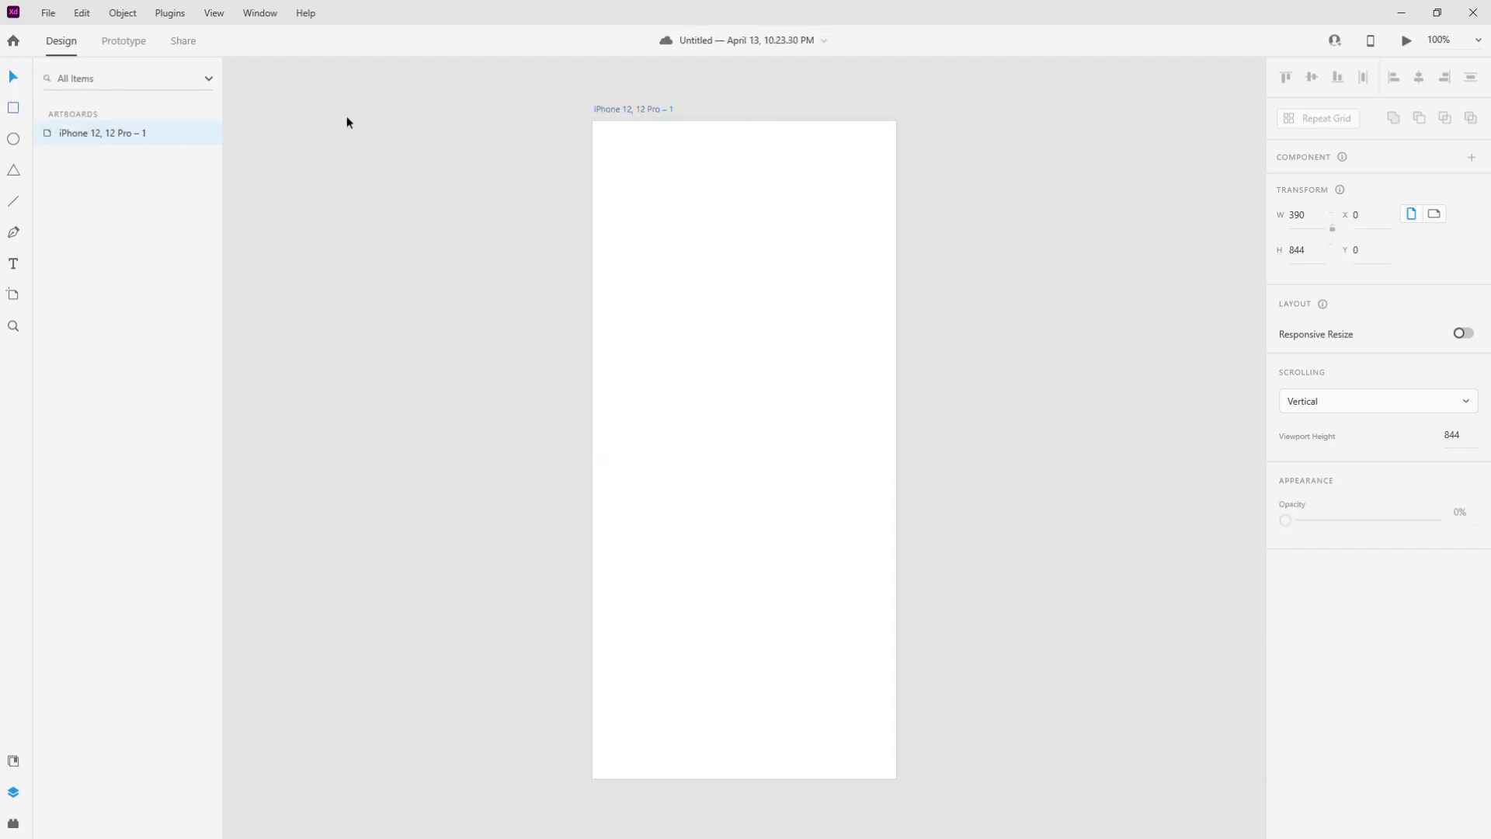
click(13, 111)
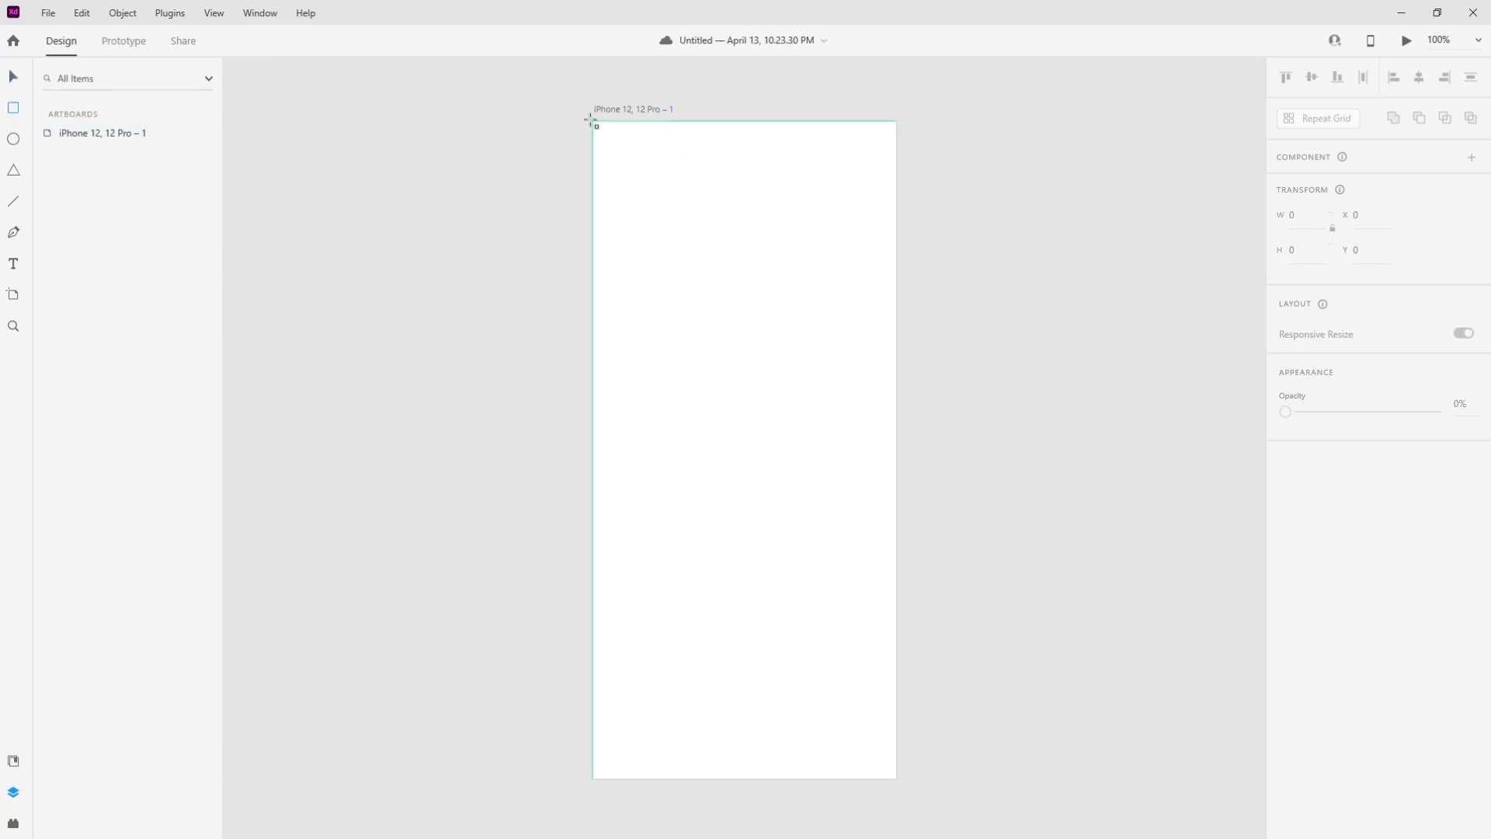
mouse_move(590, 120)
mouse_down()
mouse_move(692, 289)
mouse_move(897, 780)
mouse_up()
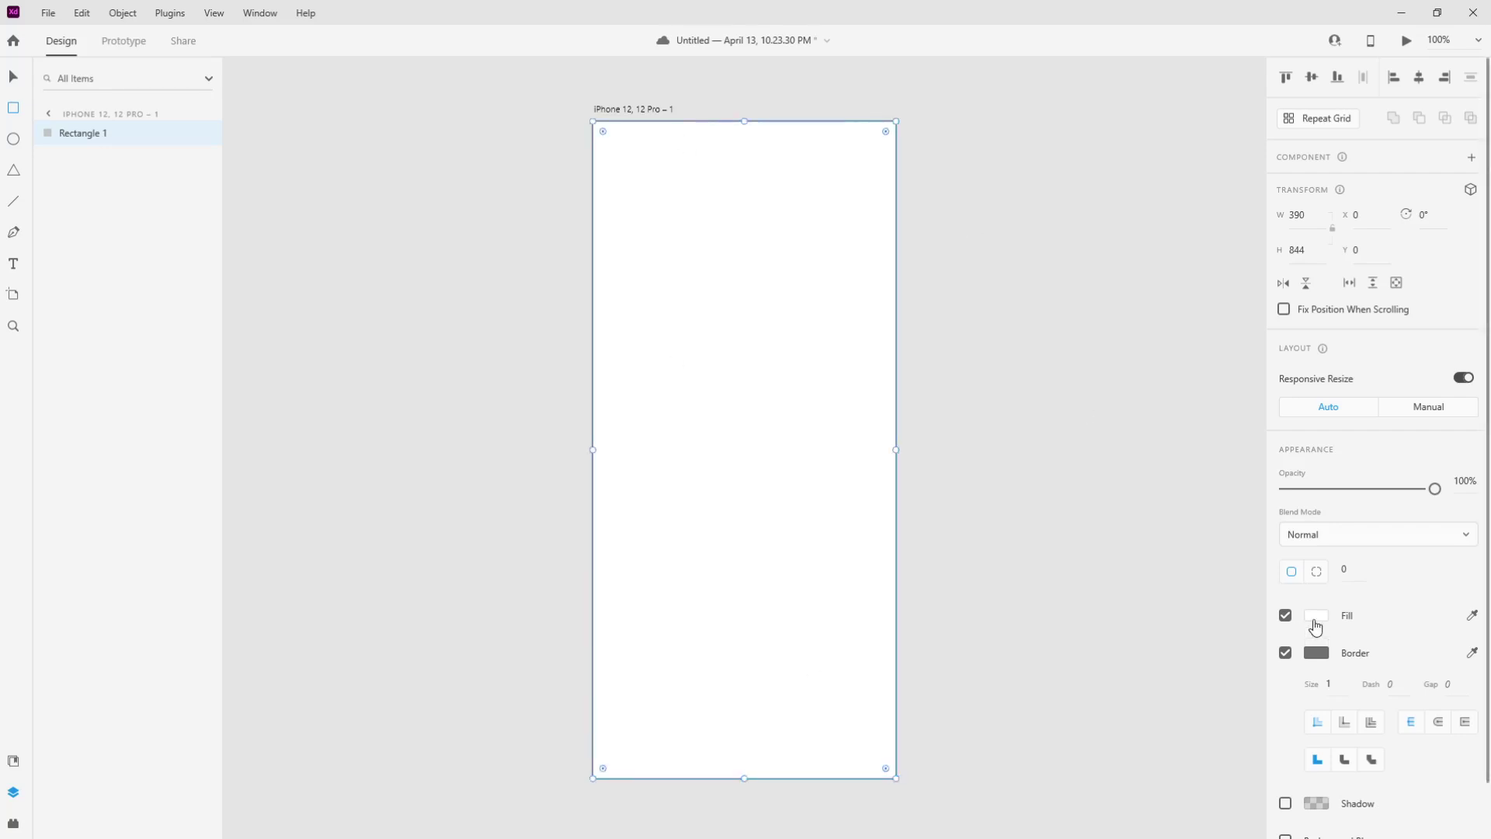
Remove the rectangle's border and set its fill to #F8F7FC
click(1316, 652)
click(1166, 634)
click(1319, 618)
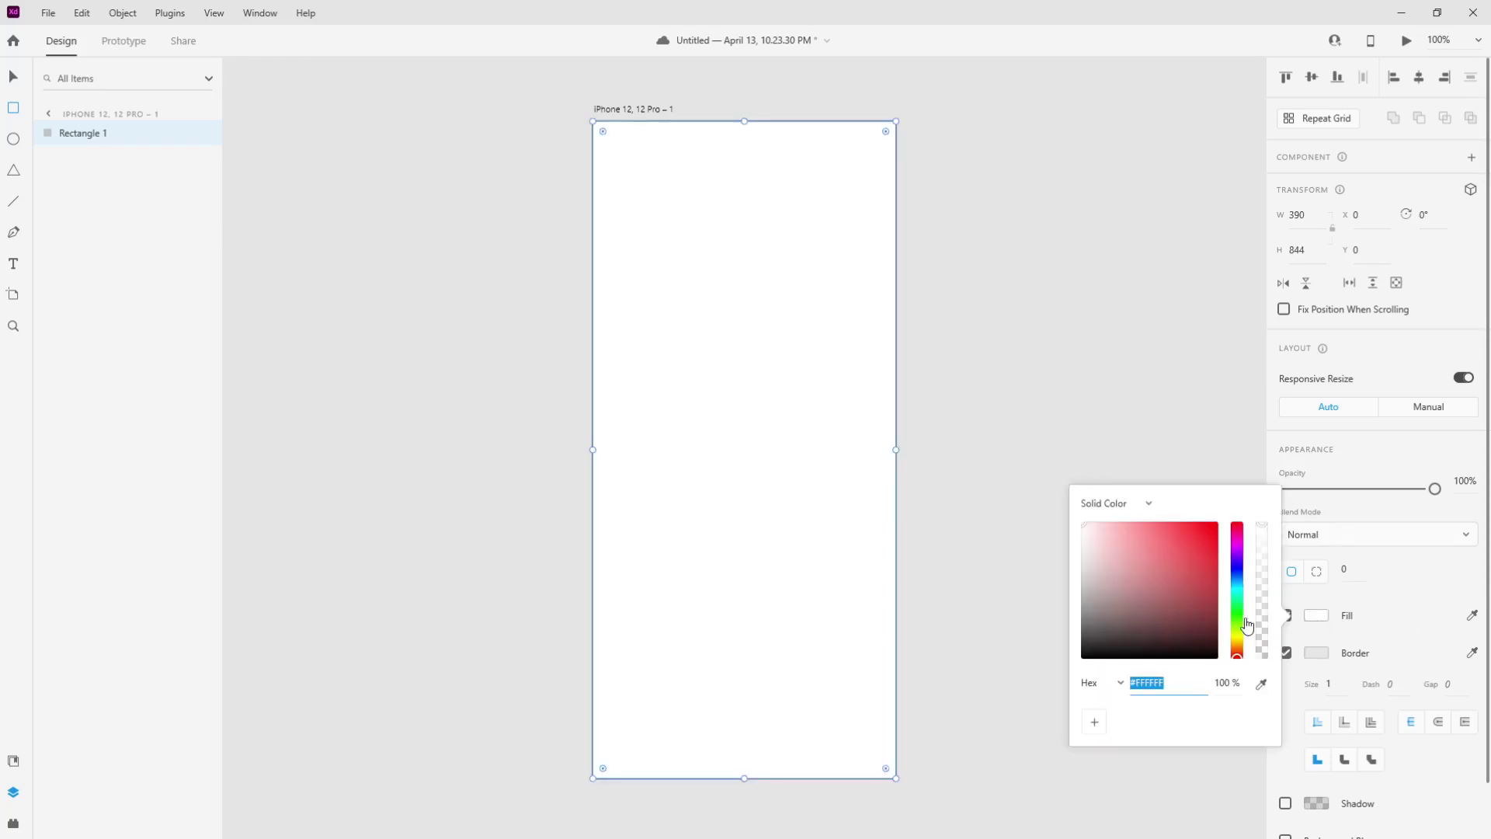
click(1191, 575)
click(1427, 639)
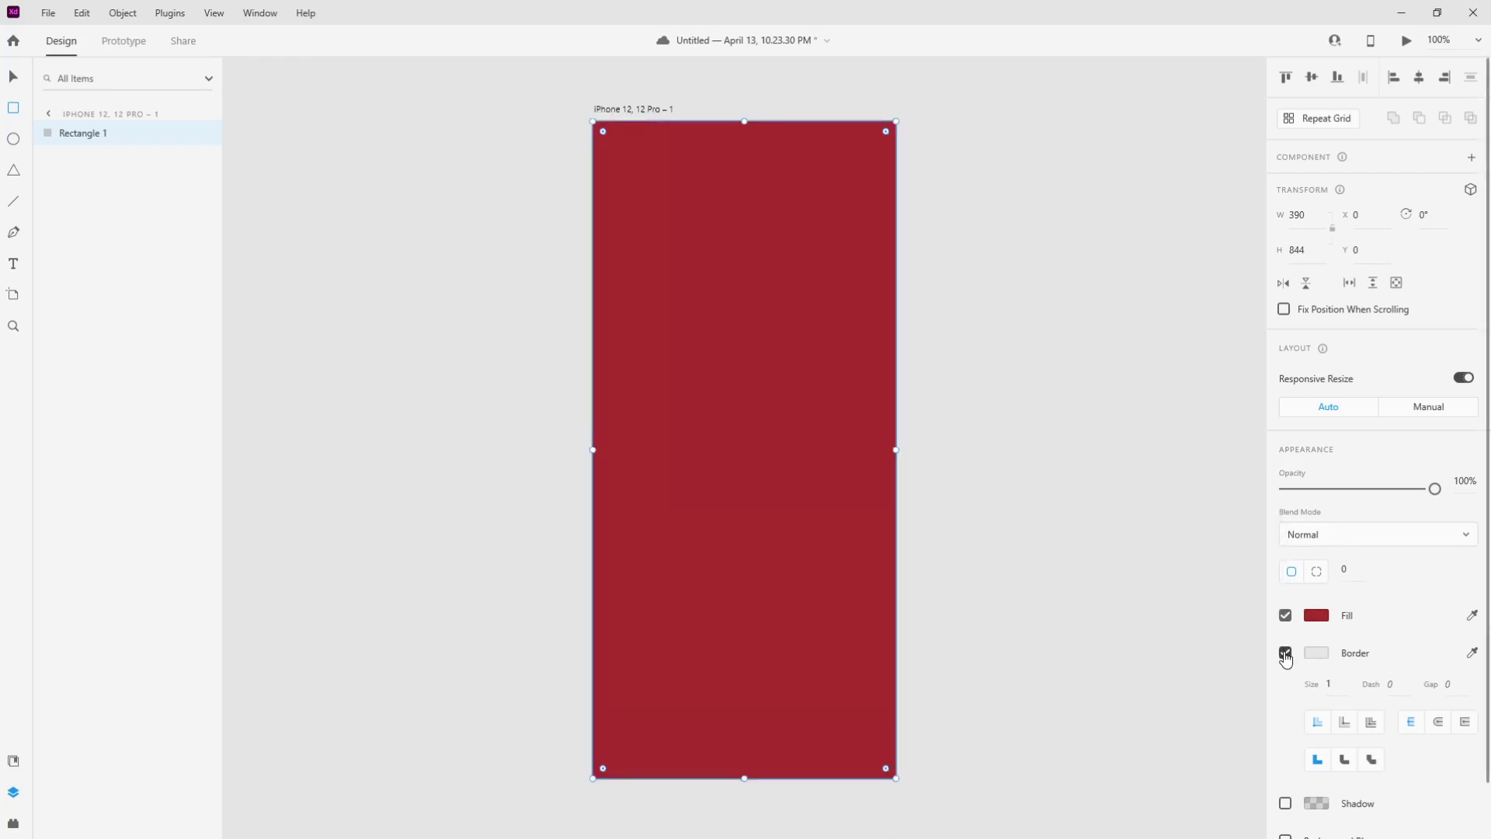
click(1286, 653)
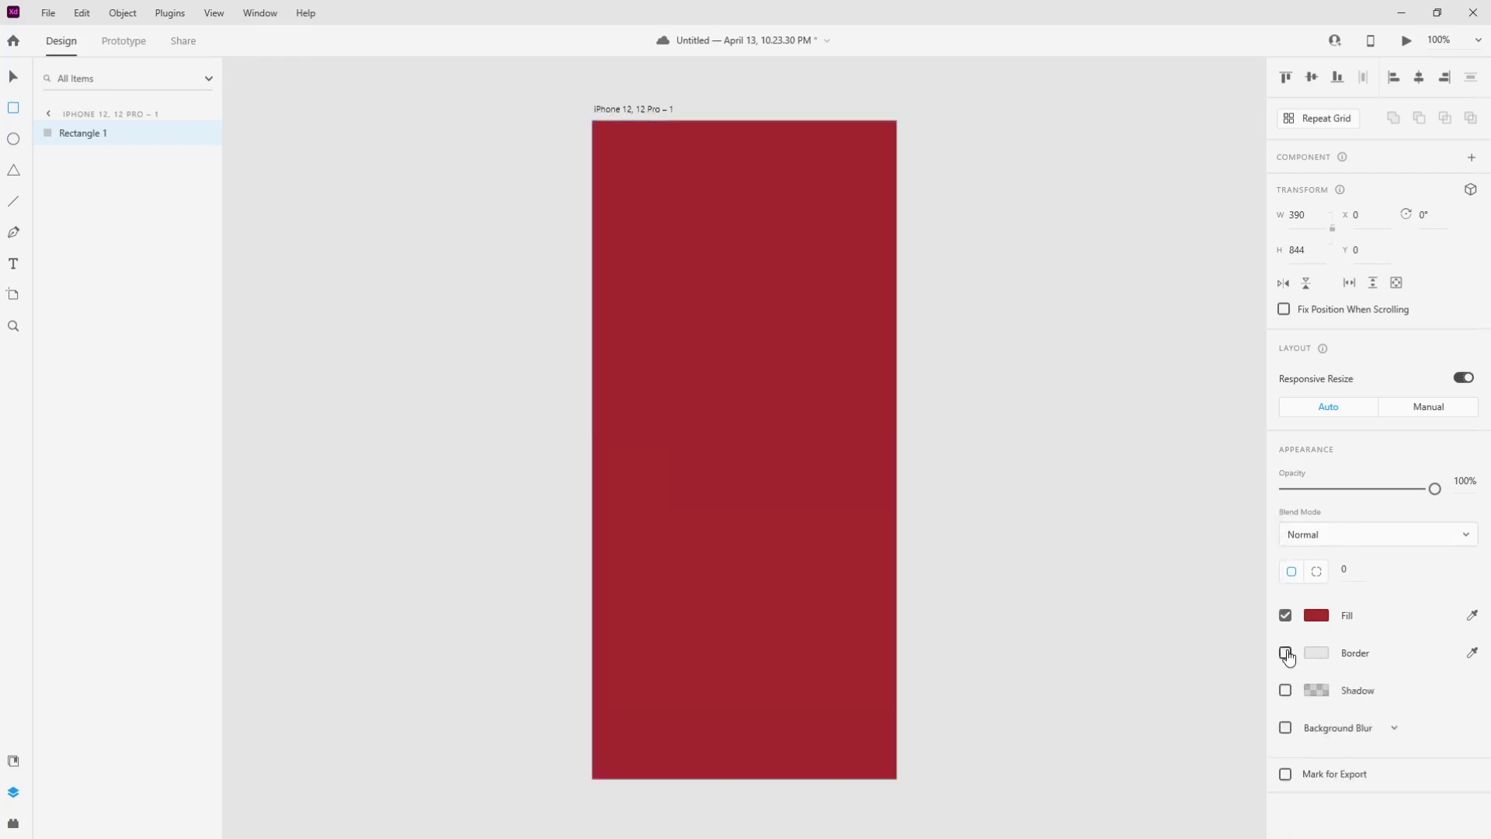
click(1317, 615)
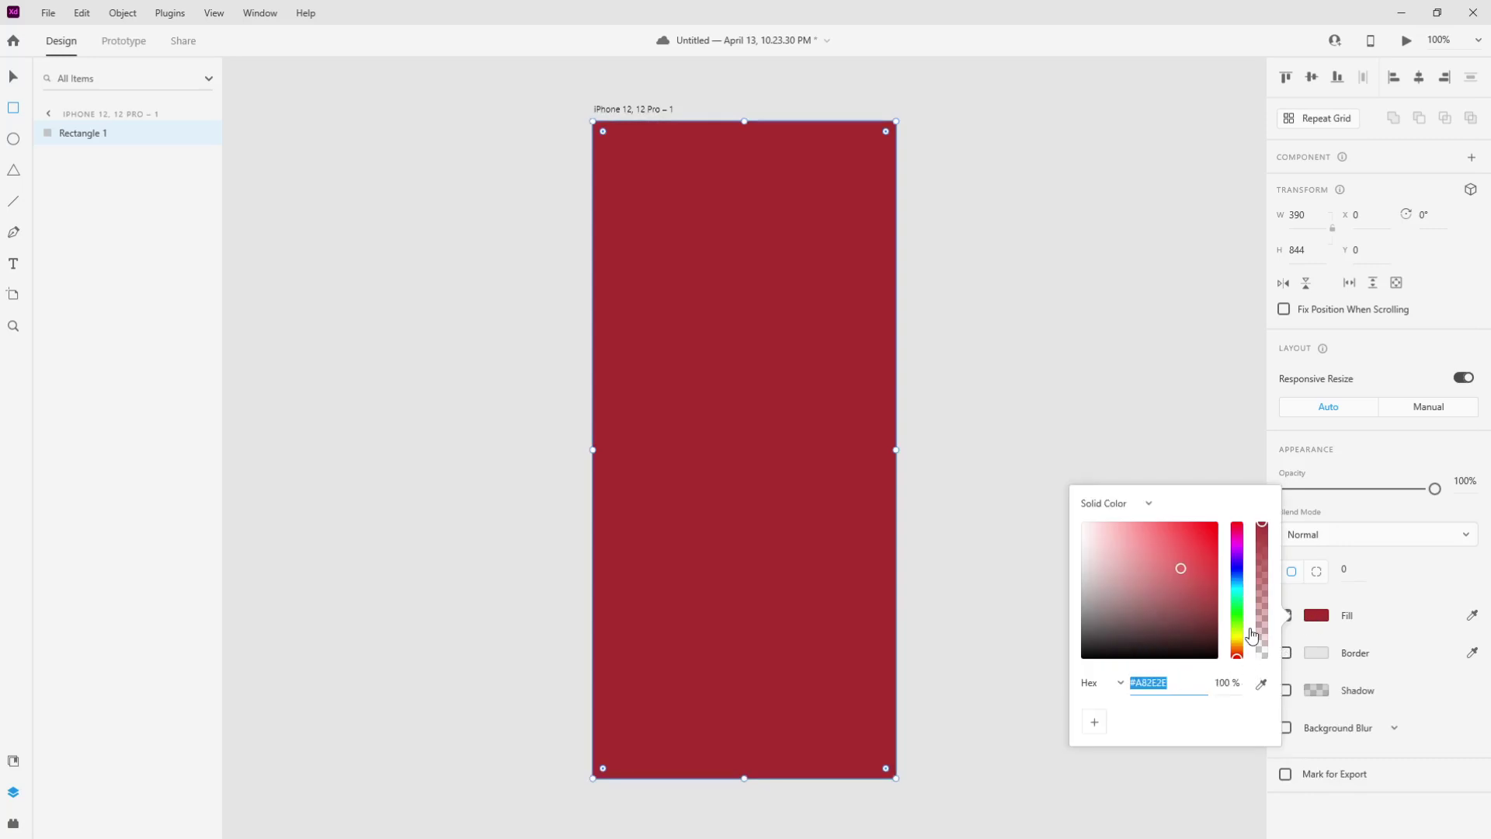
text(f8f7fc)
key(Return)
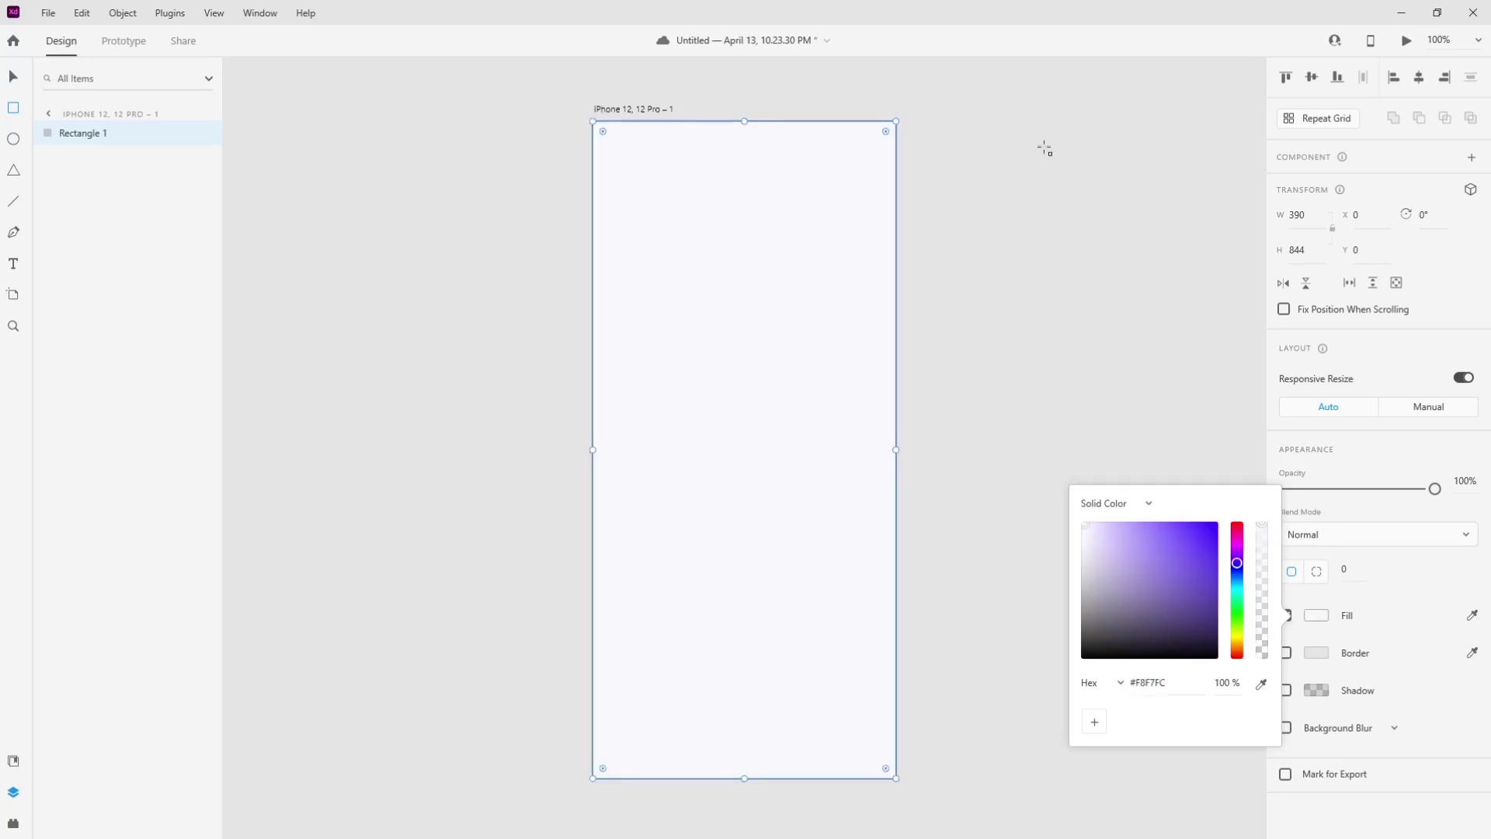
key(Escape)
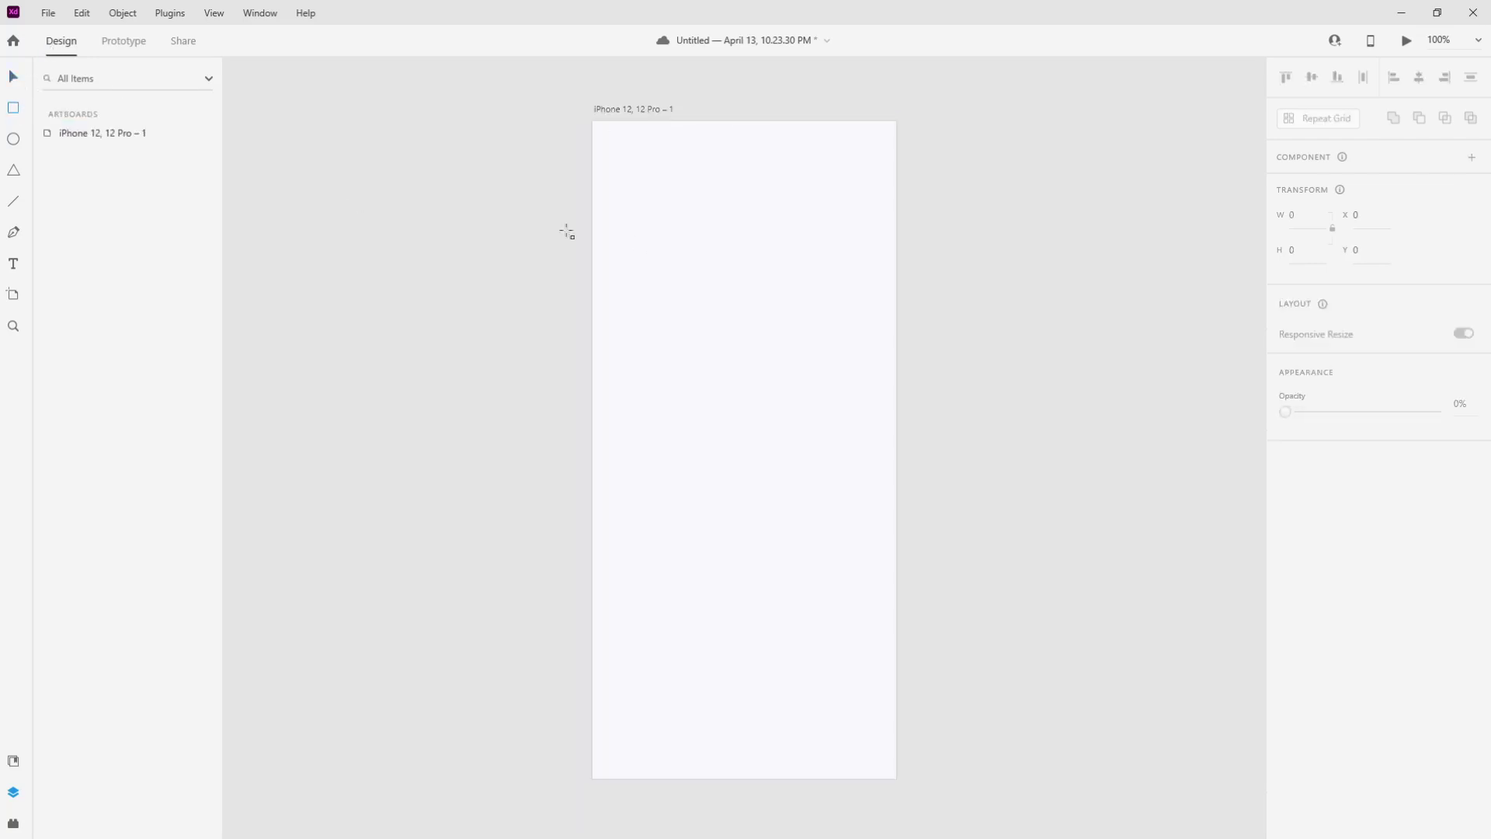
Draw a 351-wide input box near the artboard top and set its height to 45
mouse_move(607, 200)
mouse_down()
mouse_move(664, 245)
mouse_move(809, 266)
mouse_move(879, 235)
mouse_up()
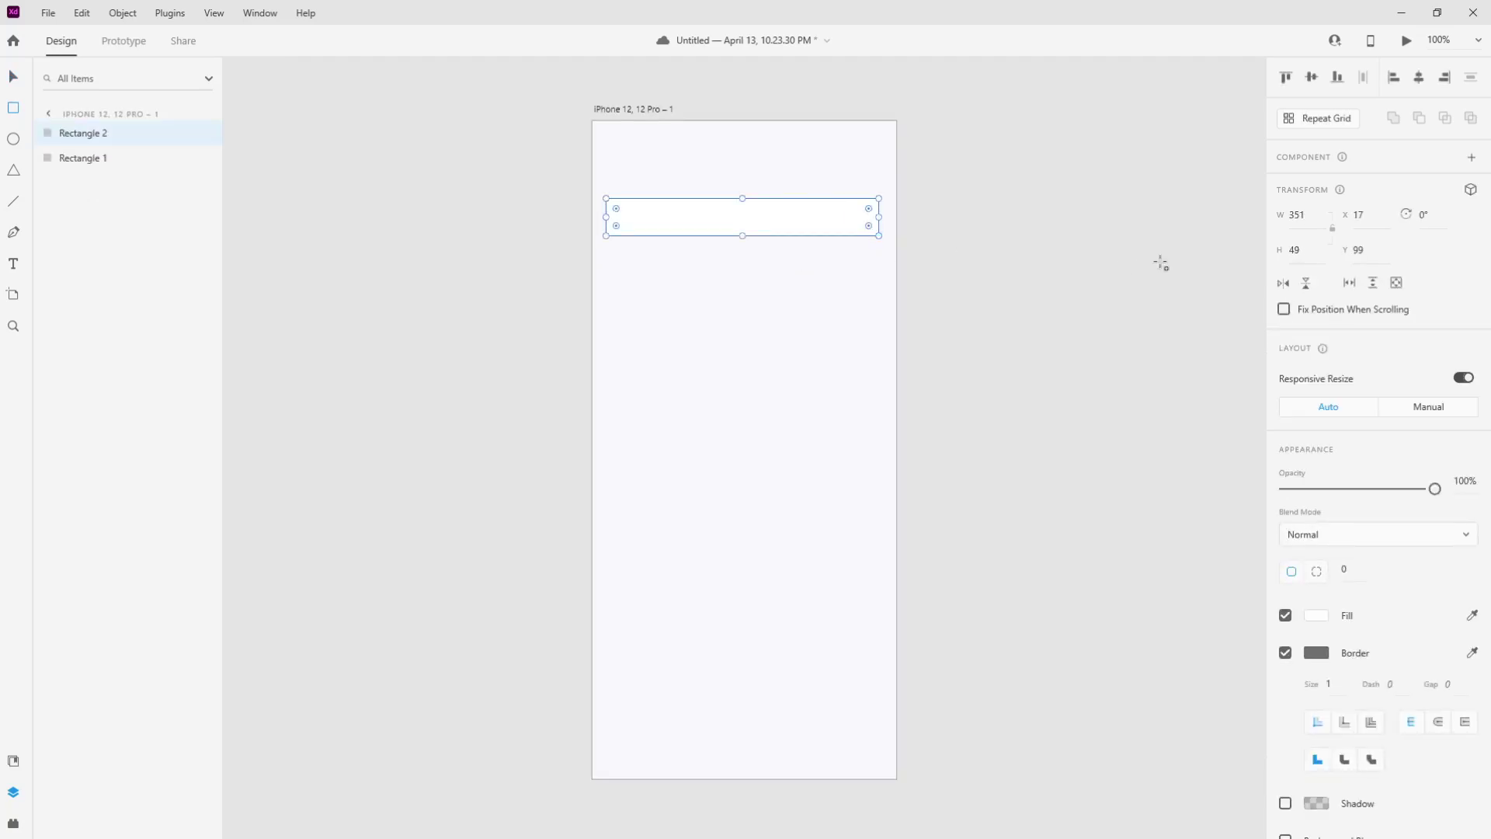
click(1311, 253)
text(45)
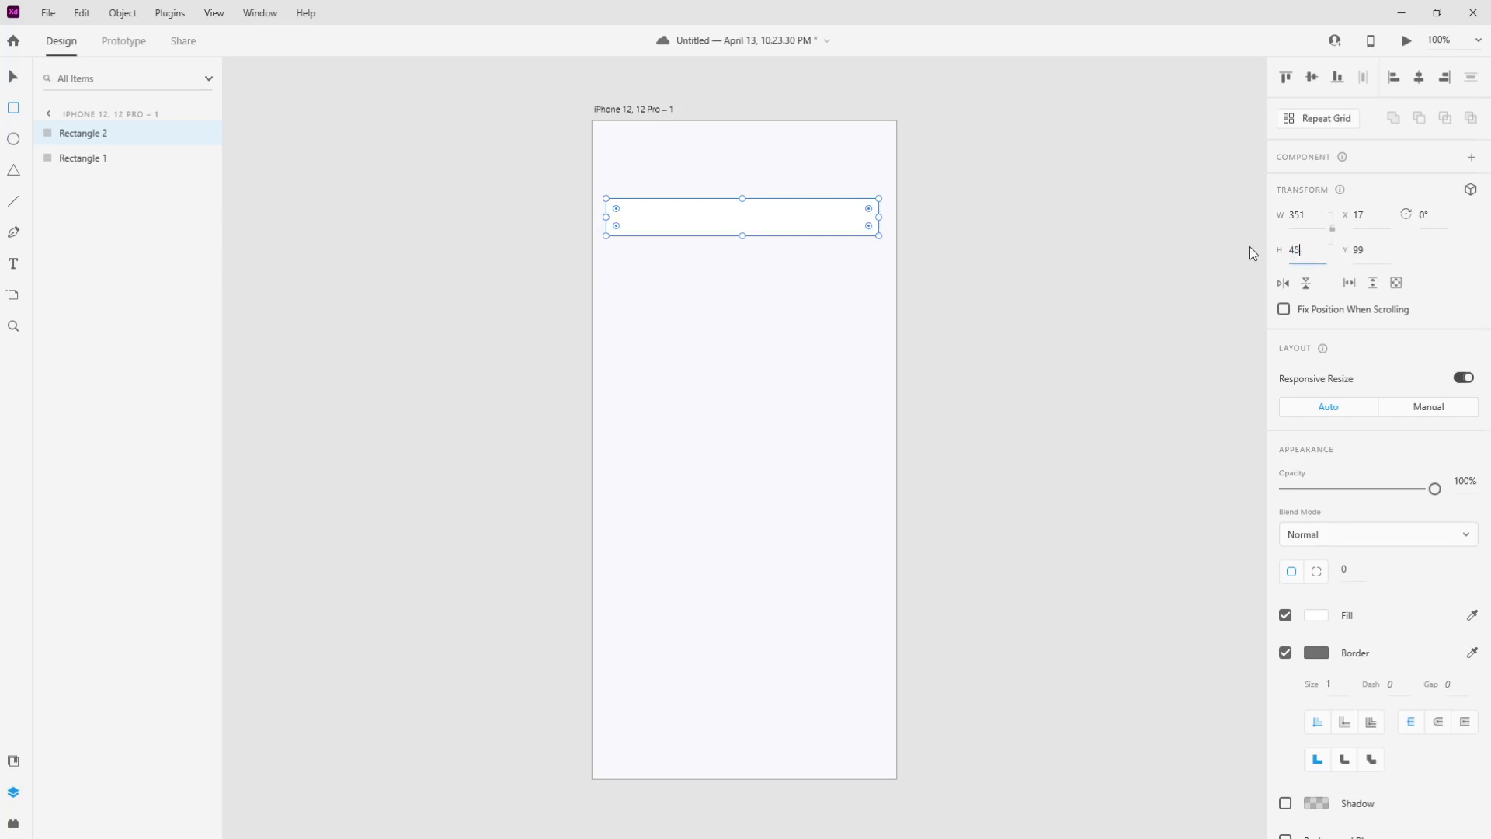
key(Return)
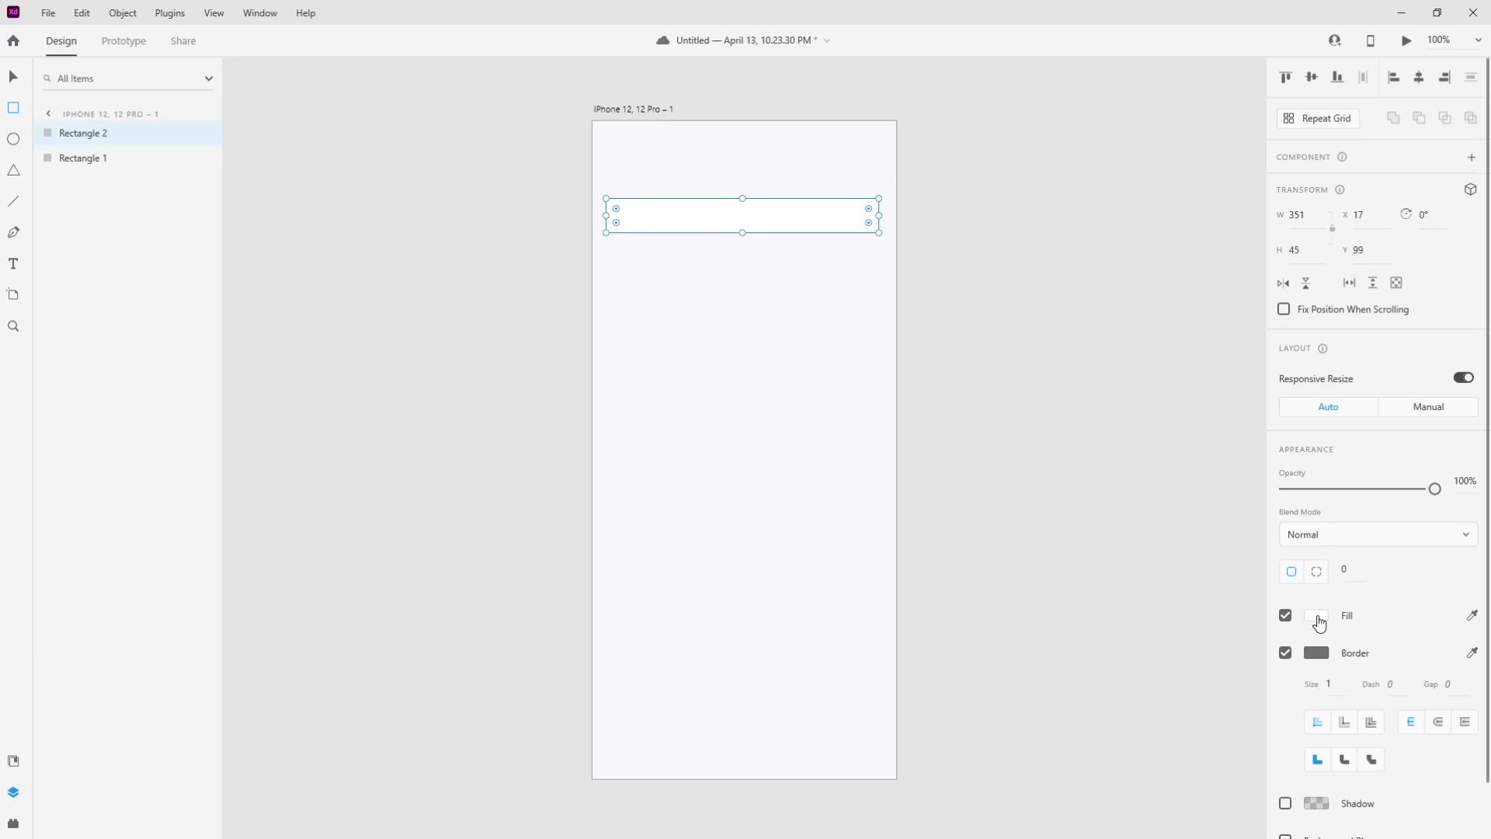
Match the box fill to the background and give it a 2 px #848487 border
click(1472, 615)
click(775, 397)
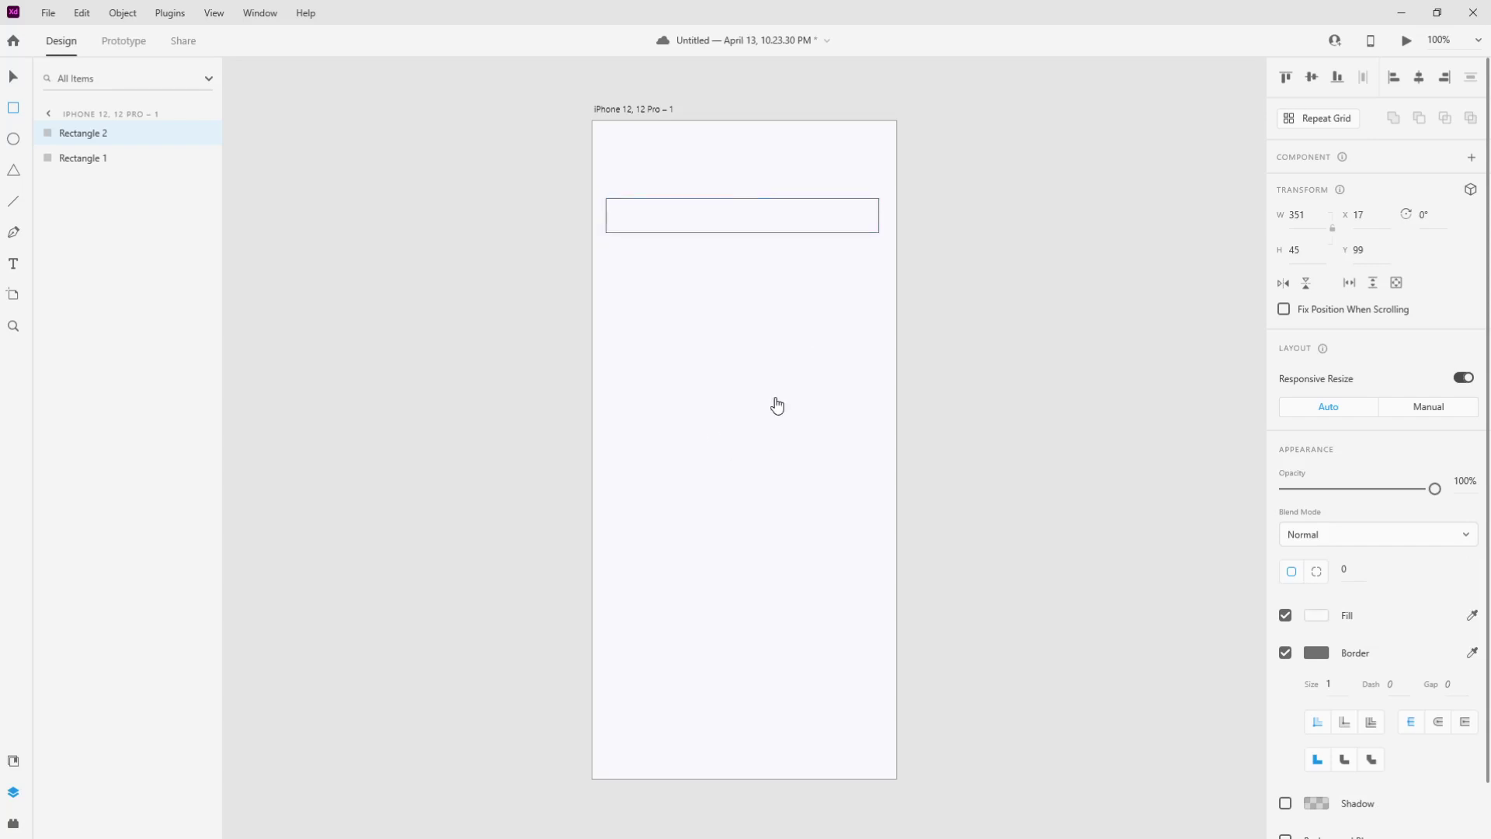
click(1323, 660)
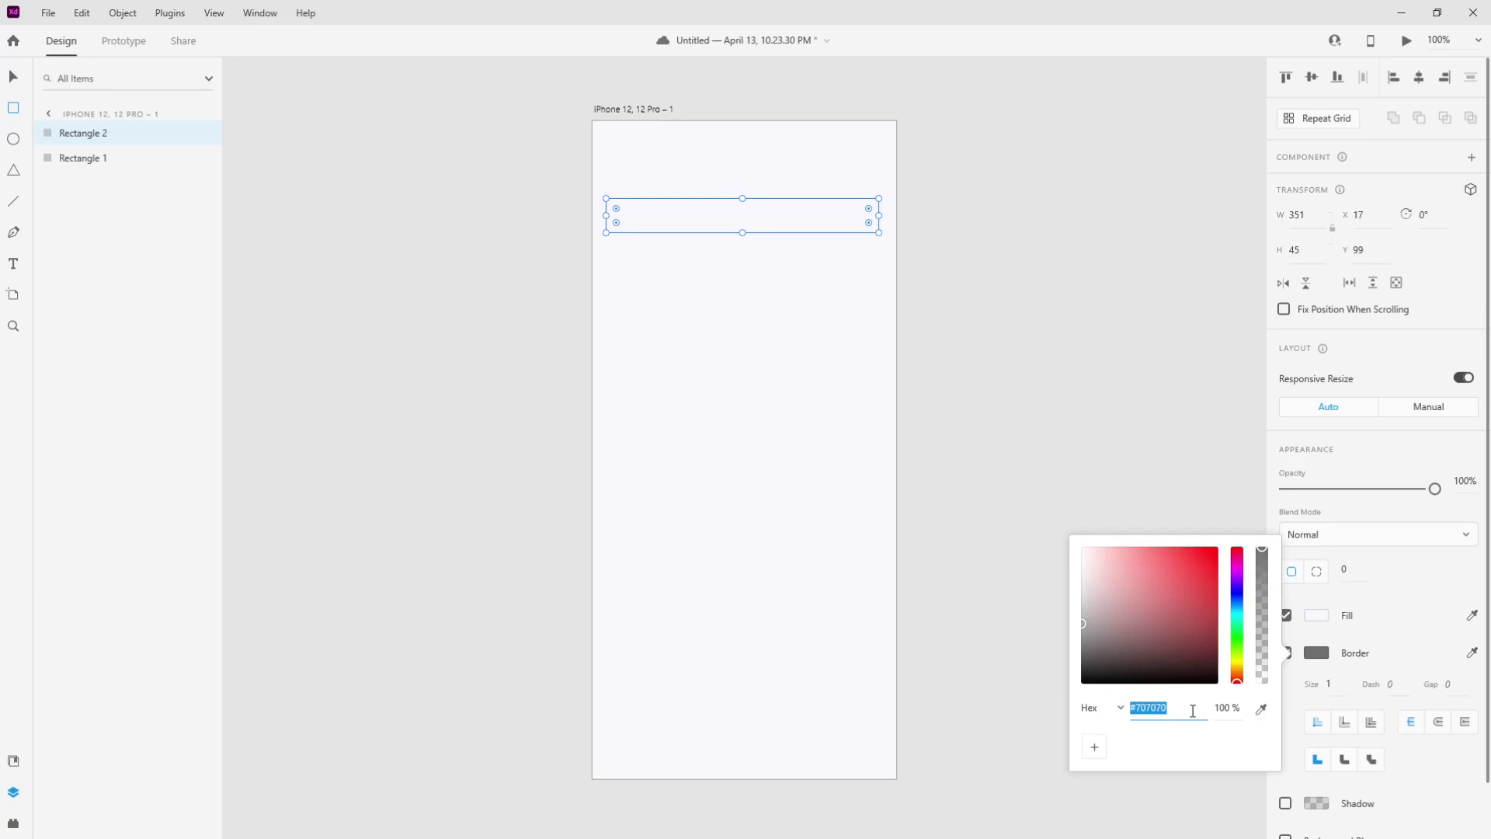
text(8)
key(Return)
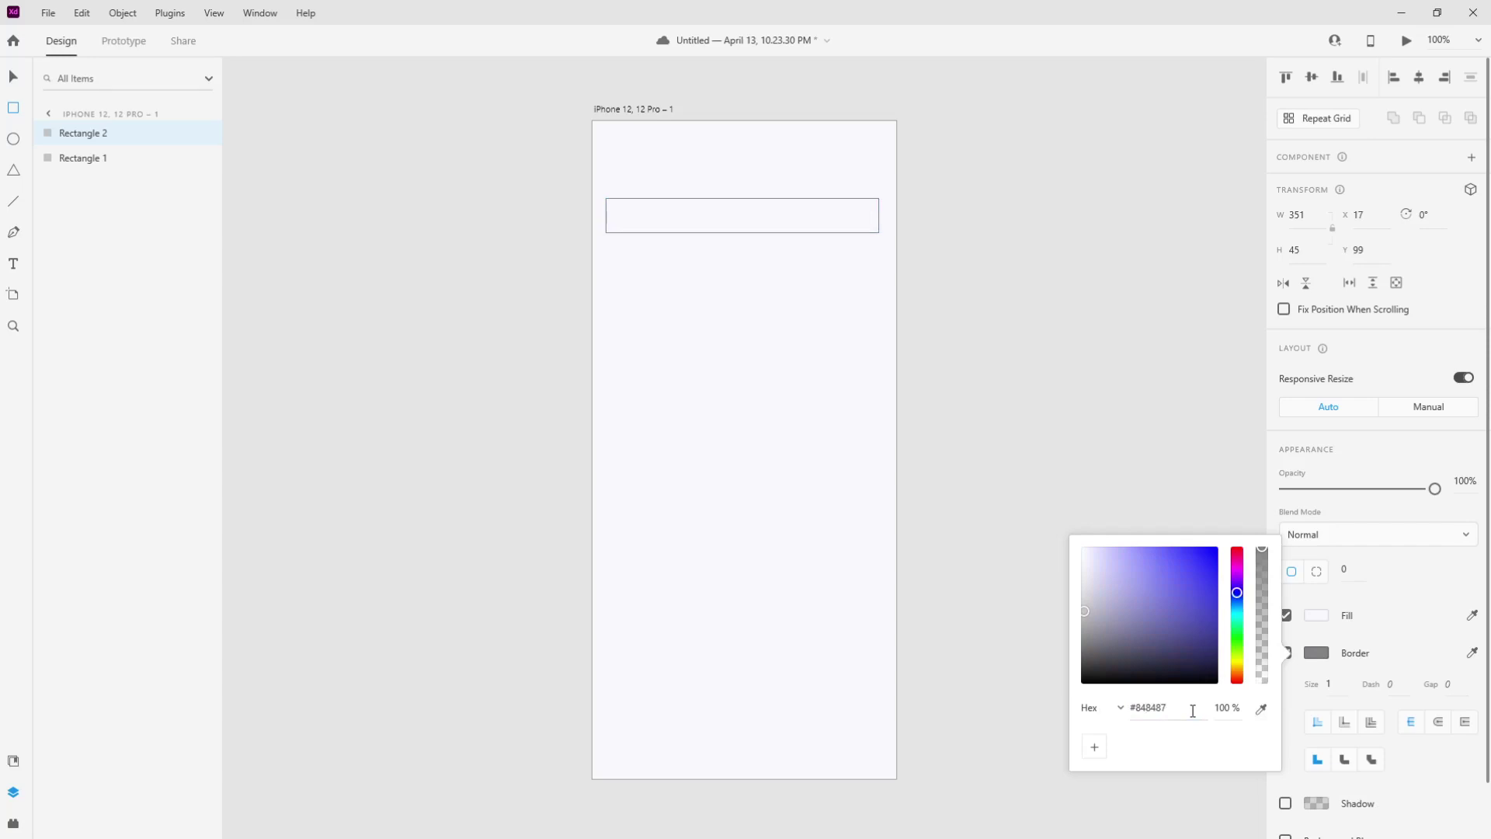
click(1333, 686)
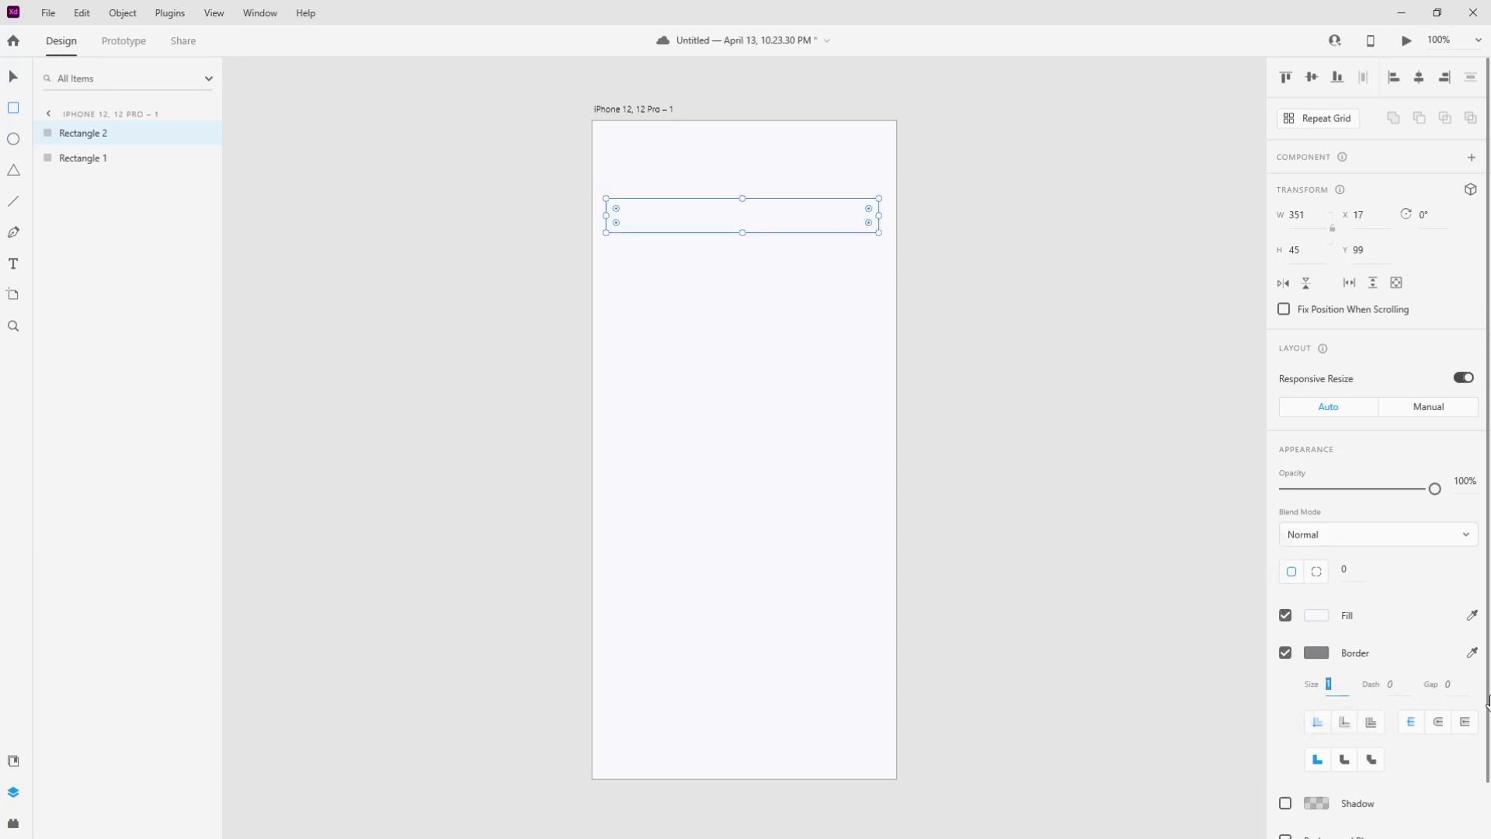
text(2)
key(Return)
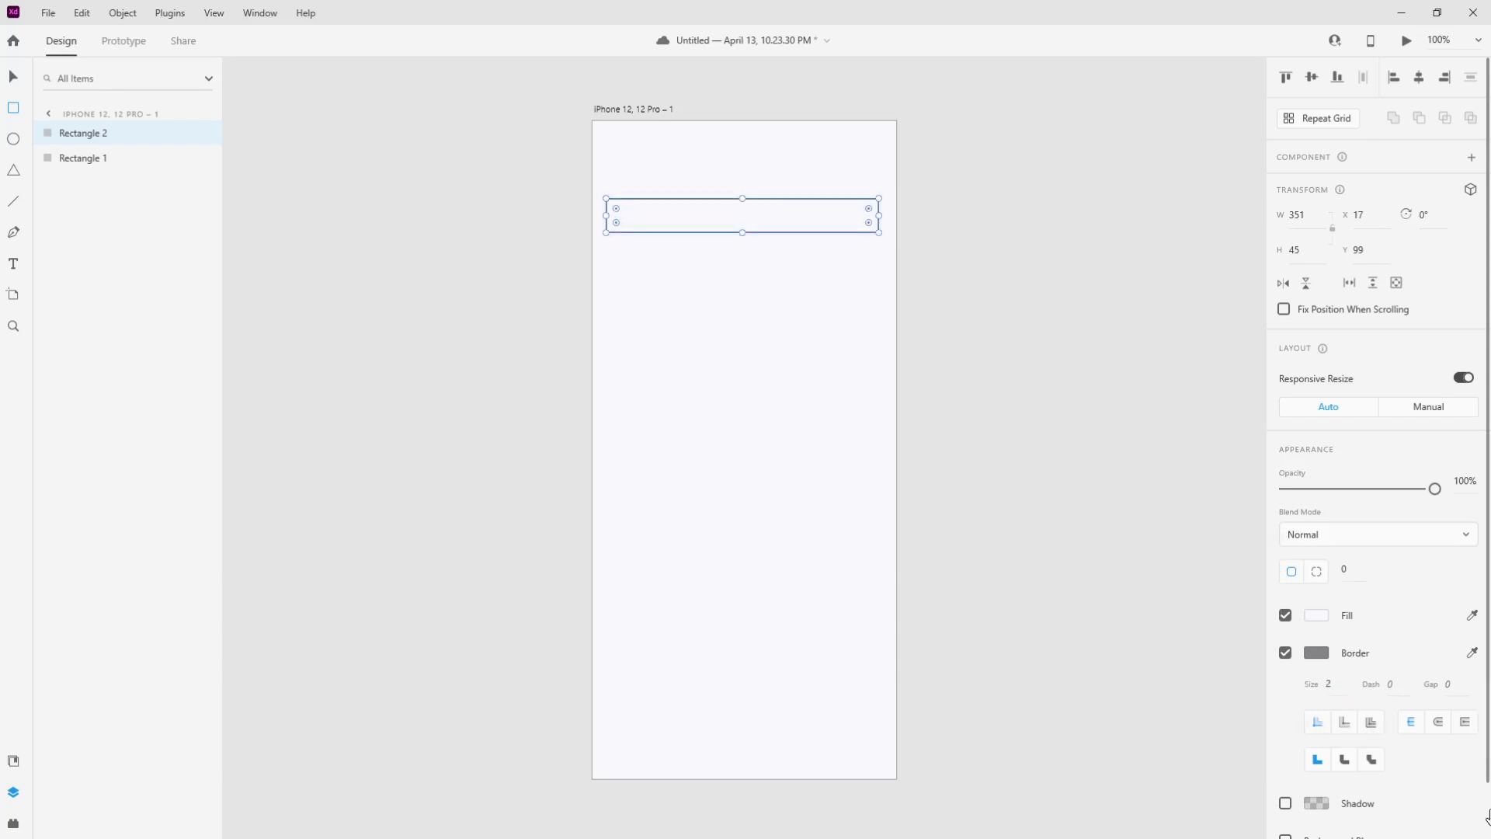
Set the input box corner radius to 10
click(1348, 569)
double_click(1354, 568)
text(50)
key(Return)
text(10)
key(Return)
click(20, 81)
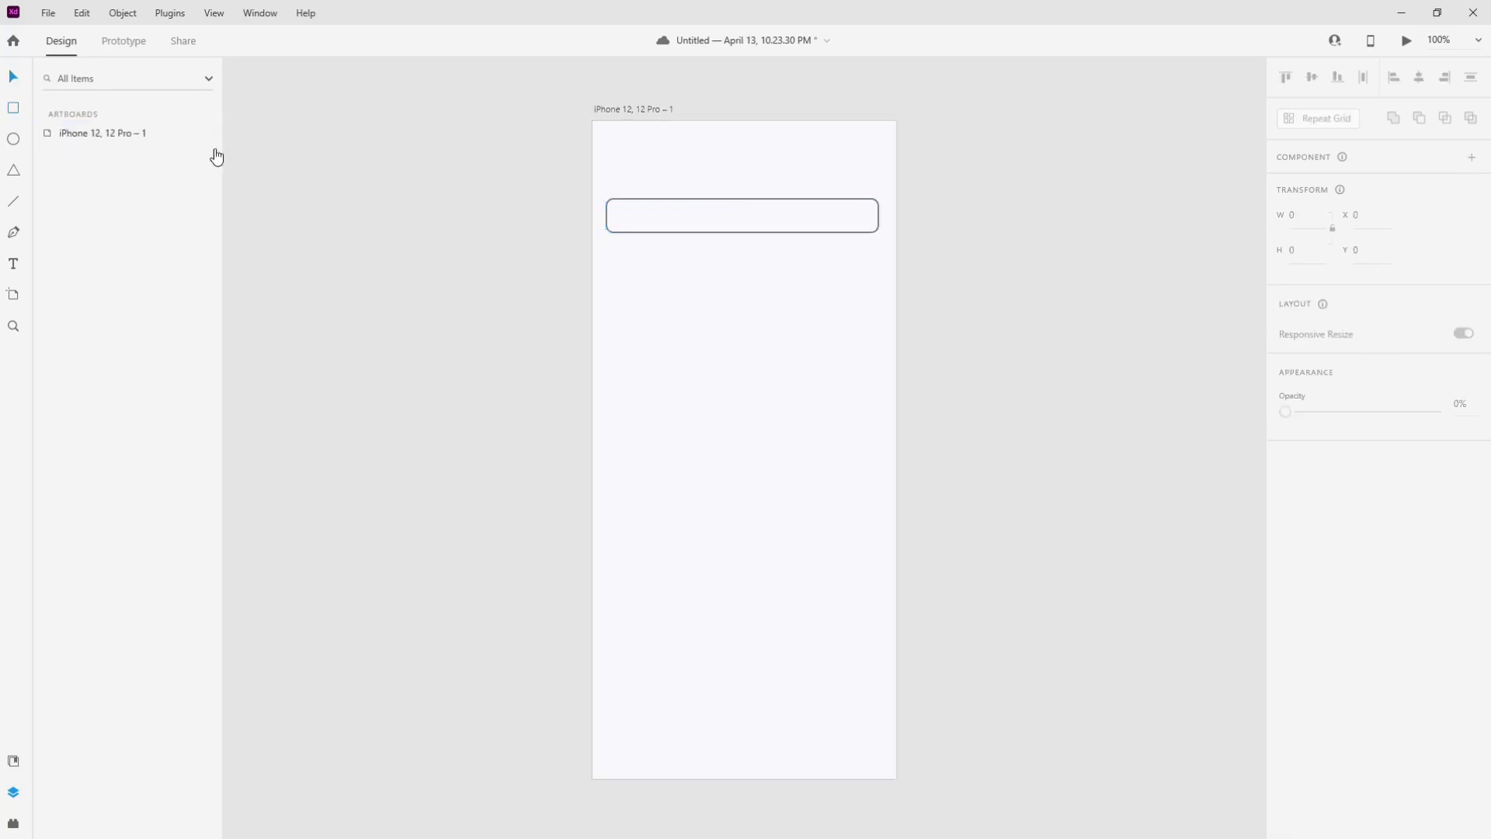
Add an 'Email' text label above the input box
click(14, 268)
click(671, 164)
text(Email)
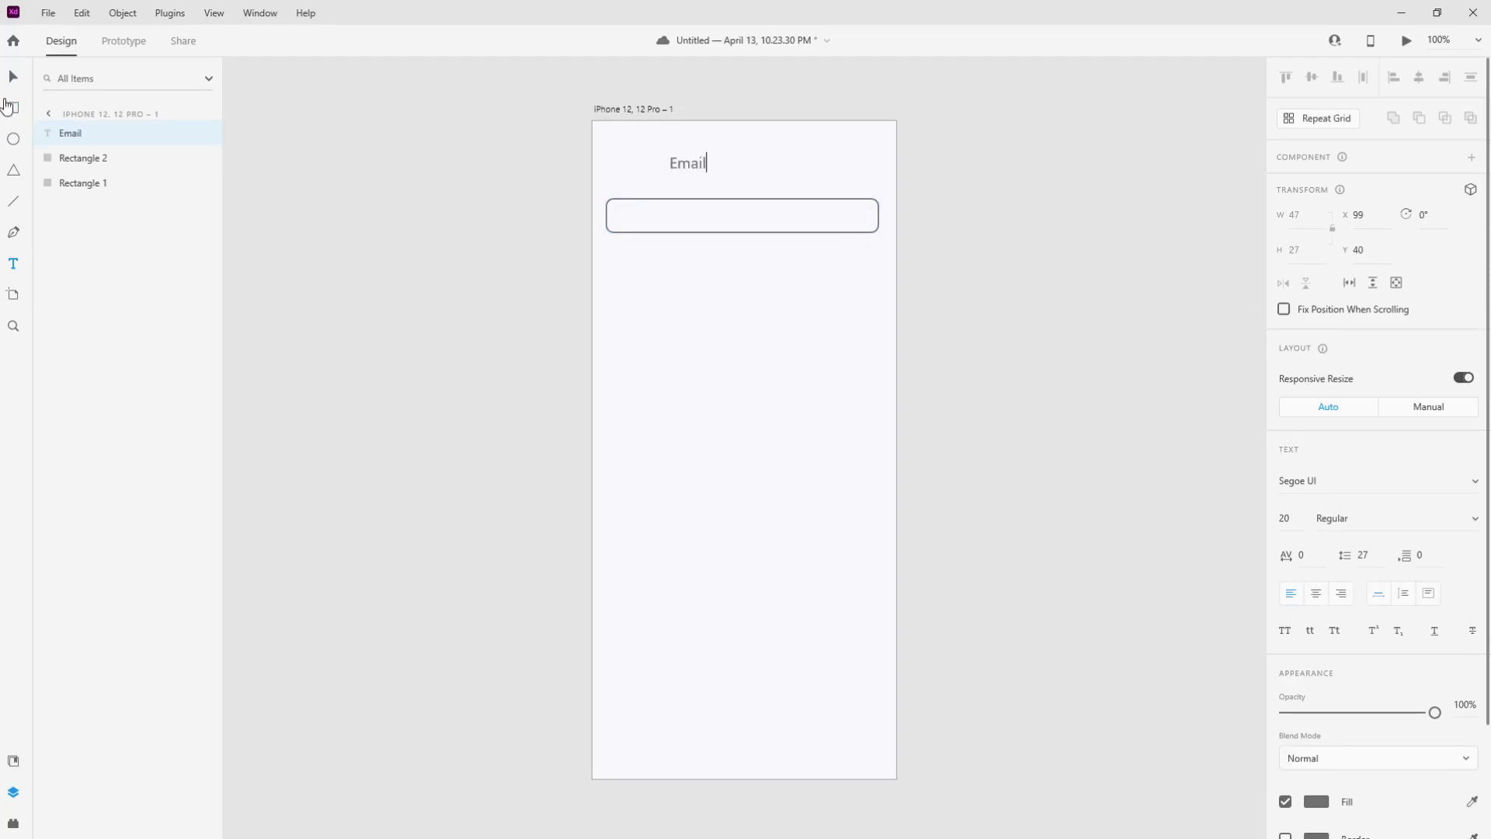
click(13, 76)
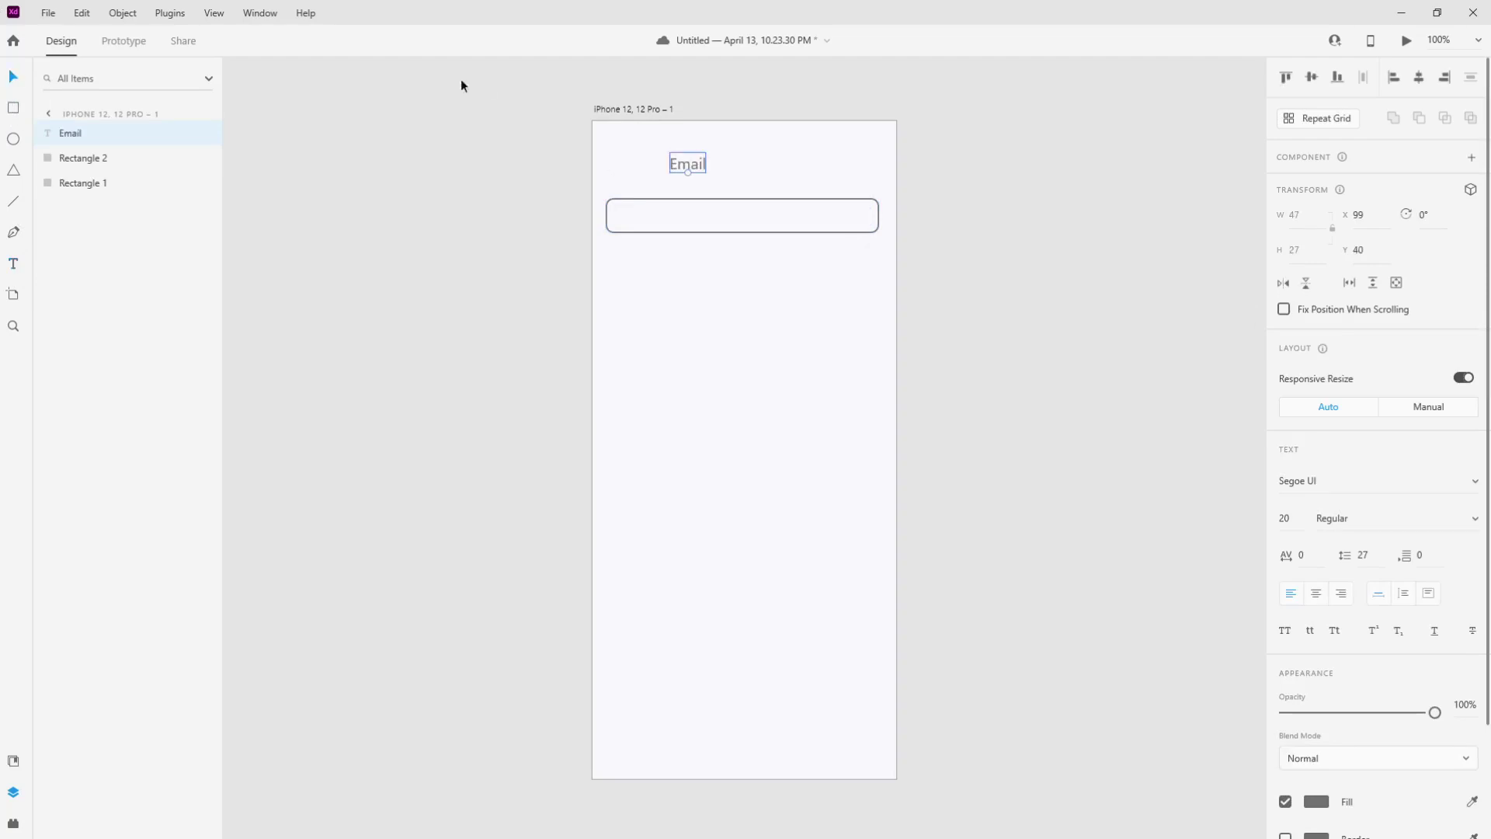
Make the Email label 16 pt Bold
click(1276, 518)
drag(1276, 522, 1256, 517)
text(16)
key(Return)
click(1475, 520)
click(1392, 582)
Align the Email label above the box's left edge and place a copy inside the box
drag(633, 183, 627, 184)
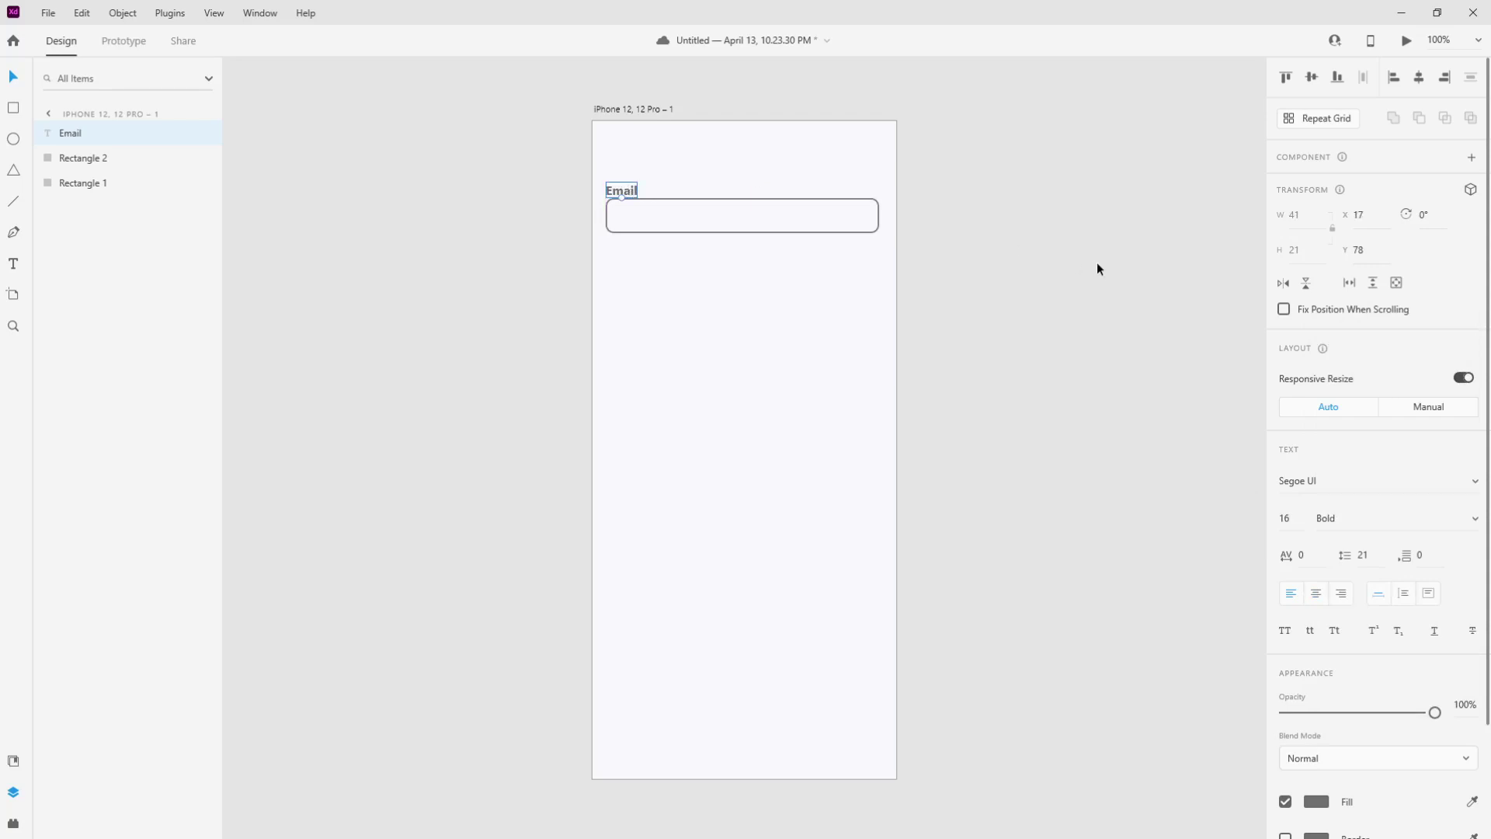
key(shift+Up)
key(Down)
key(Down)
key(Down)
key(Down)
click(853, 251)
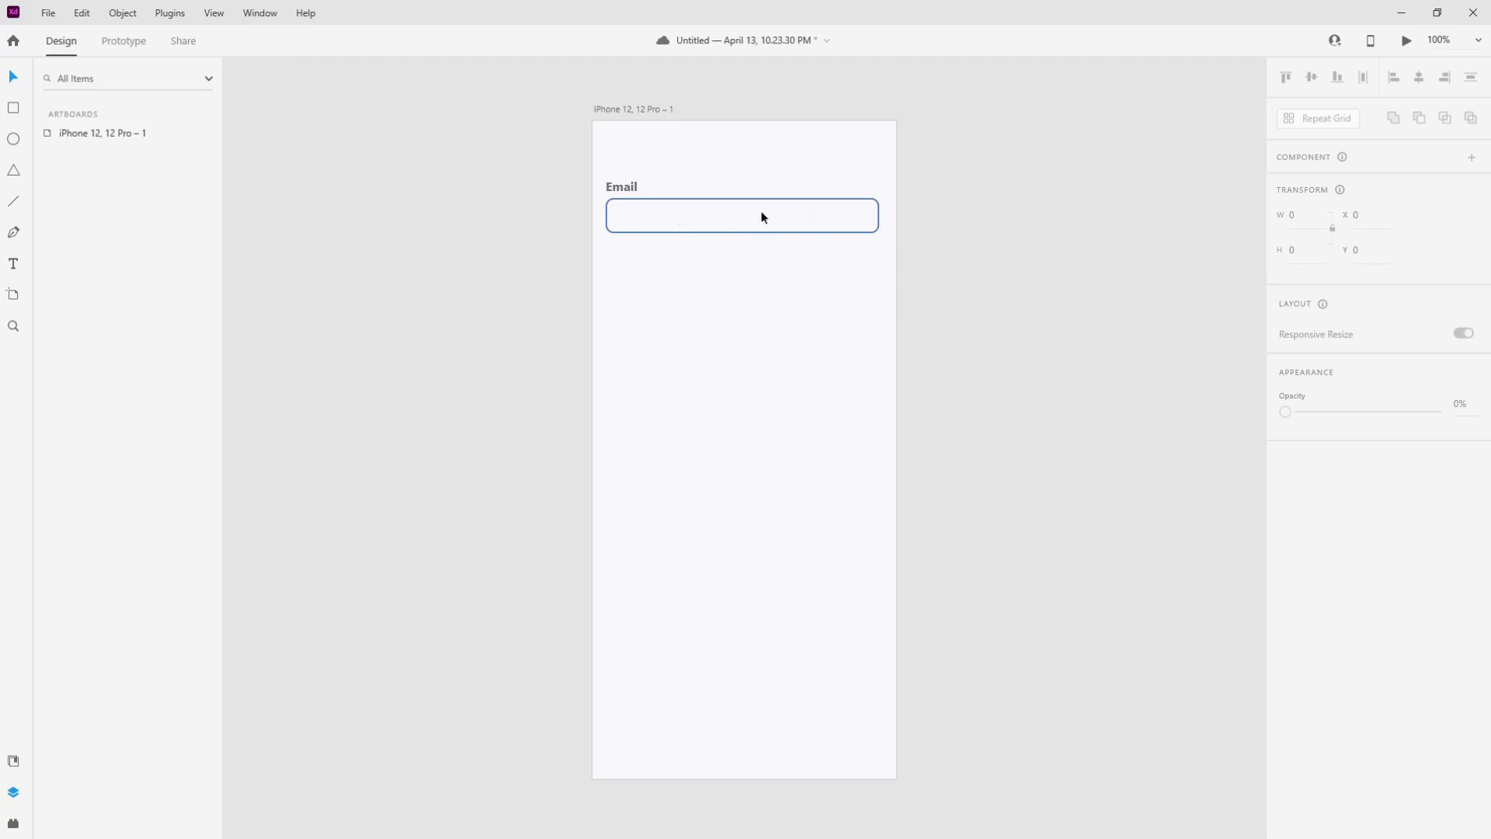
click(631, 187)
drag(625, 188, 627, 220)
double_click(626, 218)
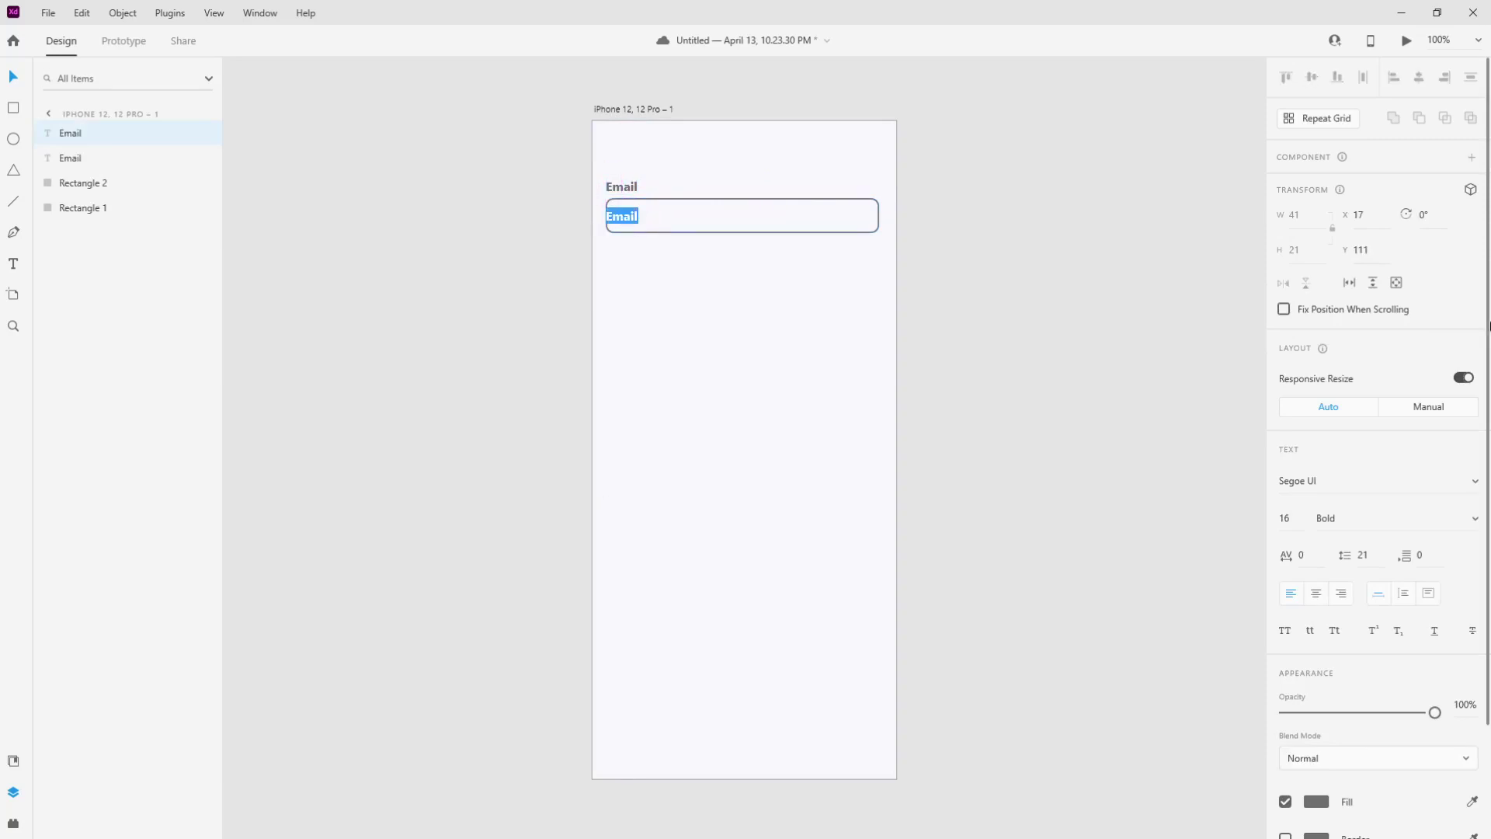
text(example@email.com)
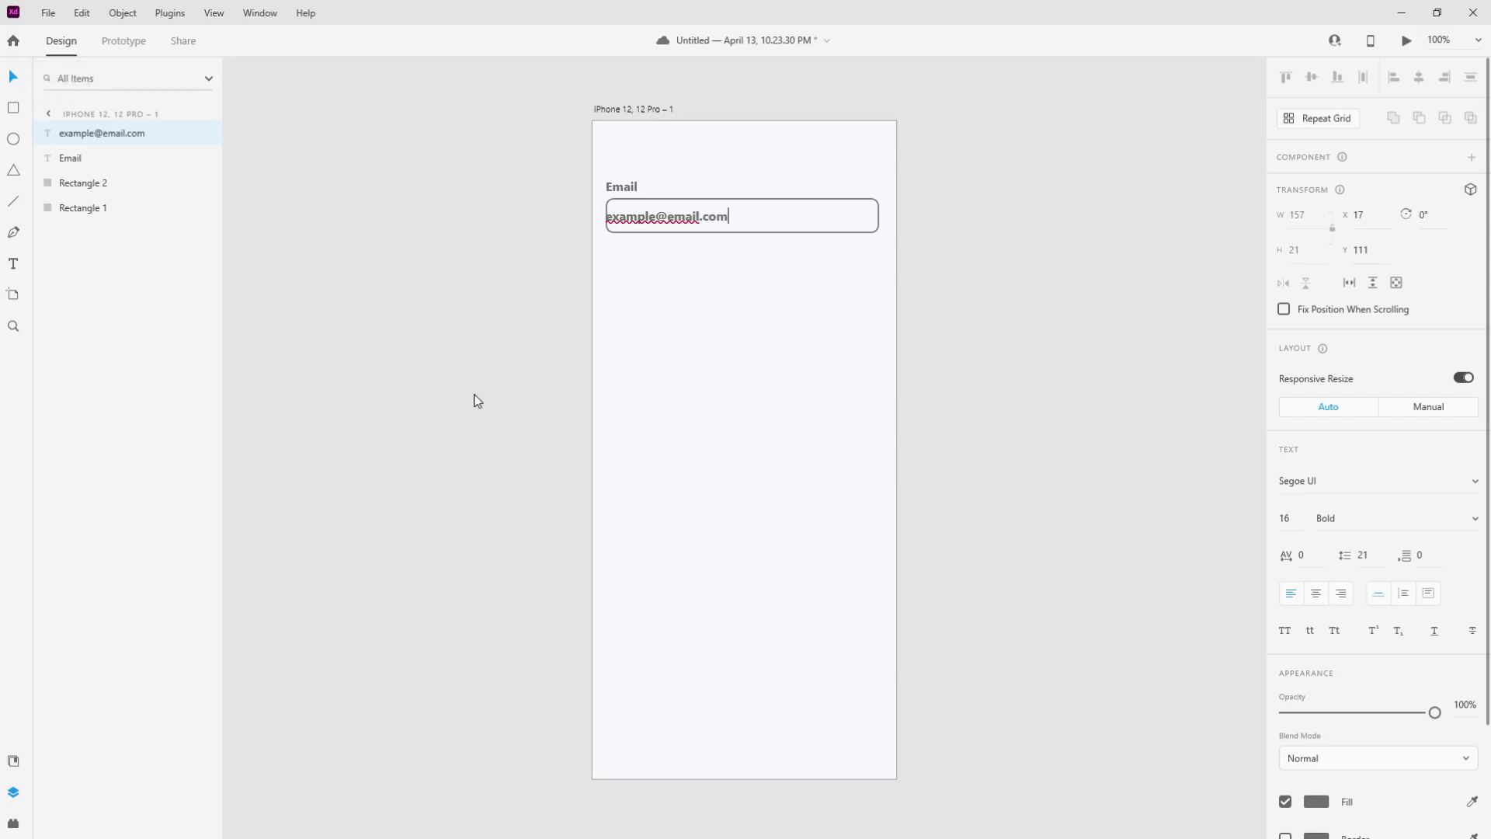
key(Escape)
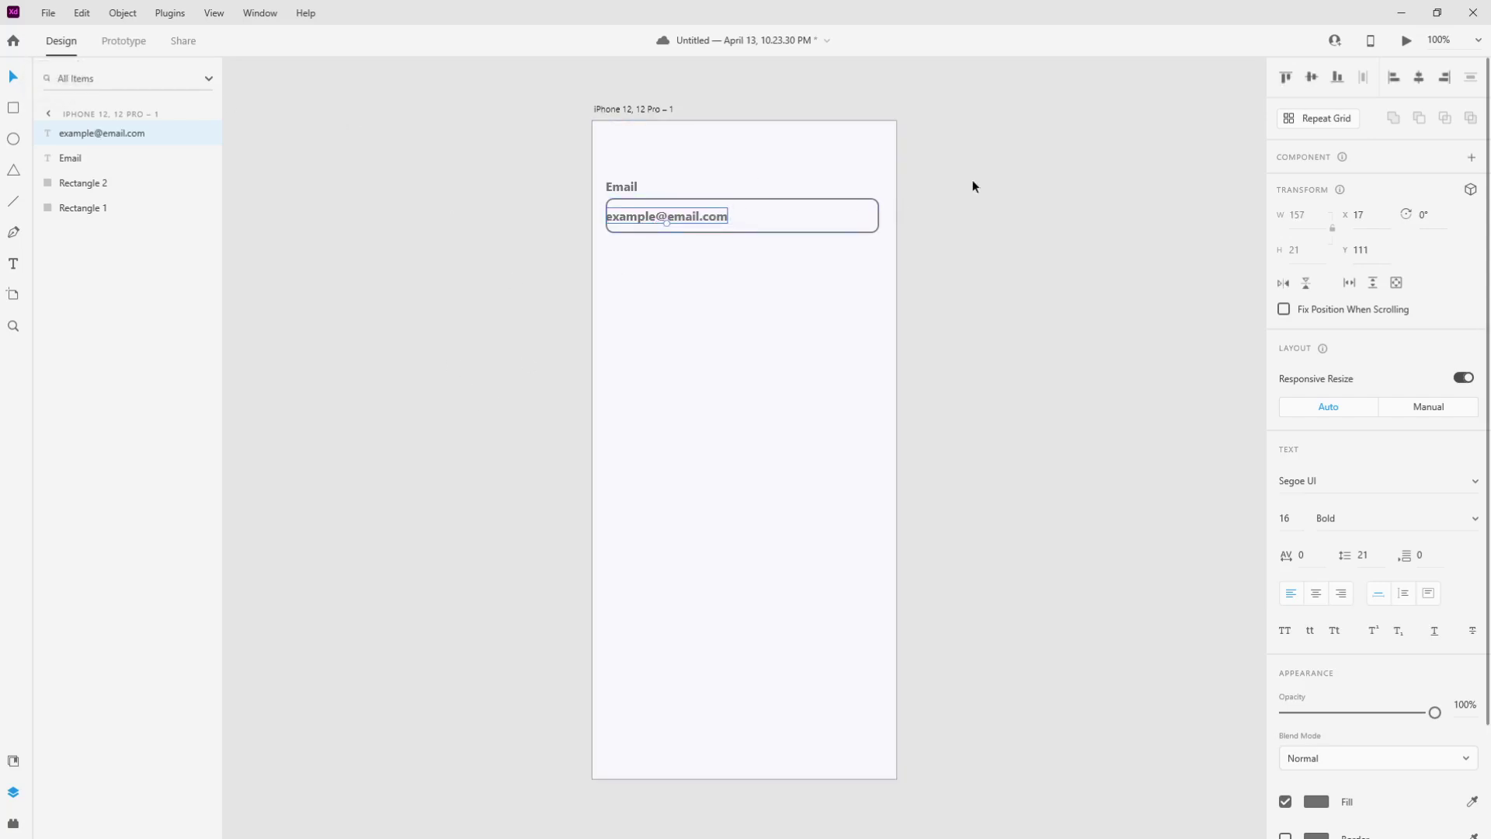
key(shift+Right)
key(Right)
key(Right)
key(Right)
key(Right)
key(Right)
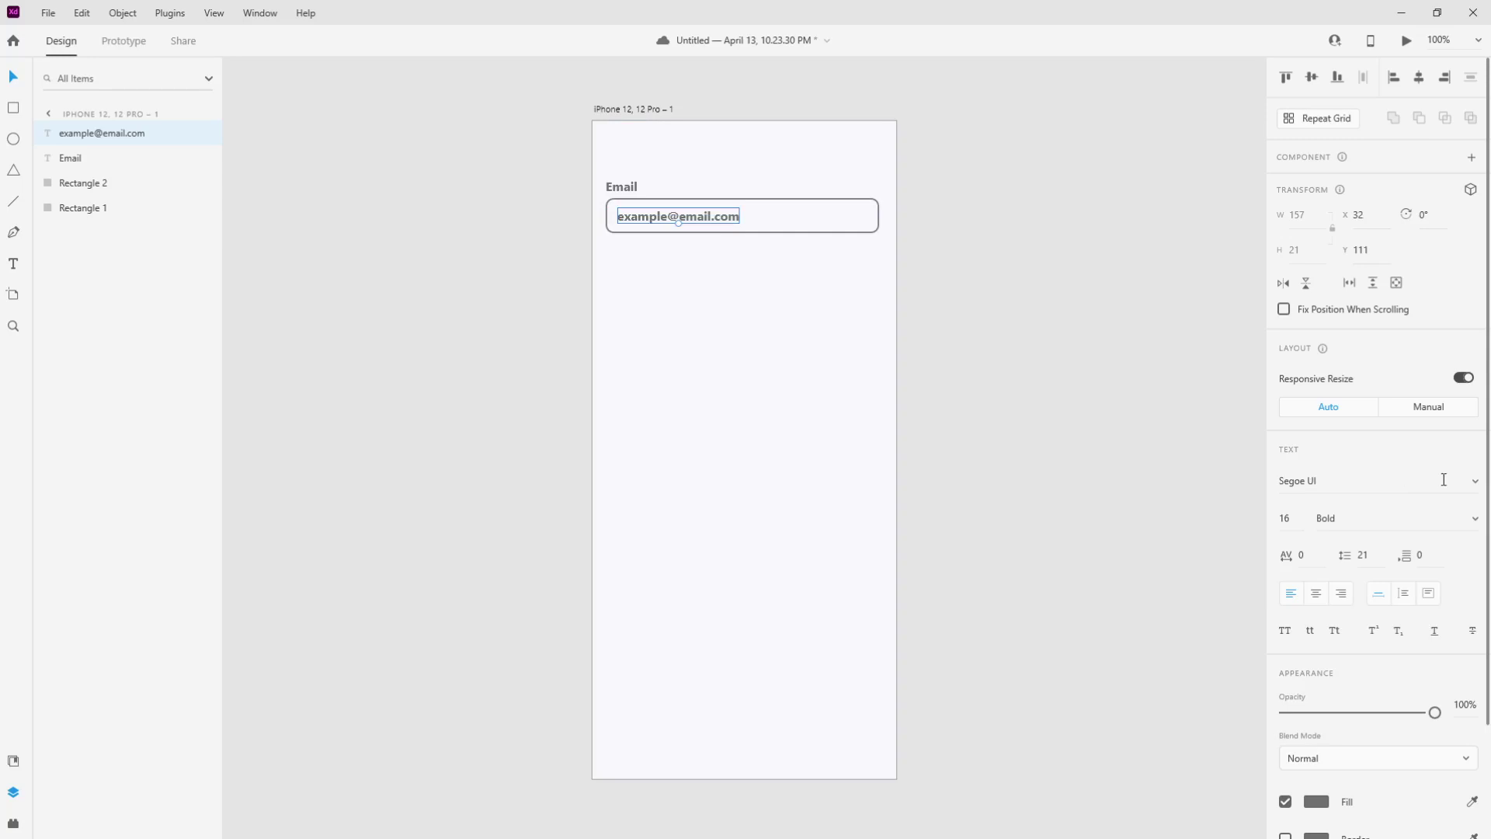
Set the placeholder to Regular weight with a #1B1B33 fill at 40% opacity
click(1477, 526)
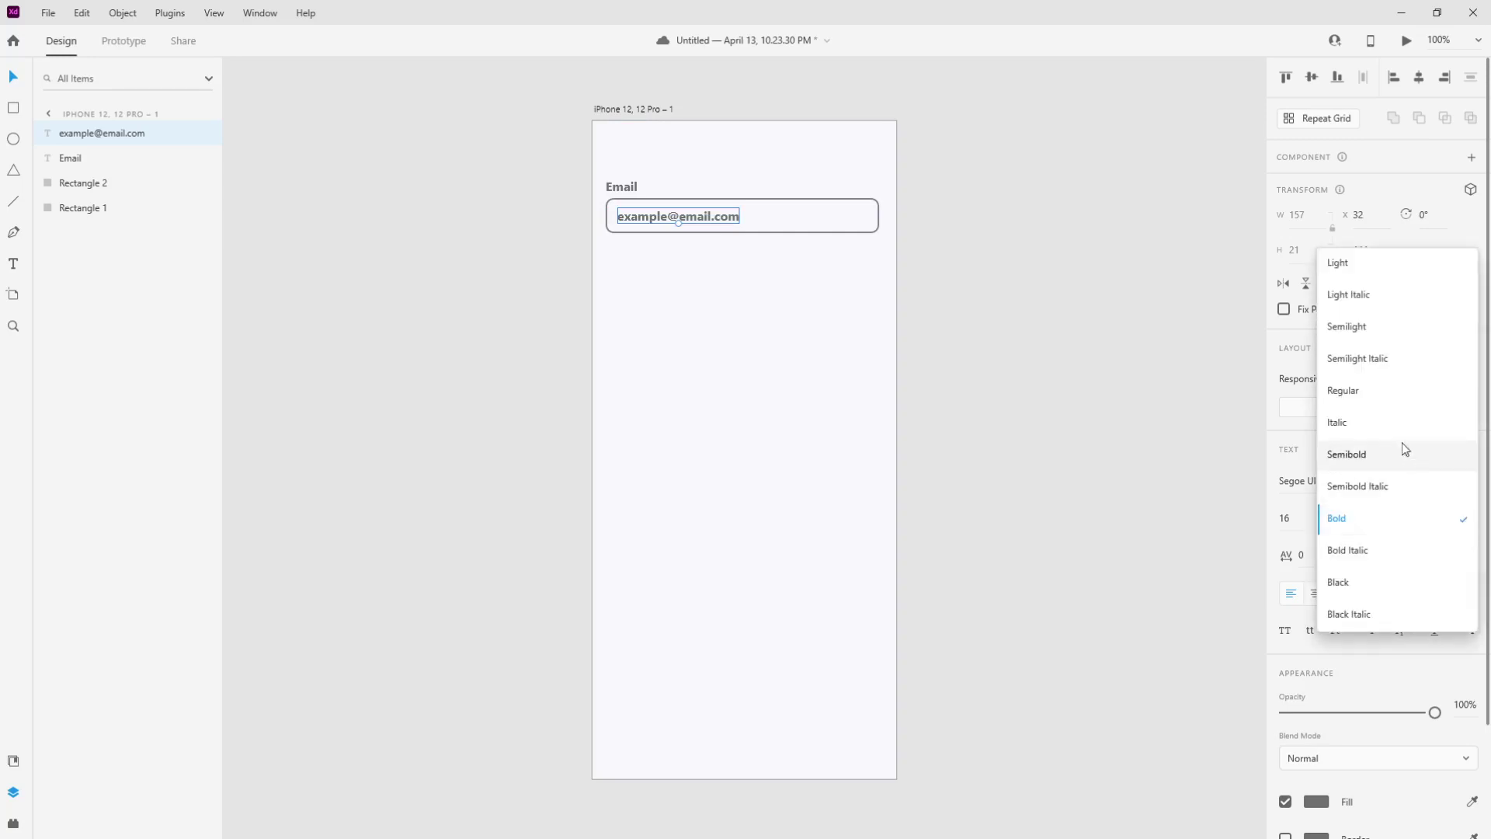
click(1365, 394)
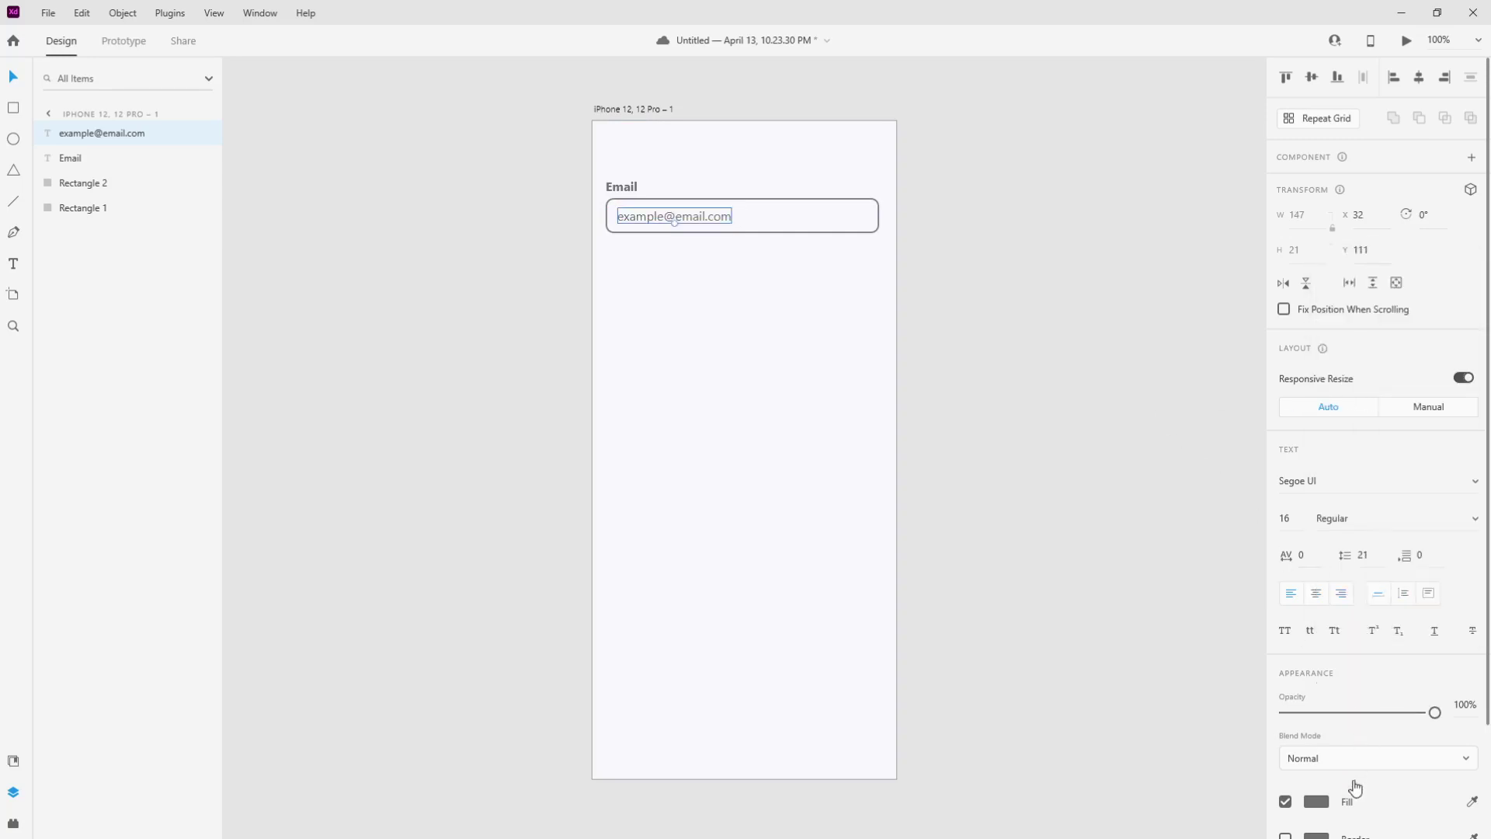
click(1316, 800)
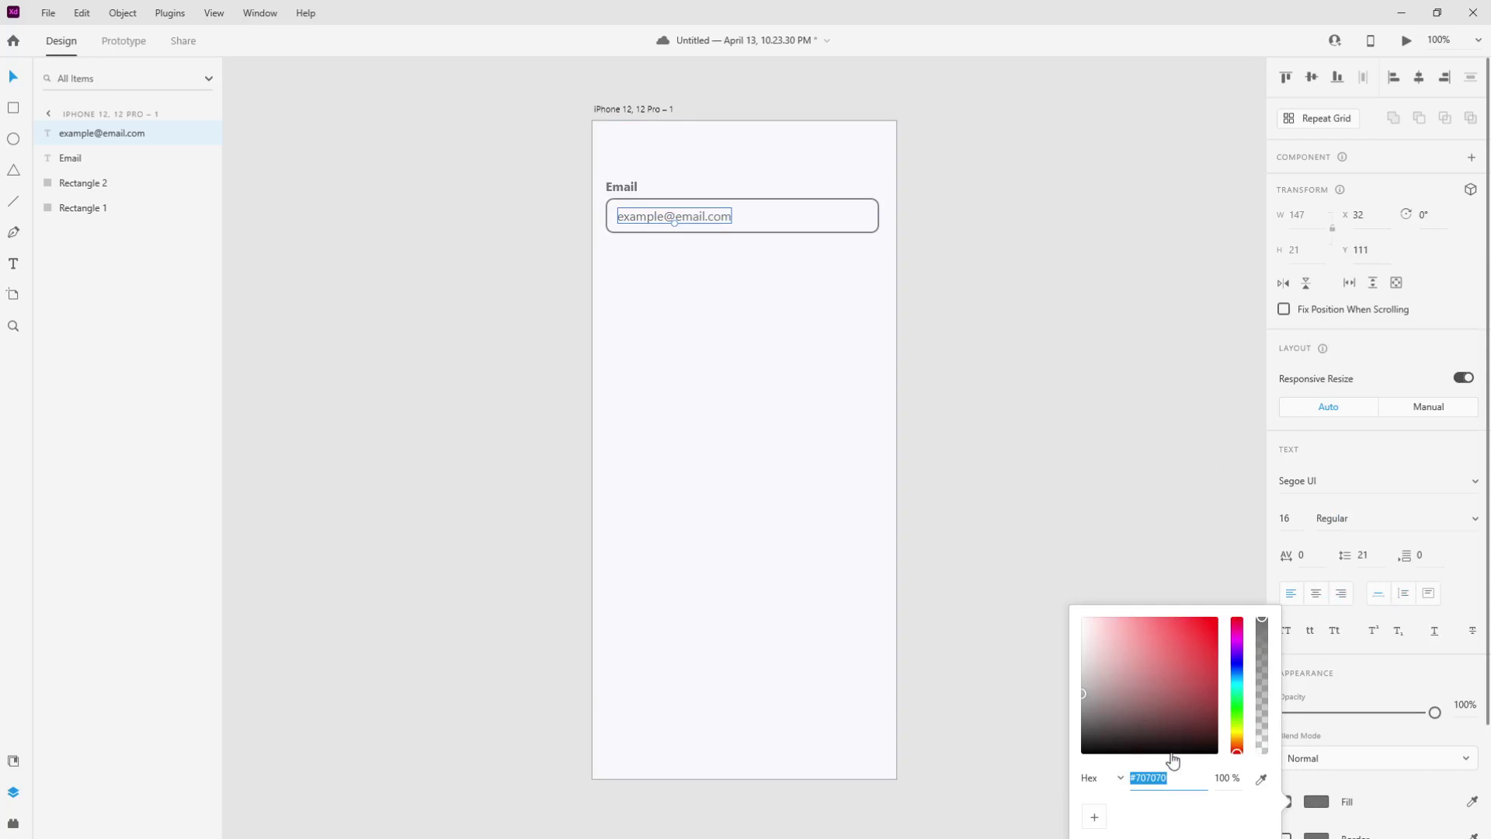
text(1)
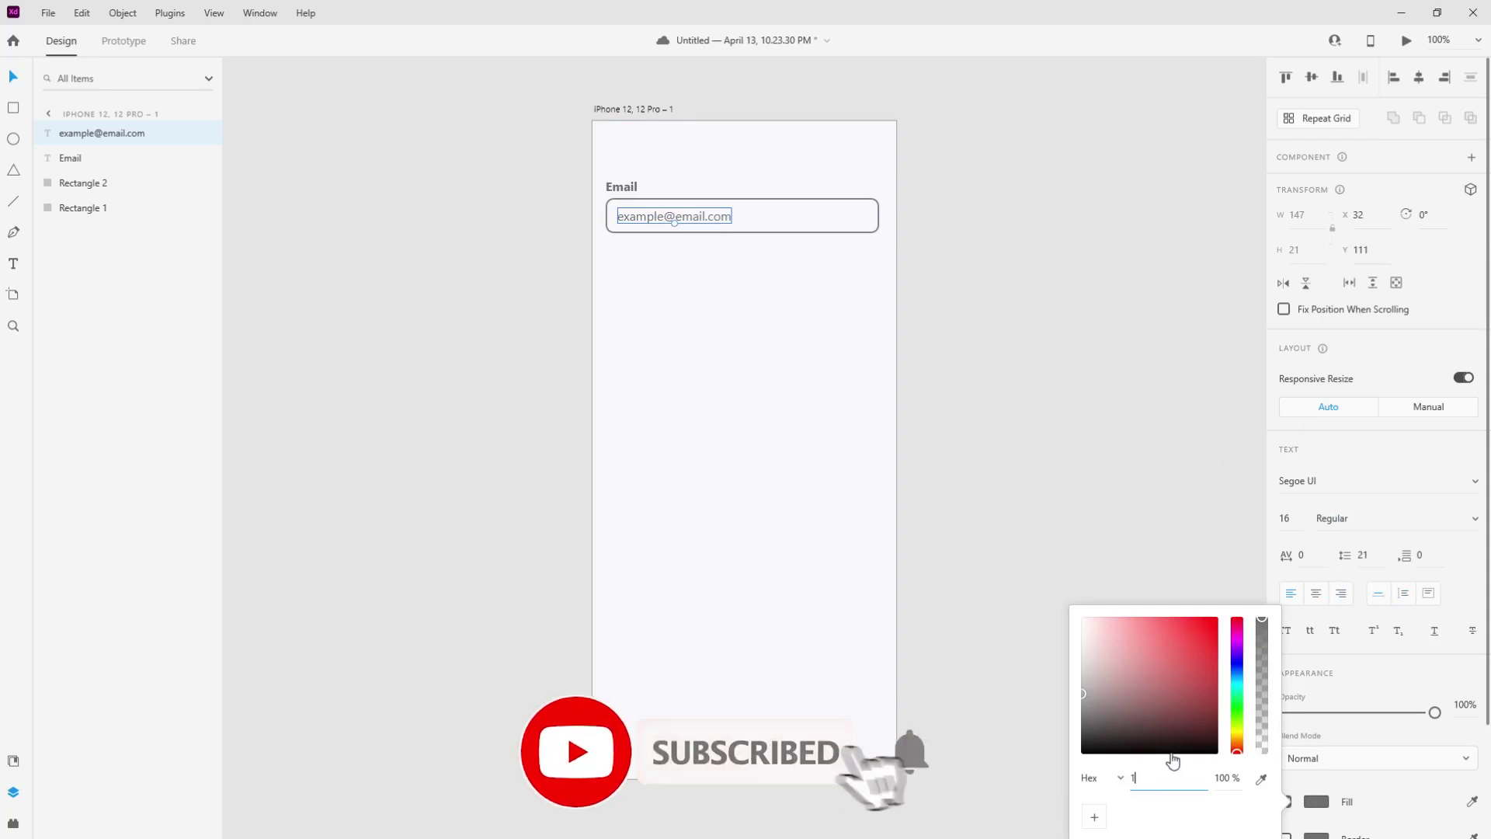
text(b1b33)
key(Return)
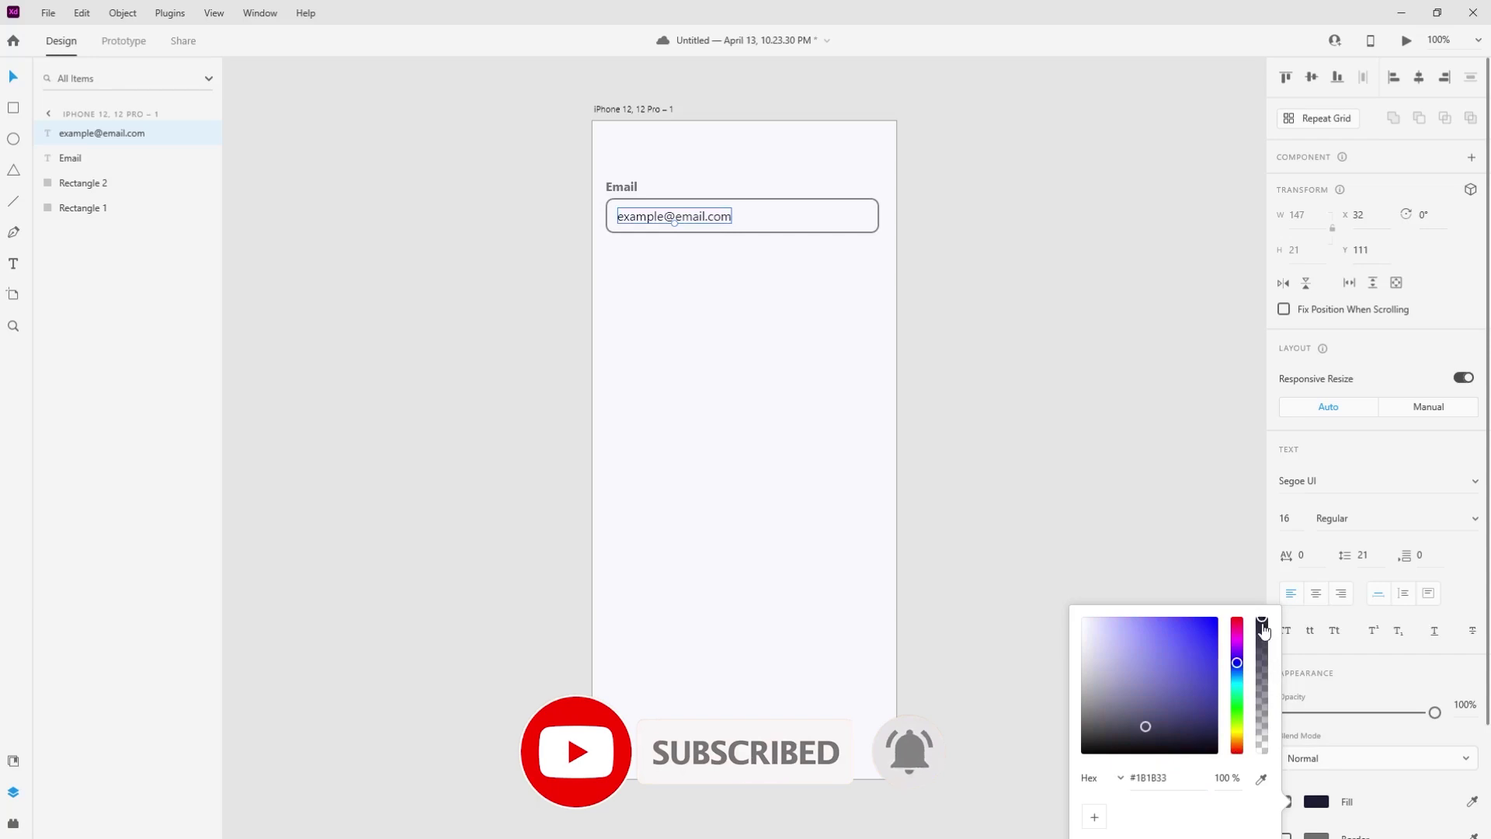
click(1220, 779)
text(40)
key(Return)
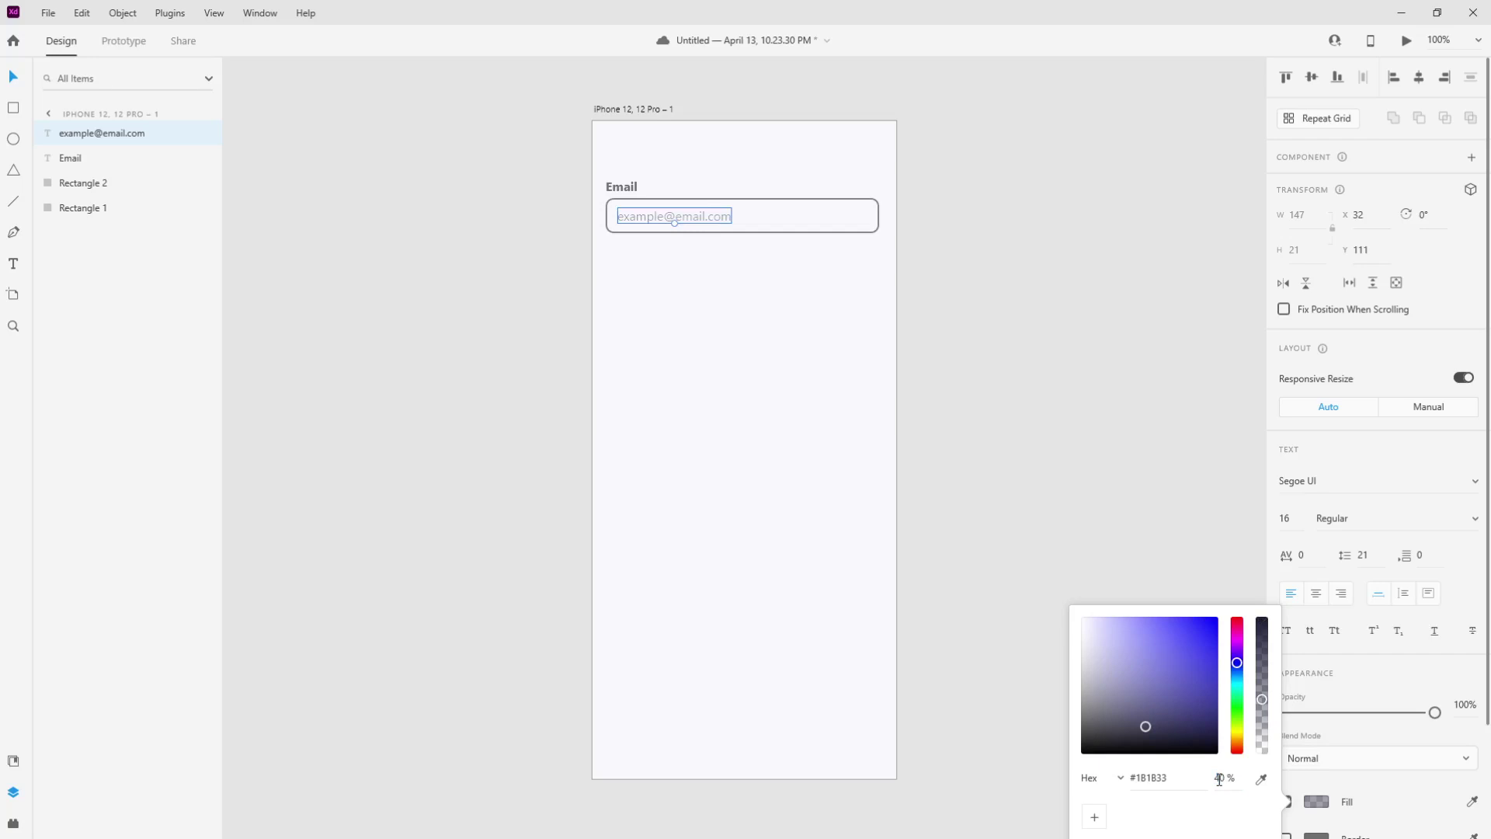
click(1146, 454)
click(669, 216)
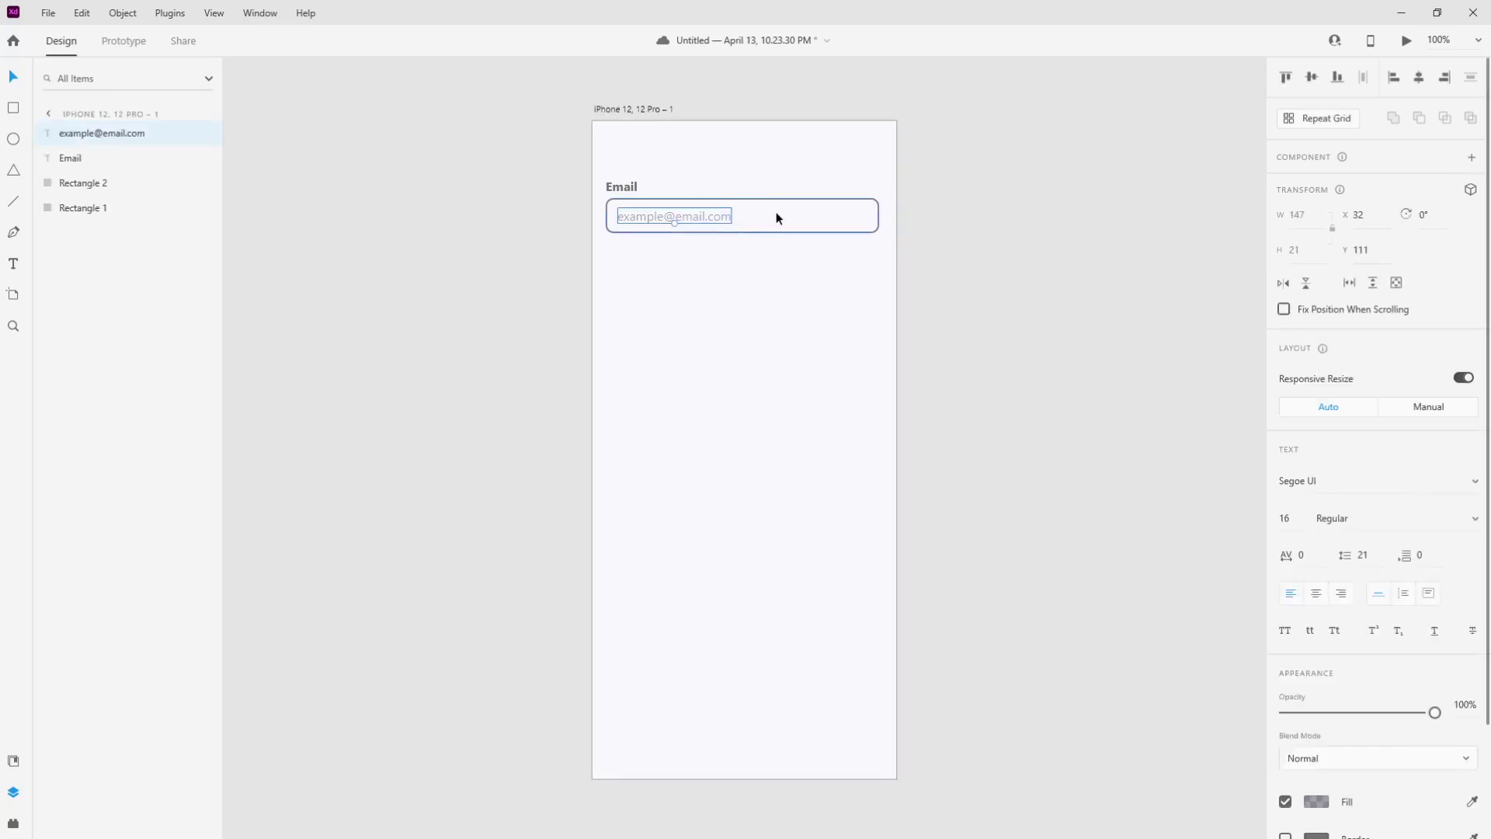
shift+click(776, 213)
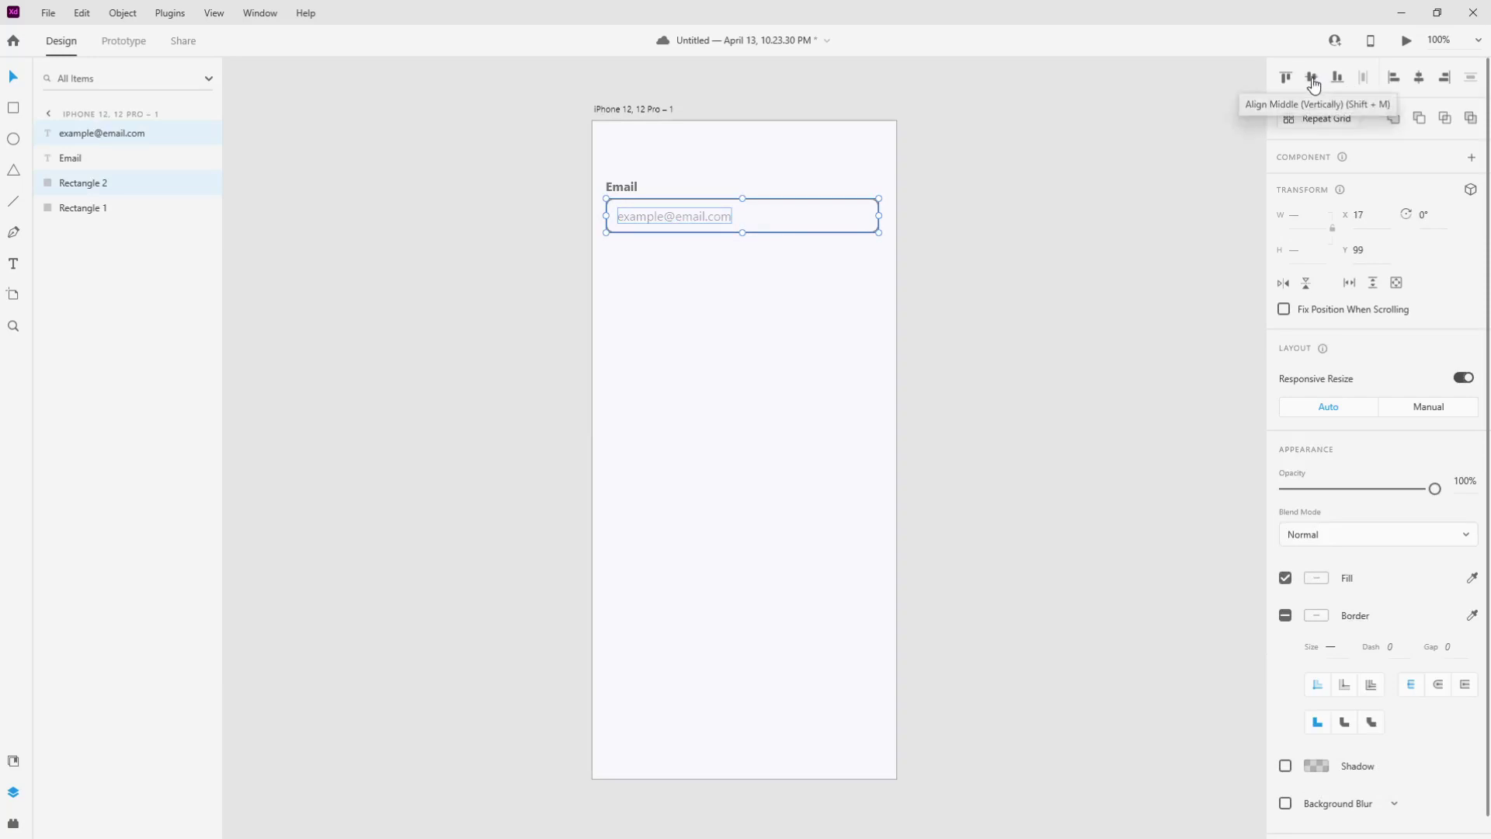
Group the Email label, placeholder and input box into Group 1 (351 × 71)
click(1087, 251)
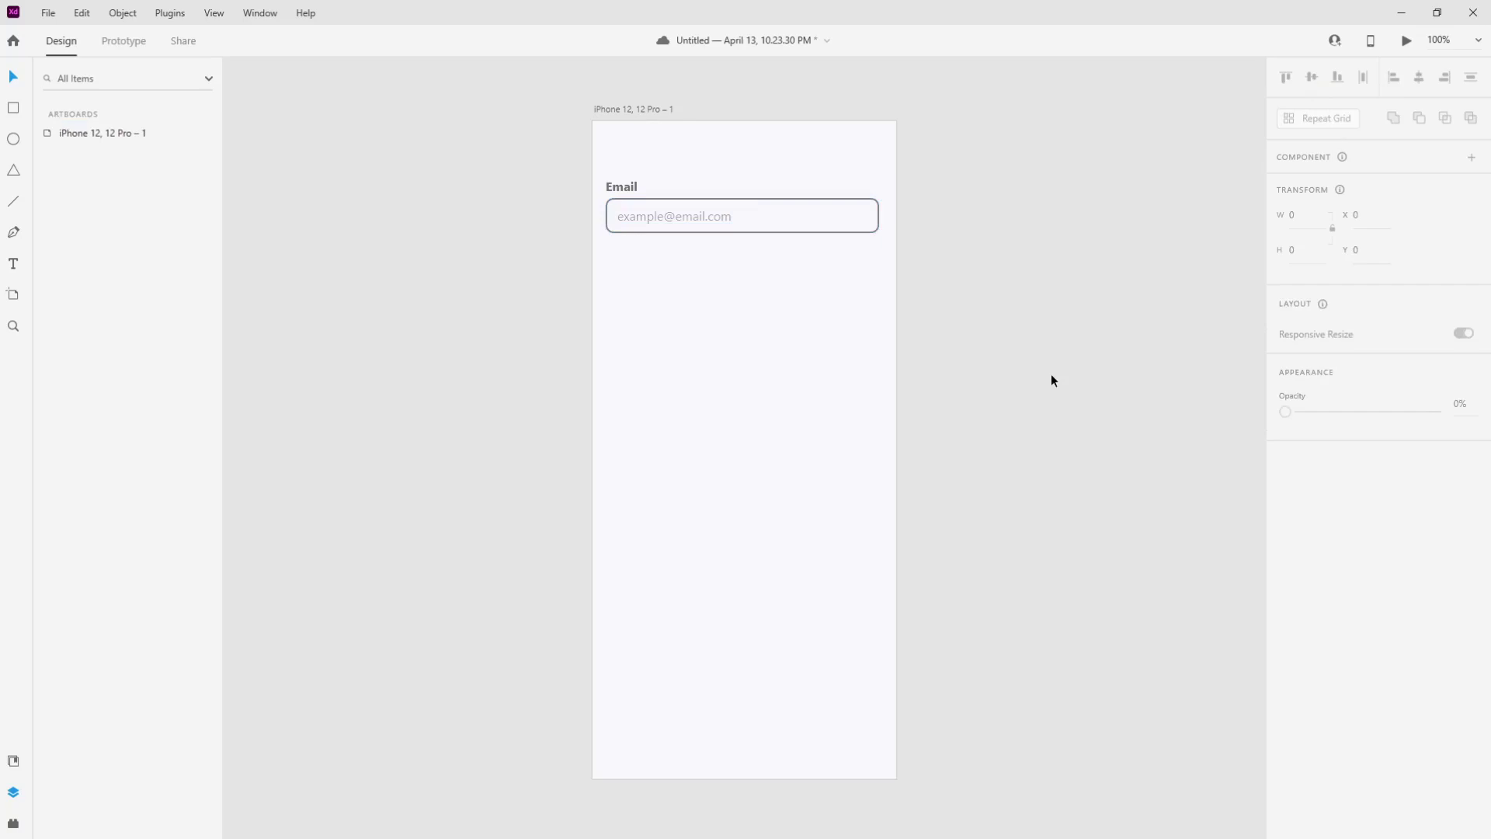
drag(544, 165, 780, 250)
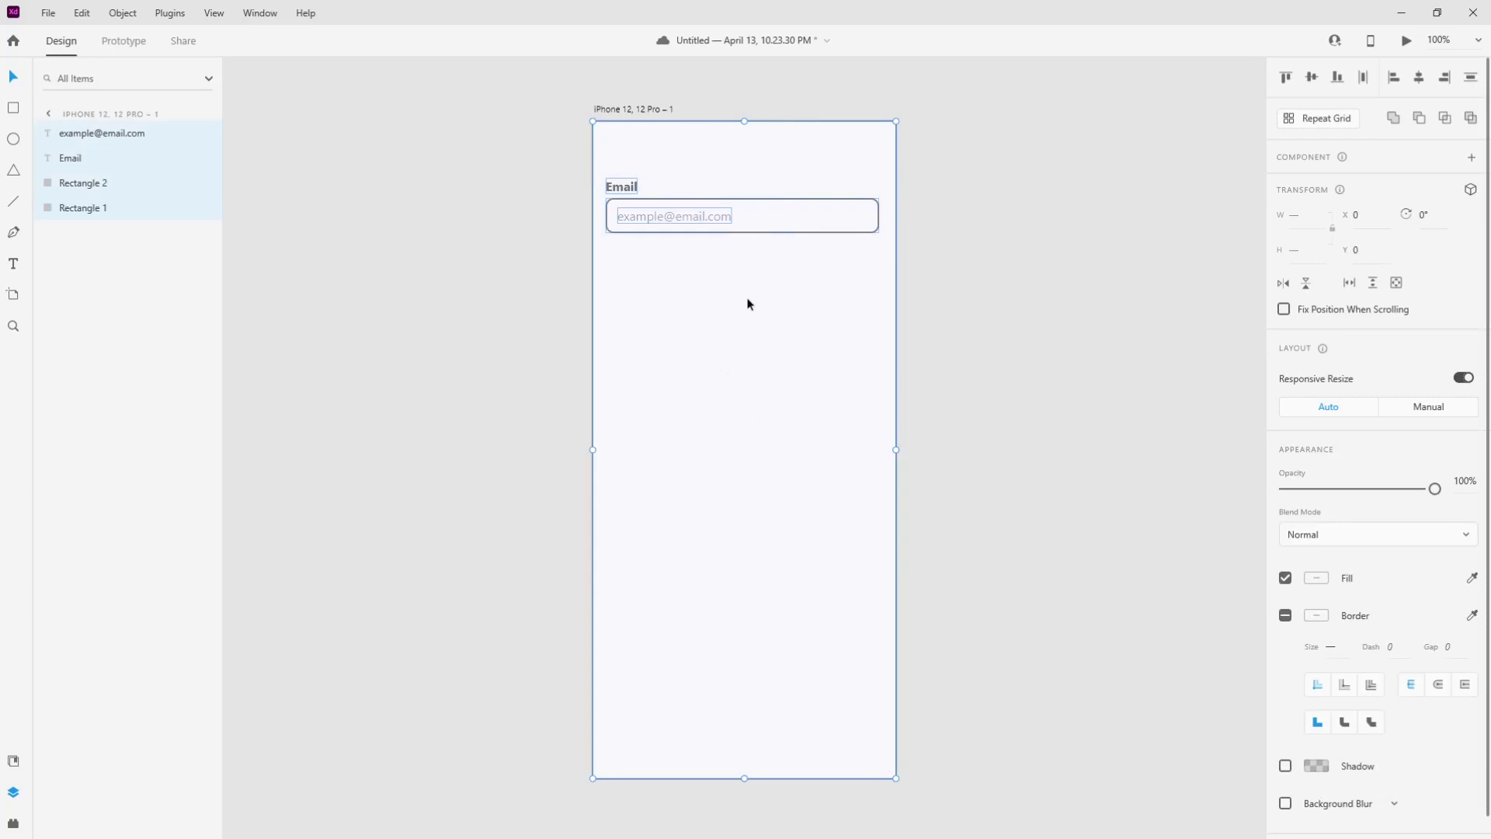
shift+click(840, 289)
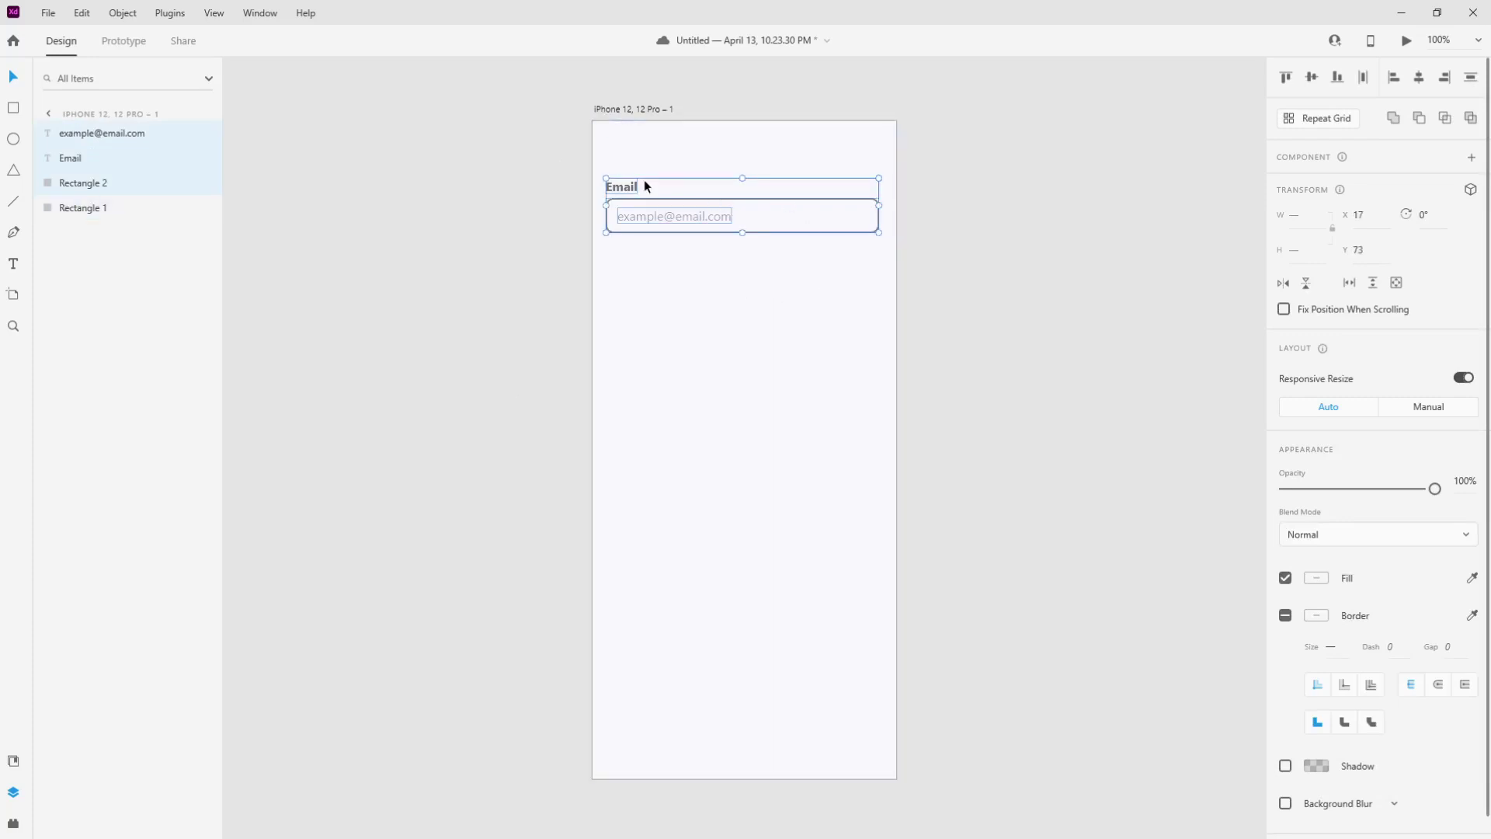
right_click(704, 214)
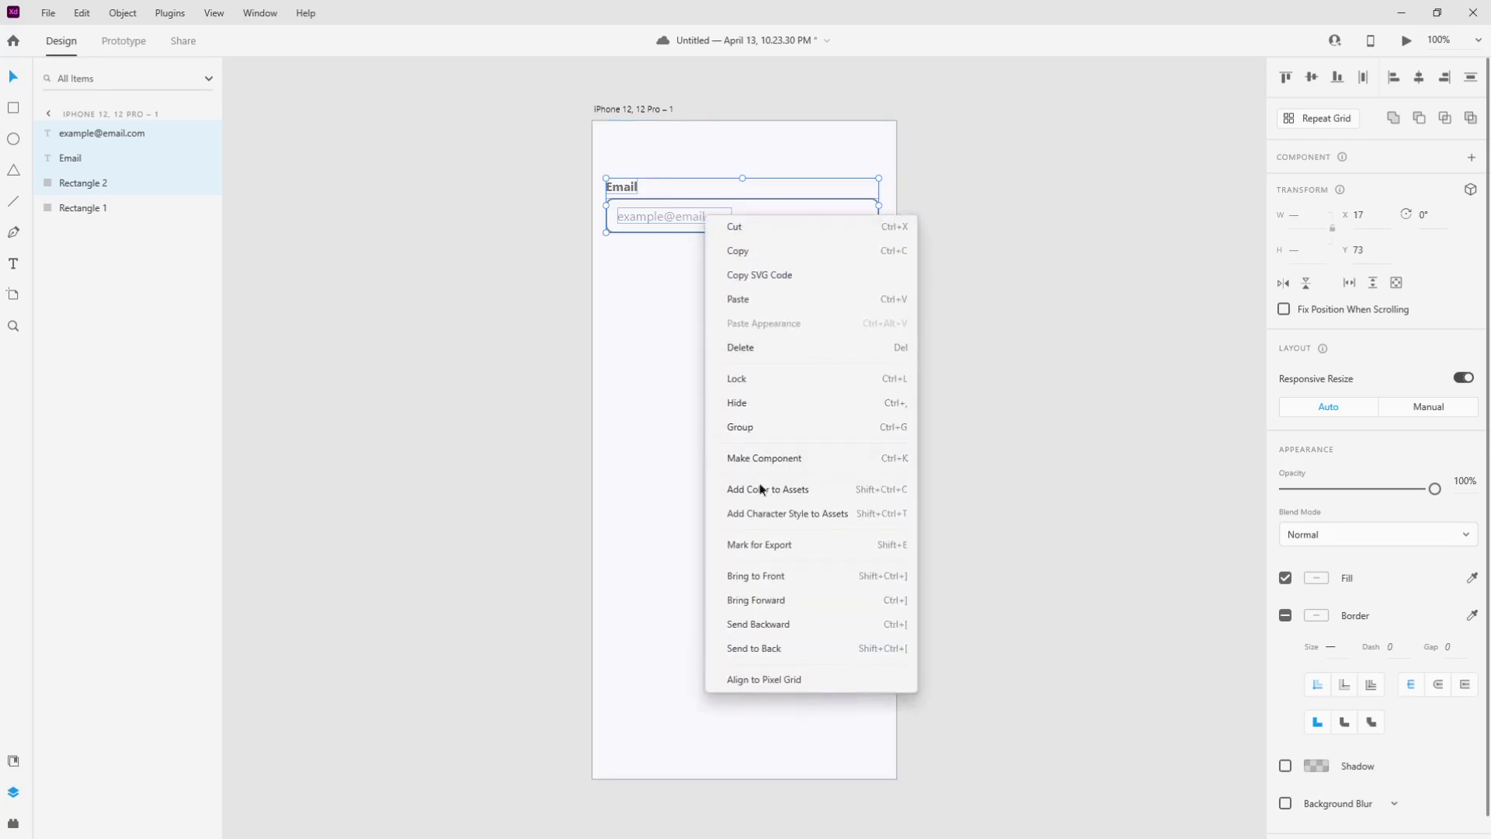
click(759, 433)
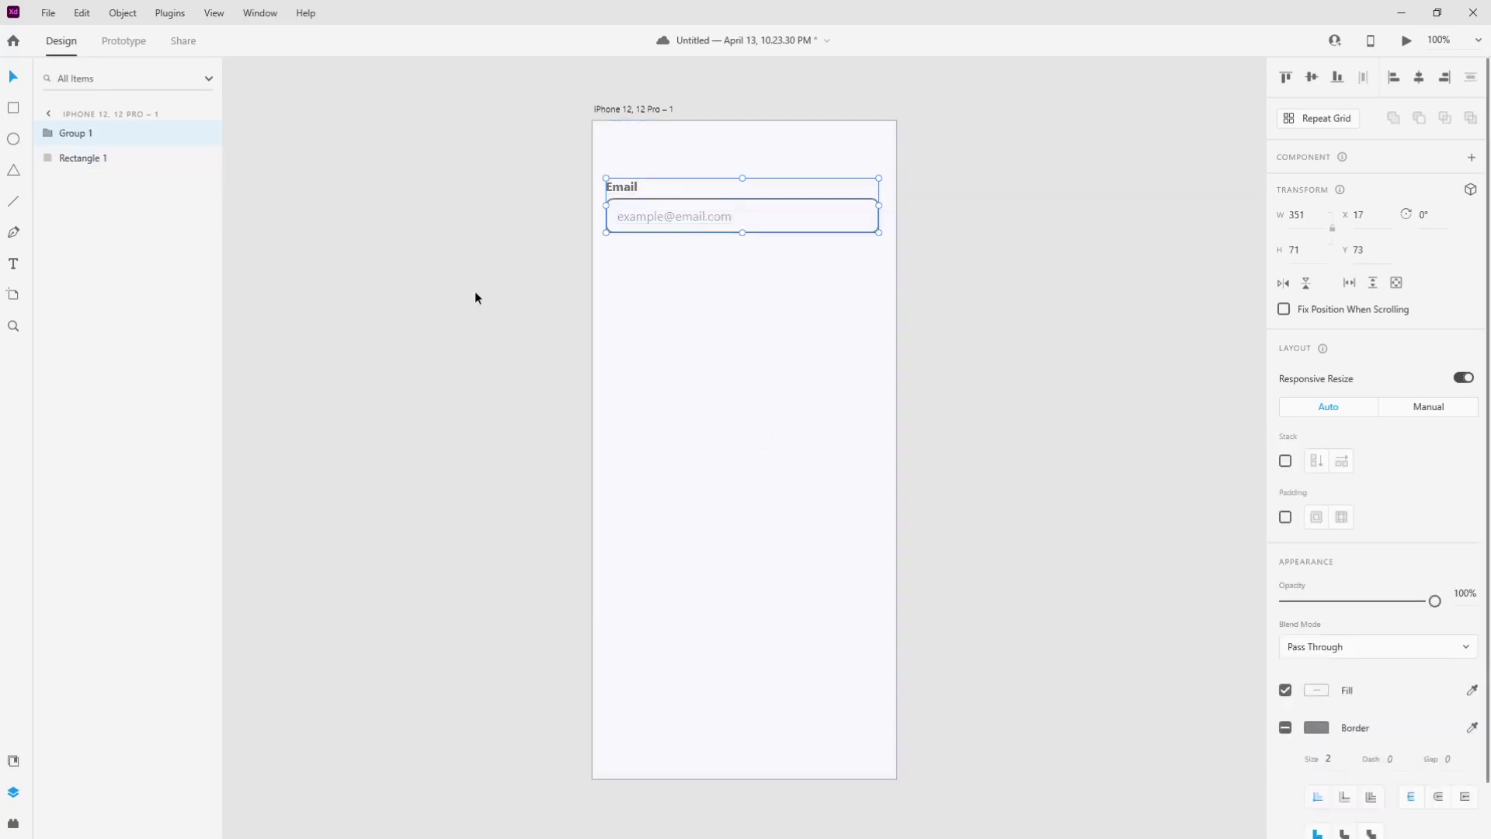
click(474, 291)
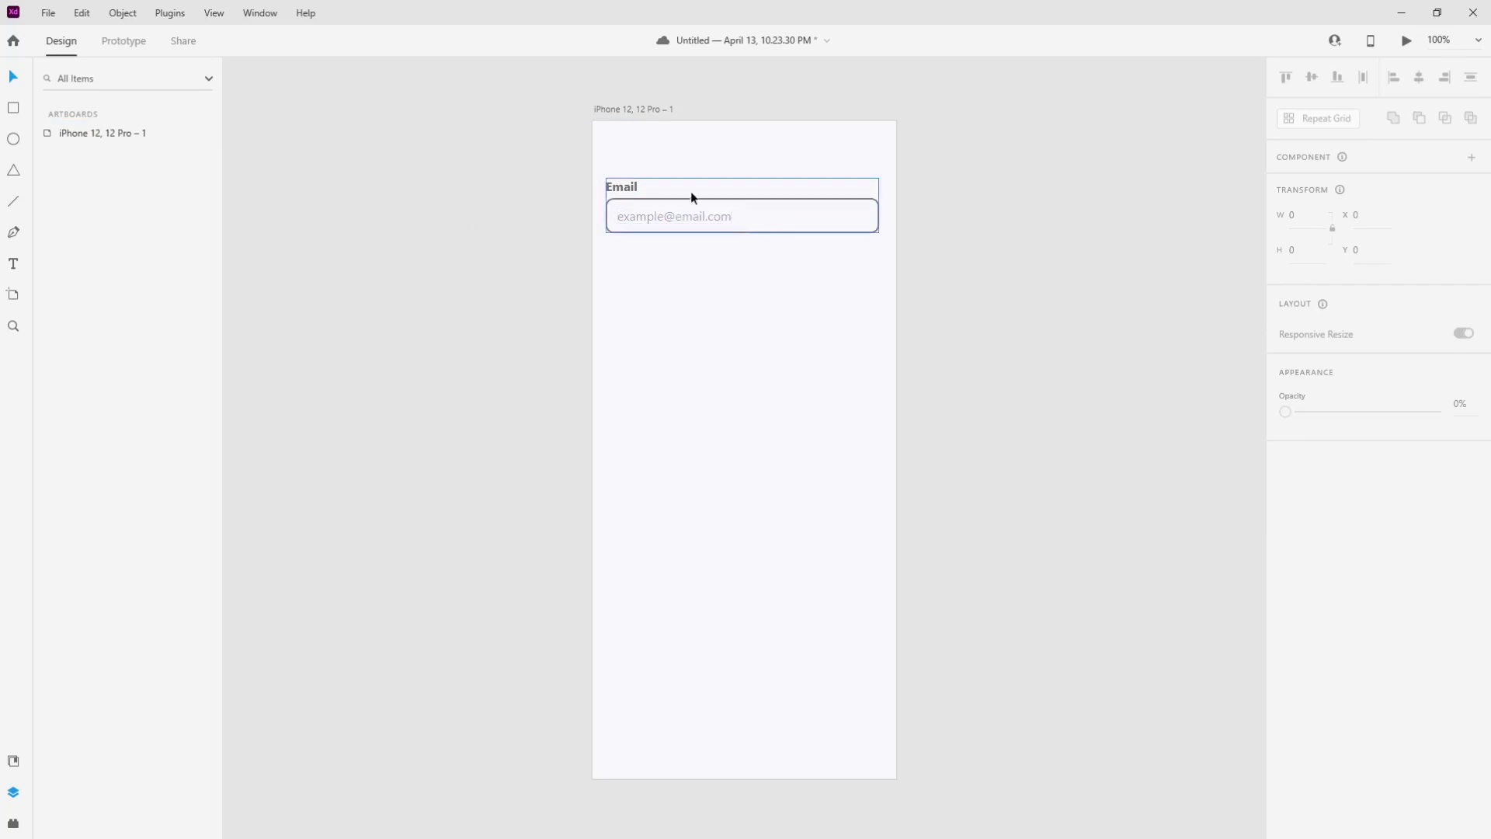
Duplicate Group 1 and position the copy 20 px below it at Y 174
click(770, 223)
key(alt)
drag(770, 222, 771, 275)
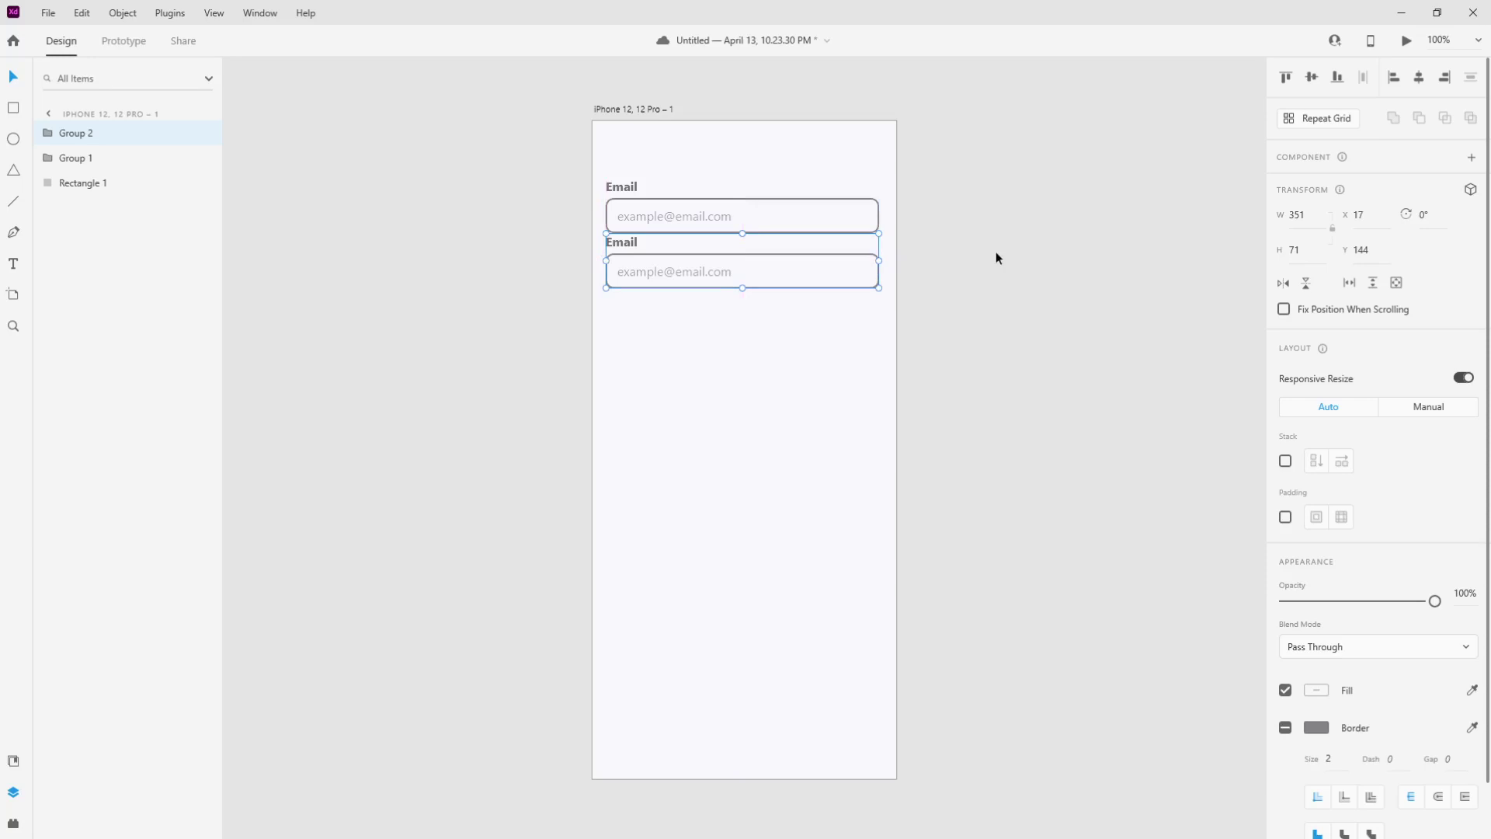
key(shift+Down)
key(shift+Down)
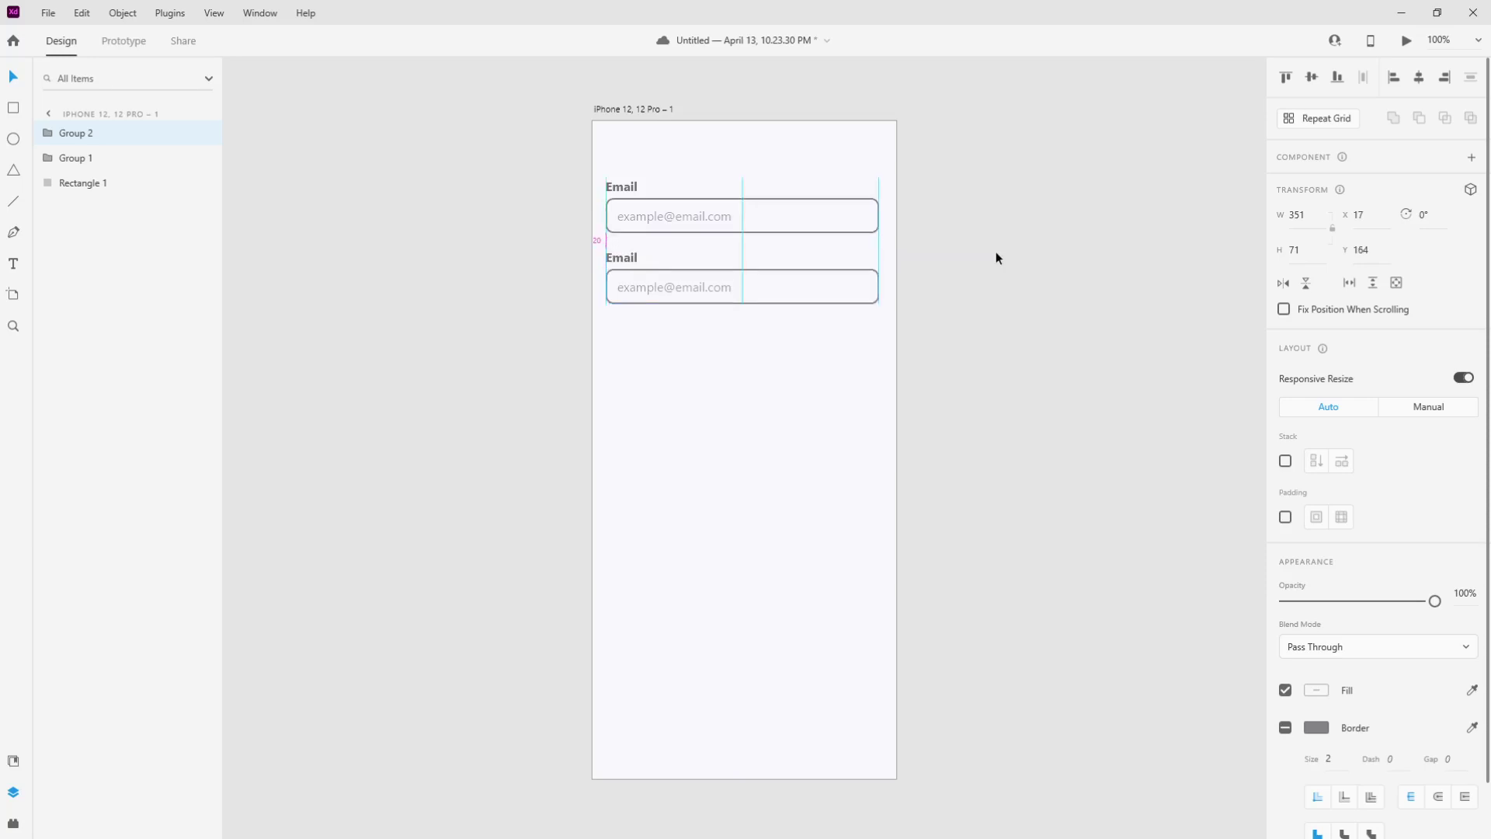
key(shift+Down)
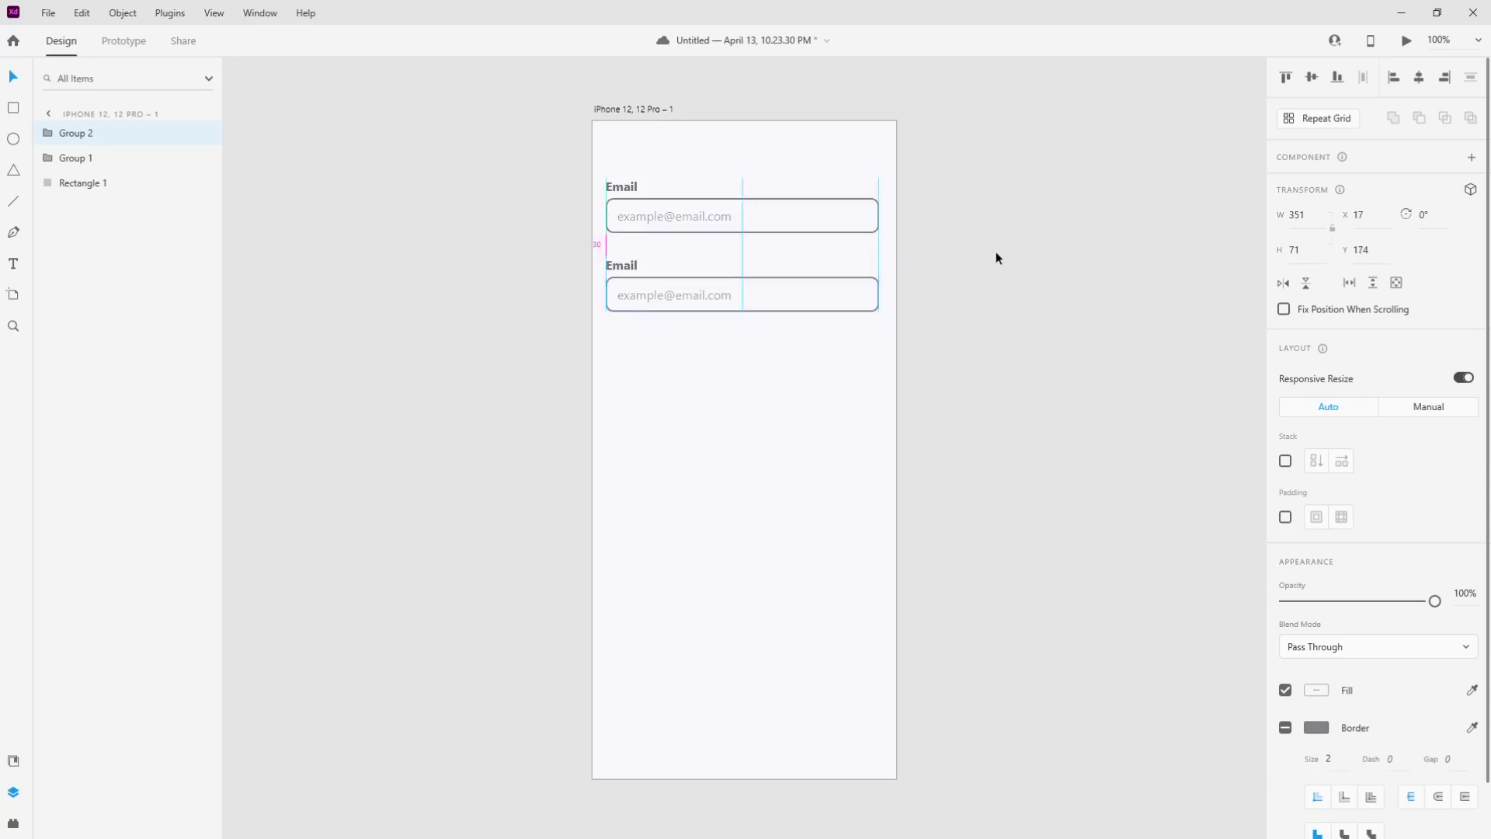
click(997, 253)
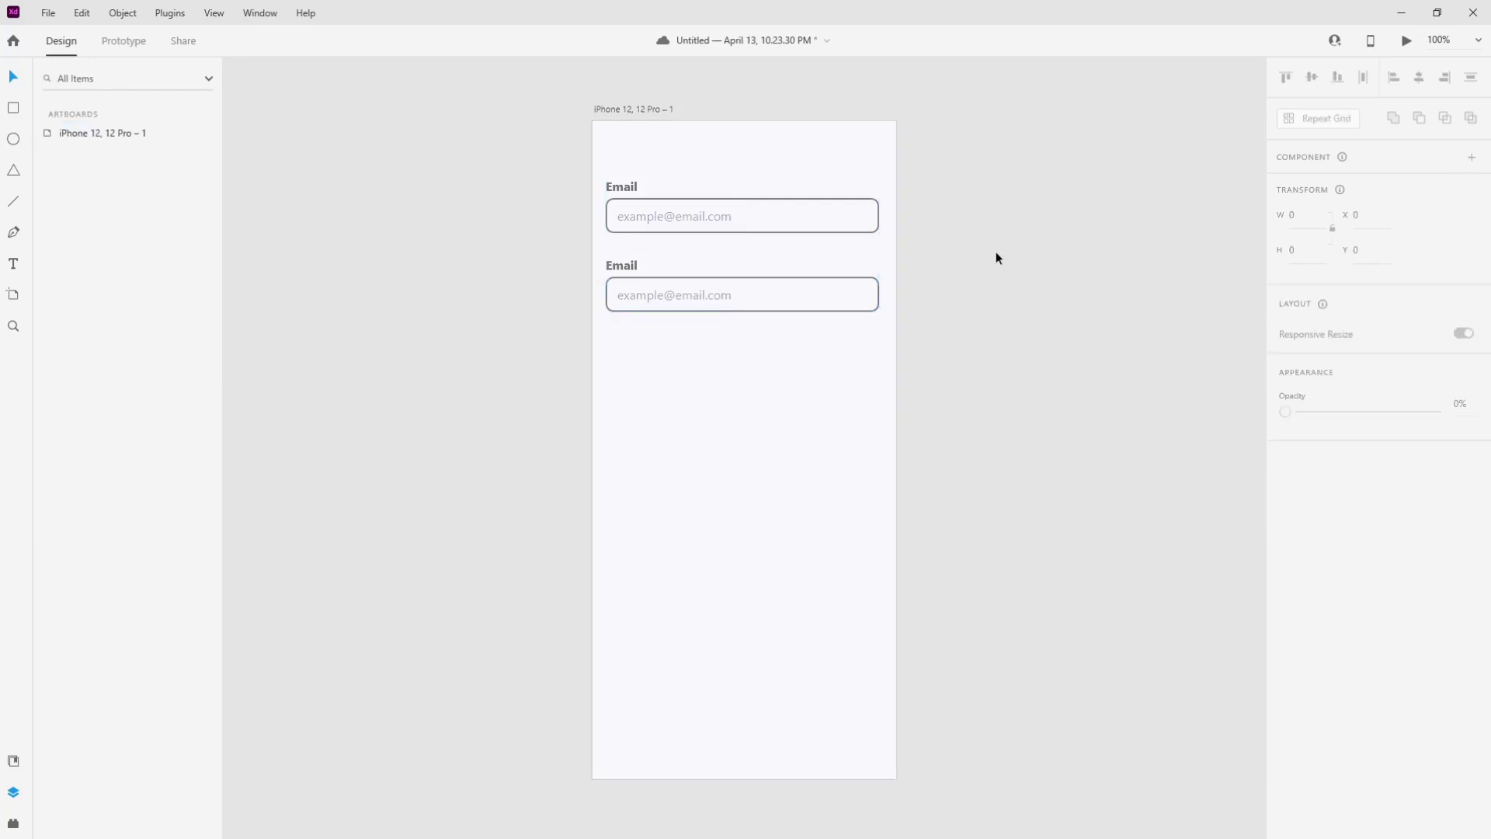
Rename the second label to 'Password' and change its placeholder to '********'
double_click(614, 265)
key(Return)
text(Password)
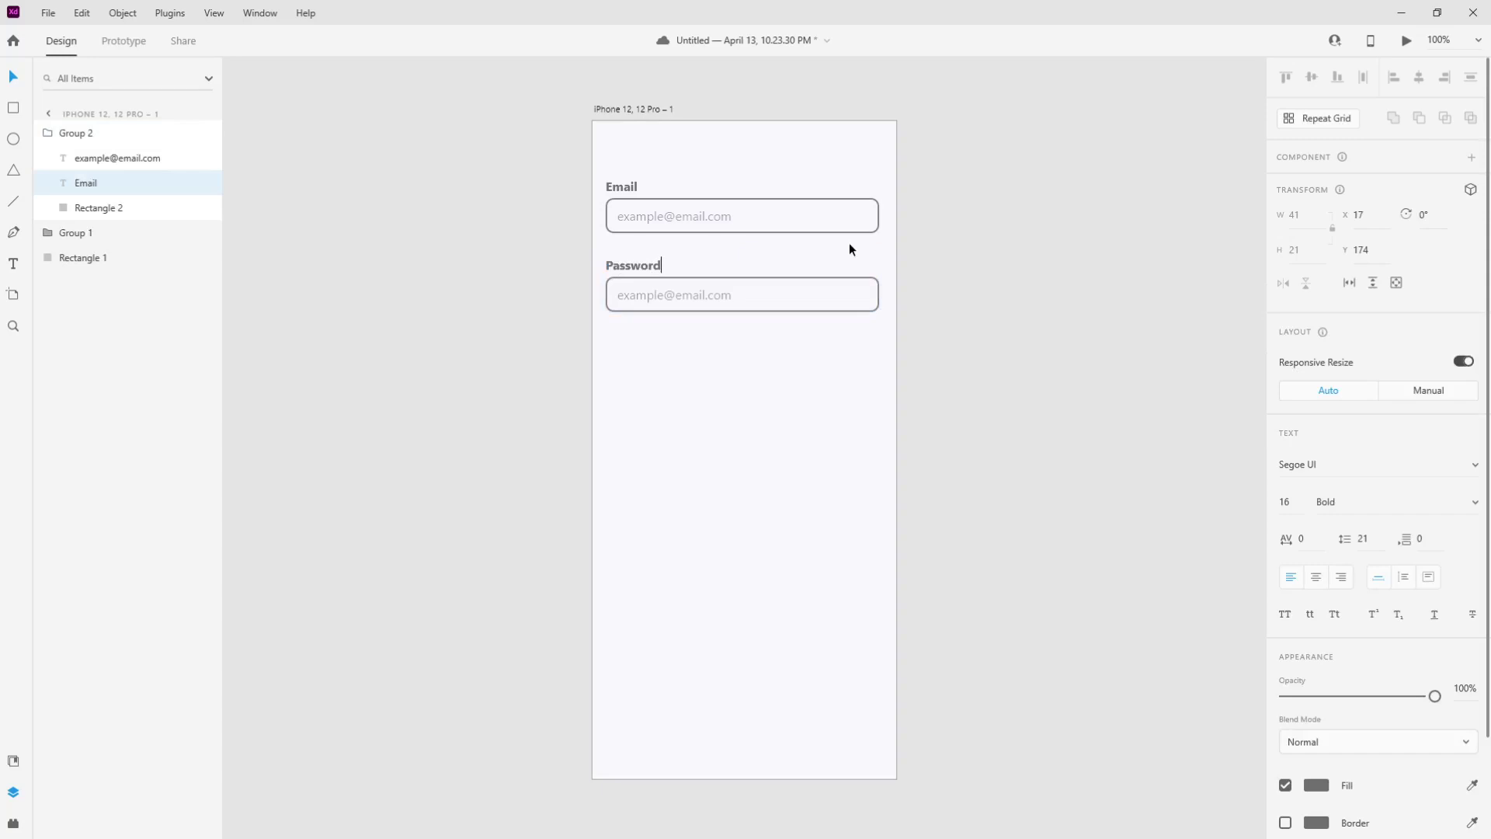
key(Escape)
double_click(675, 295)
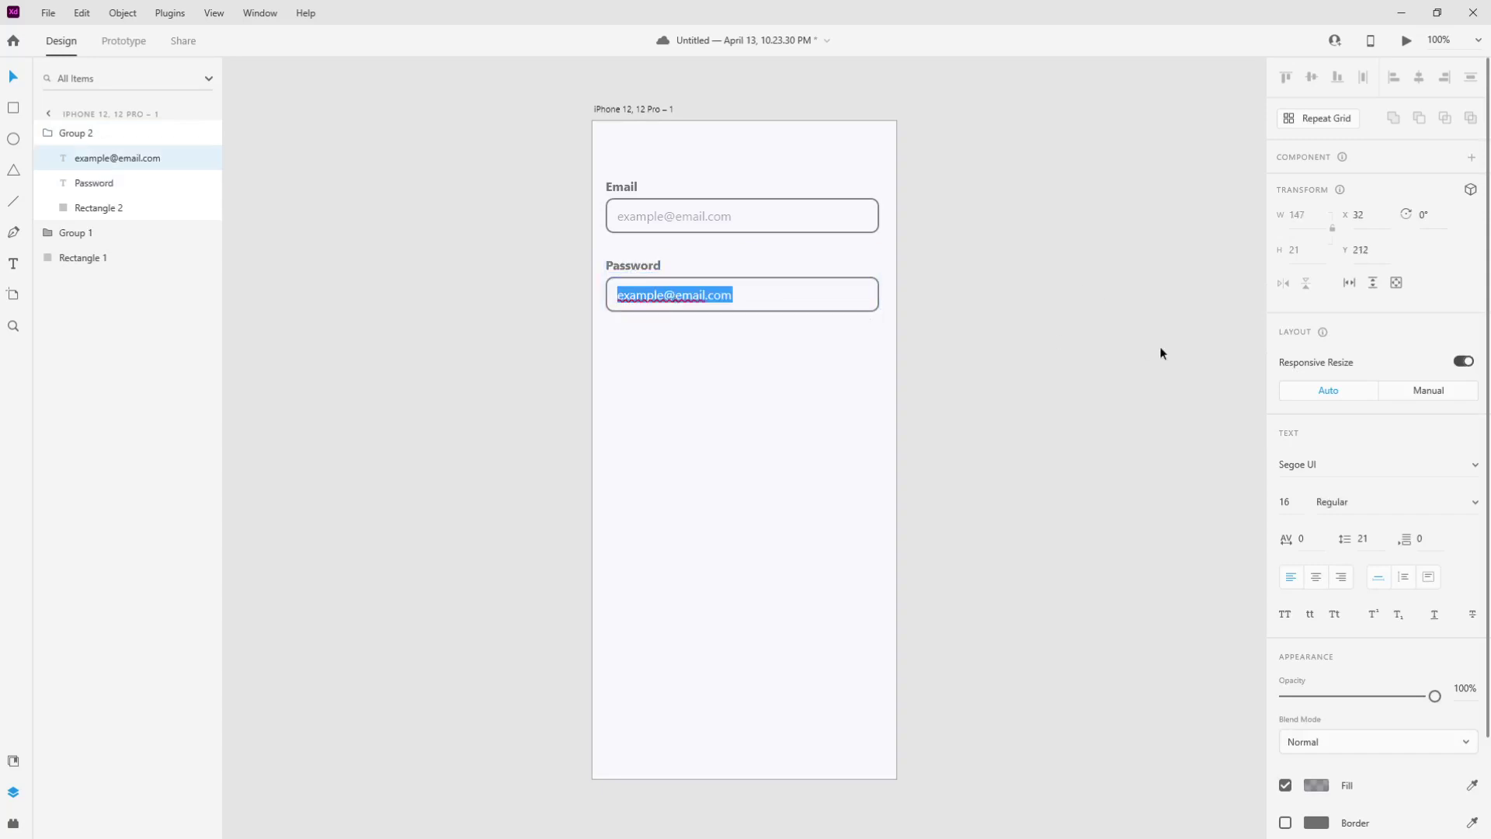
text(*******)
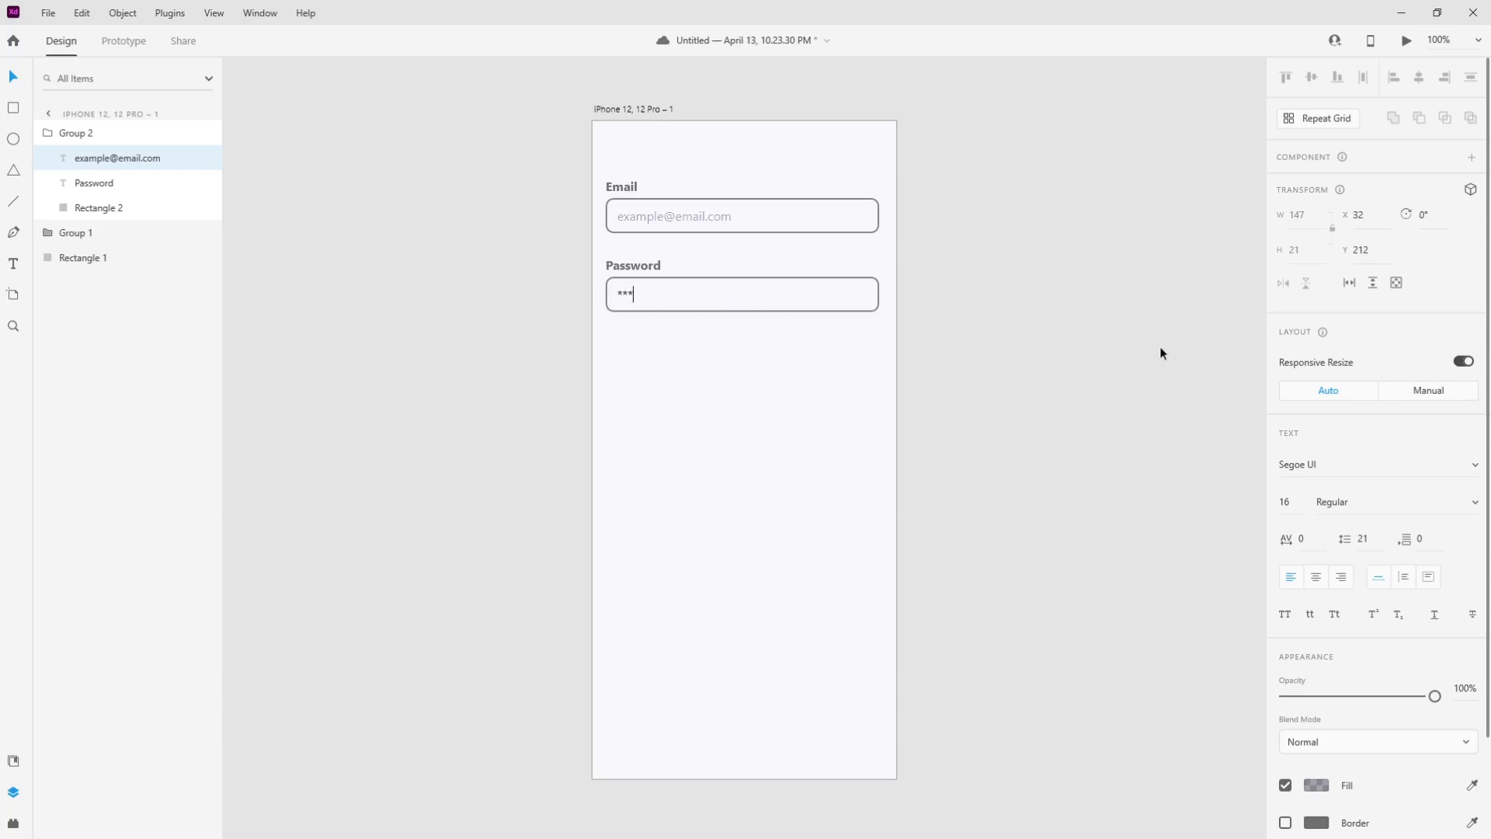
text(*)
key(Escape)
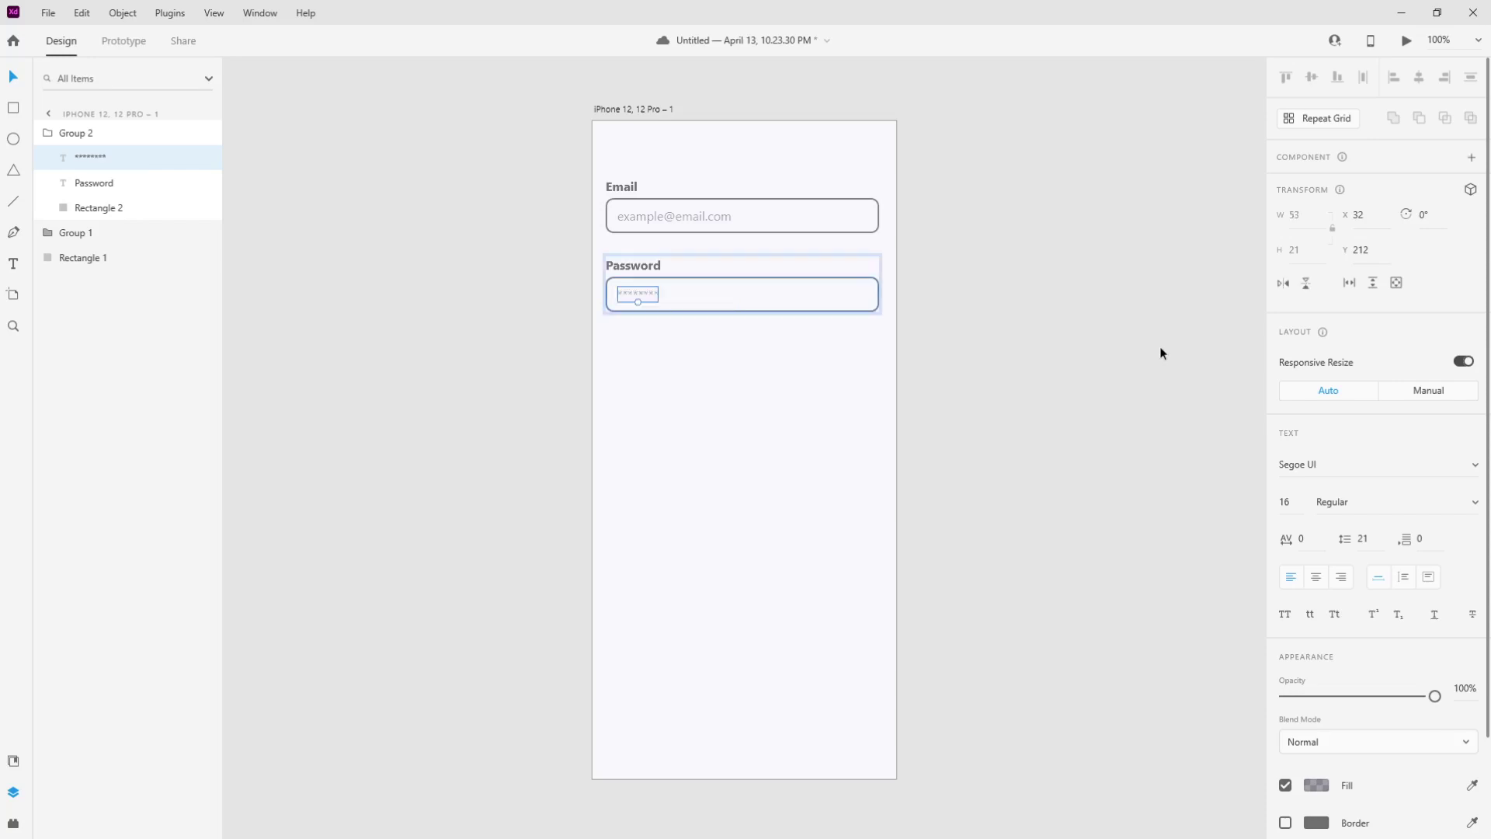
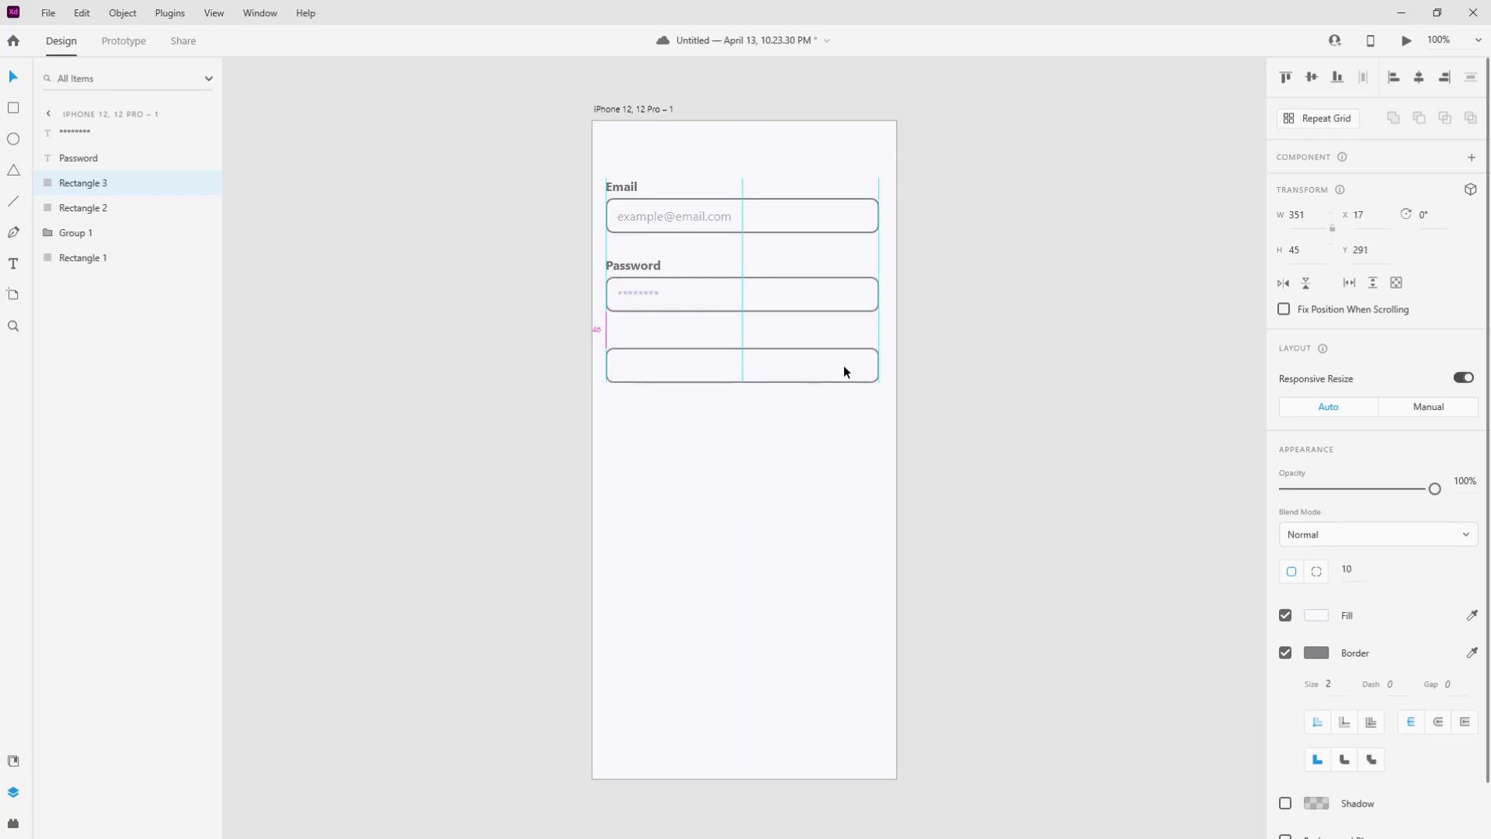
Add a new 'Log in' text label on the artboard below the form
click(1045, 314)
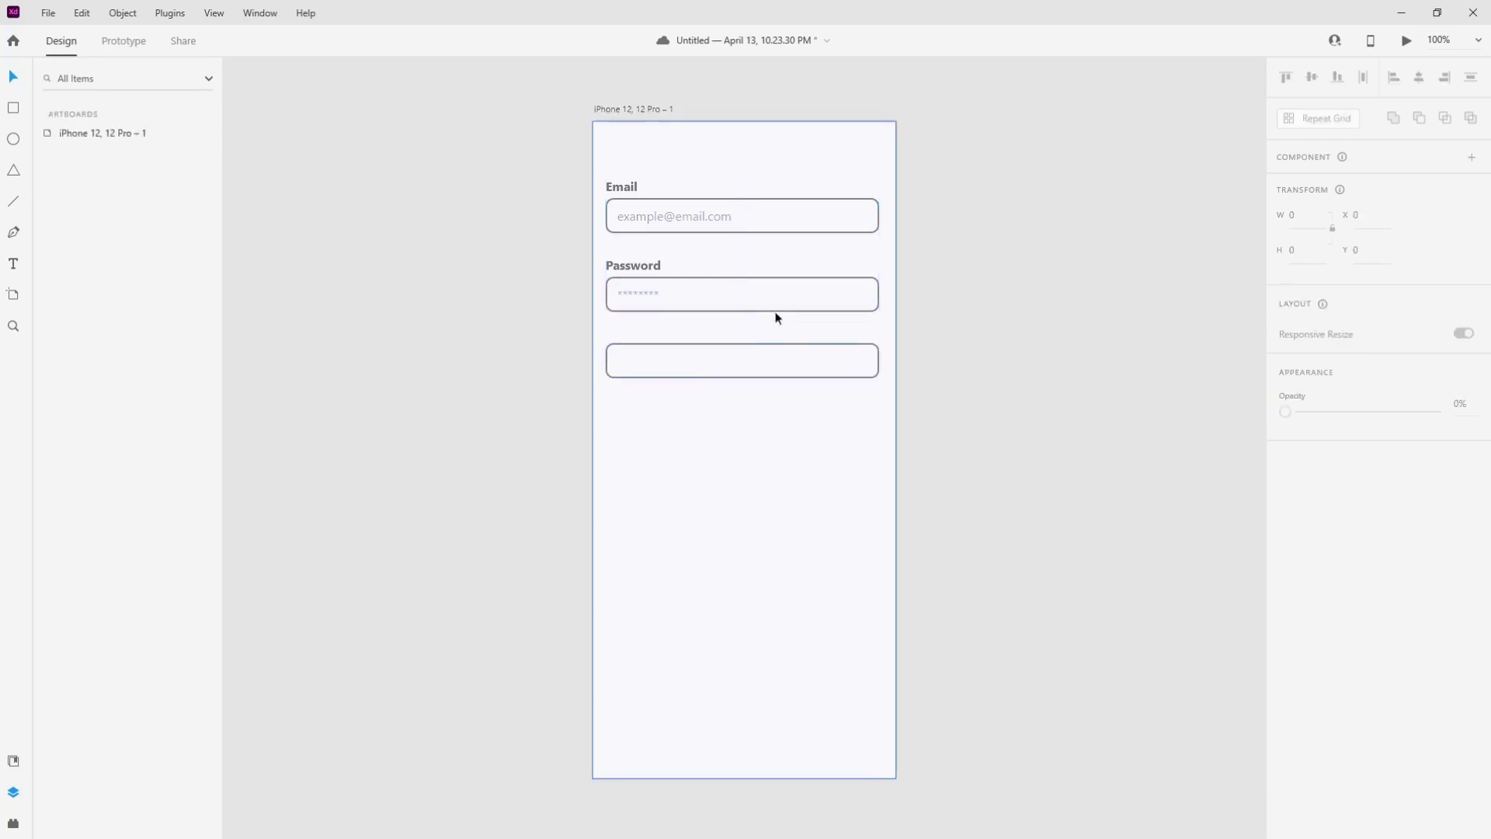
click(730, 356)
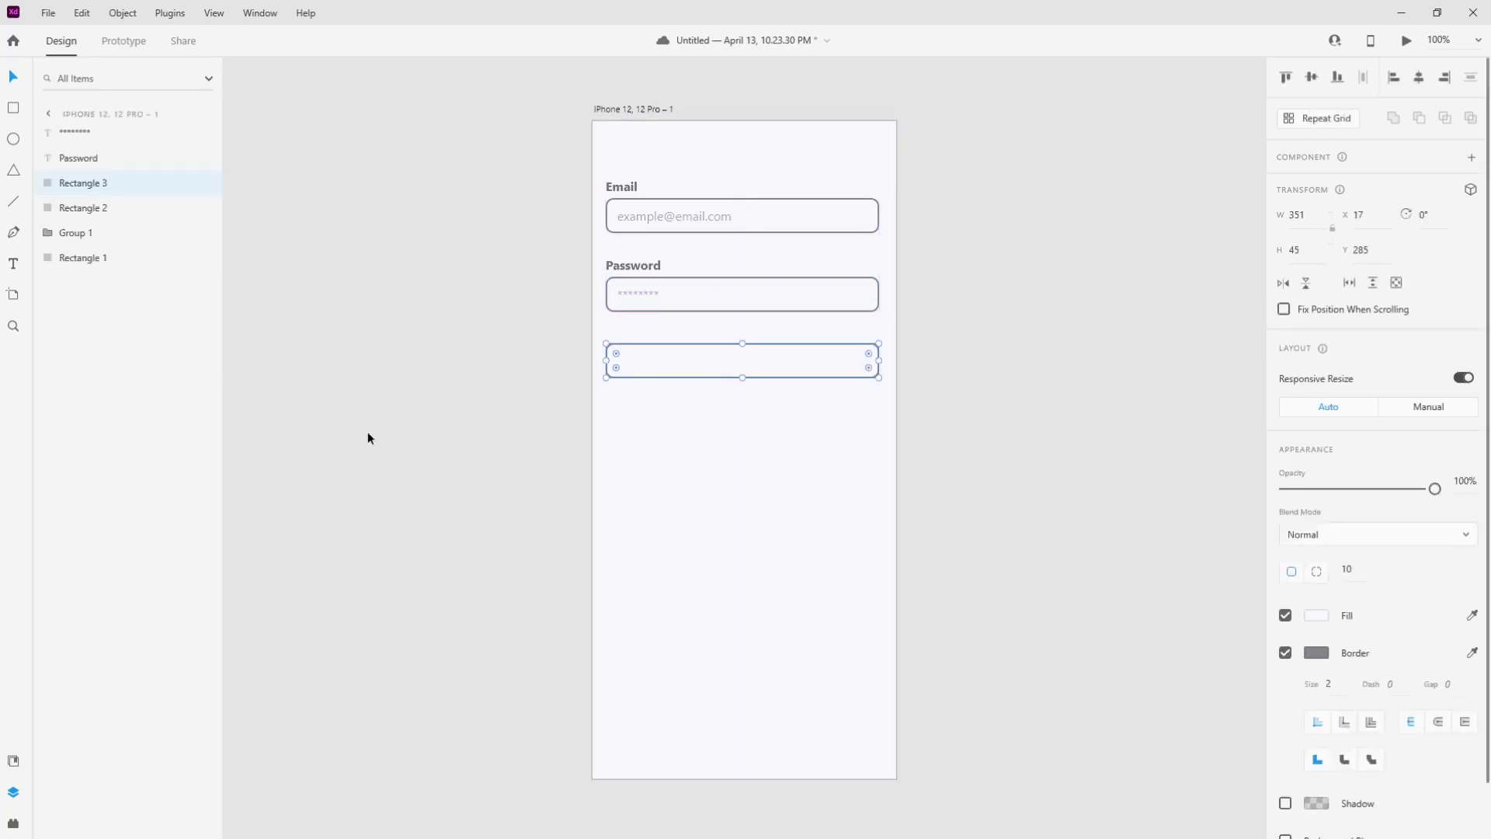
click(419, 386)
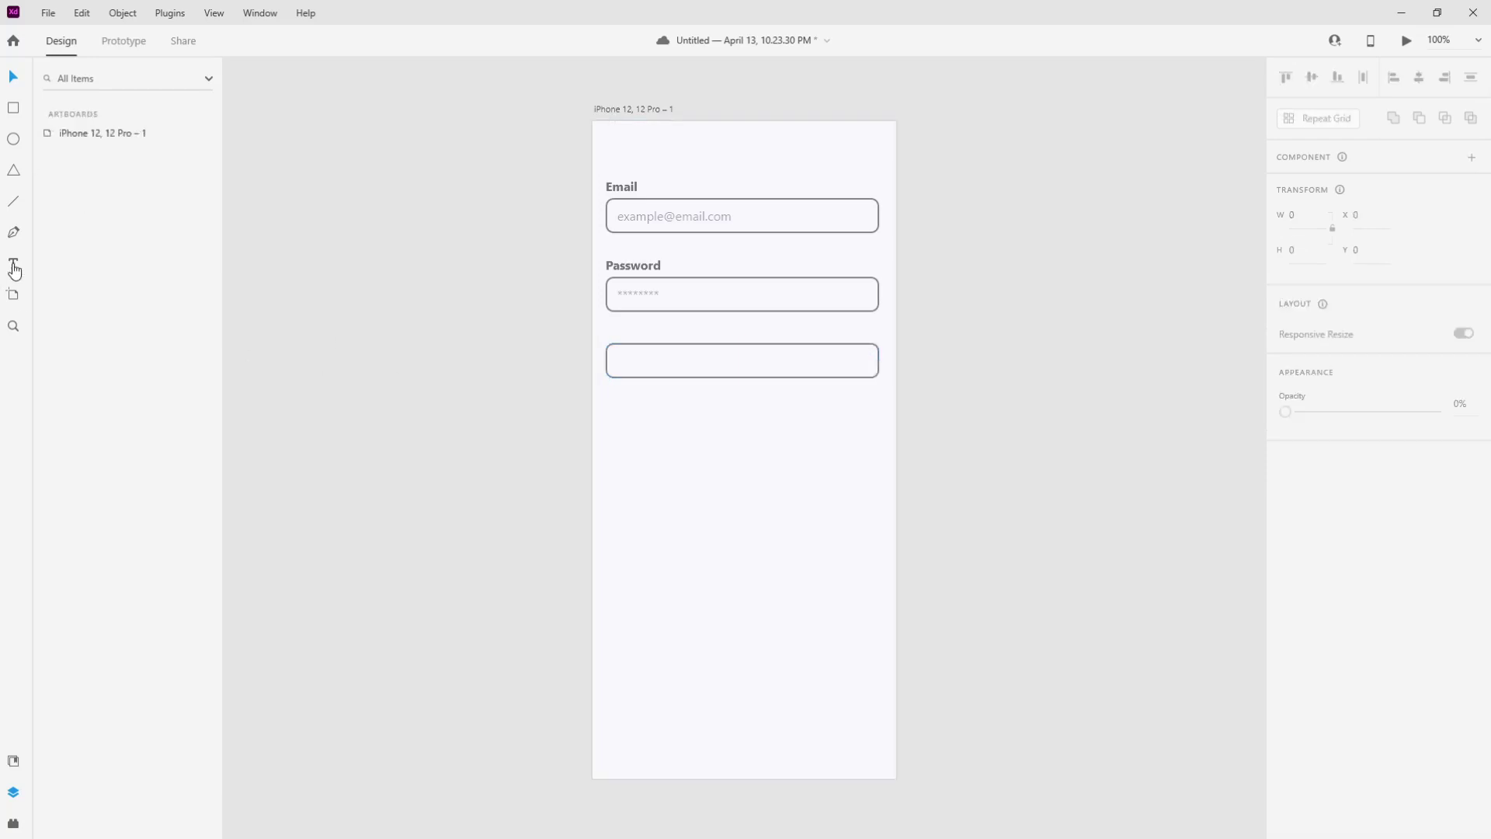
click(712, 469)
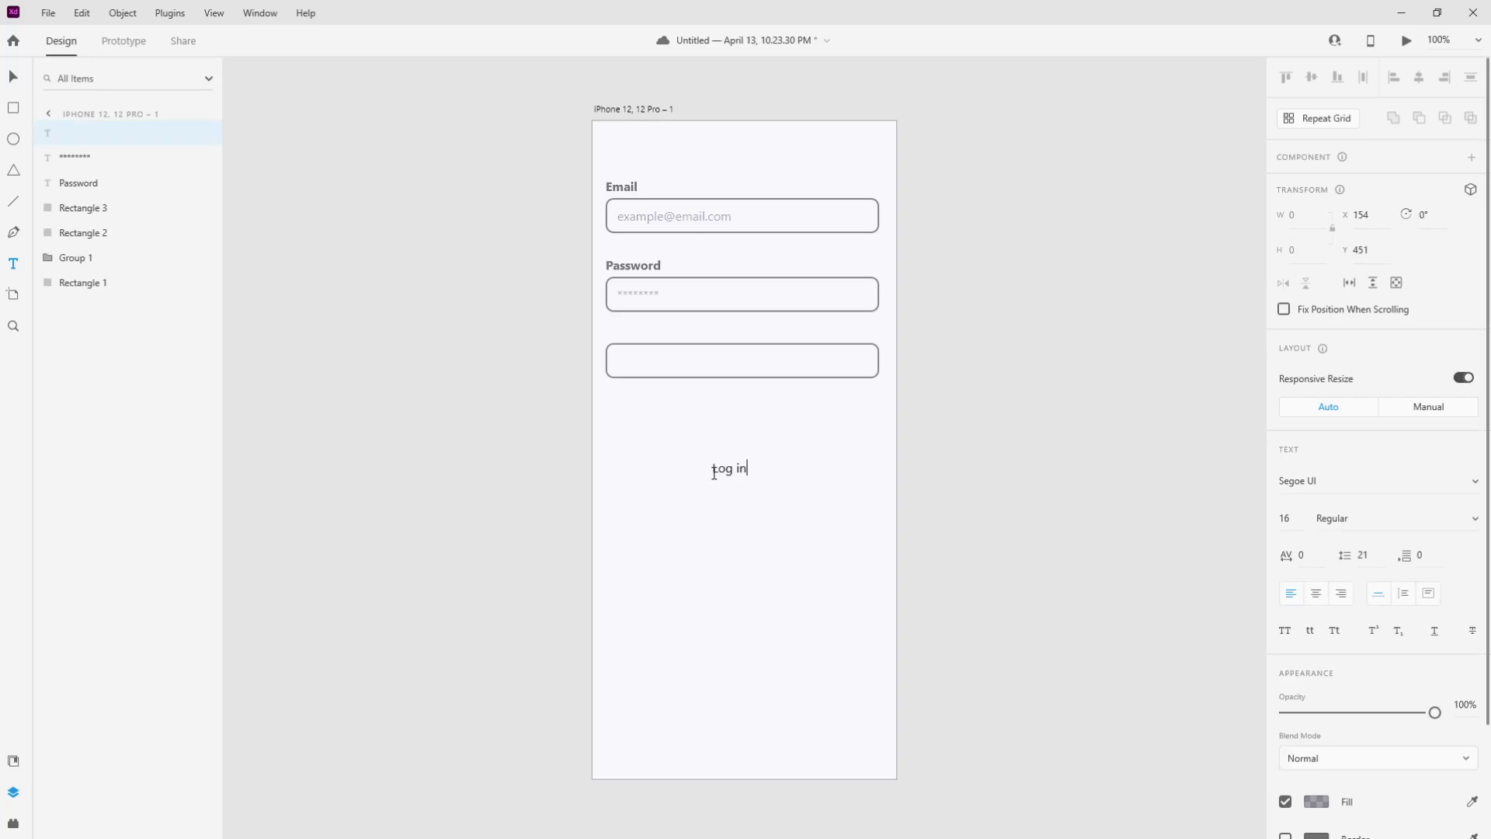
click(13, 76)
click(367, 329)
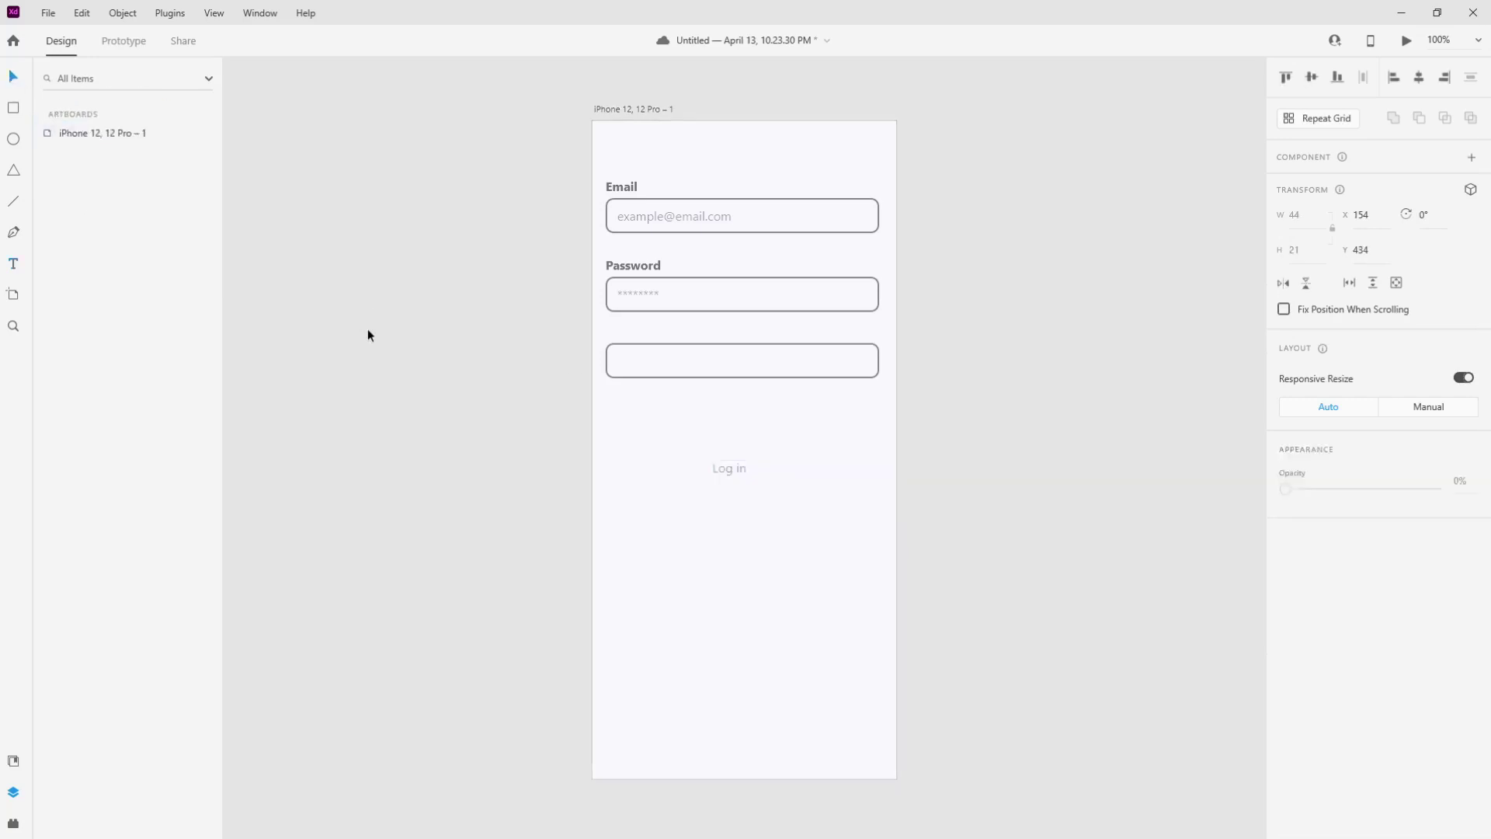
Move the Log in label into the third box and centre it vertically and horizontally
drag(739, 473, 742, 359)
shift+click(786, 360)
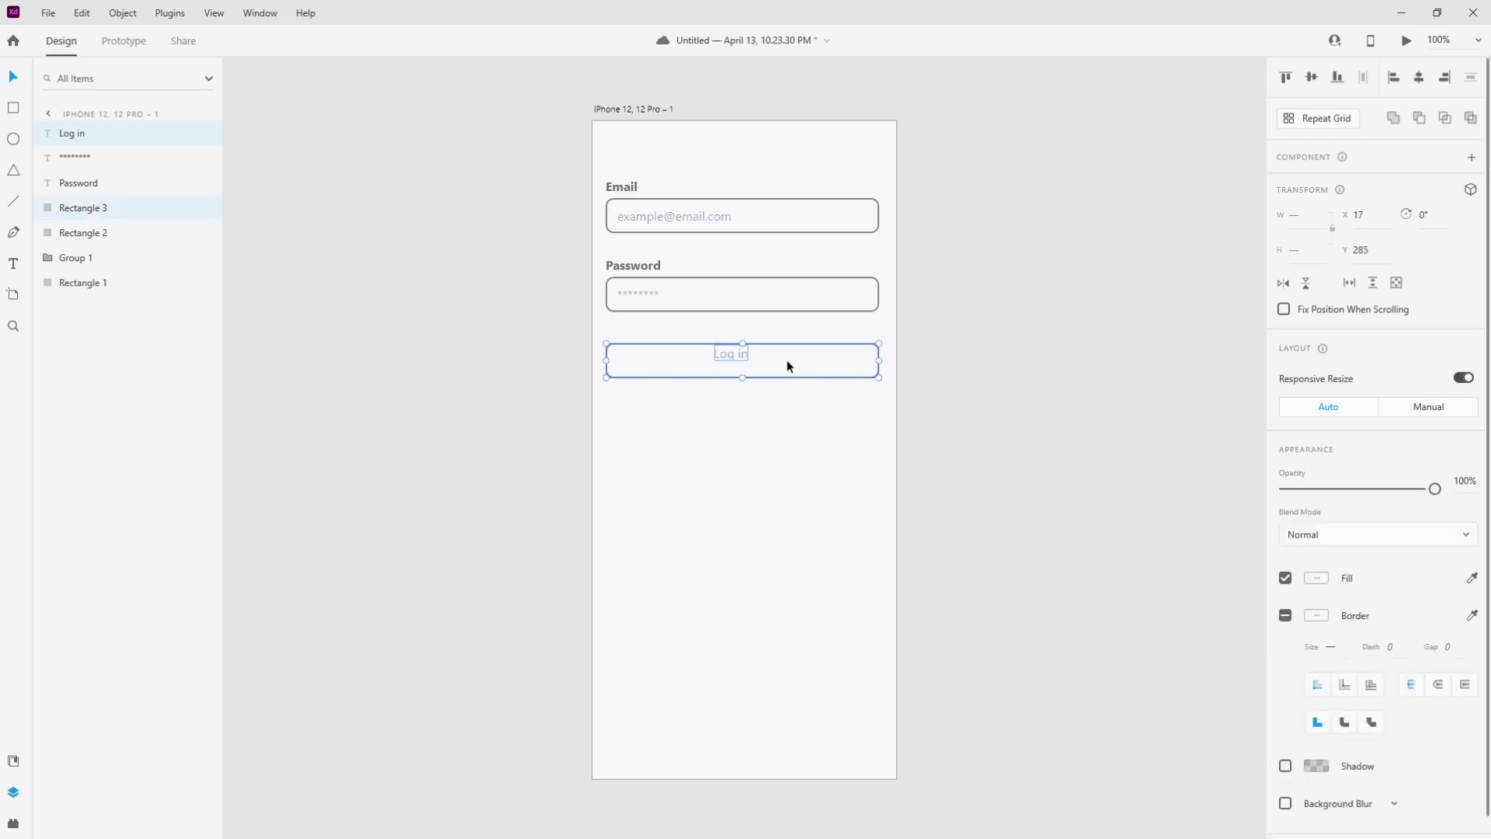
click(1312, 78)
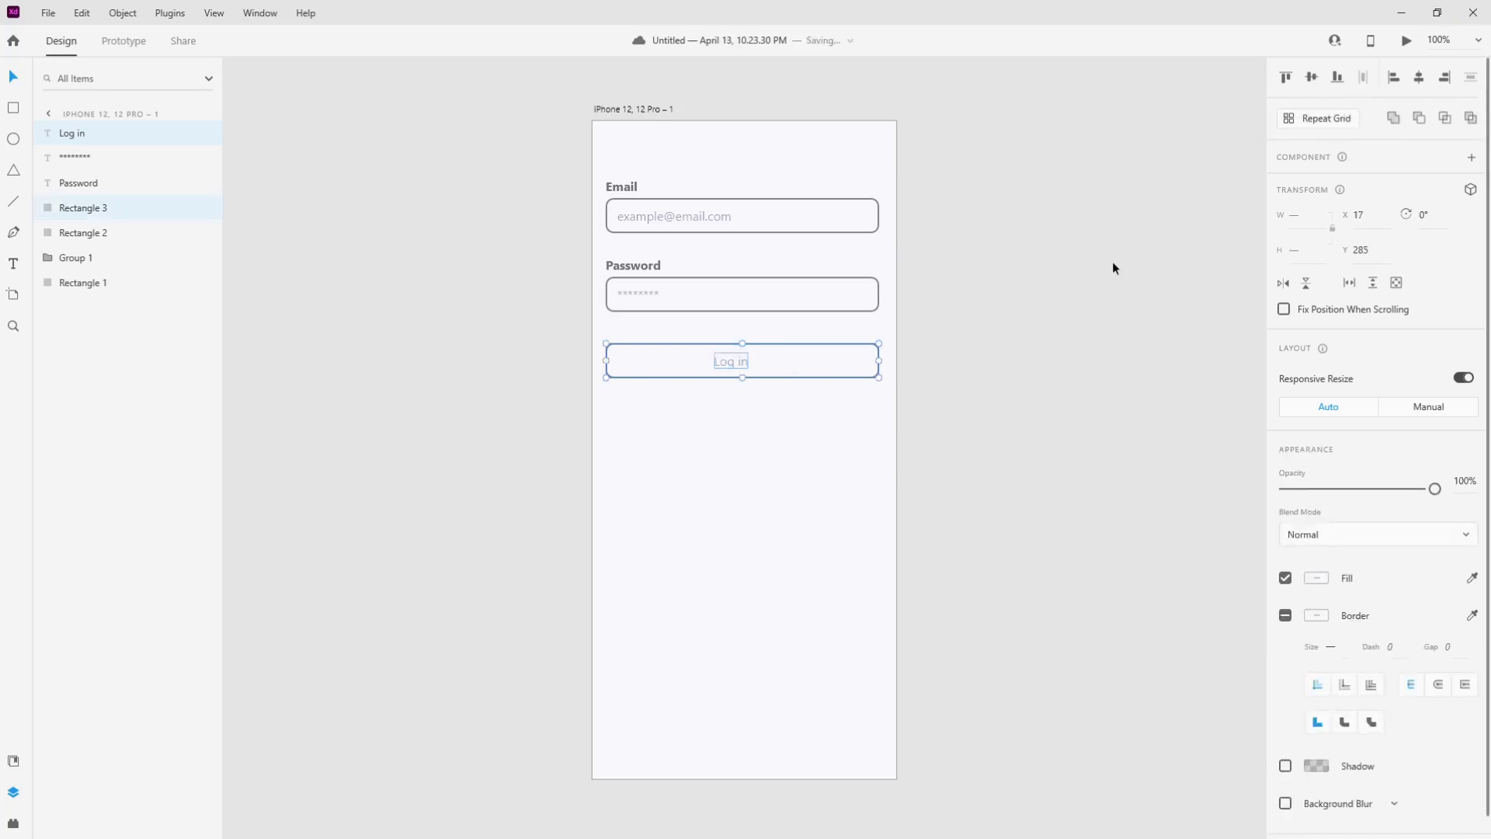
click(1420, 84)
click(1108, 309)
click(748, 365)
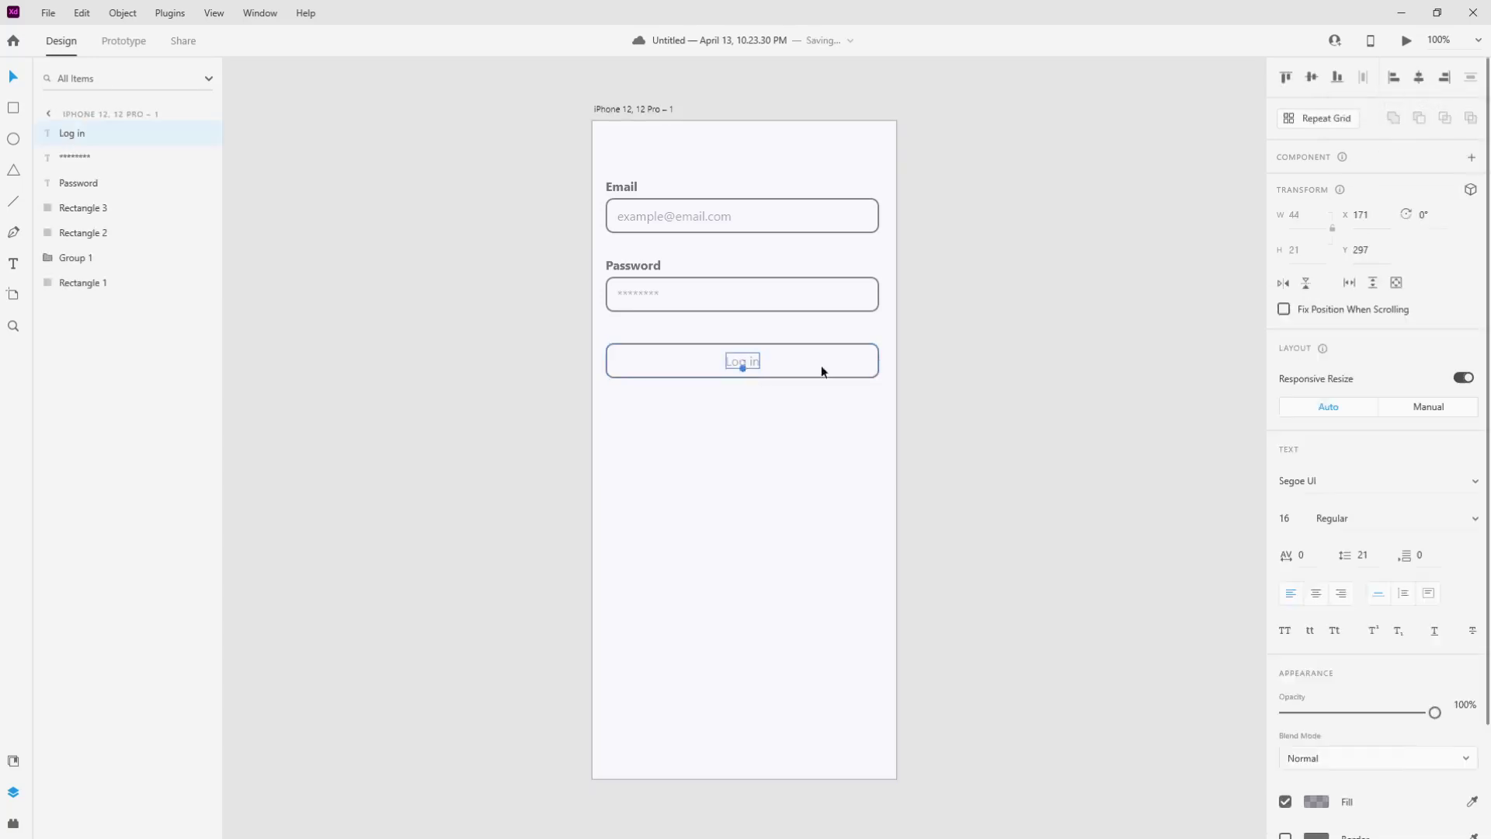
Make the Log in text opaque white, Bold, size 20, recentred horizontally in the box
click(1315, 802)
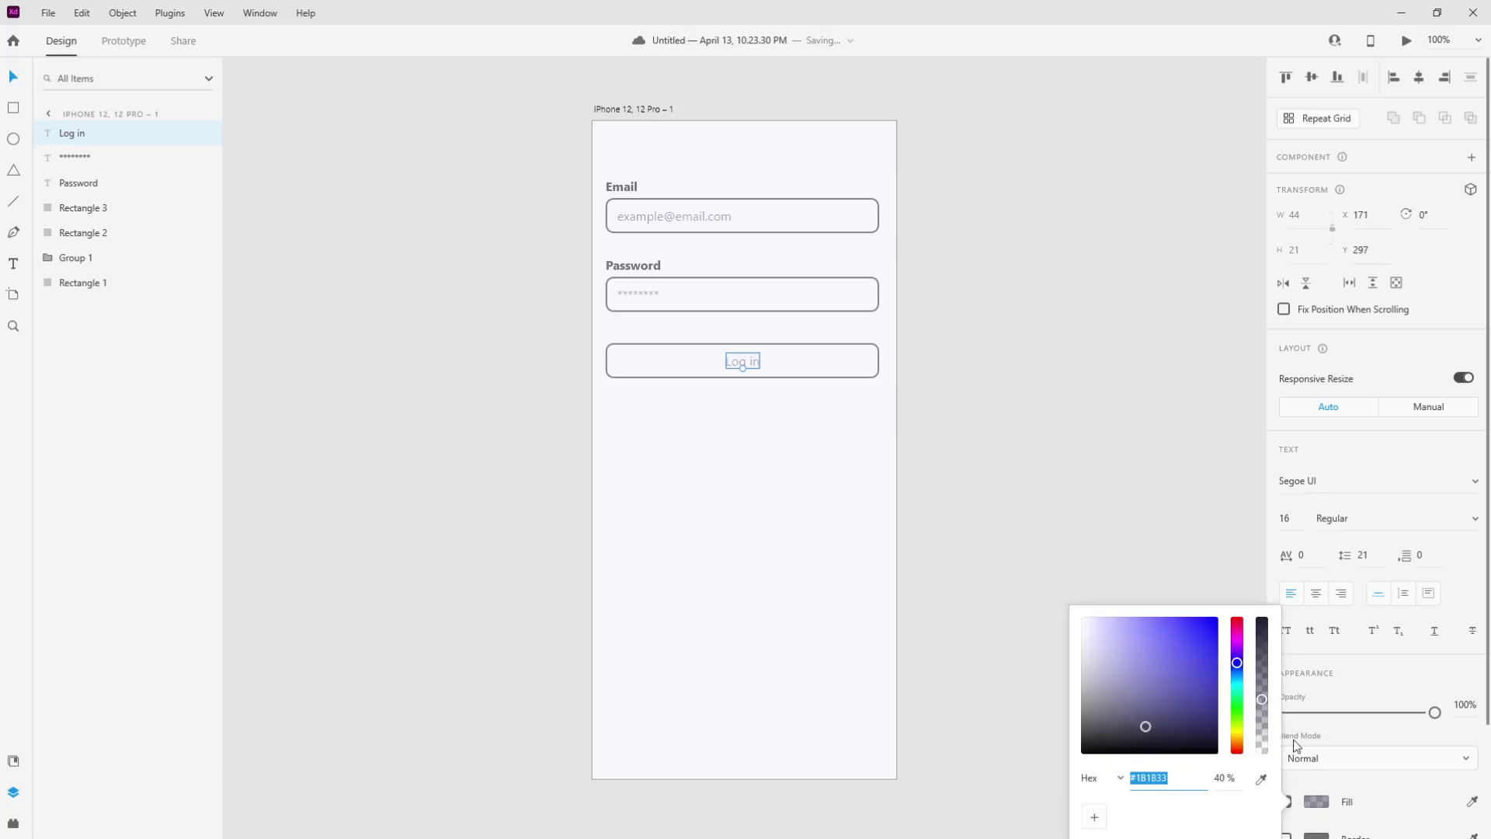
drag(1263, 707, 1263, 619)
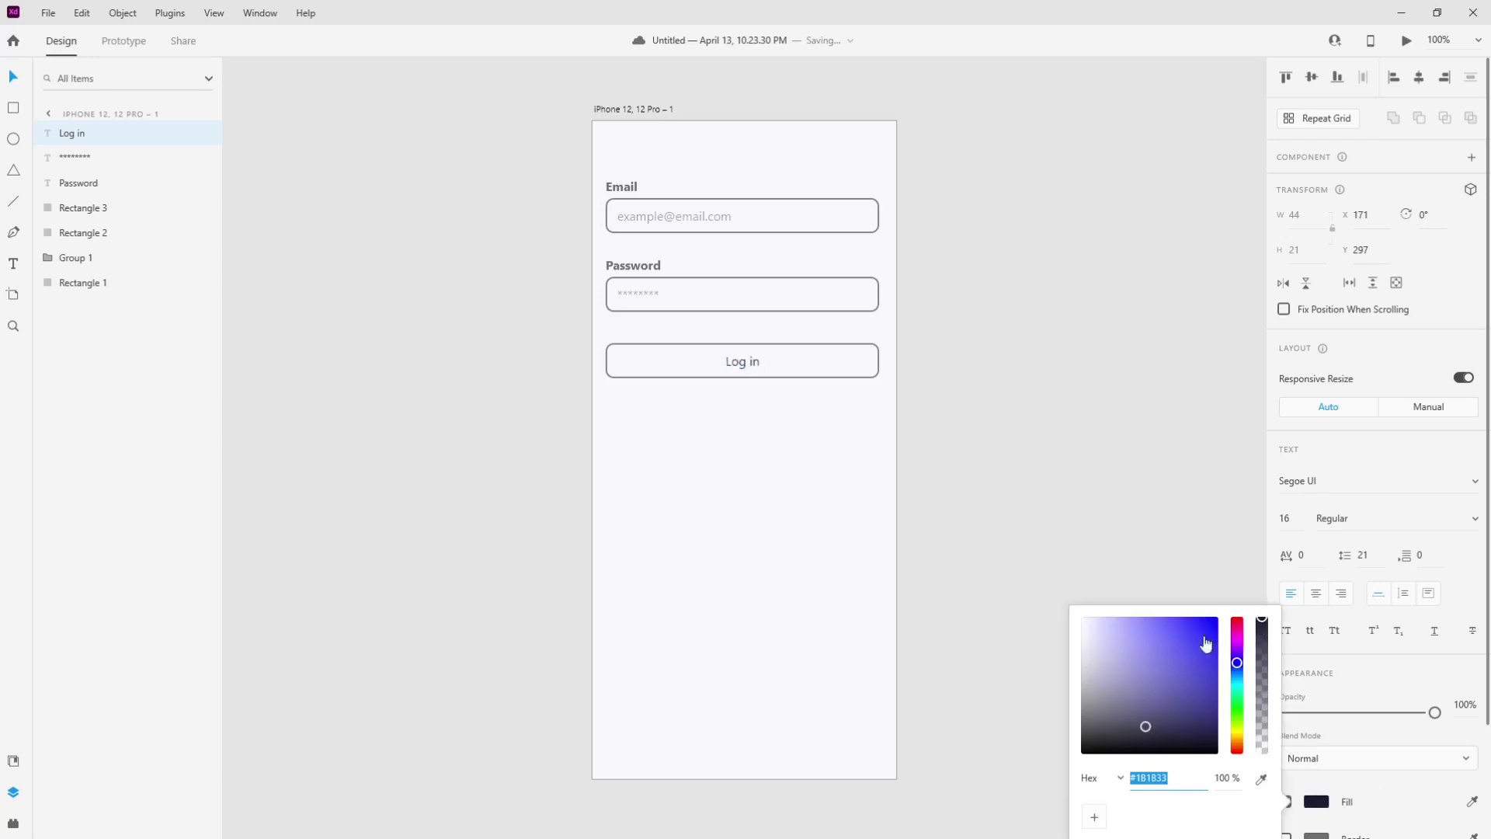
drag(1140, 724, 1072, 616)
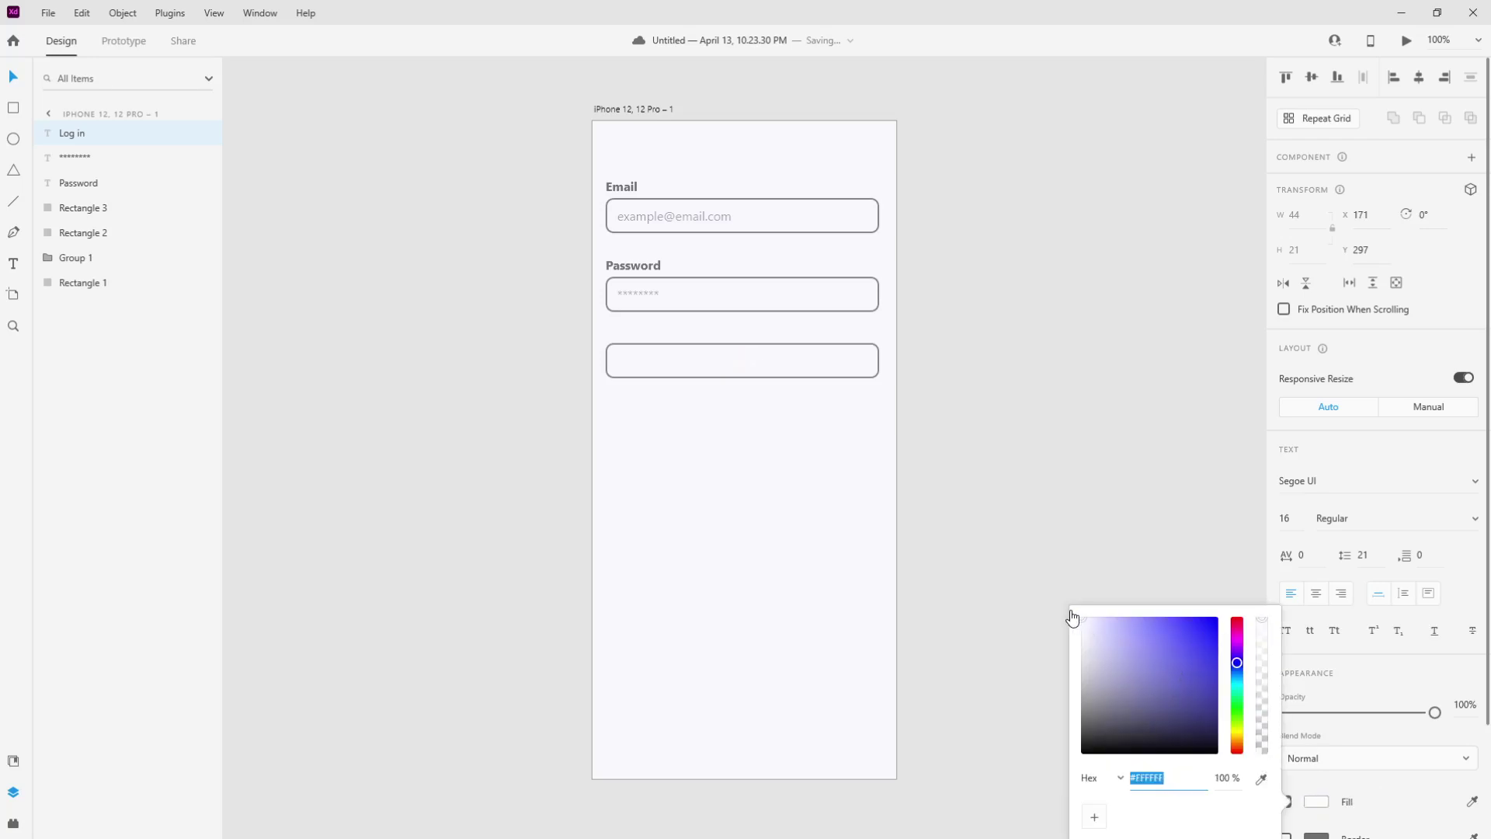
click(1464, 520)
click(1388, 582)
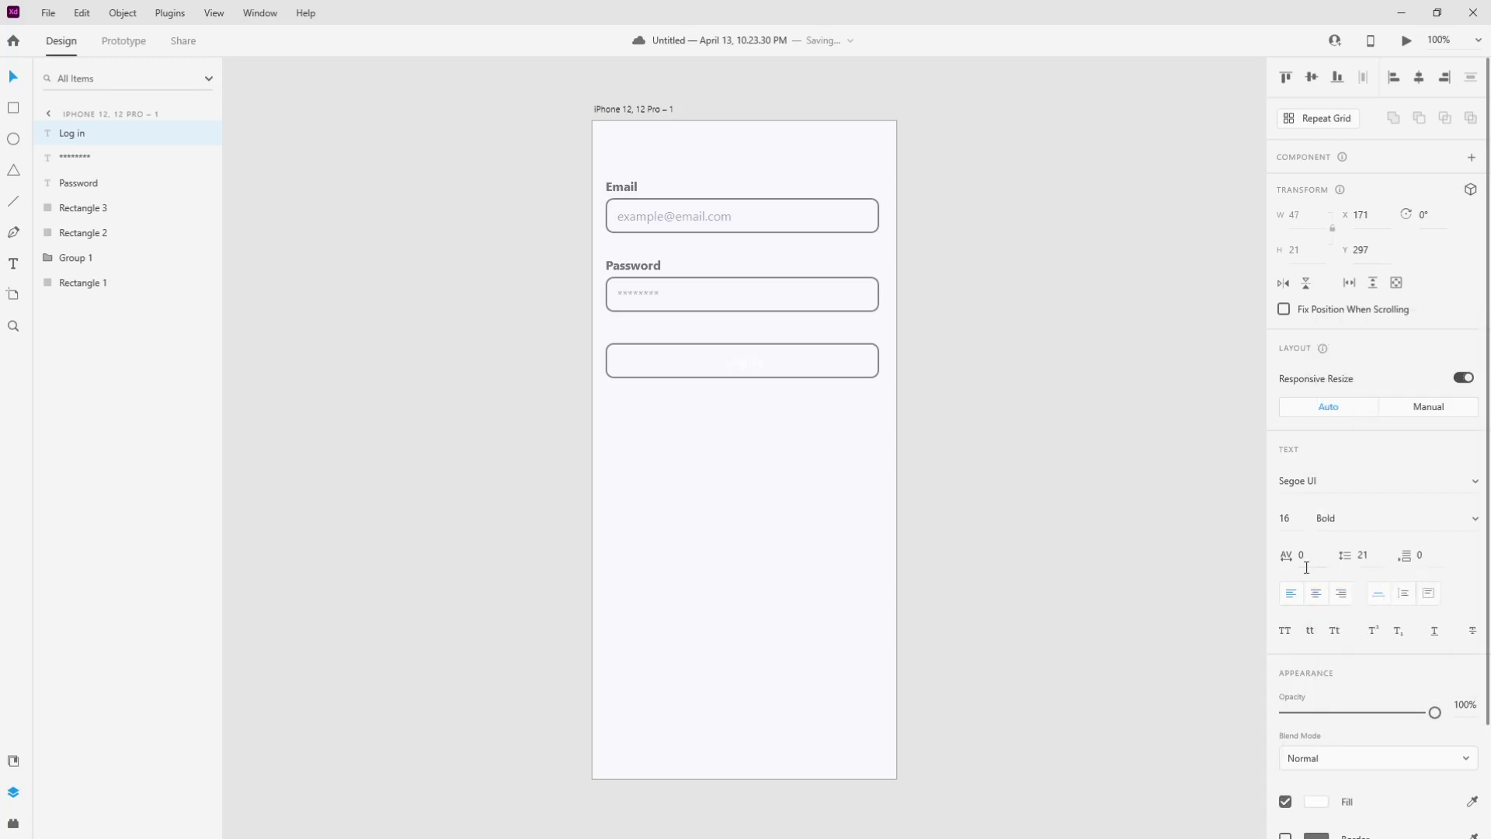
click(1285, 519)
text(20)
key(Return)
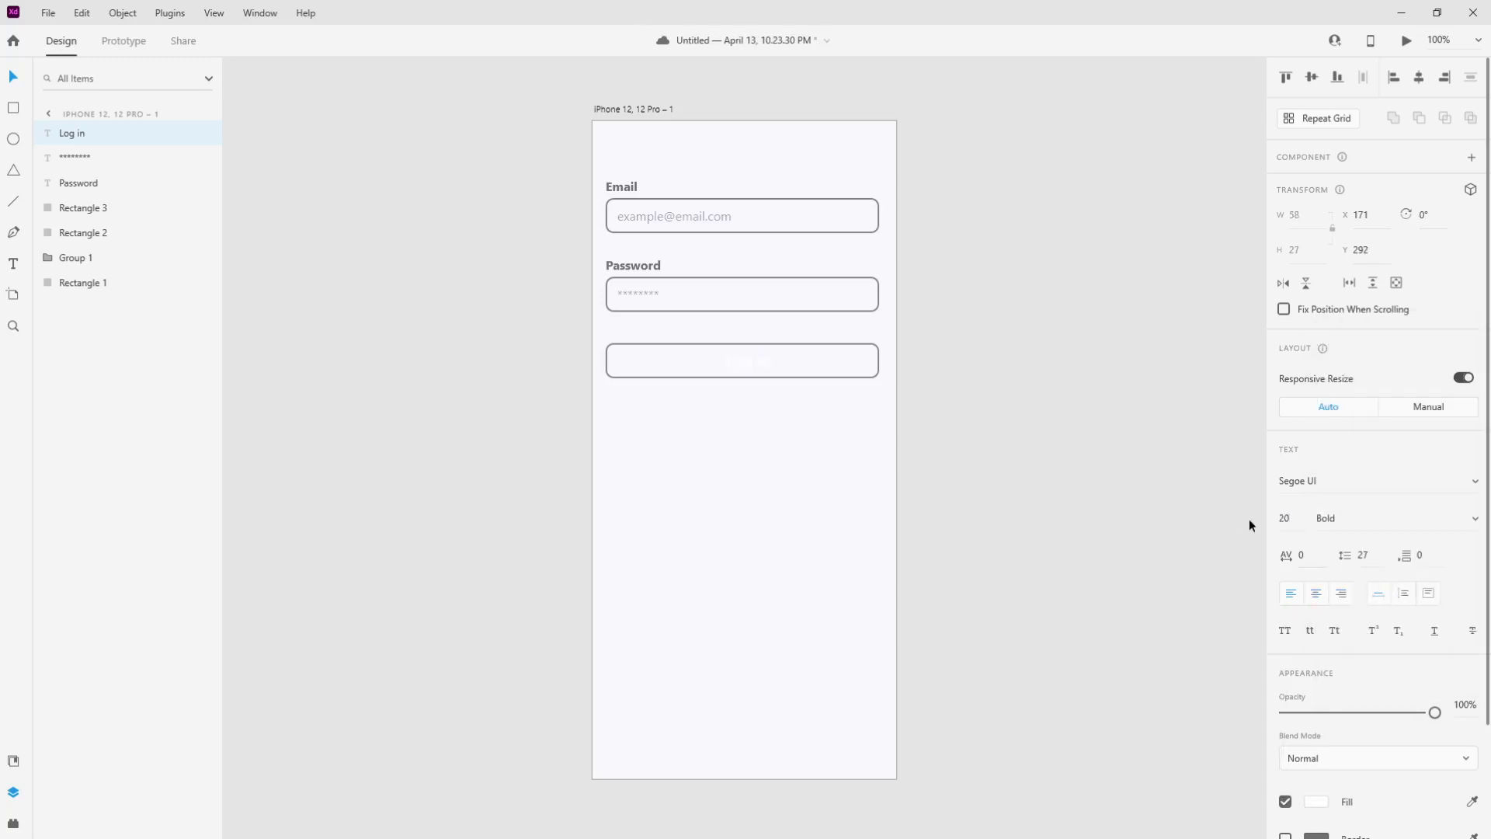
shift+click(788, 365)
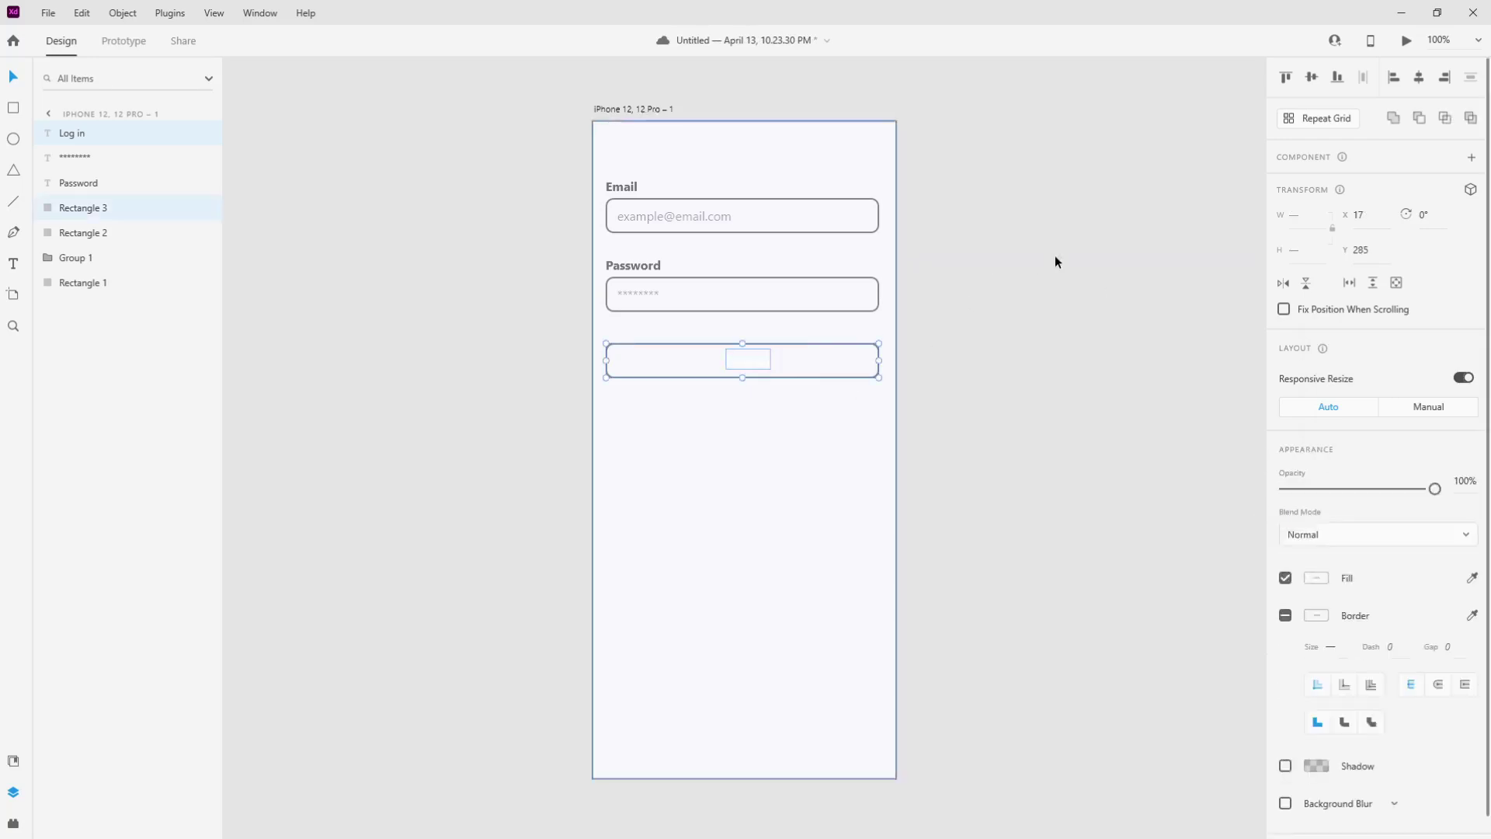
click(1421, 81)
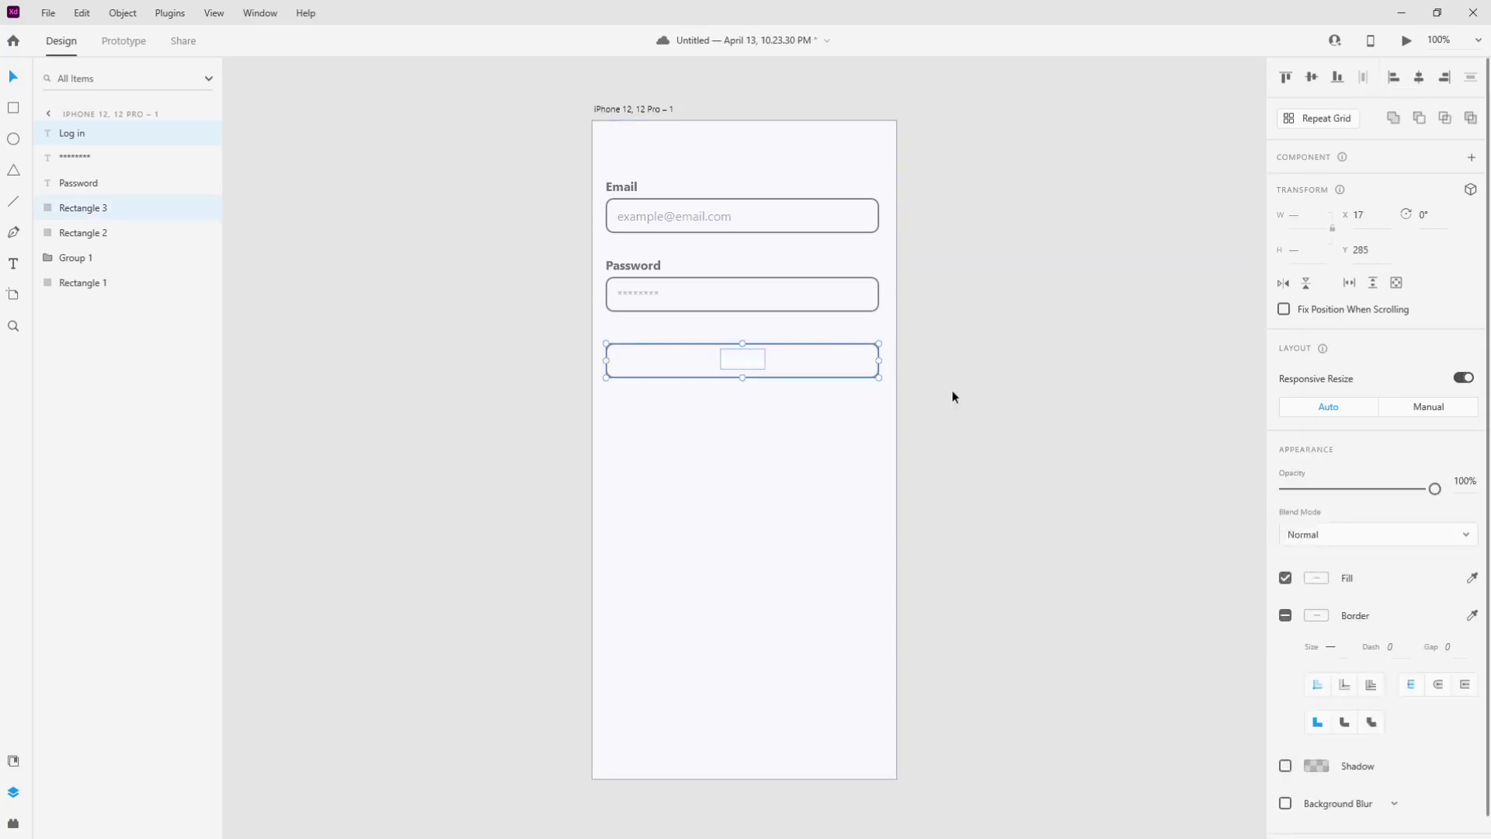
Remove the button box's border and give it the dark 1B1B33 fill
click(1029, 407)
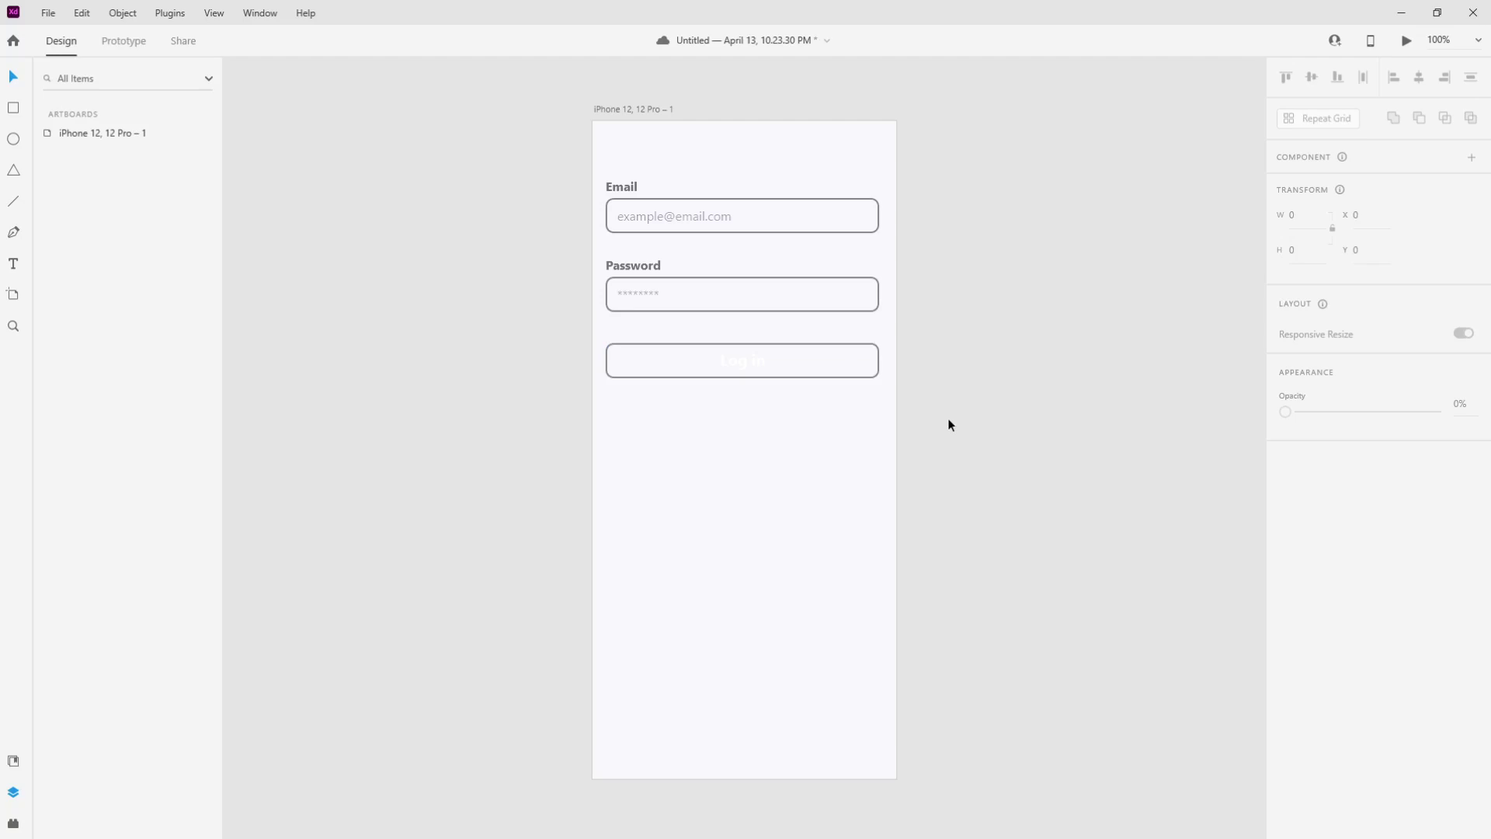
click(854, 350)
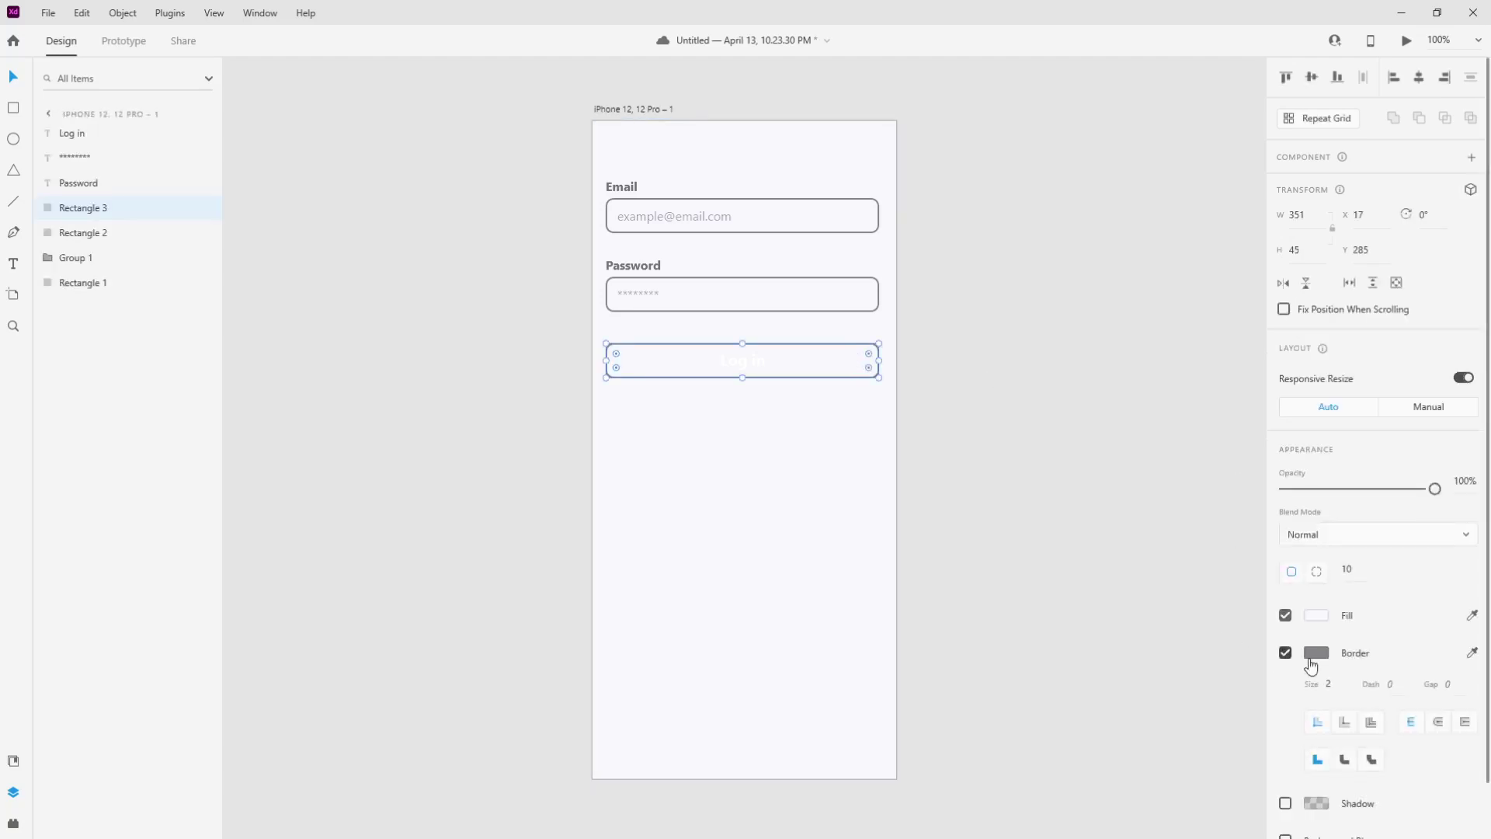
click(1285, 653)
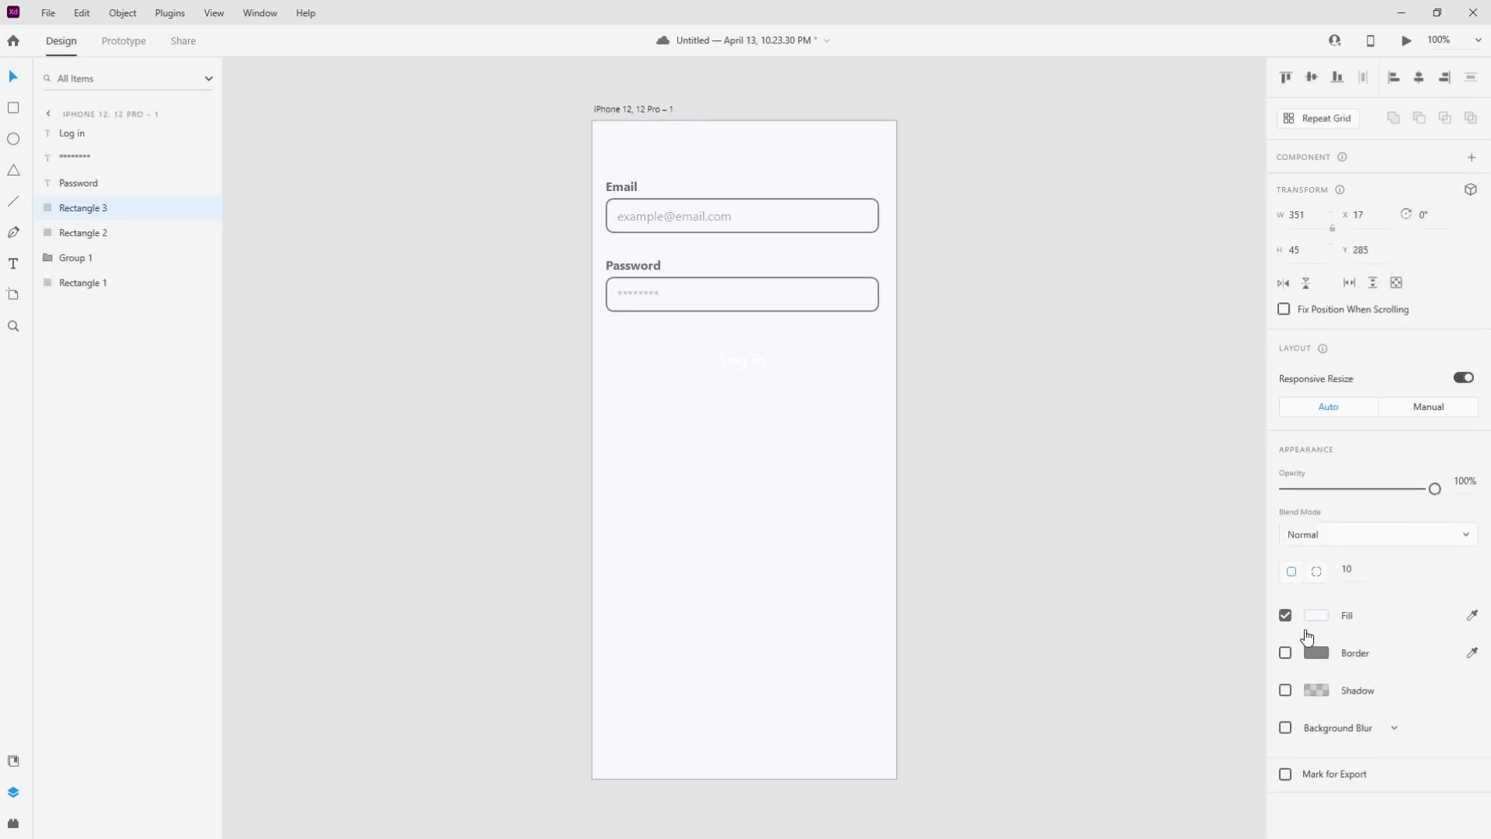
click(1317, 615)
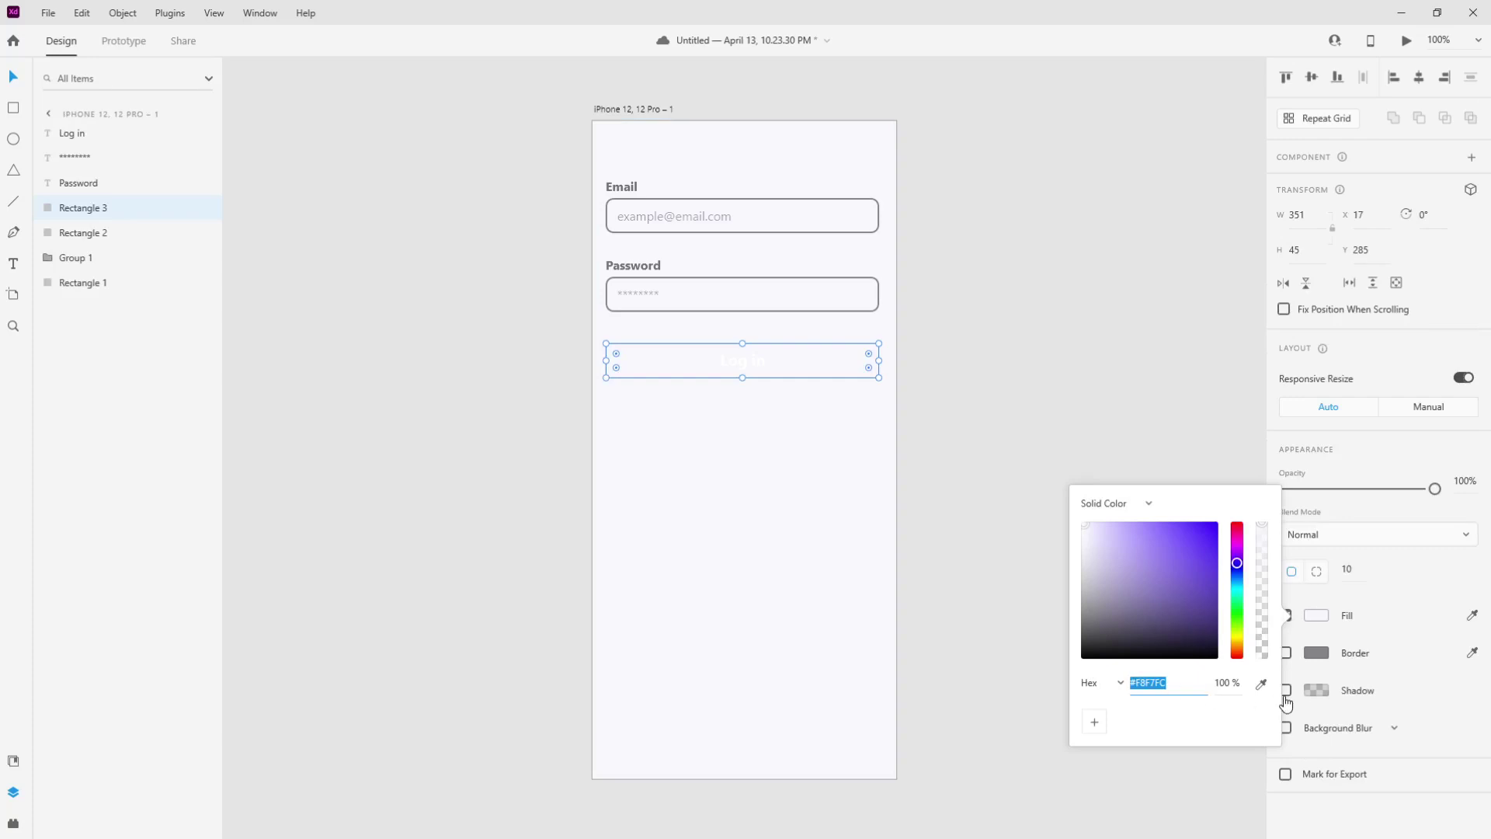
text(1b1b33)
key(Return)
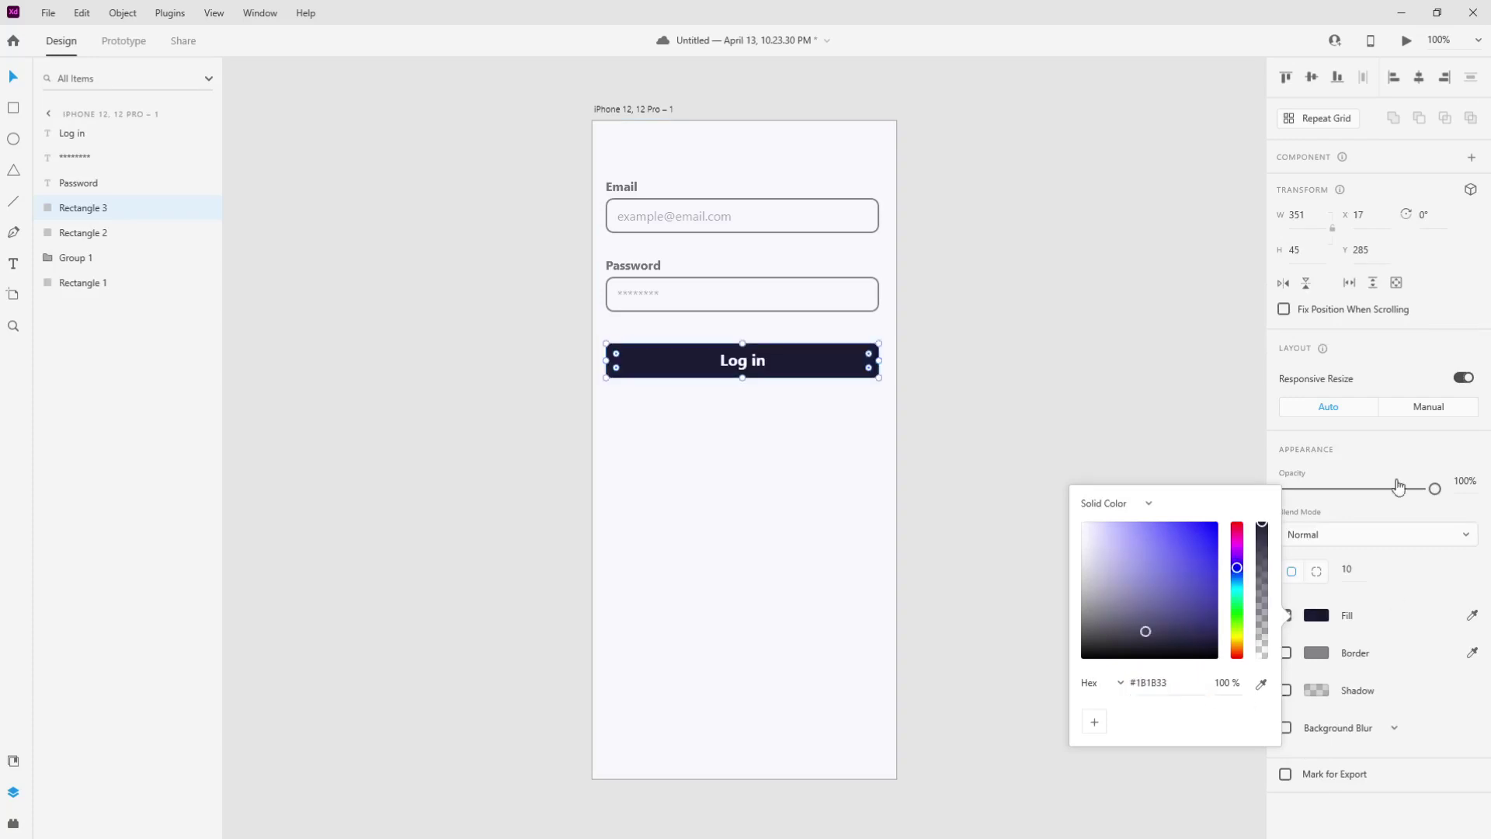
click(1111, 375)
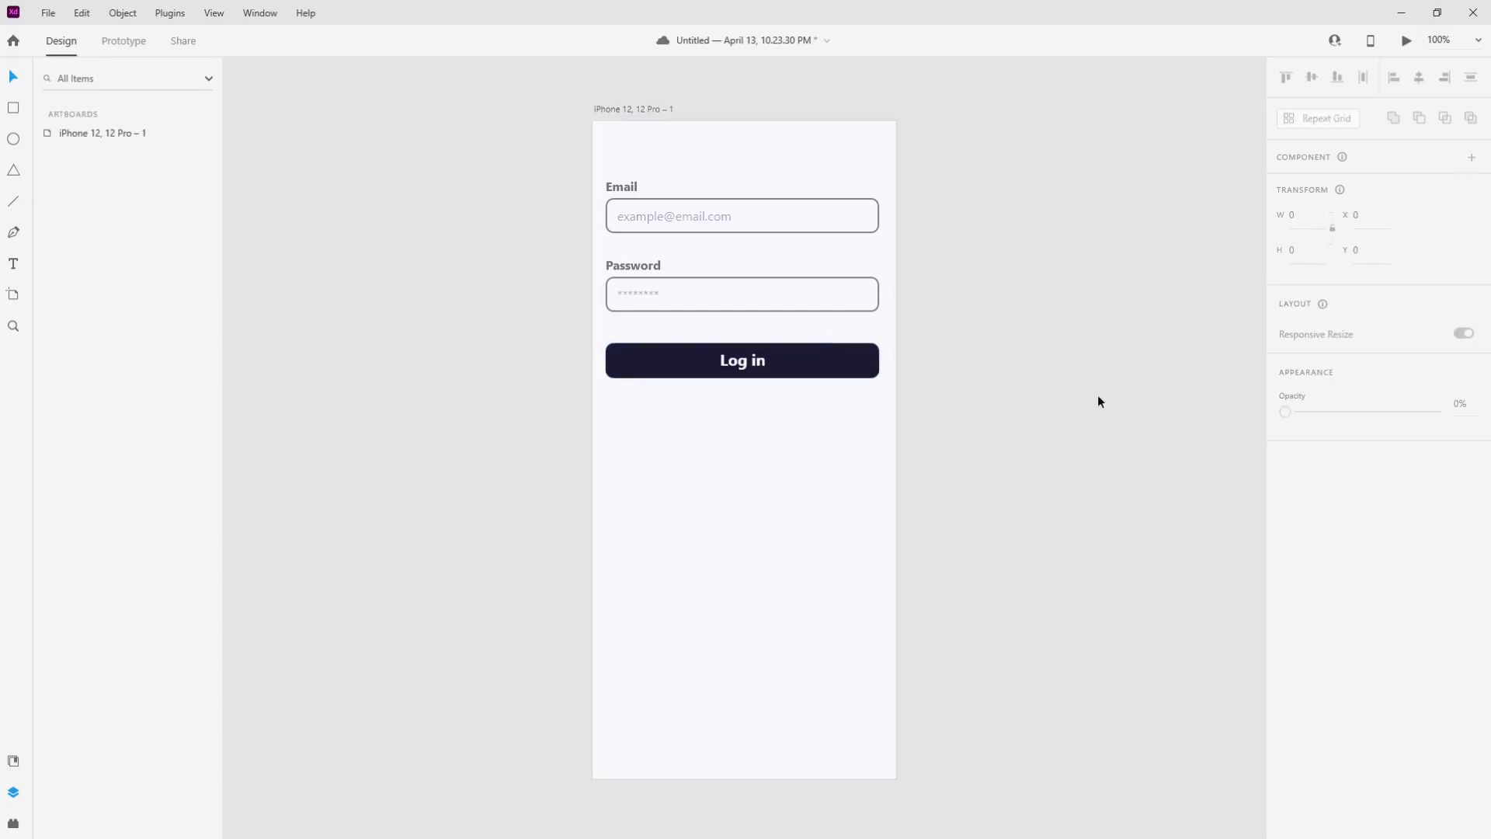
drag(517, 166, 808, 398)
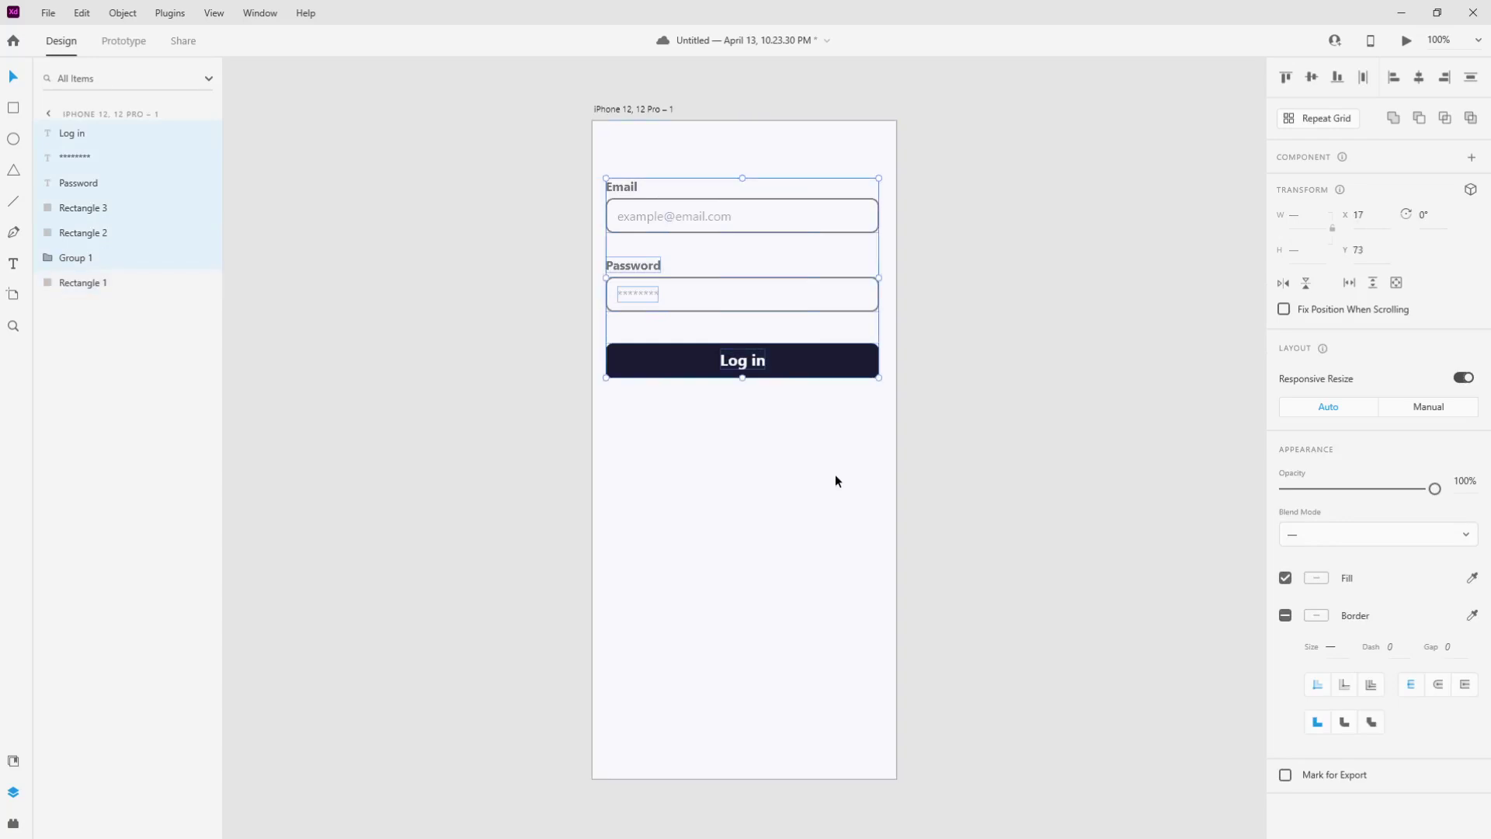
Group the Email, Password and Log in elements, move the group lower, and centre it on the artboard
key(ctrl+g)
click(982, 338)
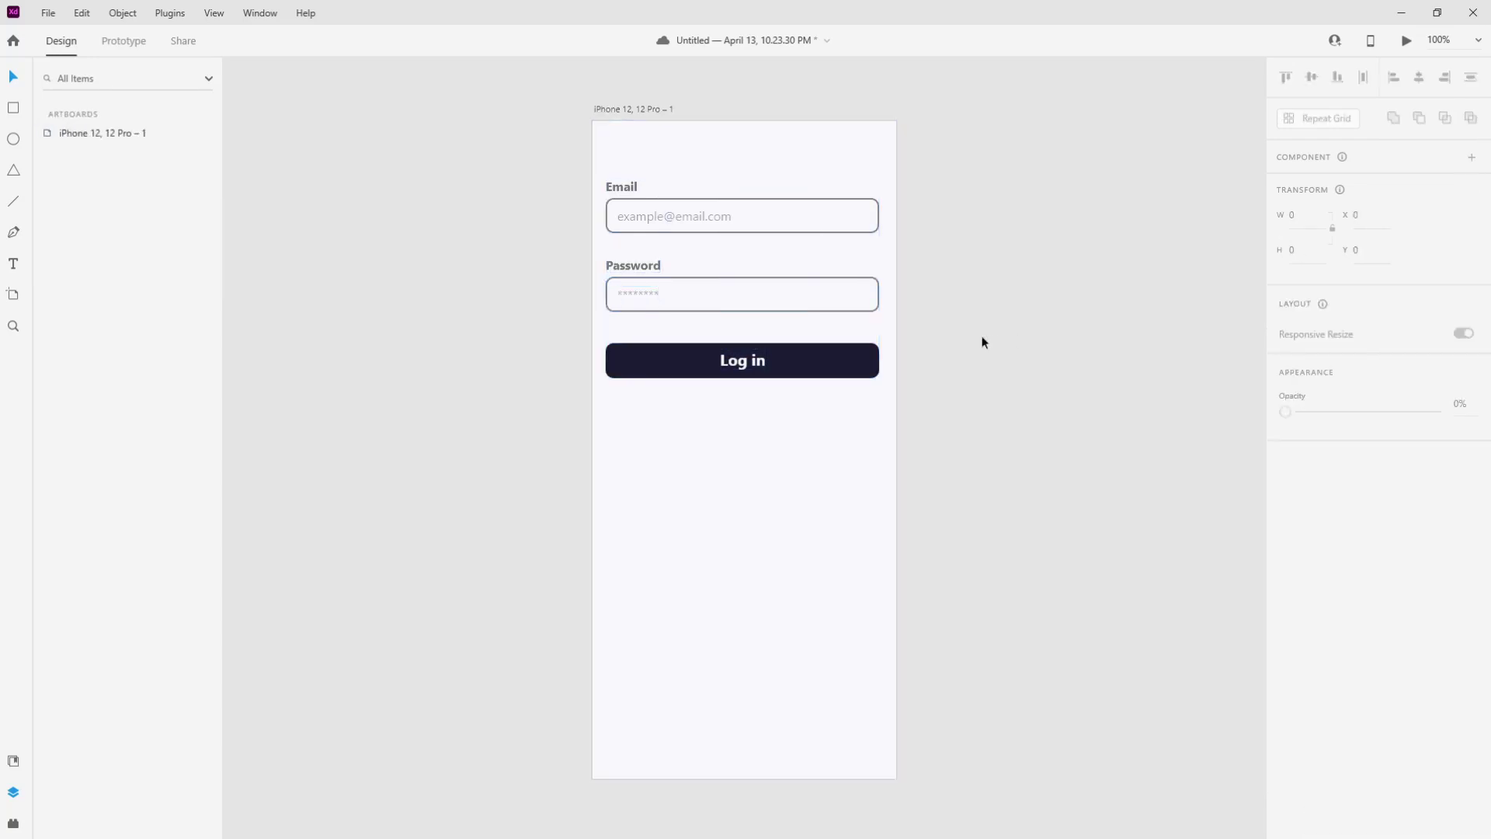
drag(853, 374, 864, 494)
shift+click(864, 567)
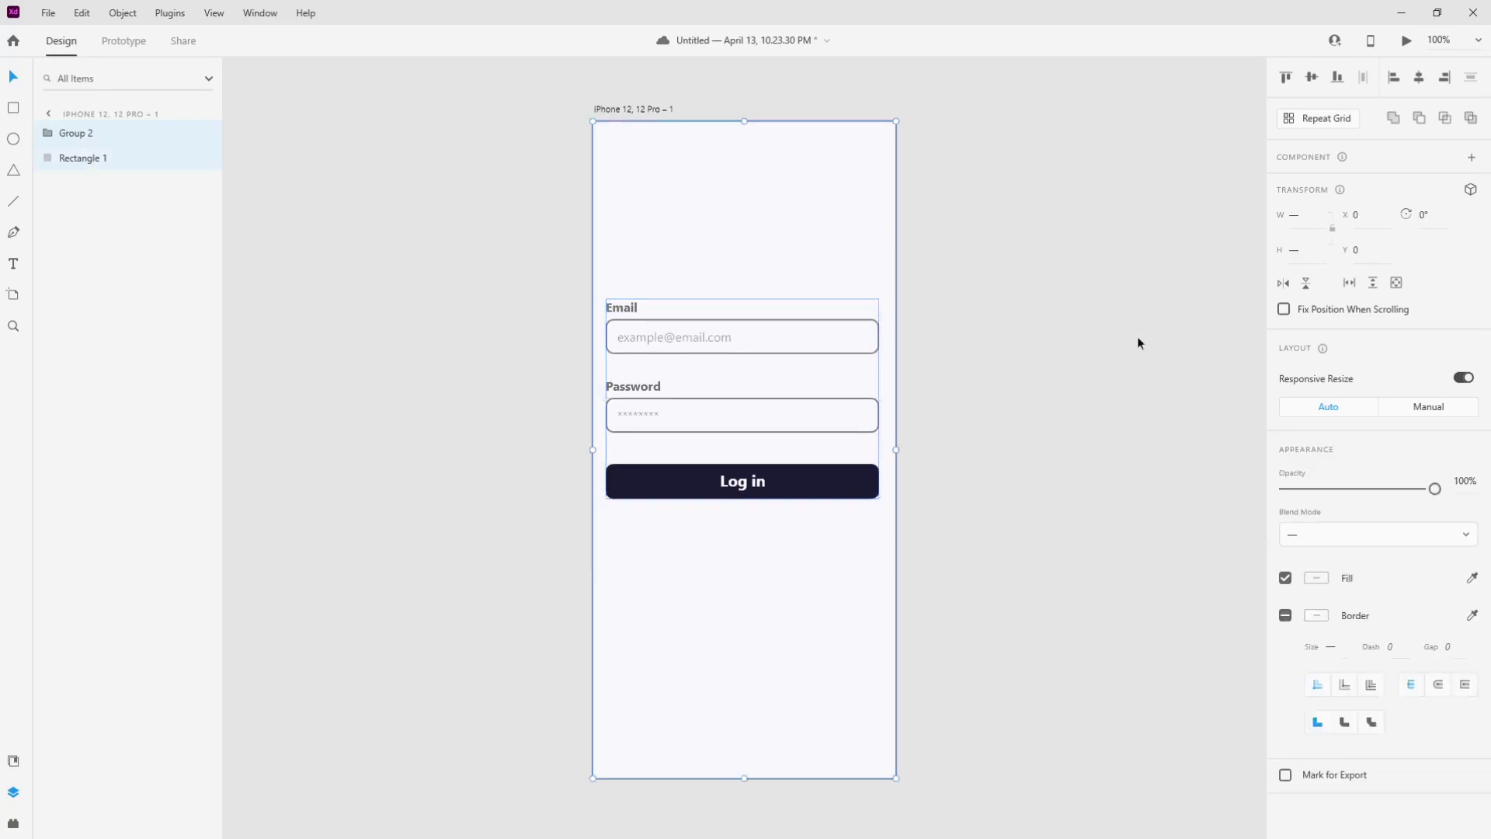
click(1418, 81)
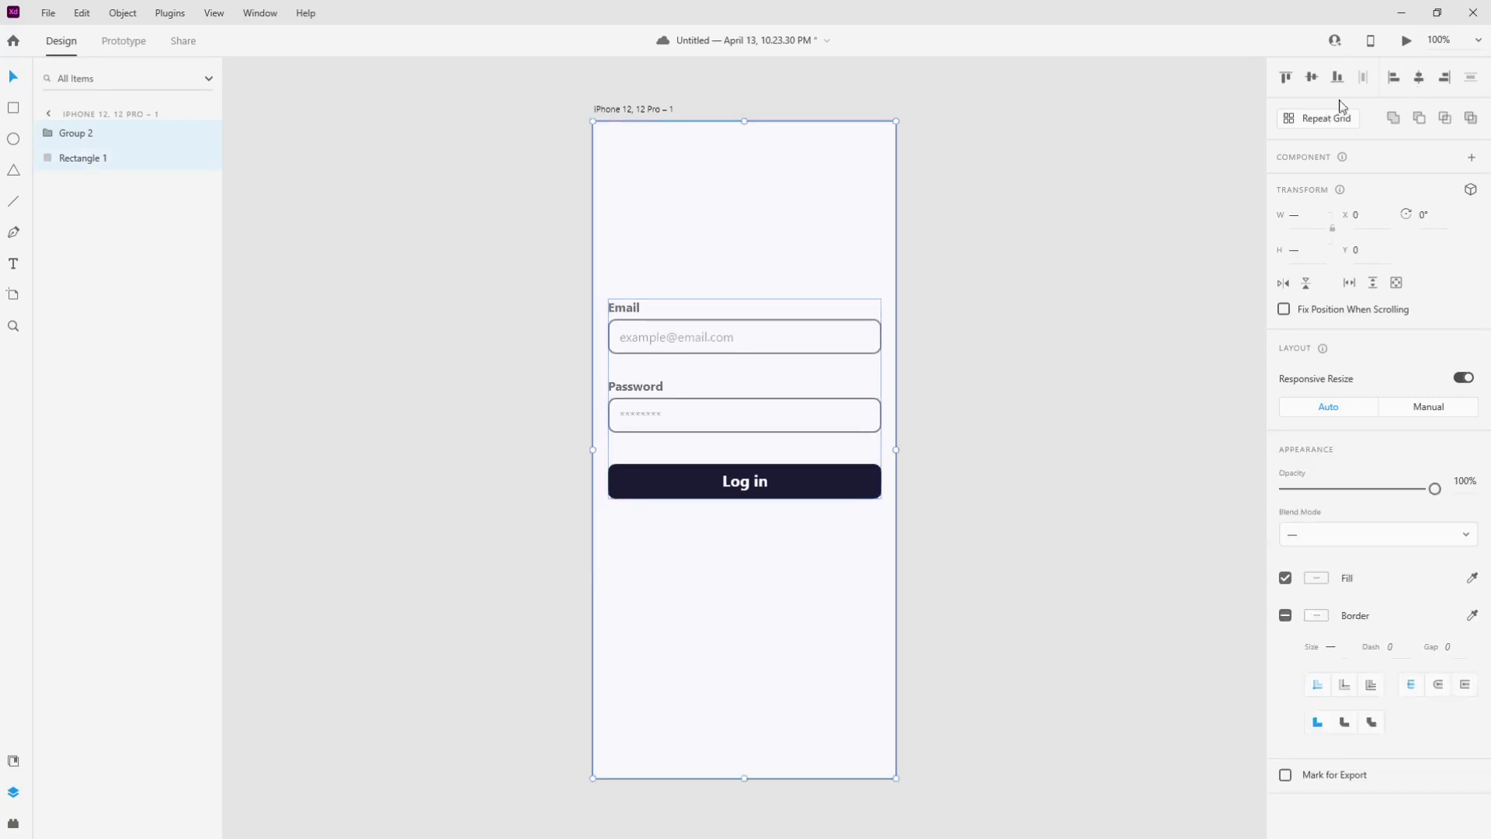
key(r)
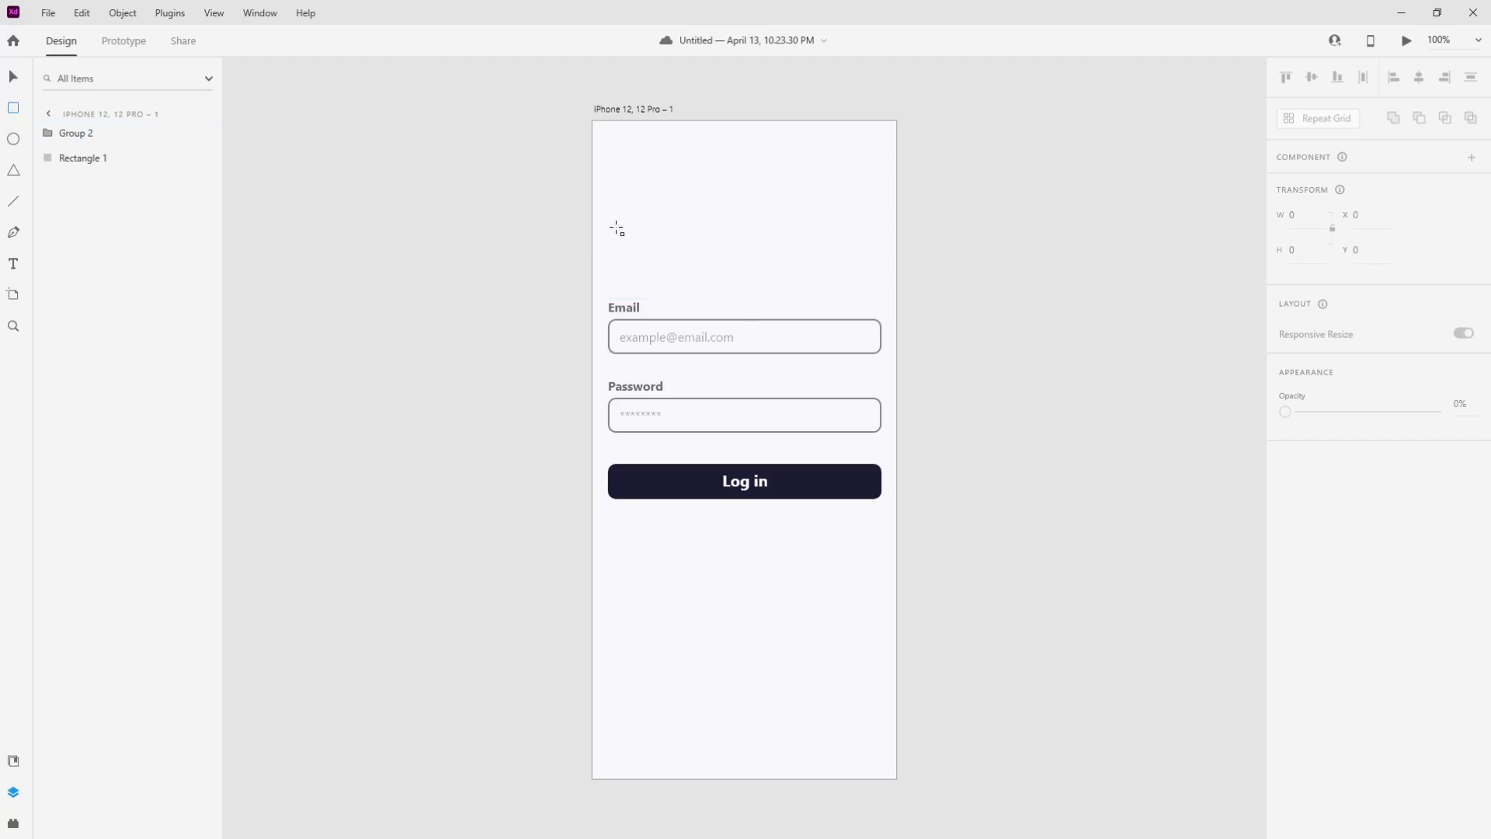
Draw a full-width rectangle 45 high above the Email field
mouse_move(608, 240)
mouse_down()
mouse_move(772, 282)
mouse_move(839, 266)
mouse_move(883, 277)
mouse_up()
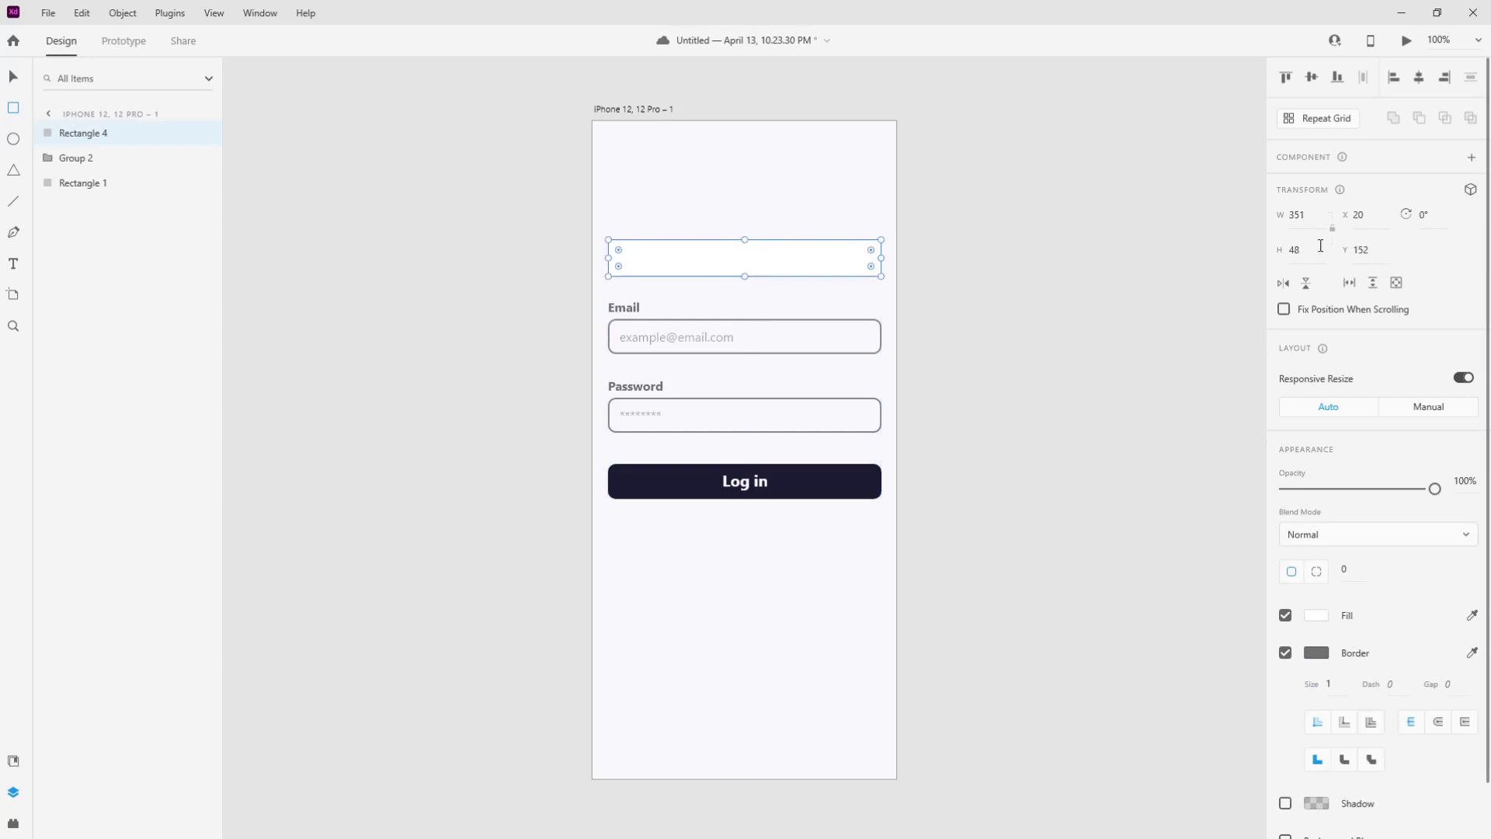
click(1312, 250)
text(45)
key(Return)
click(72, 138)
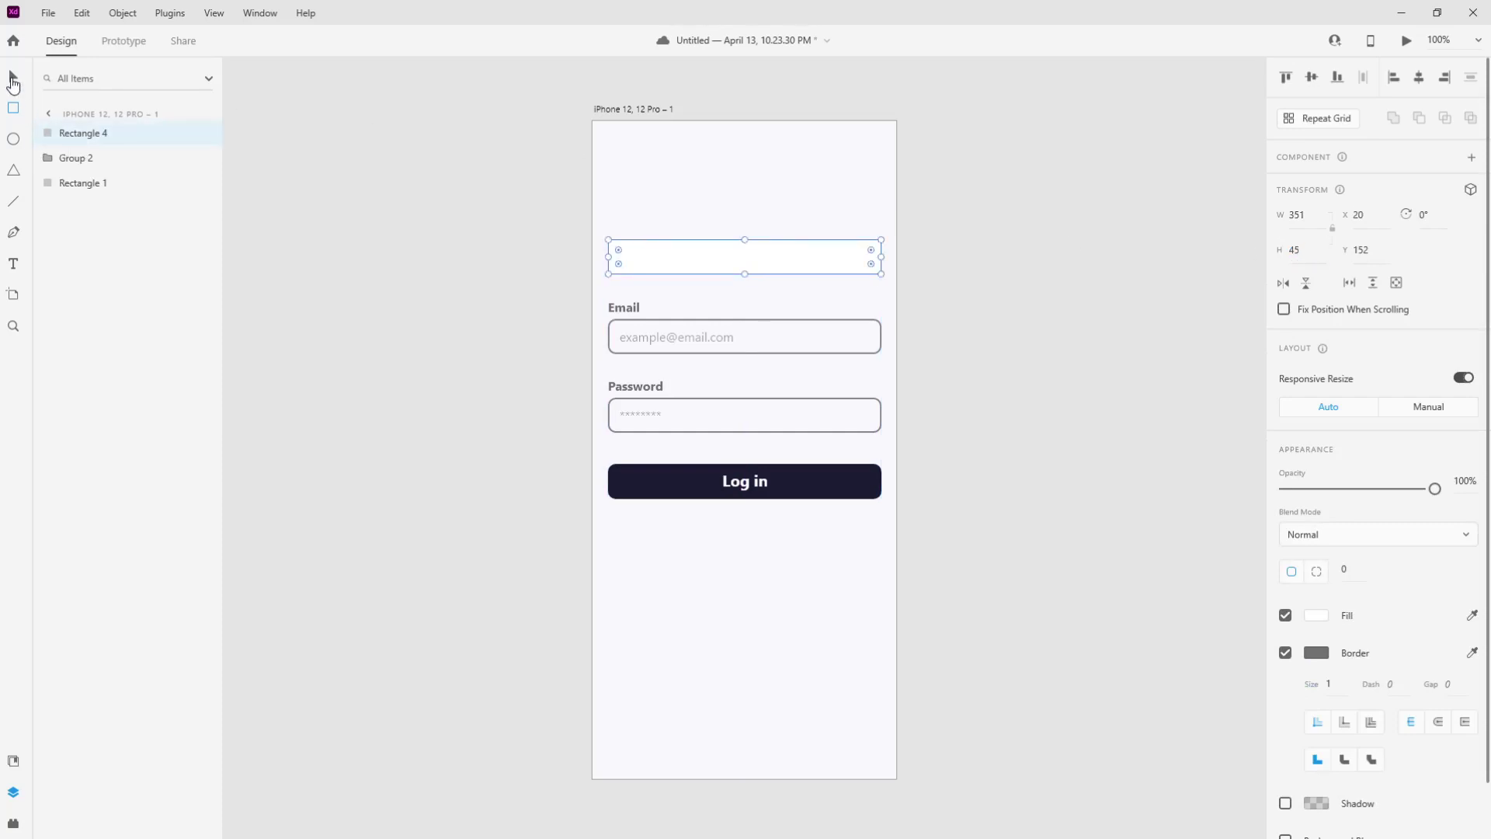
click(16, 76)
Copy the new rectangle and paste a duplicate in the same place
click(499, 230)
click(735, 253)
right_click(735, 253)
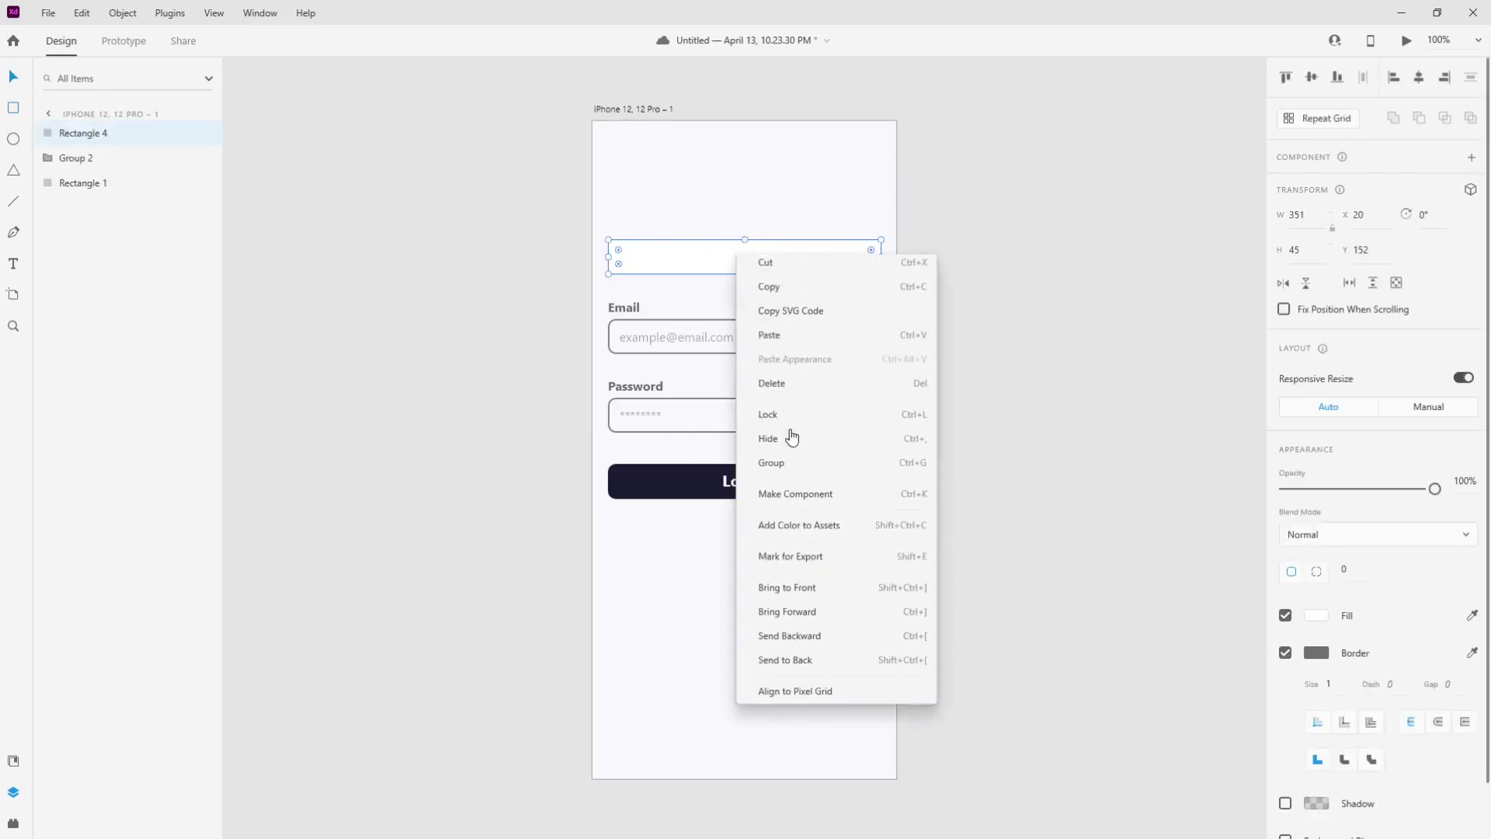
click(785, 295)
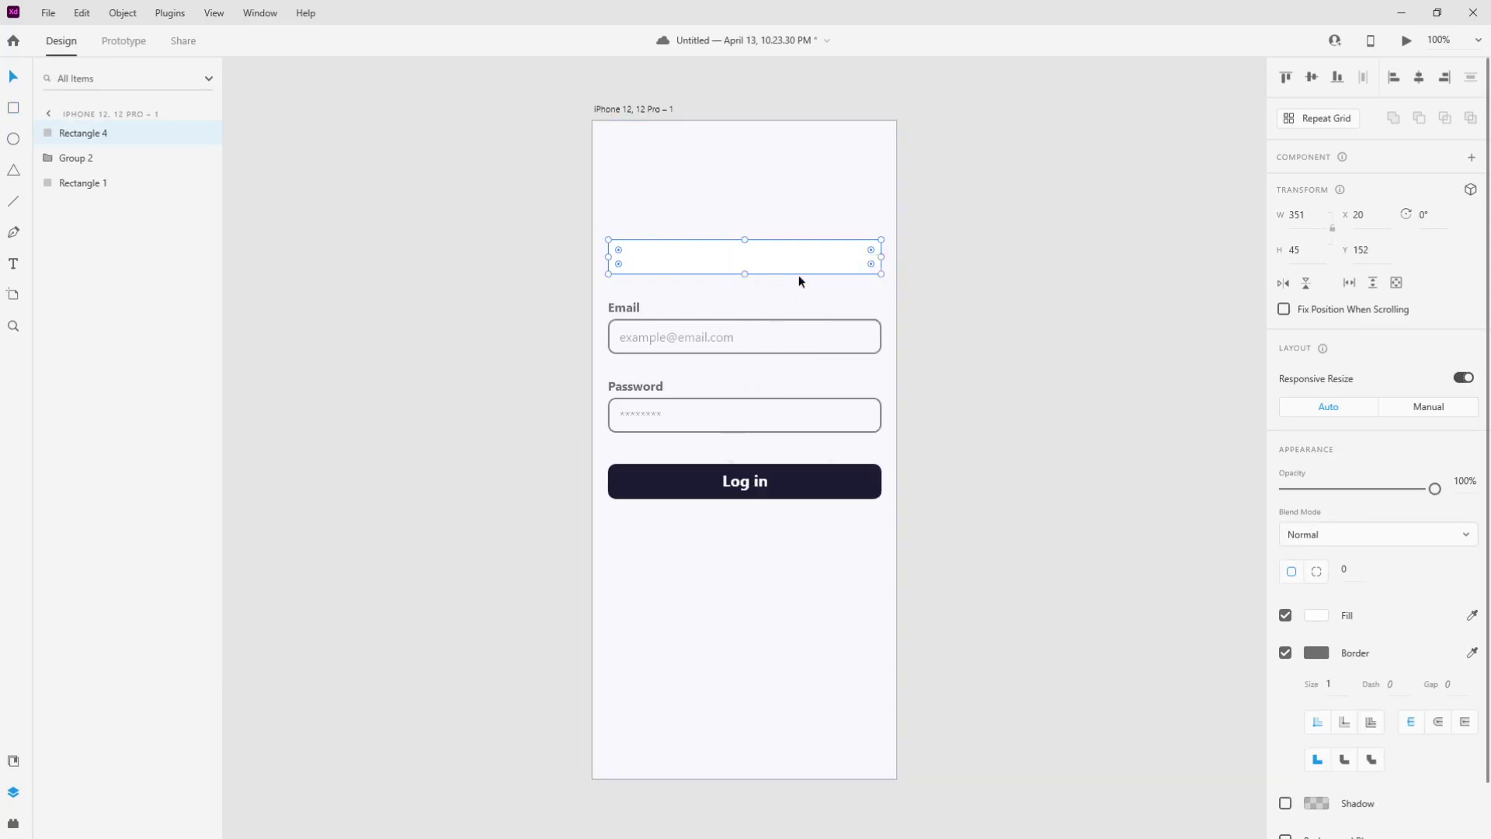
key(ctrl+v)
drag(793, 268, 793, 208)
key(ctrl+z)
Resize the copy to the left half and the original to the right half, 176 wide each
drag(883, 257, 743, 266)
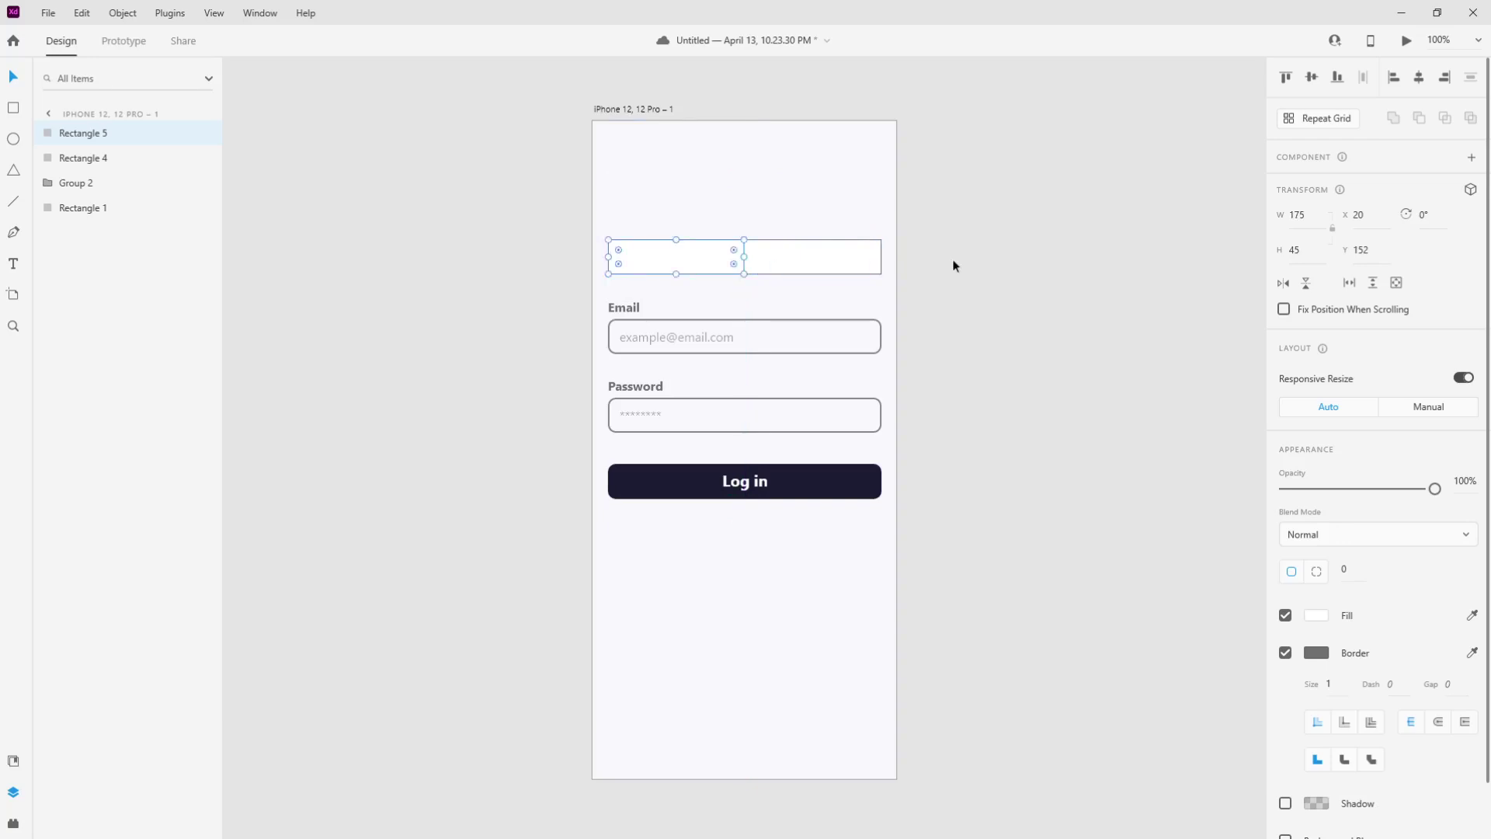
click(1021, 268)
click(819, 268)
drag(609, 256, 981, 258)
click(925, 285)
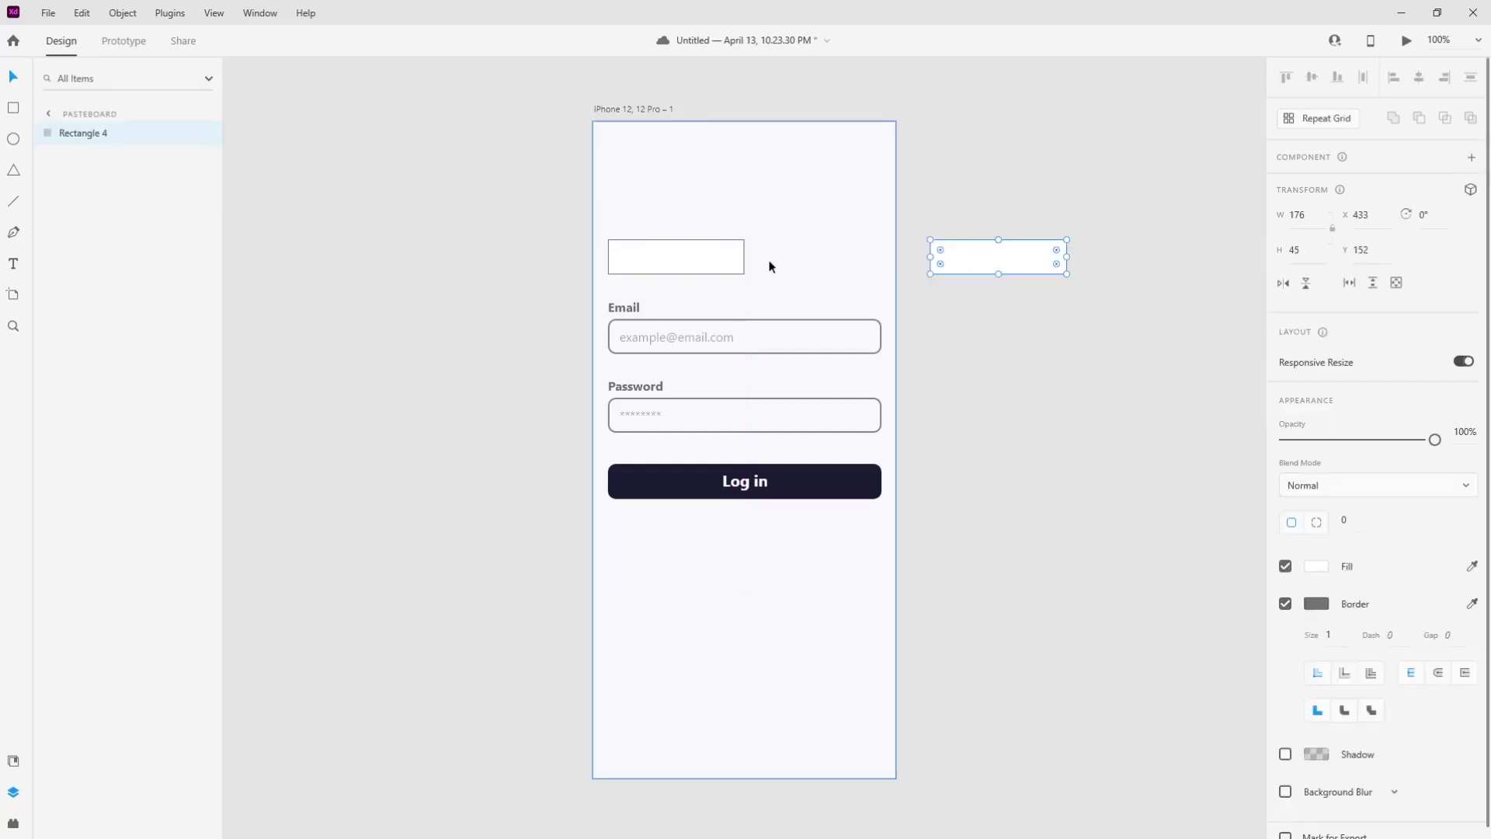
key(ctrl+z)
click(893, 270)
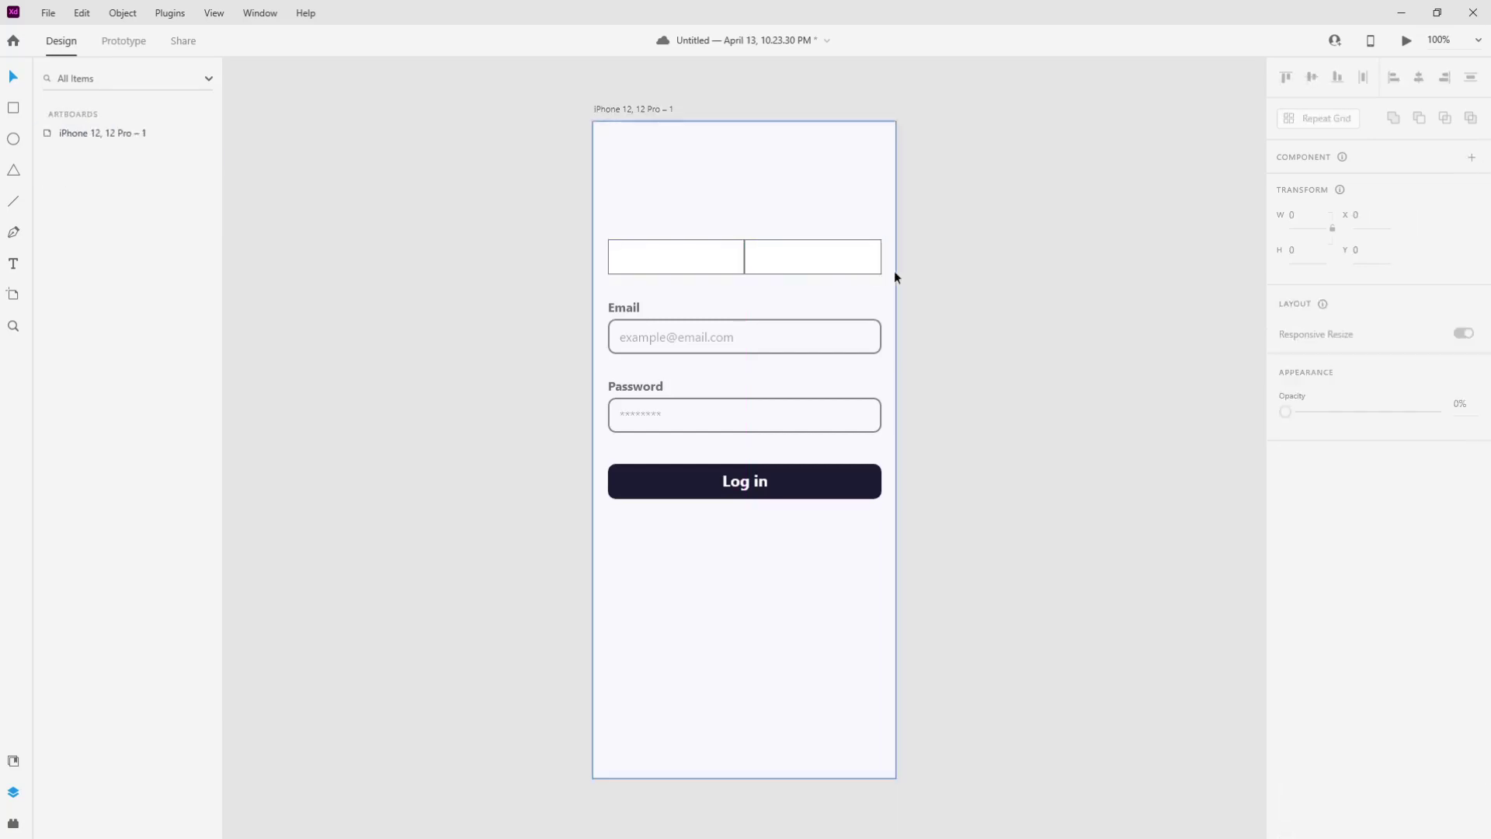
Remove the borders from both half-width boxes
click(823, 268)
shift+click(666, 262)
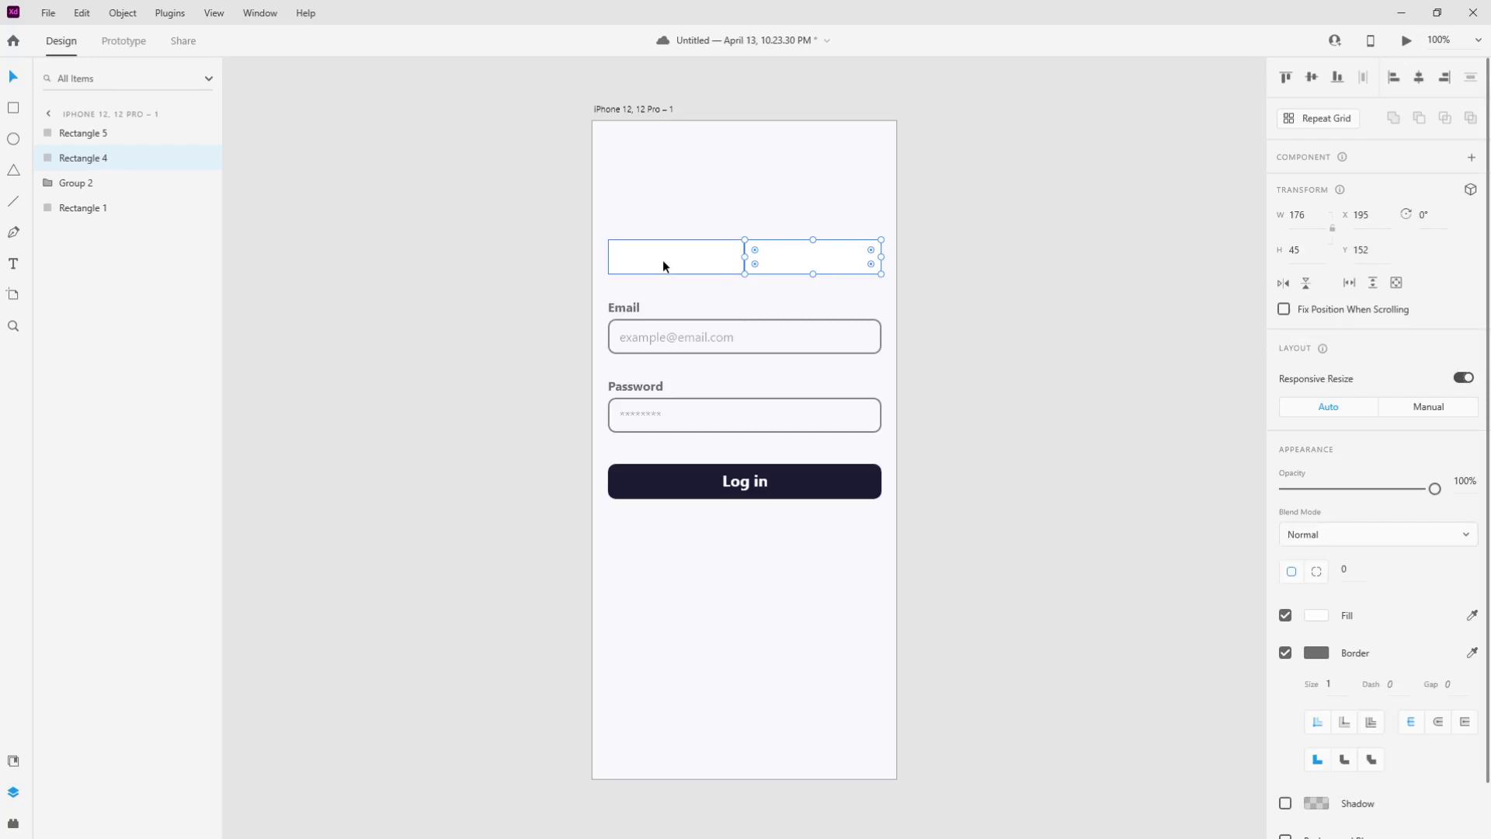
click(1286, 653)
click(1169, 577)
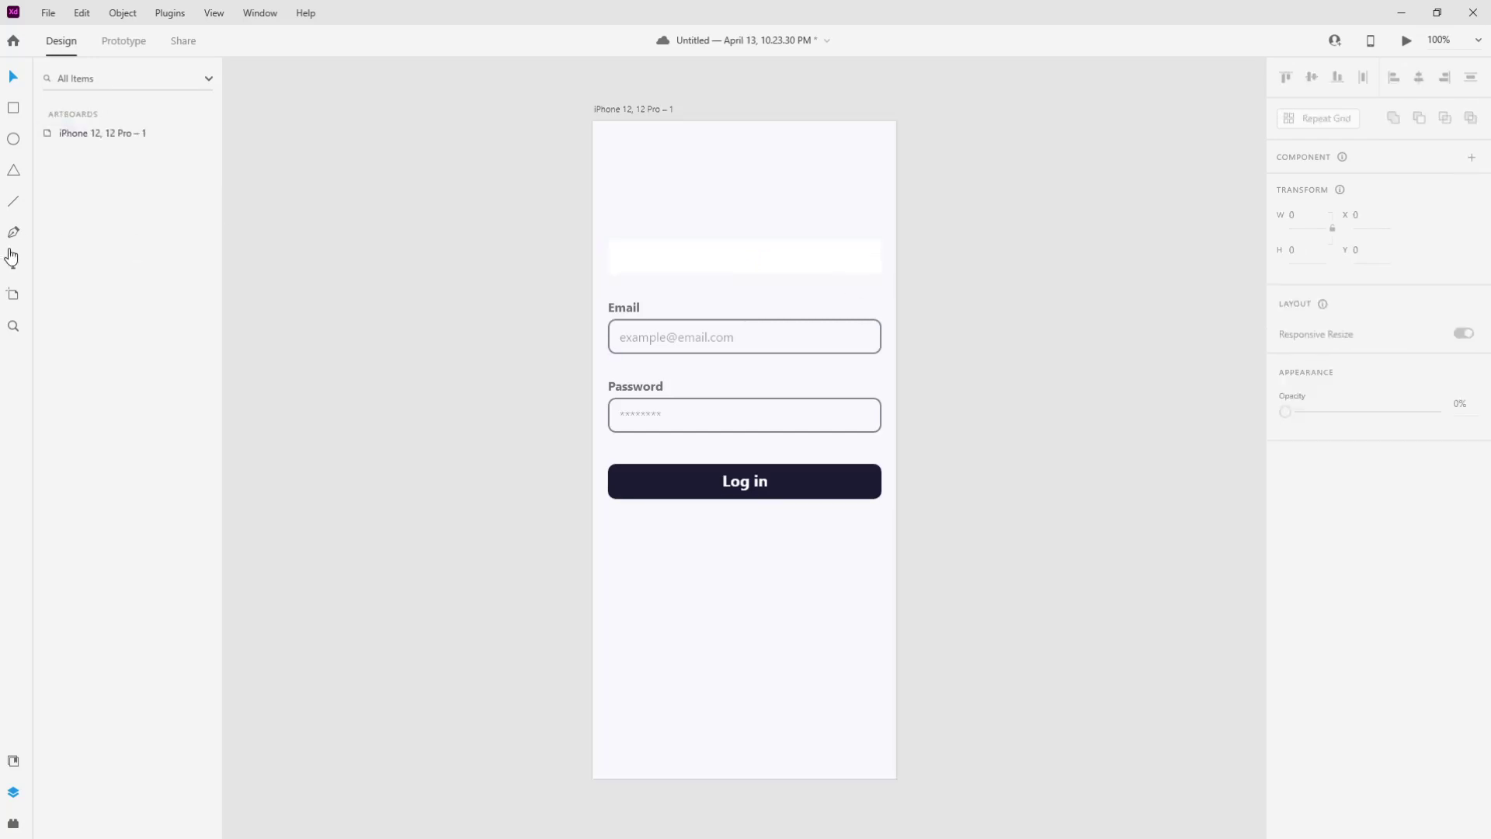
Add a Log in text label and fill the left box with the button's navy via eyedropper
click(393, 224)
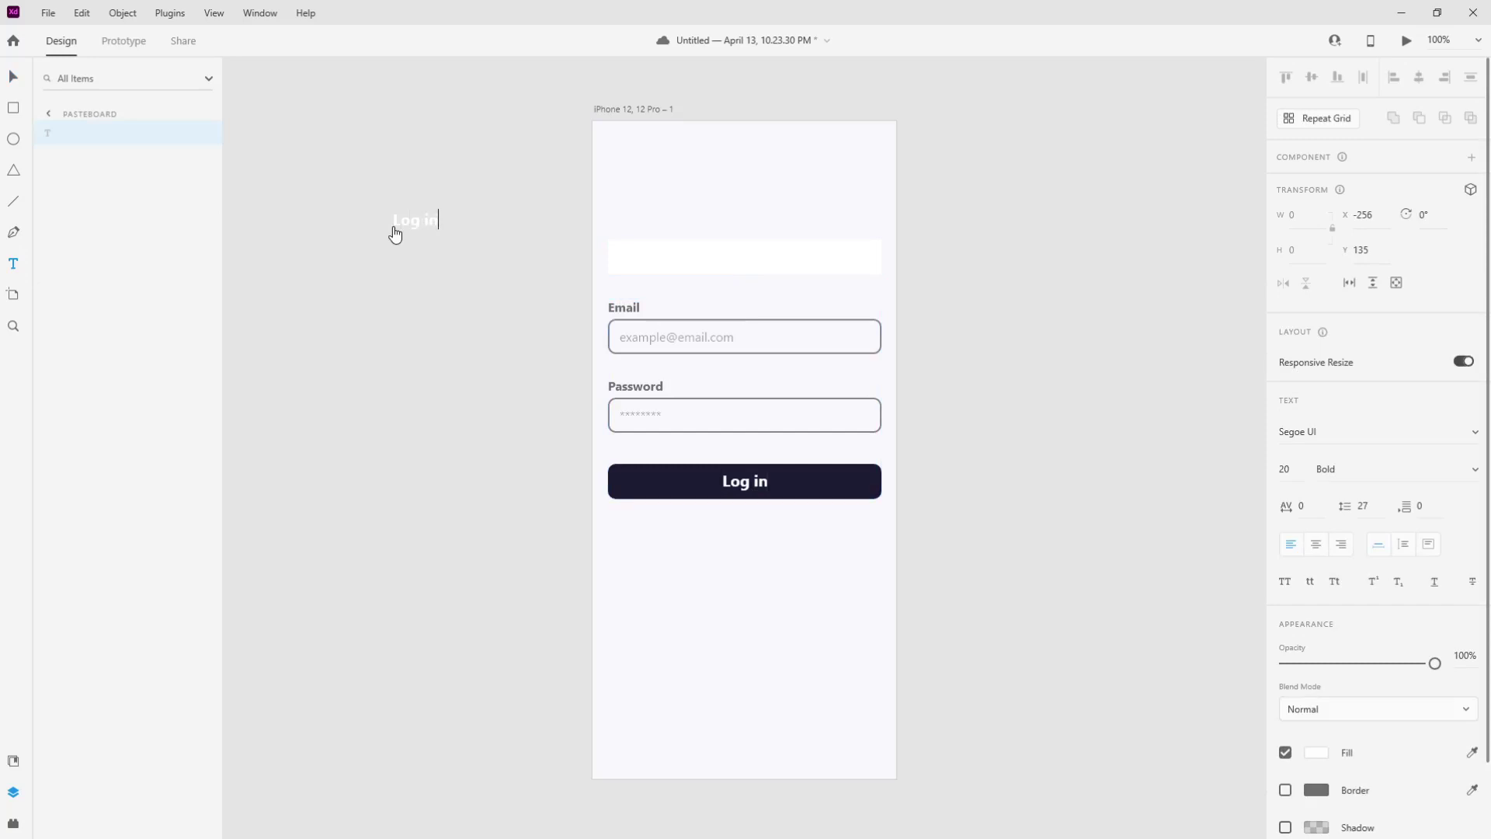
click(707, 283)
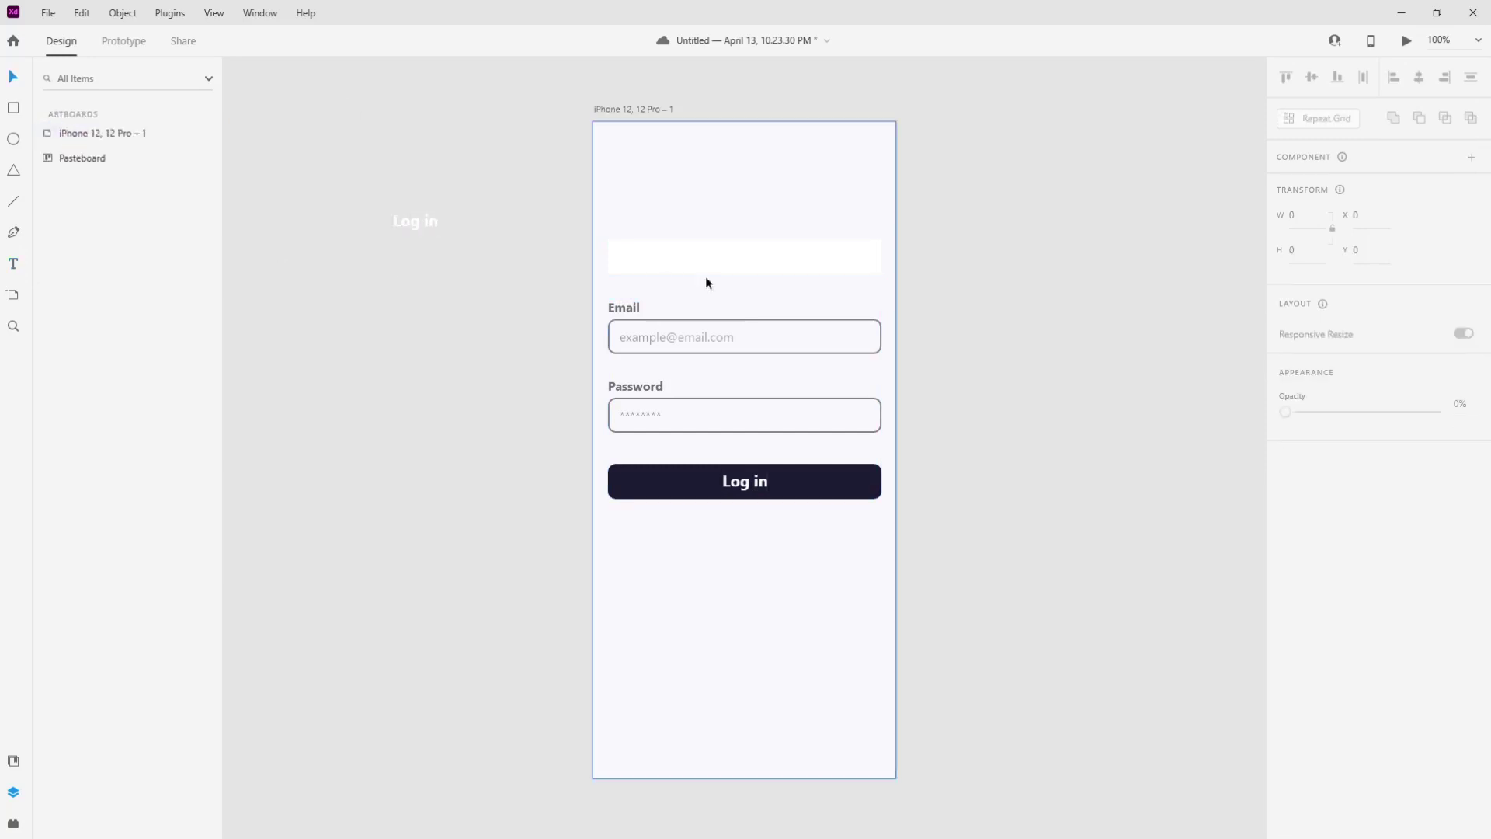
click(659, 264)
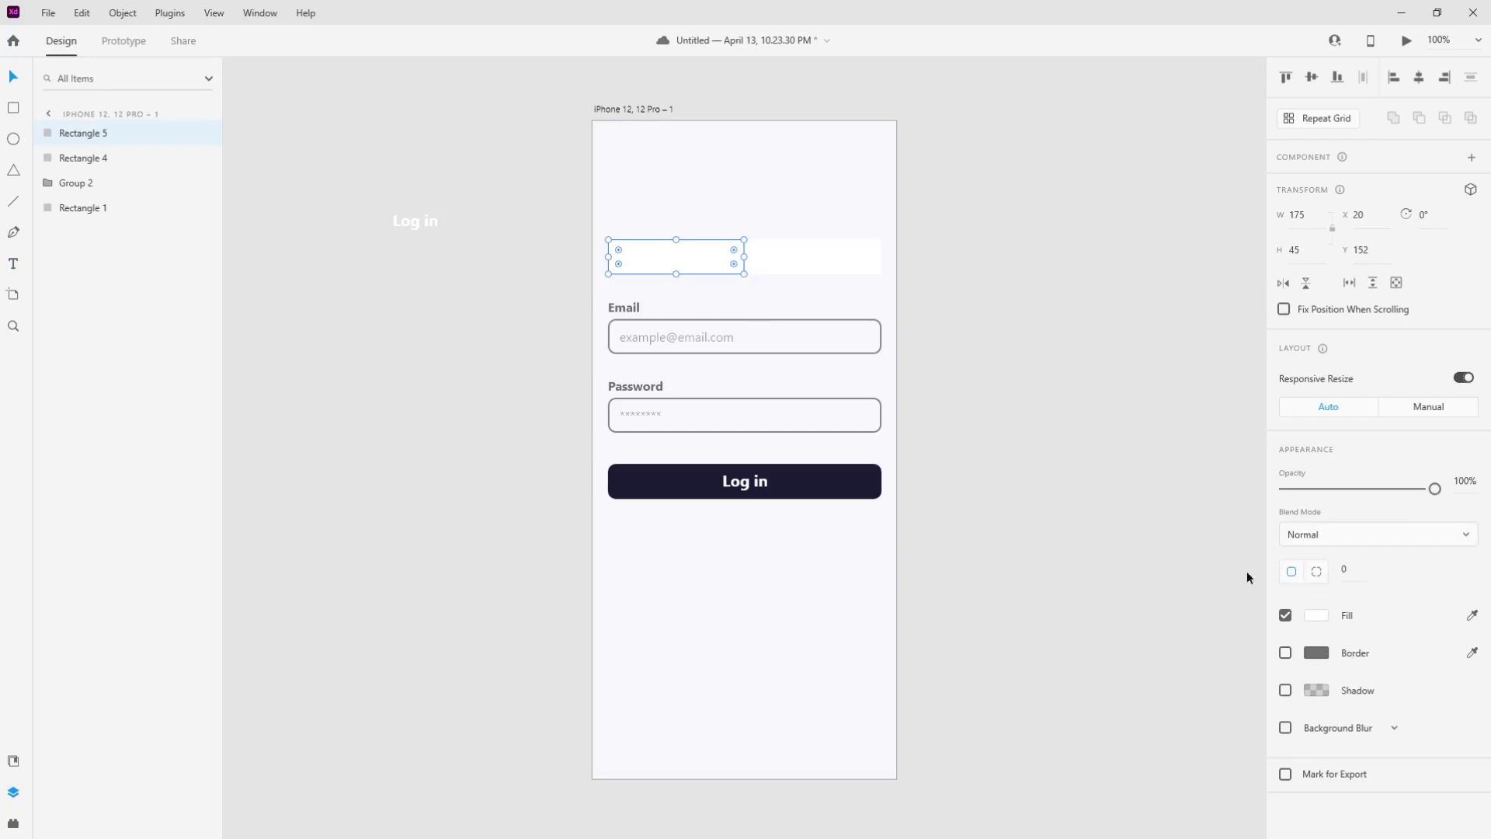
click(1316, 620)
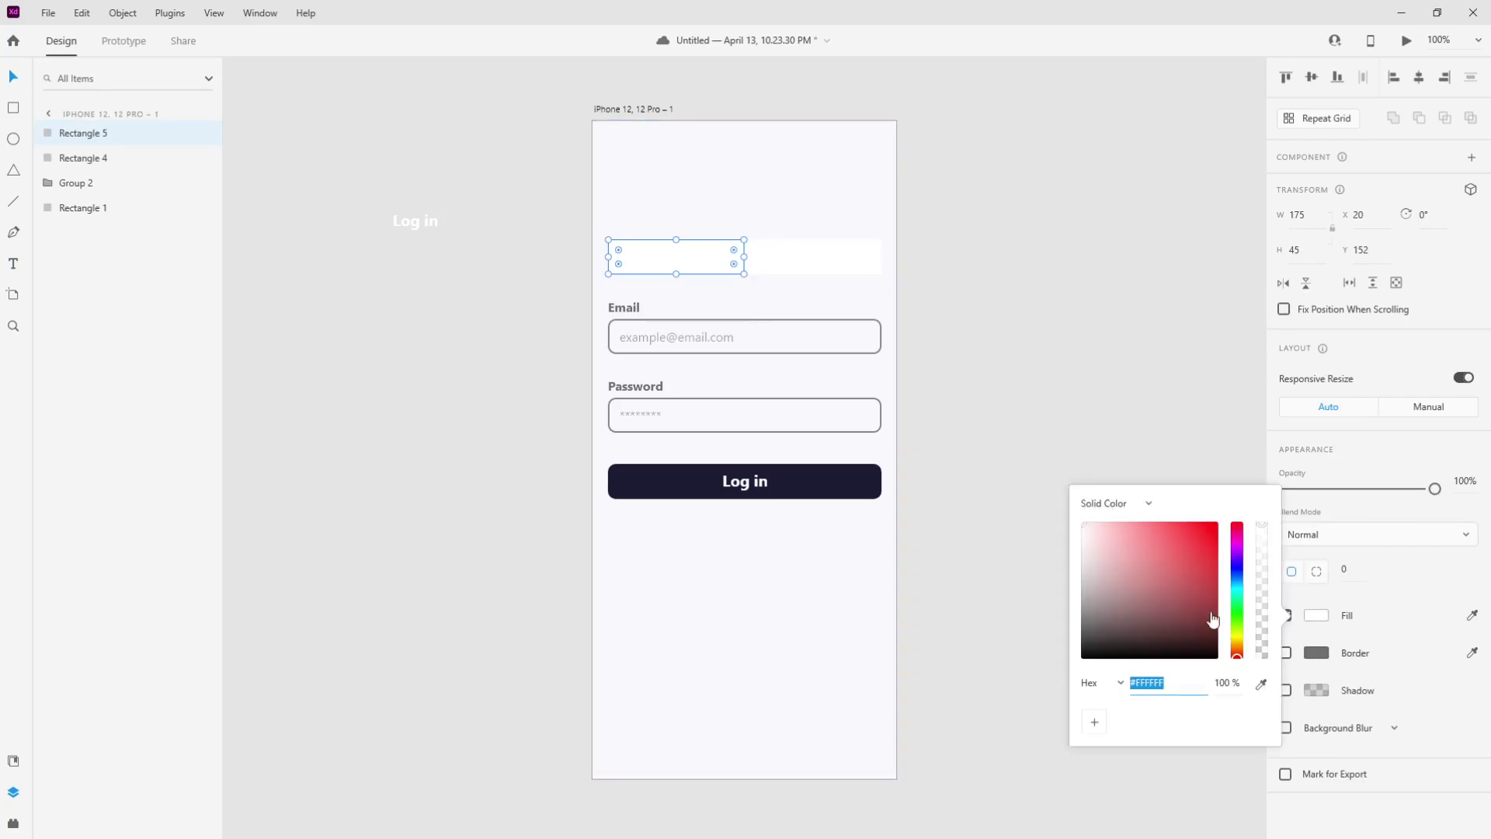
click(1472, 616)
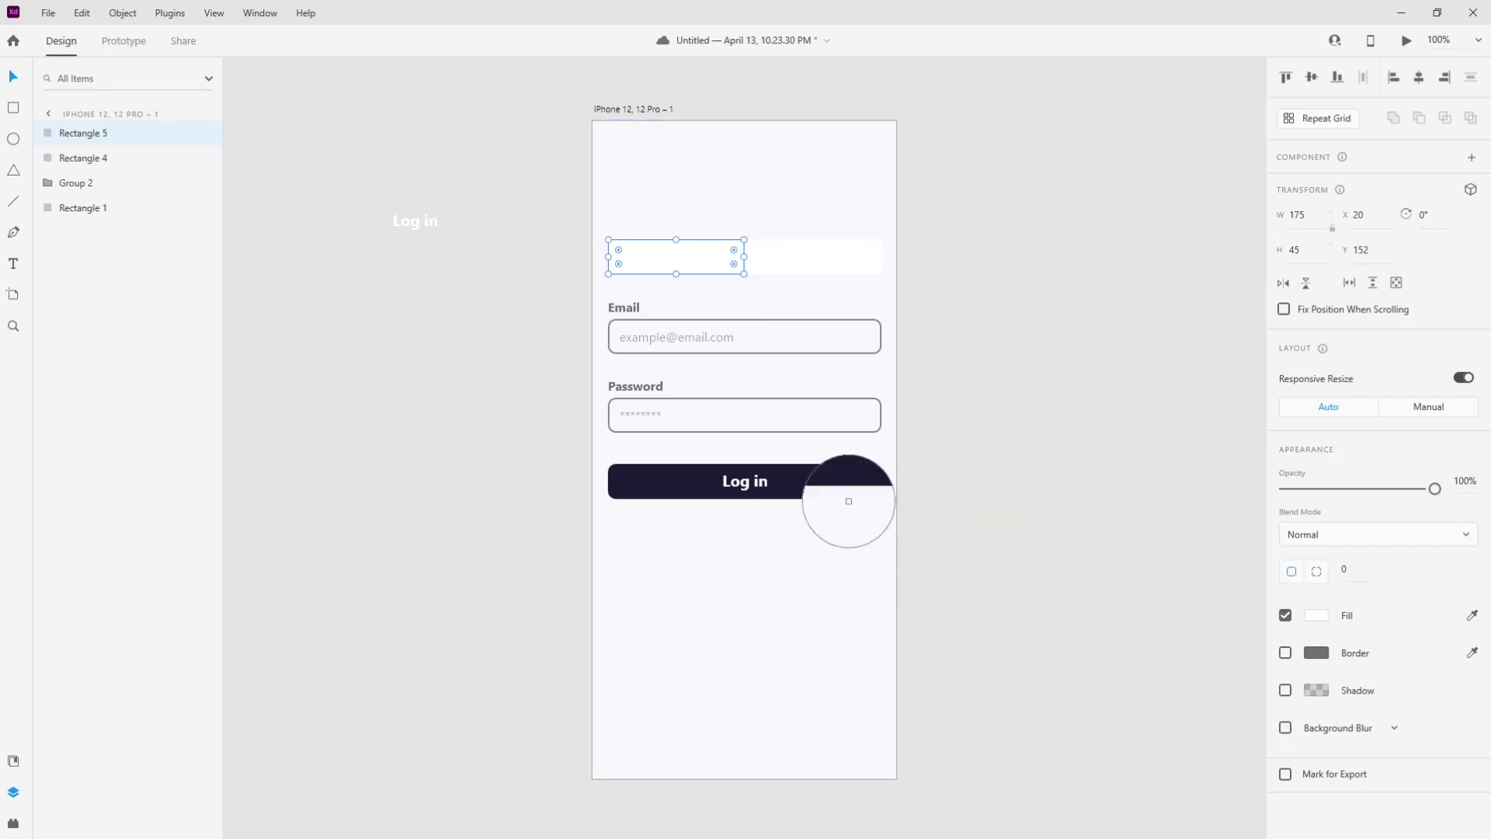
click(847, 489)
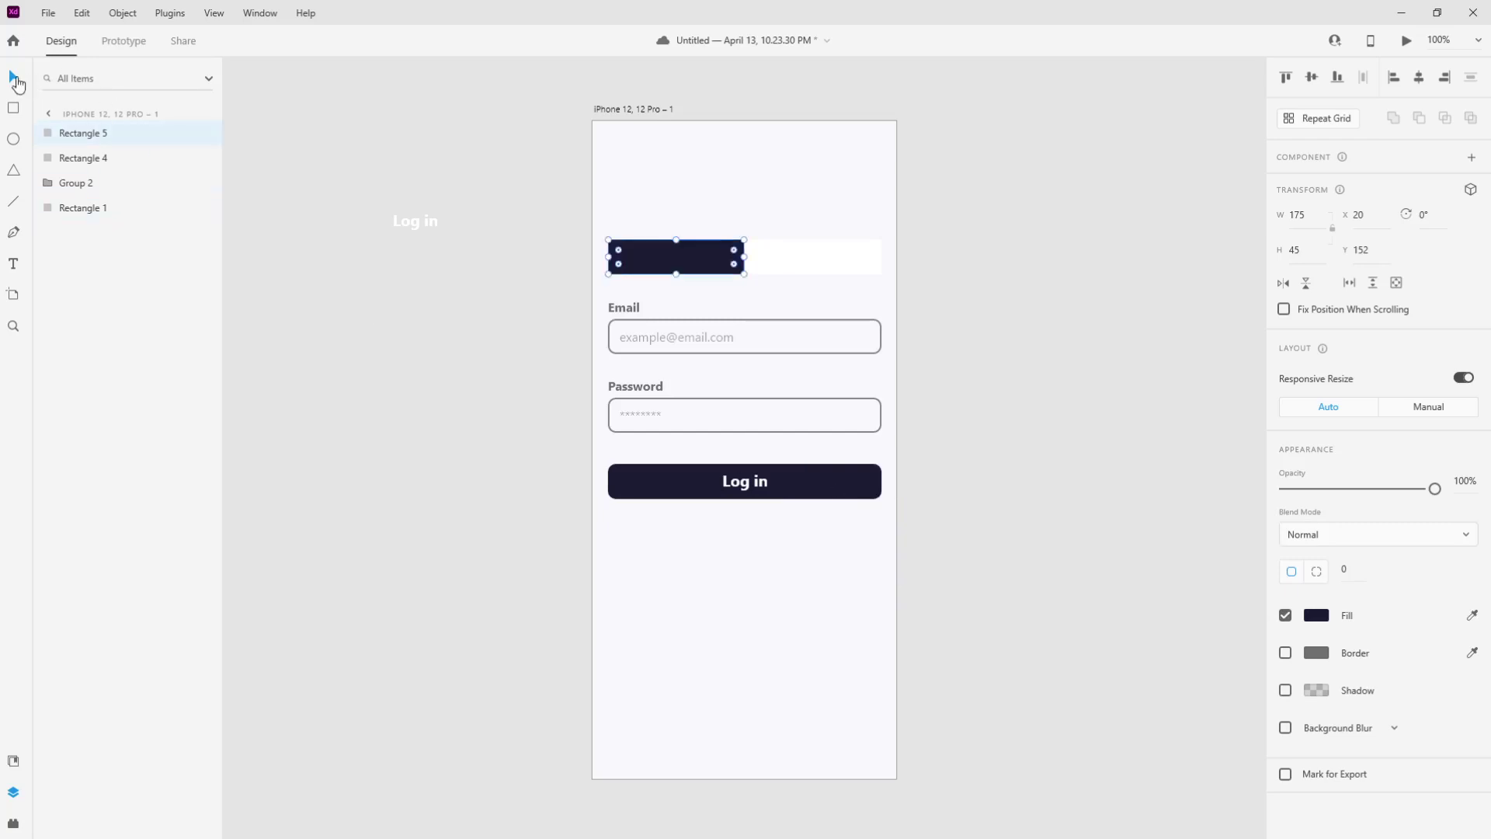
click(594, 265)
Centre the Log in label in the left box and fill the right box with the same navy
drag(404, 221, 672, 262)
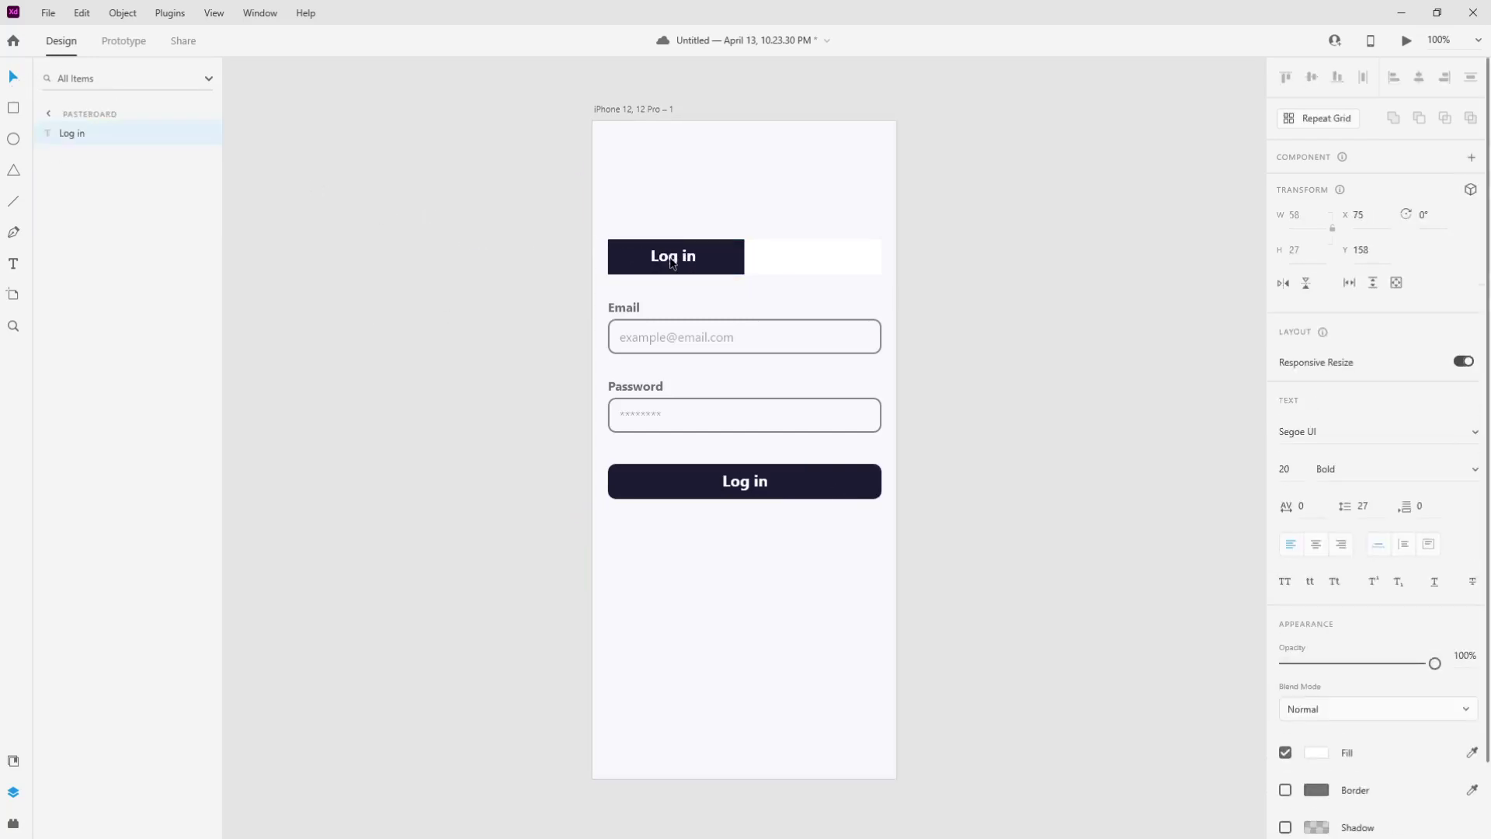
shift+click(728, 269)
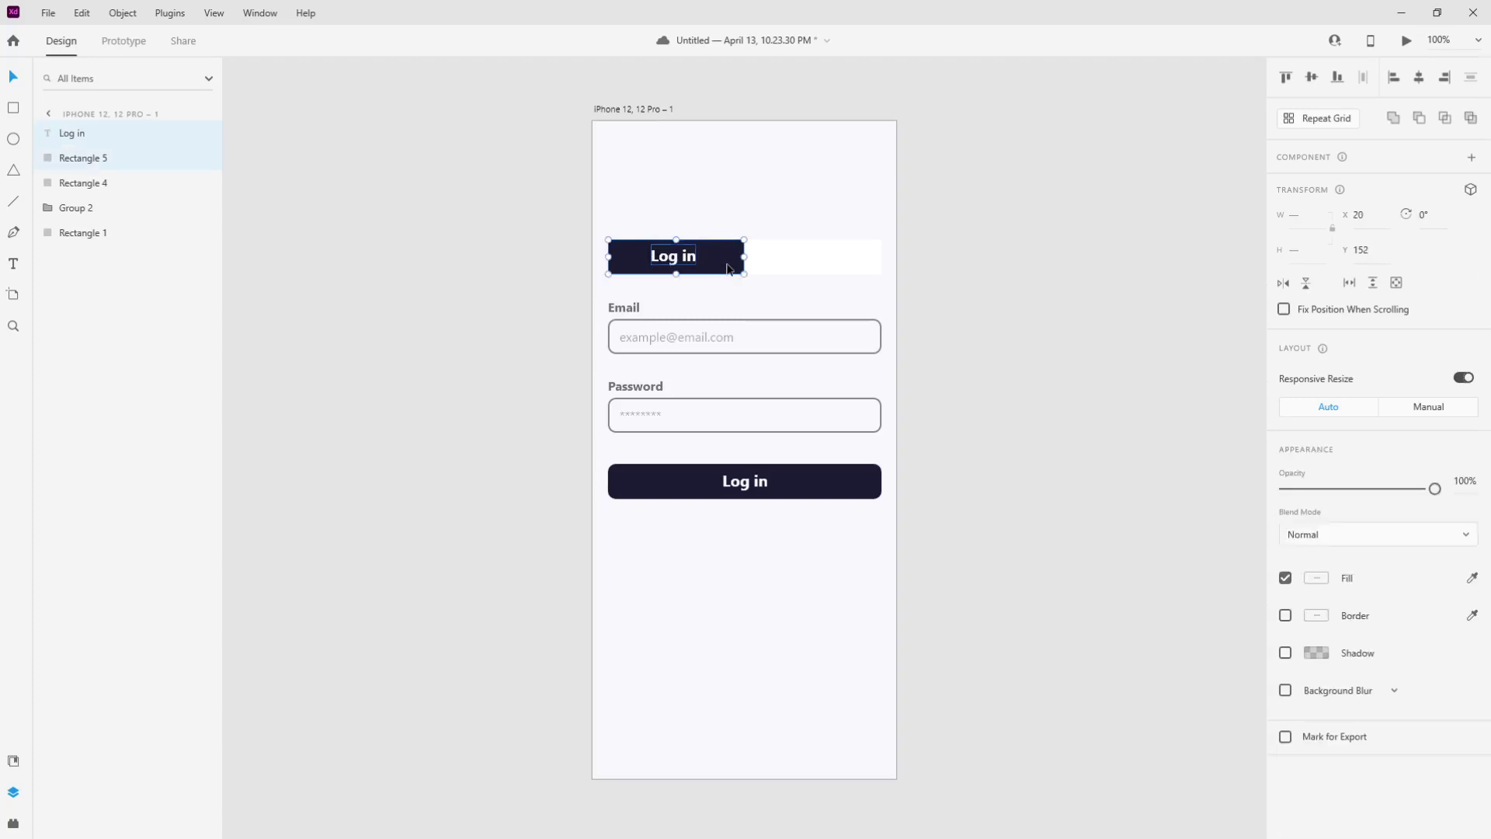
click(1312, 78)
click(1419, 80)
click(1083, 247)
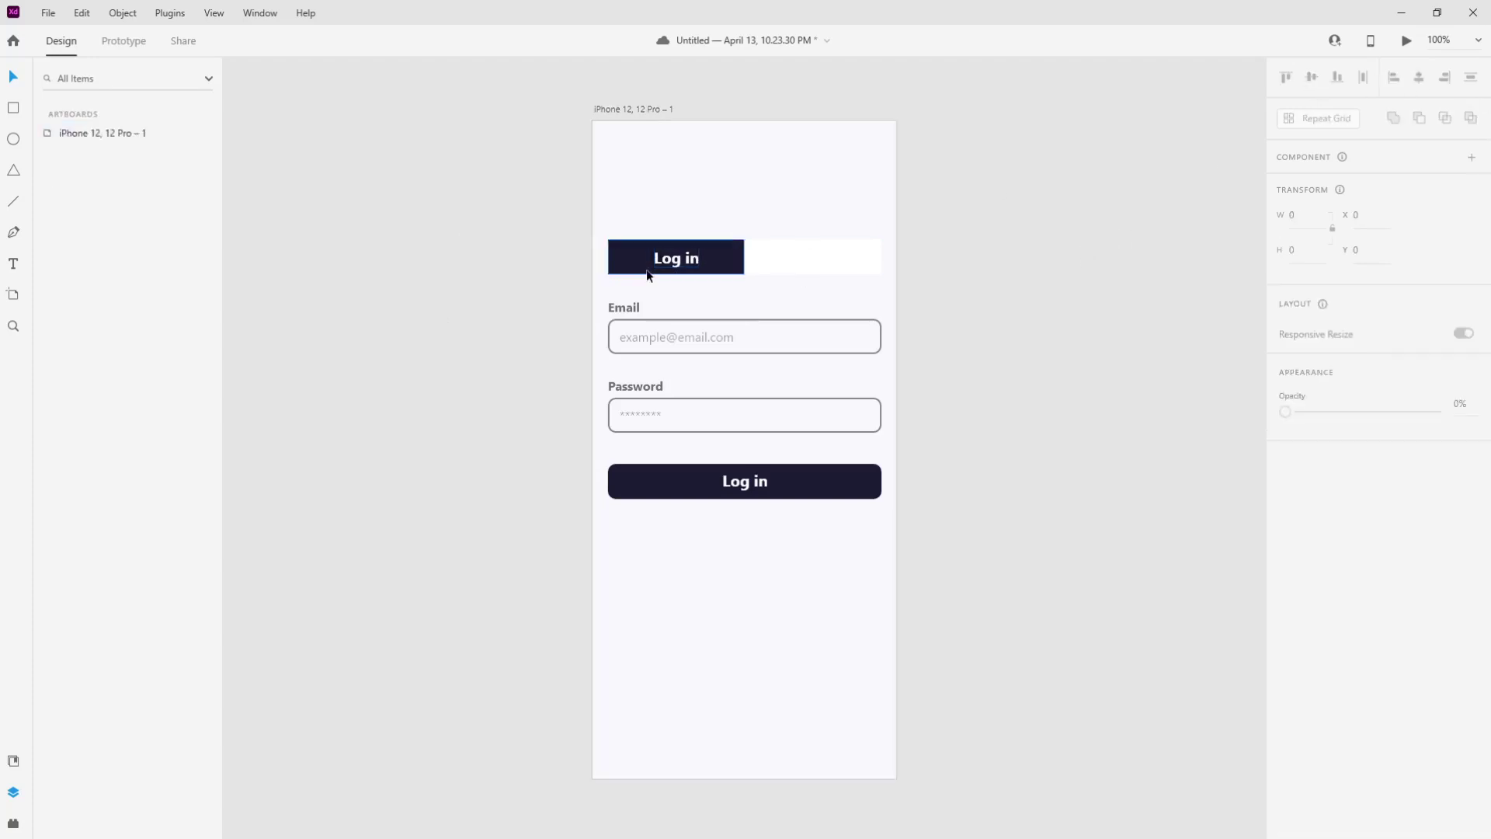
click(850, 263)
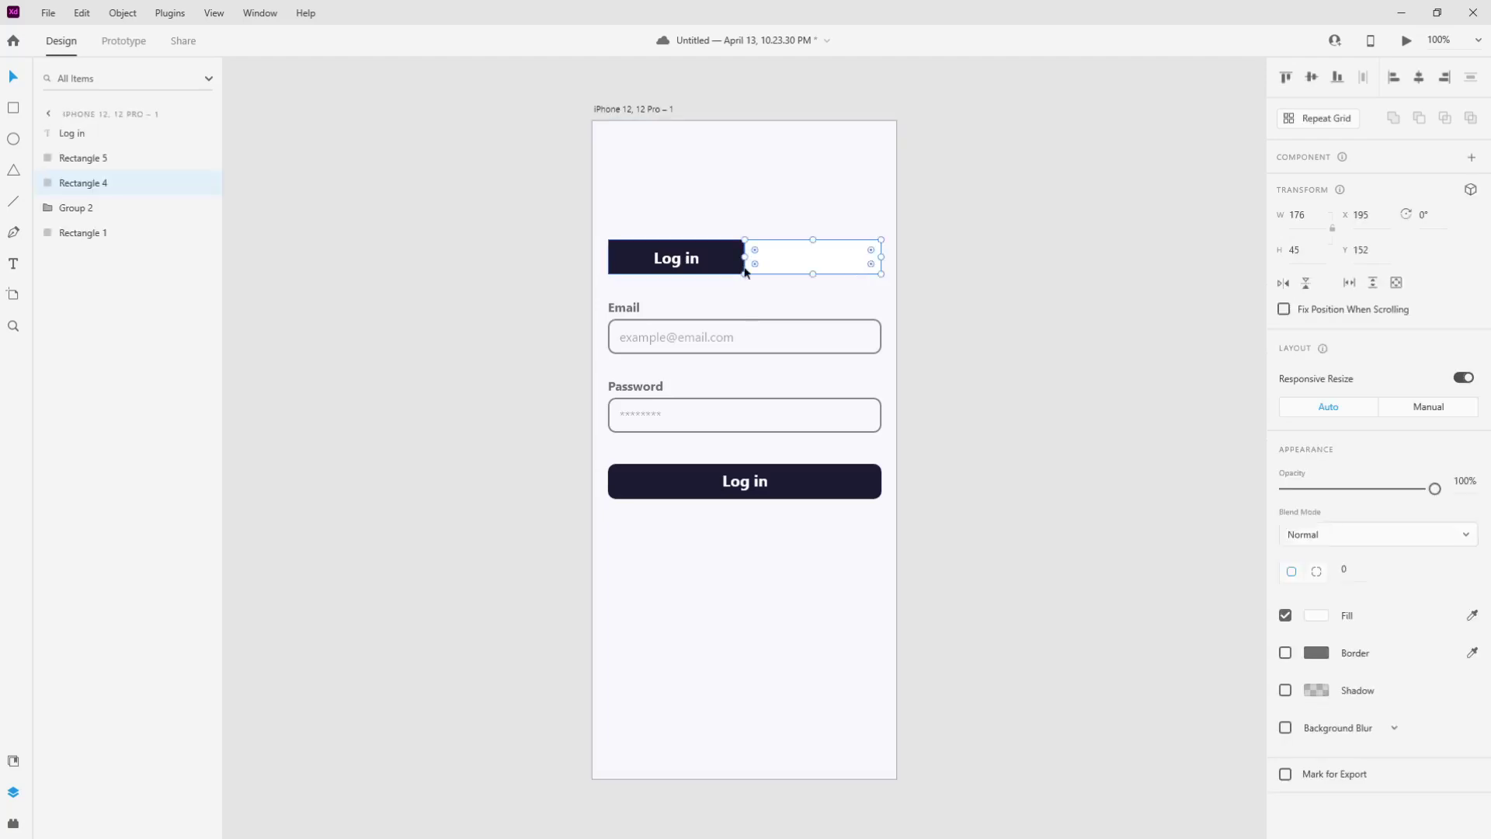
click(1472, 615)
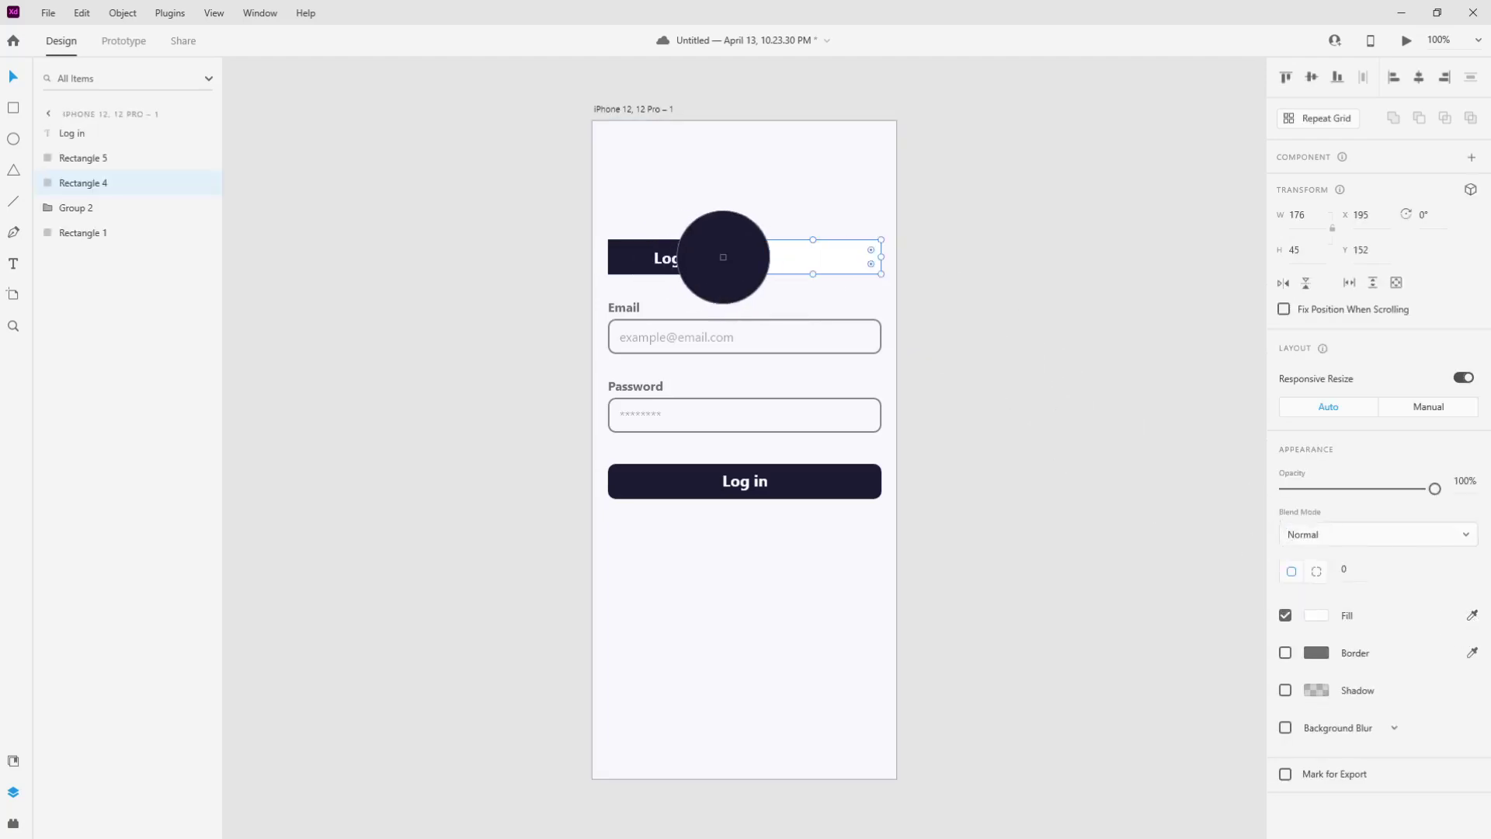
click(724, 257)
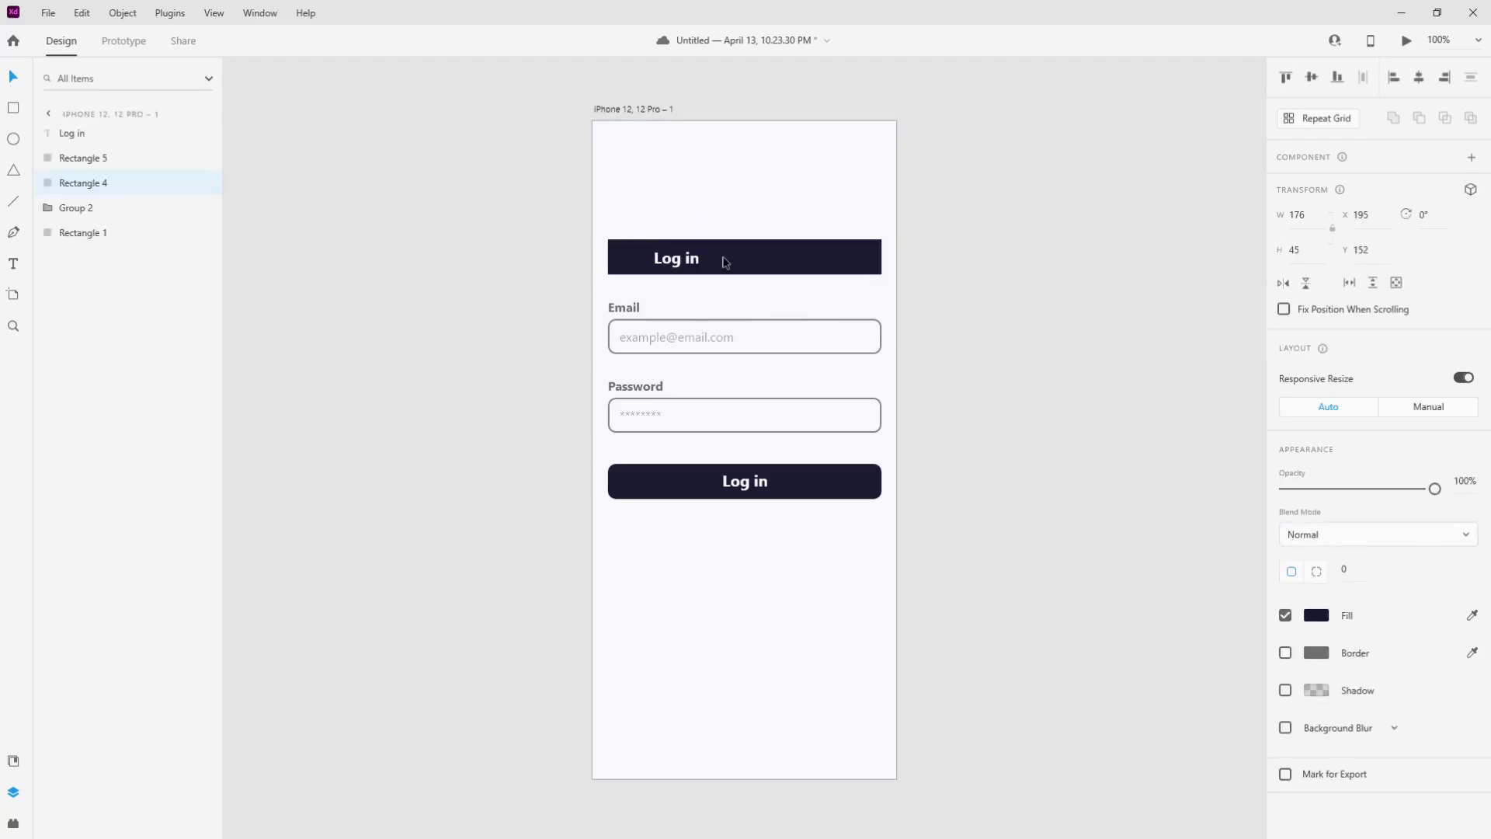
Duplicate the Log in label onto the right box, retype it as 'Sign up', and centre it horizontally
click(313, 136)
drag(674, 262, 806, 266)
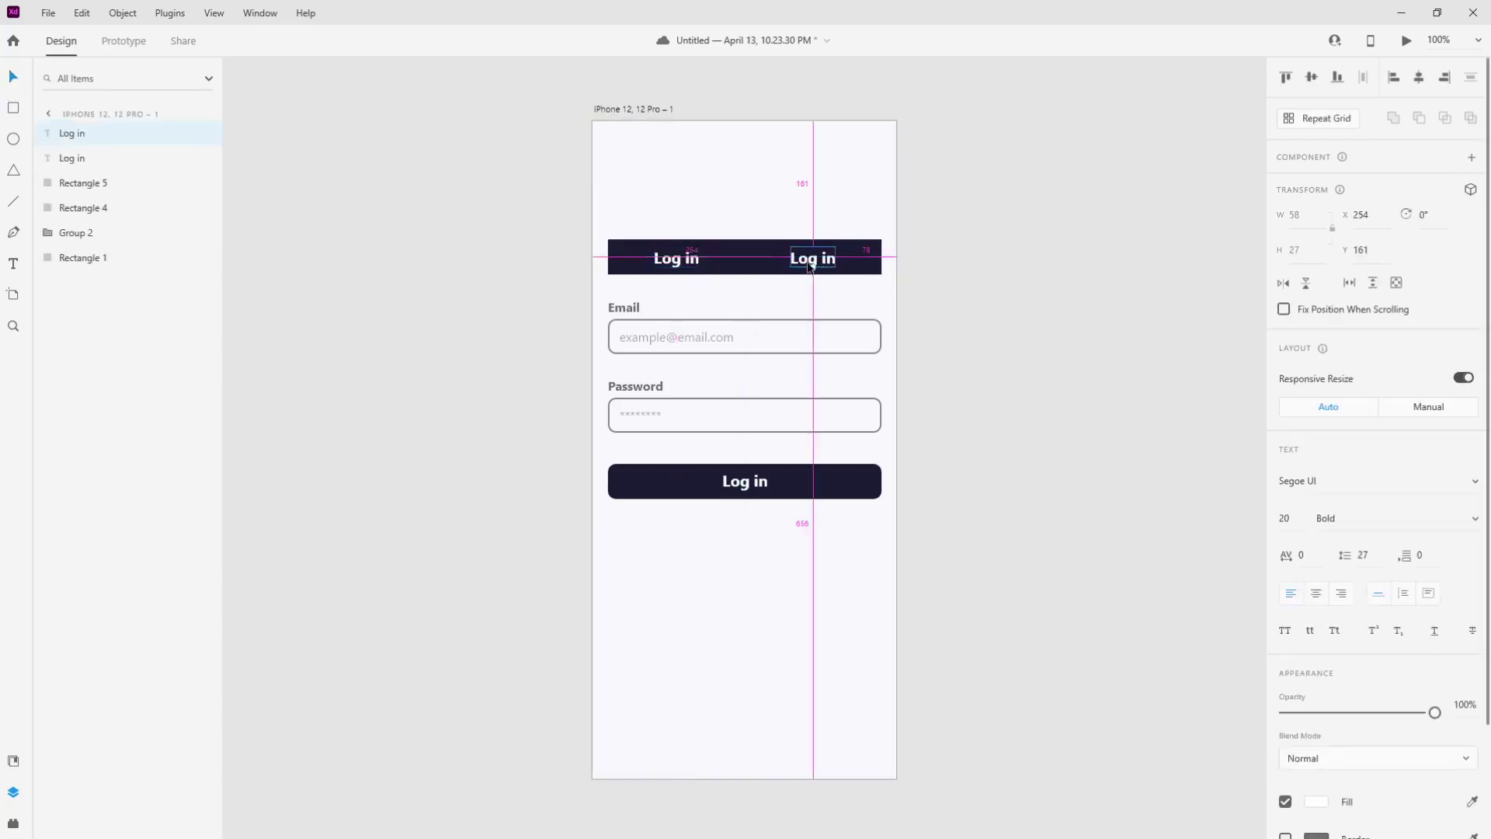
double_click(811, 260)
text(S)
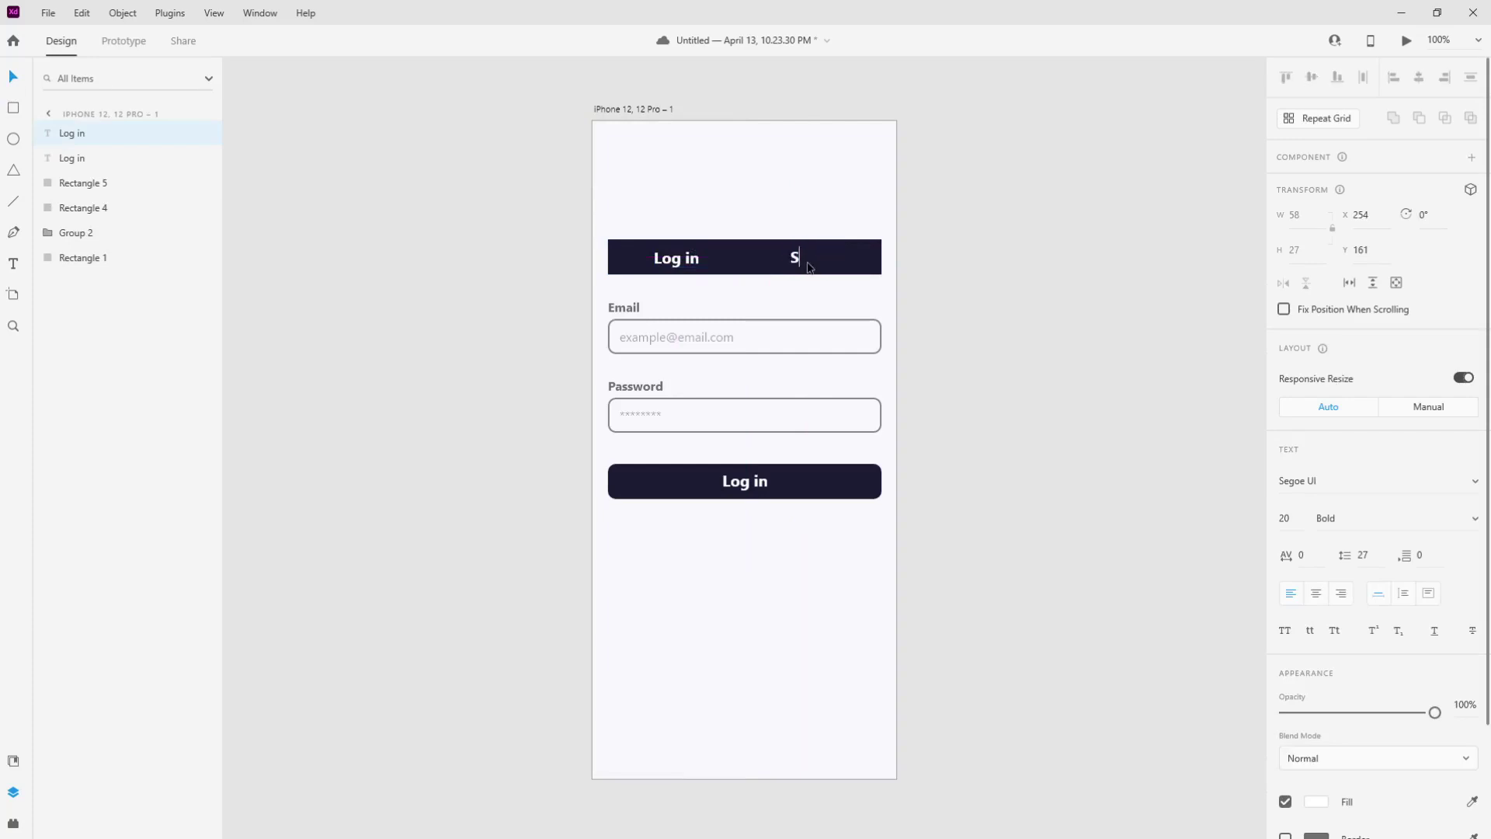
text(ign)
key(BackSpace)
text(gn up)
key(Escape)
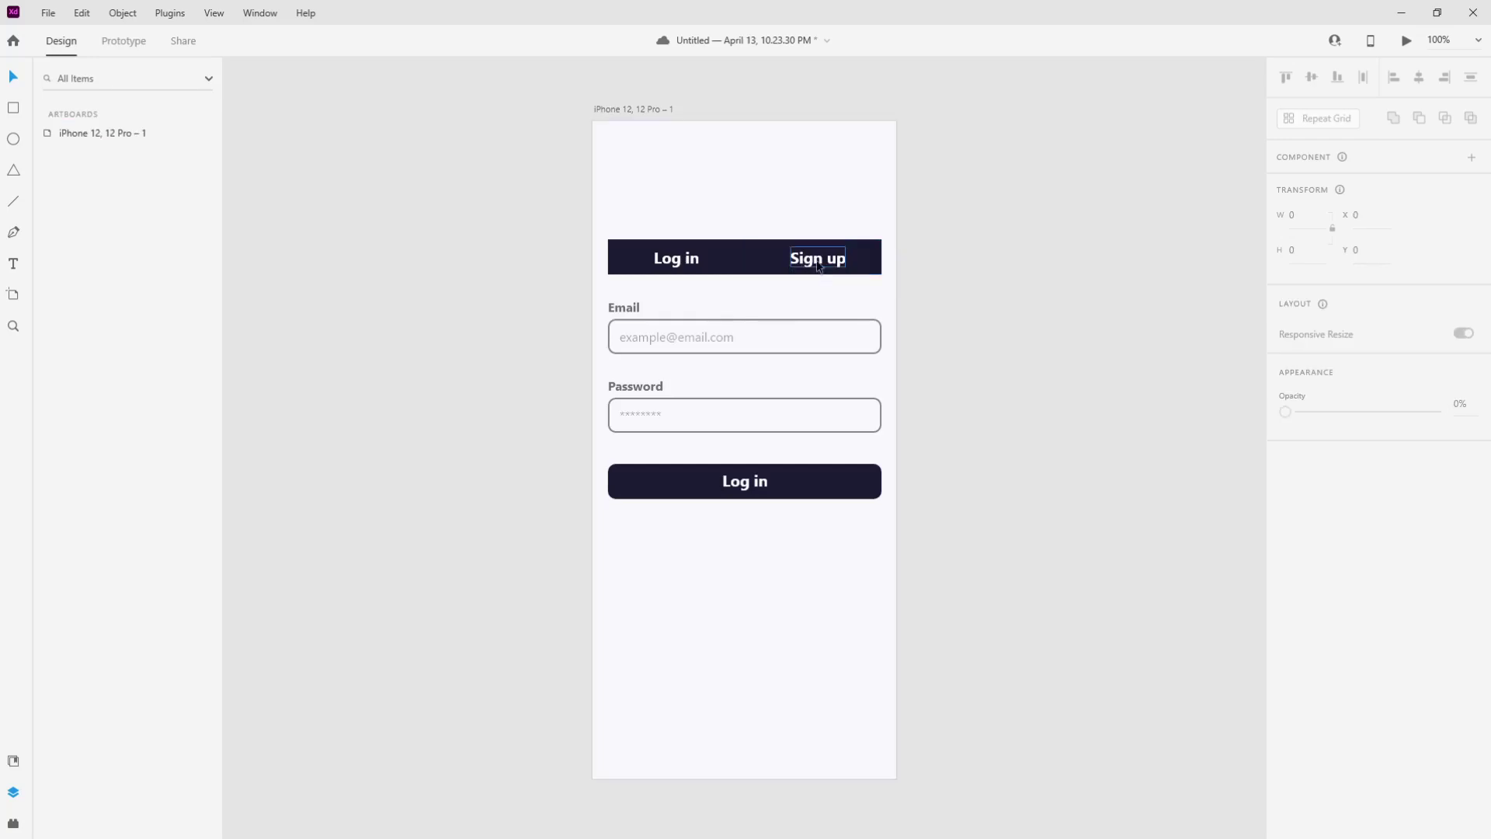
drag(892, 233, 777, 268)
click(1415, 76)
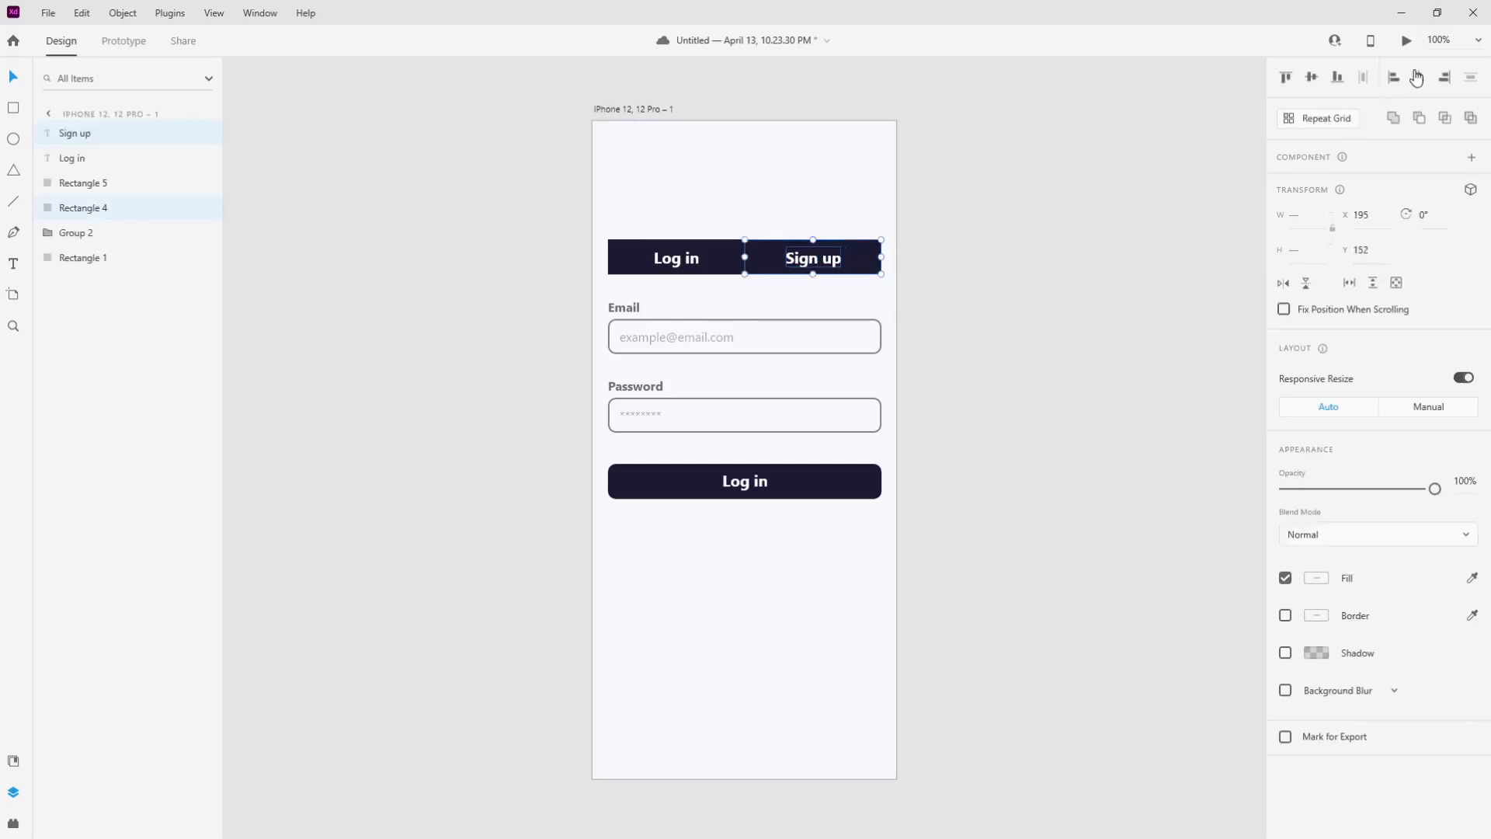
click(977, 357)
drag(855, 232, 643, 274)
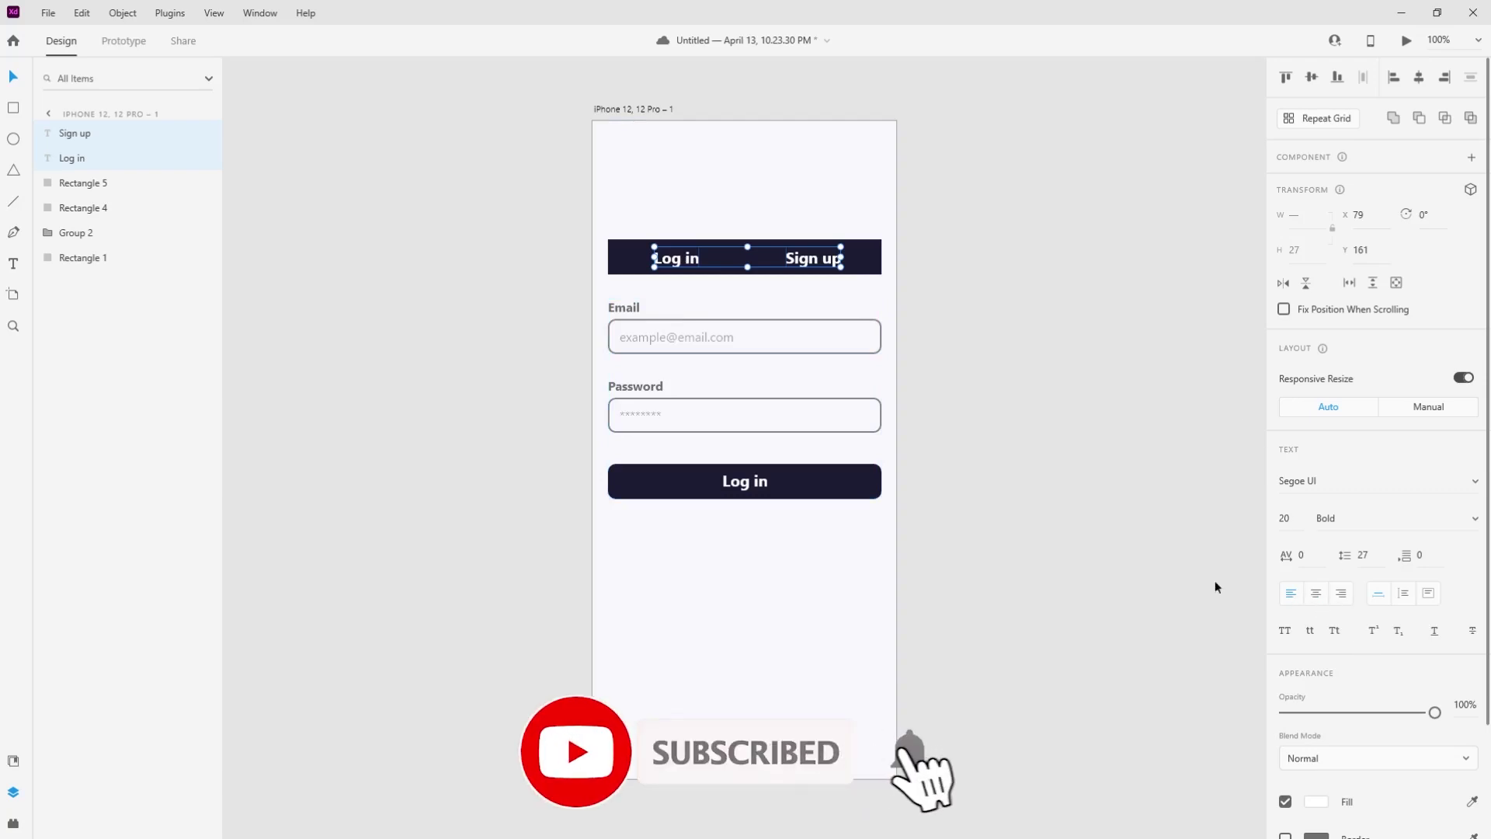
Give both tab labels centred text alignment, size 16 and Regular weight
click(1316, 595)
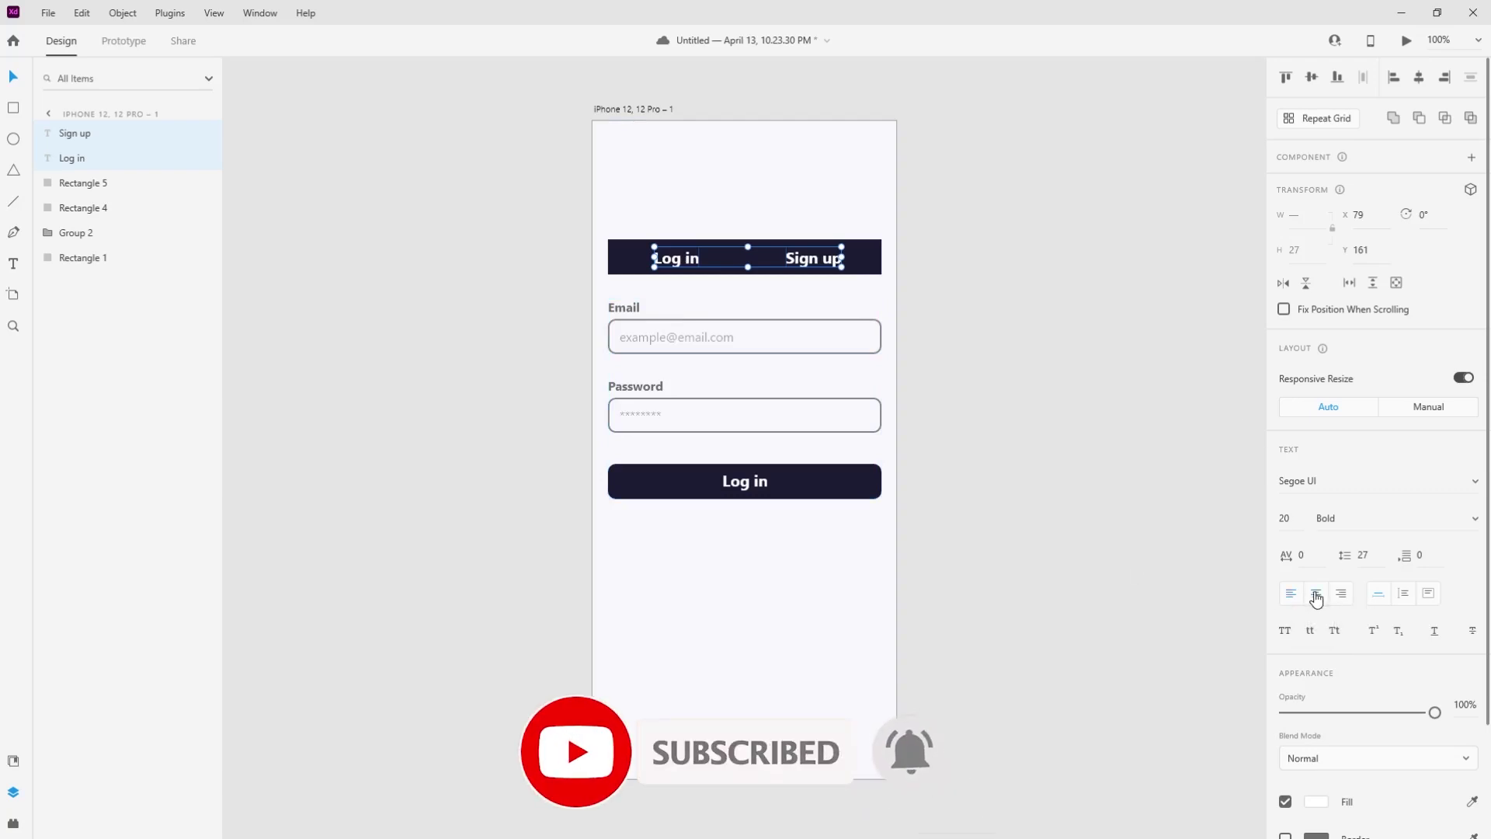
click(1277, 522)
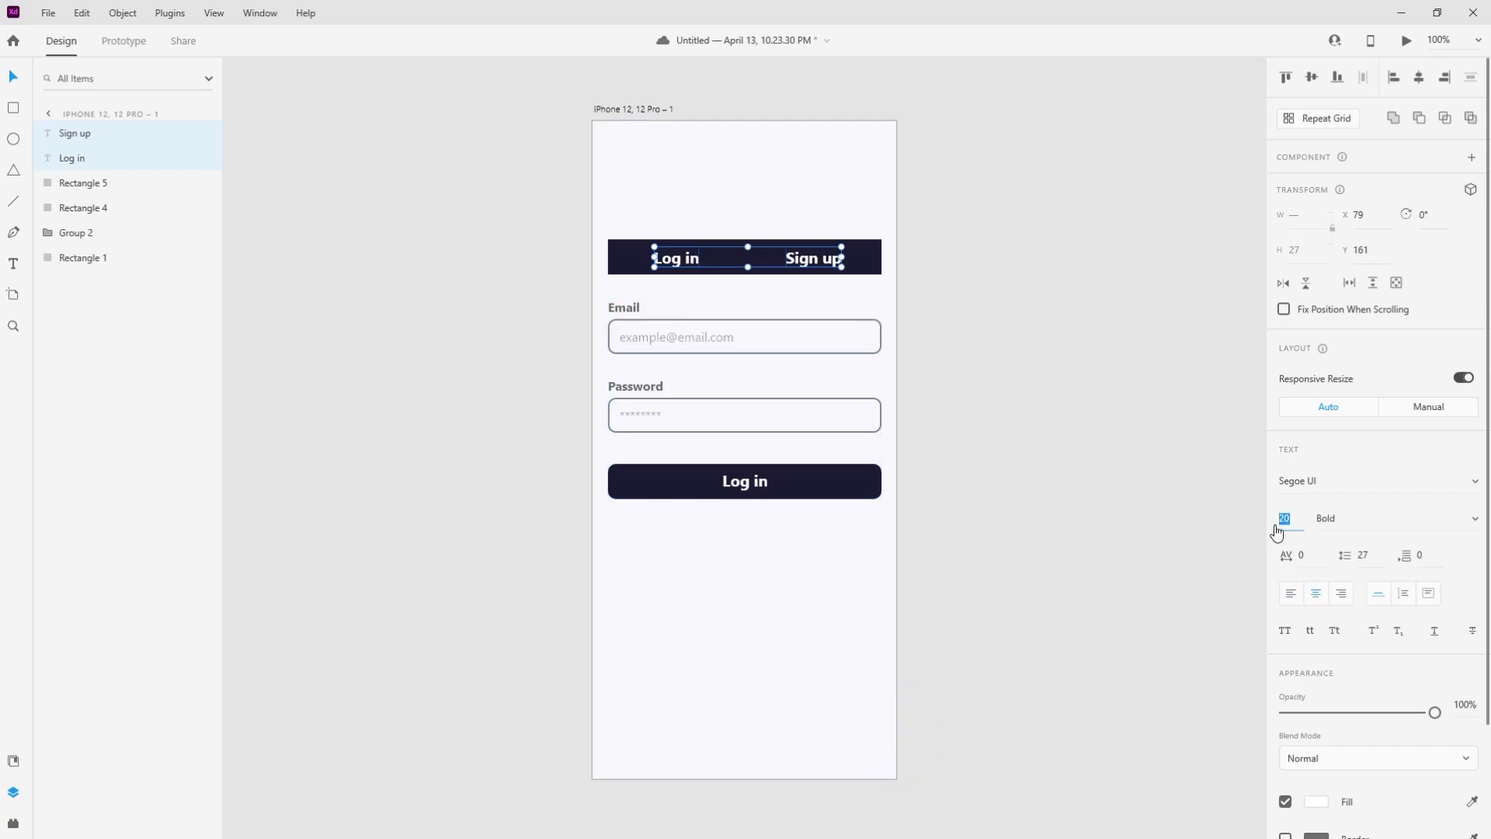
text(16)
key(Return)
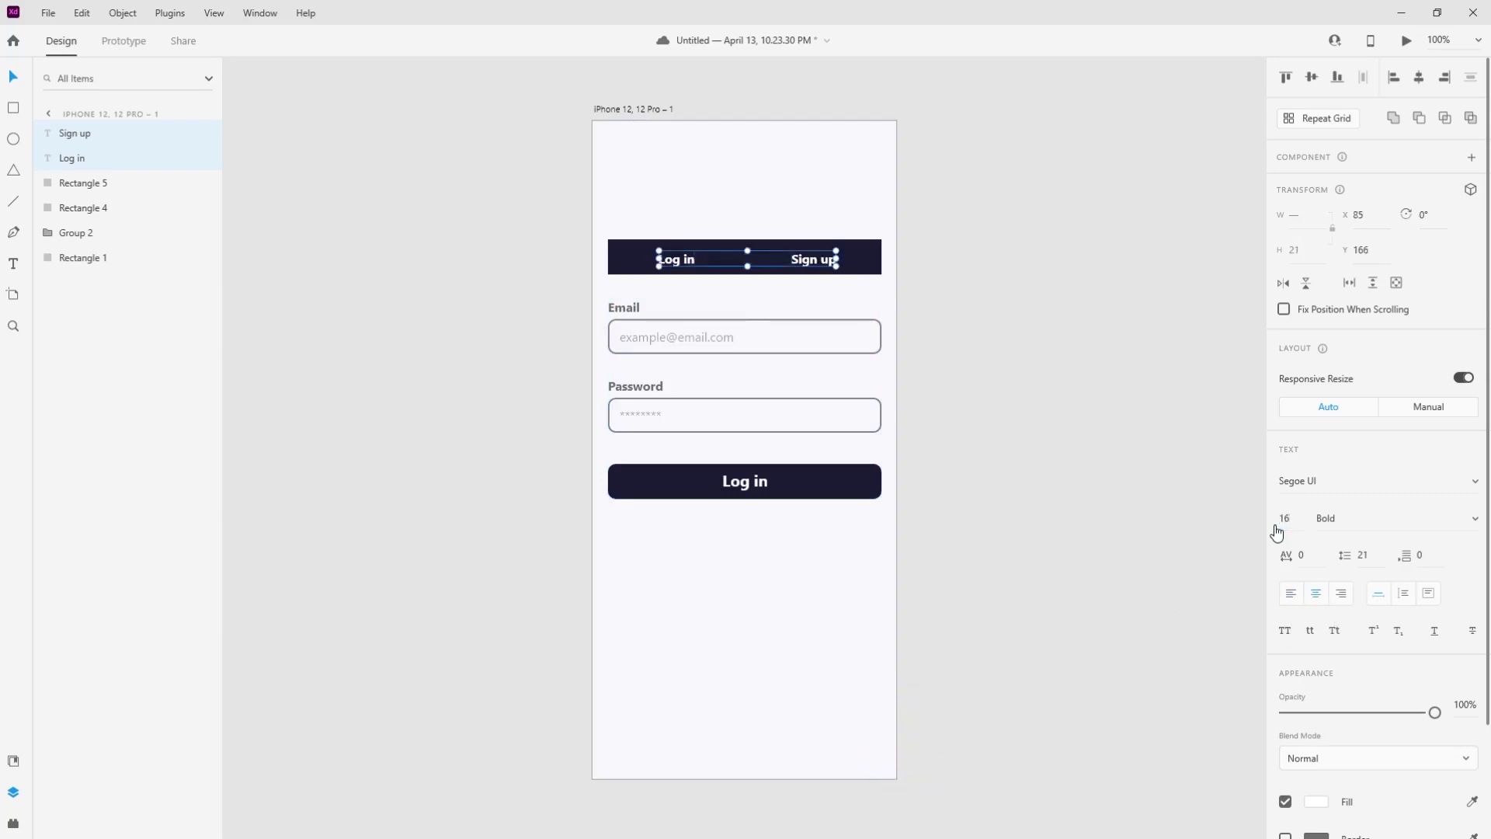
click(1476, 520)
click(1376, 398)
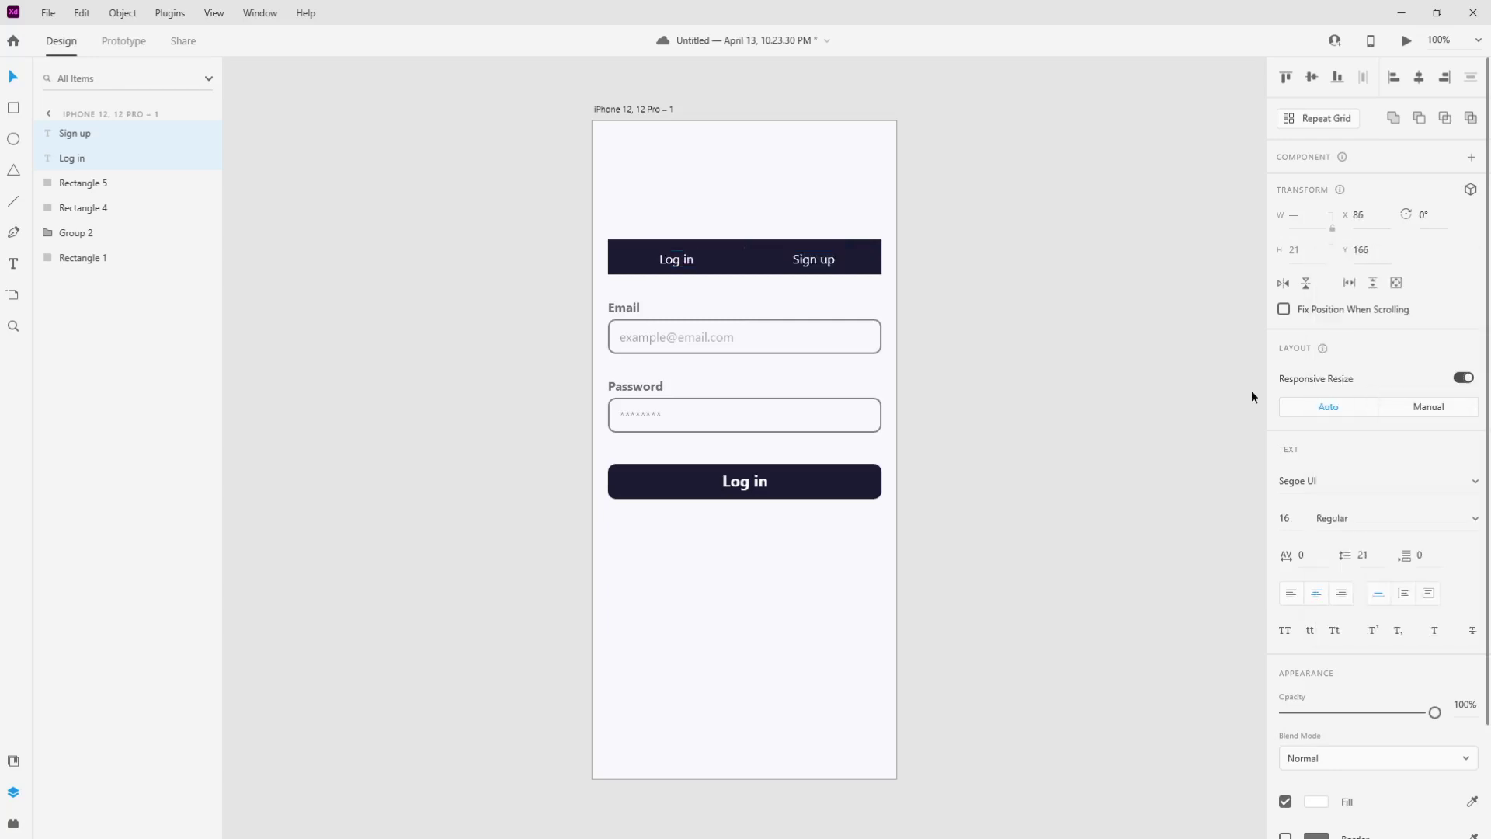
click(1043, 390)
Centre the Log in and Sign up labels vertically and horizontally within their tabs
click(655, 261)
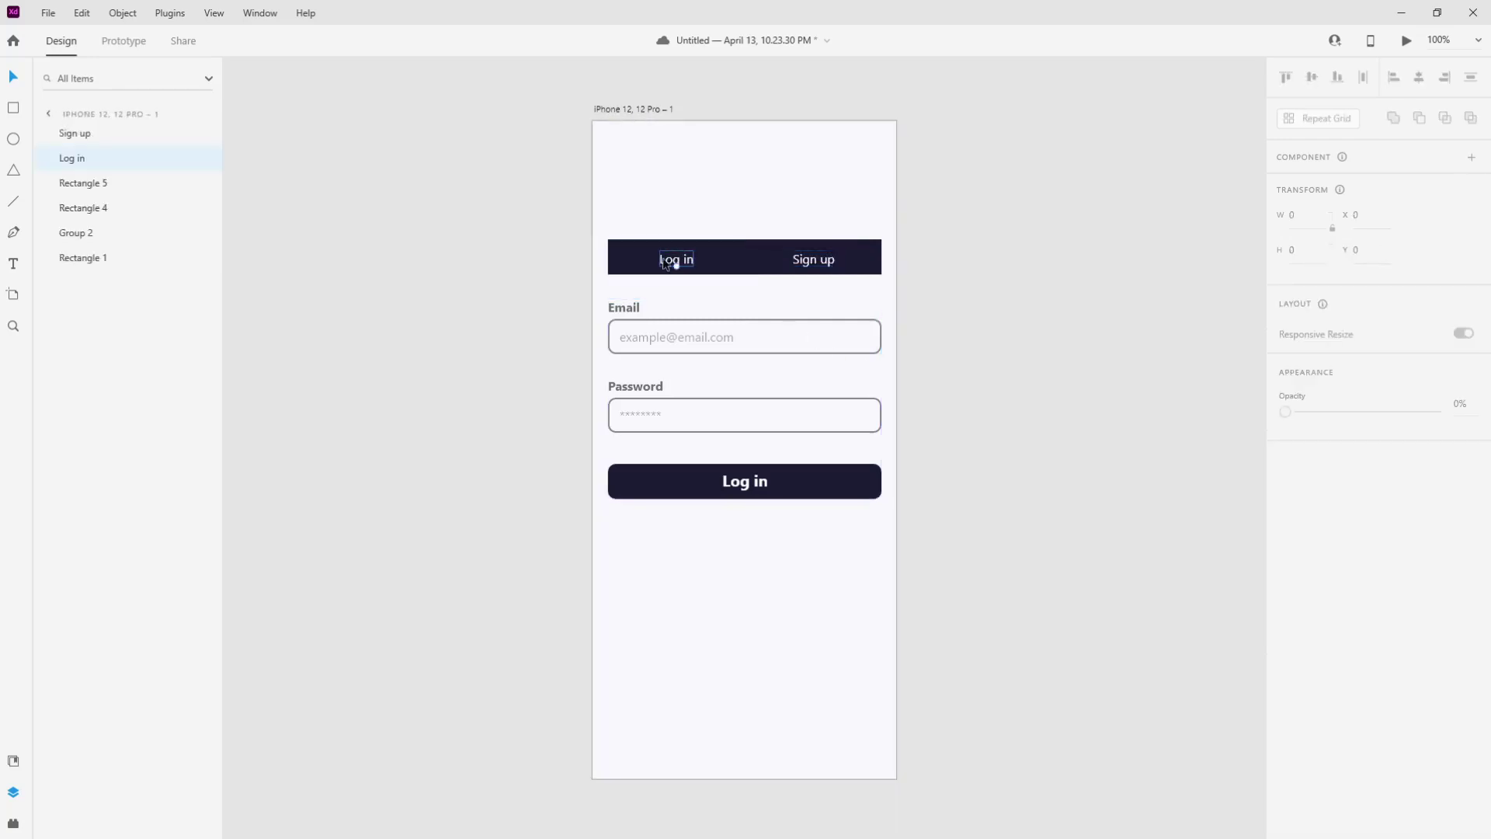
shift+click(707, 259)
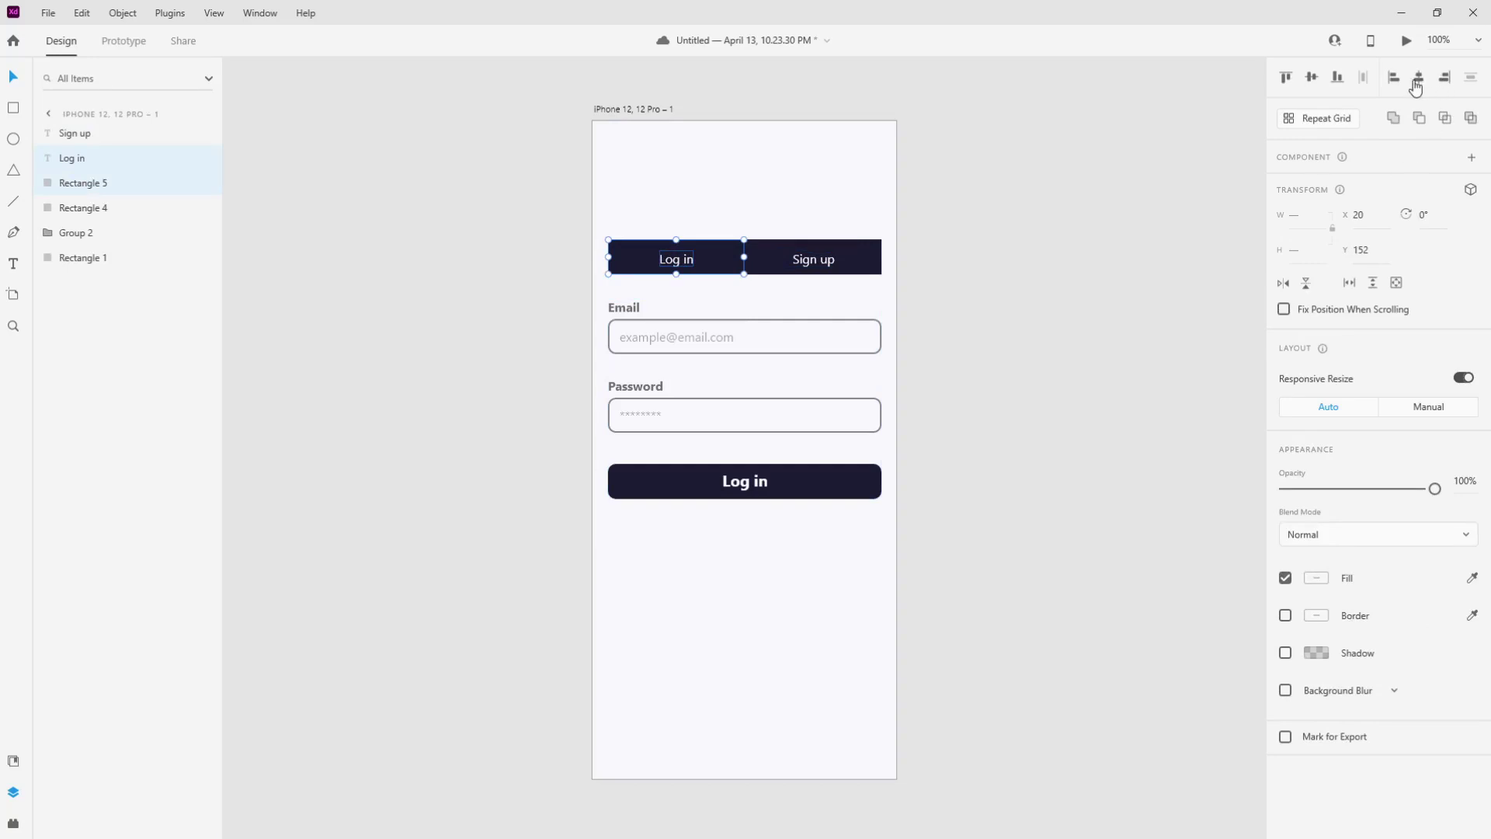
click(1313, 78)
click(1112, 255)
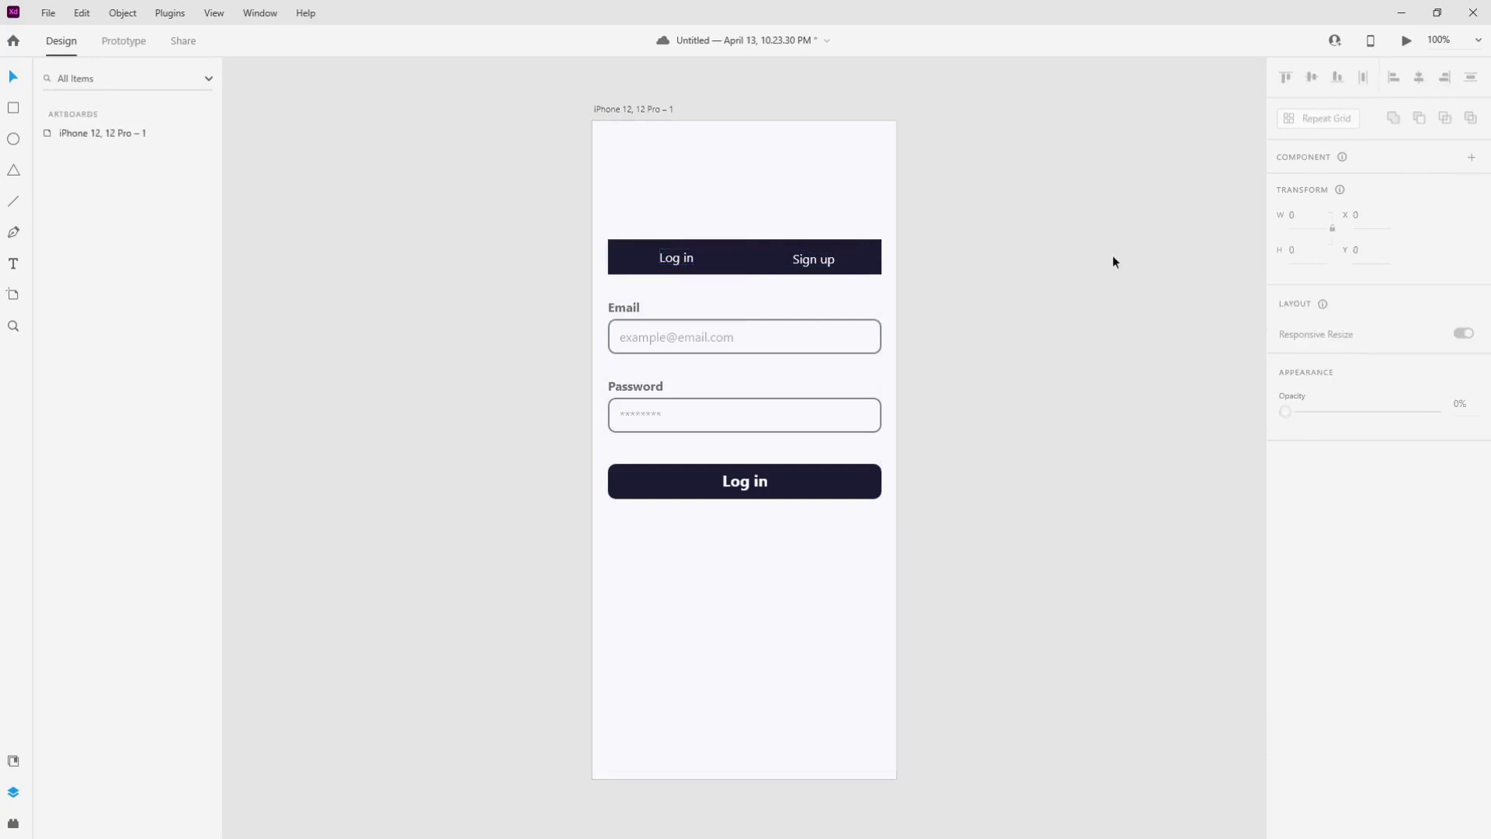
click(814, 260)
shift+click(872, 256)
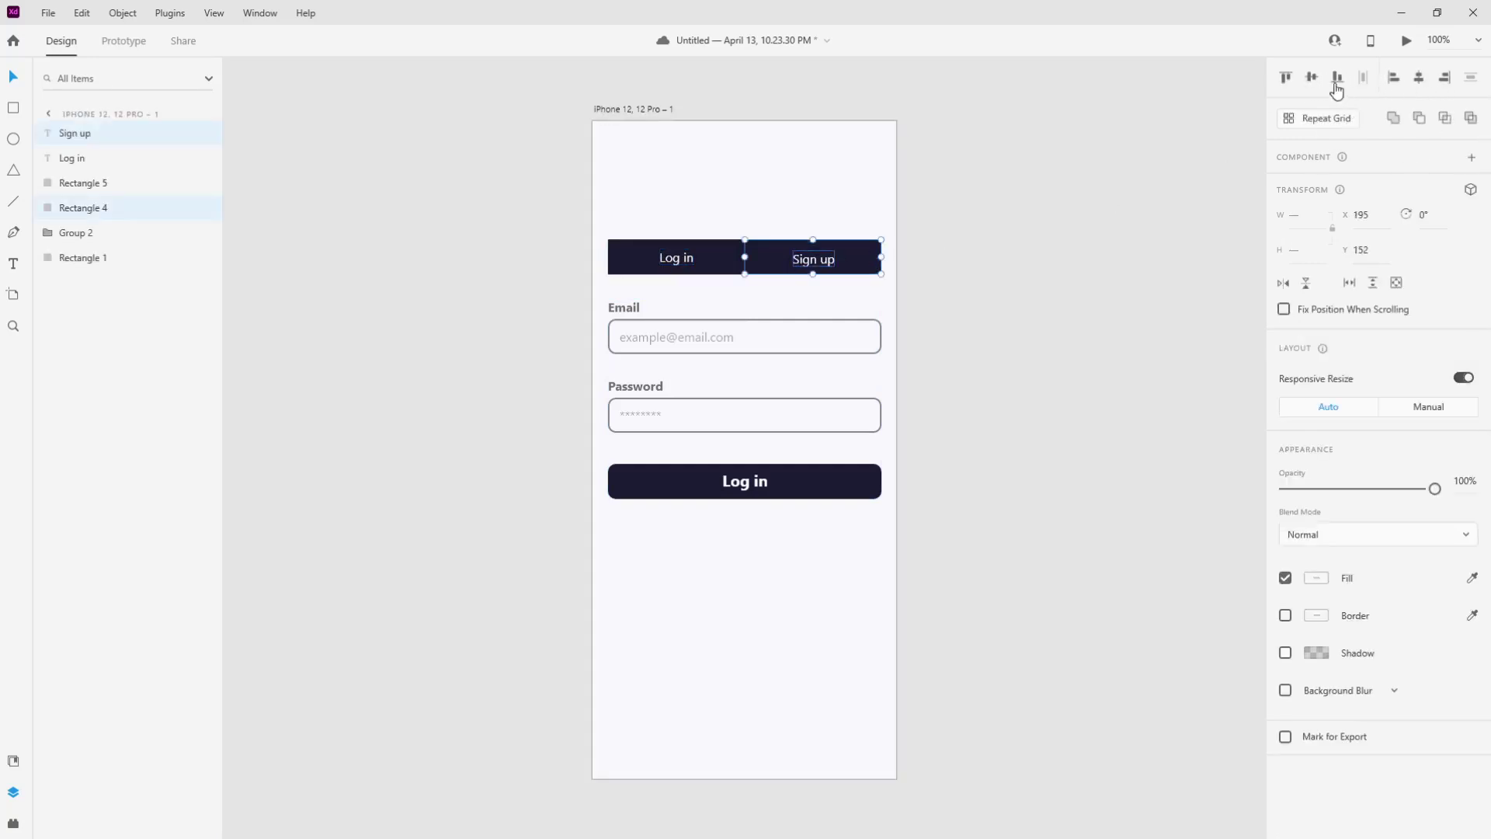
click(1311, 79)
click(1420, 78)
click(1067, 255)
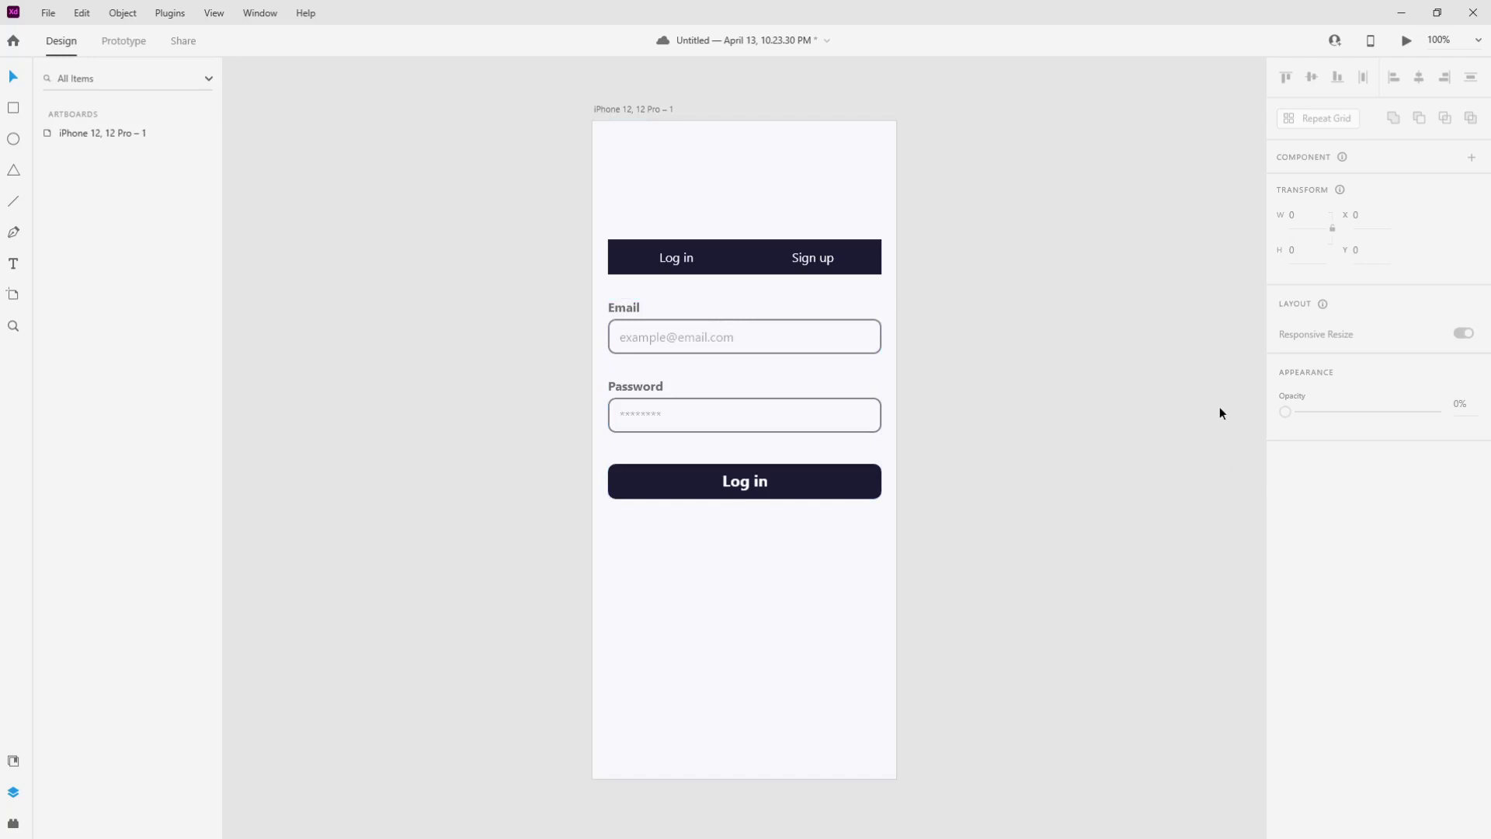
Lower the Sign up rectangle's fill opacity to 41% and save the document with Ctrl+S
click(874, 255)
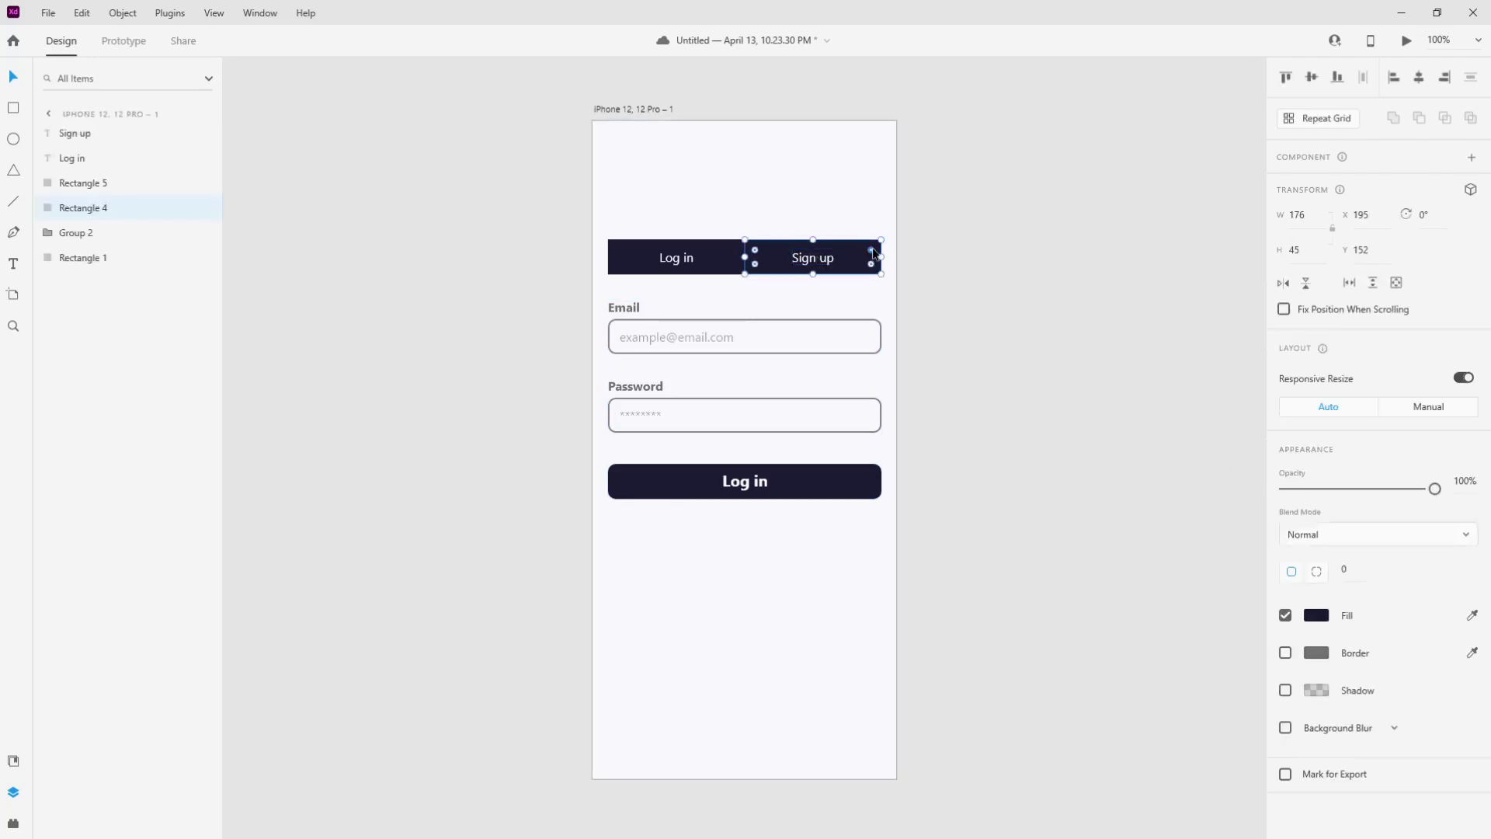
click(1317, 616)
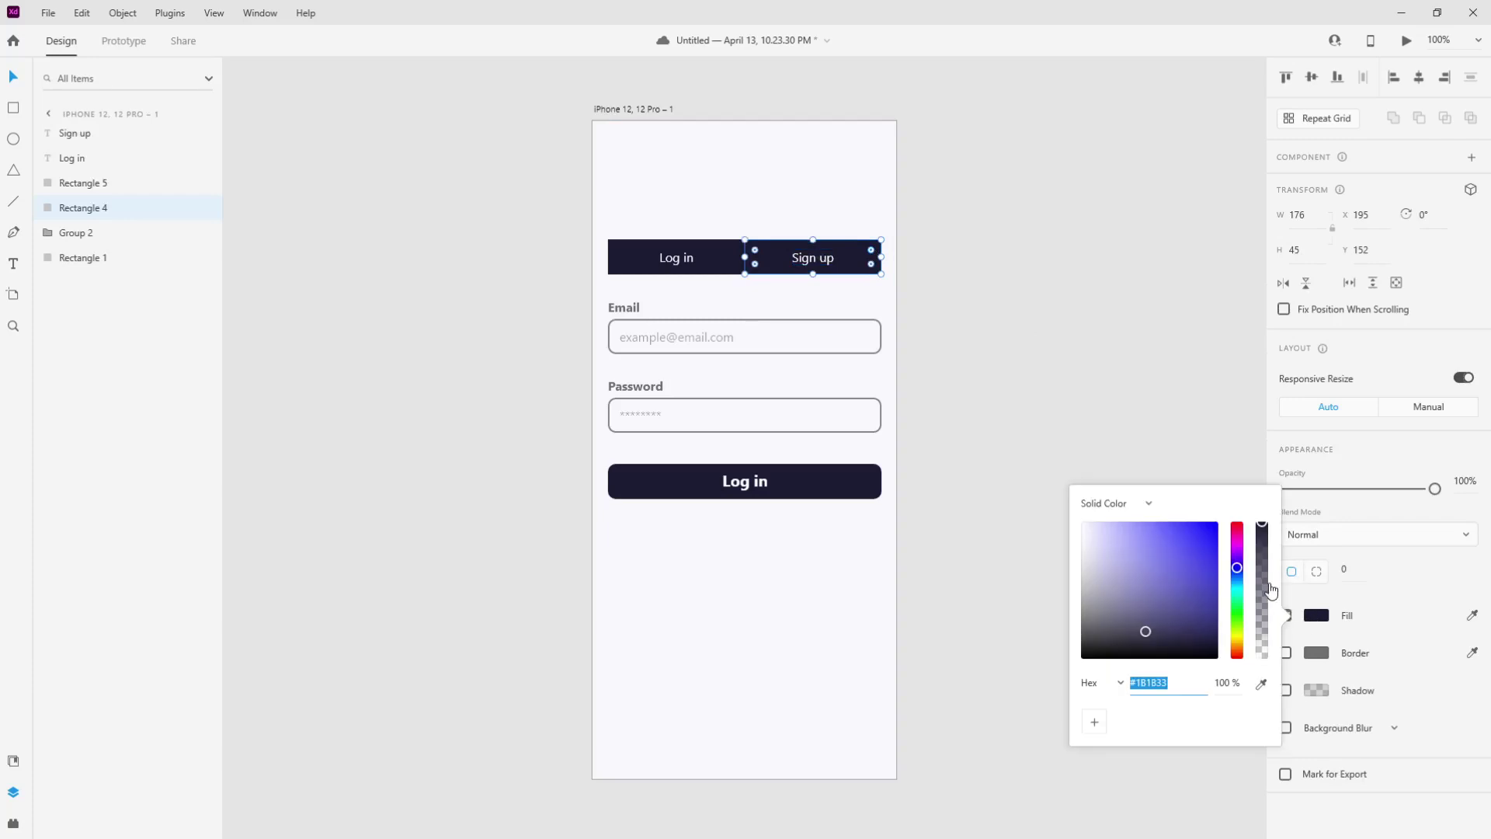
drag(1264, 531, 1266, 604)
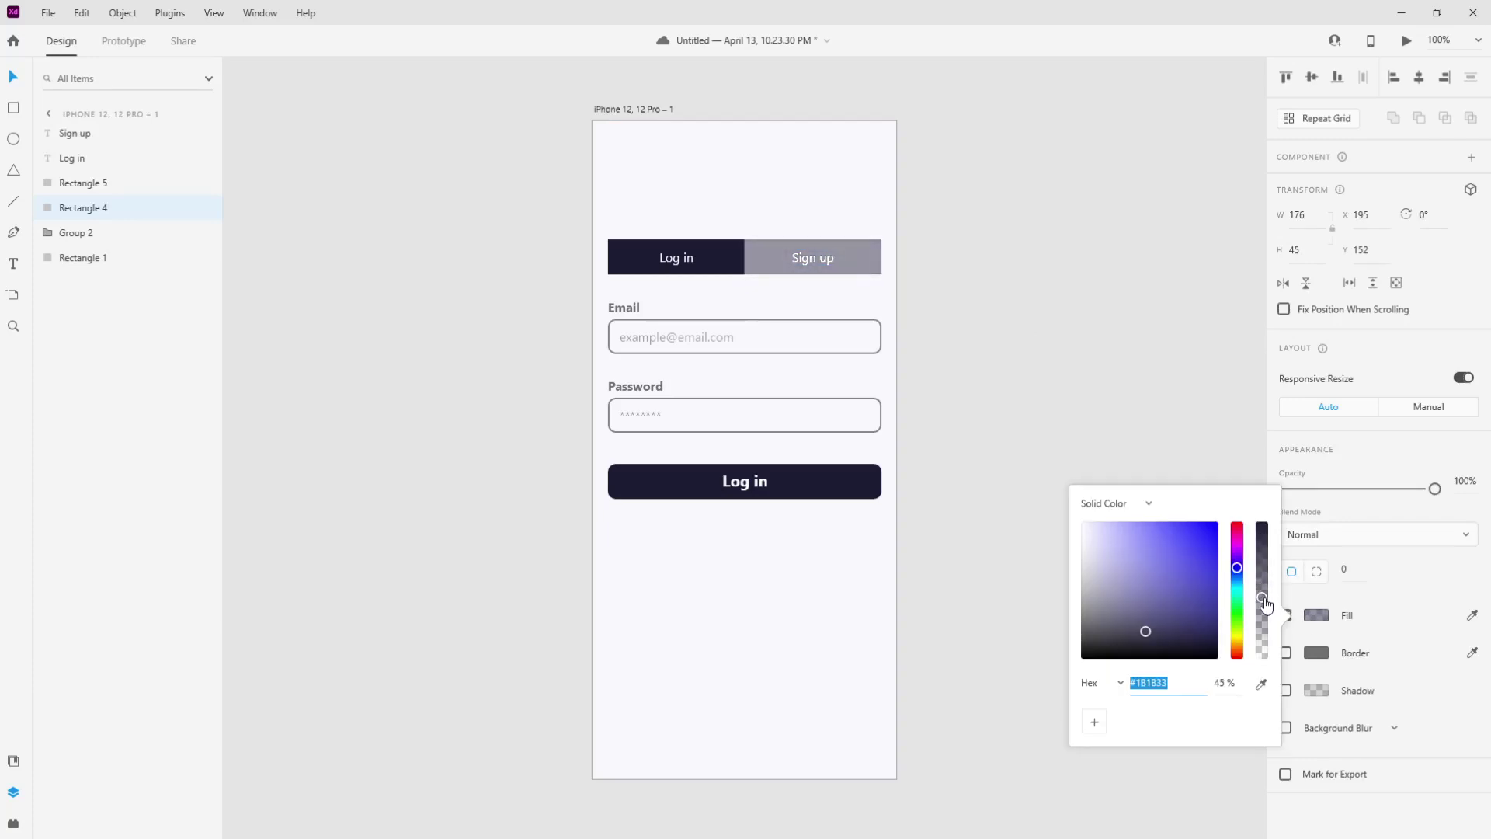
click(1222, 682)
text(4)
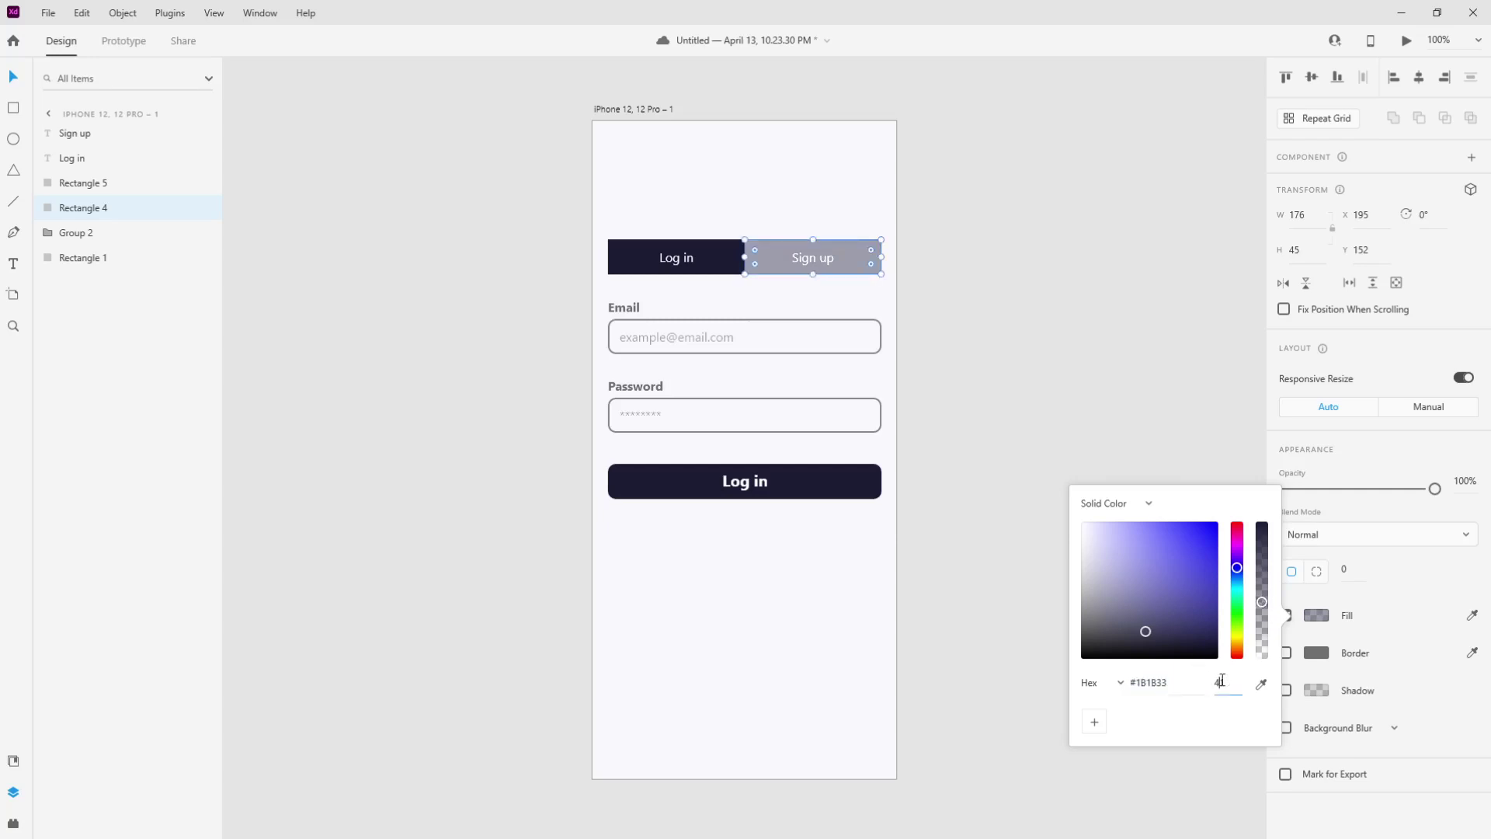
text(1)
key(Return)
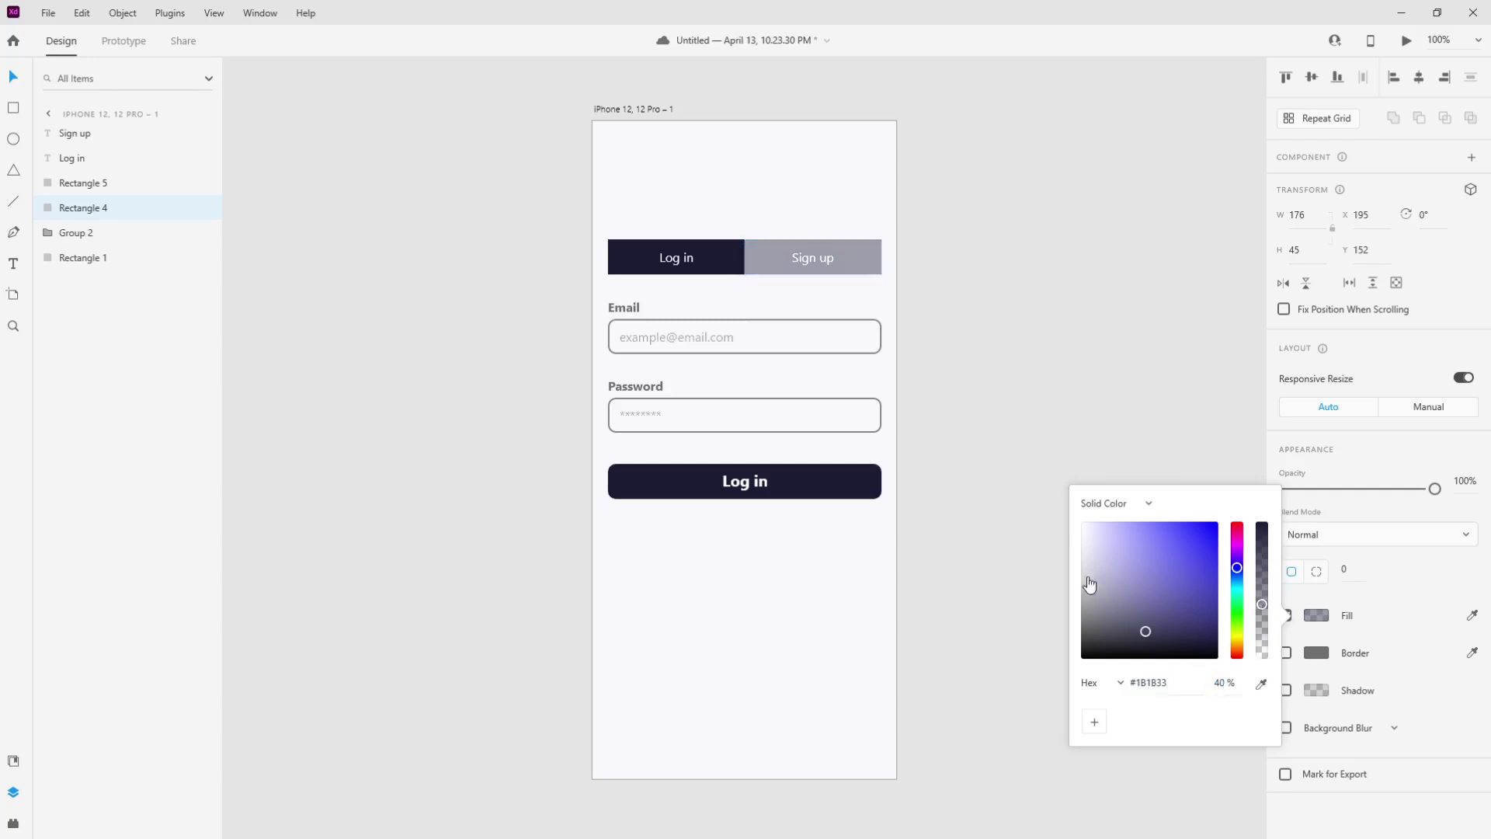
click(995, 340)
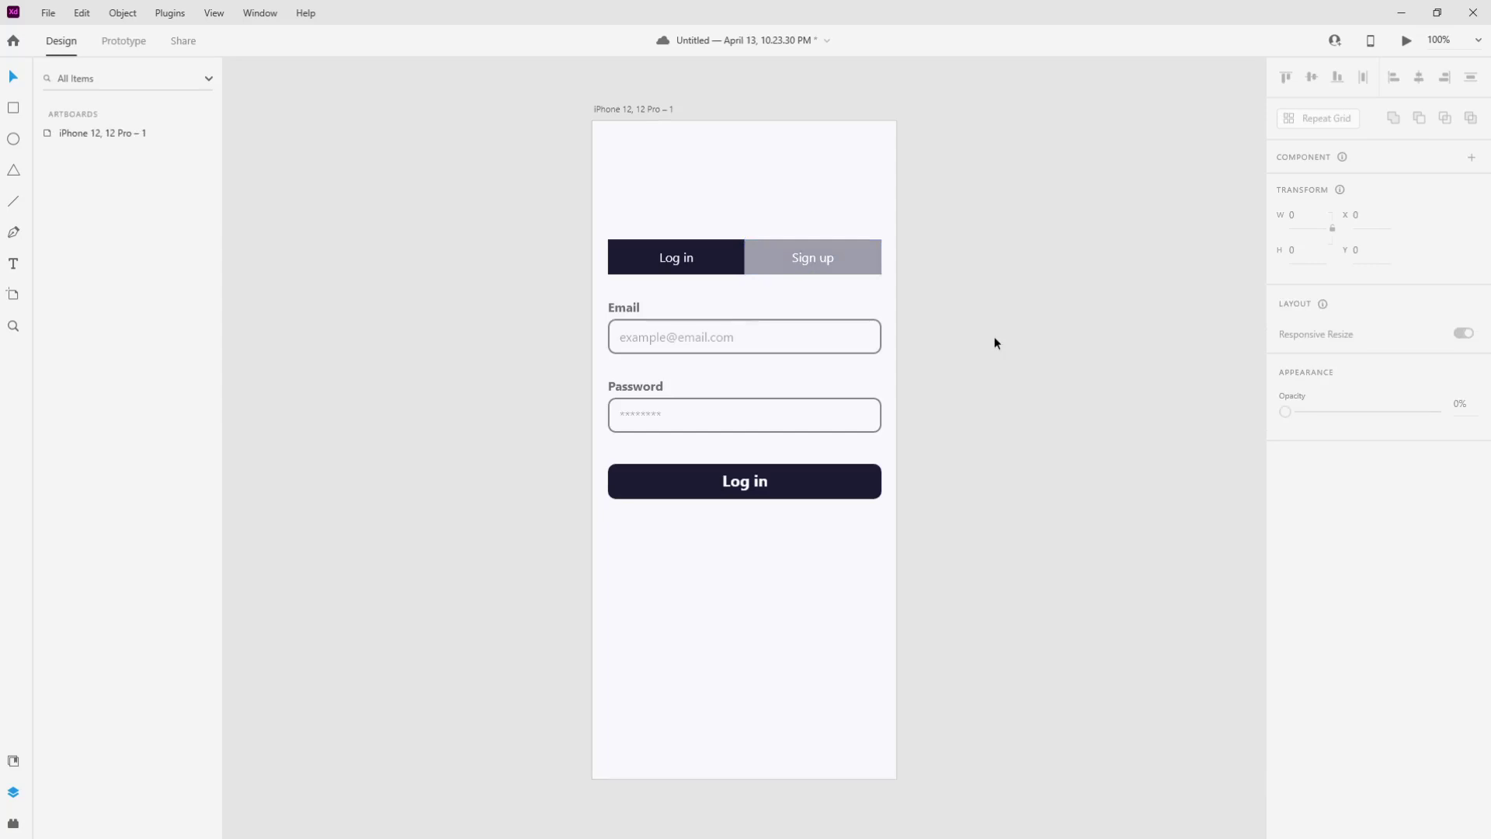
key(ctrl+s)
Round the Sign up tab's top-right and bottom-right corners to radius 10
click(848, 270)
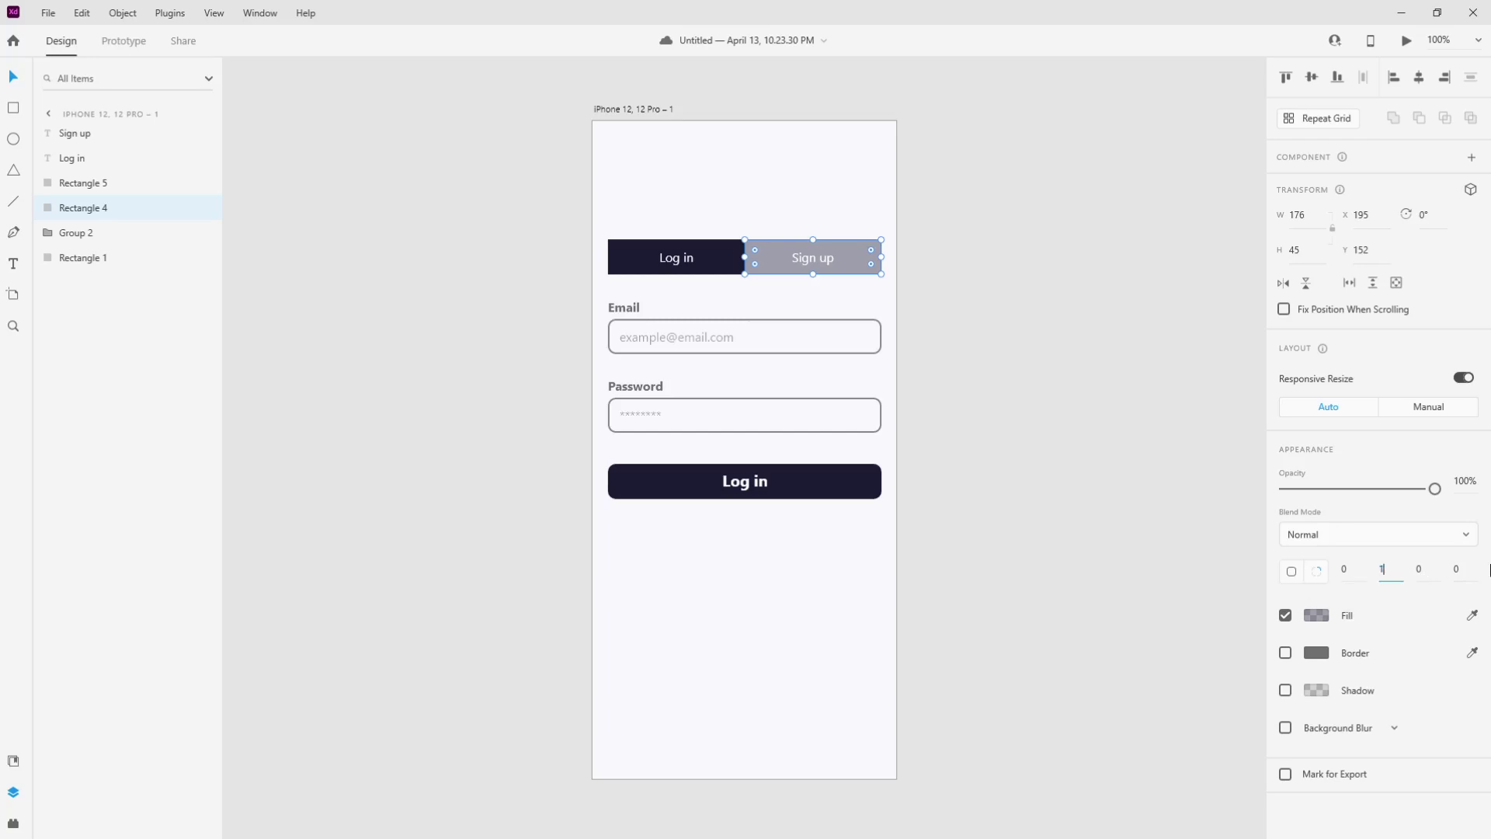
click(1427, 581)
text(10)
key(Return)
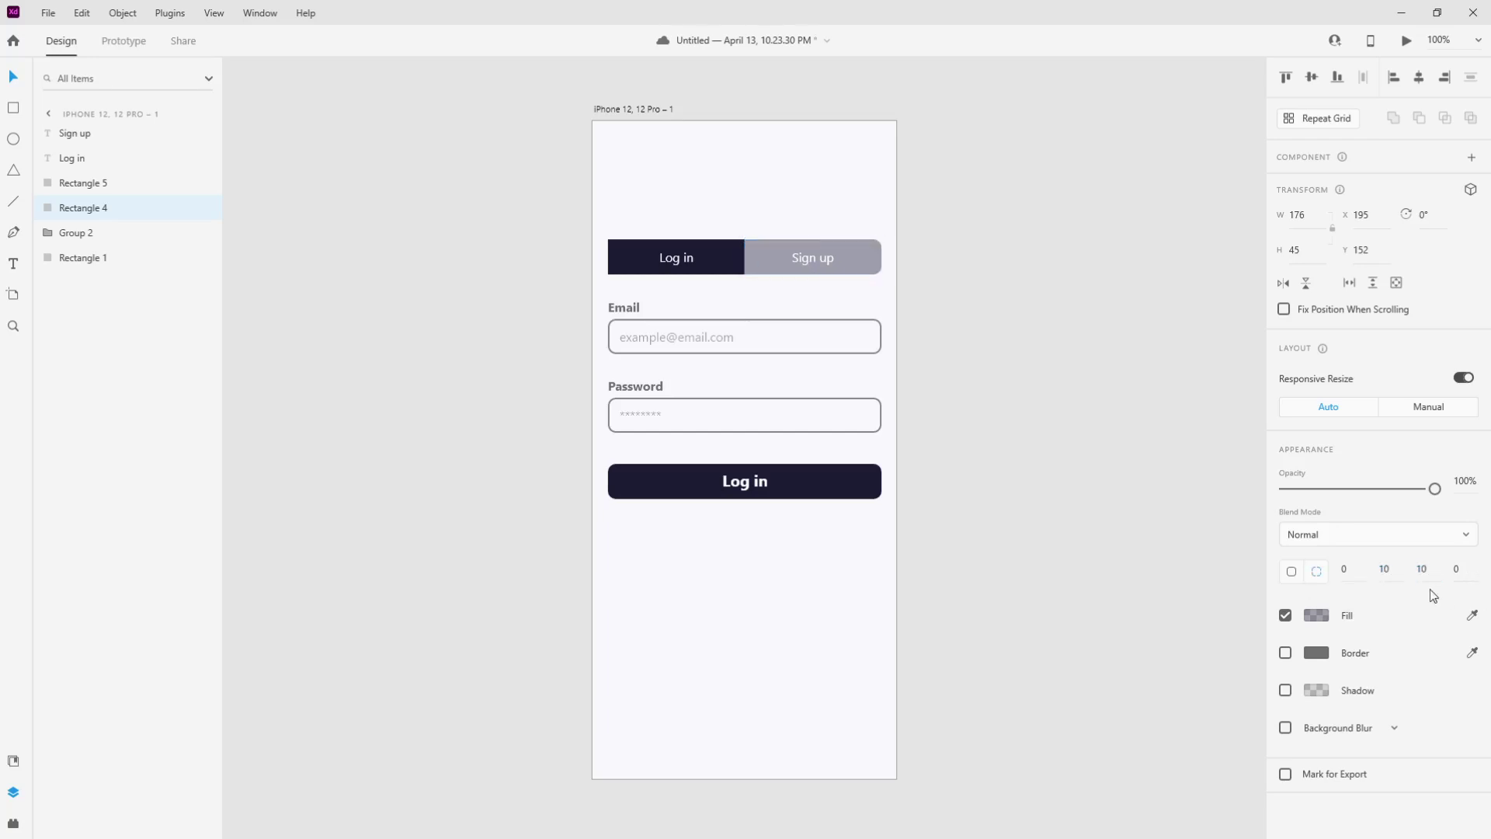
click(1136, 583)
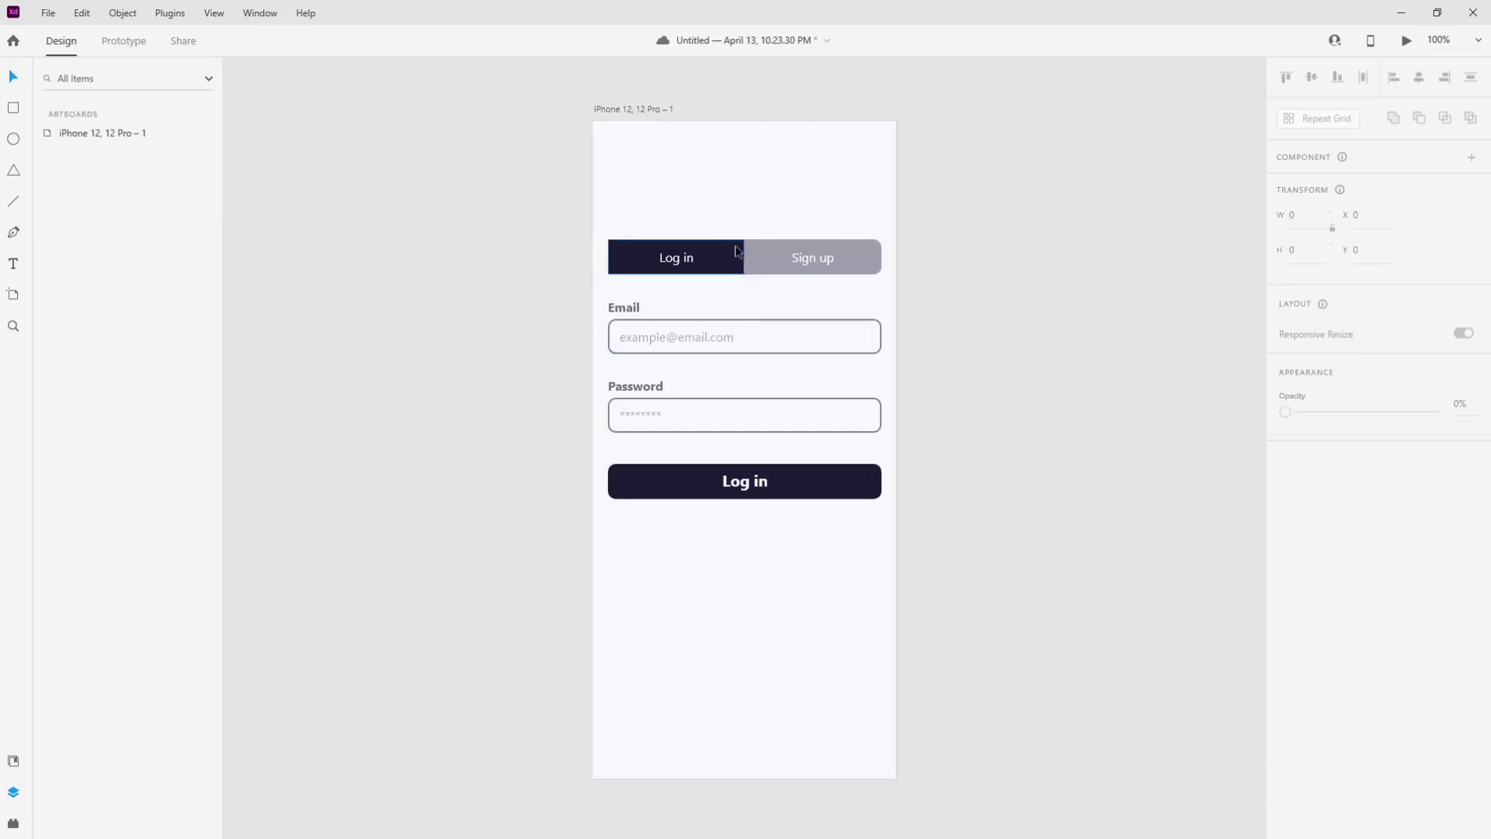
Round the Log in tab's top-left and bottom-left corners to radius 10 with per-corner radius
click(684, 270)
click(1318, 572)
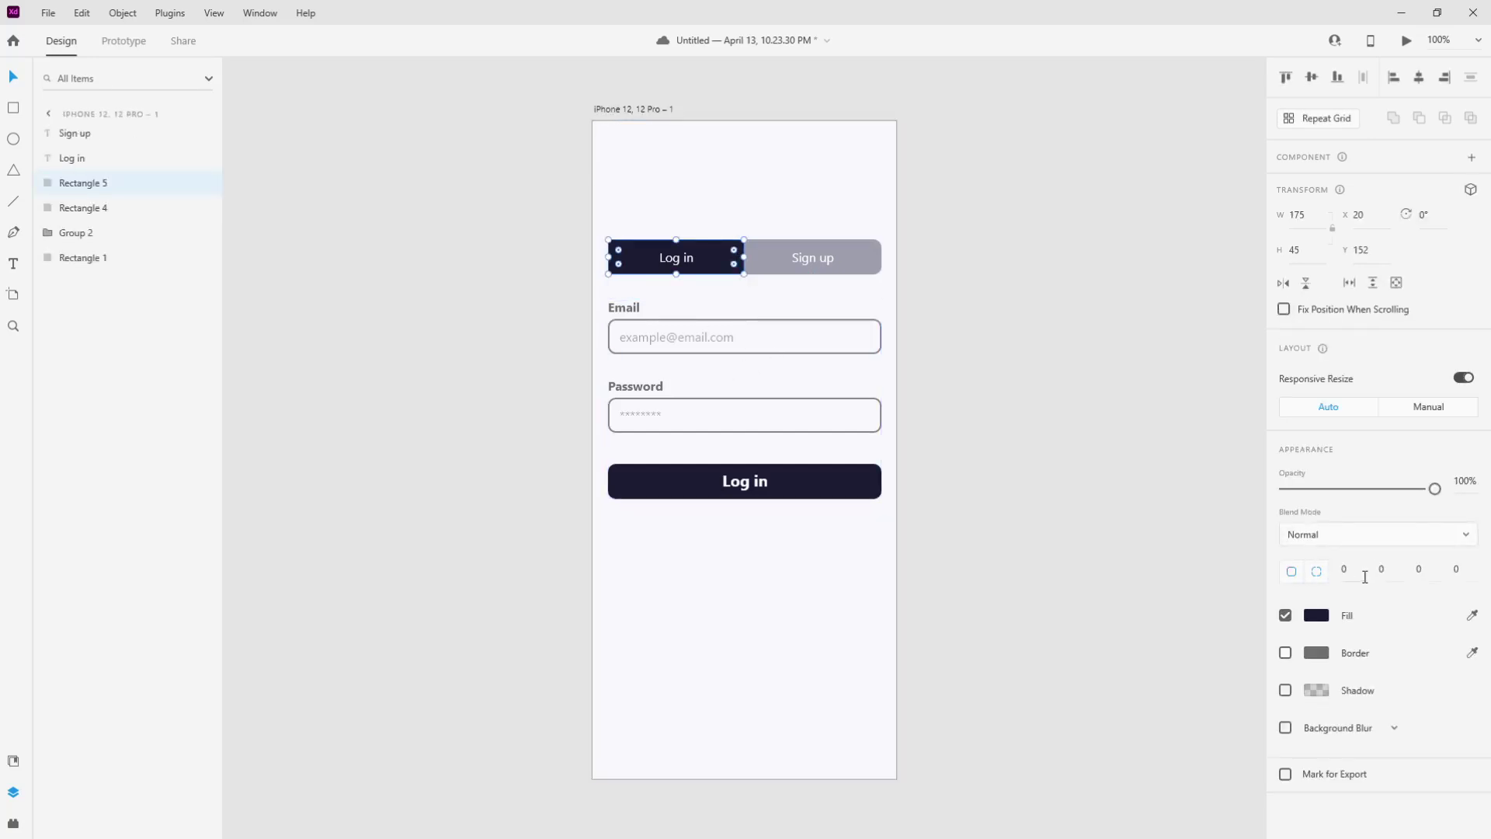
click(1346, 571)
click(1458, 569)
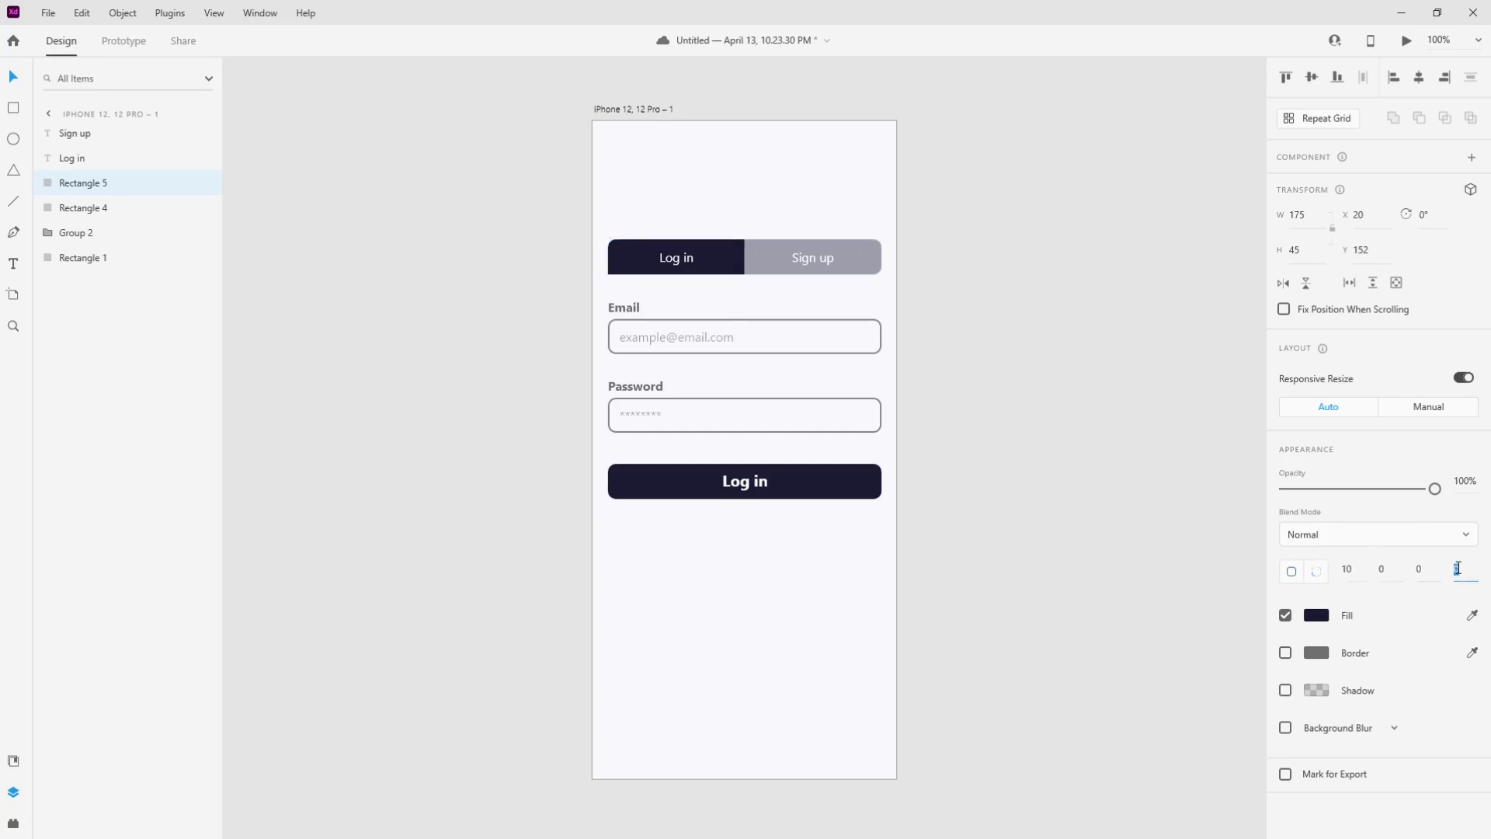
click(978, 400)
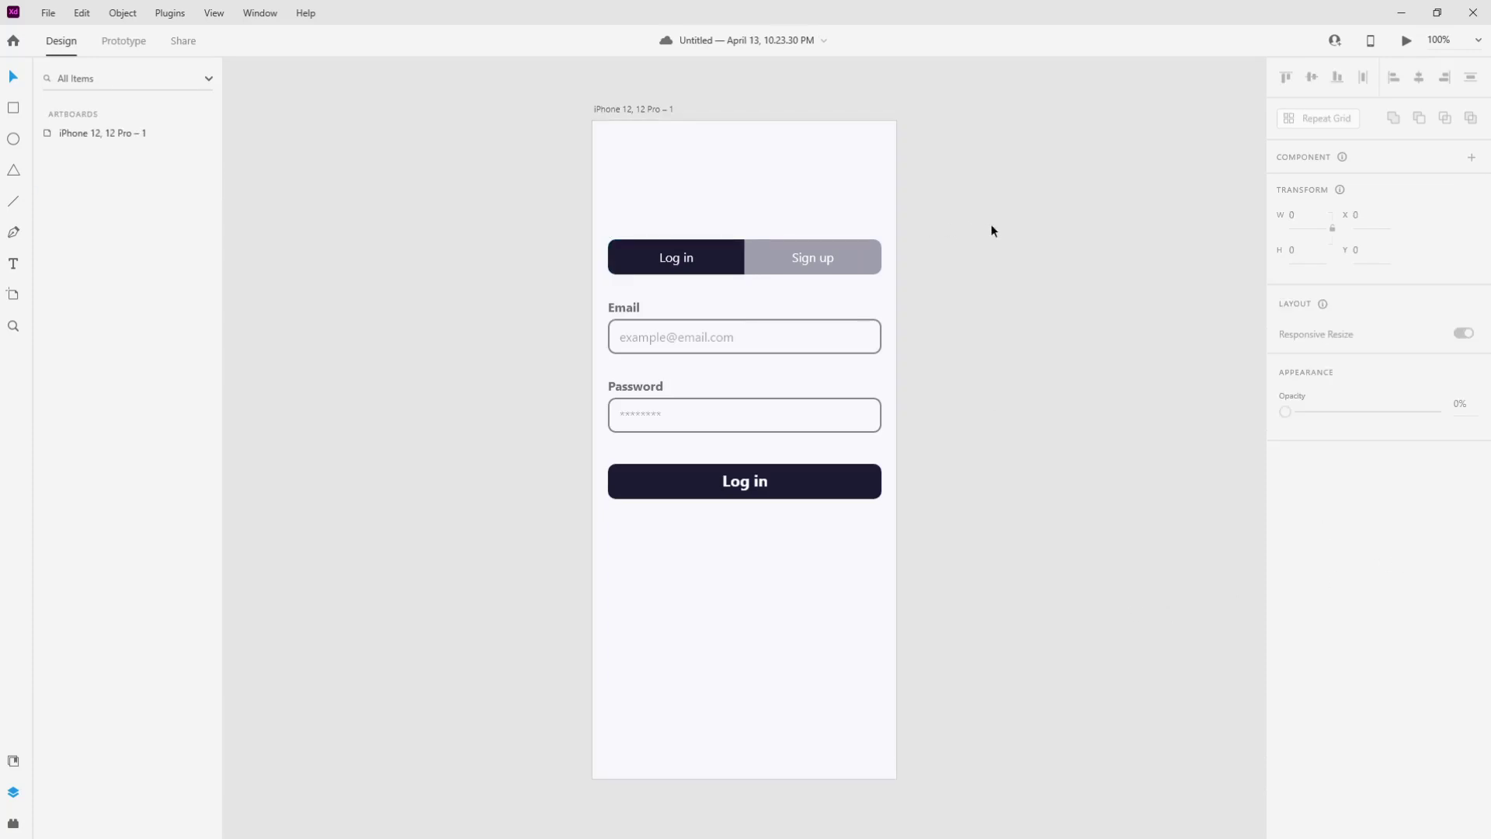
drag(991, 224, 576, 273)
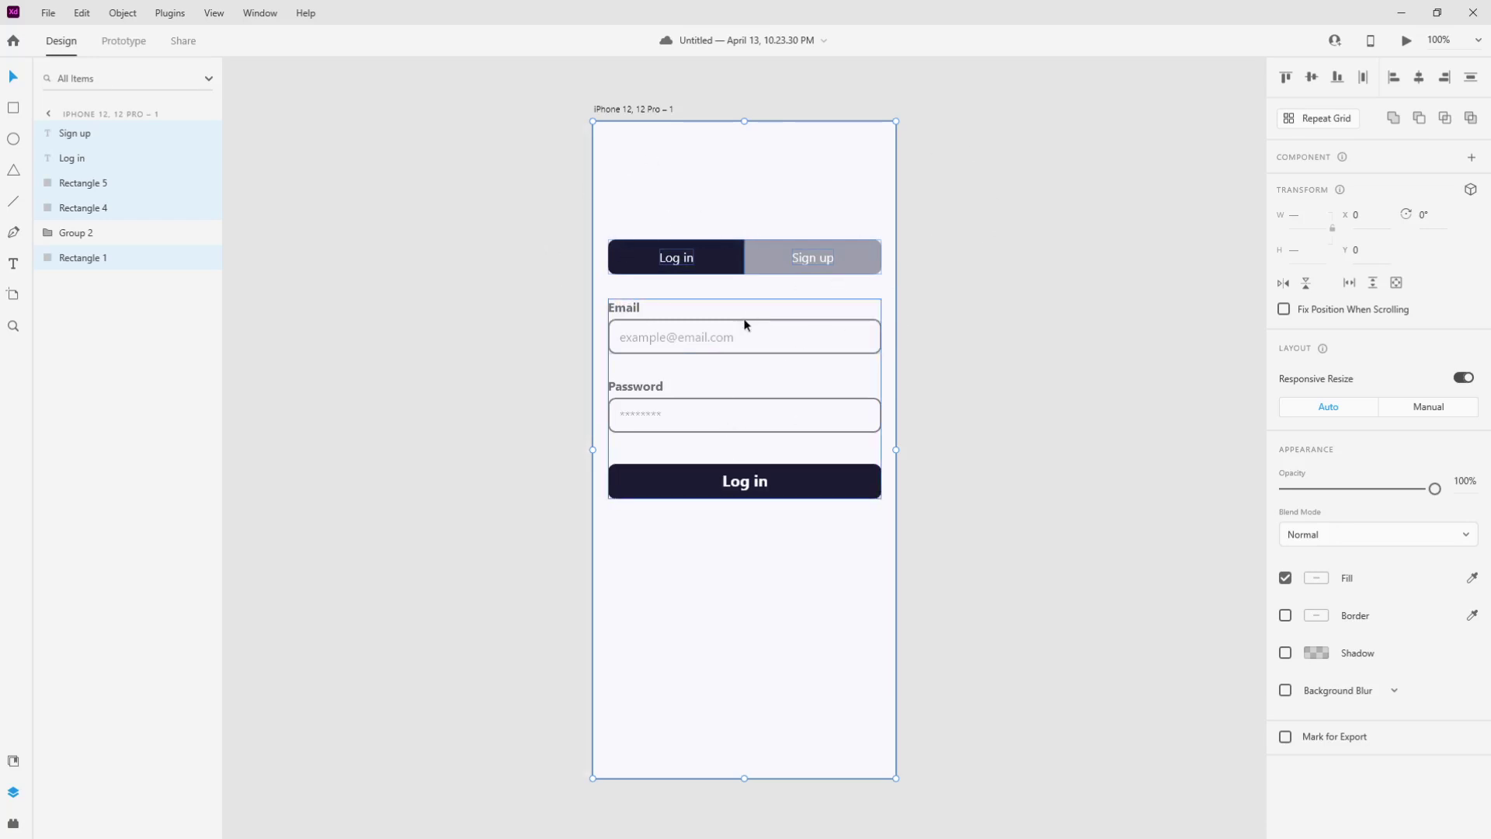
Ungroup the login form and group the four tab bar layers together
click(935, 260)
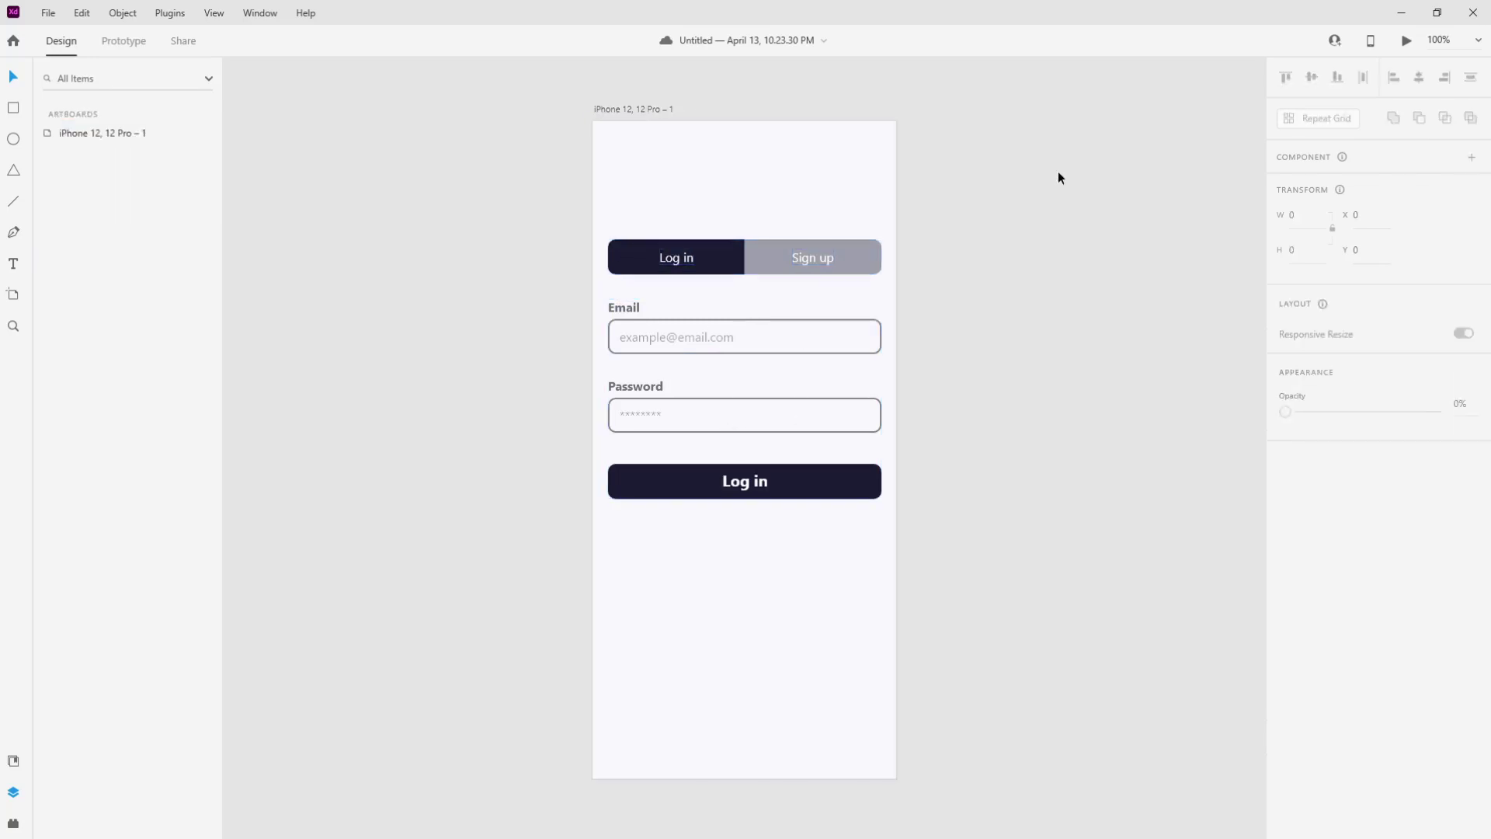
drag(1059, 174, 684, 309)
click(990, 352)
click(776, 353)
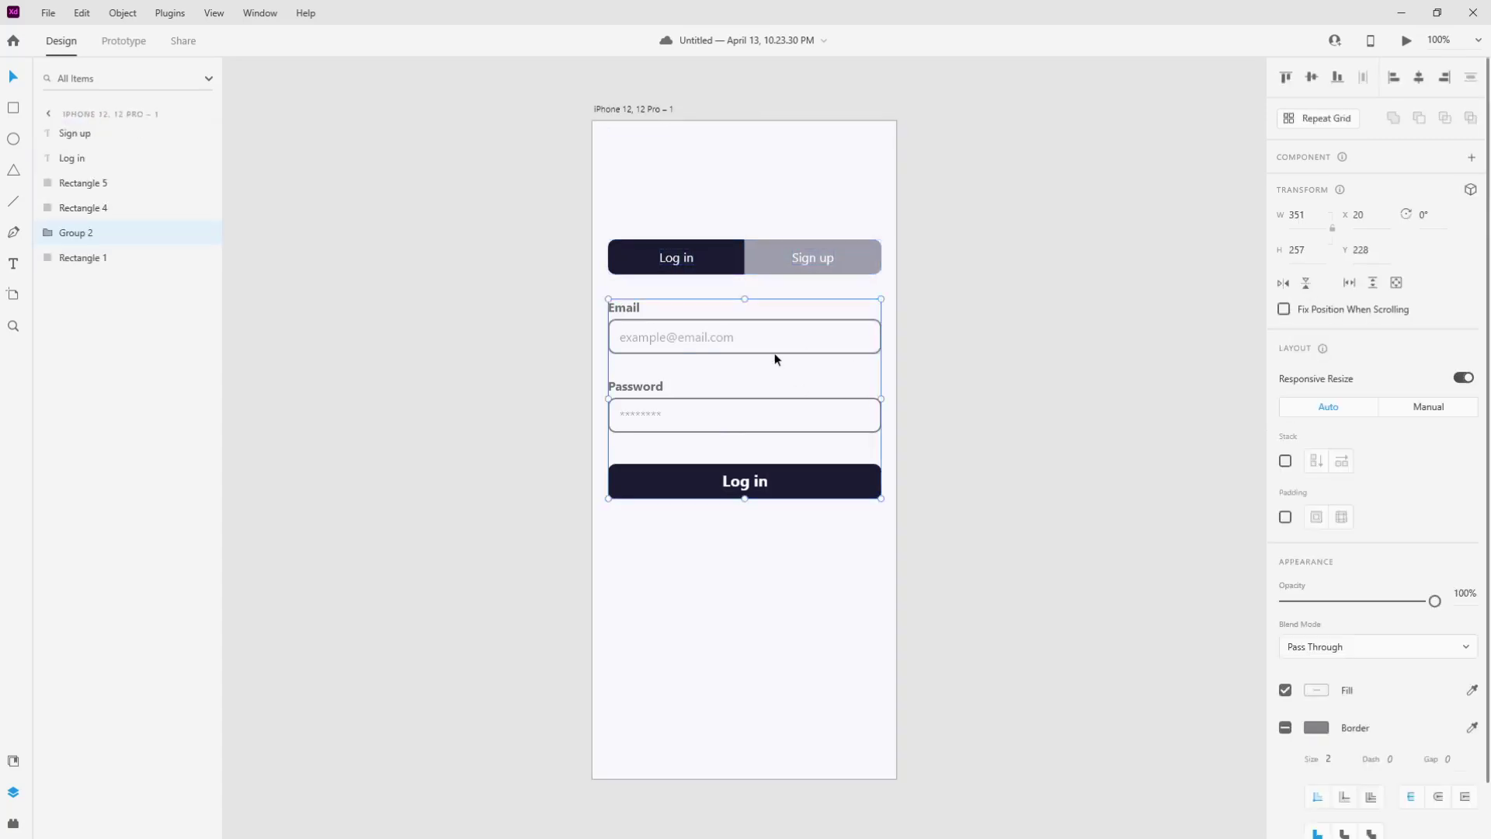
right_click(775, 352)
click(835, 236)
click(1057, 205)
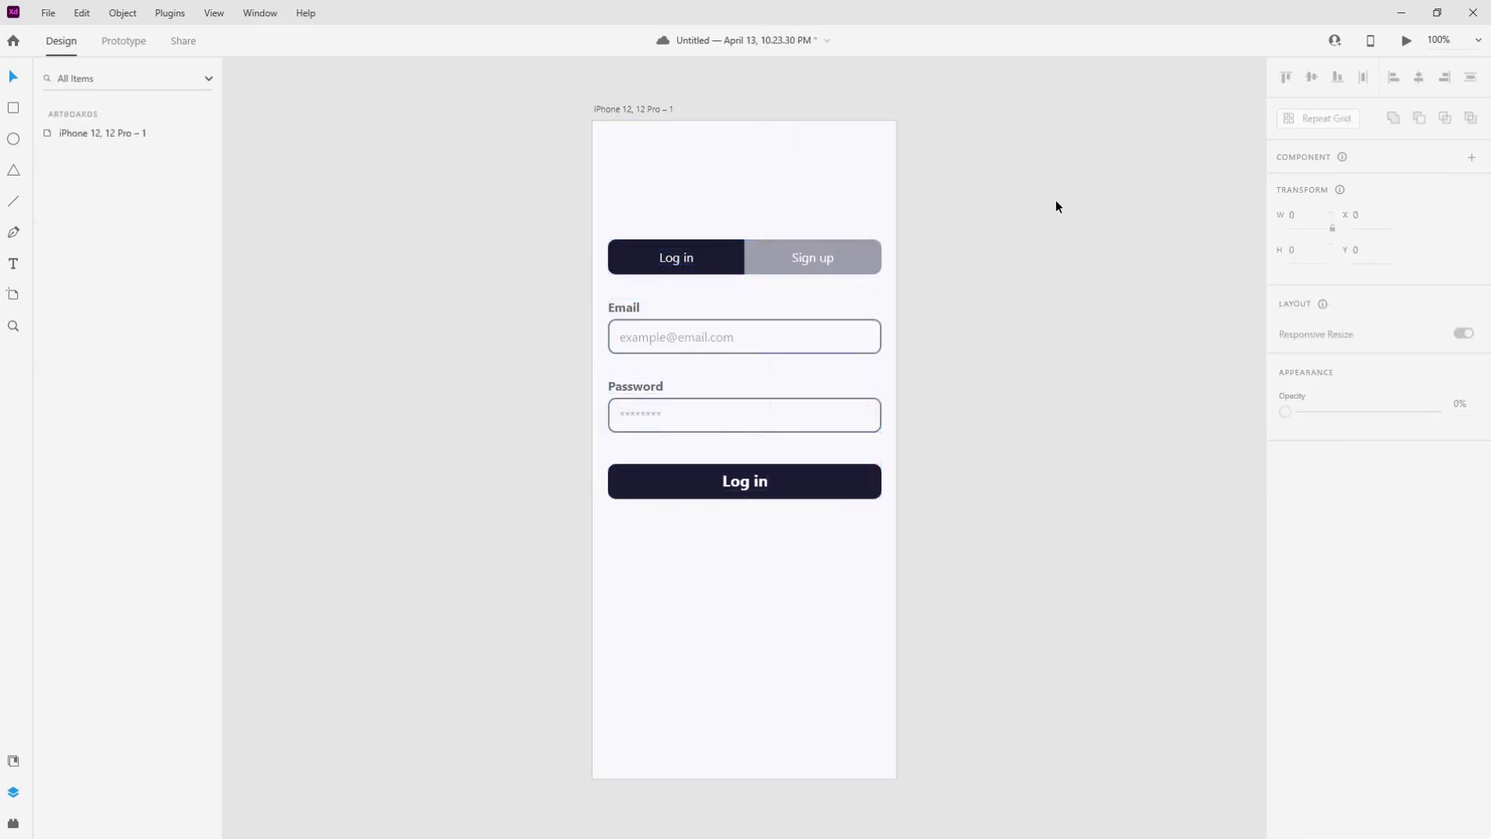
drag(1055, 202, 597, 293)
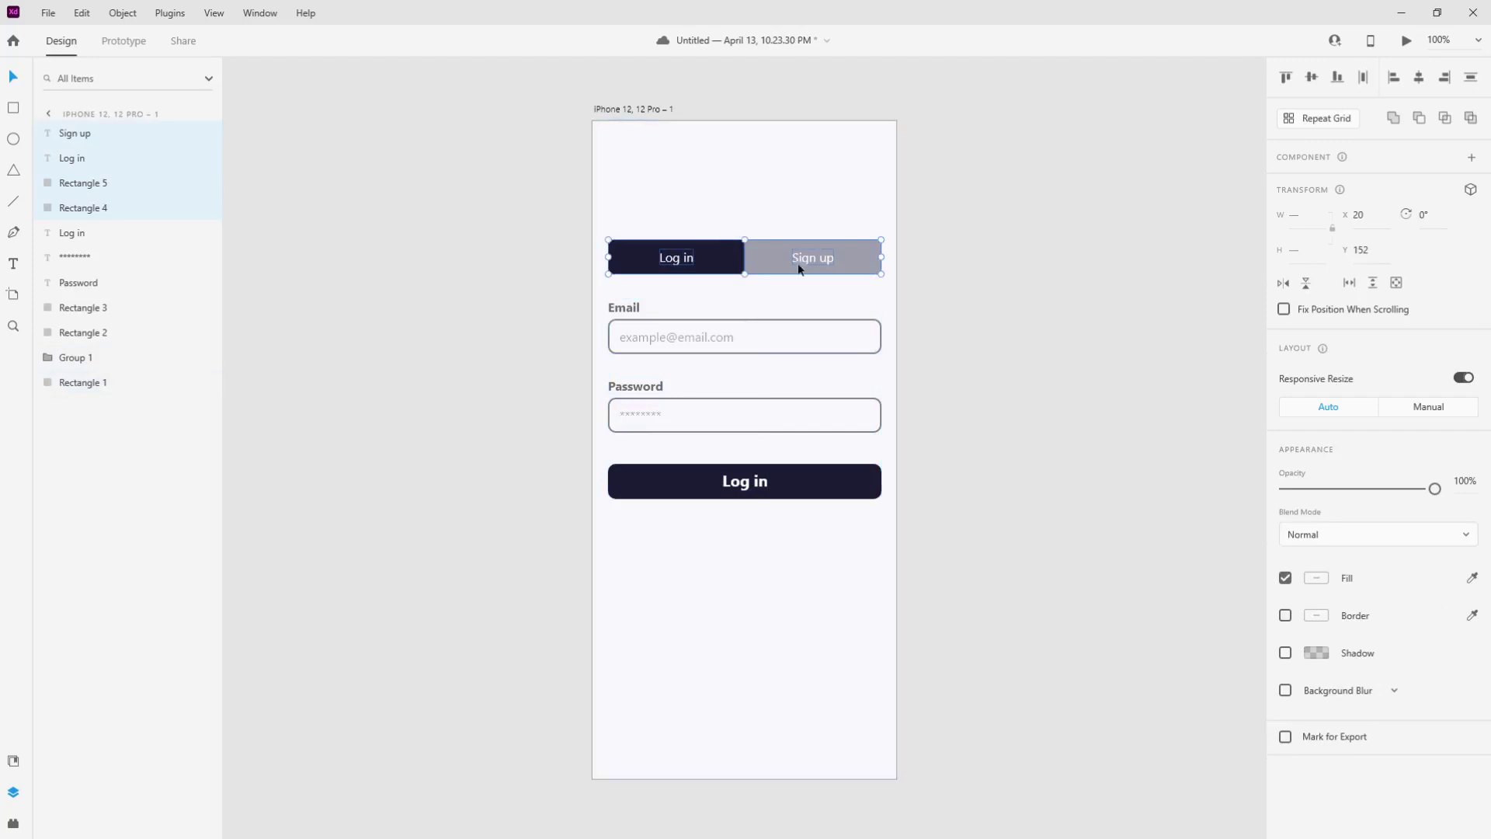
key(ctrl+g)
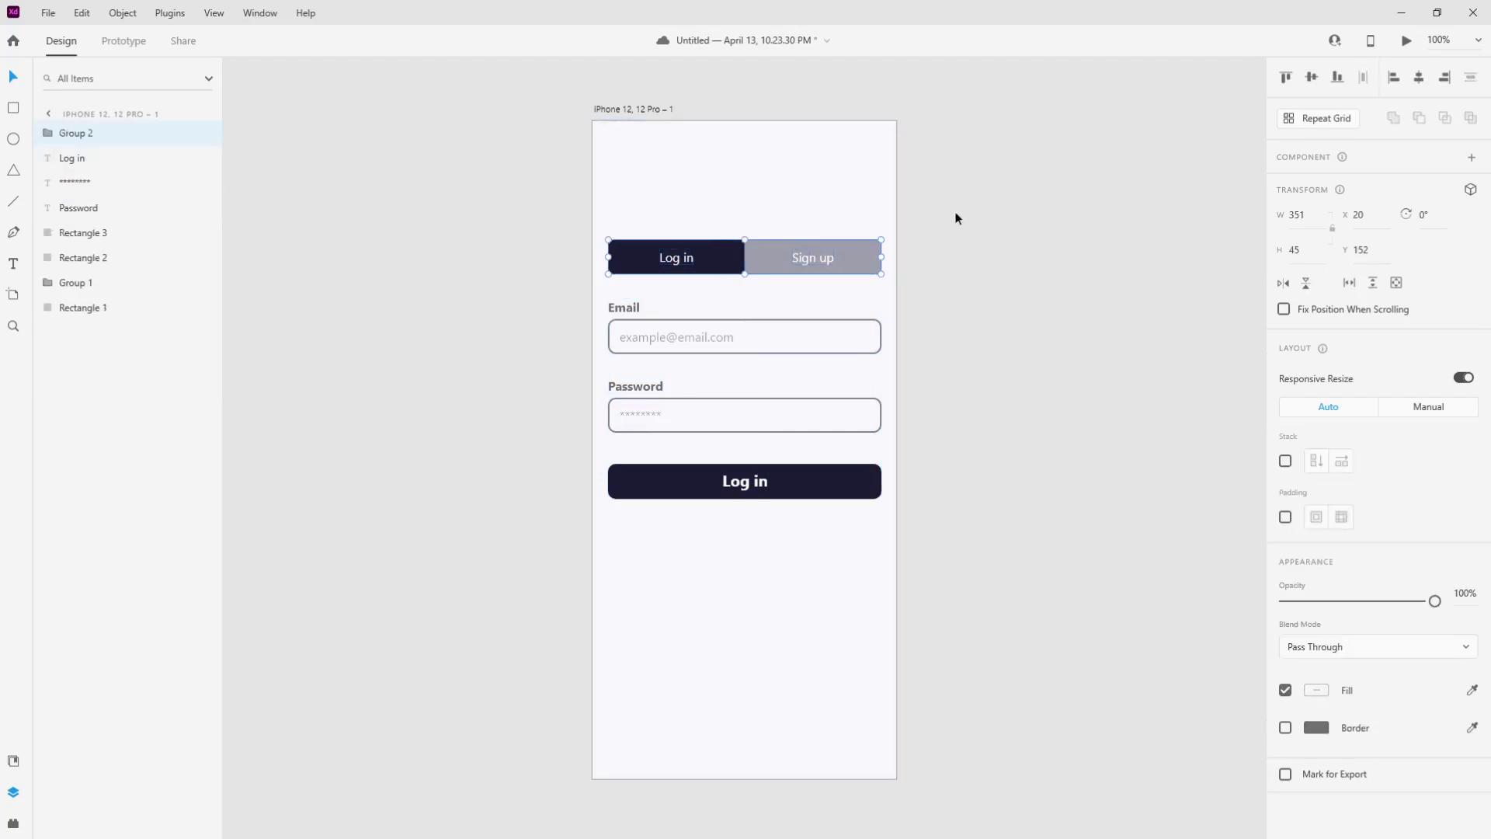
click(957, 216)
click(799, 260)
key(Escape)
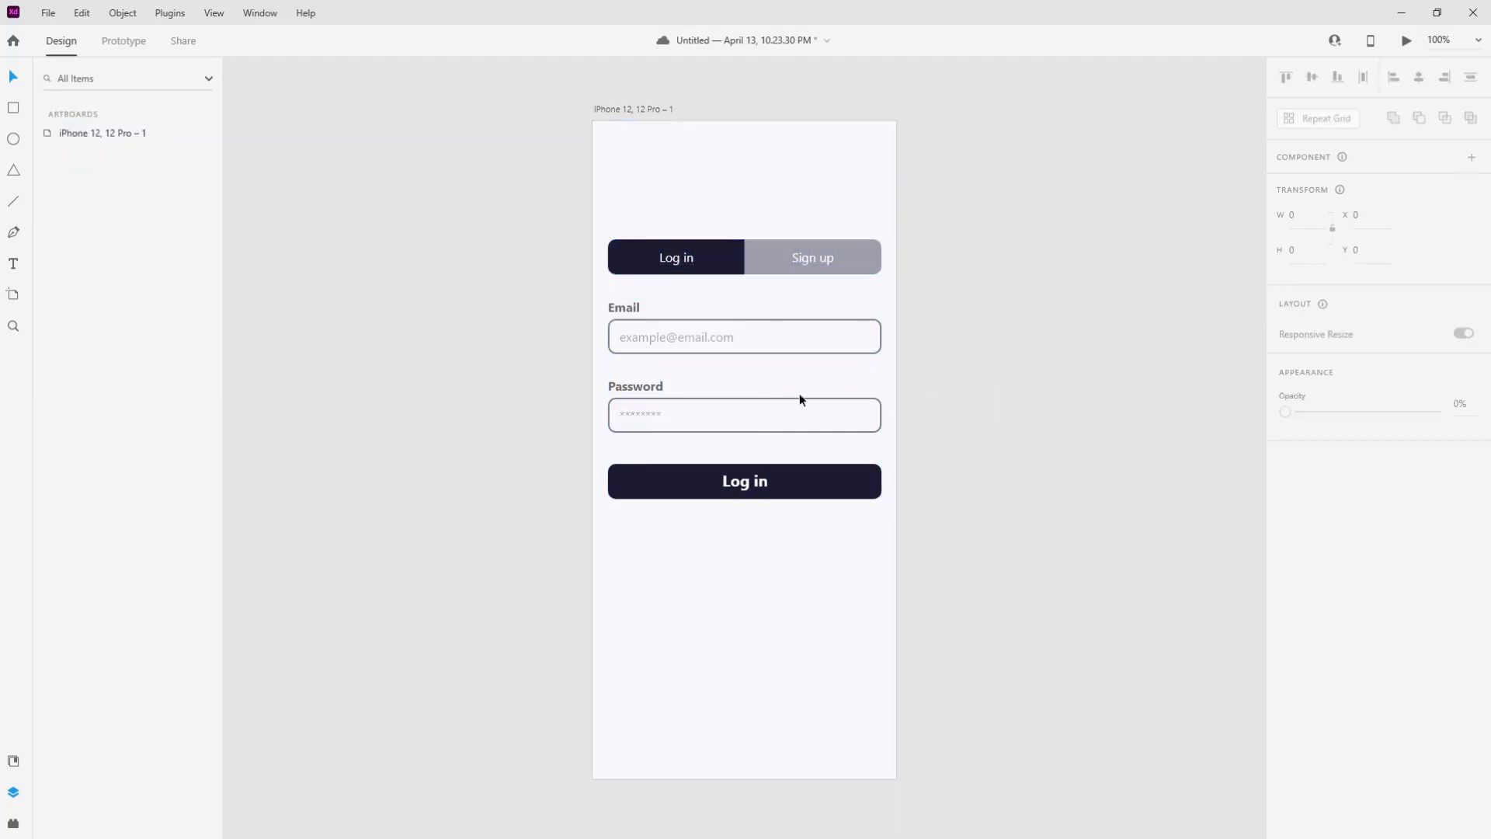
Group the Password label, field and placeholder text into one group
click(709, 395)
click(707, 399)
click(983, 393)
drag(1004, 374, 615, 420)
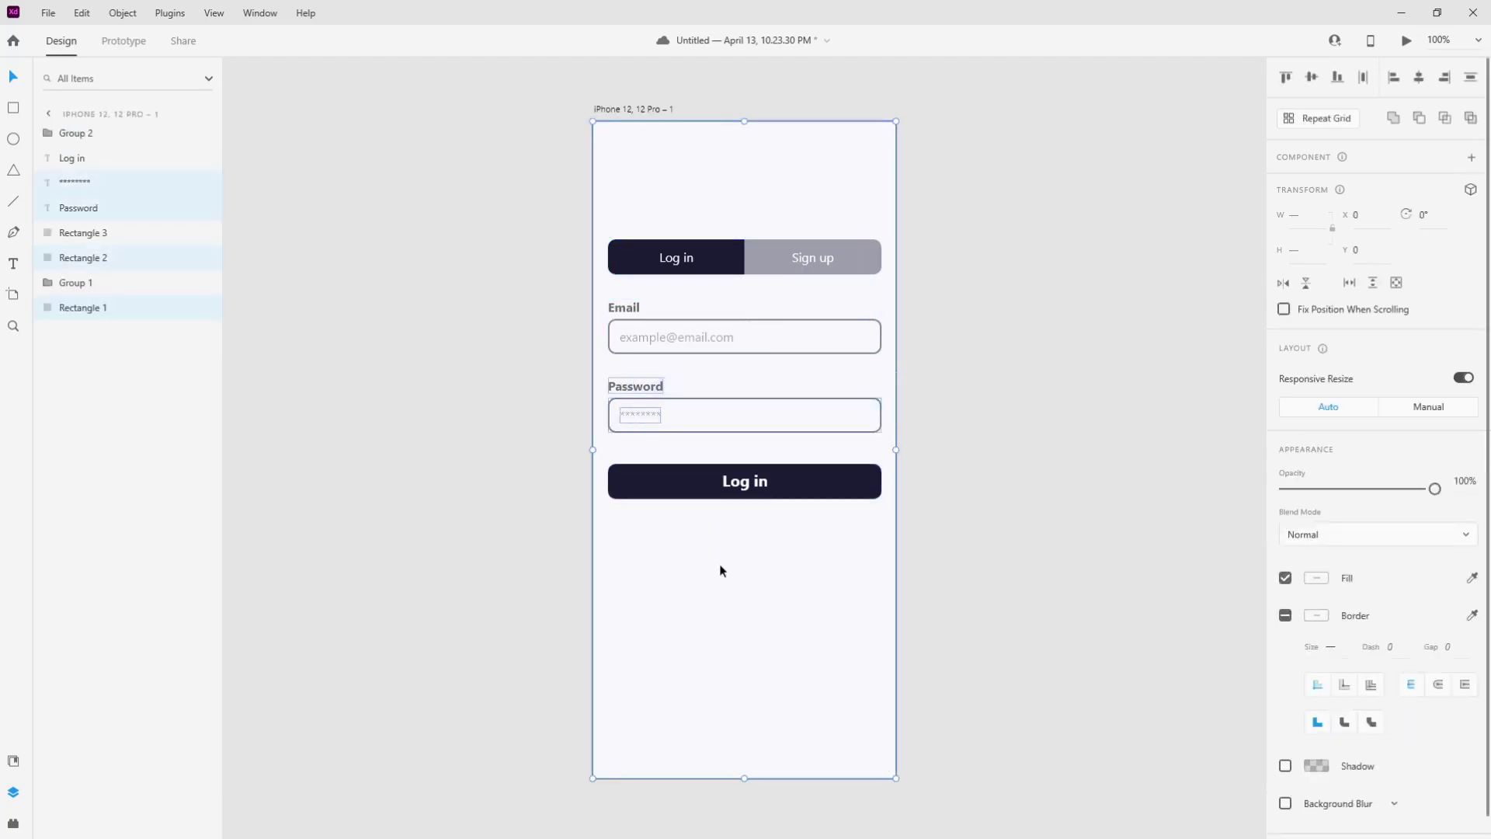
key(ctrl+g)
Group the Log in button's label and background rectangle
click(777, 542)
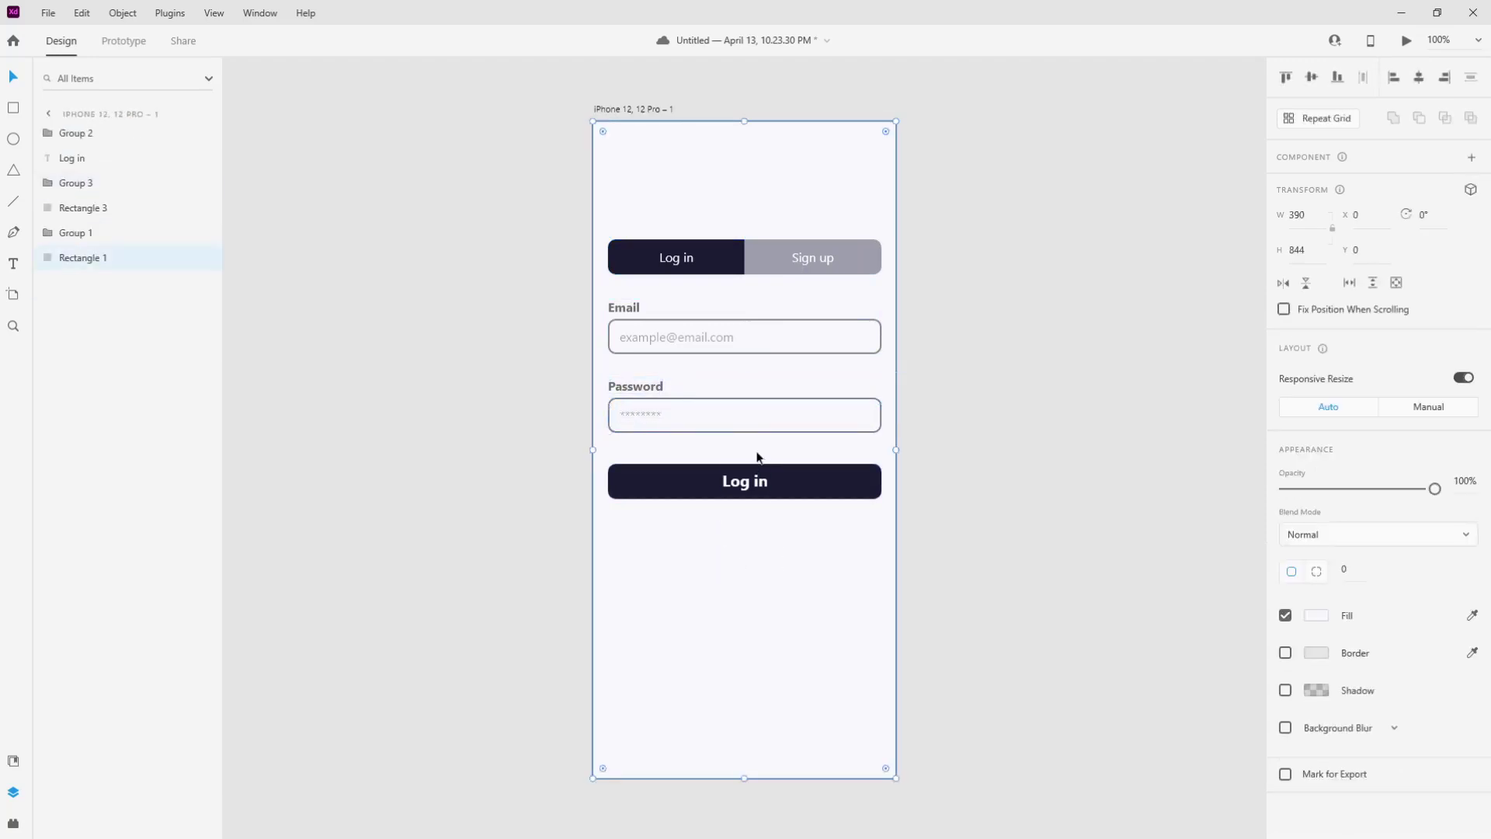
click(757, 481)
click(939, 484)
click(732, 523)
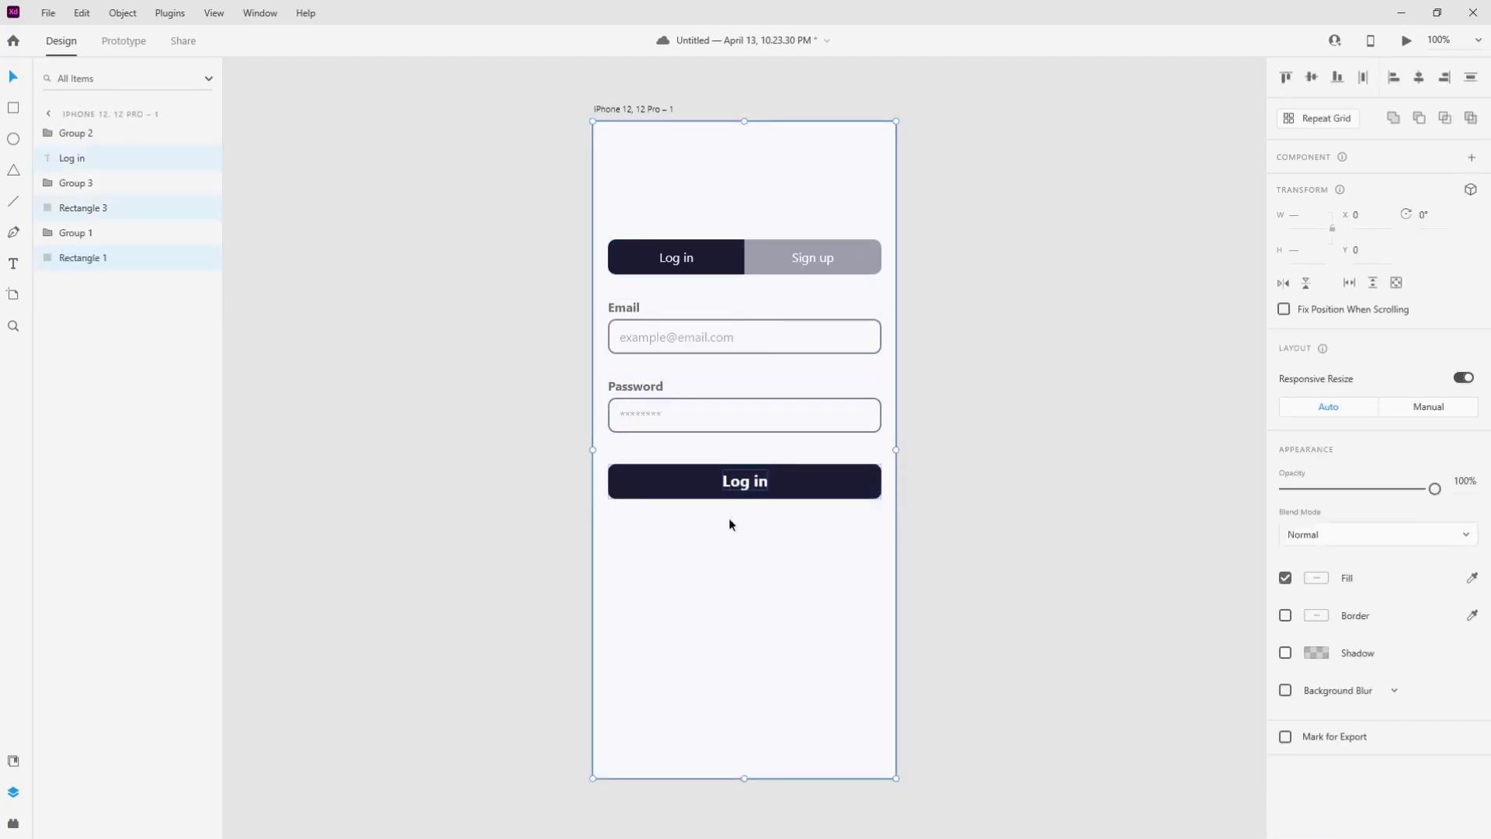
click(757, 491)
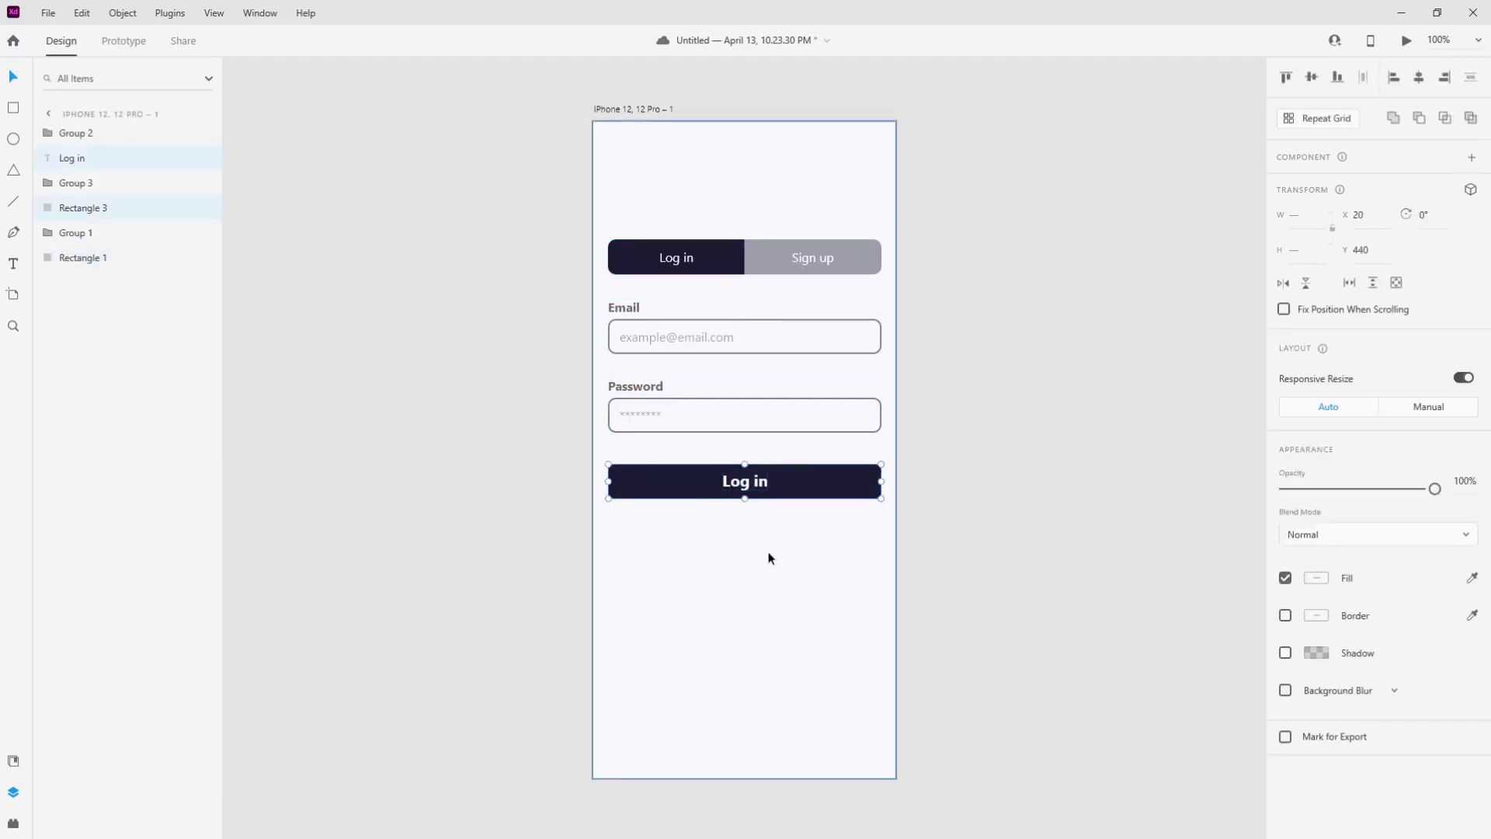
key(ctrl+g)
click(991, 510)
click(808, 484)
click(925, 487)
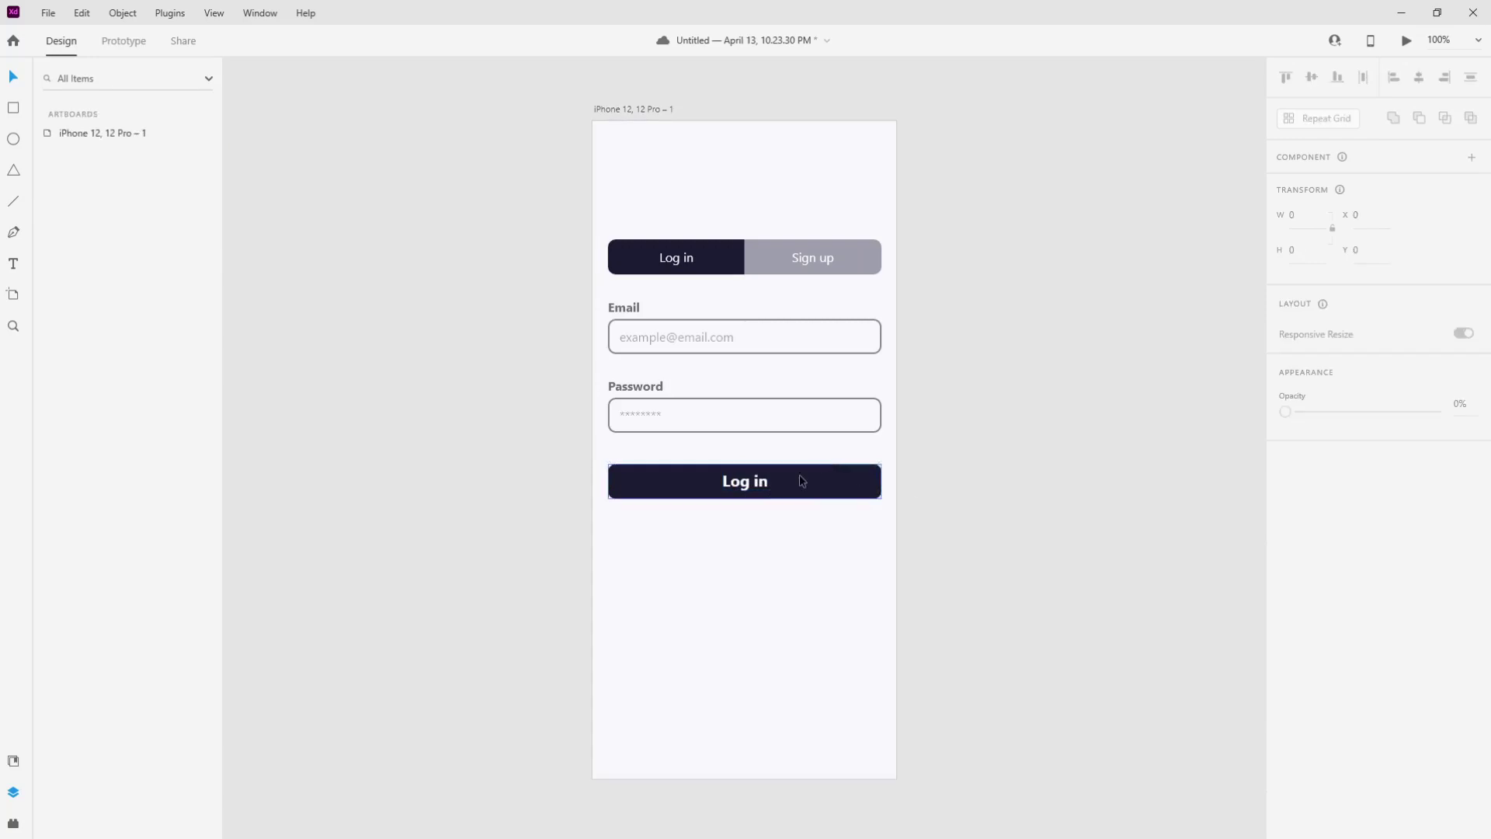
Nudge the tab bar up slightly, then combine the four form groups into one group
click(785, 254)
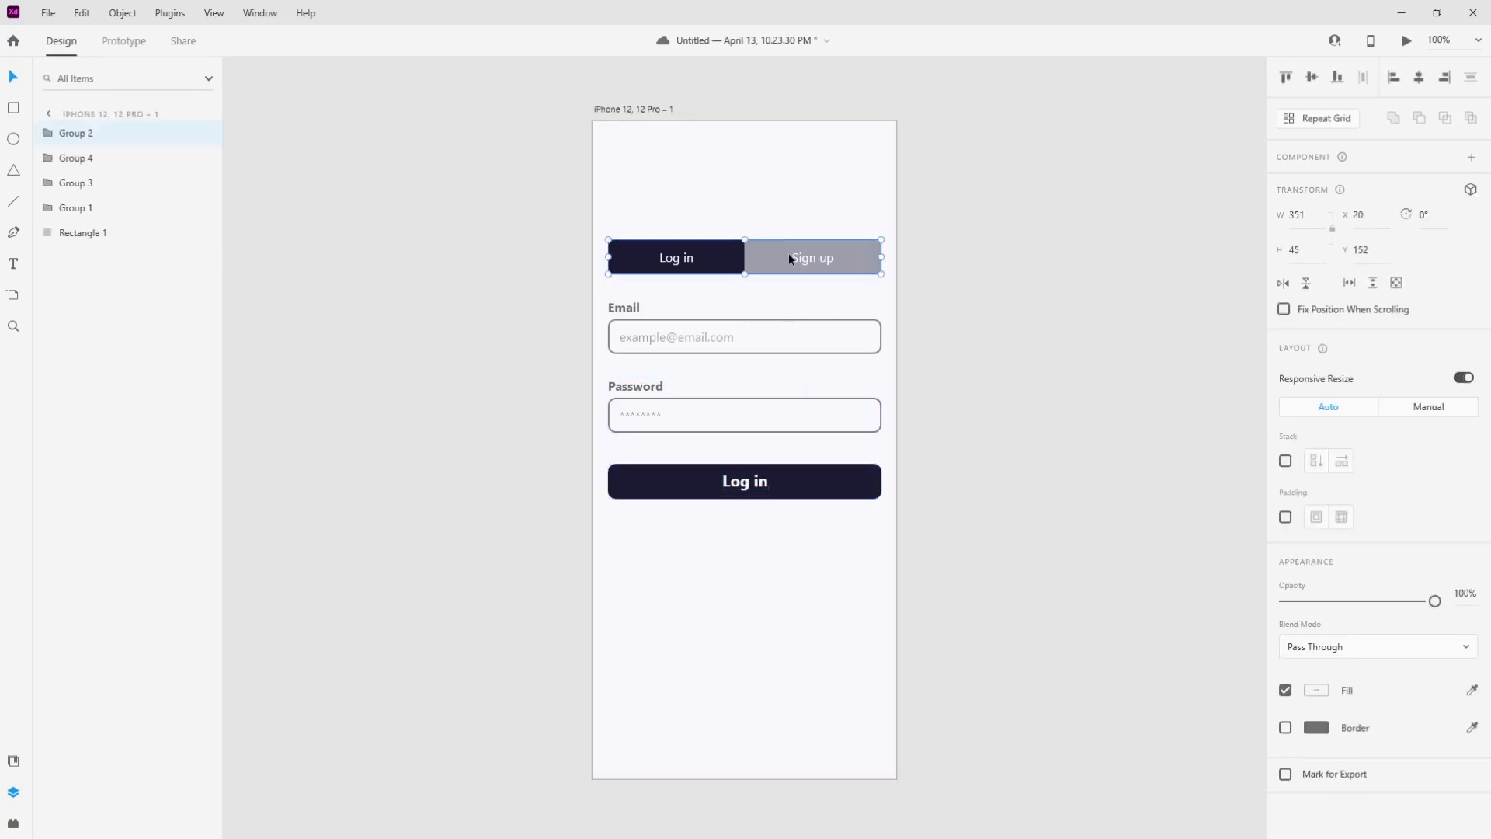
drag(789, 254, 789, 245)
click(1014, 236)
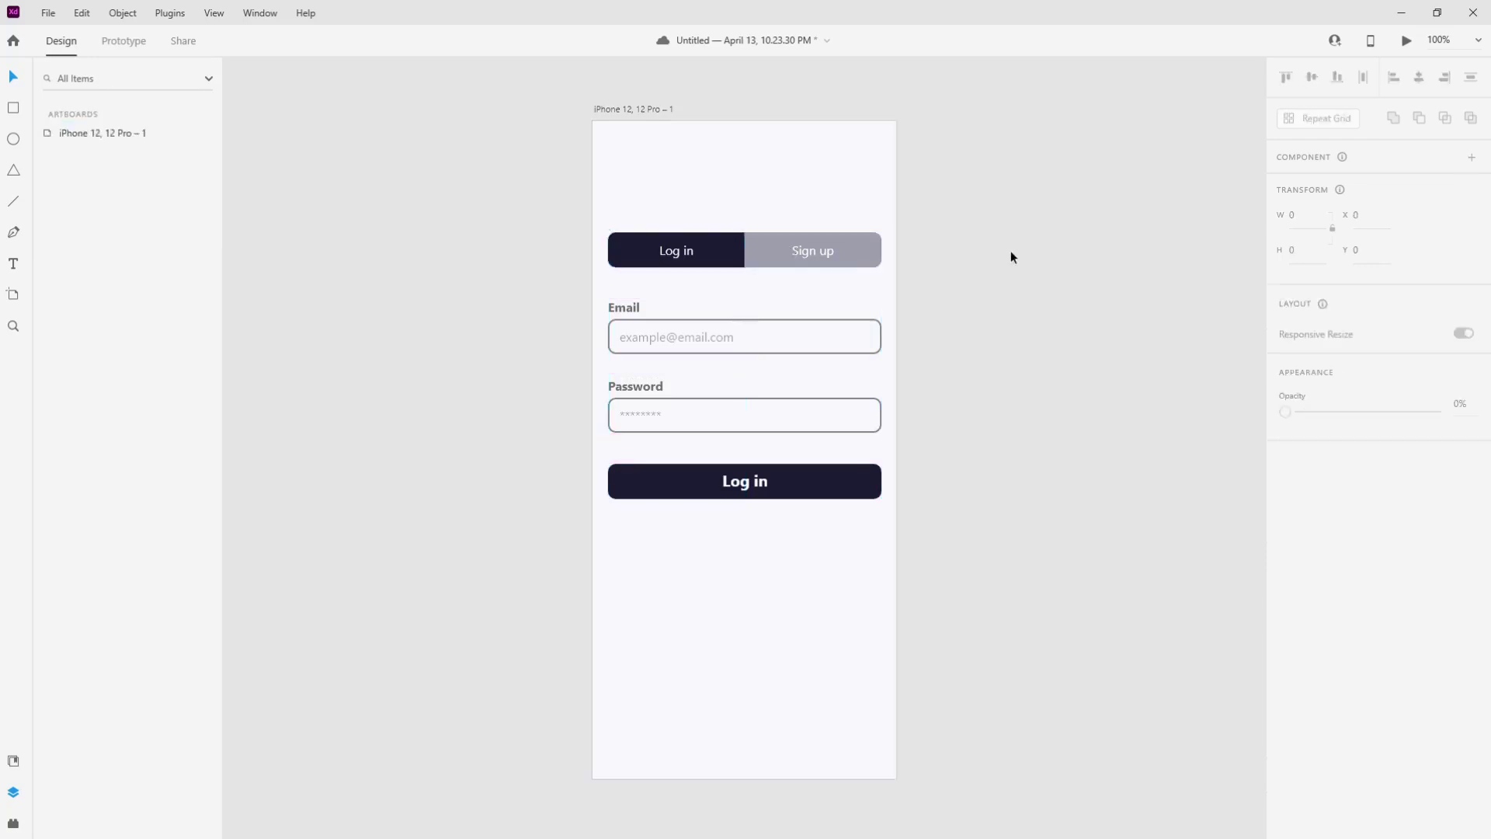
drag(1005, 219, 700, 499)
shift+click(715, 584)
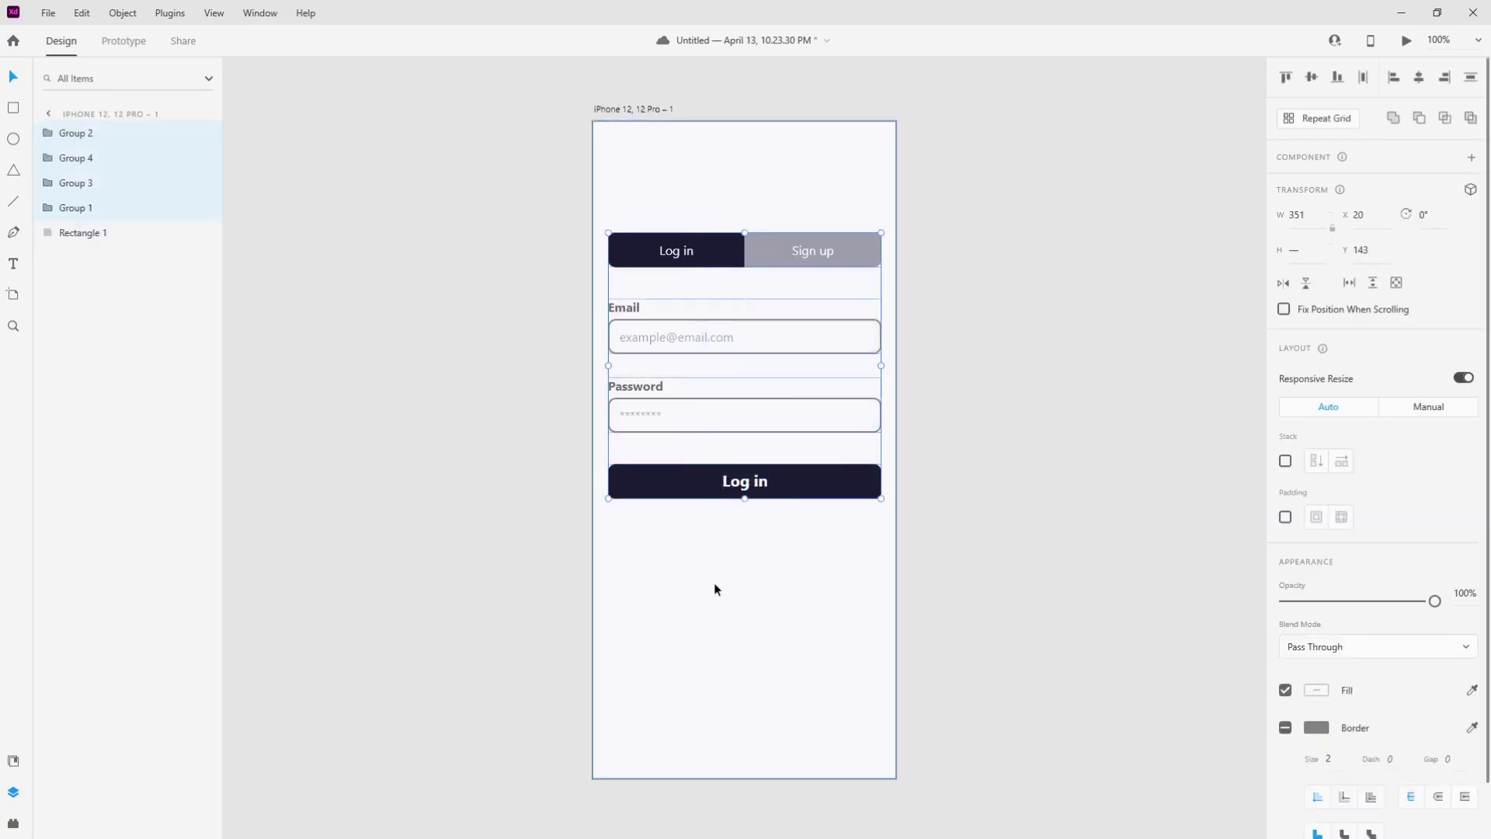
key(ctrl+g)
click(1016, 479)
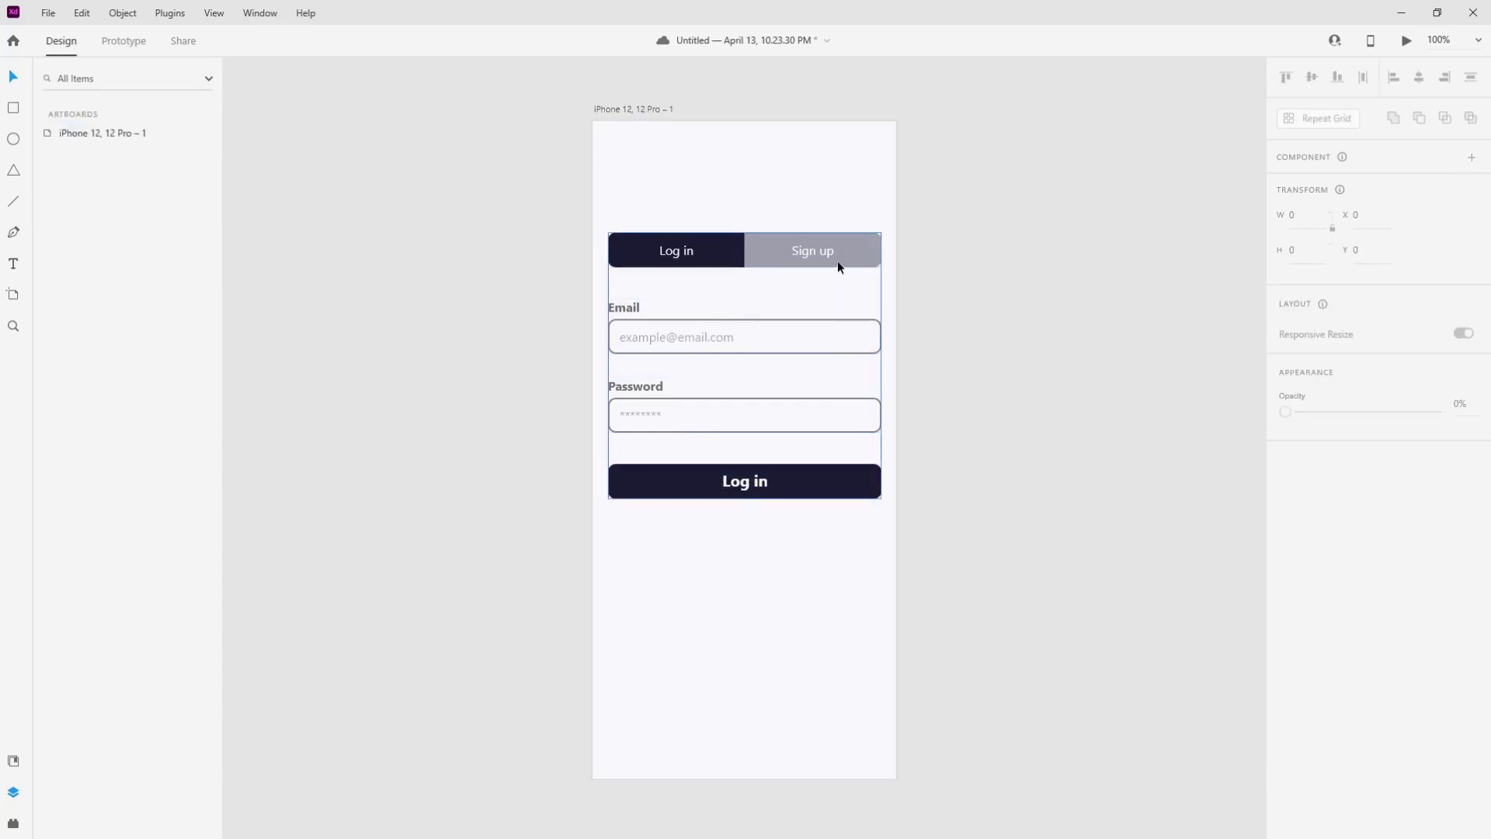
Move the login form down, centre it horizontally on the artboard, and nudge it up slightly
drag(837, 267, 839, 336)
click(973, 392)
click(822, 560)
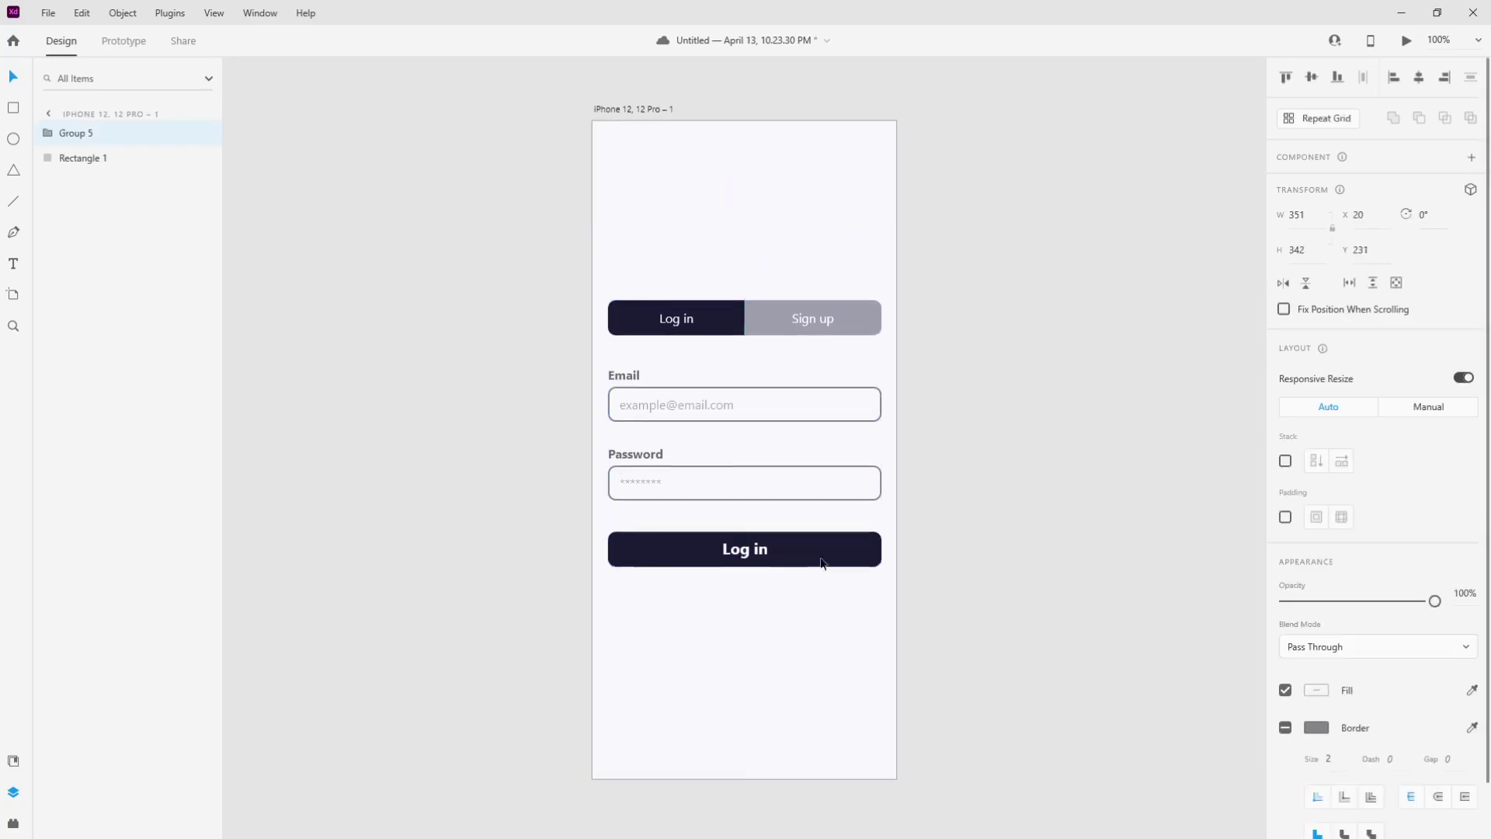
drag(822, 560, 821, 545)
click(1023, 524)
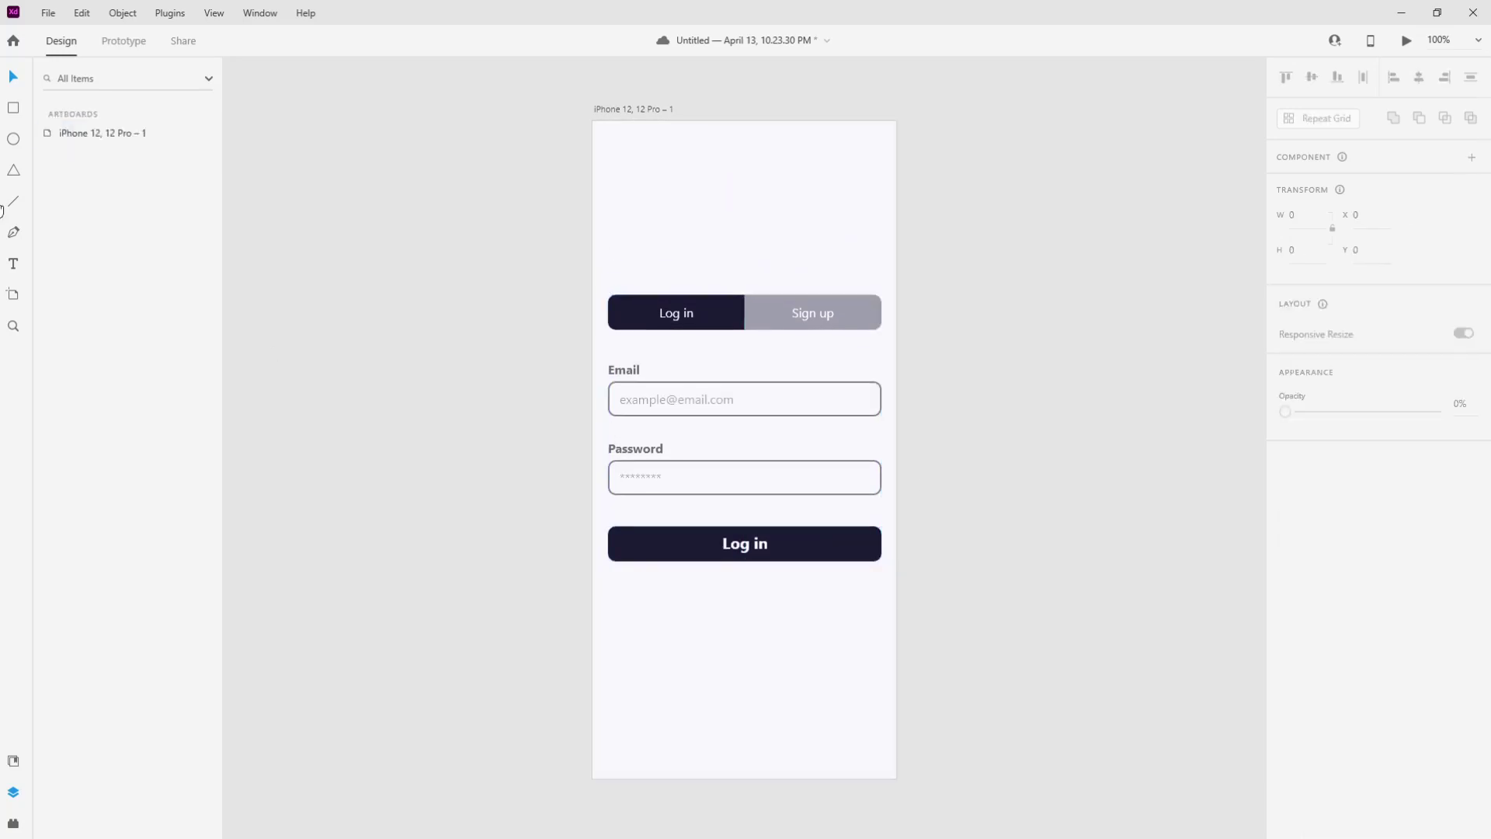
click(13, 264)
Add a 'Welcome' text line above the login form
click(703, 201)
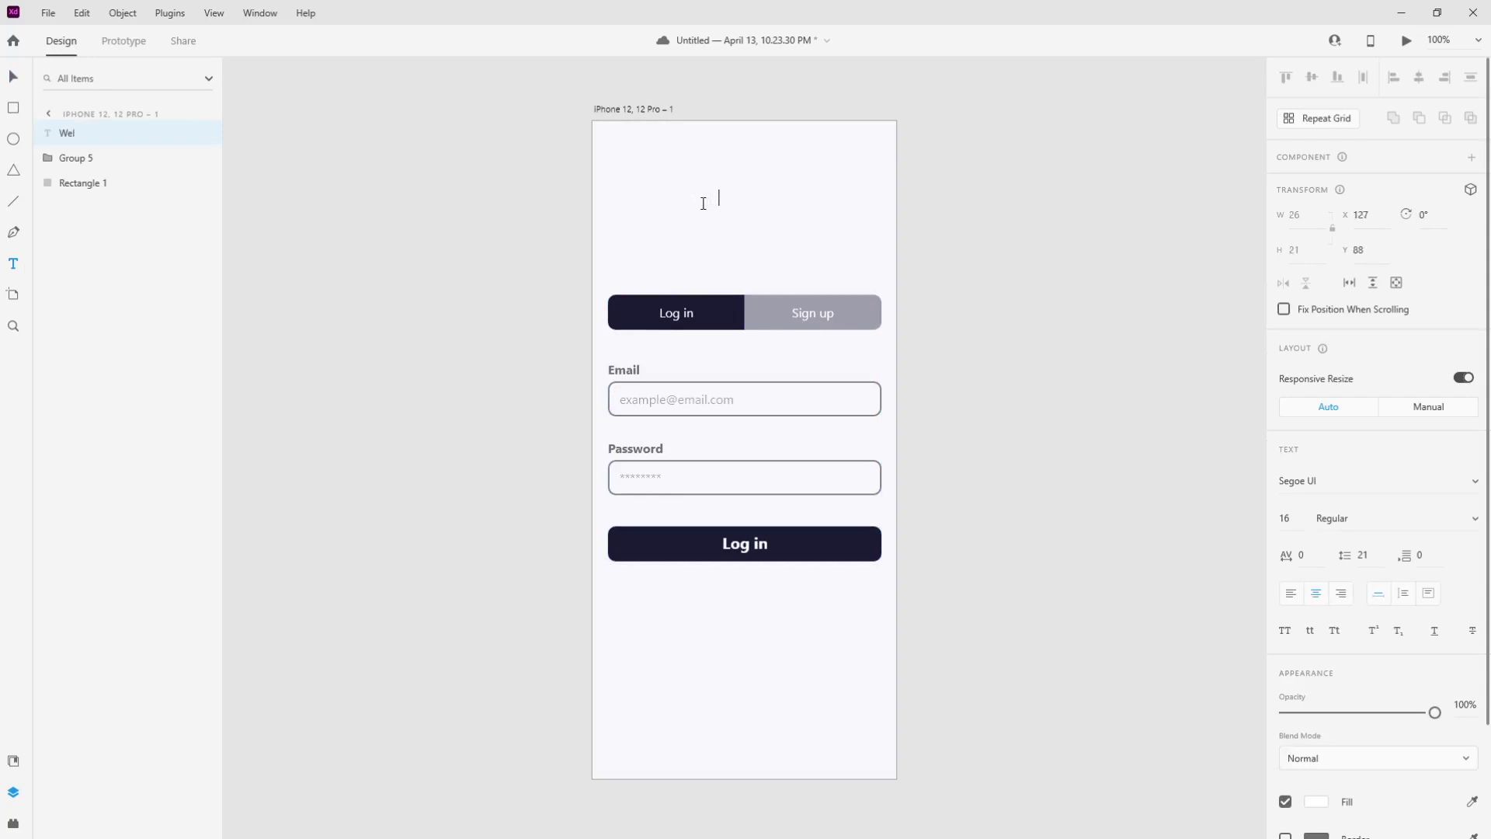
text(Welcome)
key(Escape)
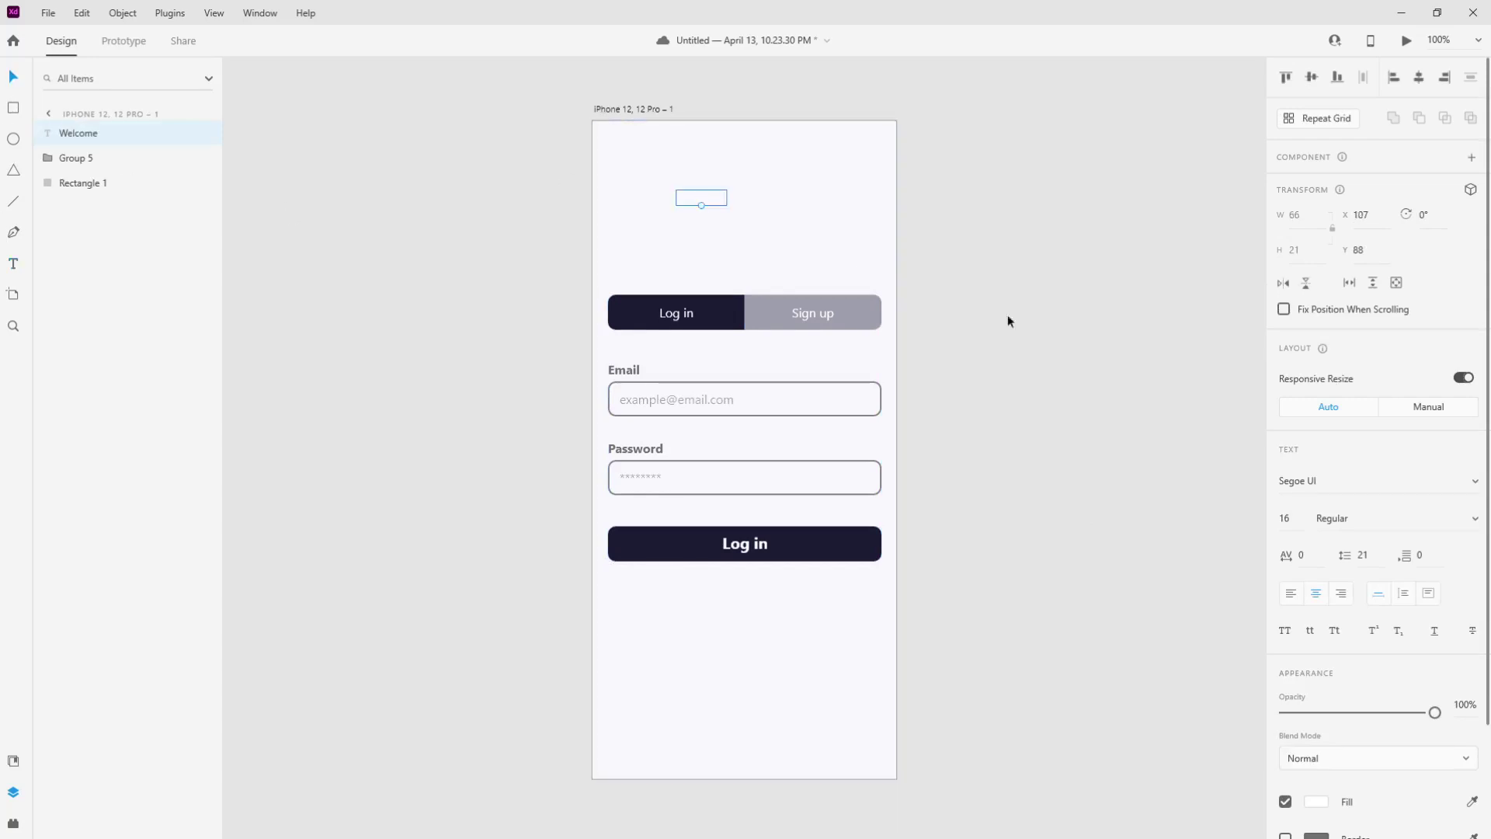
scroll(1374, 745, down, 3)
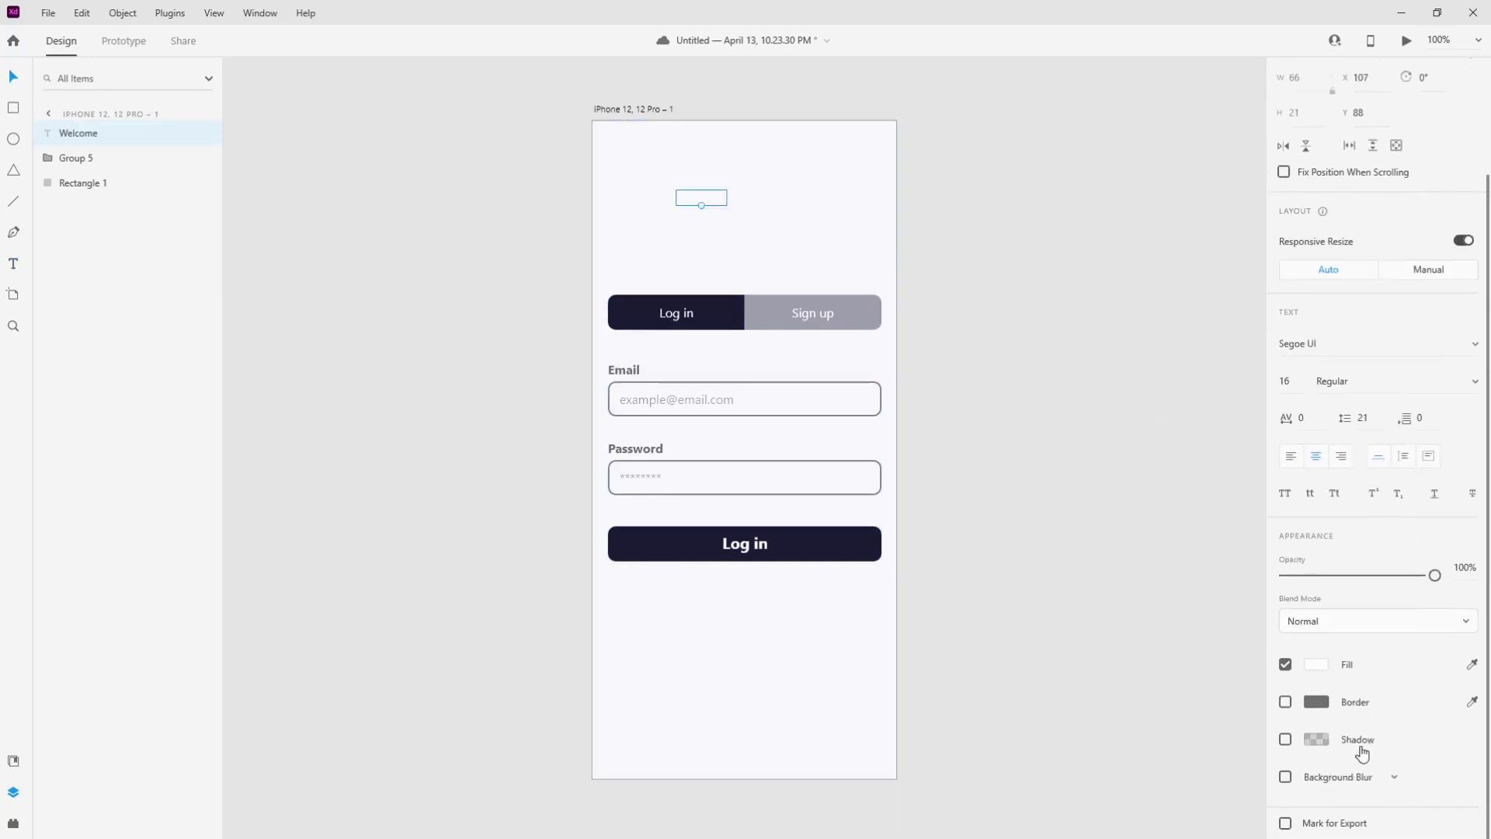
Style Welcome with the Log in button's dark navy fill, Bold weight and 30 pt size
click(1322, 671)
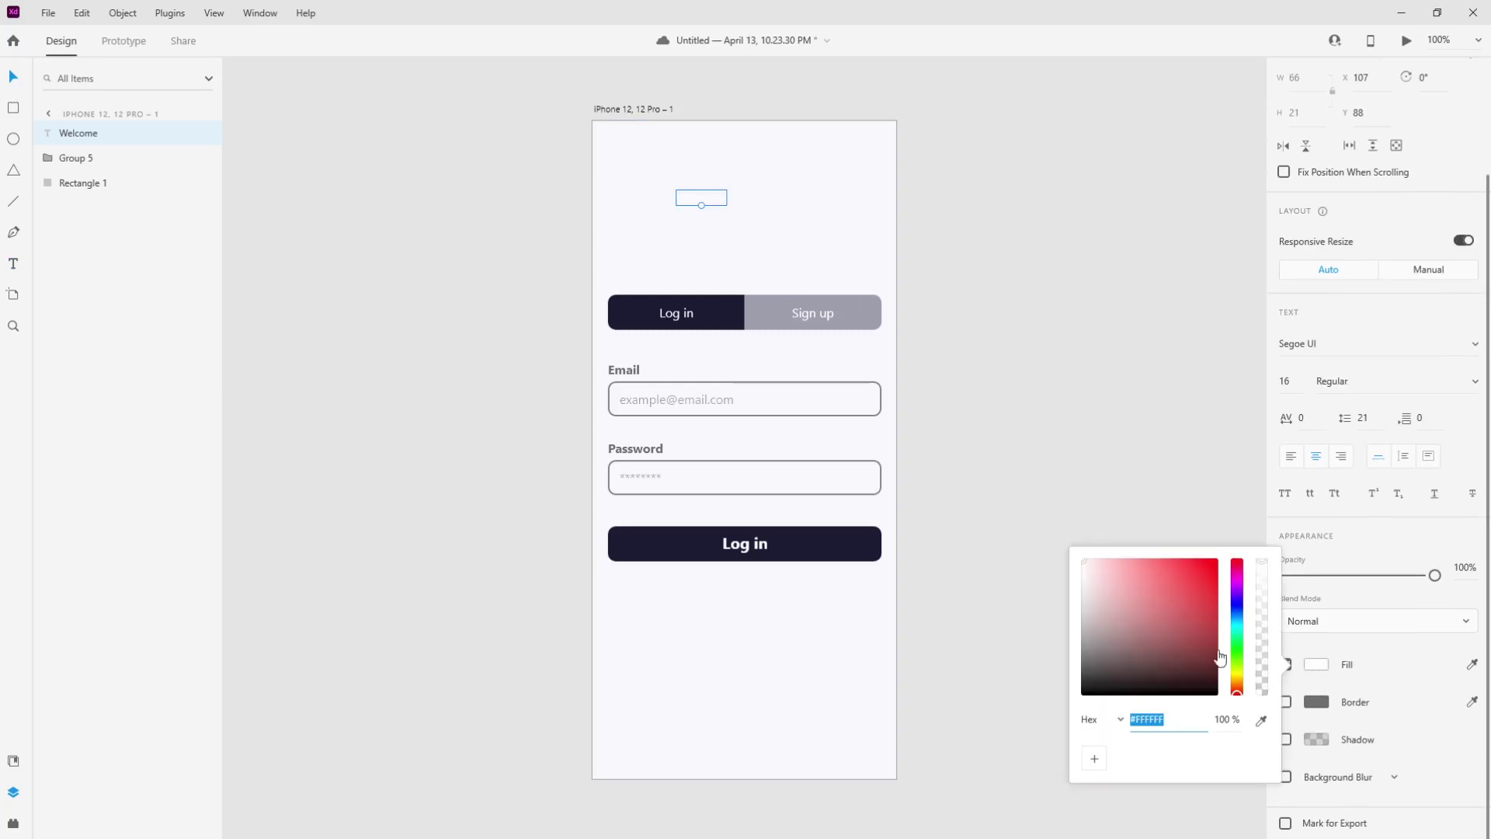
click(1476, 665)
click(706, 300)
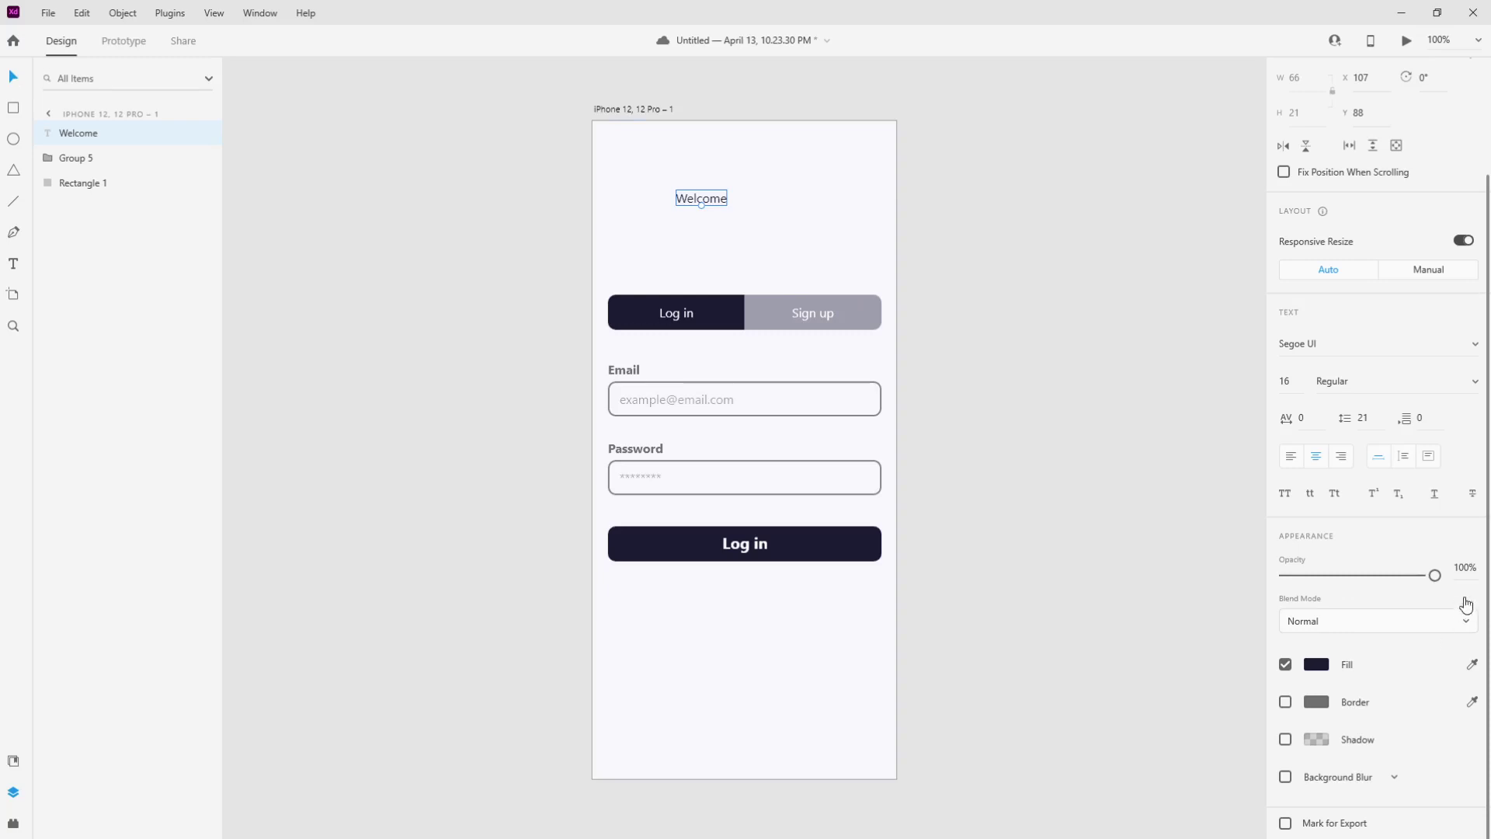
click(1465, 388)
click(1372, 458)
click(1290, 381)
text(30)
key(Return)
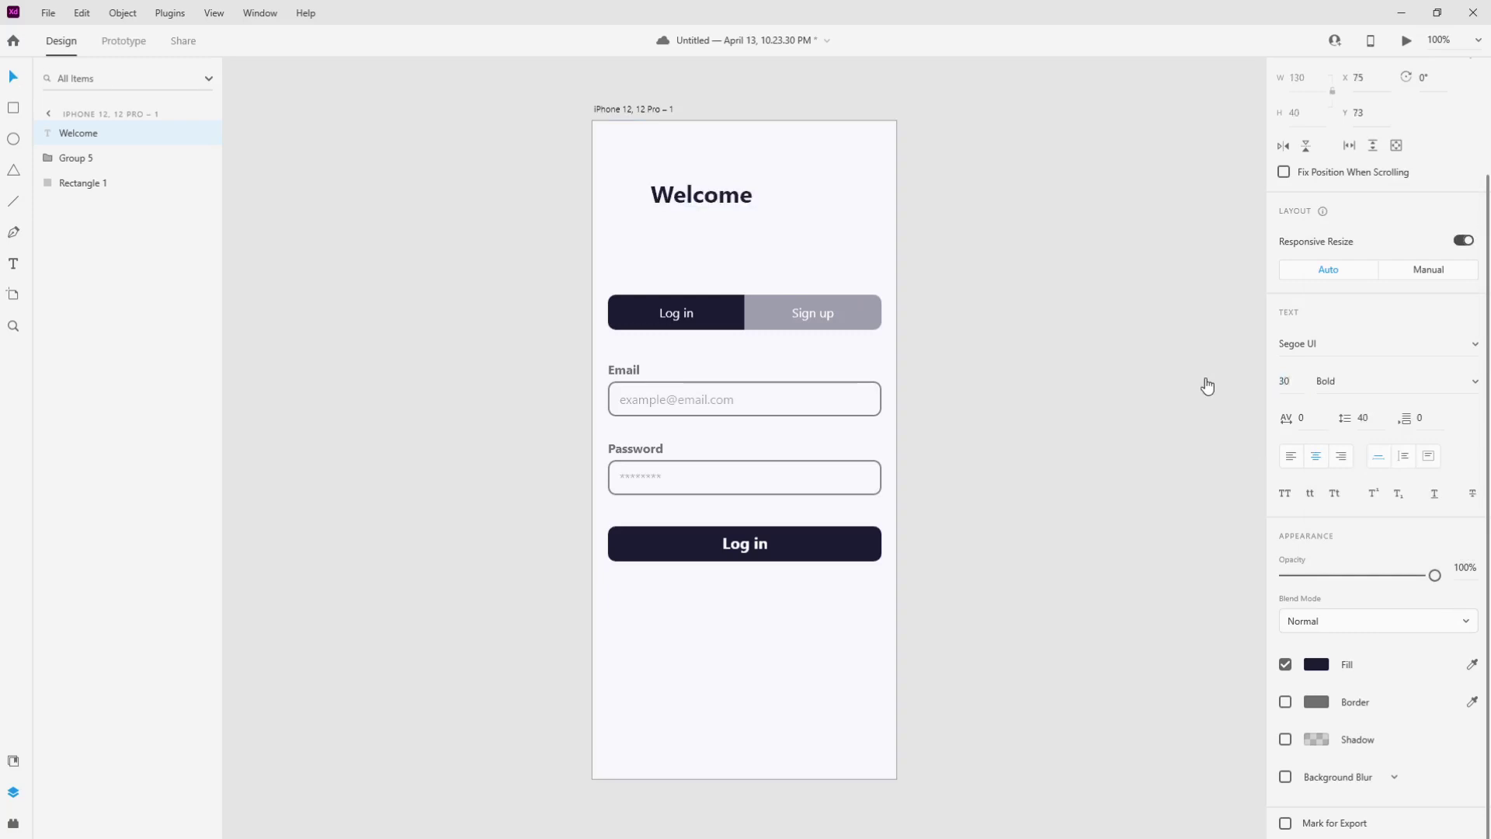
click(794, 235)
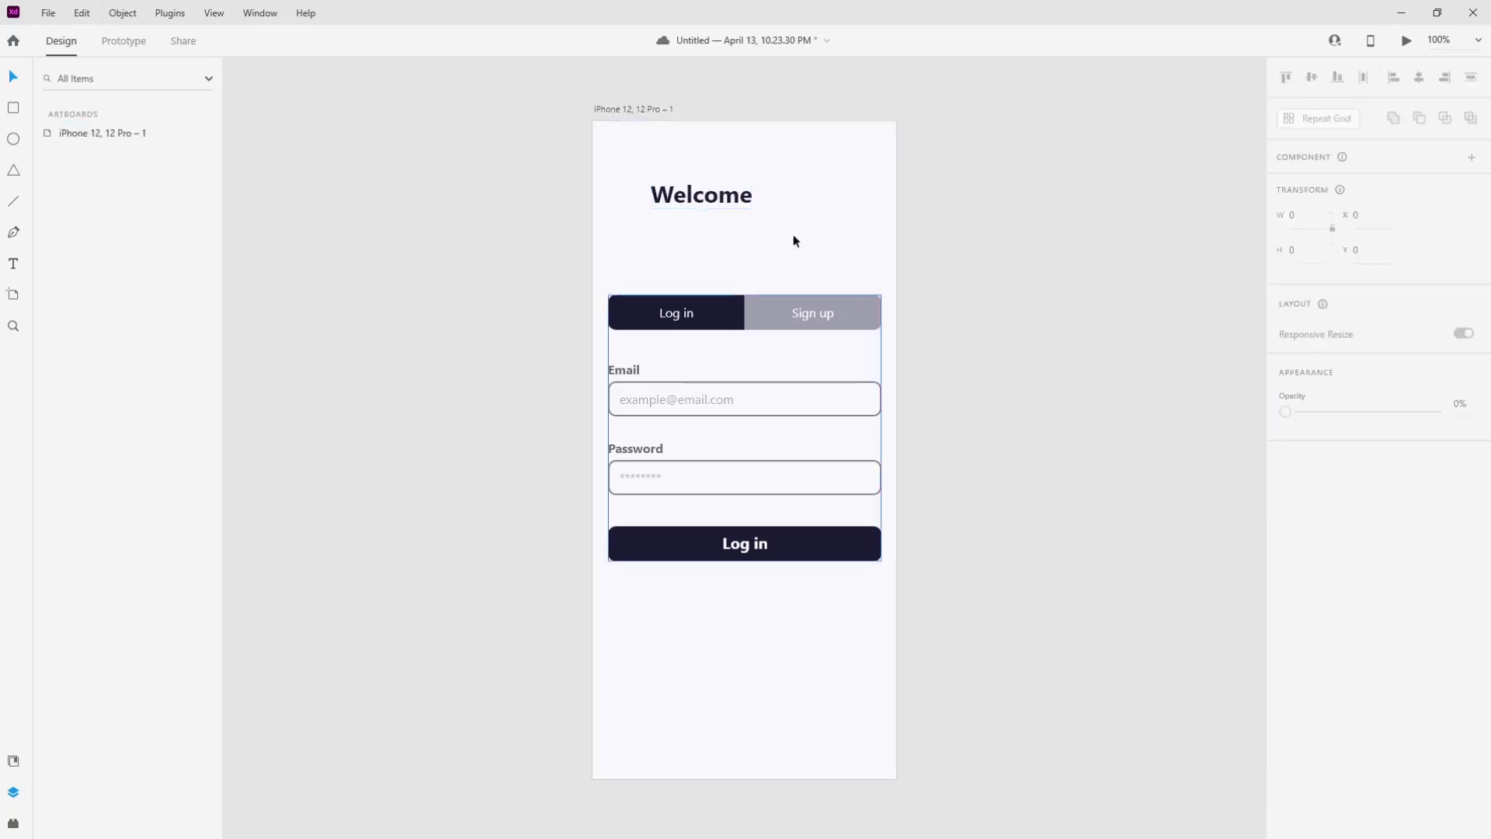
click(724, 201)
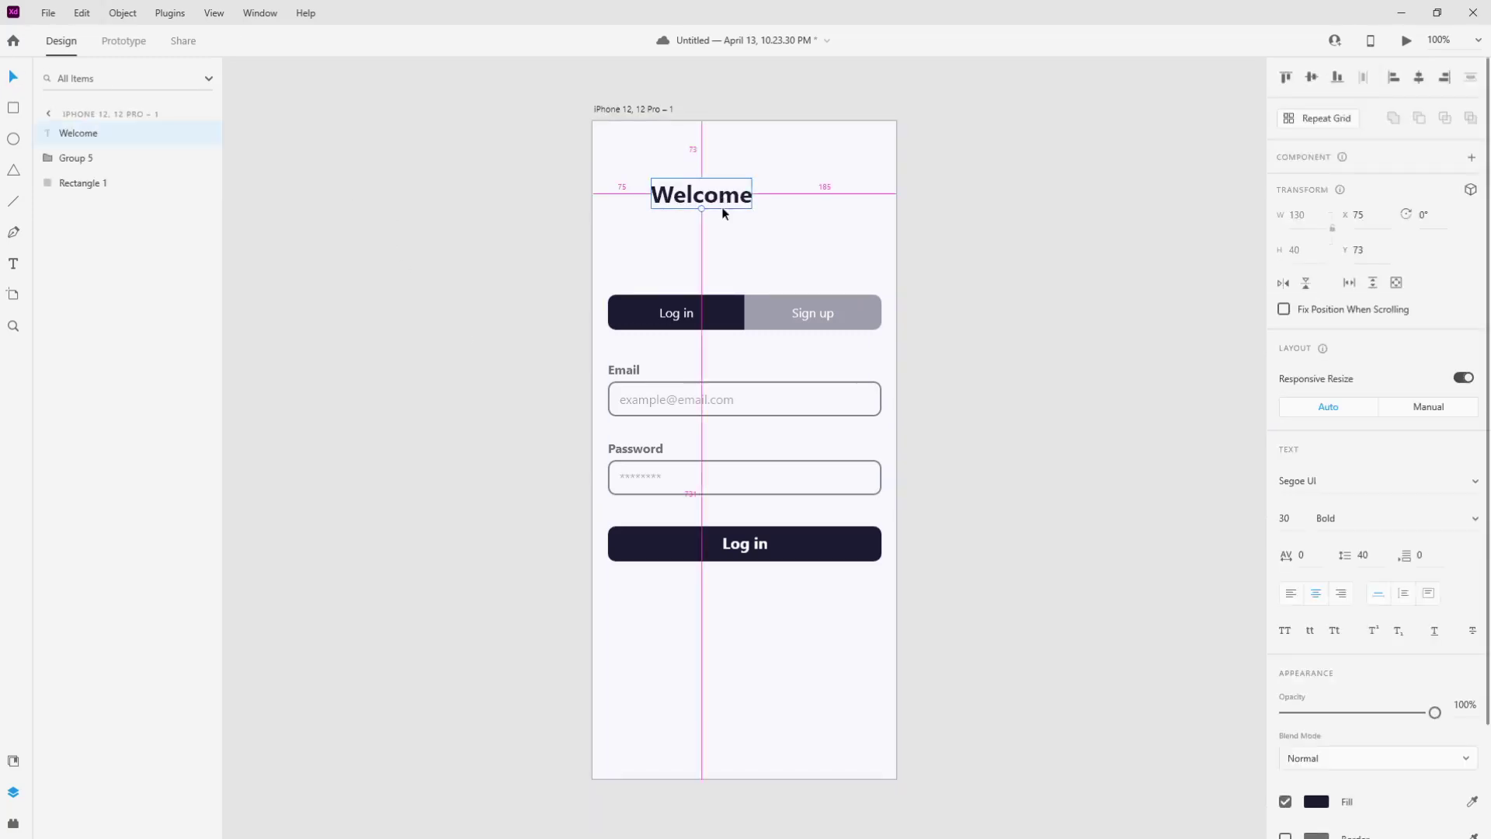
Duplicate Welcome below itself, retype it as 'YouTube Task Manager', and shift both lines onto the artboard
alt+drag(721, 207, 723, 235)
double_click(722, 235)
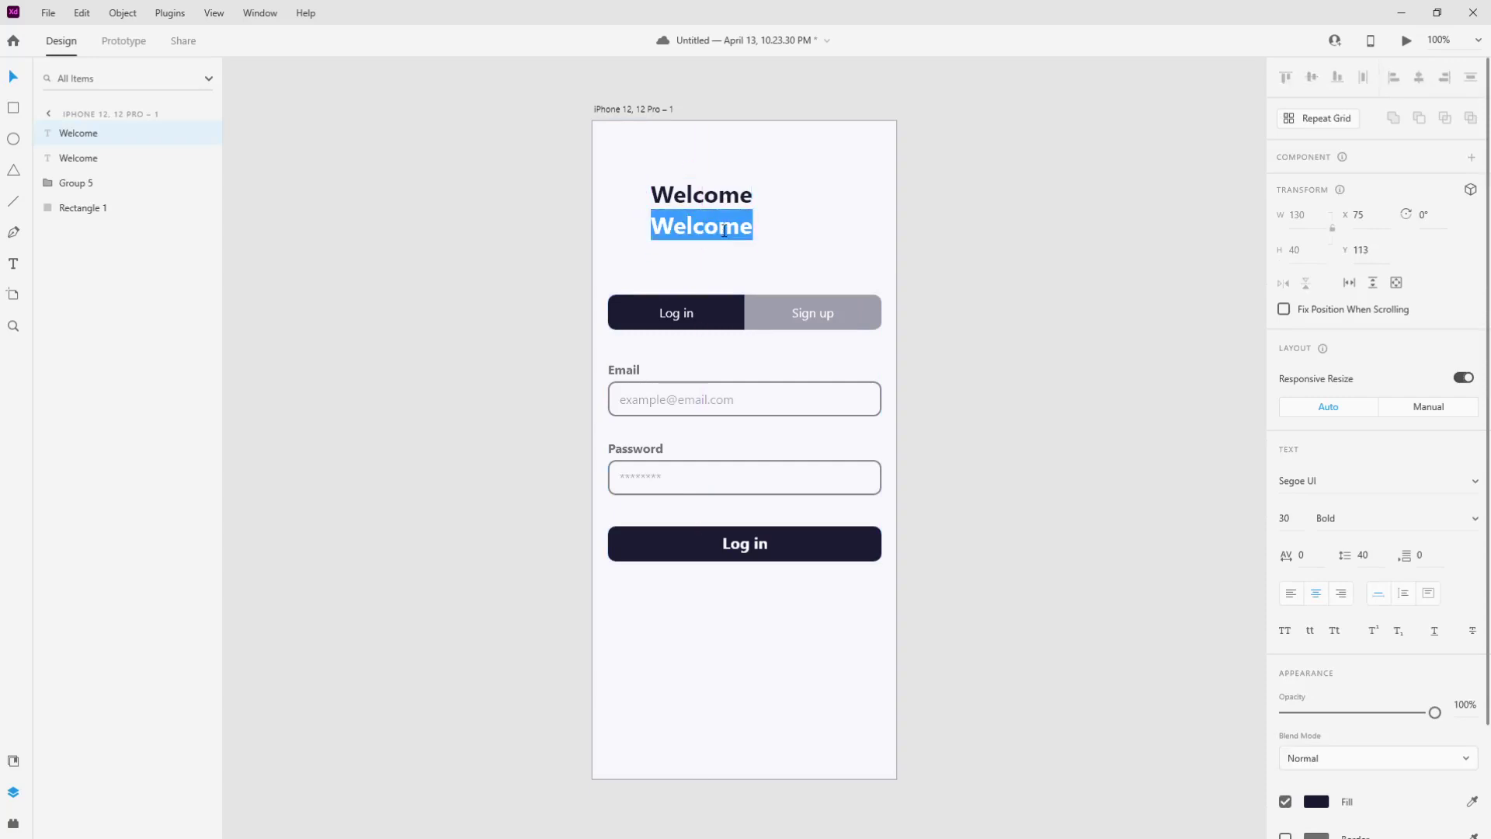
text(You)
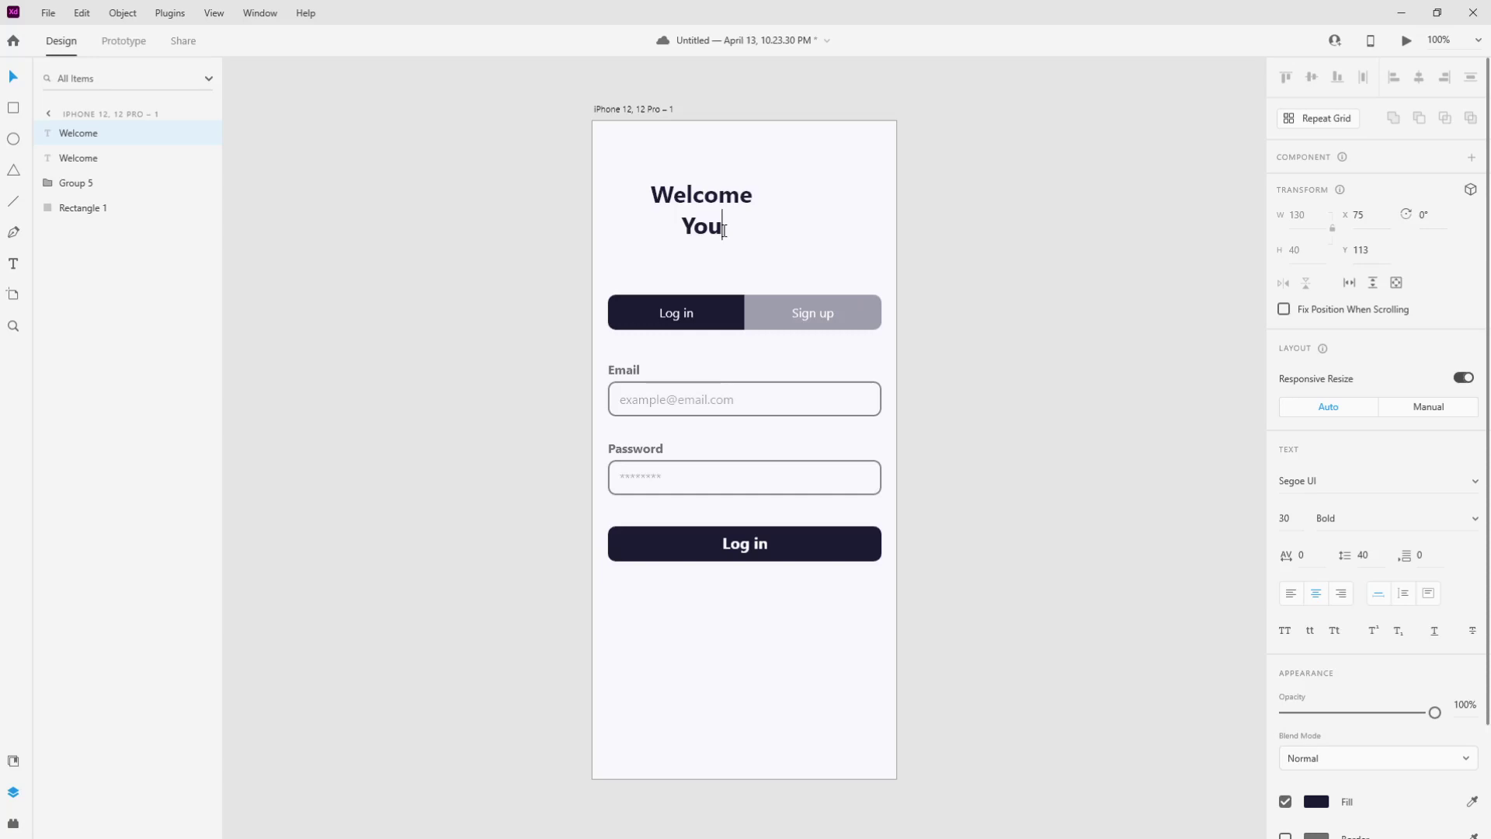
text(Tuve)
key(BackSpace)
key(BackSpace)
text(be )
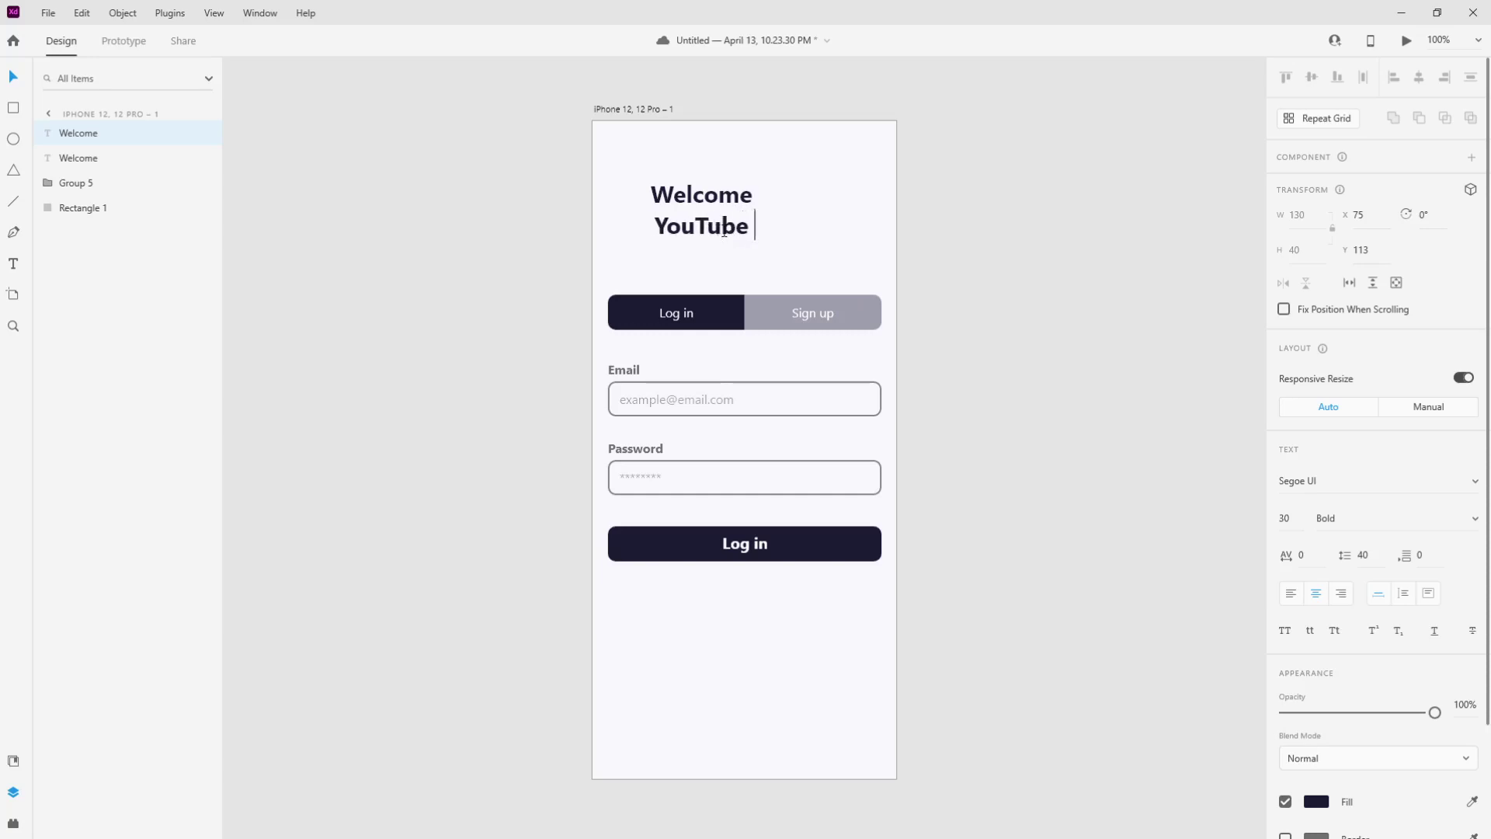
text(T)
text(ask)
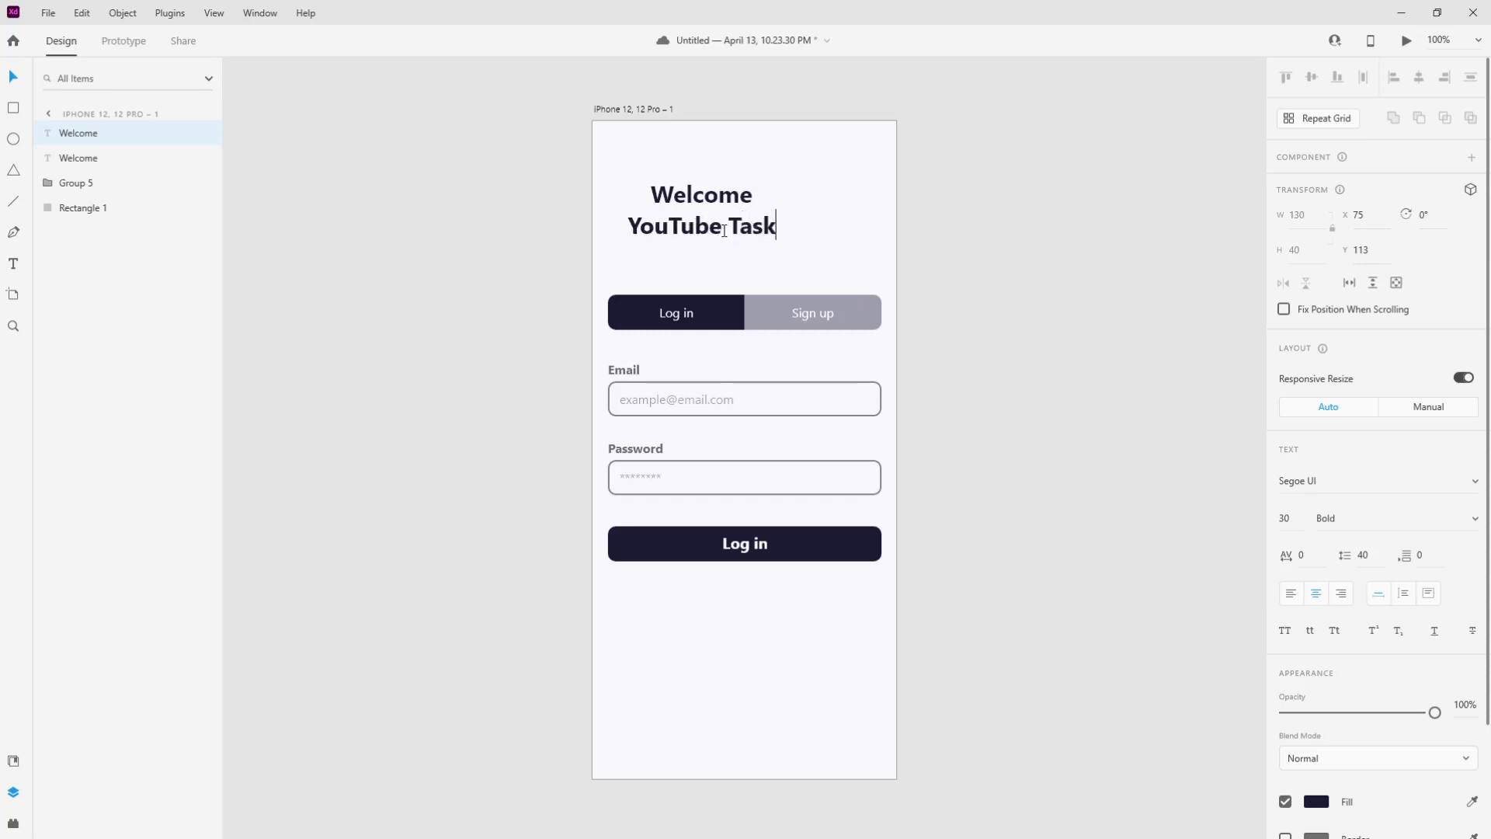
text( Manag)
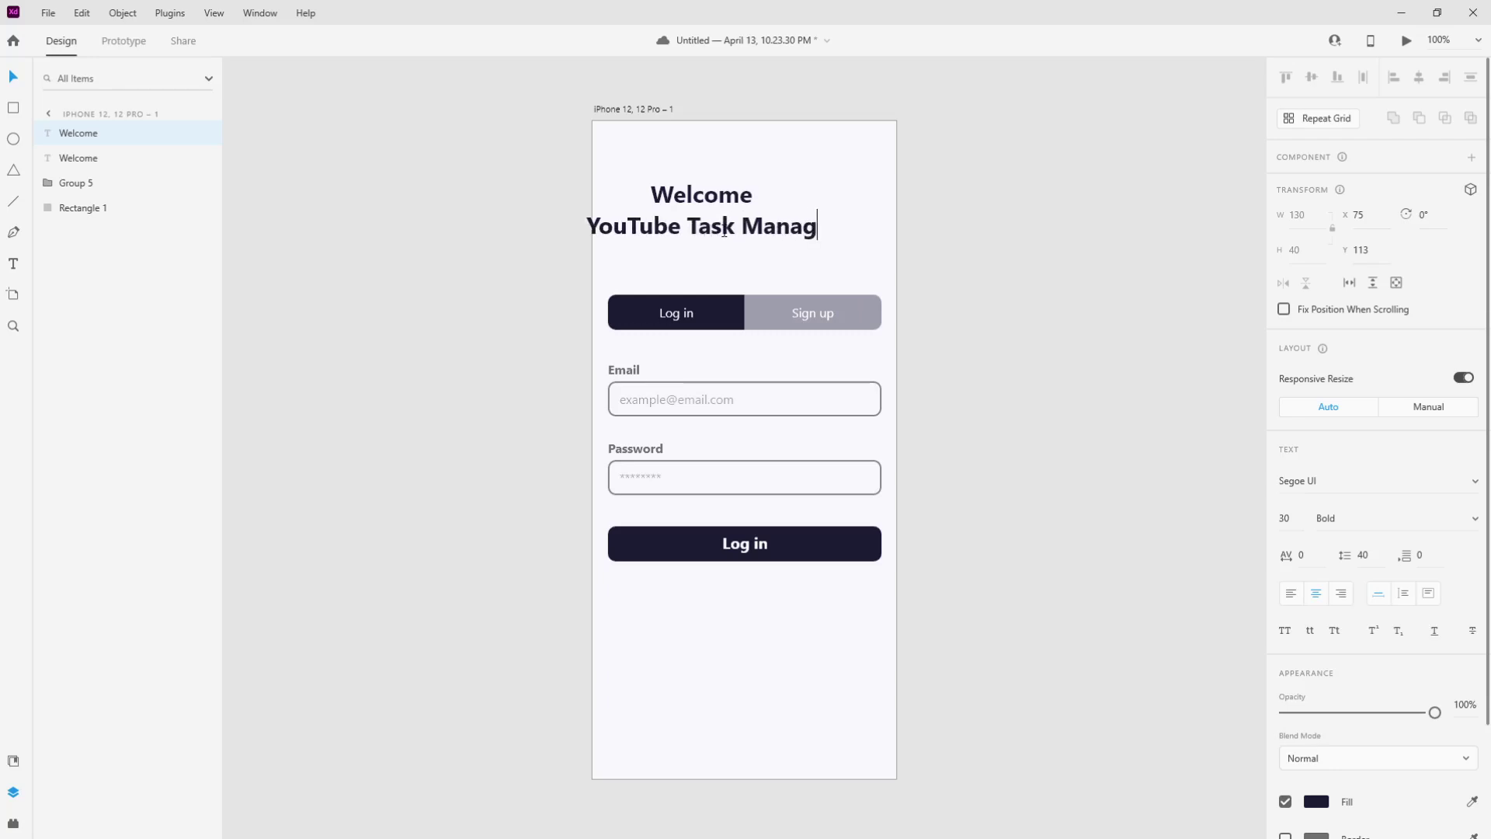
text(er)
key(Escape)
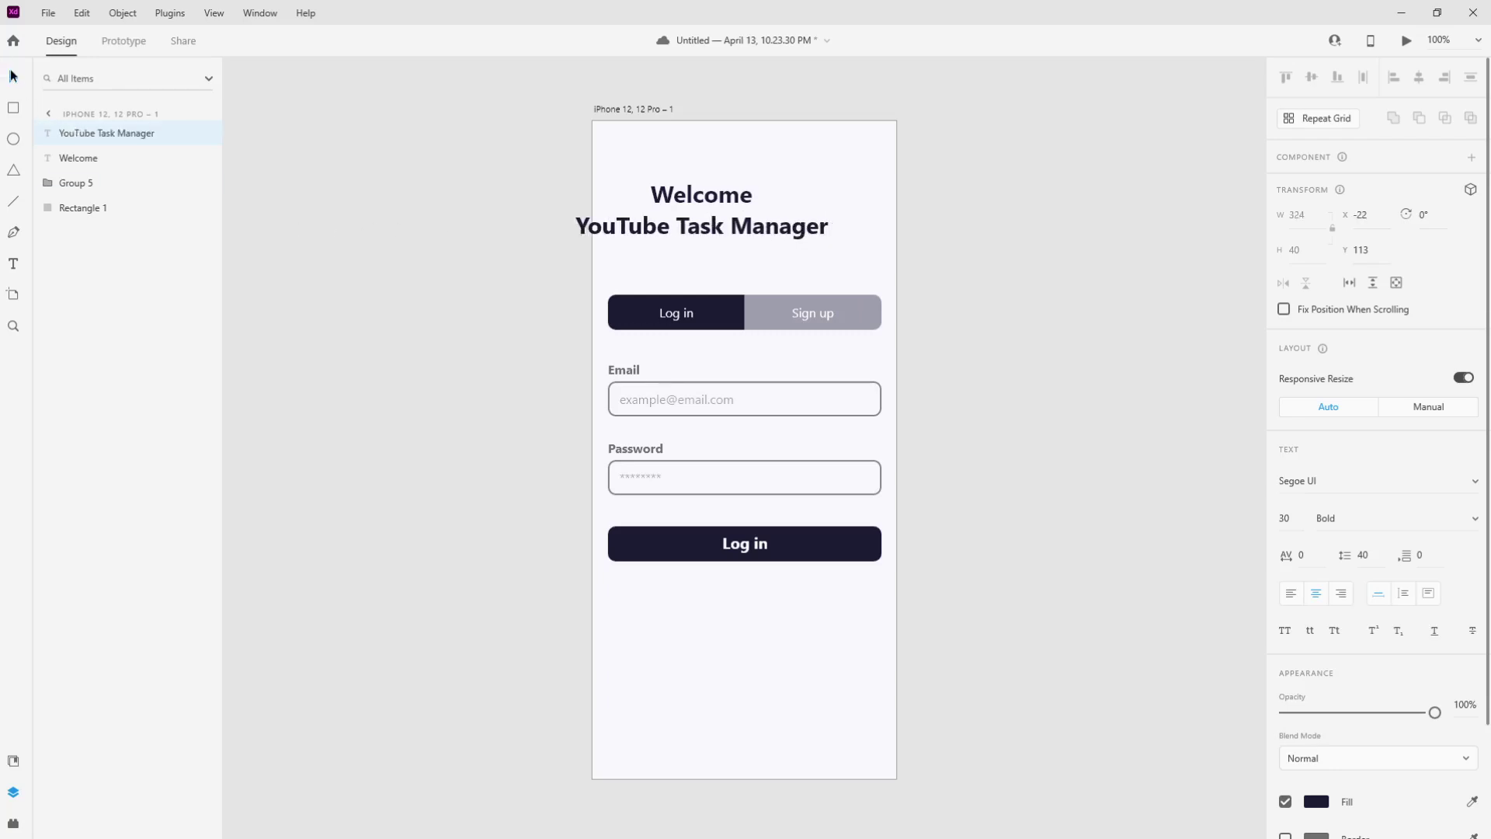
click(526, 194)
drag(526, 194, 898, 202)
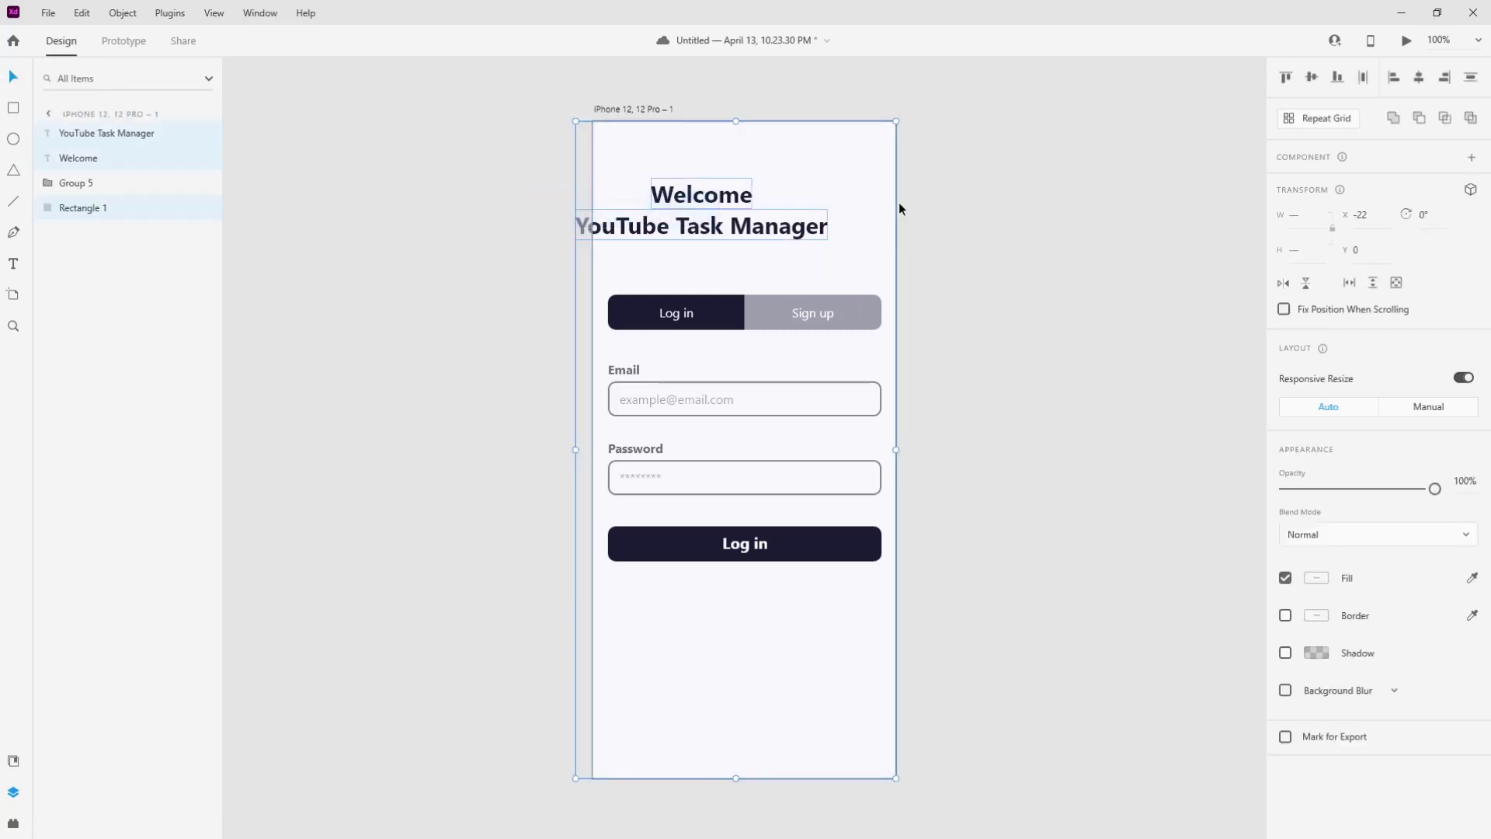
drag(688, 196, 765, 198)
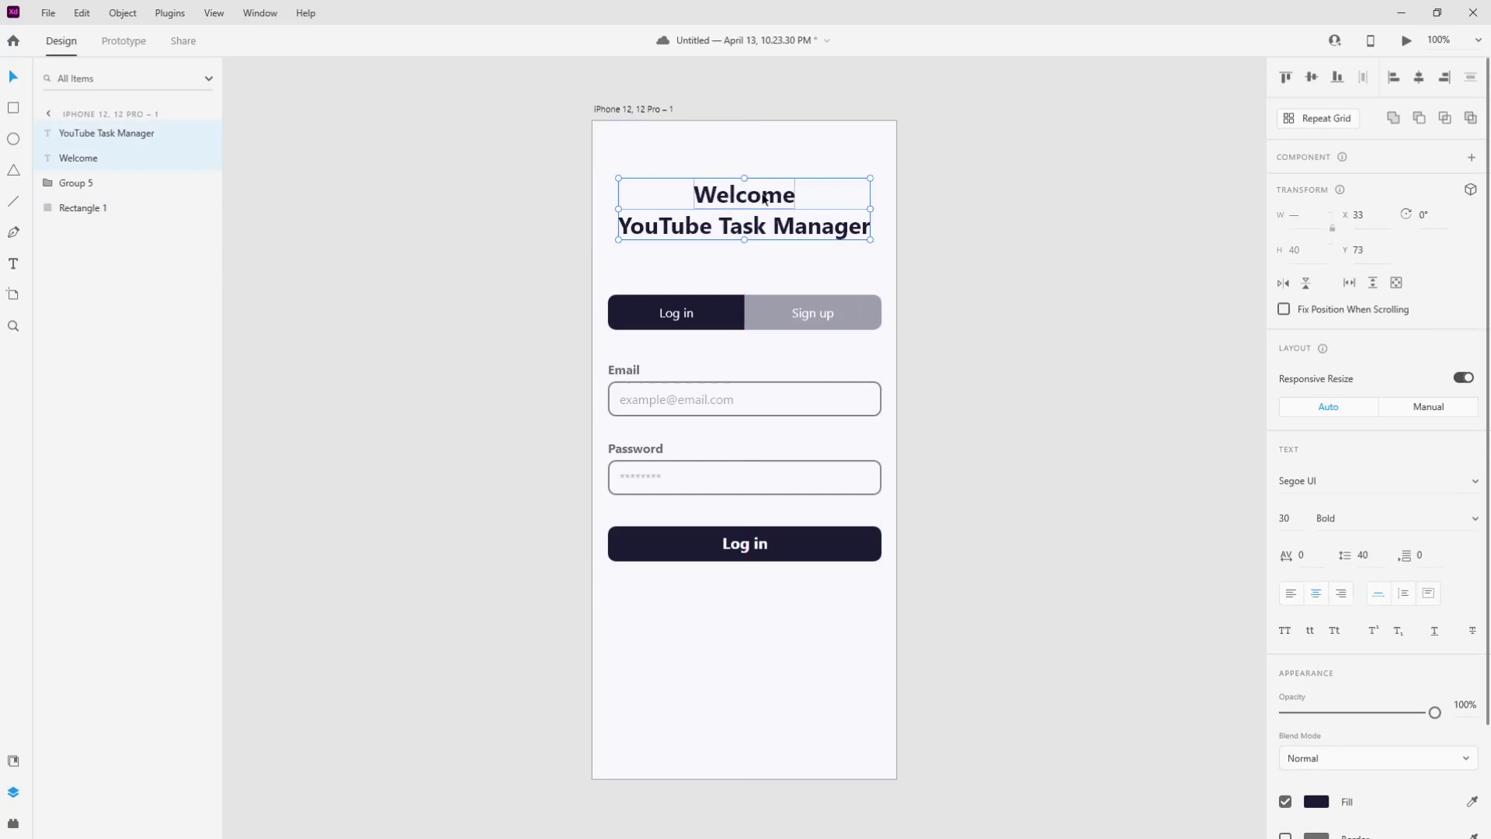
Set the subtitle to Regular 18 pt, place it under Welcome, and group the two lines
click(993, 219)
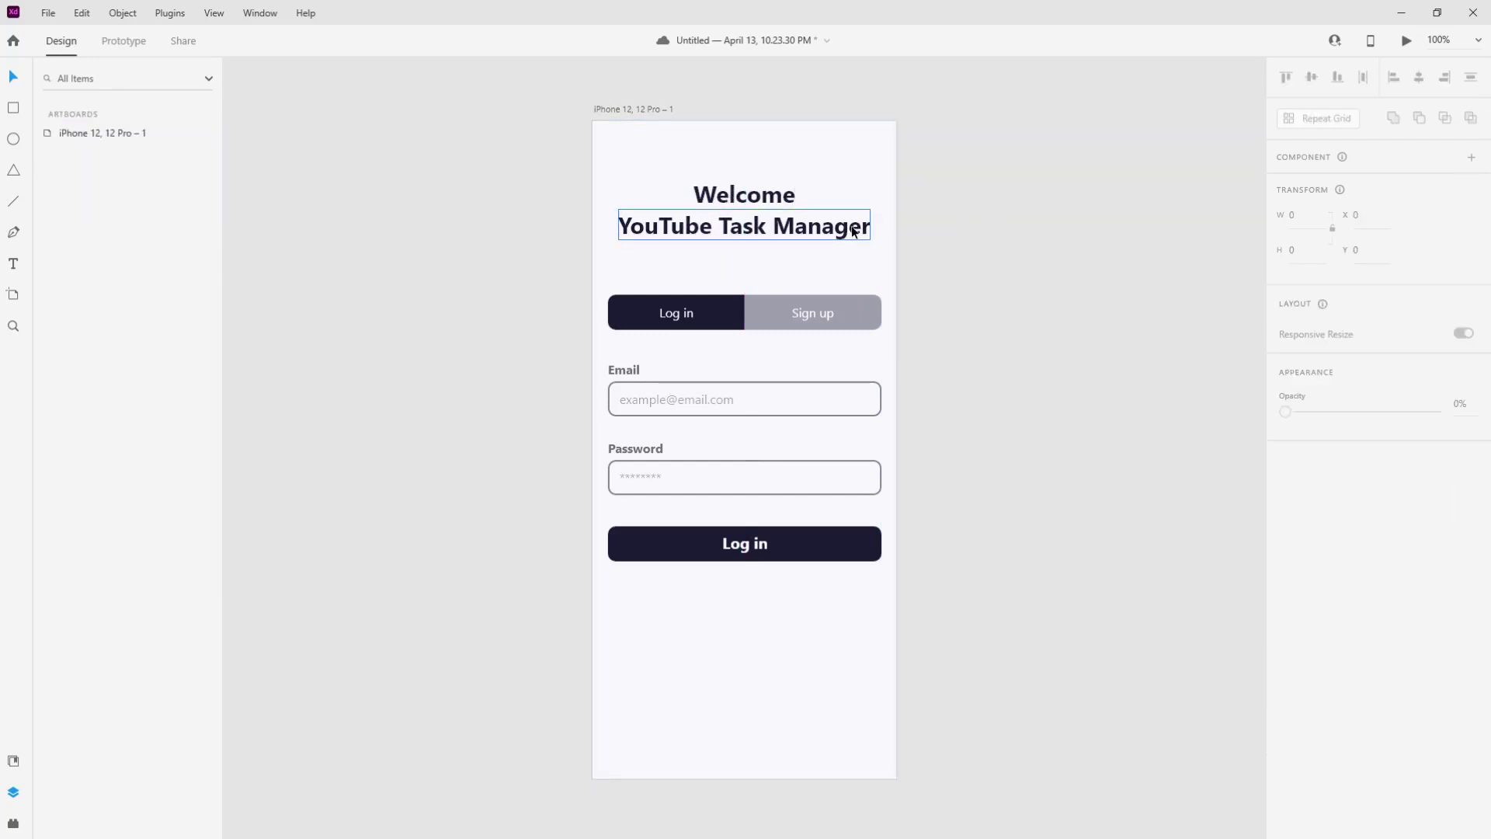
click(853, 230)
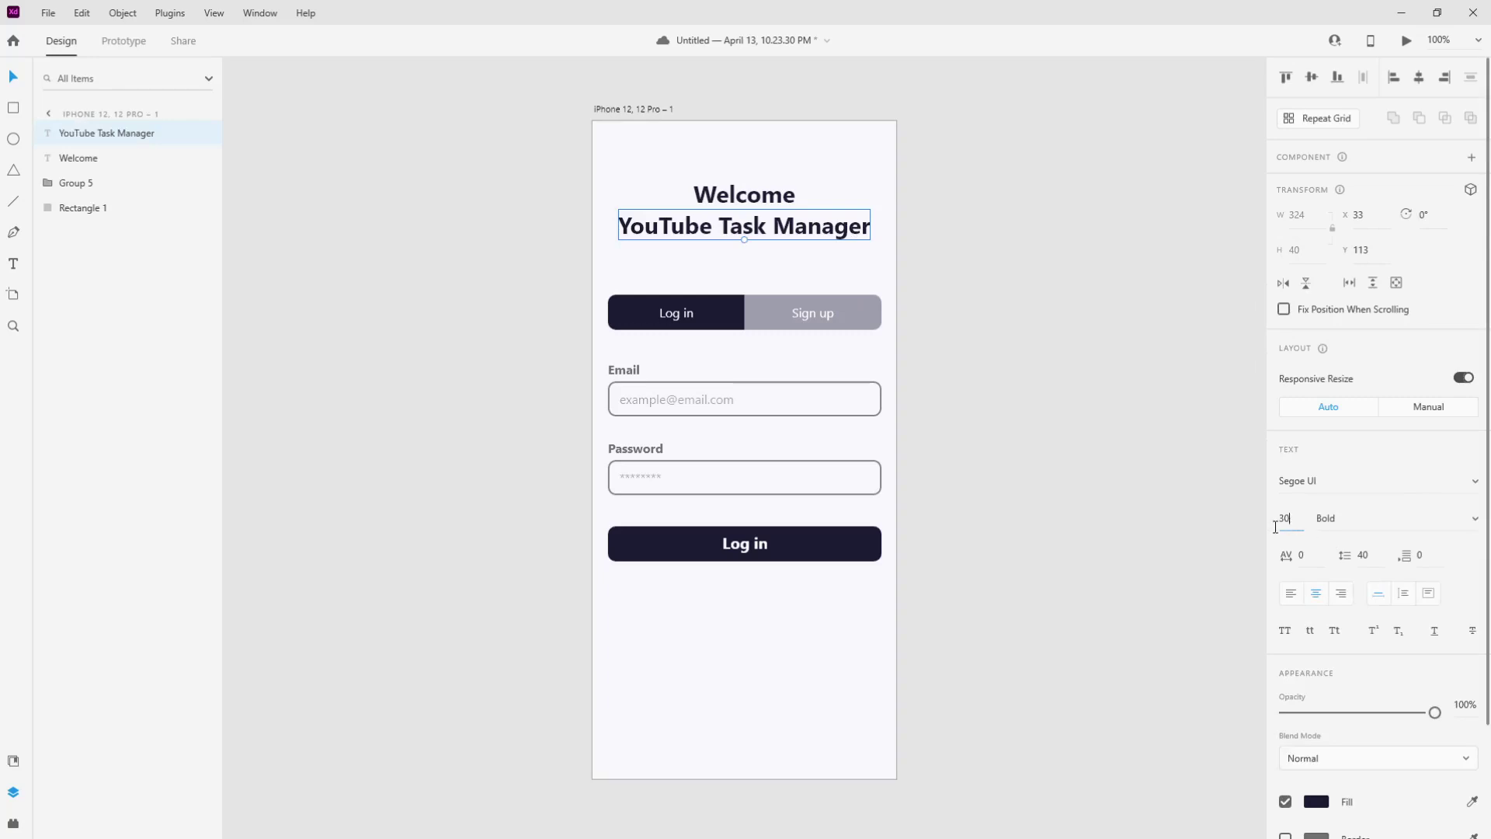
text(20)
key(Return)
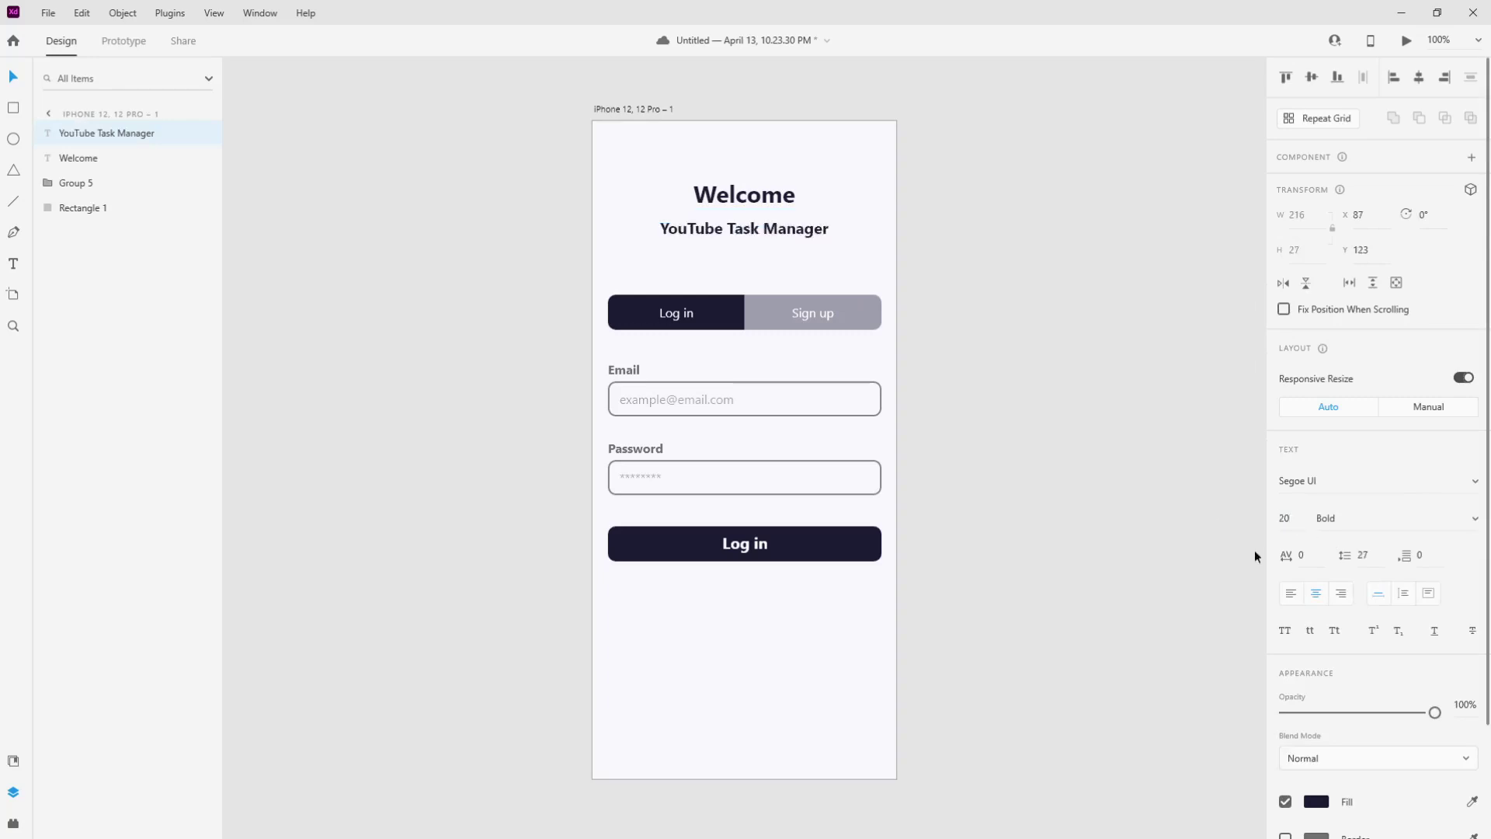
click(1476, 518)
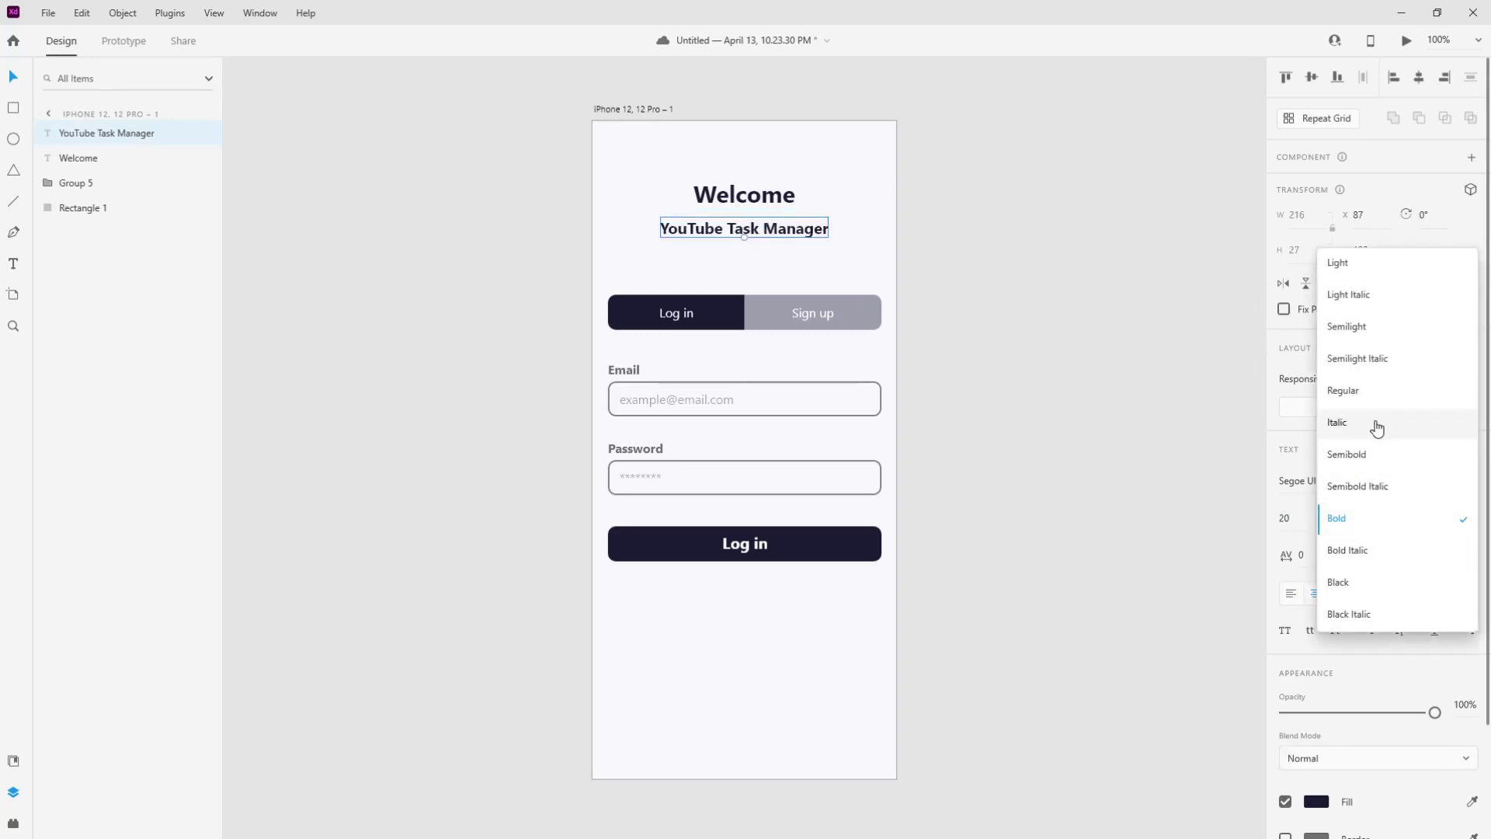
click(1374, 391)
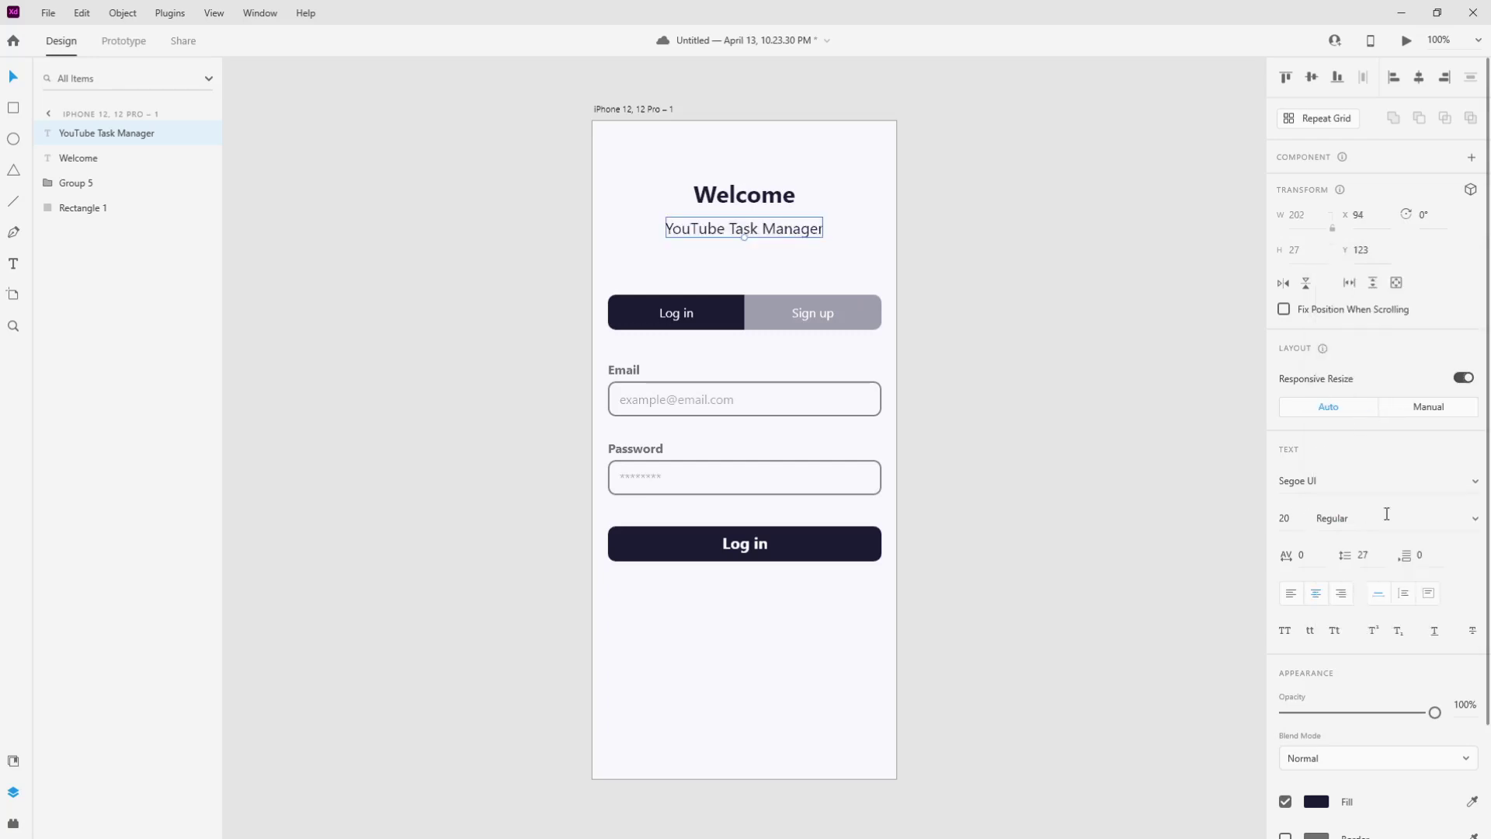
drag(1303, 524, 1253, 523)
key(Return)
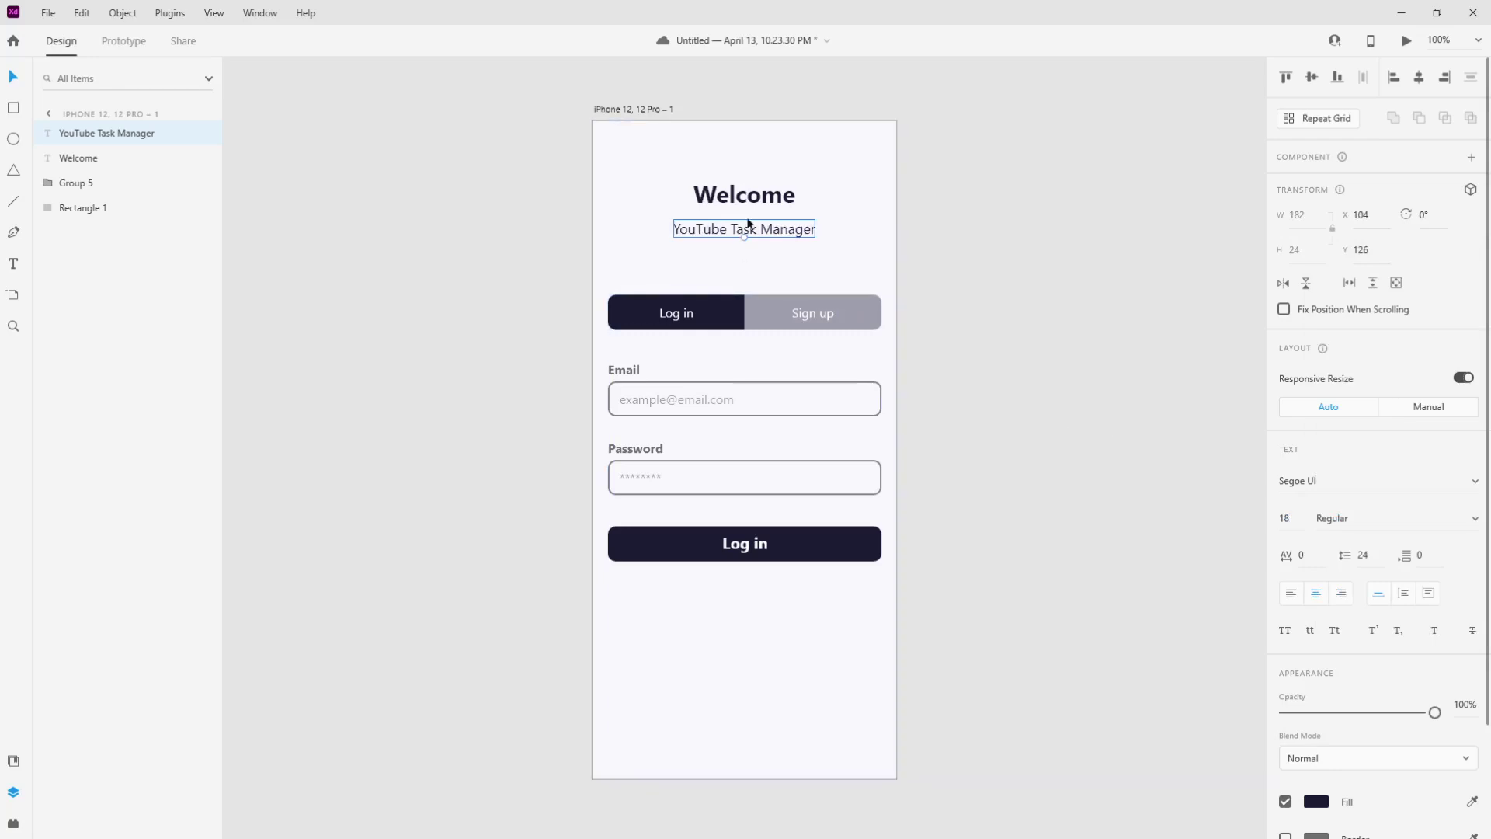
mouse_move(765, 229)
mouse_down()
mouse_move(773, 268)
mouse_move(770, 235)
mouse_up()
shift+click(761, 196)
key(ctrl+g)
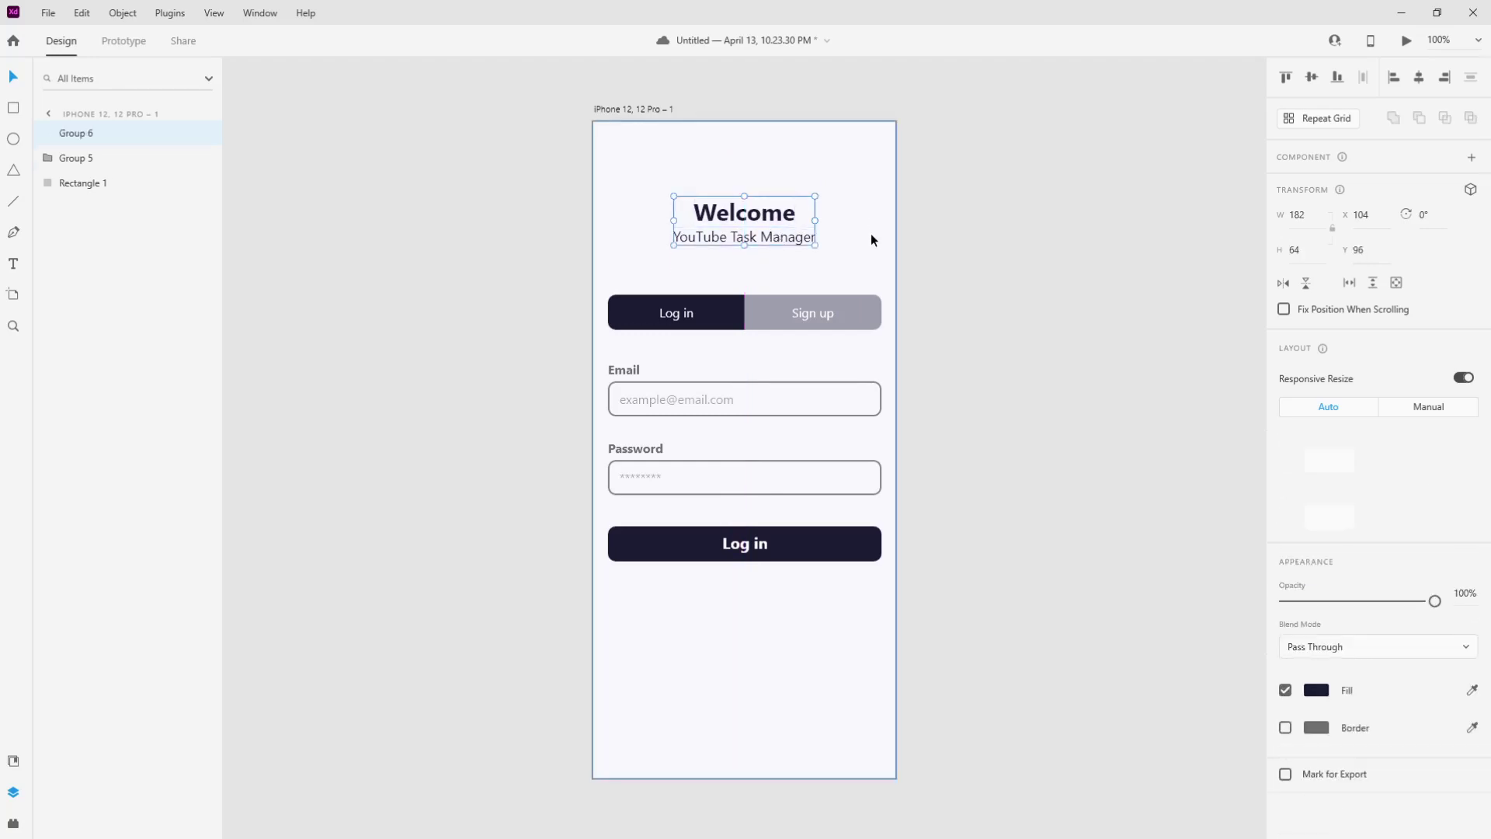
Centre the title group horizontally, ungroup the login form, and move the title down toward it
shift+click(823, 227)
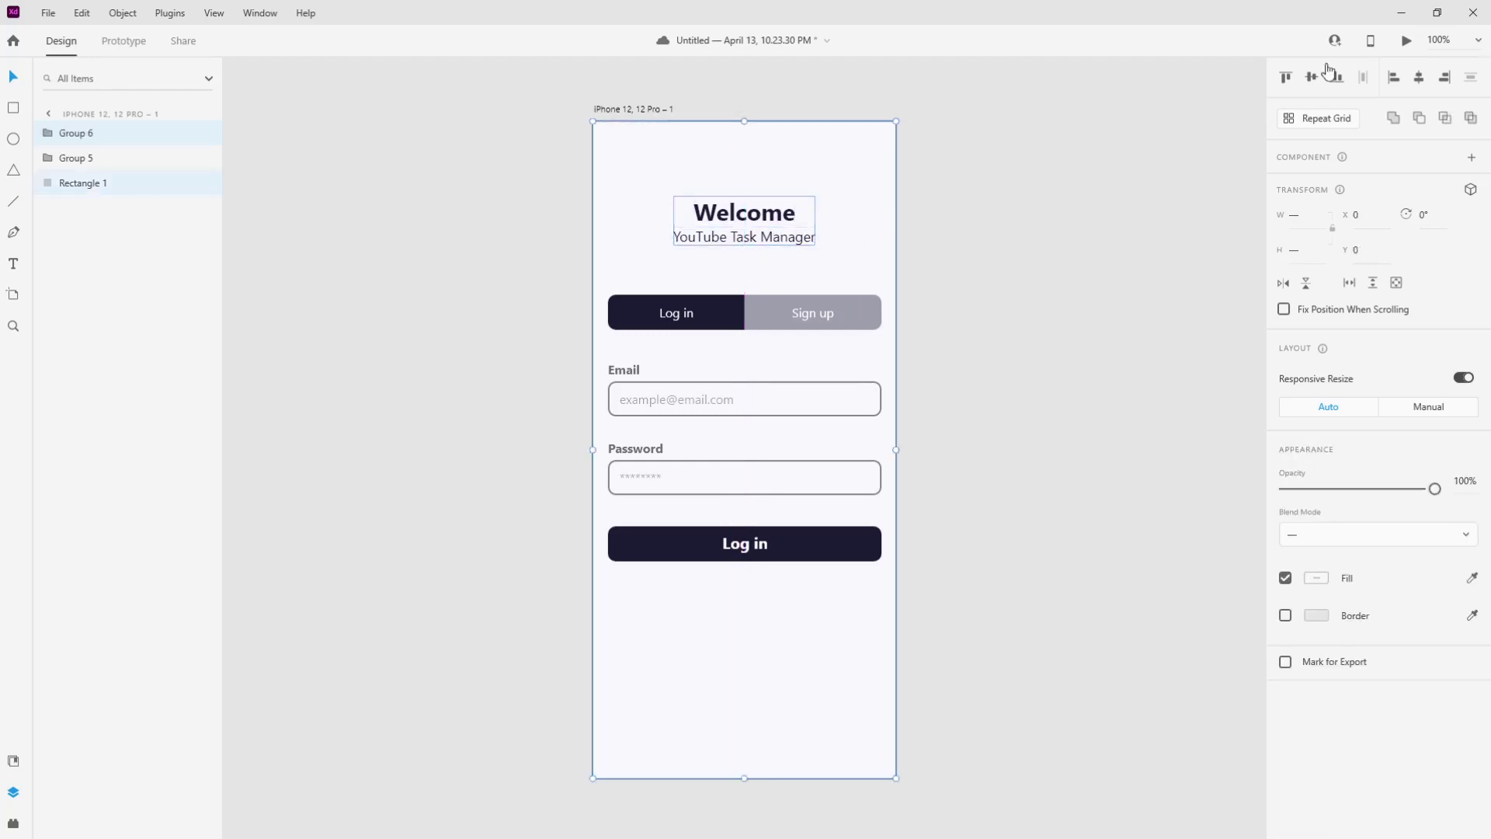
click(1419, 77)
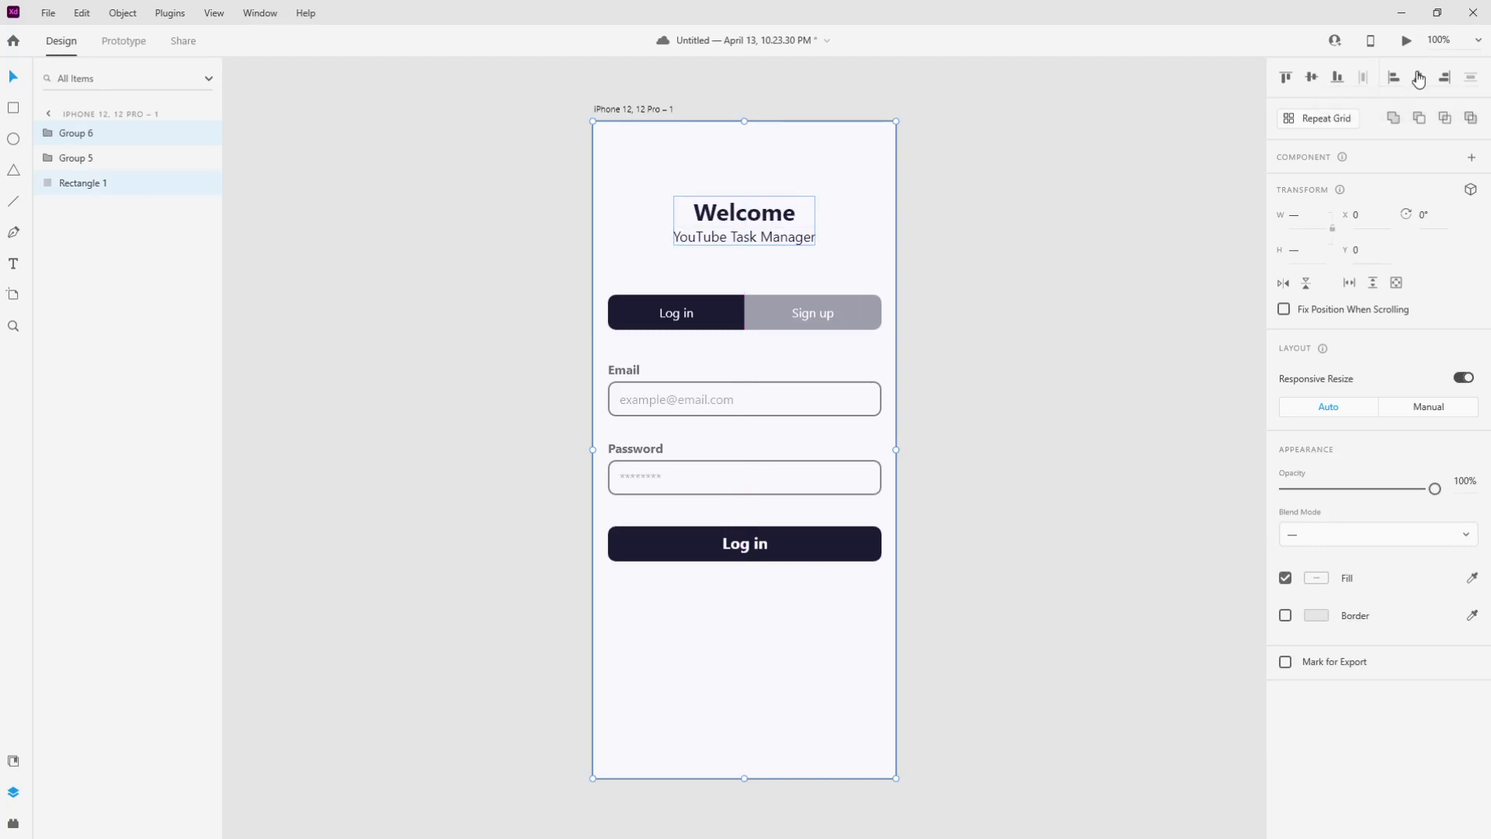
click(775, 206)
click(998, 334)
right_click(842, 311)
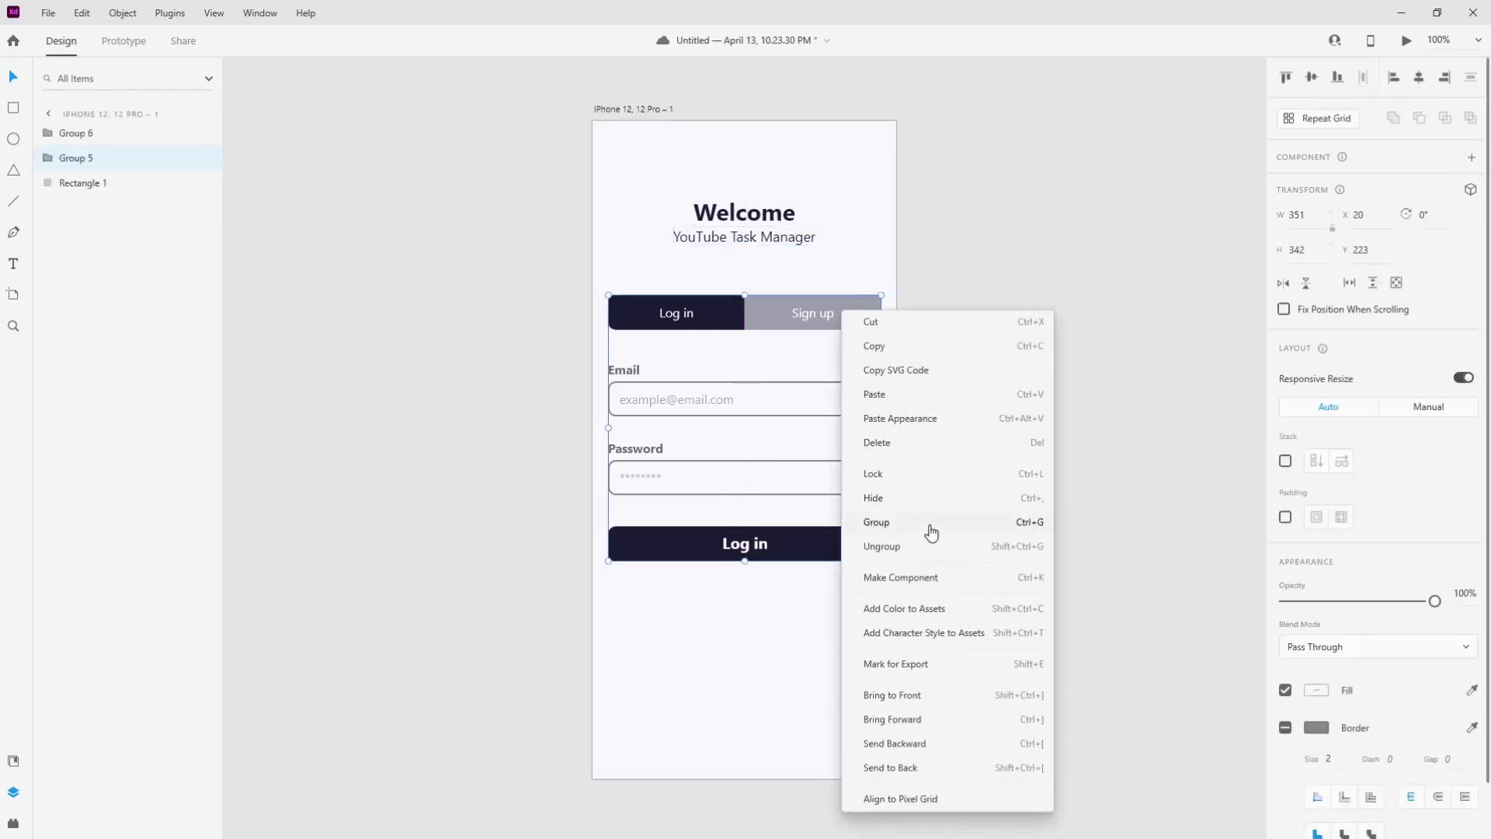
click(913, 546)
click(1025, 458)
drag(775, 214, 775, 233)
click(992, 240)
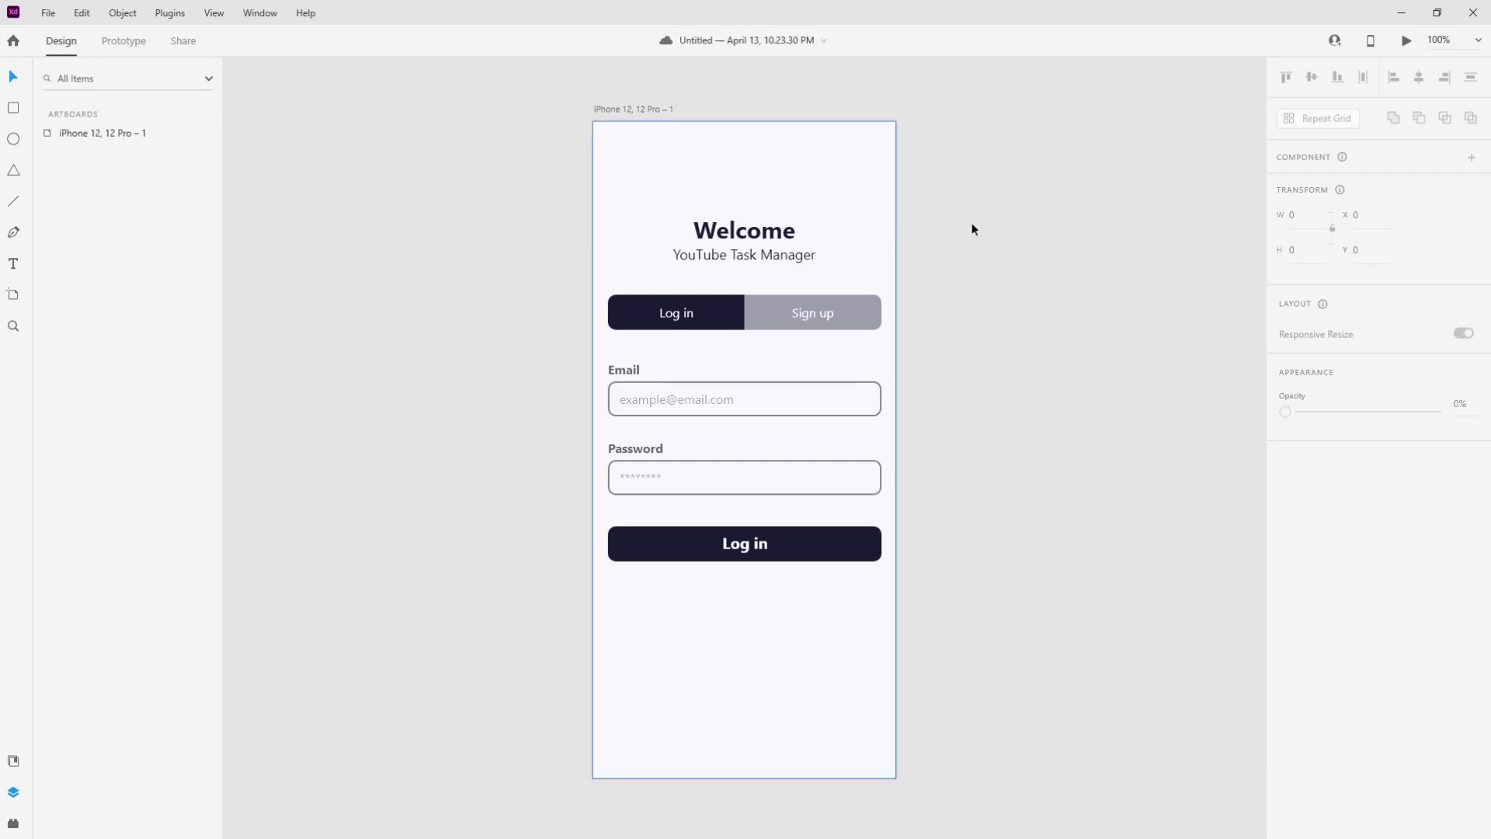
Group all login screen elements, centre them vertically, then raise the group to the centre guide
drag(1005, 209, 603, 618)
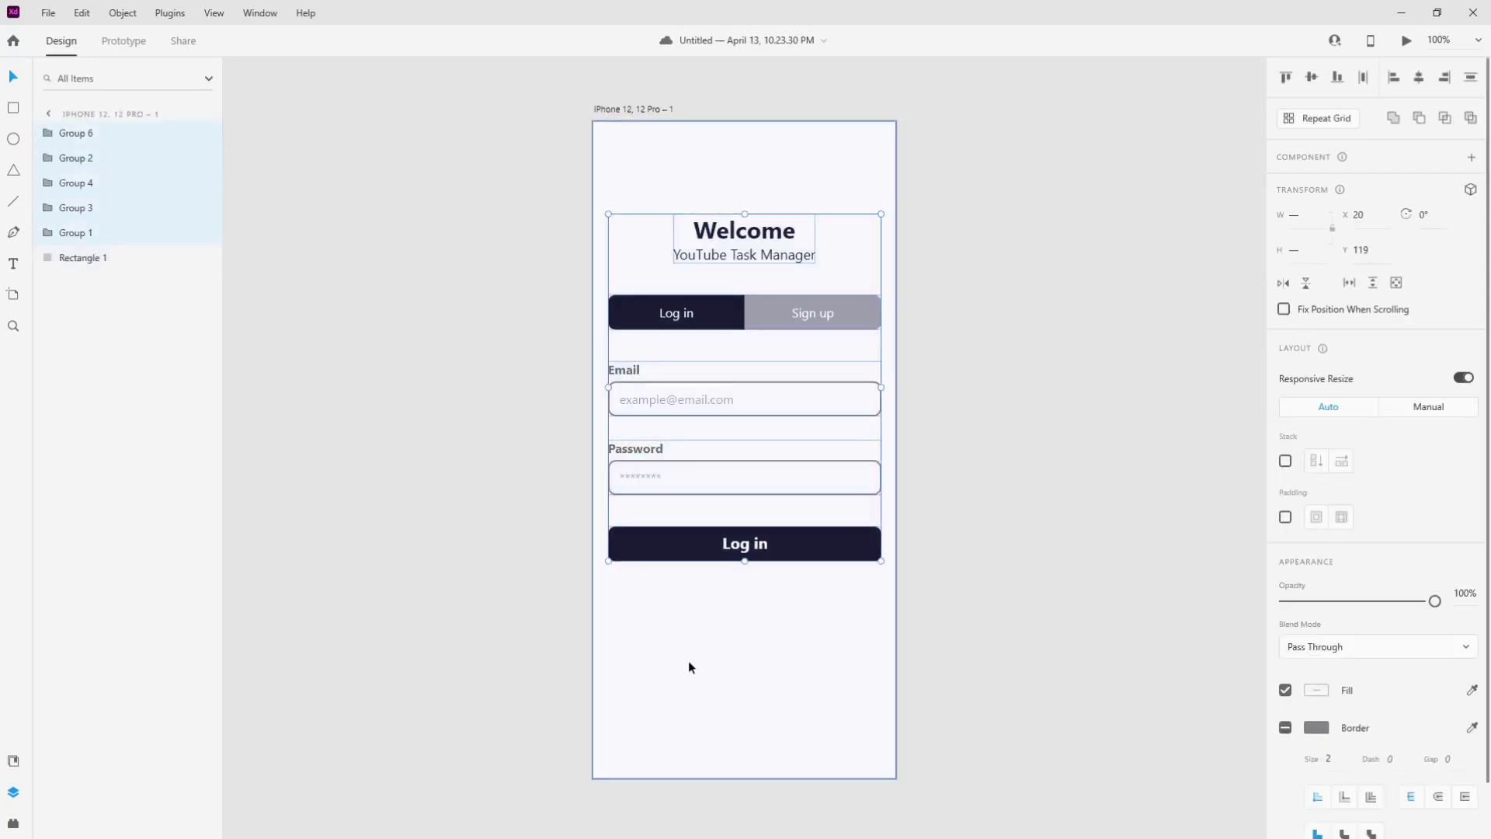
key(ctrl+g)
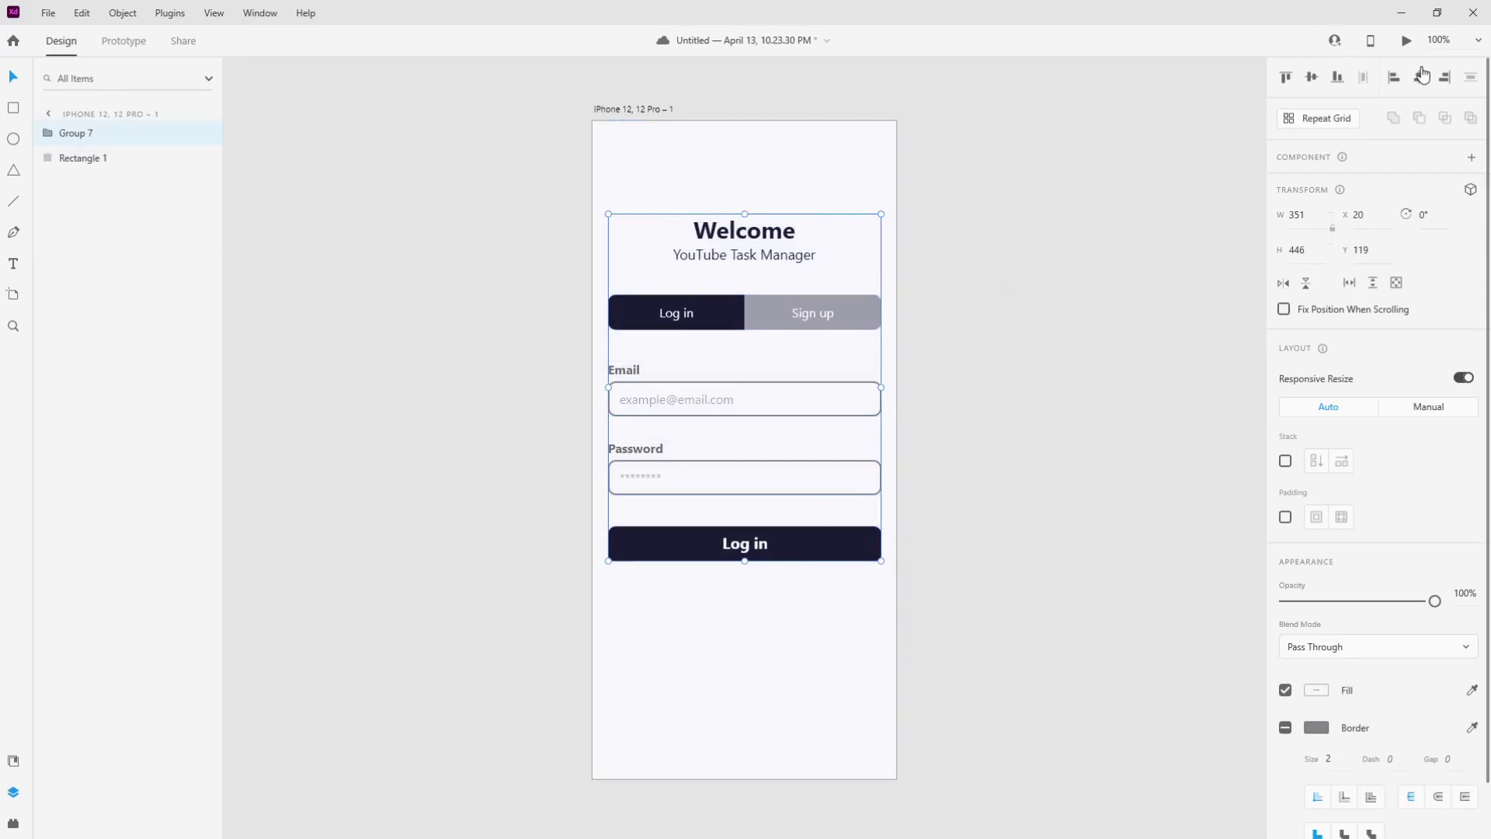
click(1312, 77)
click(1095, 168)
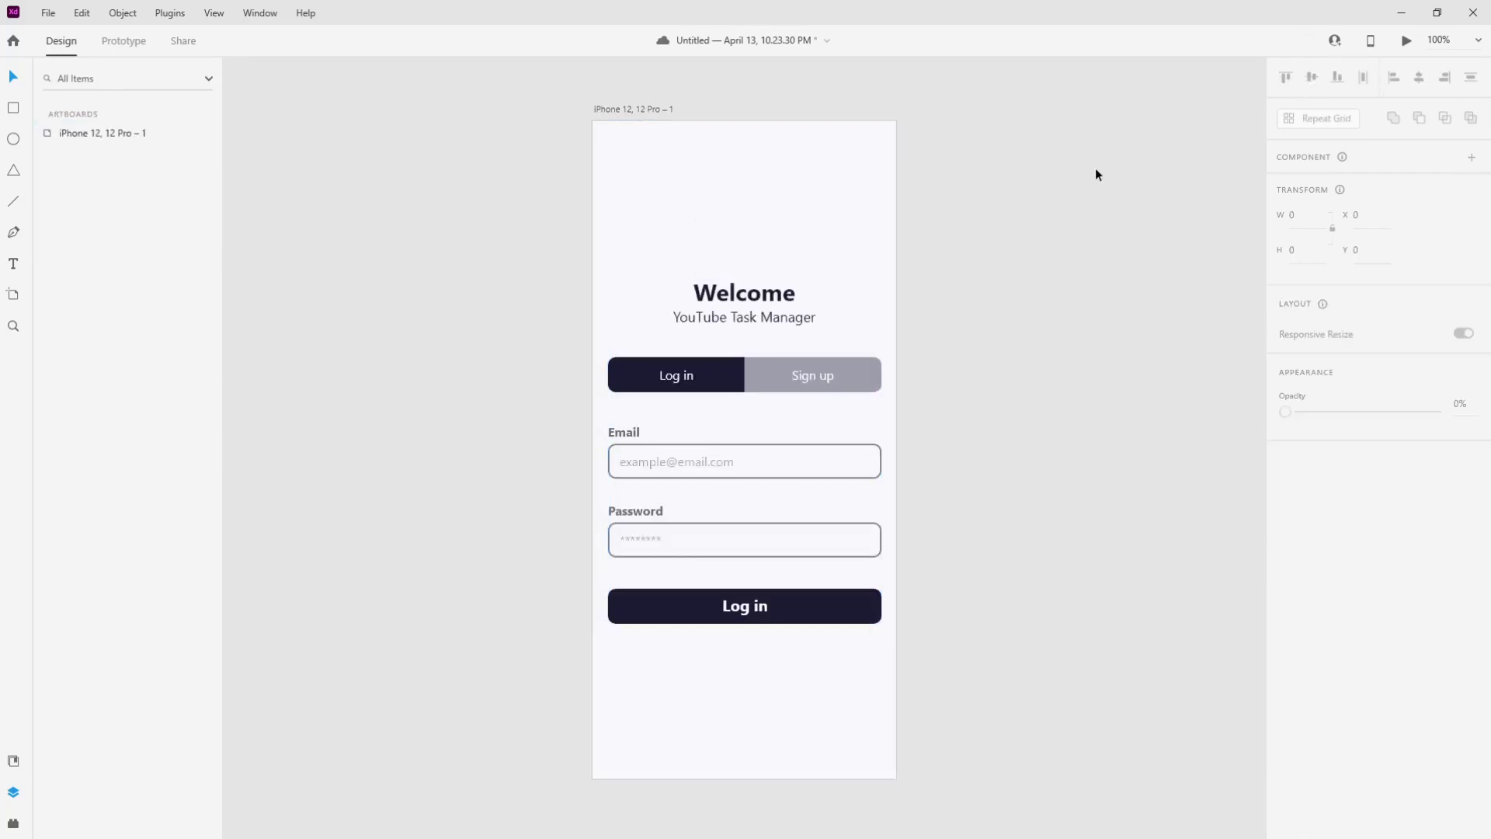
drag(802, 459, 708, 475)
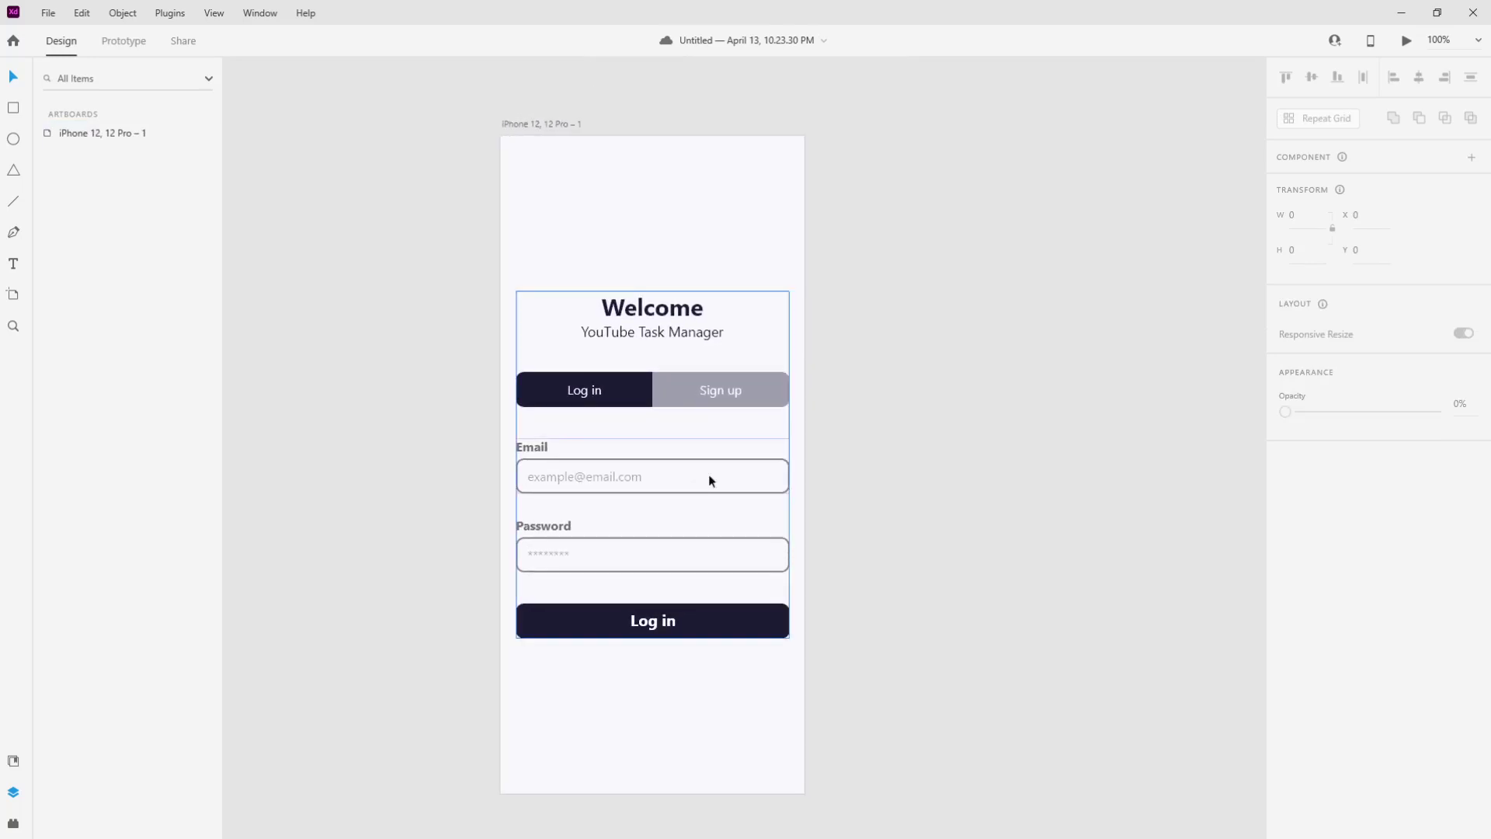
drag(692, 389, 693, 314)
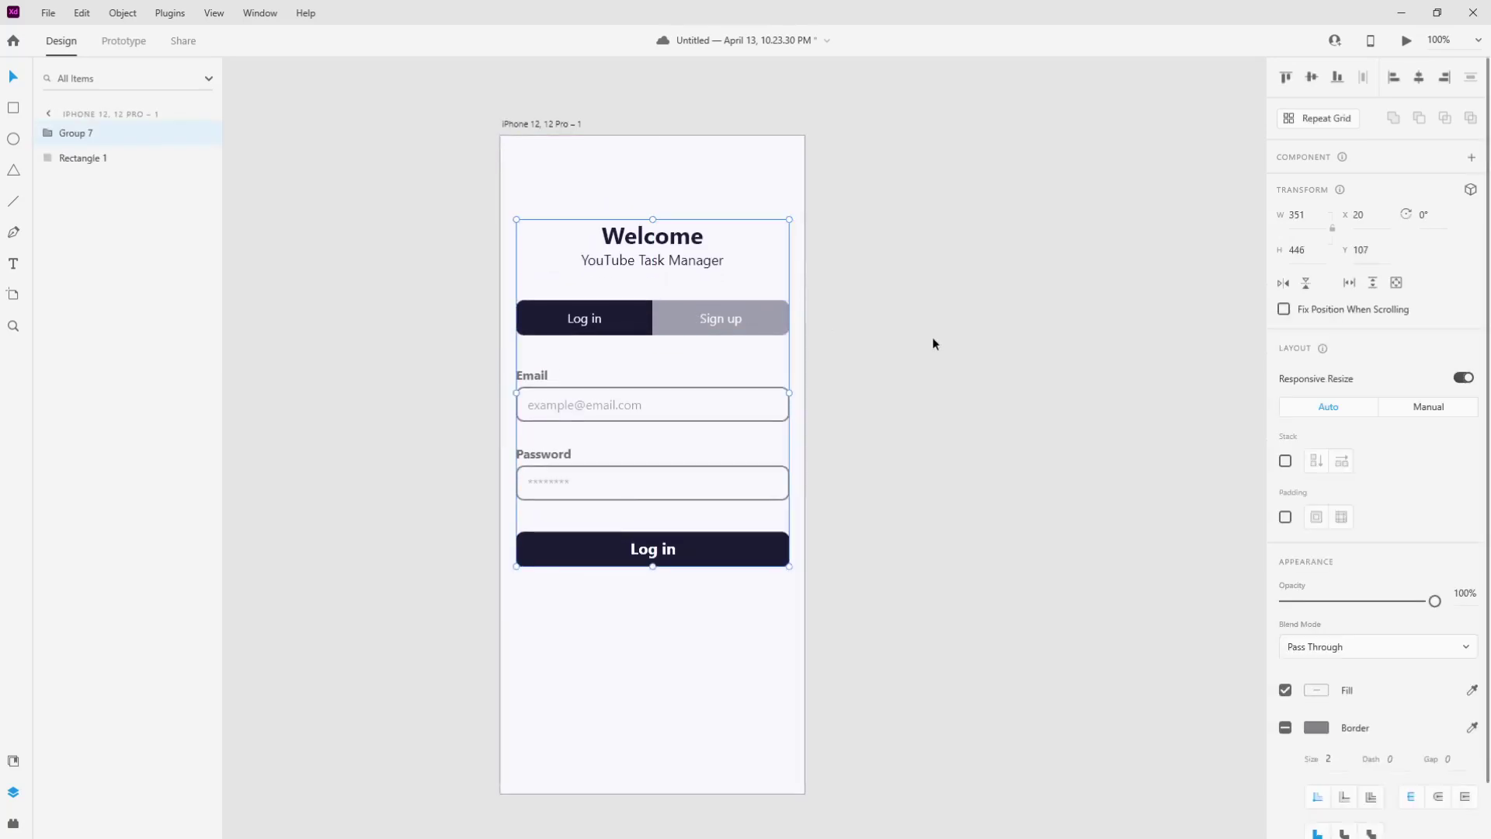
click(934, 342)
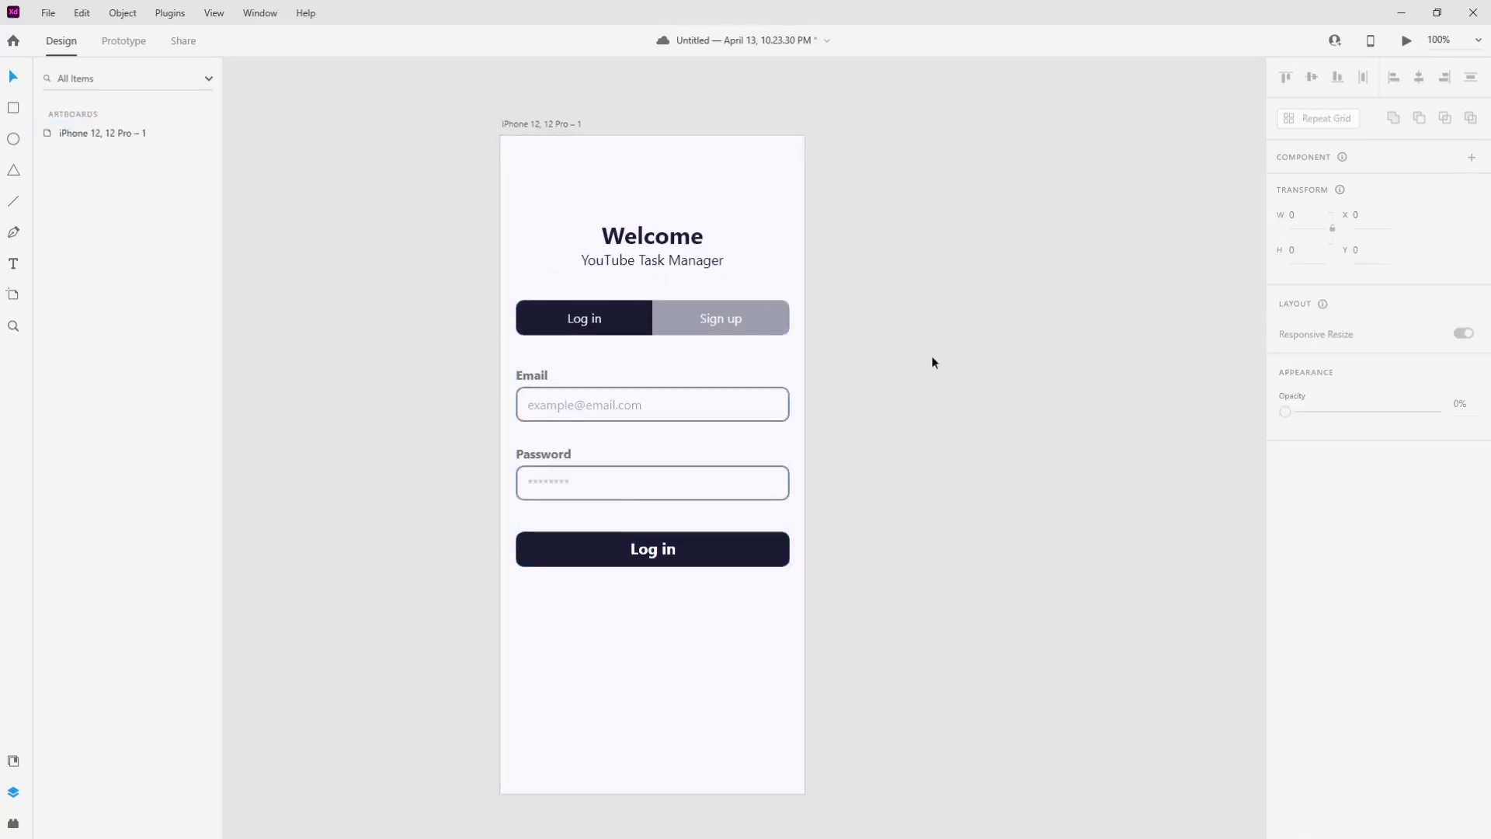
click(727, 553)
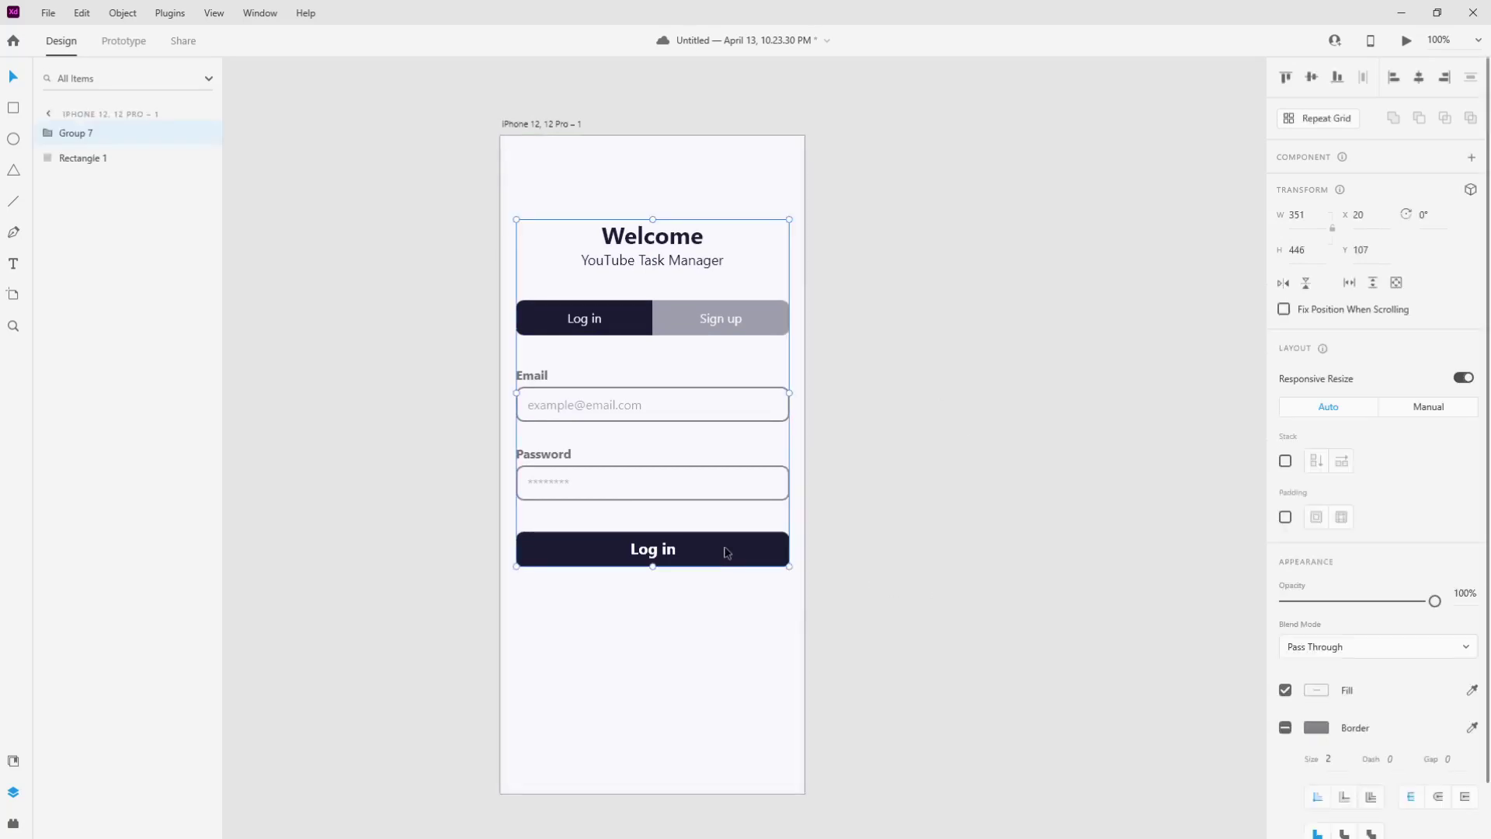
Ungroup the login elements and split the Log in button into label and background
right_click(727, 553)
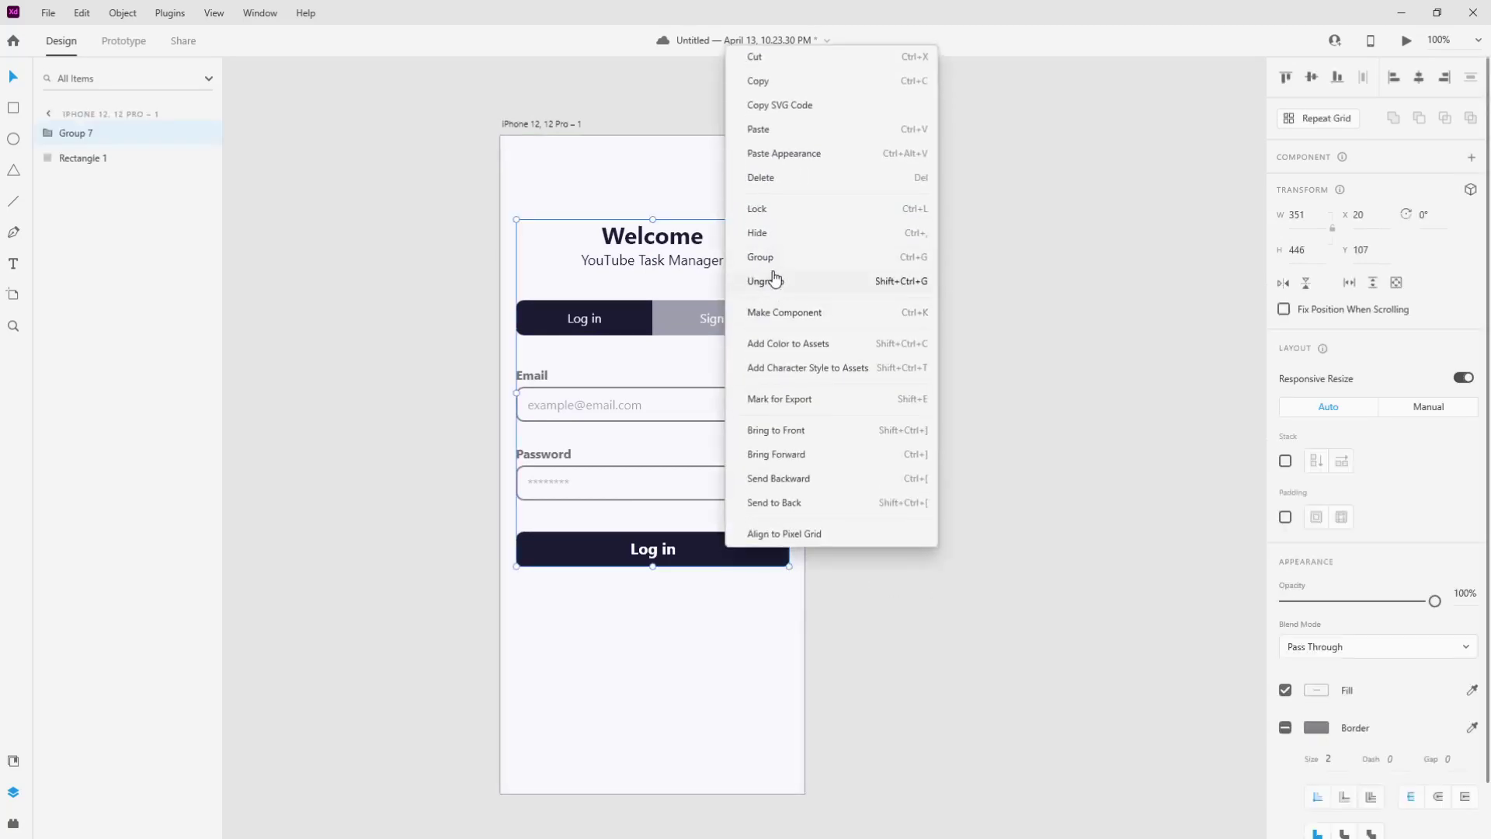
click(765, 282)
click(922, 469)
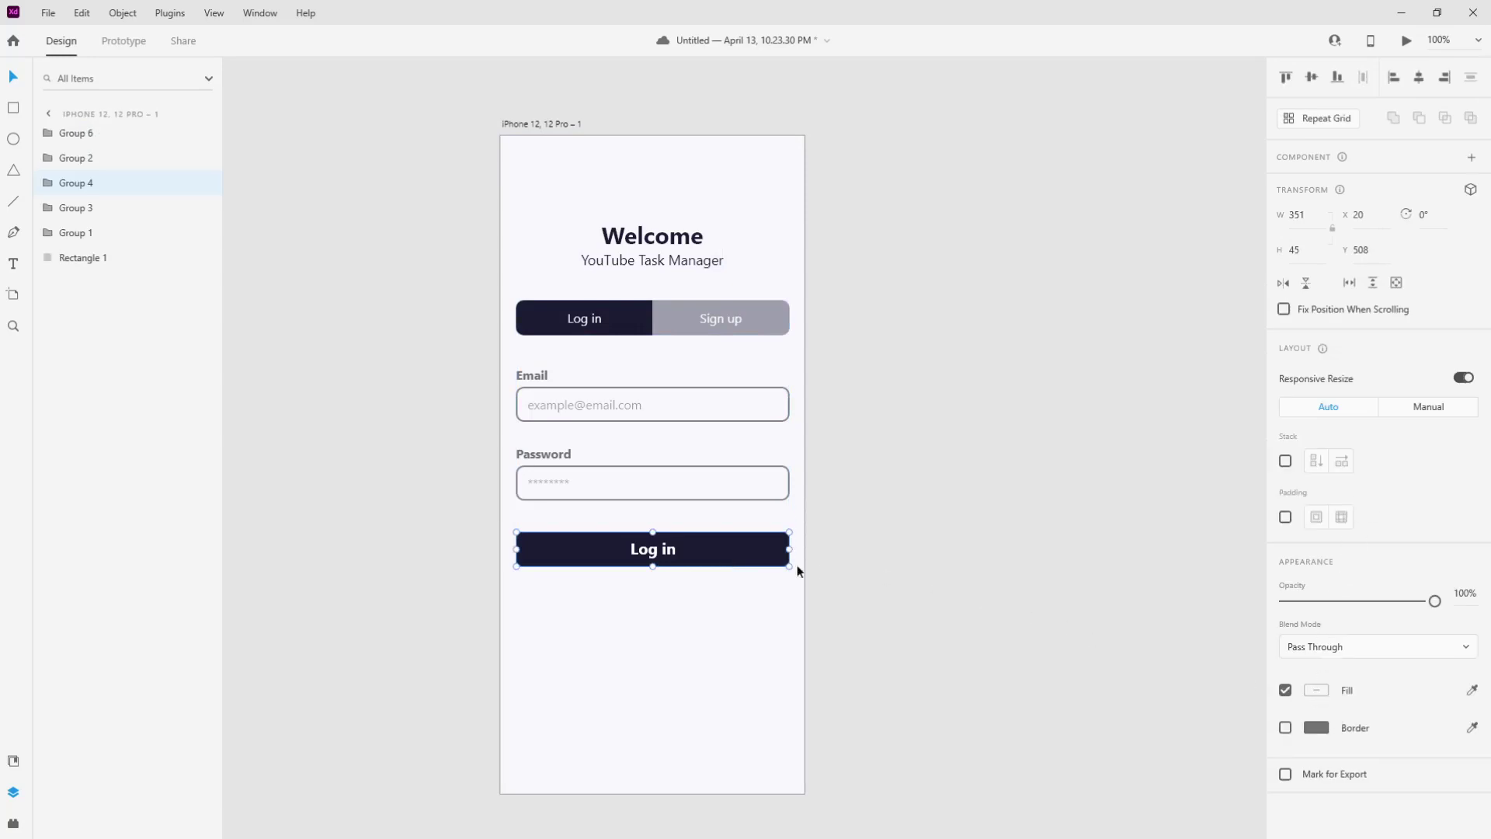
right_click(735, 564)
click(777, 296)
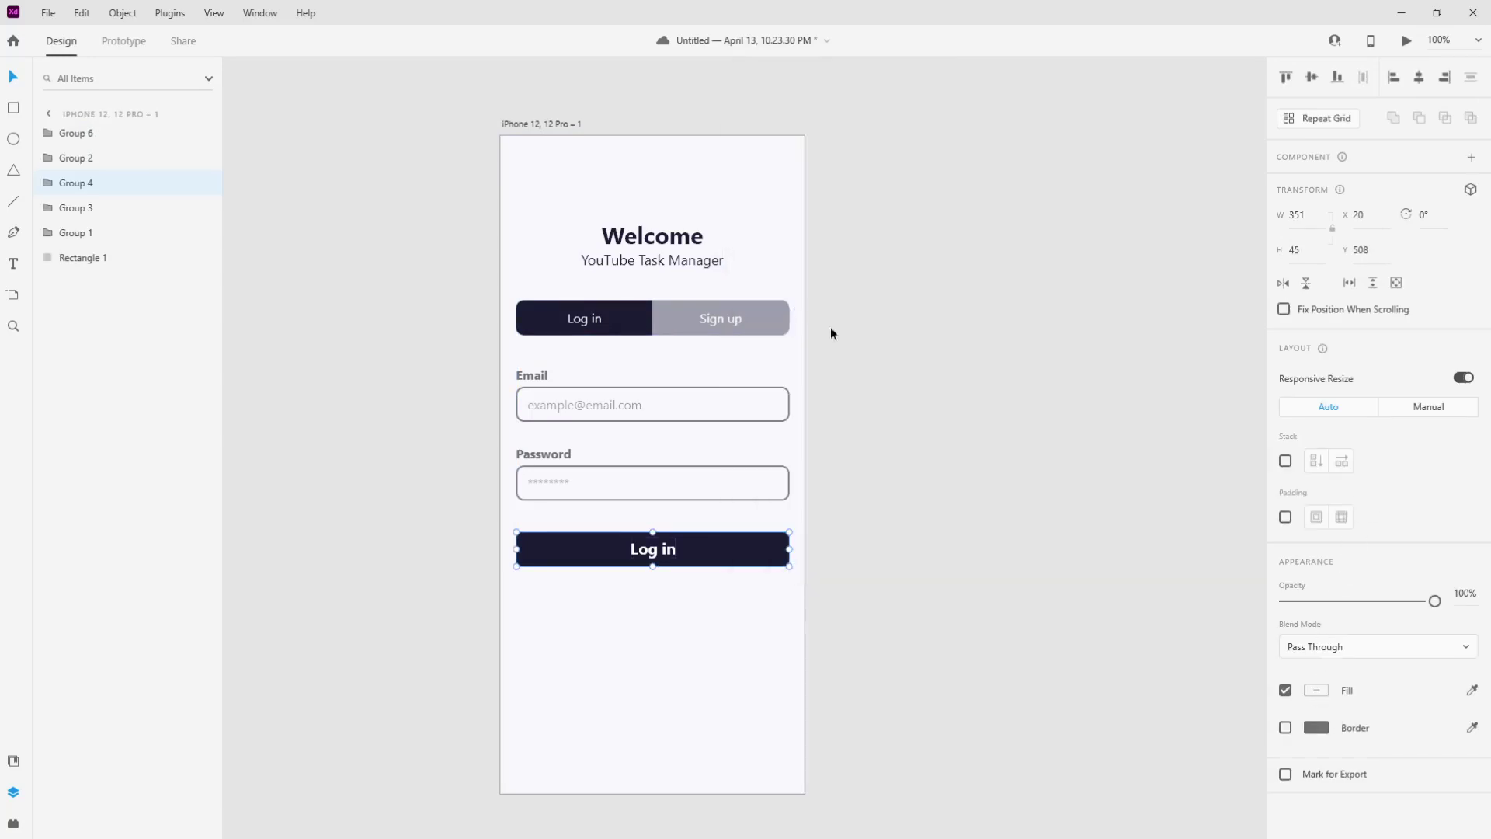
Fade the Log in button background's fill to 40% opacity
click(755, 543)
click(1318, 618)
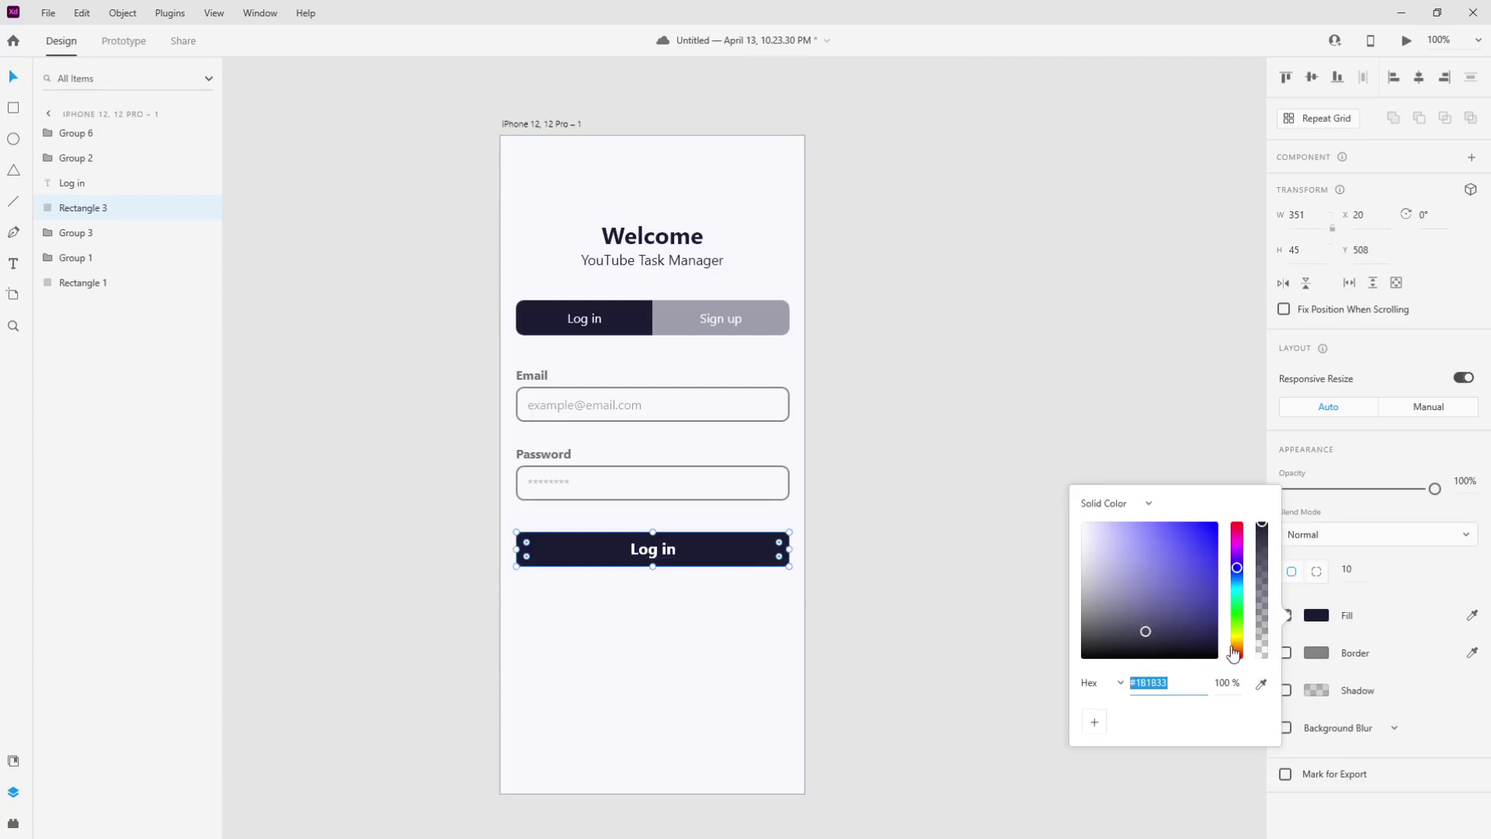
click(1222, 683)
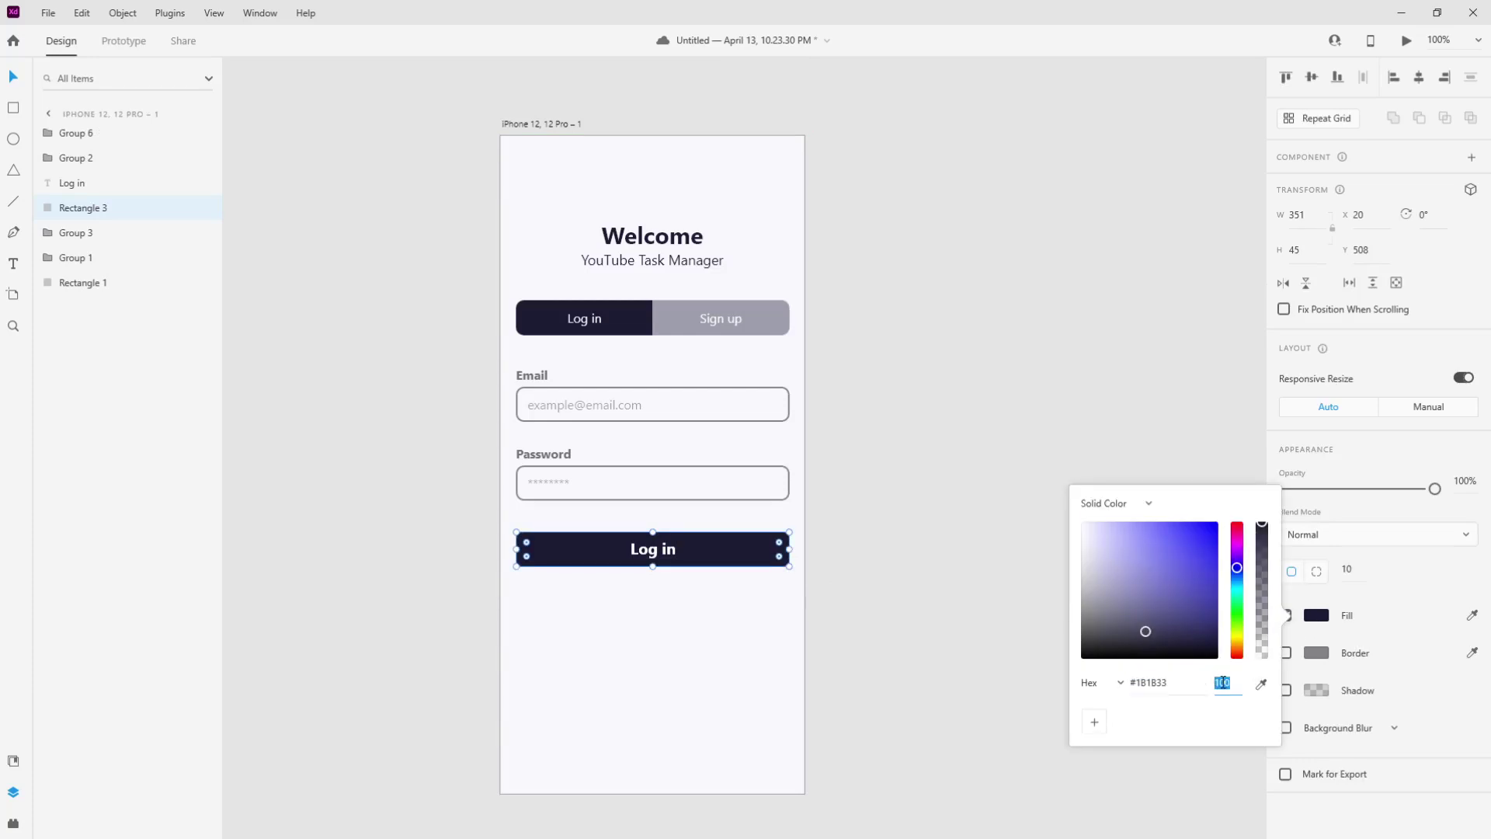
text(40)
key(Return)
click(1056, 546)
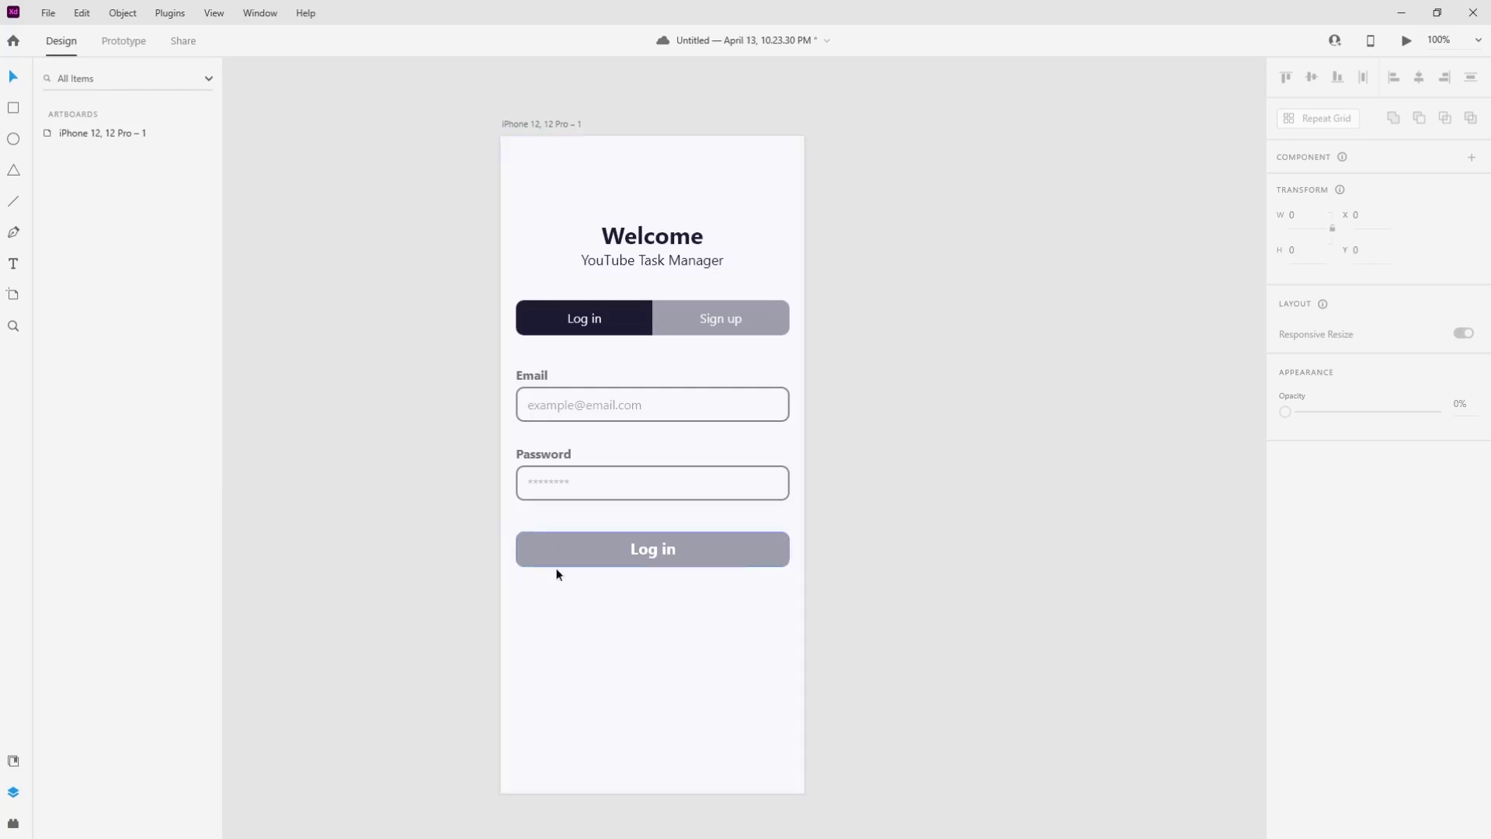
Select all the login screen elements on the artboard
click(597, 408)
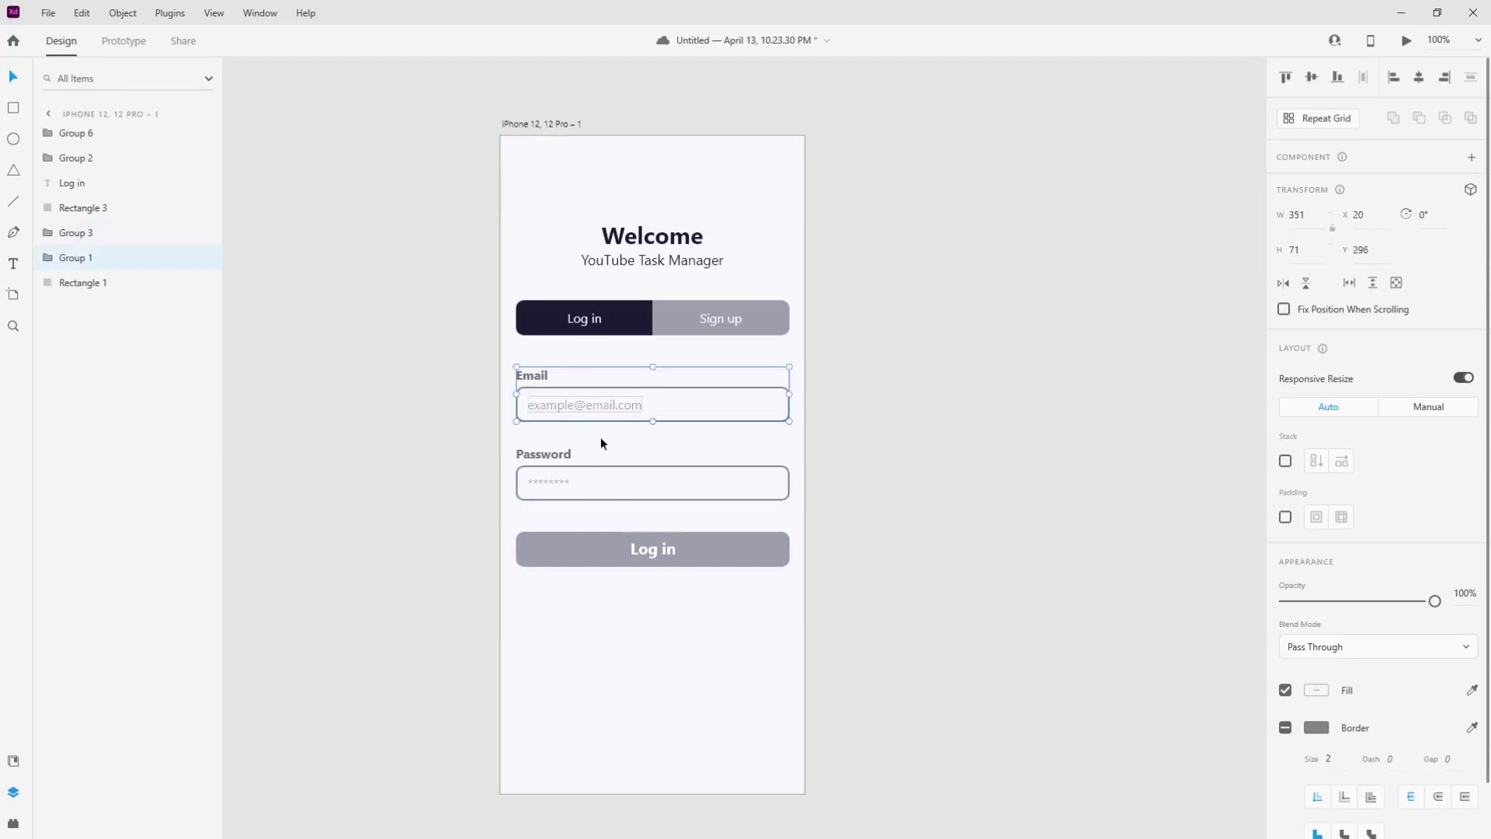
click(653, 476)
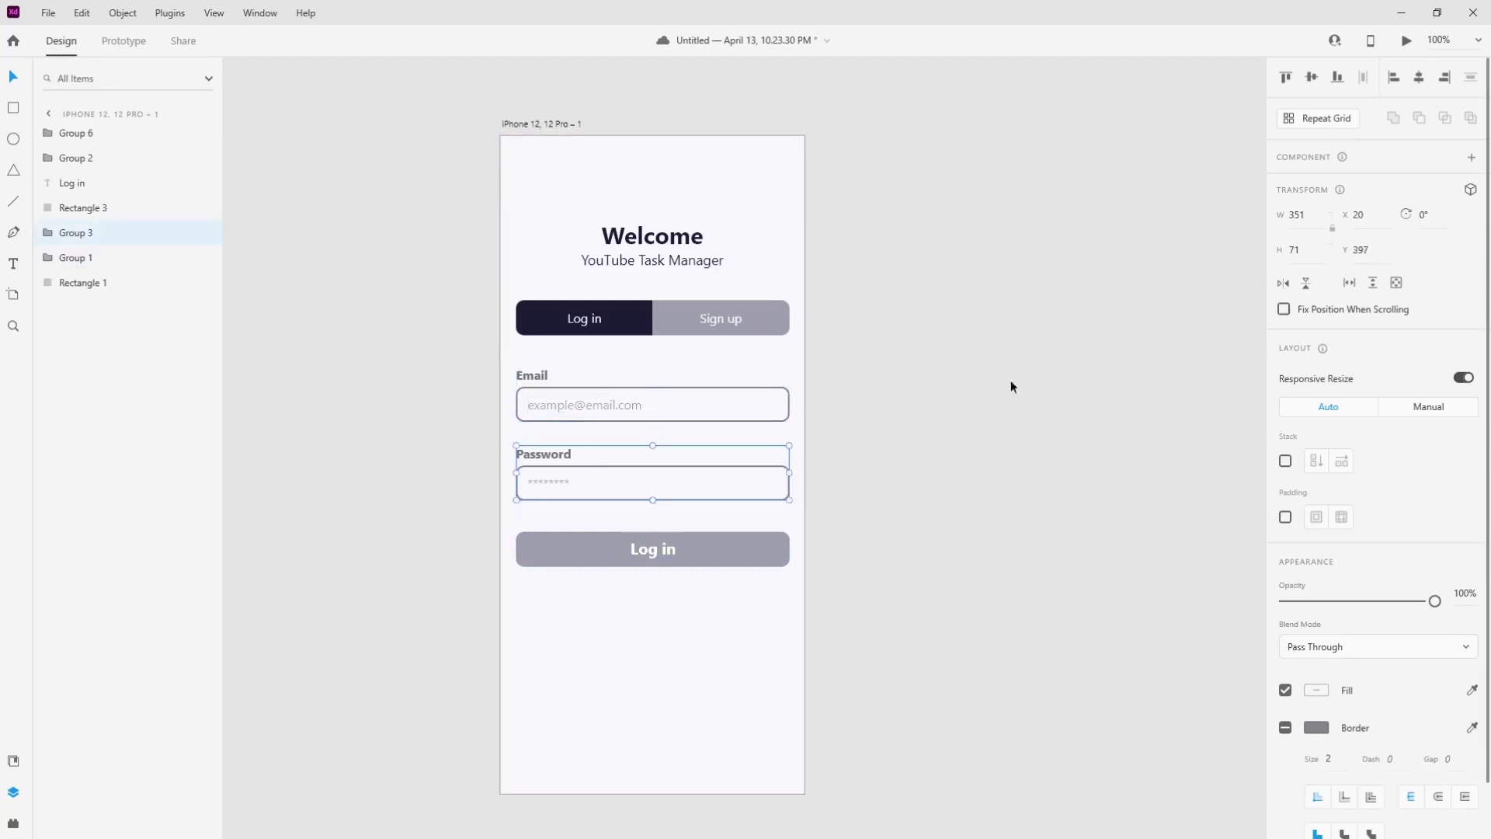
drag(926, 180, 525, 739)
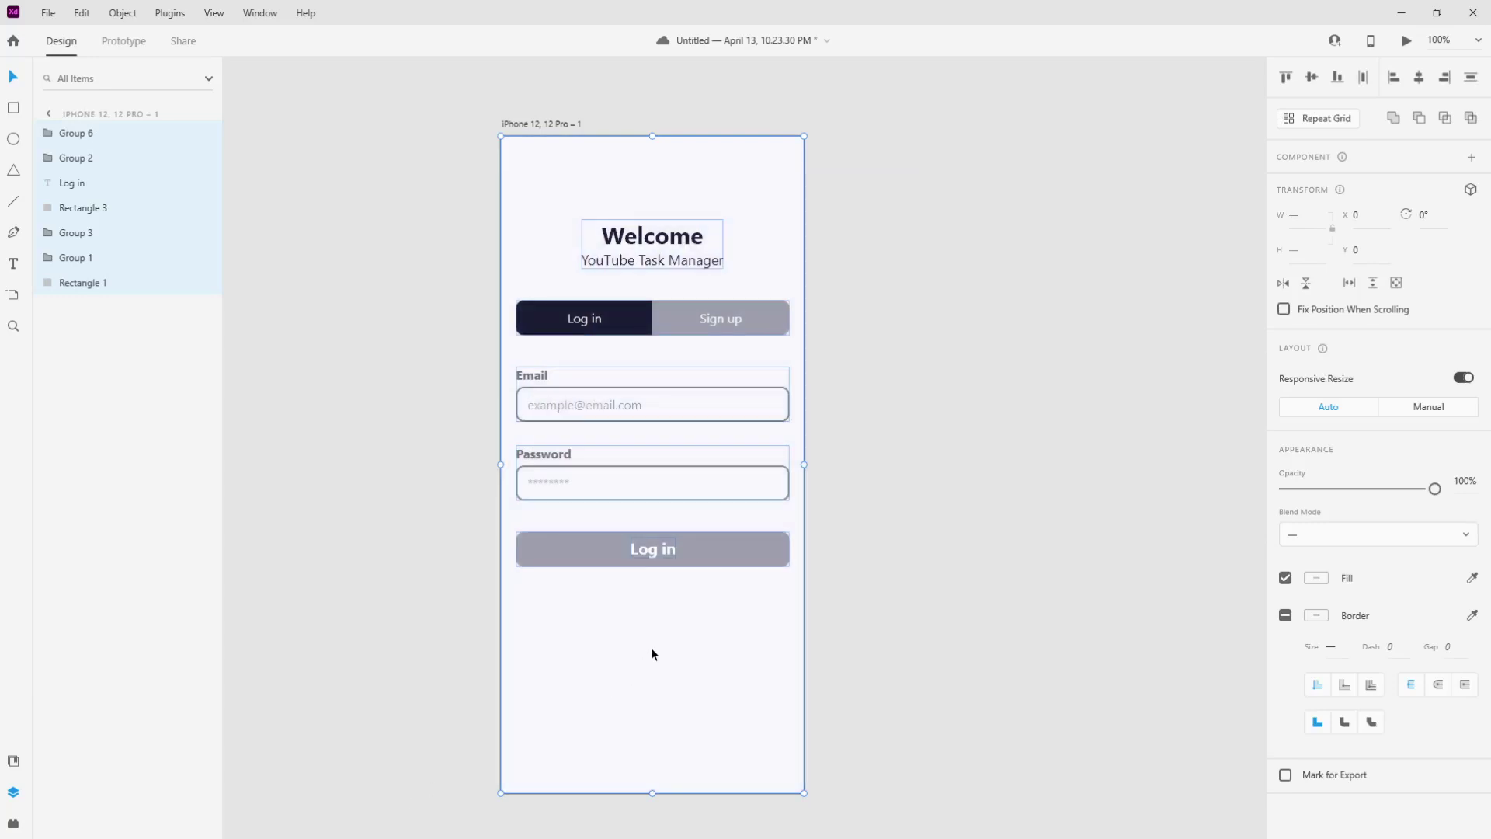
Duplicate the whole login screen and place the copy beside the original
drag(653, 653, 1002, 631)
drag(1155, 533, 947, 516)
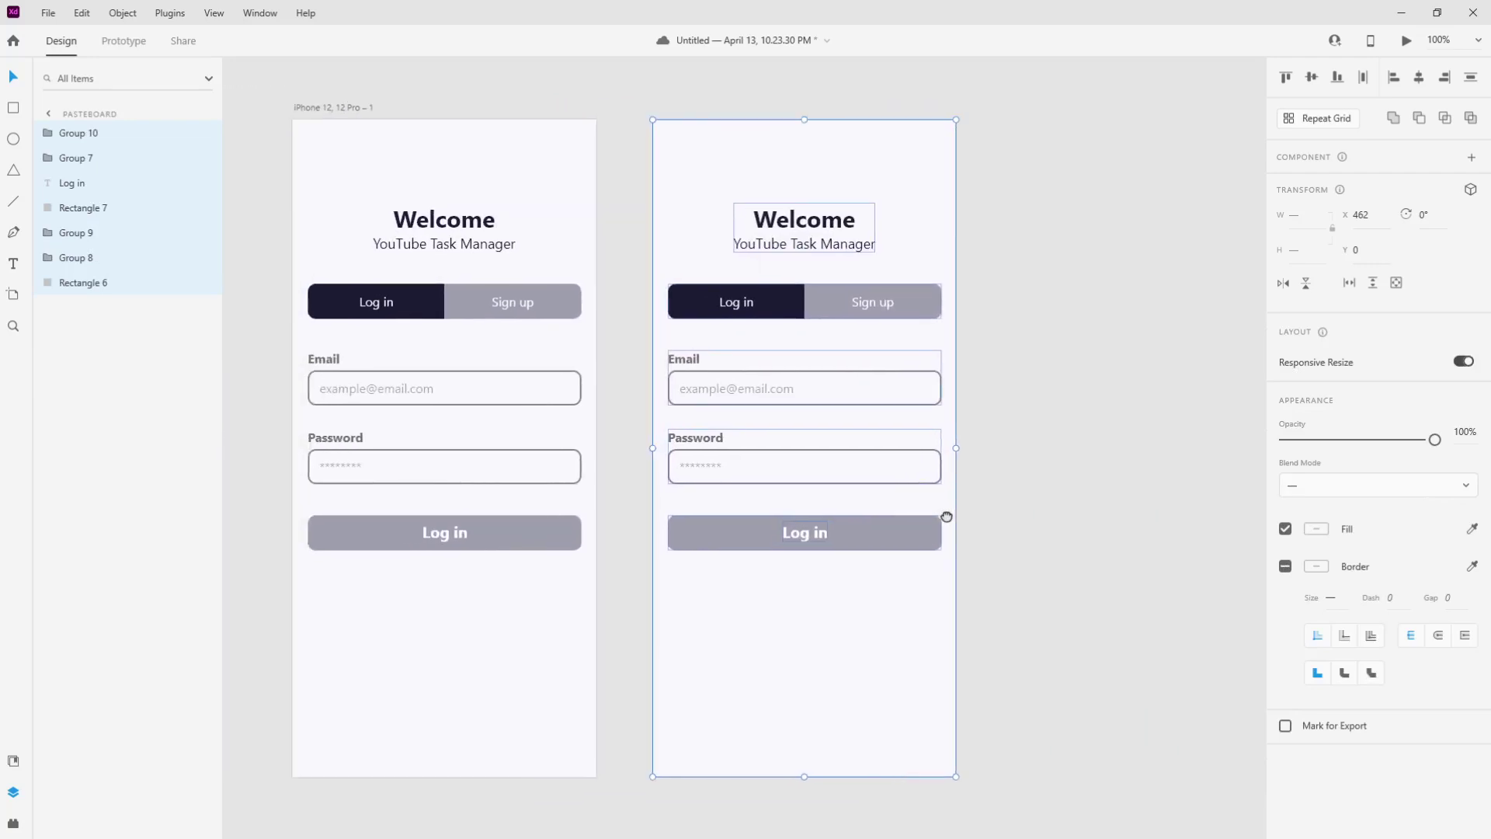
click(1041, 489)
Ungroup the copy's tabs and make the Sign up tab's fill fully opaque dark
click(923, 312)
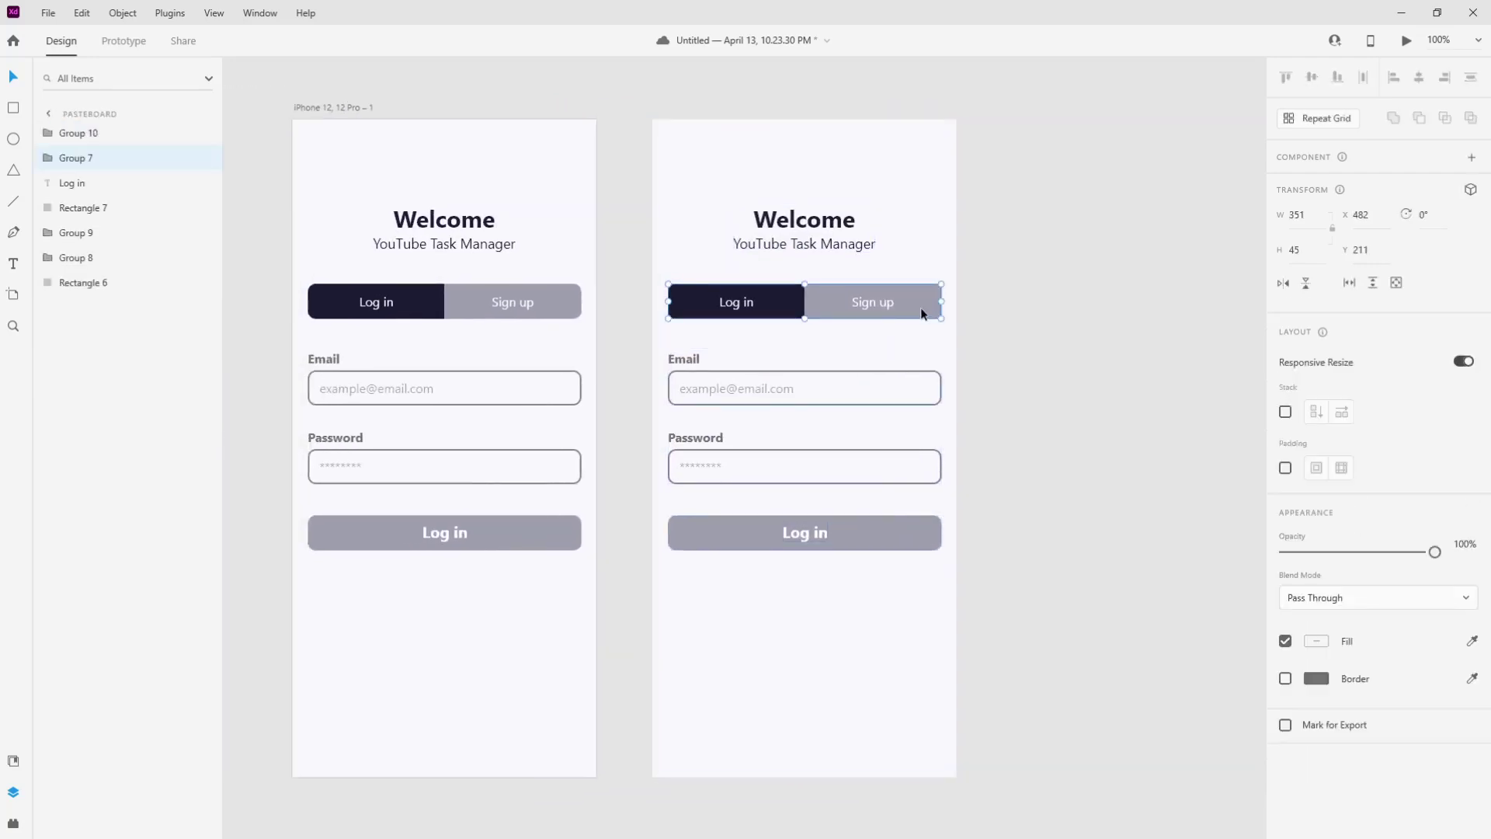
right_click(944, 299)
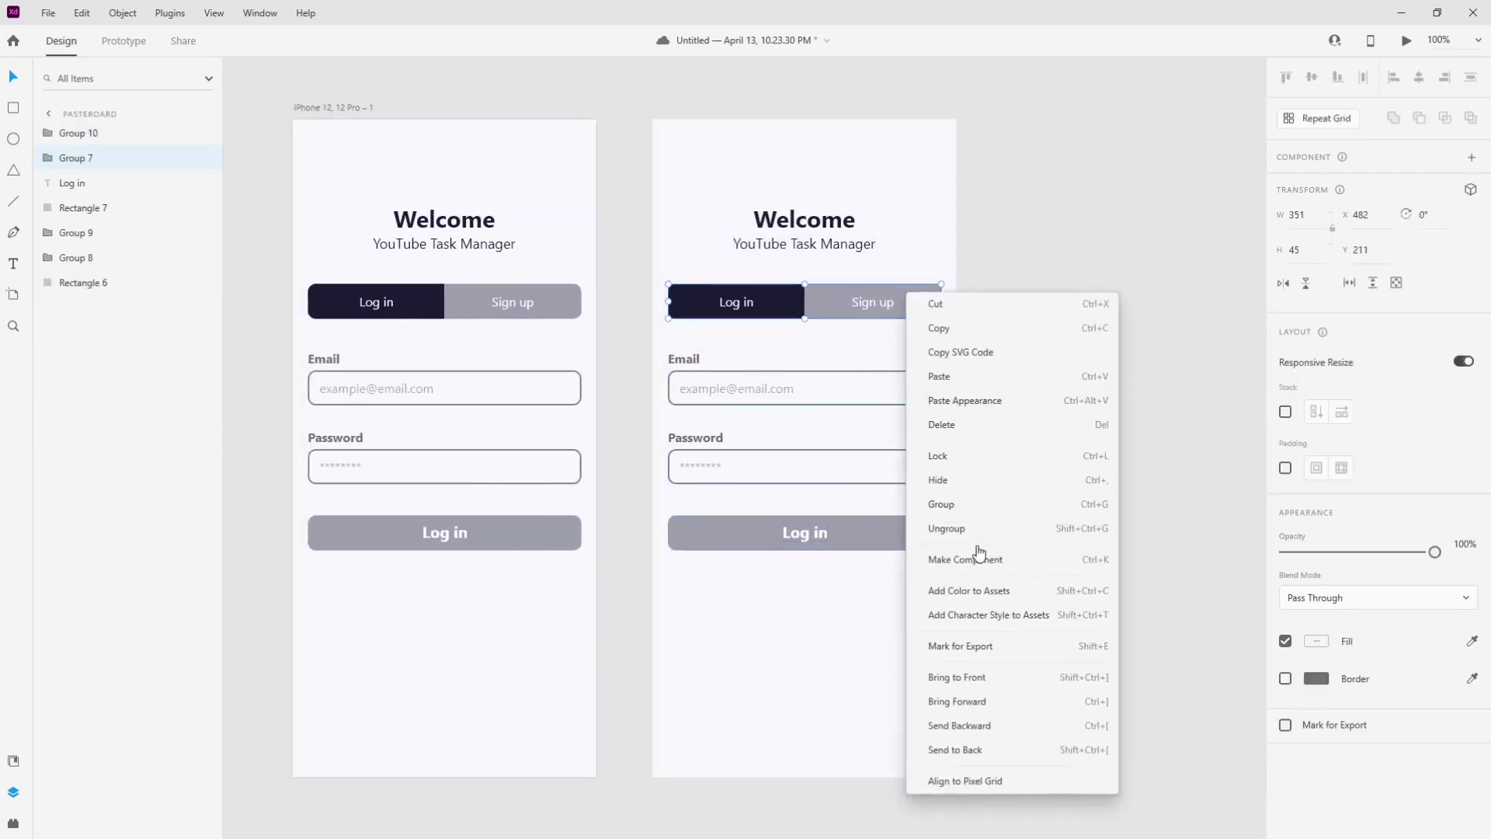
click(971, 532)
click(931, 297)
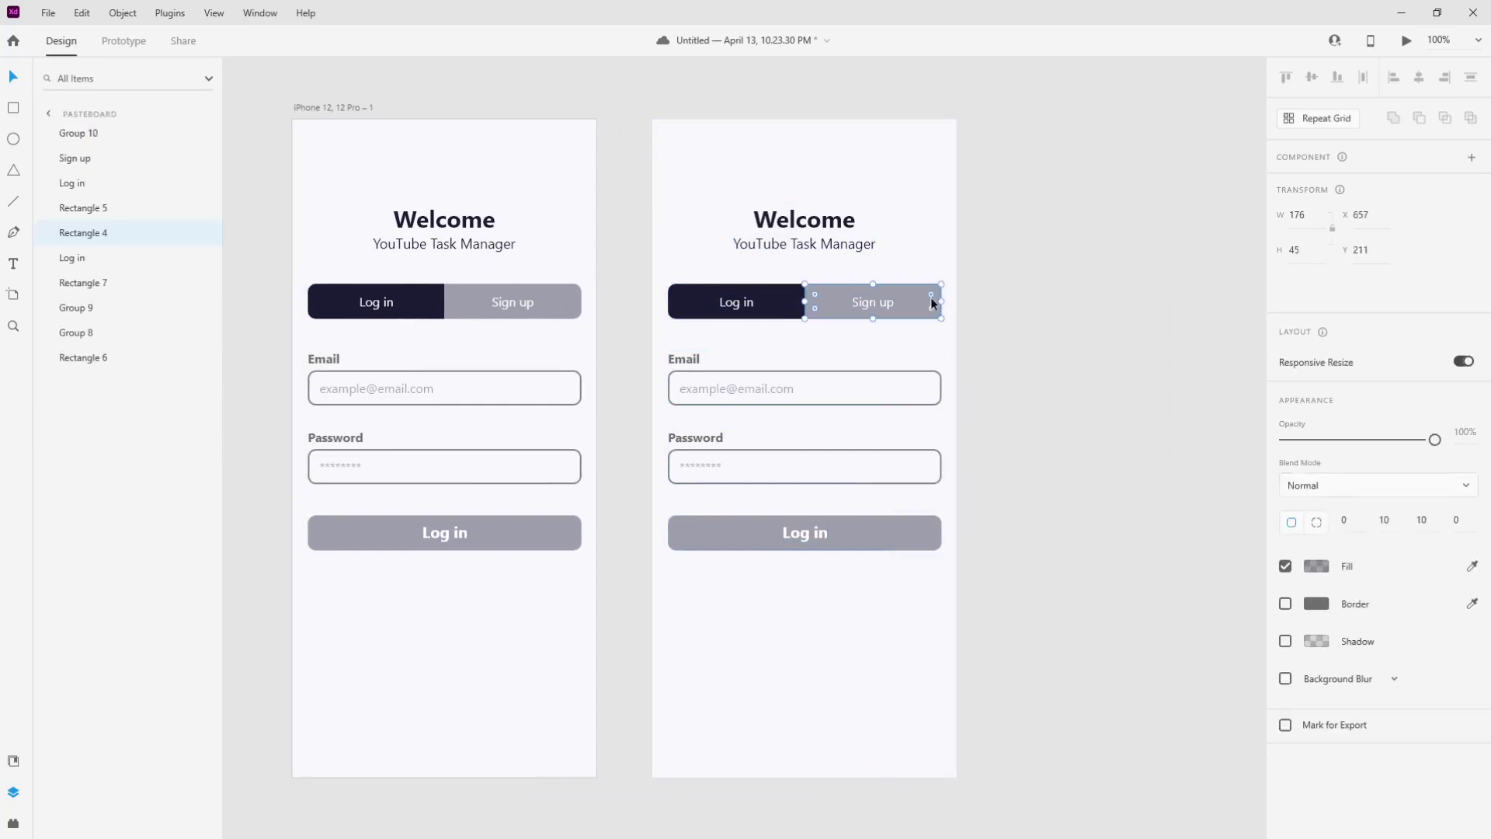
click(1321, 568)
drag(1262, 556, 1251, 462)
click(1046, 260)
Fade the copy's Log in tab fill to 40% opacity
click(785, 307)
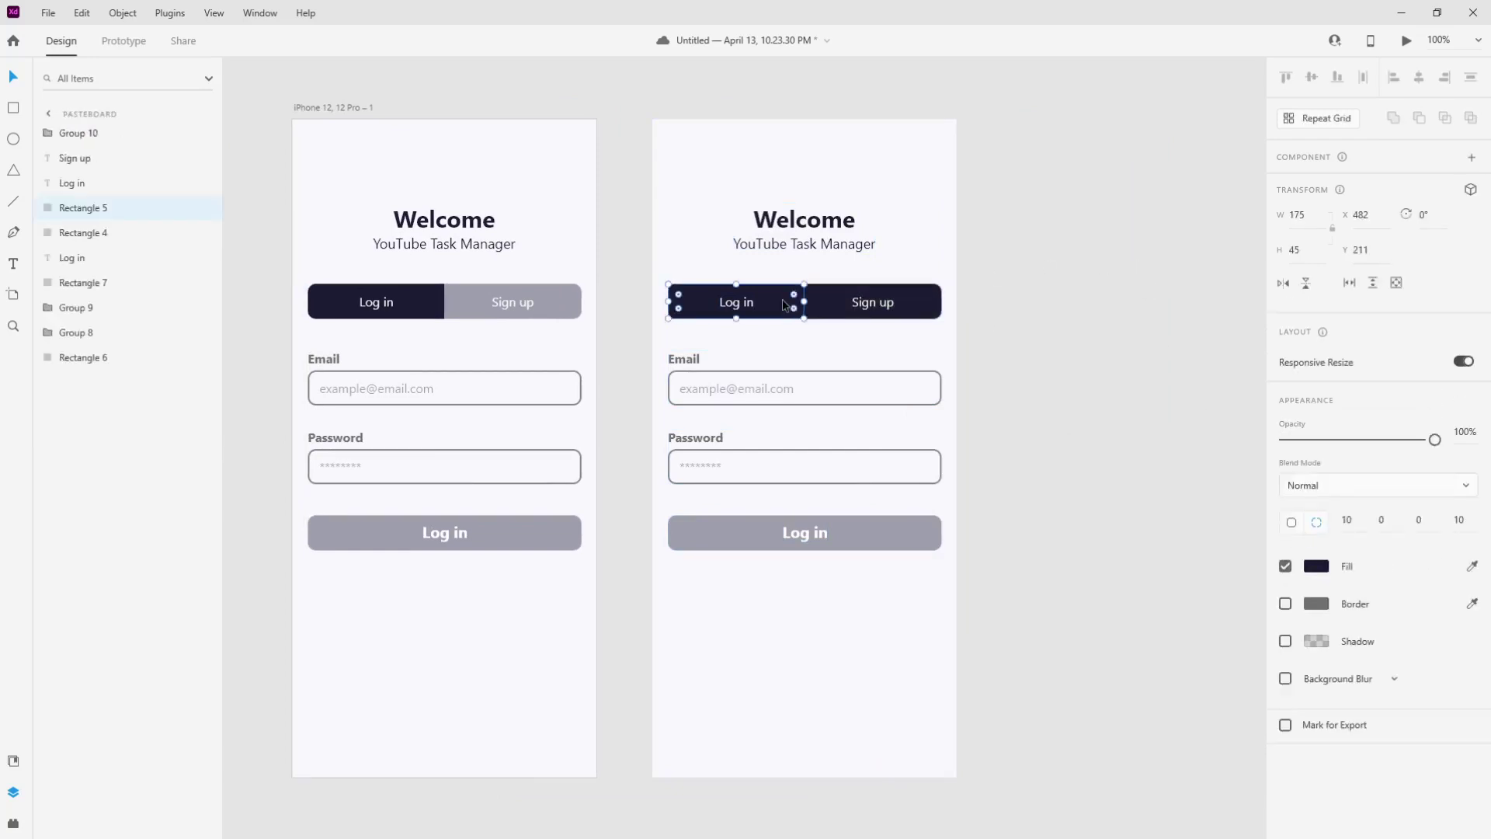
click(1317, 566)
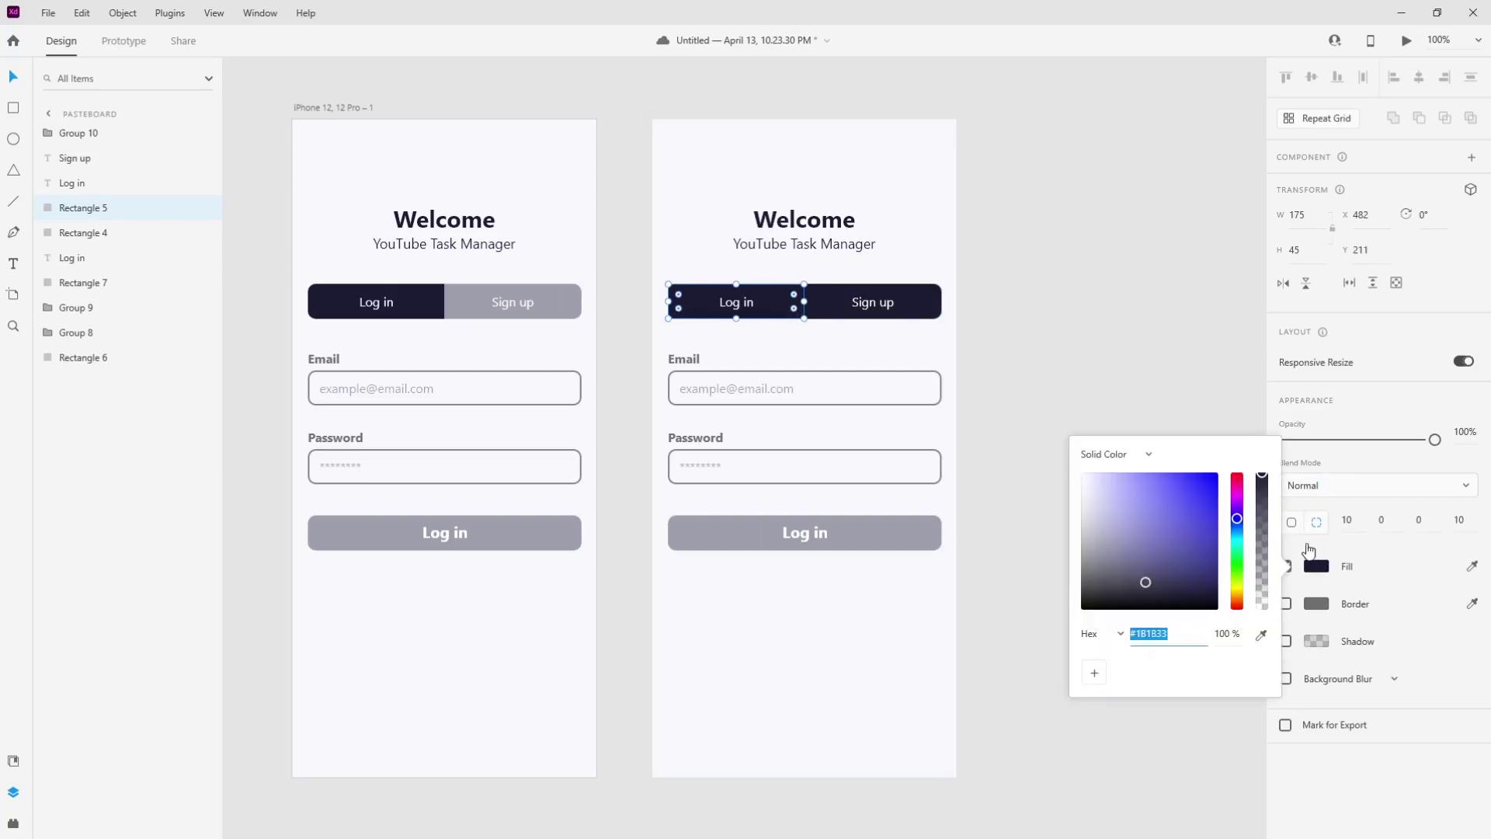
click(1262, 482)
drag(1264, 501, 1262, 533)
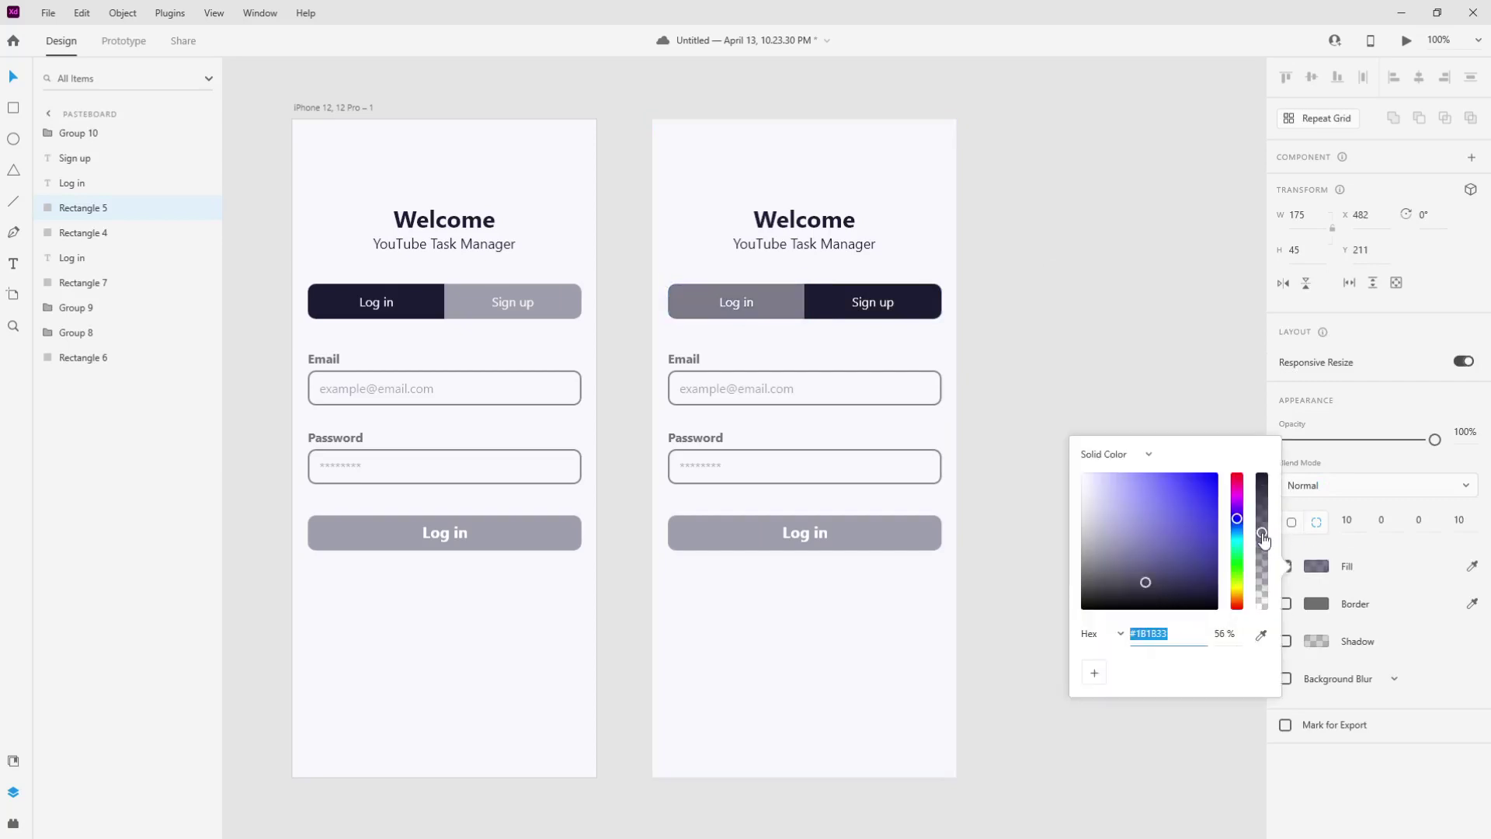
click(1223, 631)
text(40)
key(Return)
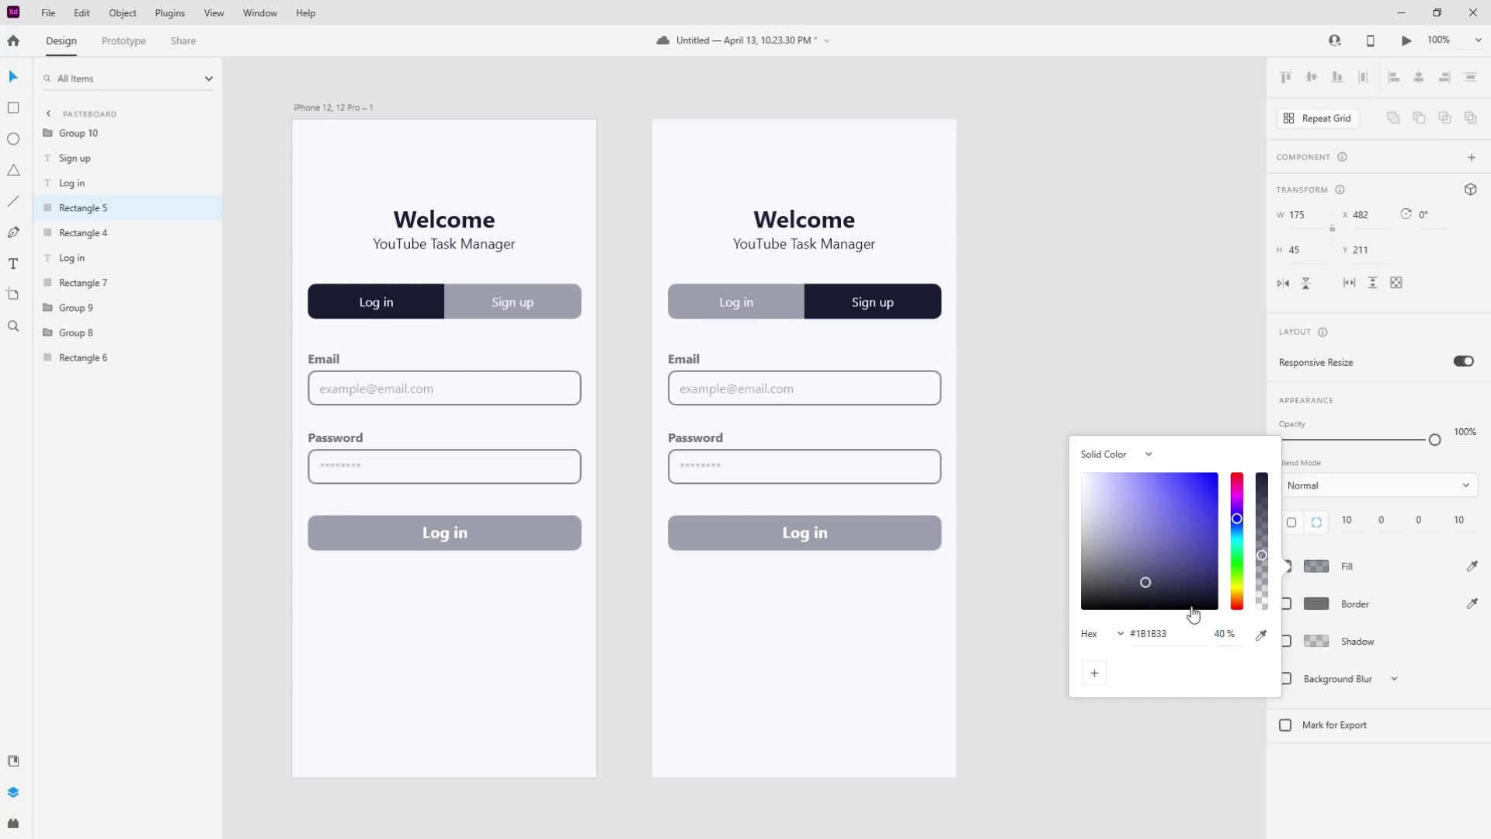
click(1002, 278)
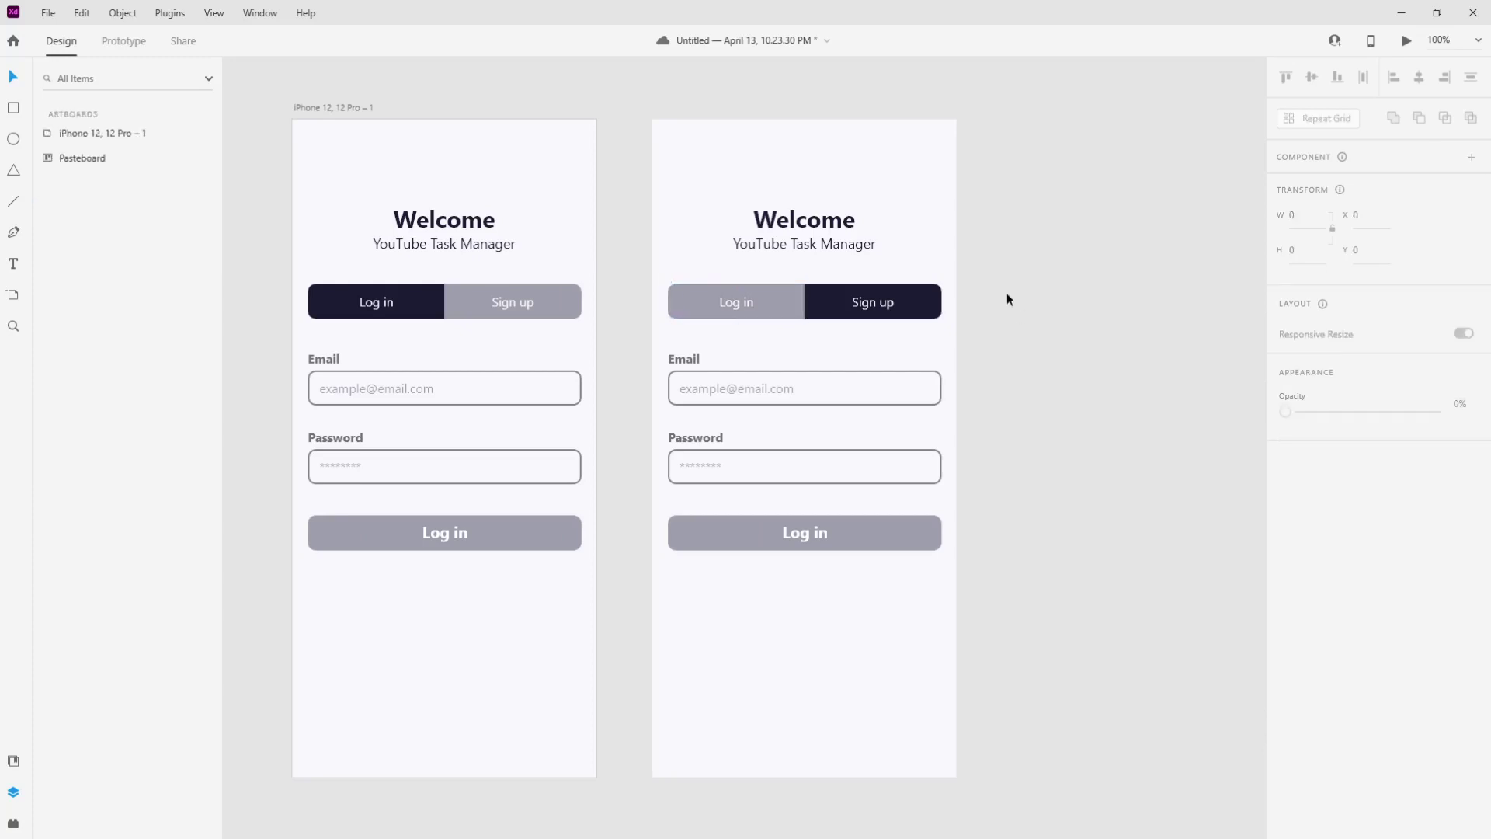
Relabel the first sign-up field as Full Name with a 'John Doe' placeholder
double_click(692, 360)
double_click(688, 361)
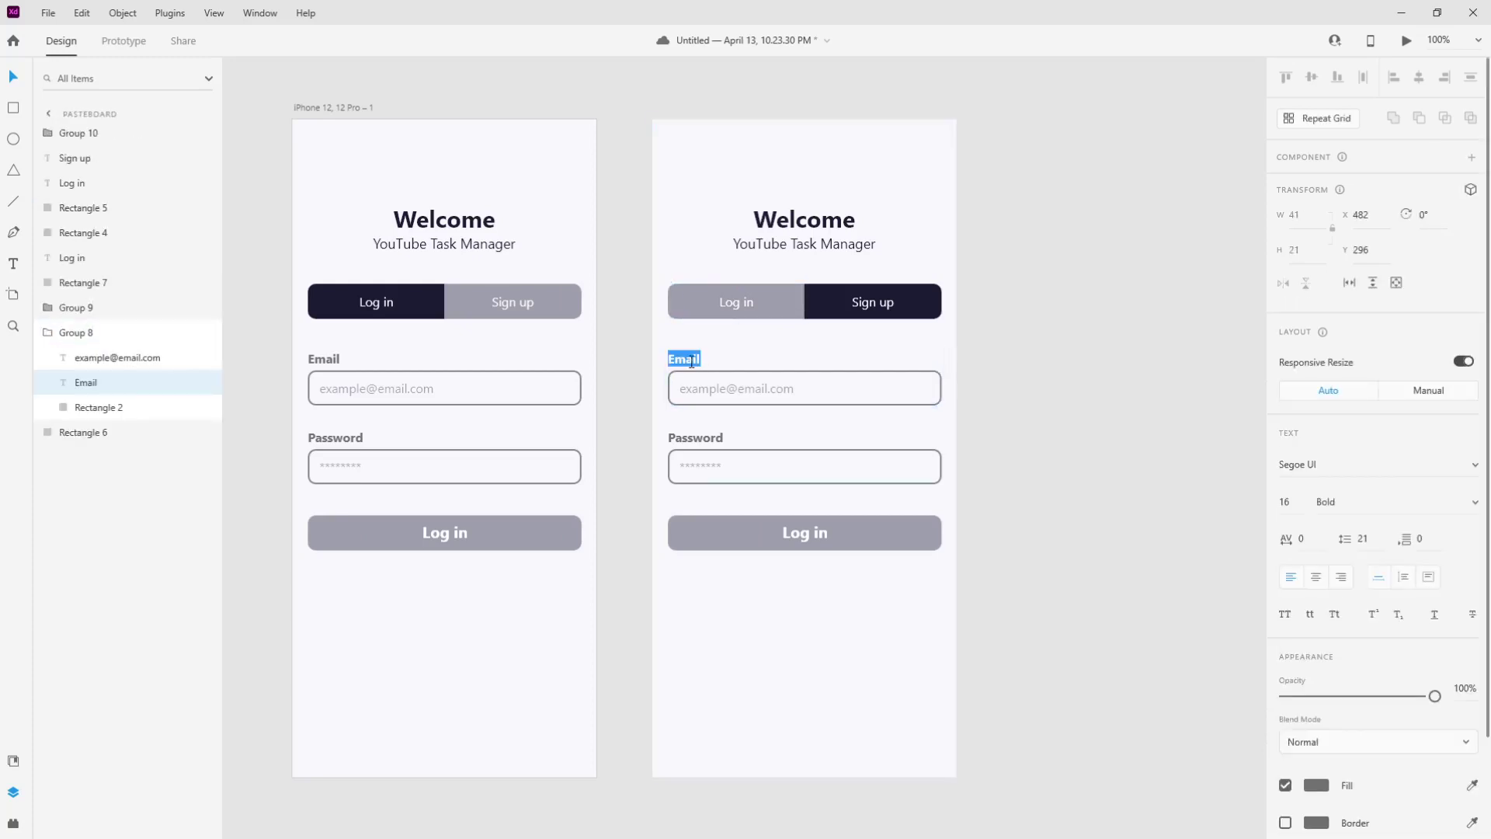
text(Full Name)
click(772, 393)
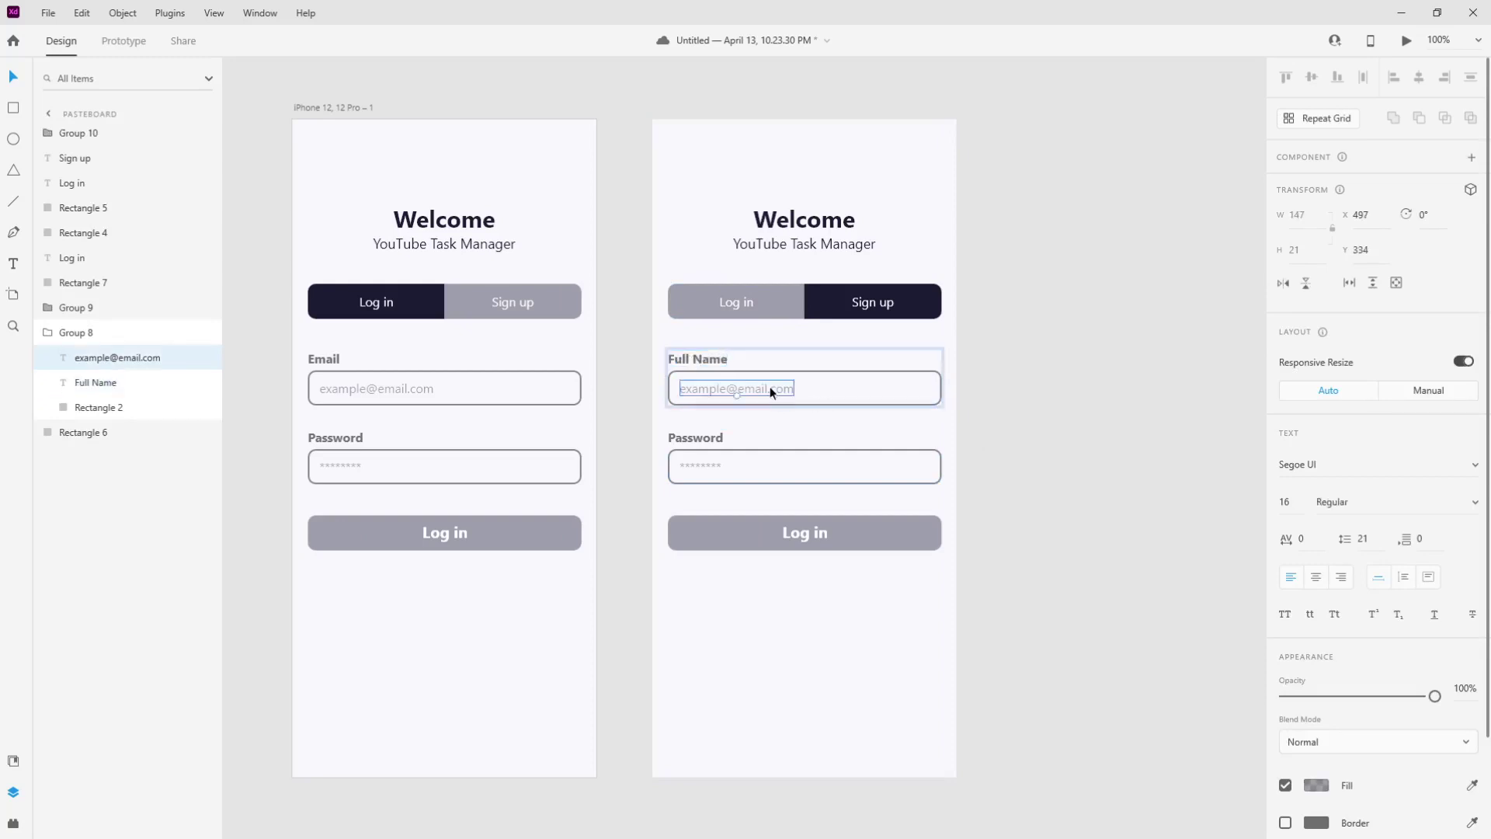
double_click(770, 386)
text(John DOe)
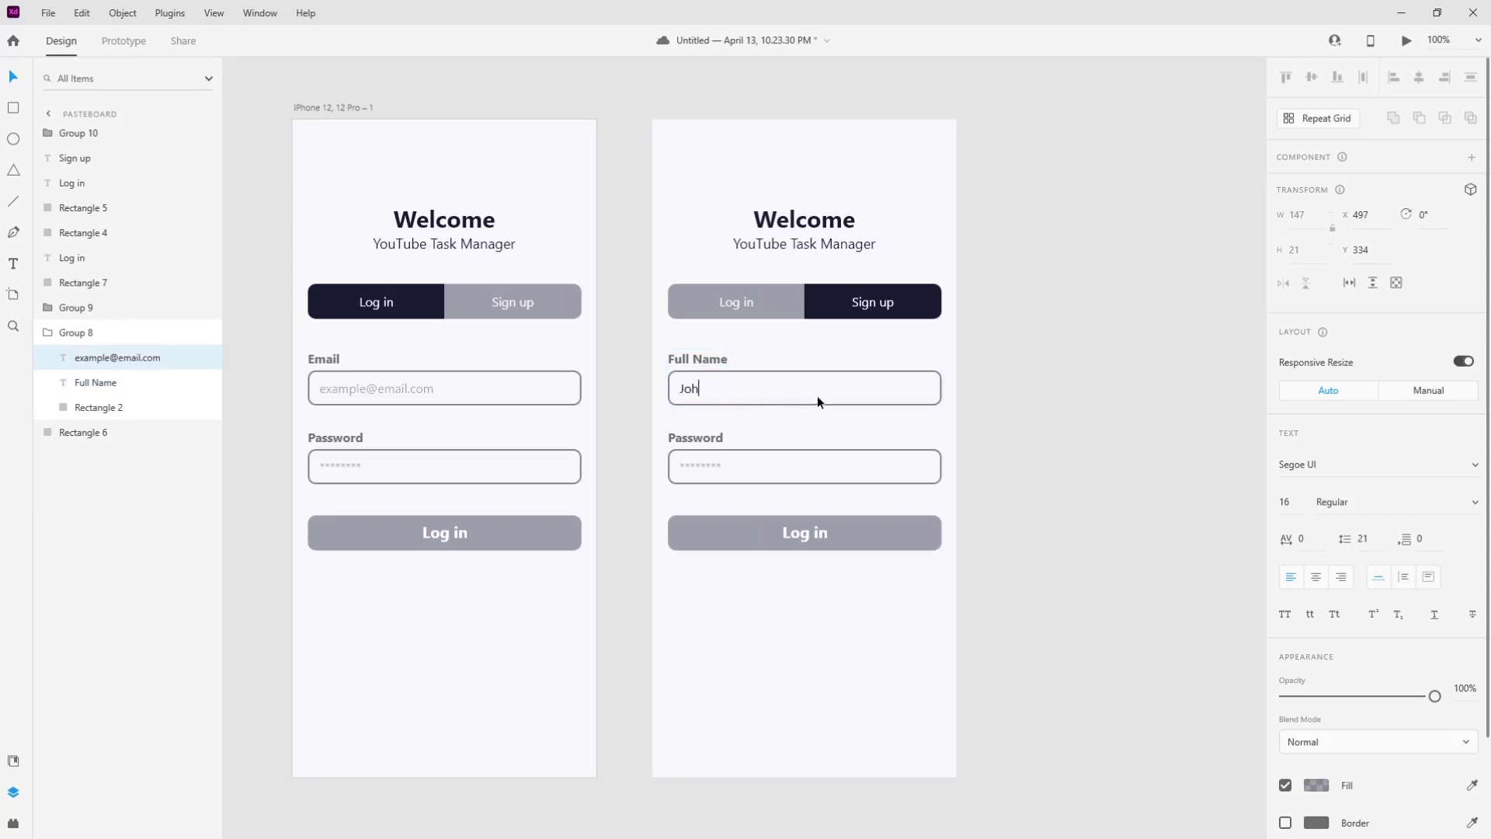
key(BackSpace)
key(BackSpace)
text(oe)
key(Escape)
click(686, 440)
double_click(687, 440)
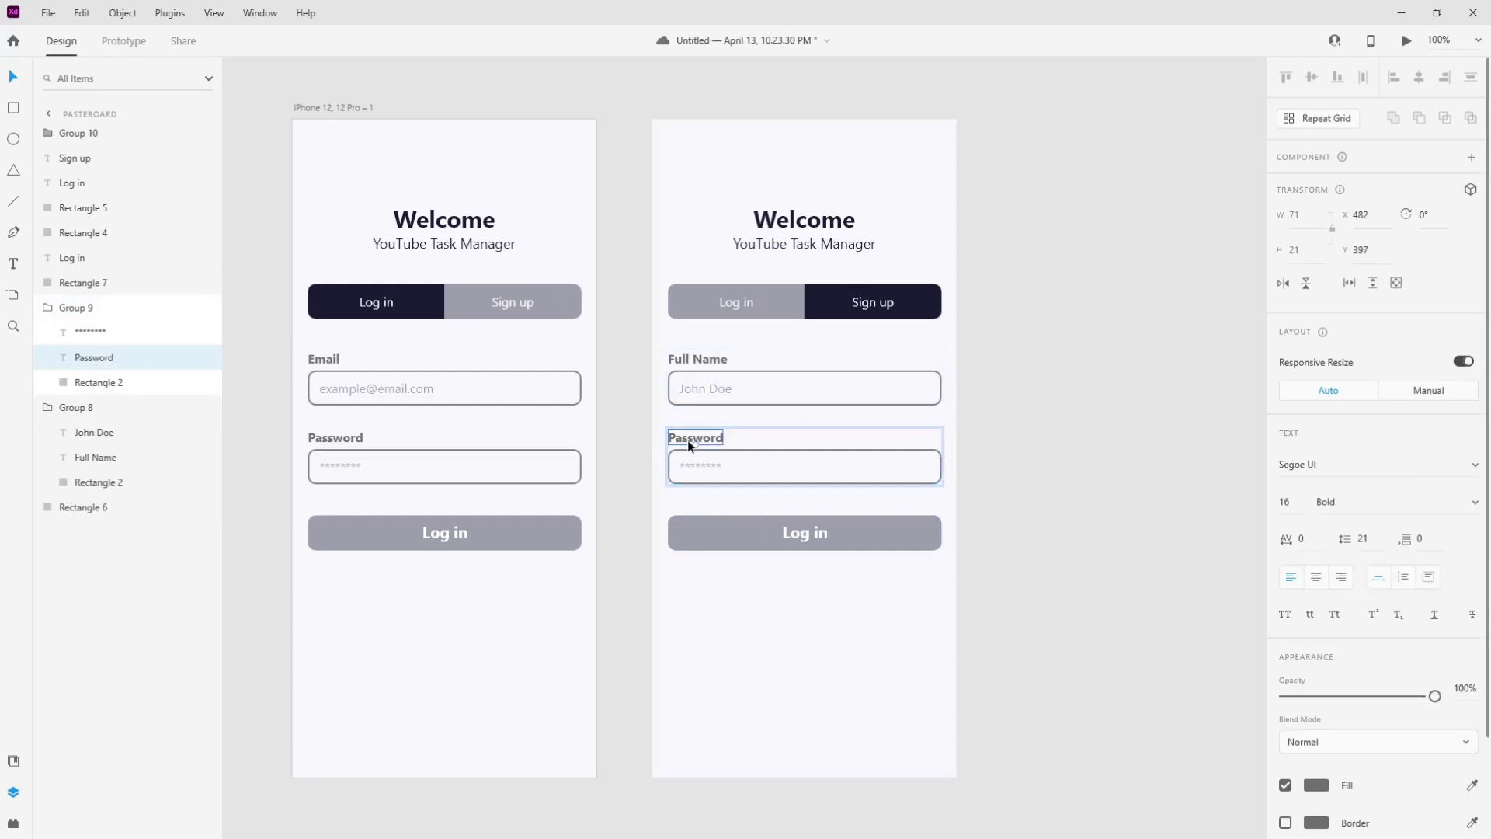
double_click(687, 440)
text(Email)
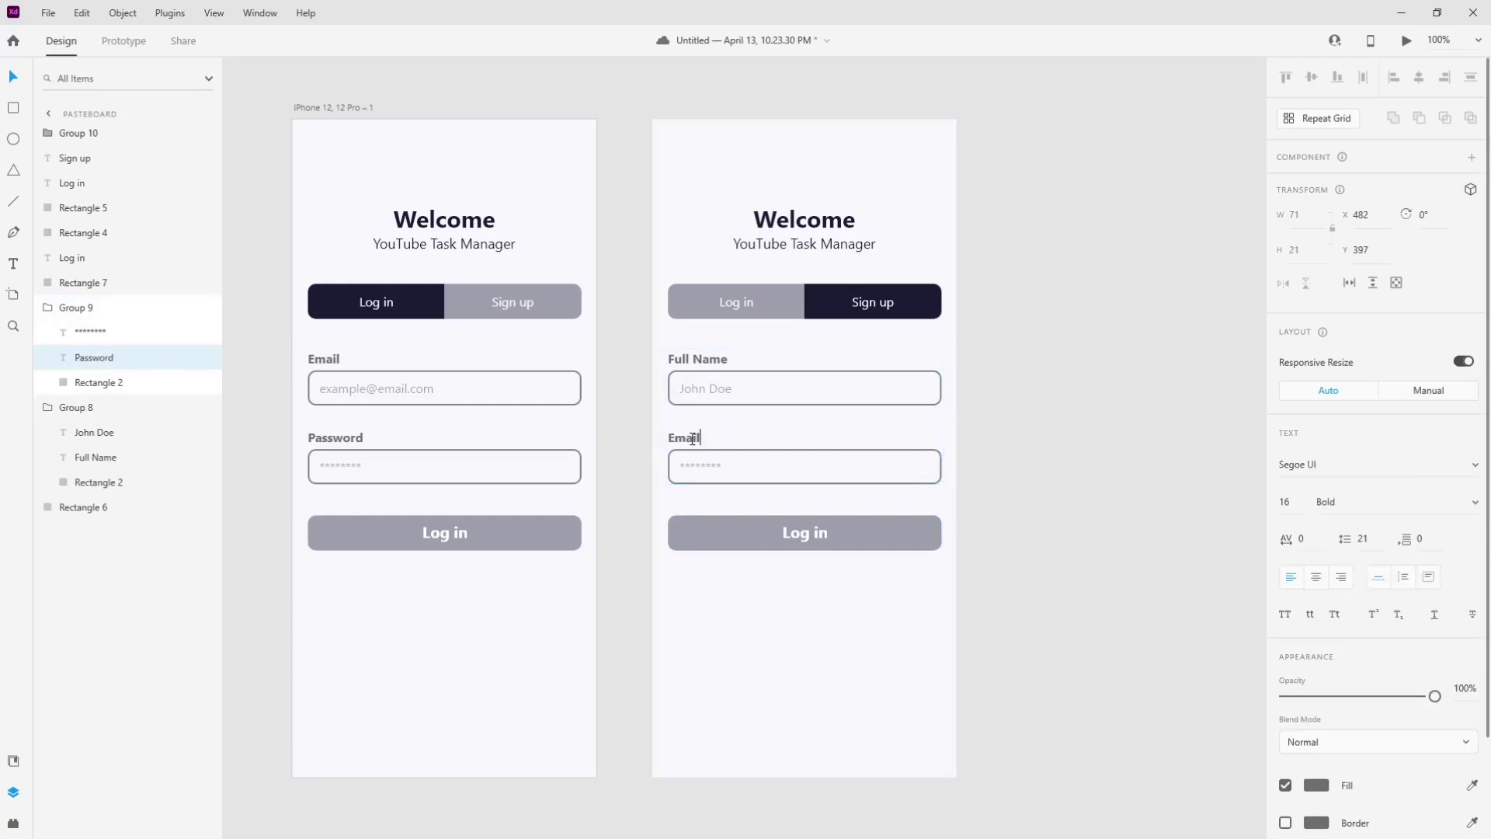
click(1036, 373)
double_click(692, 465)
text(e)
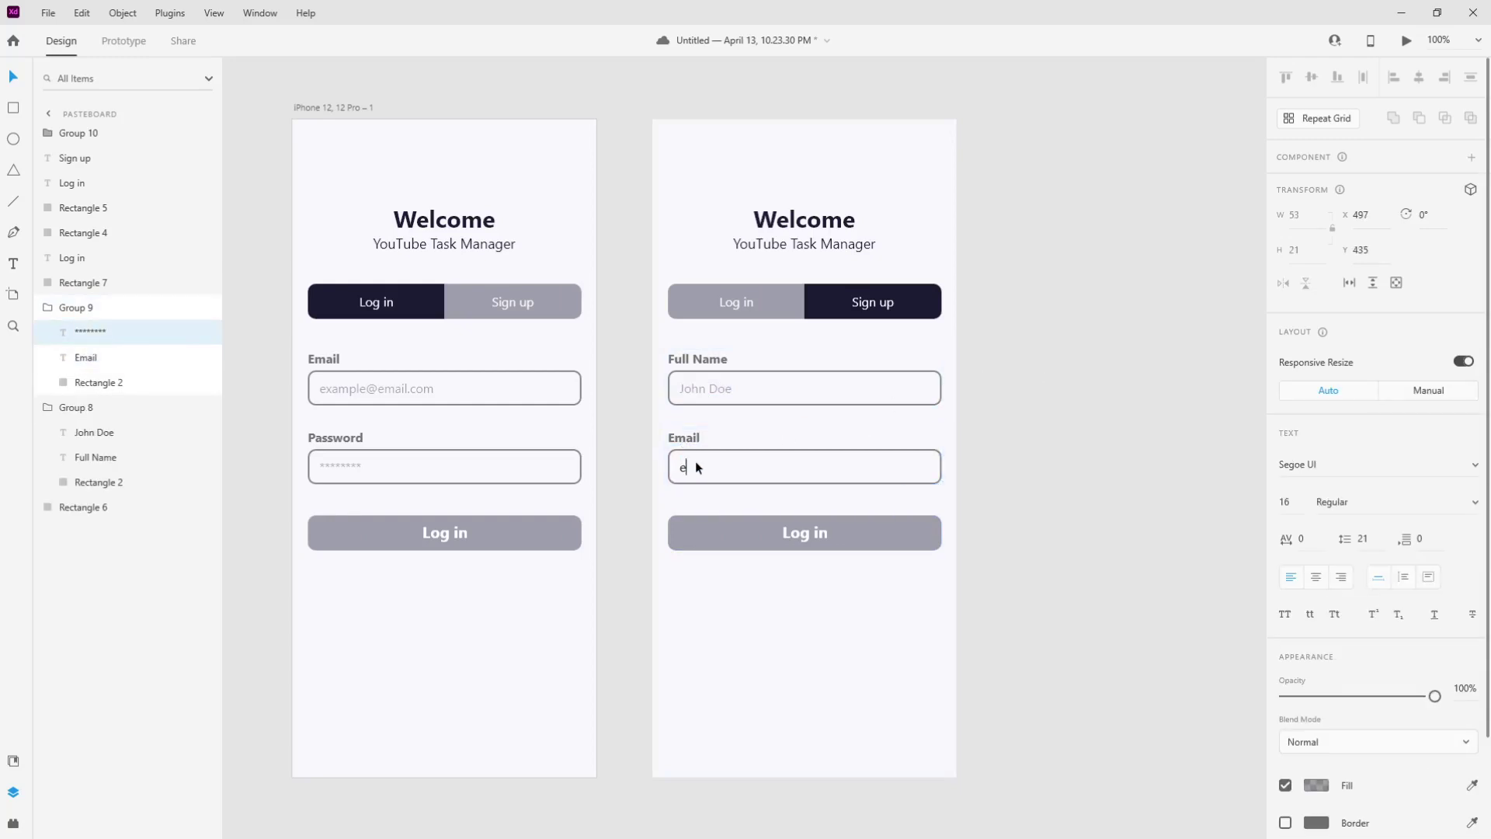
text(xample@email.com)
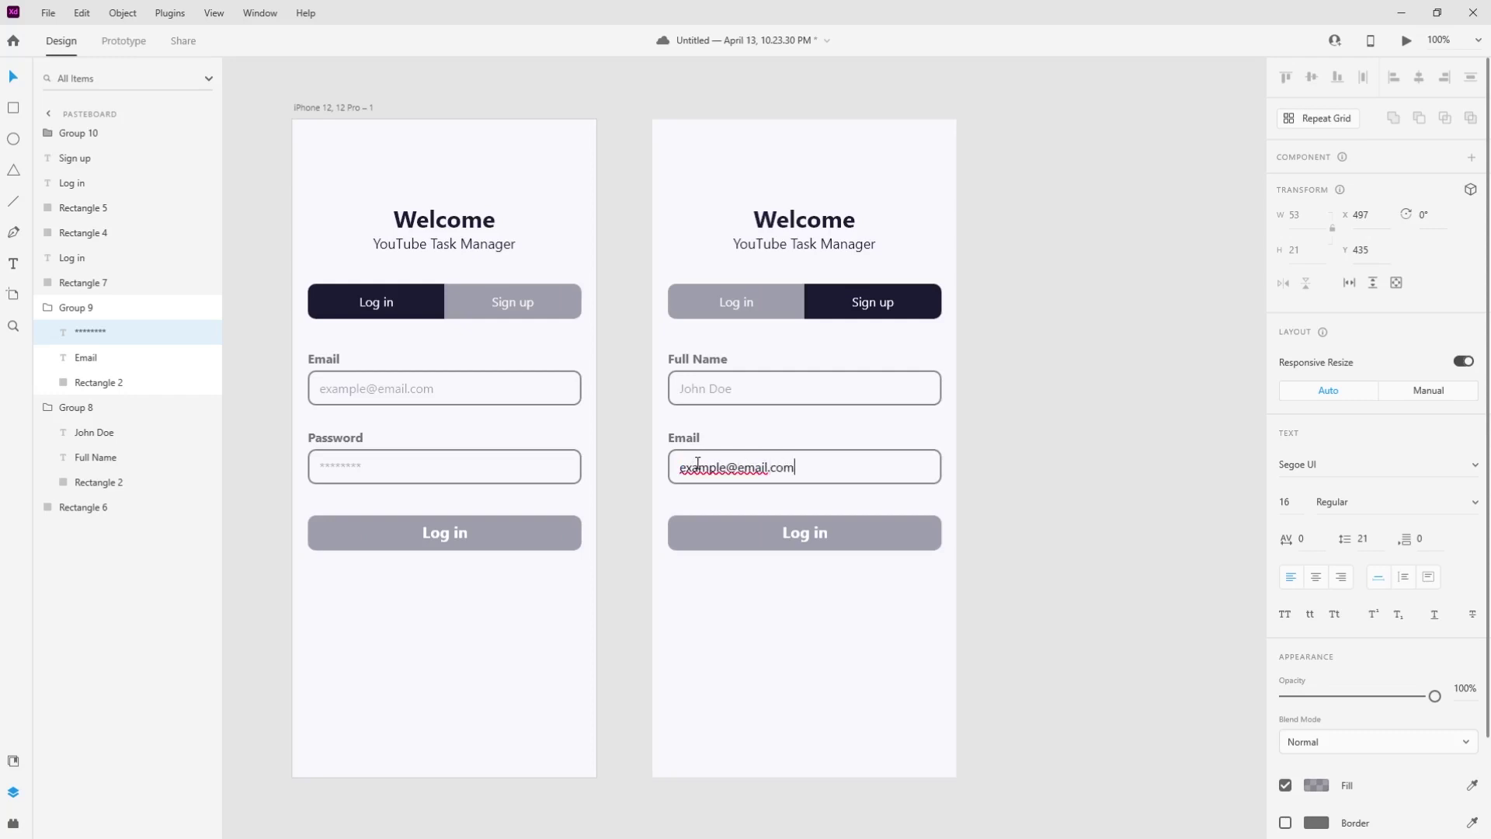
key(Escape)
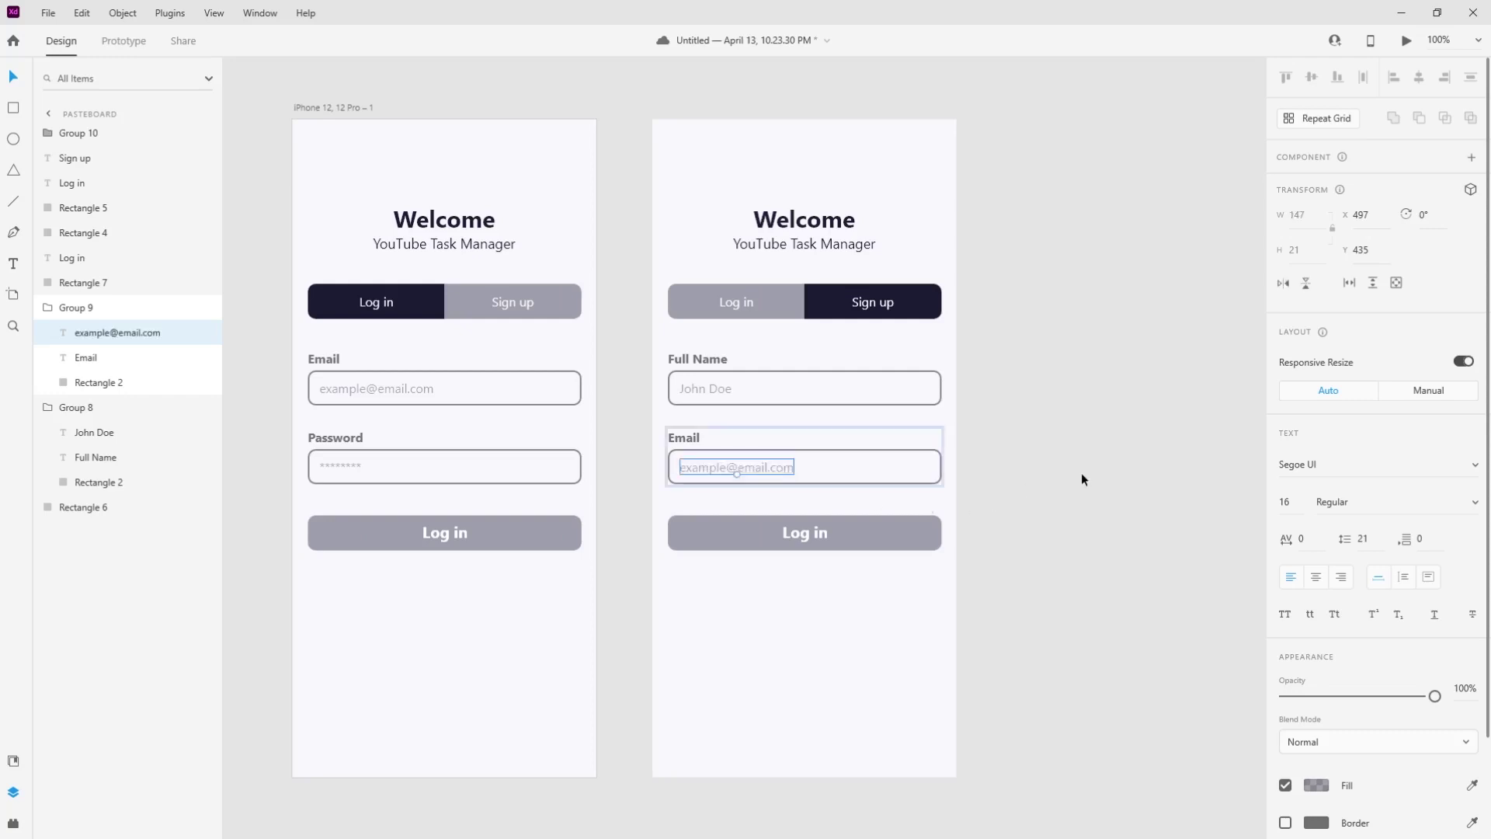
Rename the sign-up screen's Log in button label to Next
click(1018, 543)
double_click(812, 535)
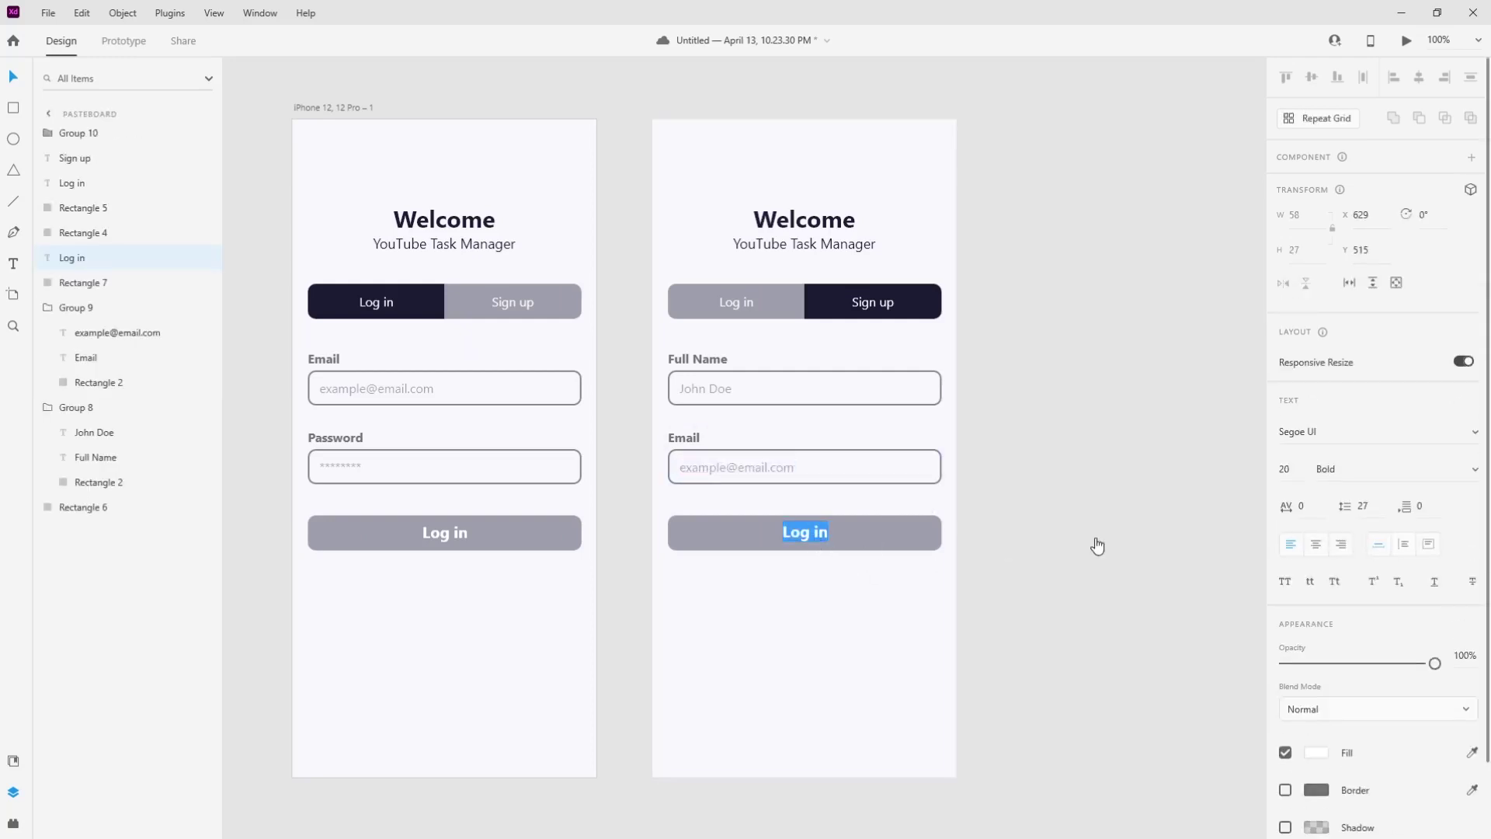
text(New)
text(t)
key(Escape)
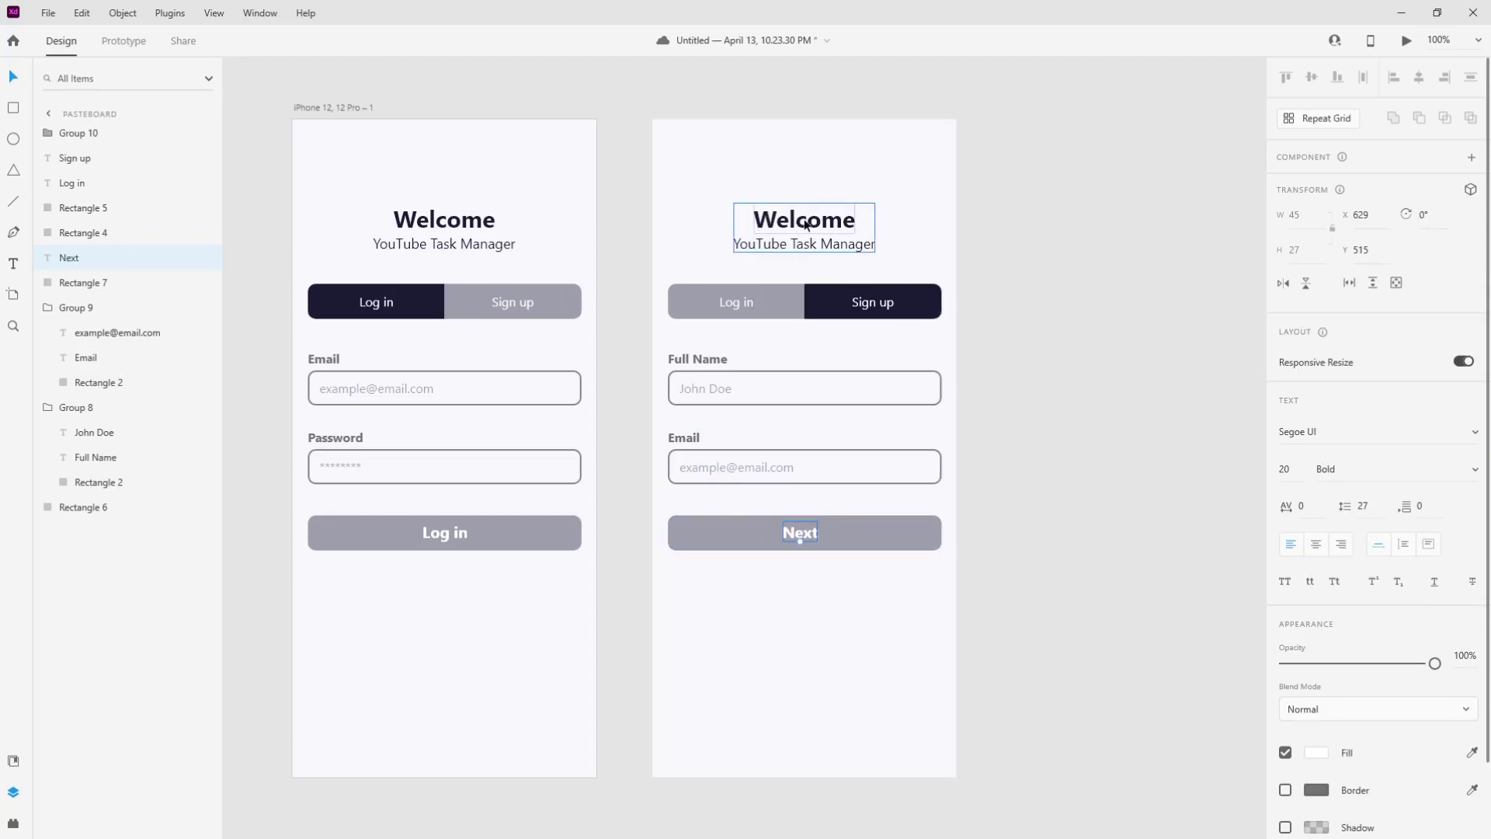
Change the login screen heading from 'Welcome' to 'Welcome Back', leaving the sign-up heading unchanged
click(489, 227)
double_click(489, 226)
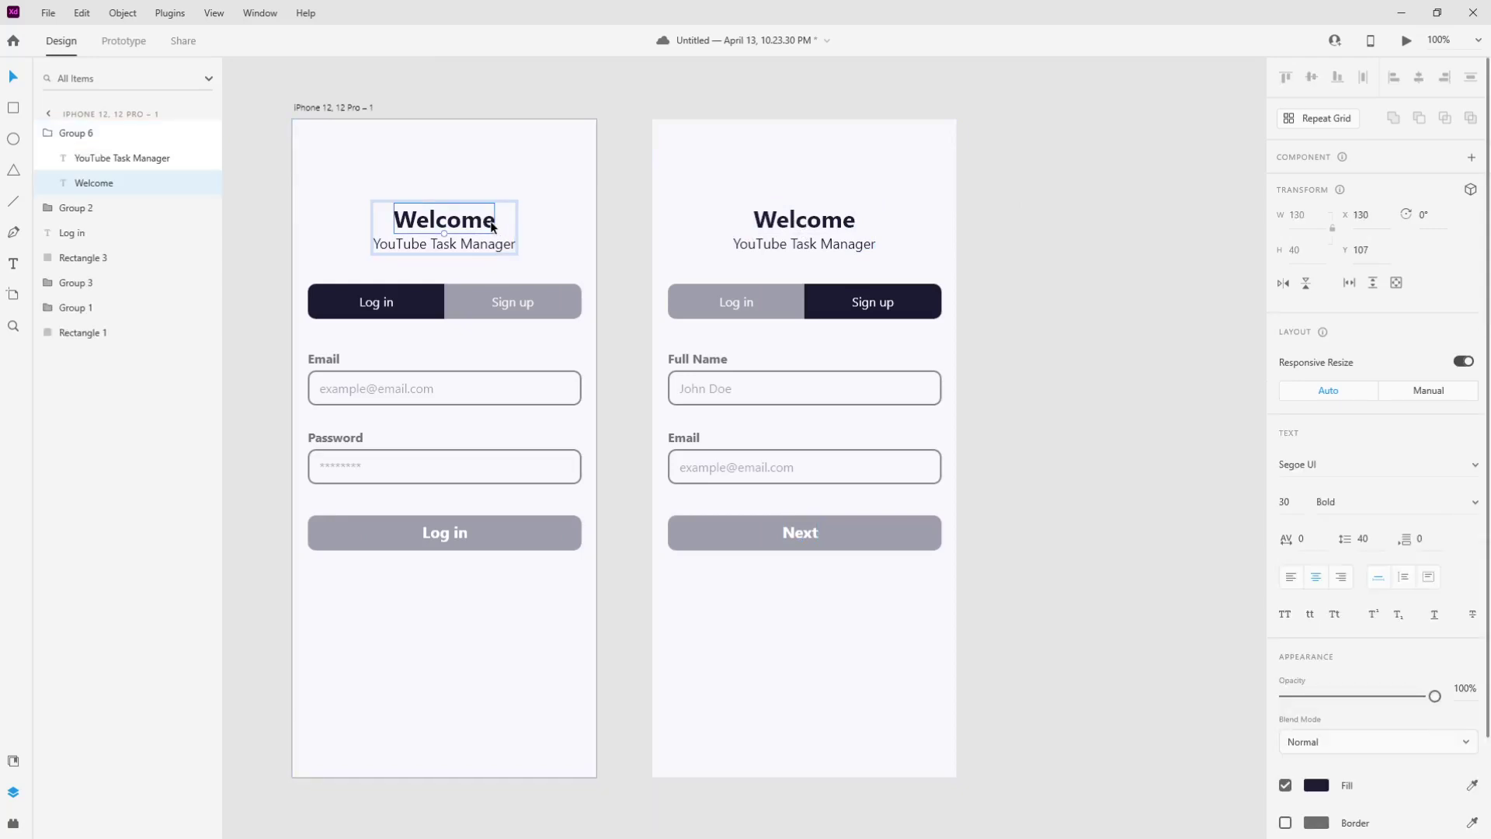
double_click(492, 223)
key(Right)
text(Back)
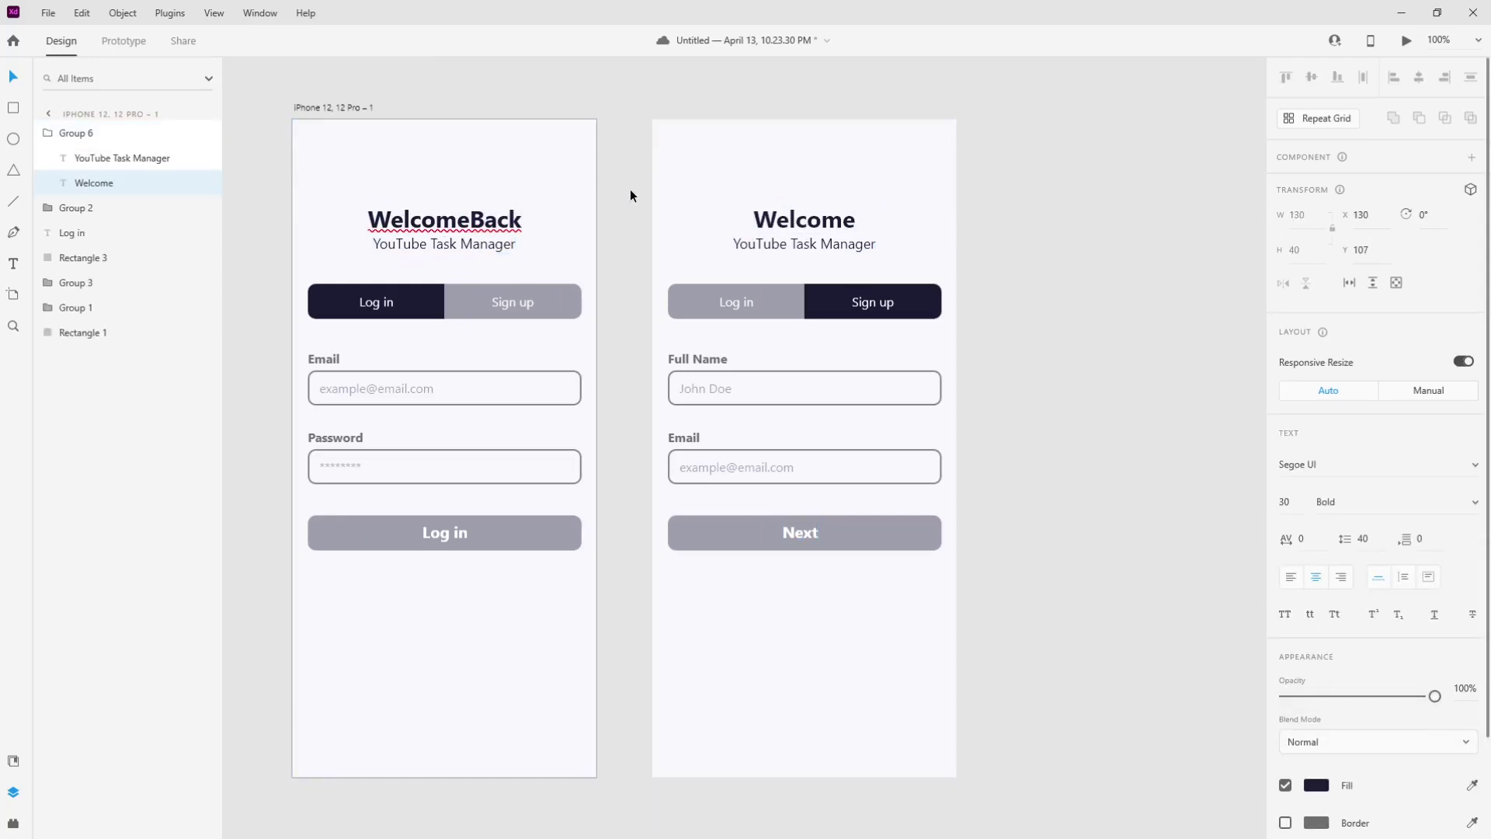
key(Left)
key(Left)
key(Left)
key(Left)
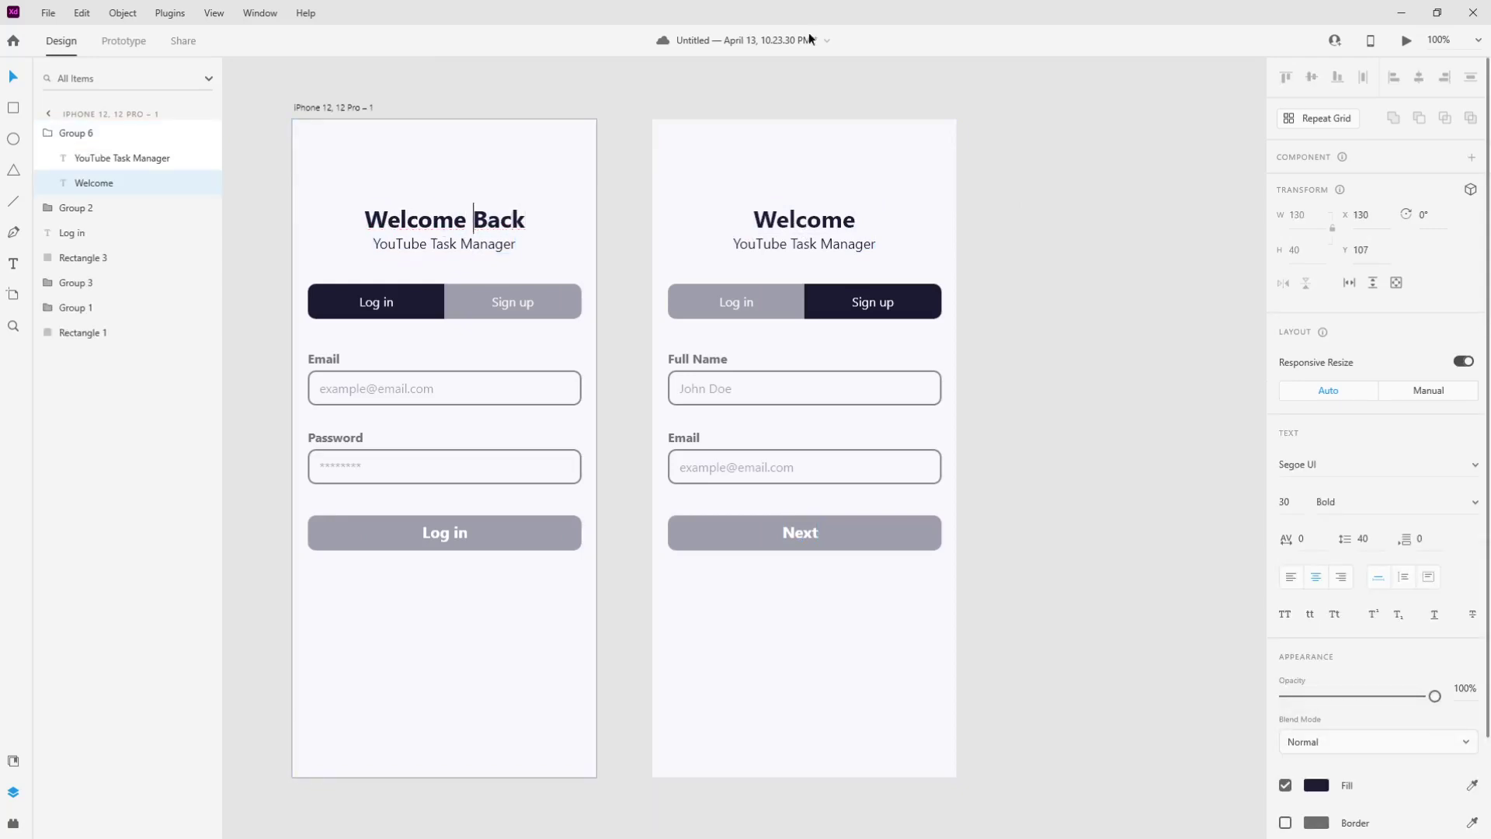
key(Escape)
click(1019, 231)
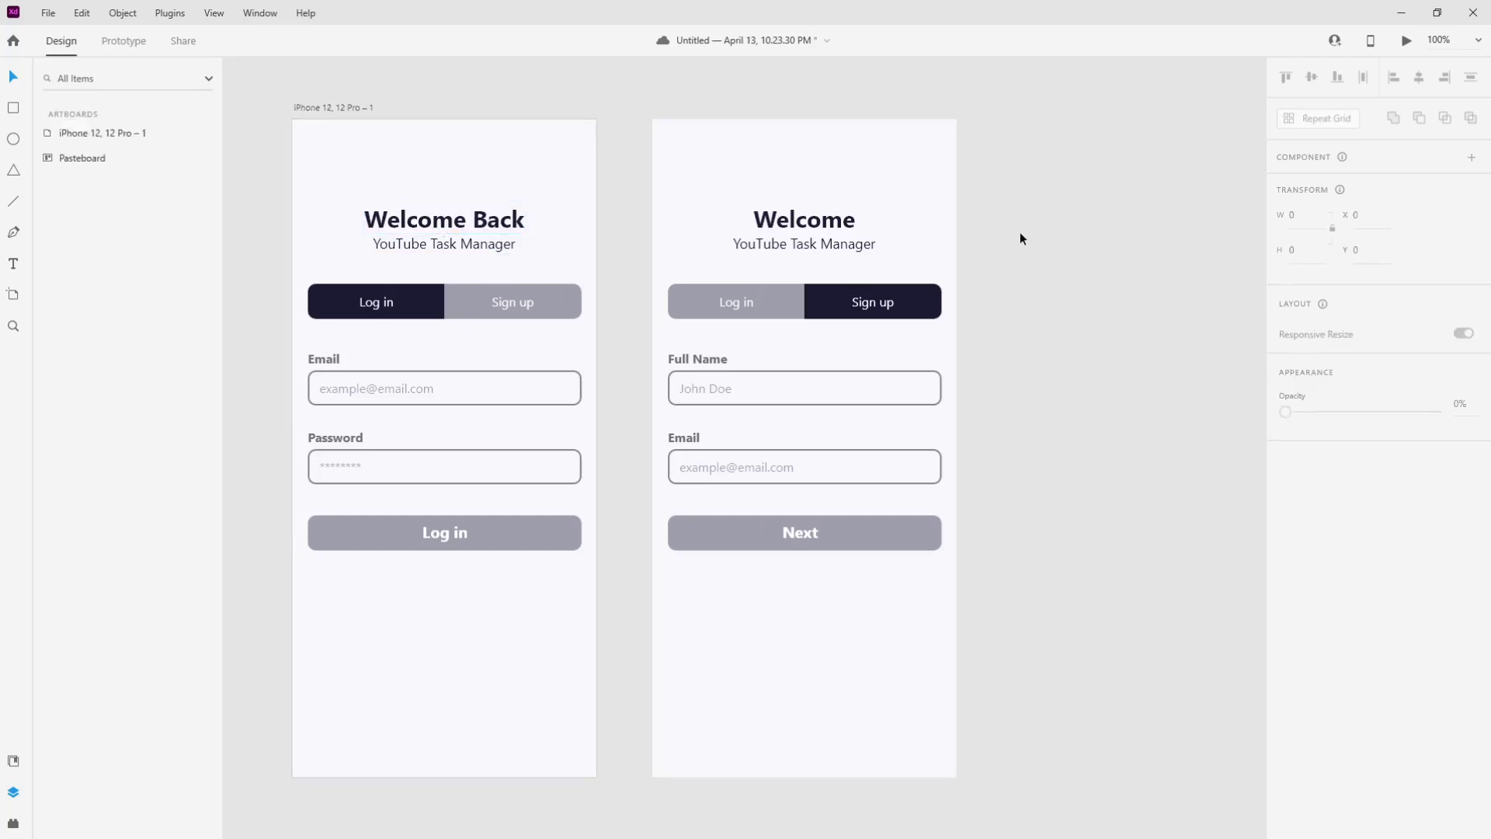
click(829, 230)
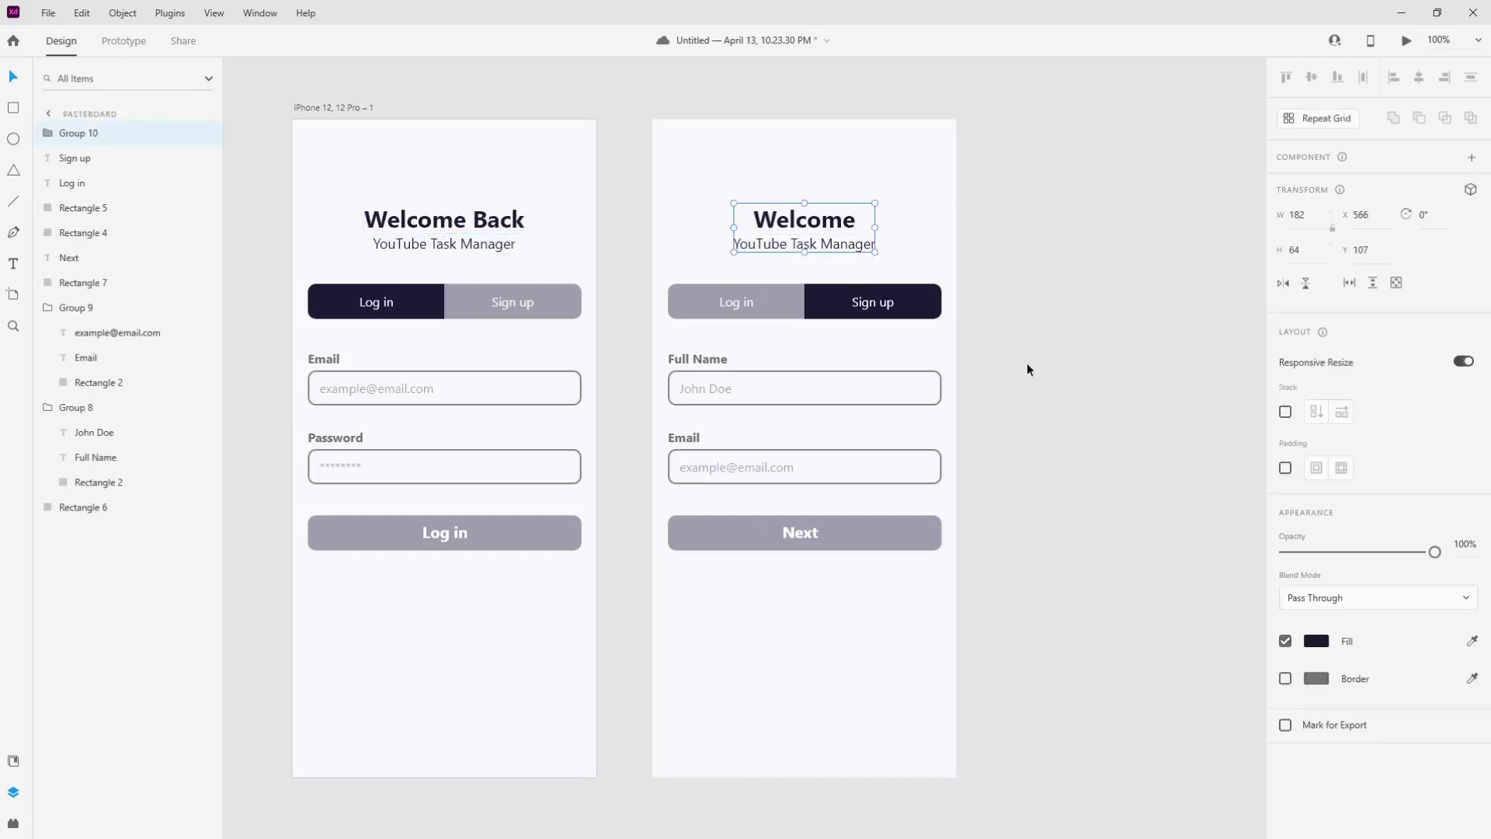
click(1139, 355)
scroll(1139, 355, right, 3)
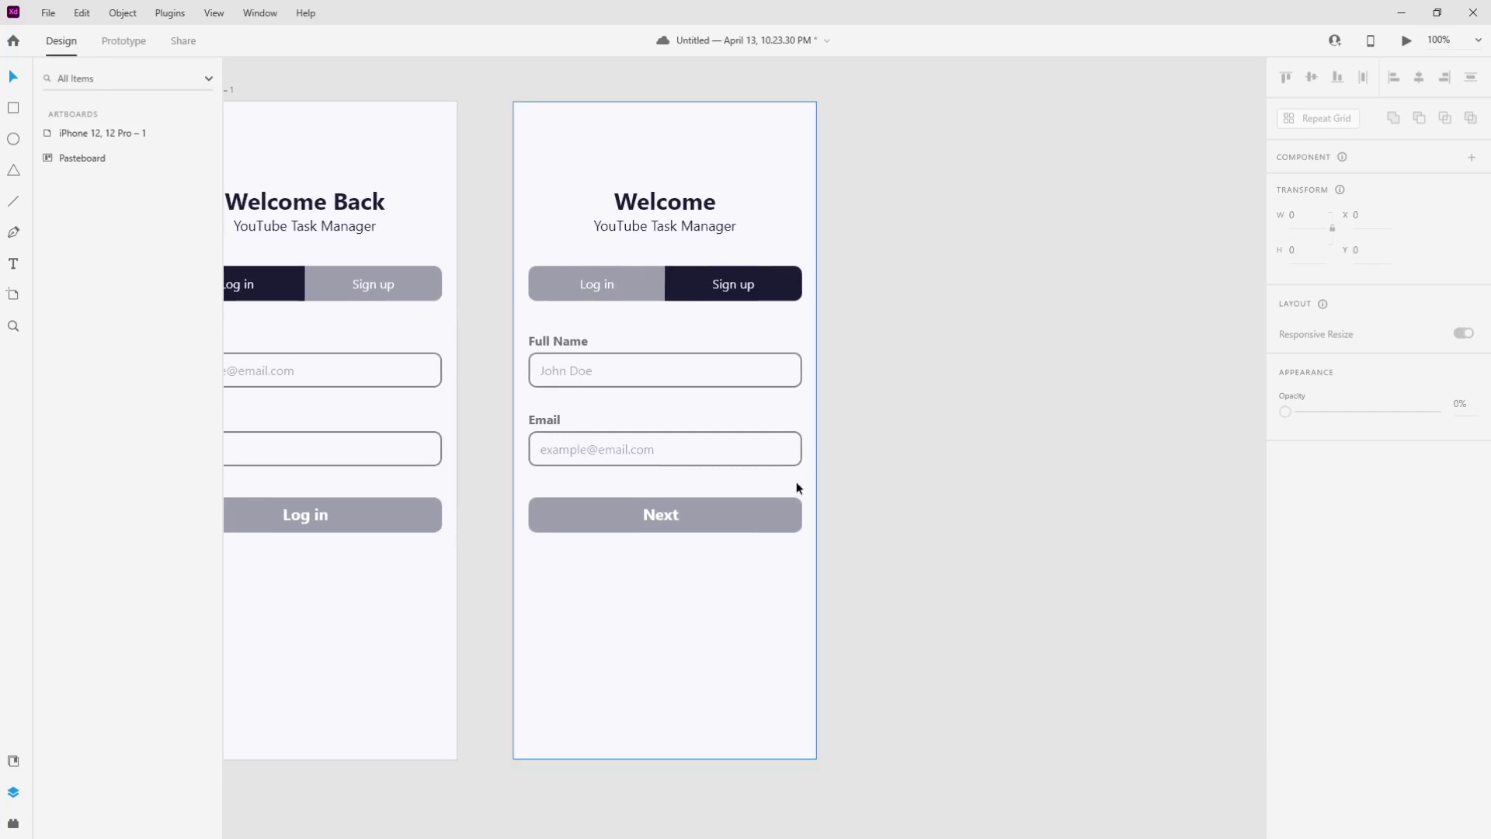
Duplicate the whole Full Name/Email/Next sign-up screen to a third screen on its right
click(753, 535)
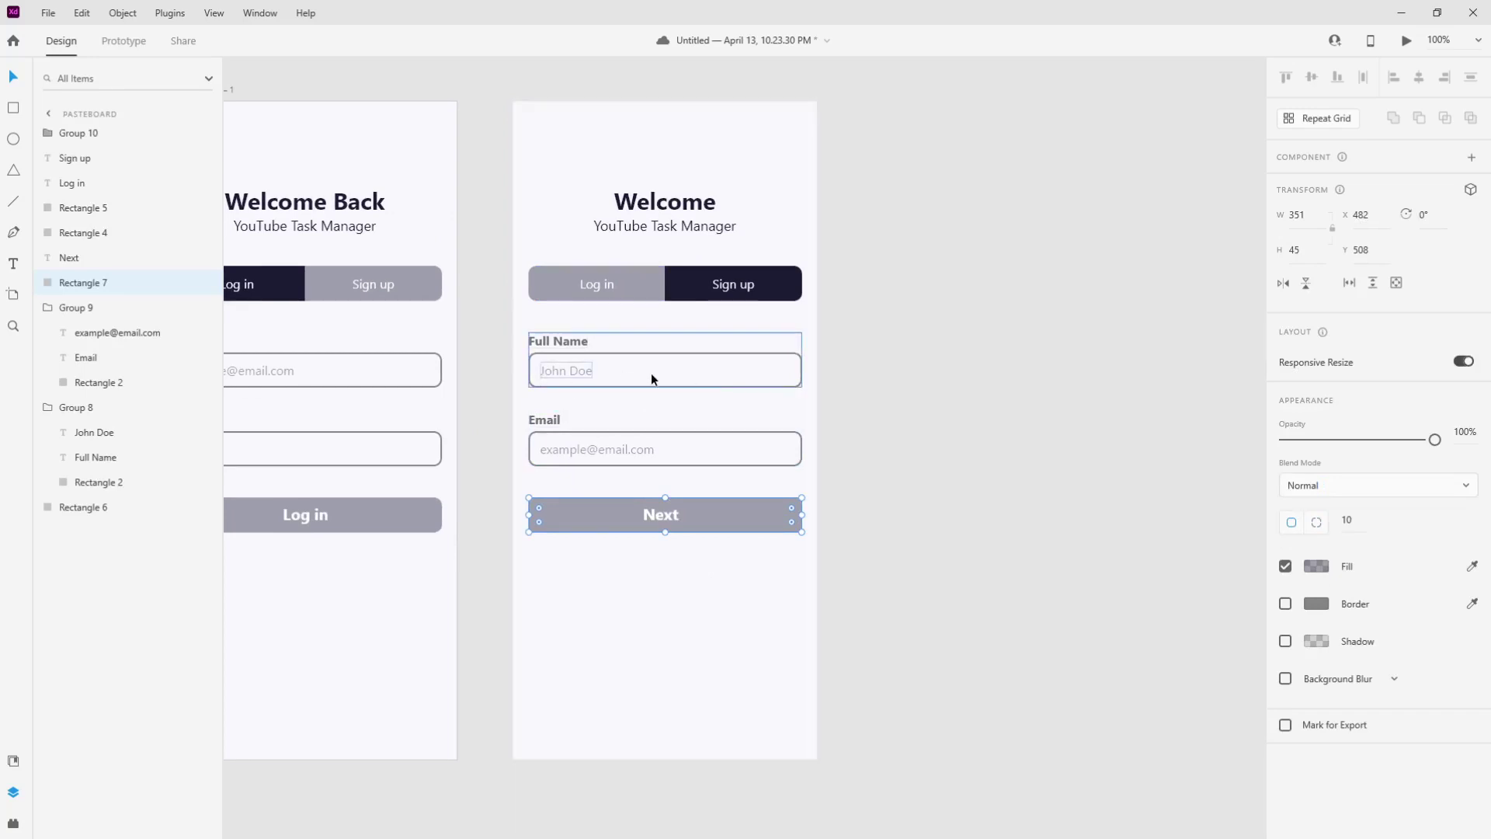
click(1005, 400)
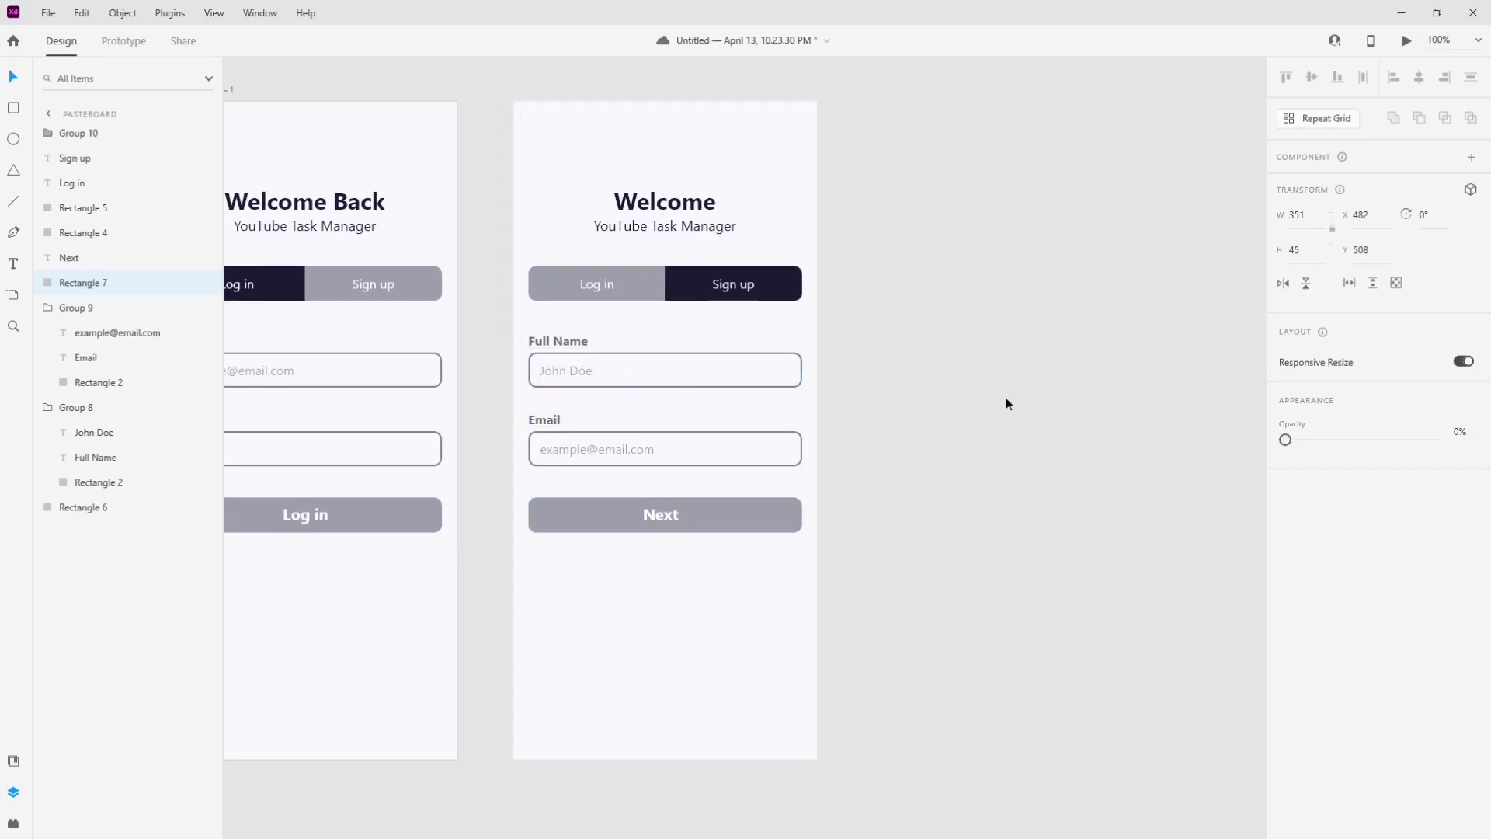
drag(918, 118, 533, 709)
drag(641, 657, 890, 628)
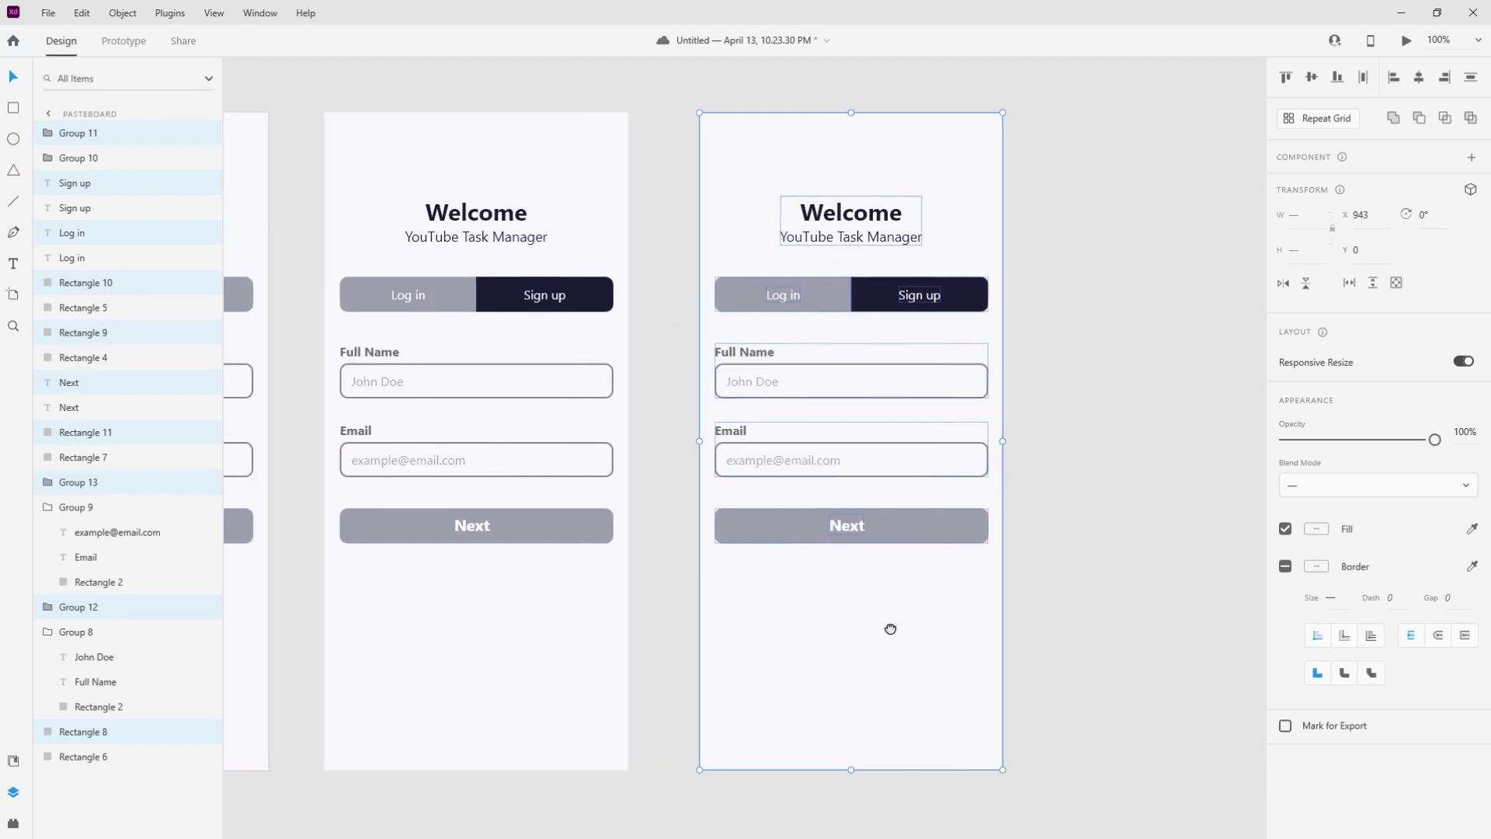
click(1135, 592)
Relabel the copy's first field Password and replace its placeholder with an asterisk mask
double_click(736, 354)
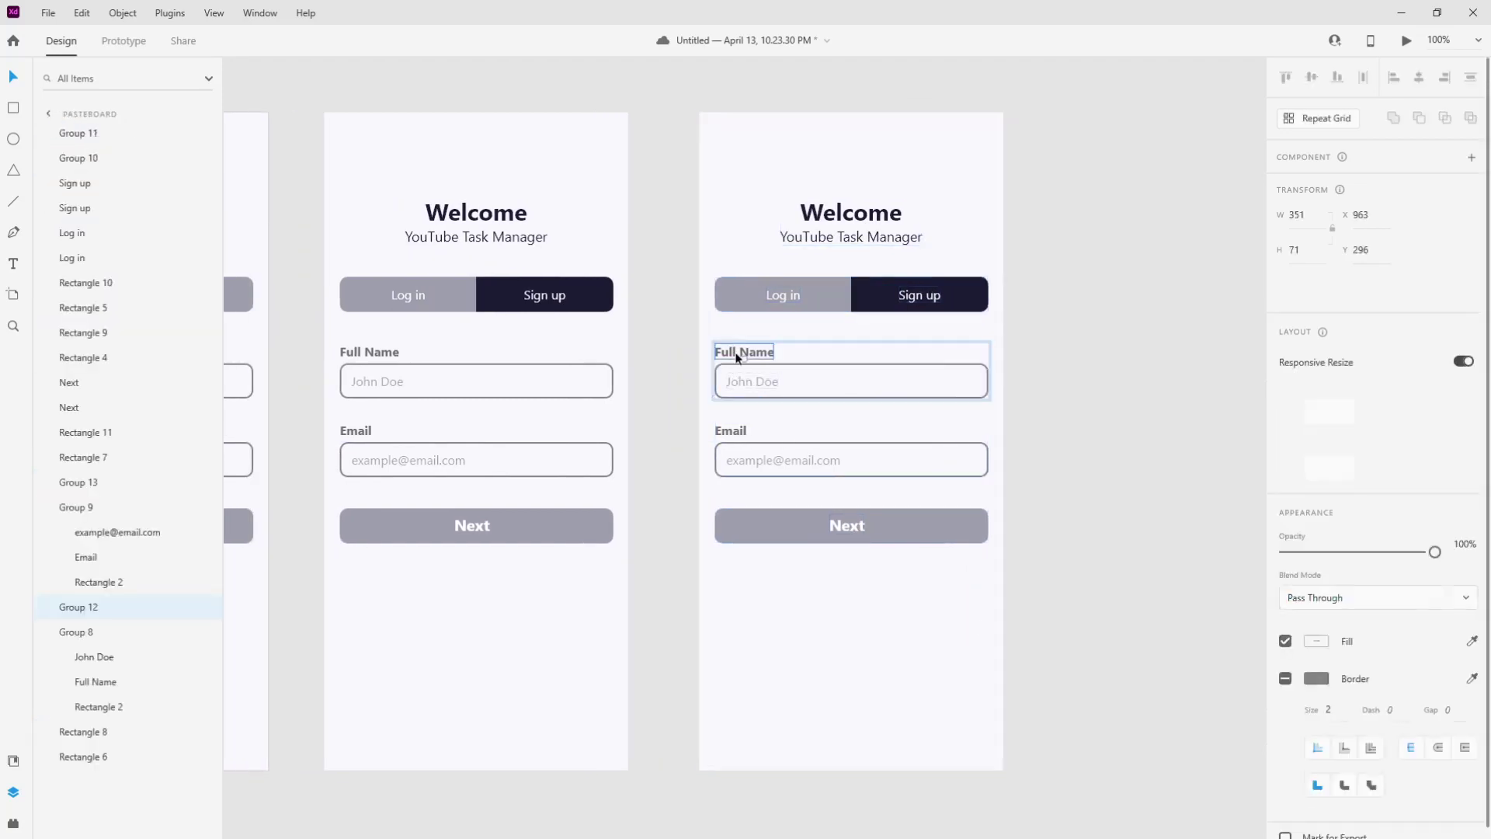
double_click(738, 356)
text(Password)
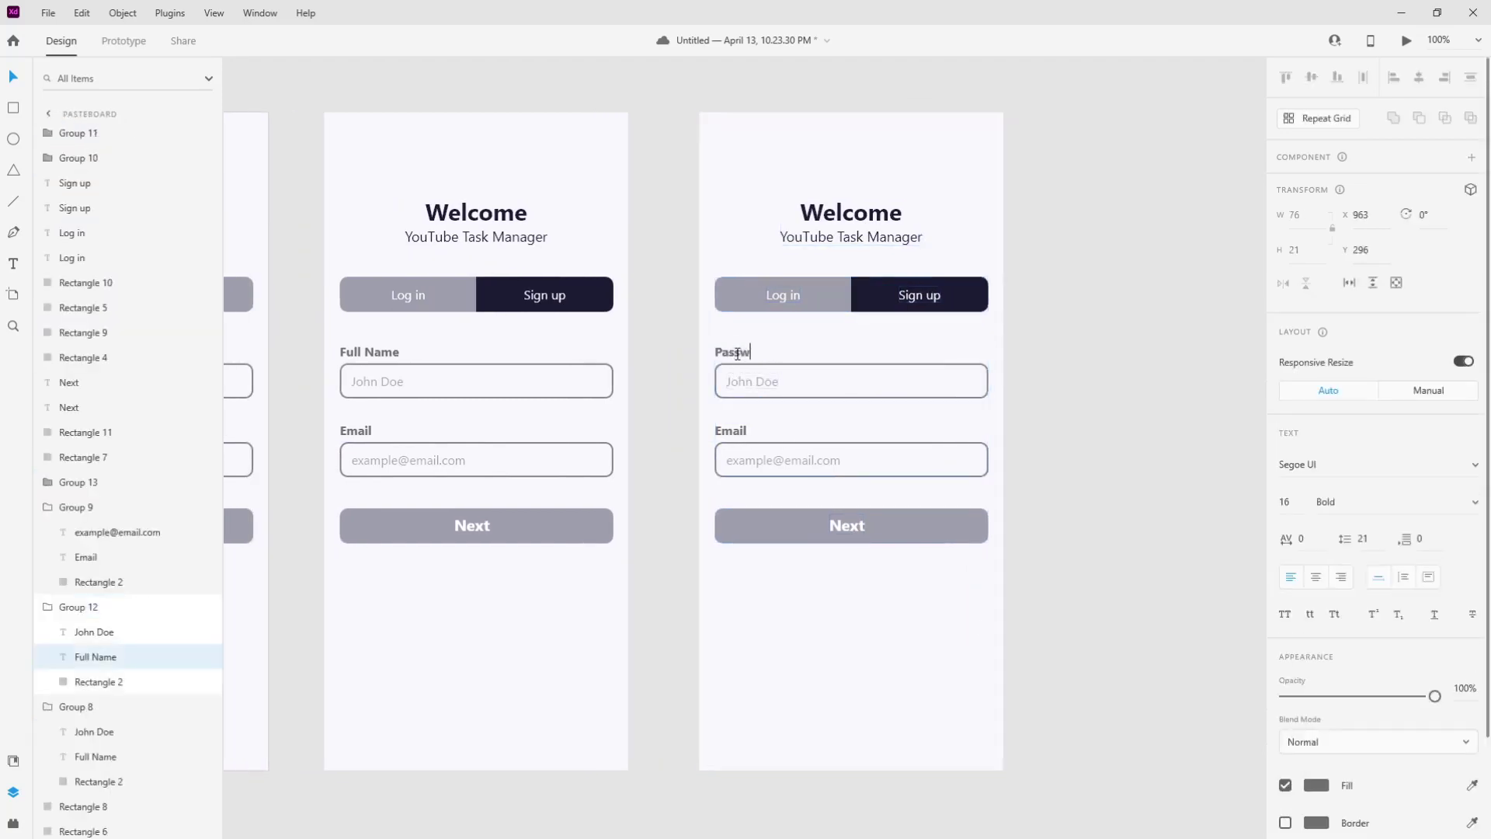
double_click(765, 385)
text(*)
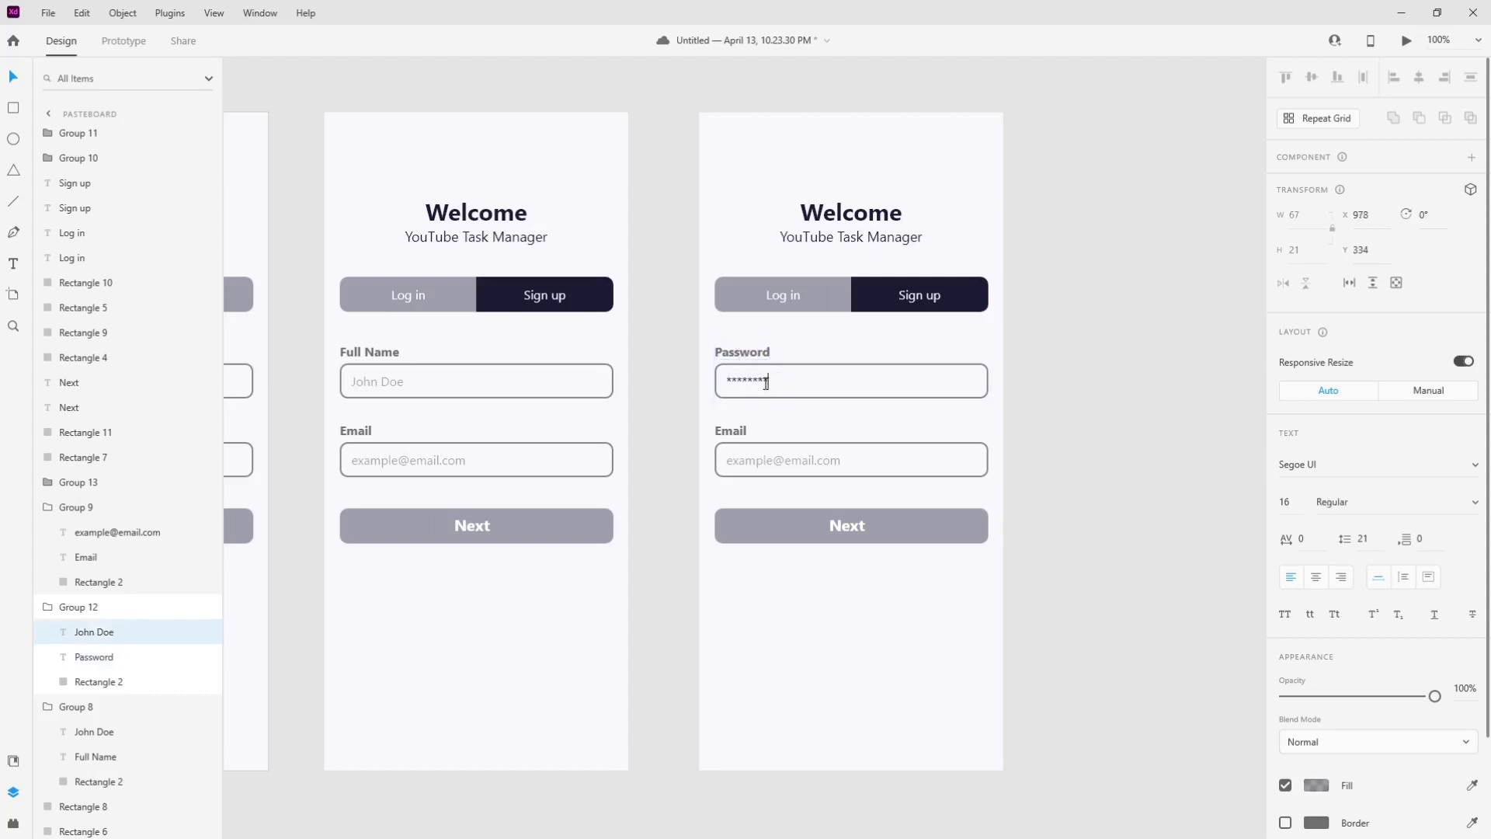
key(Escape)
double_click(736, 352)
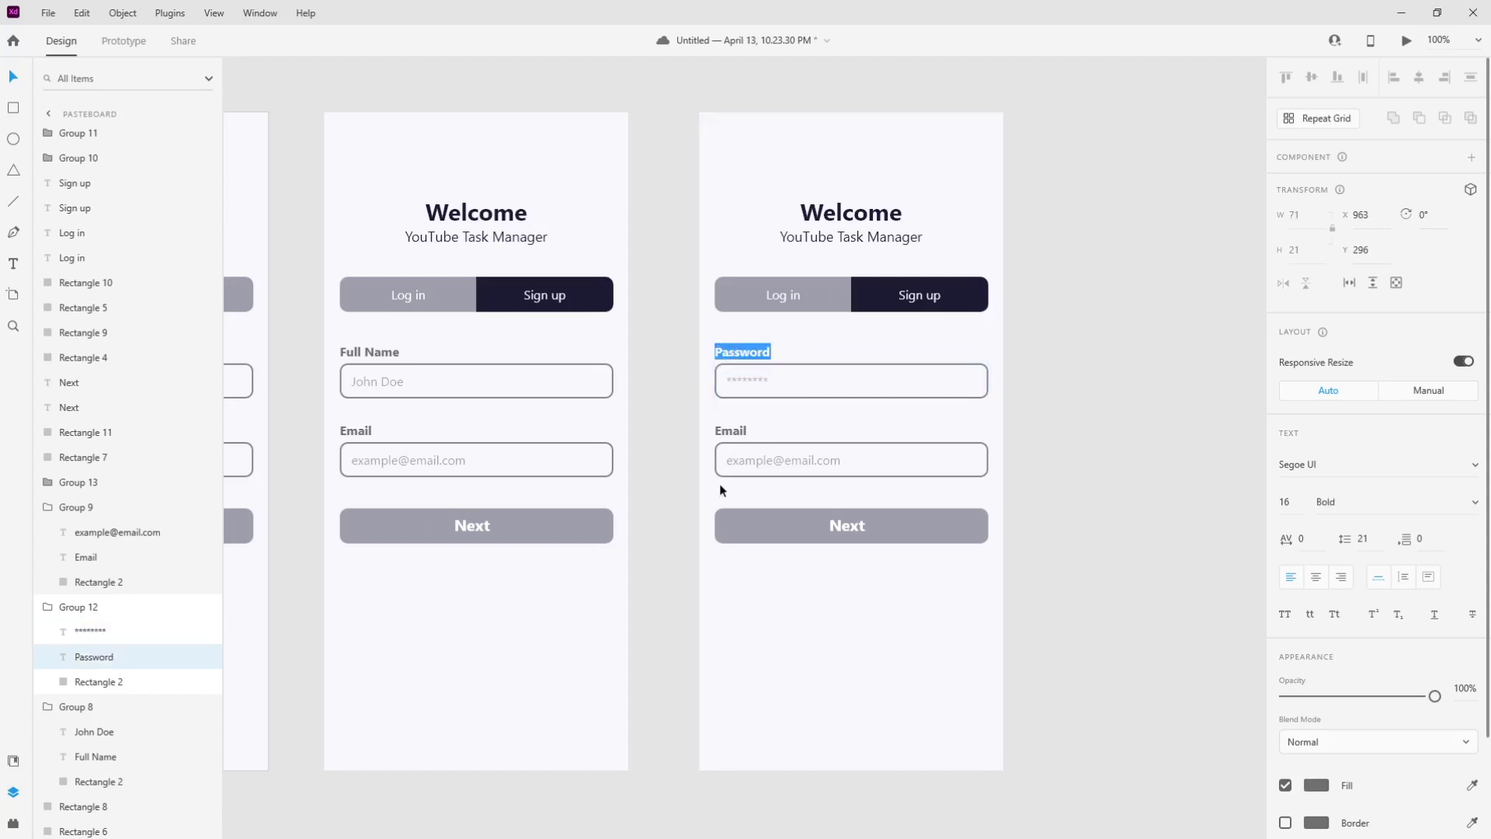
Relabel the second field Confirm Password and mask its placeholder with asterisks
click(742, 433)
double_click(742, 433)
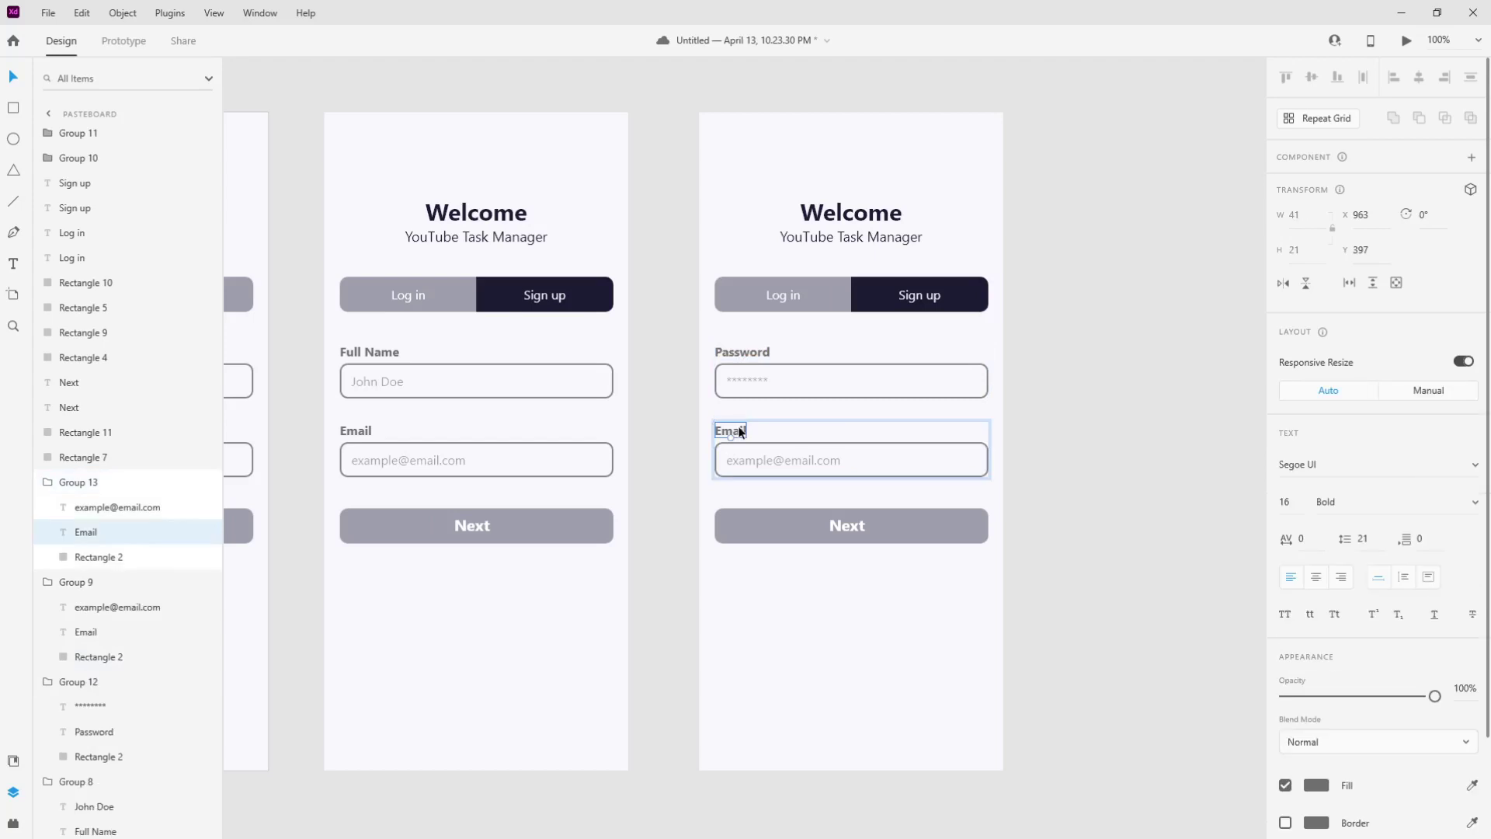
double_click(745, 432)
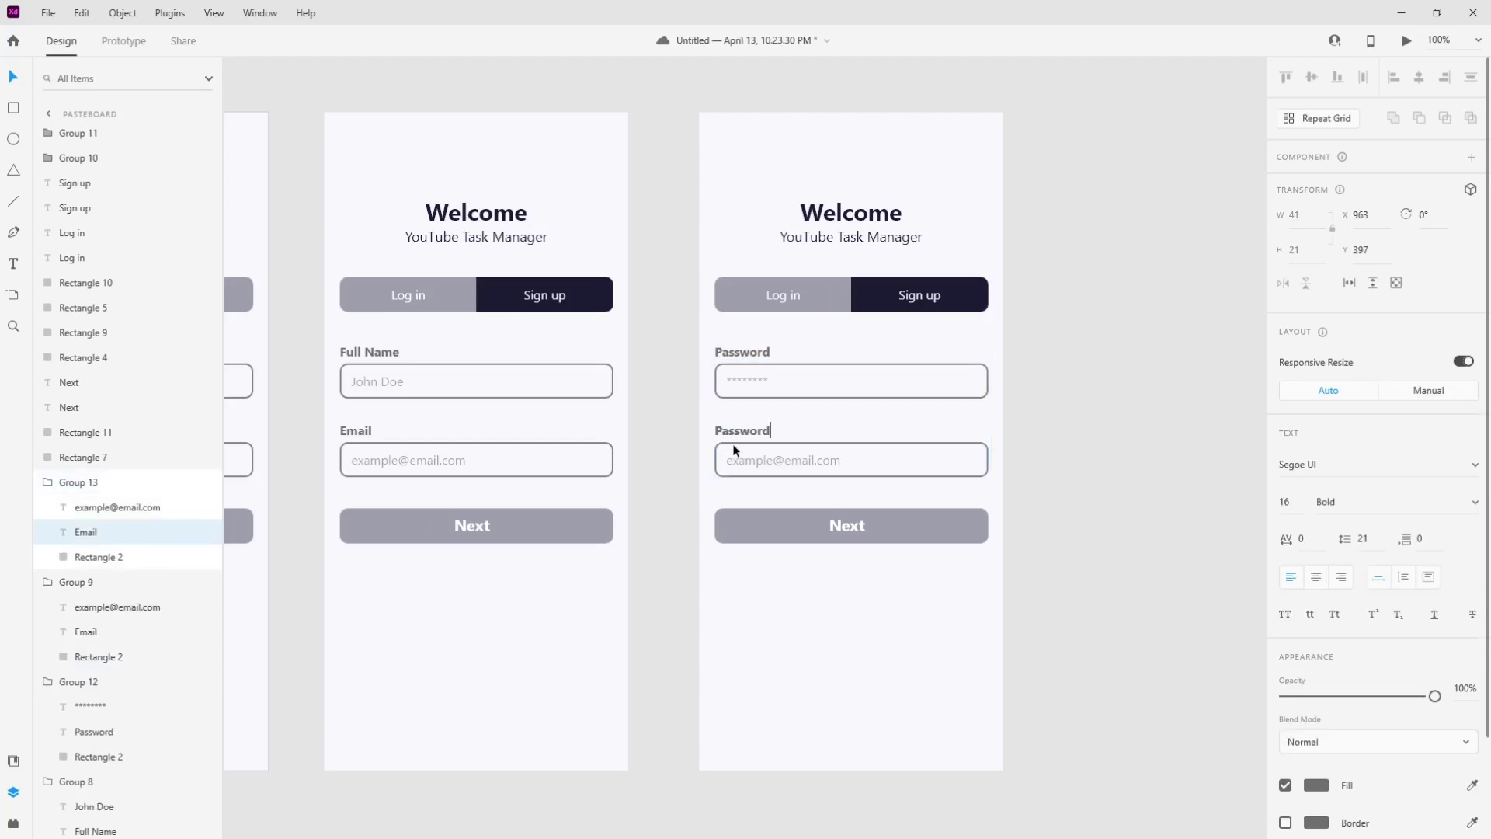
text(Confirm)
click(788, 460)
double_click(788, 460)
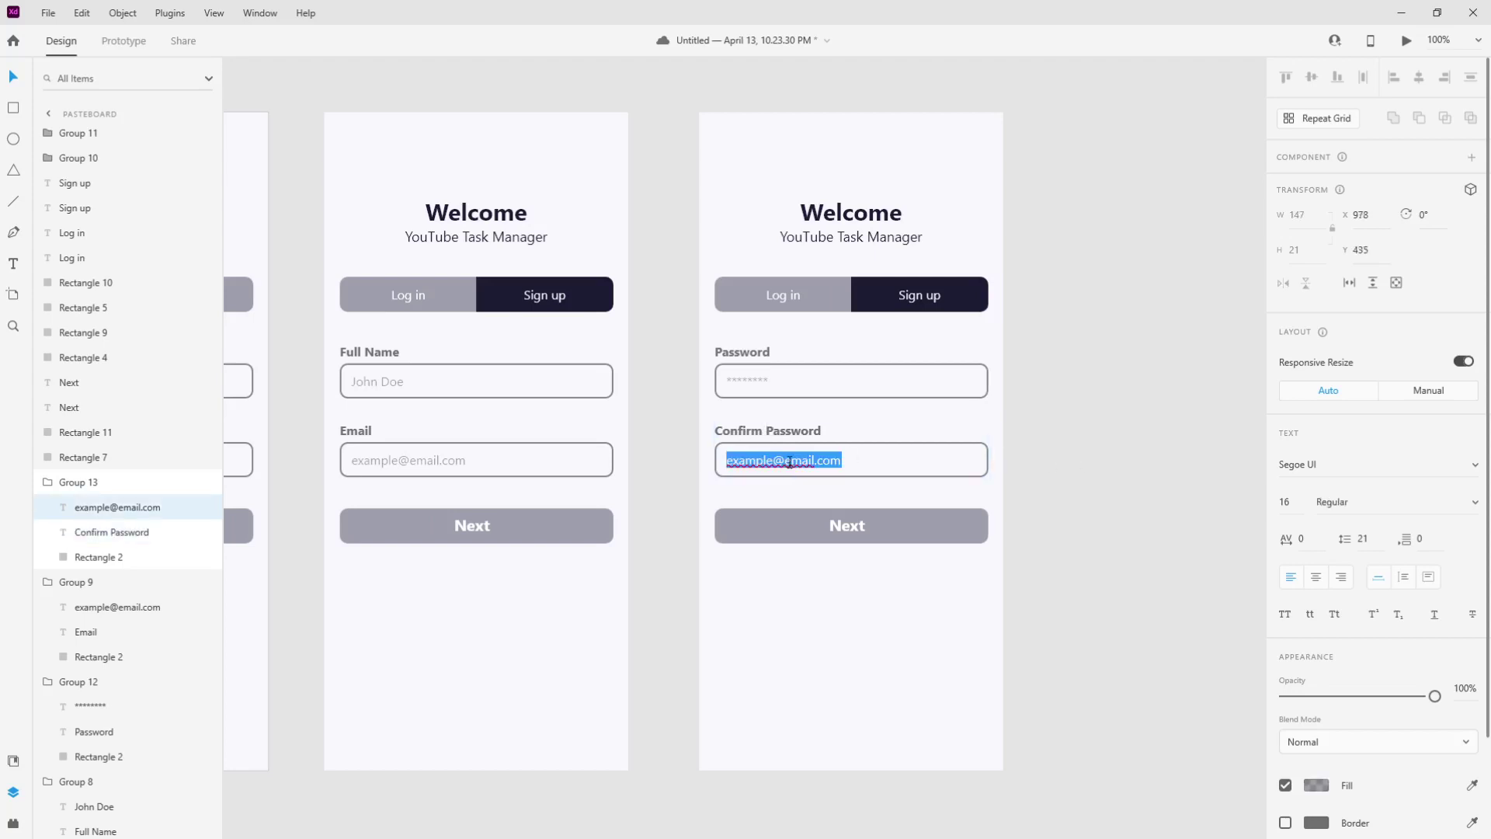
text(*)
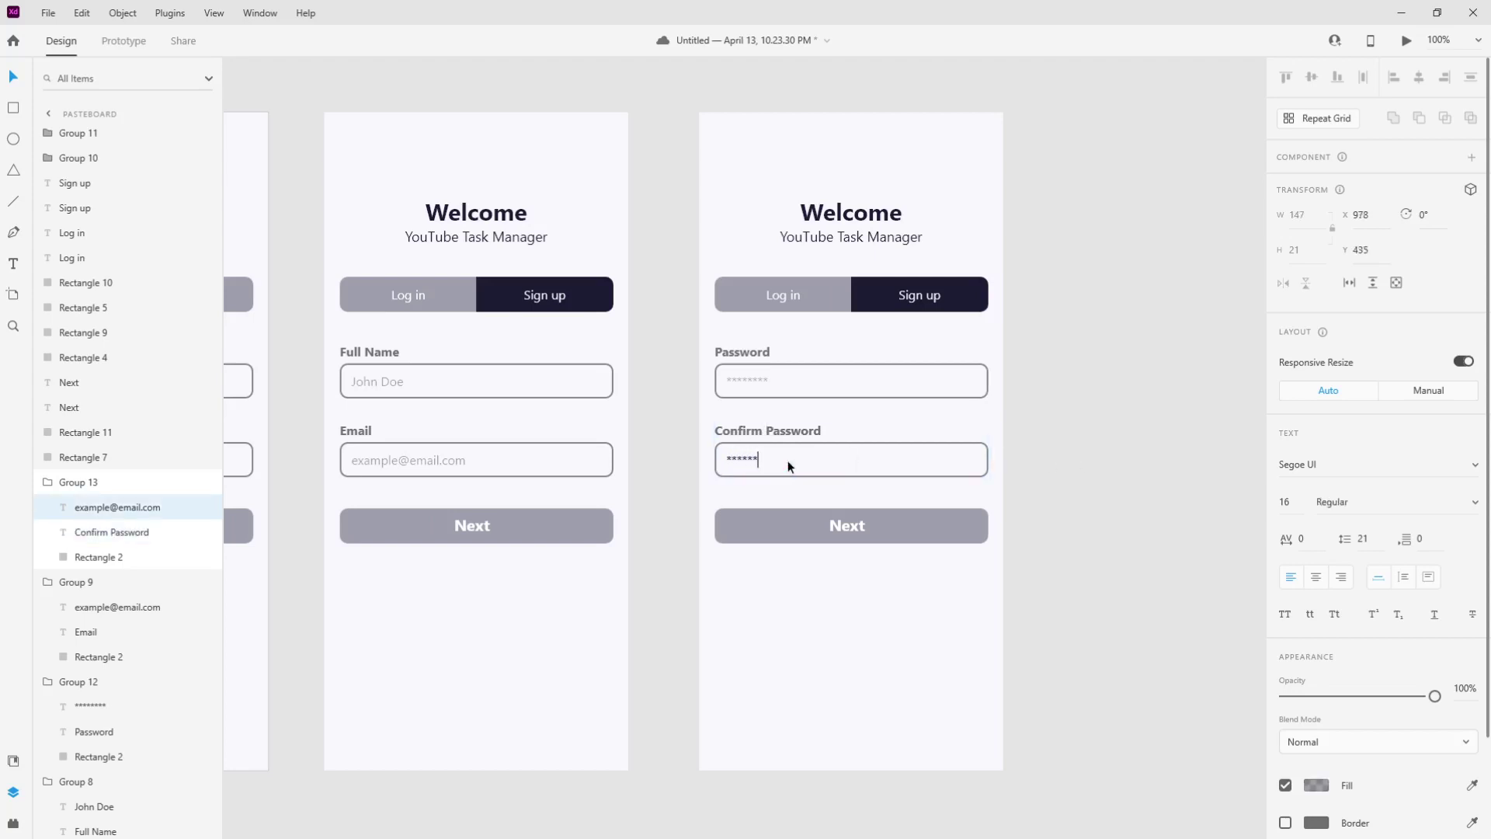
key(Escape)
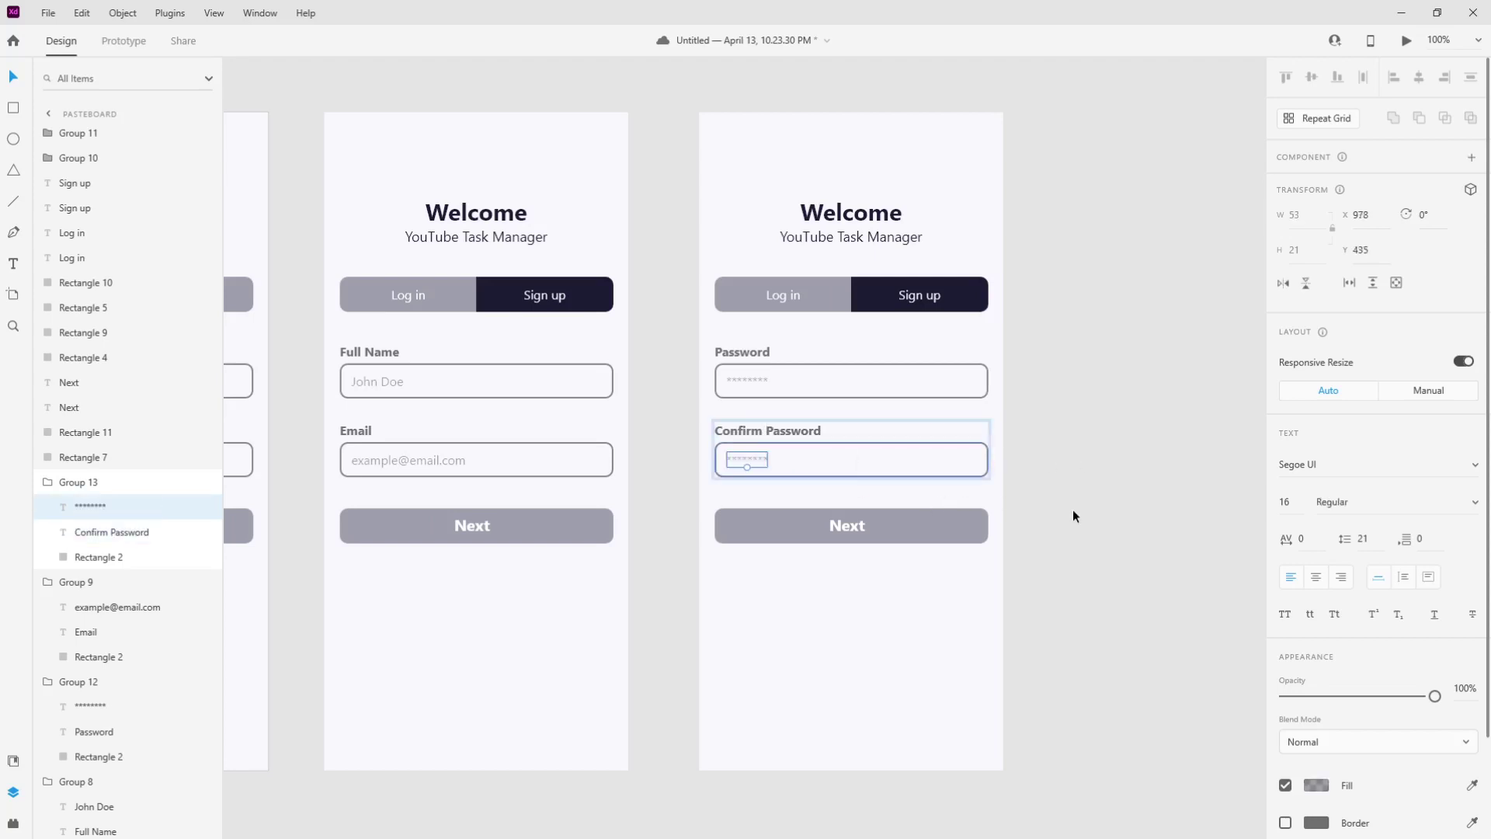
click(1073, 509)
click(854, 528)
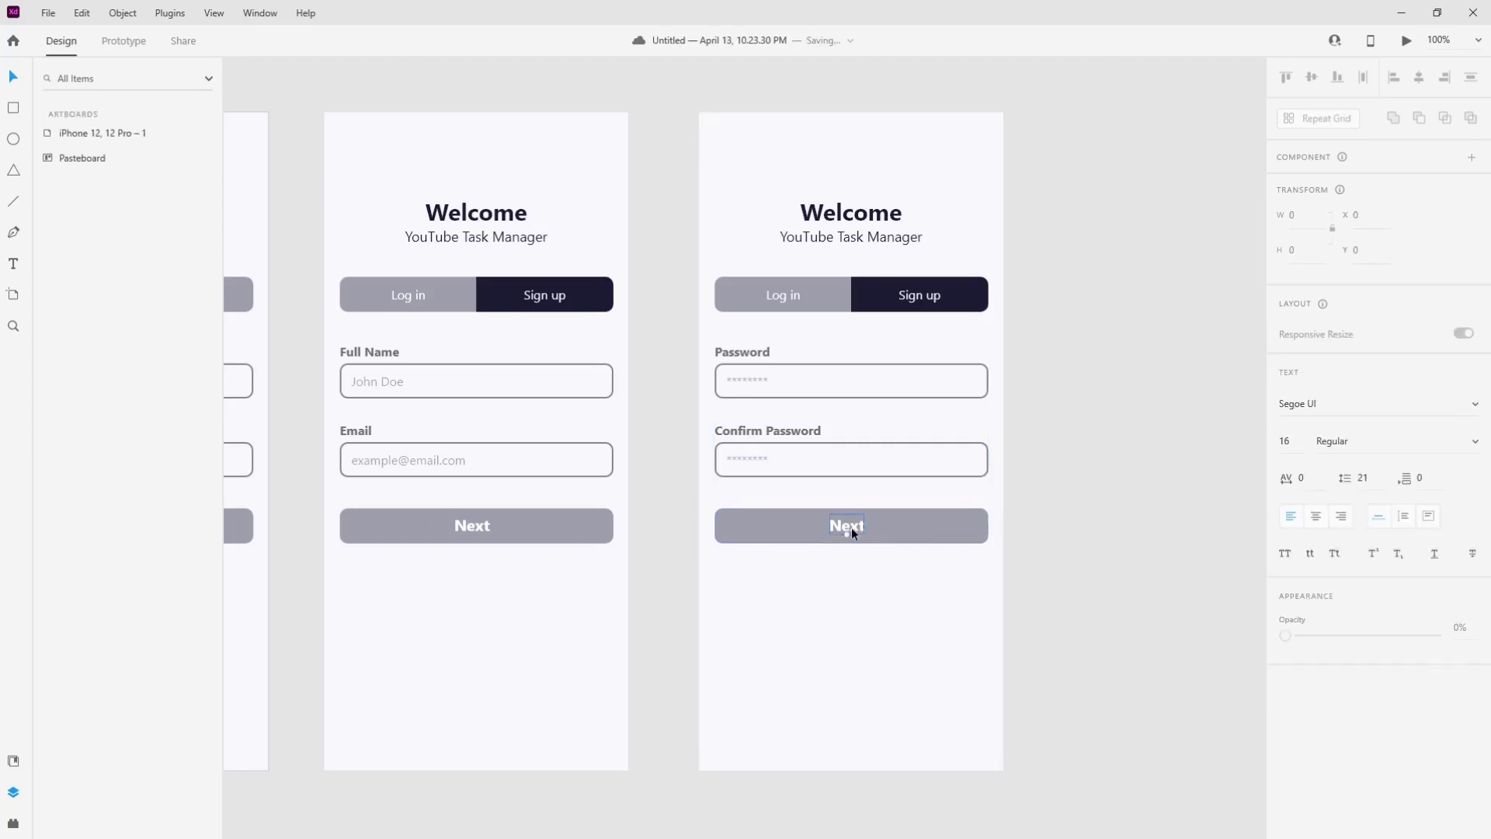
Change the third screen's button label to Sign up and centre it on the button
double_click(852, 528)
text(S)
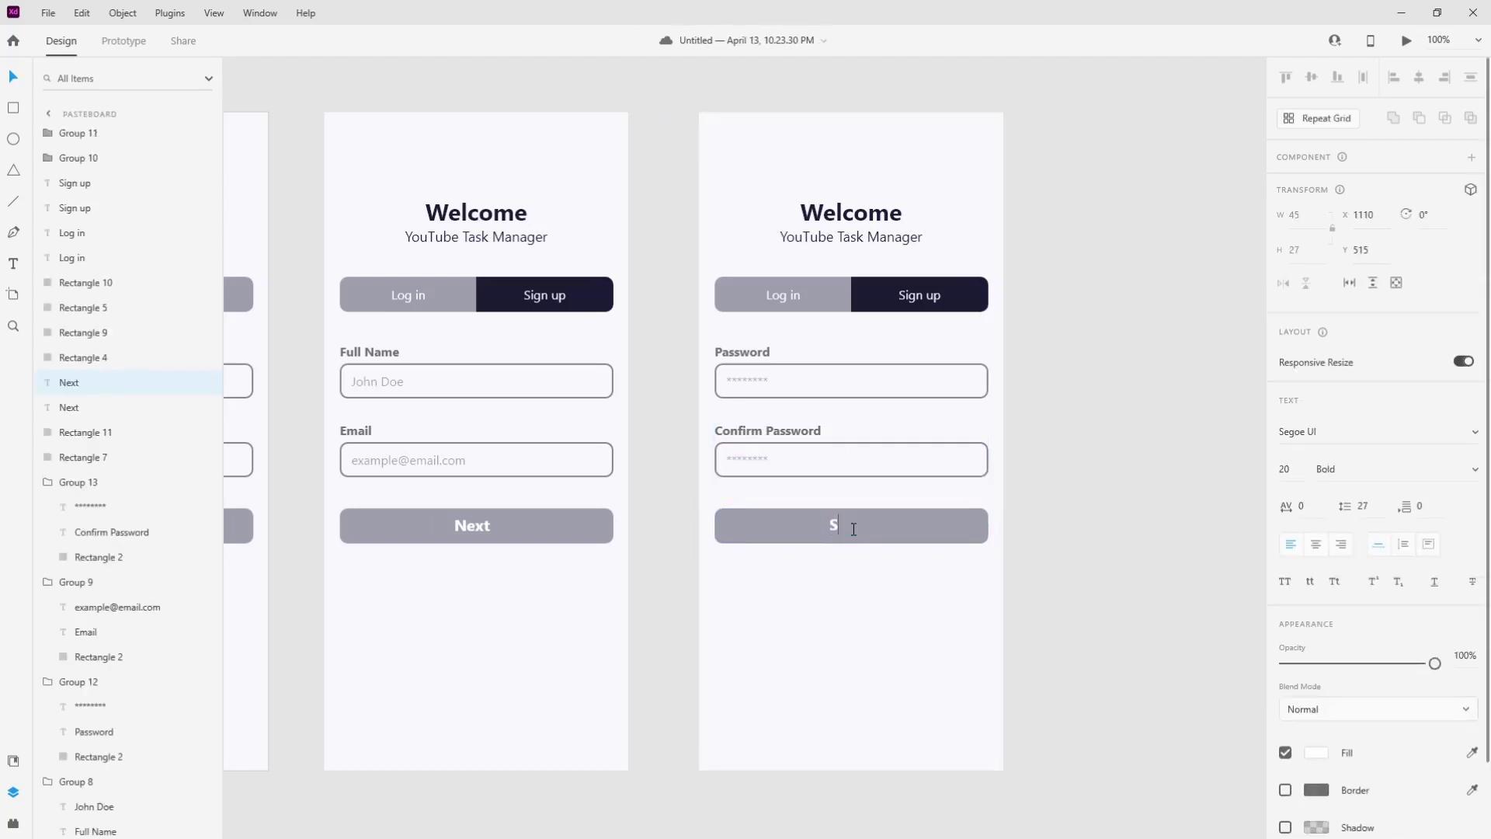
text(ign up)
click(915, 525)
shift+click(916, 531)
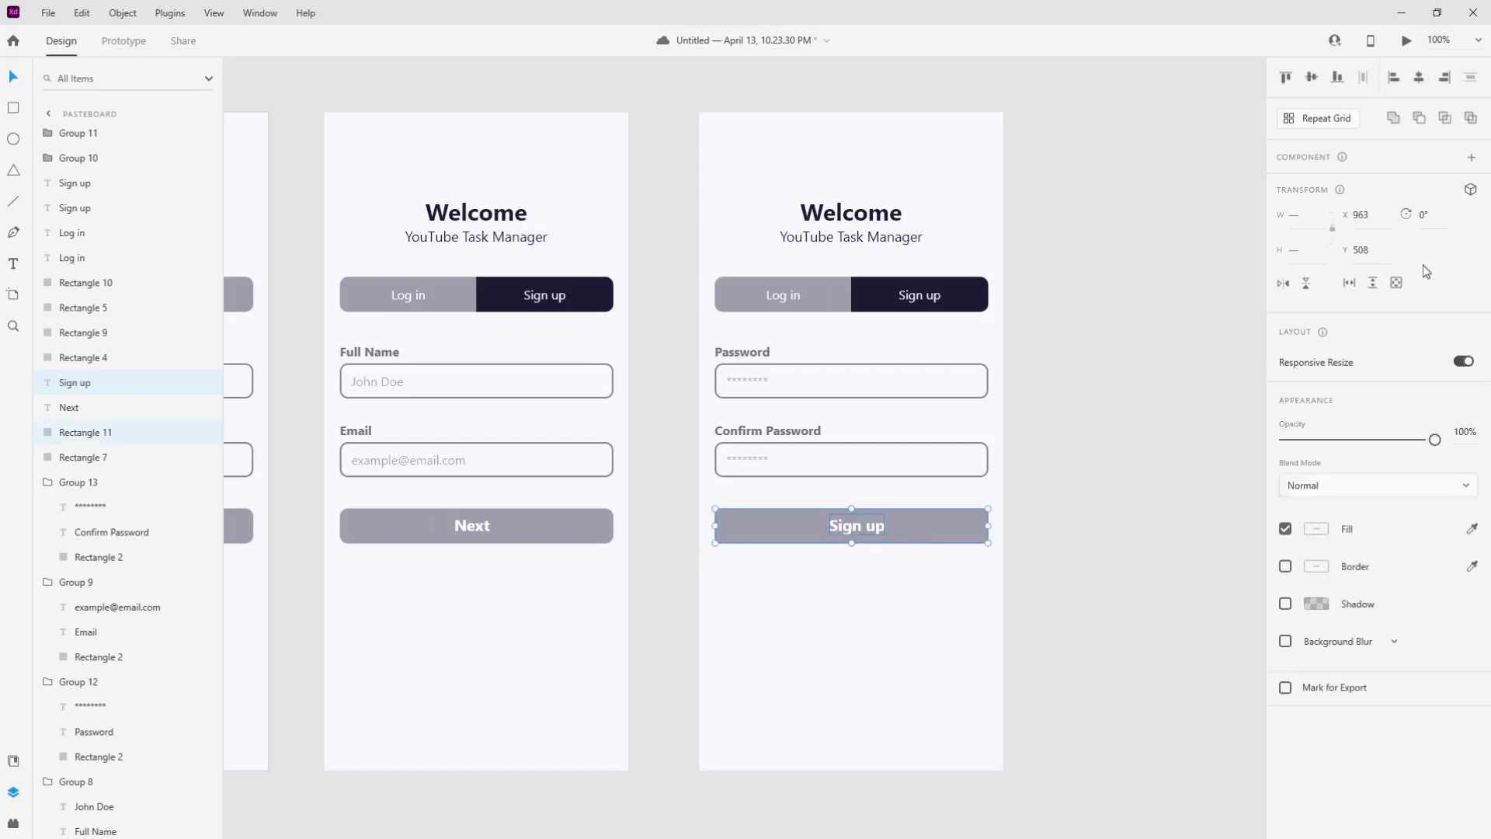
click(1419, 77)
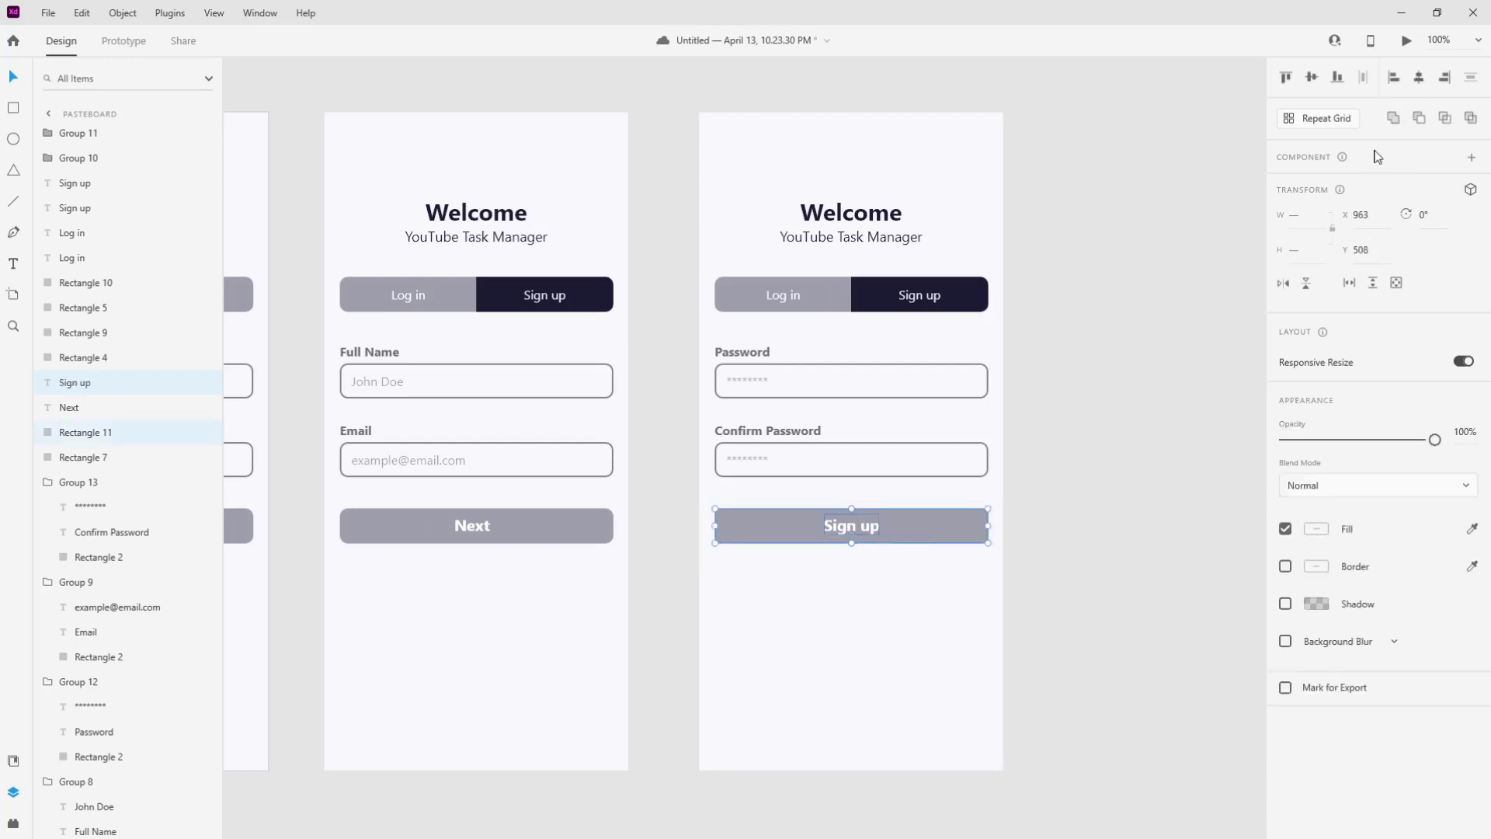
click(1312, 77)
Select the second screen's Next label together with its button background
click(1066, 602)
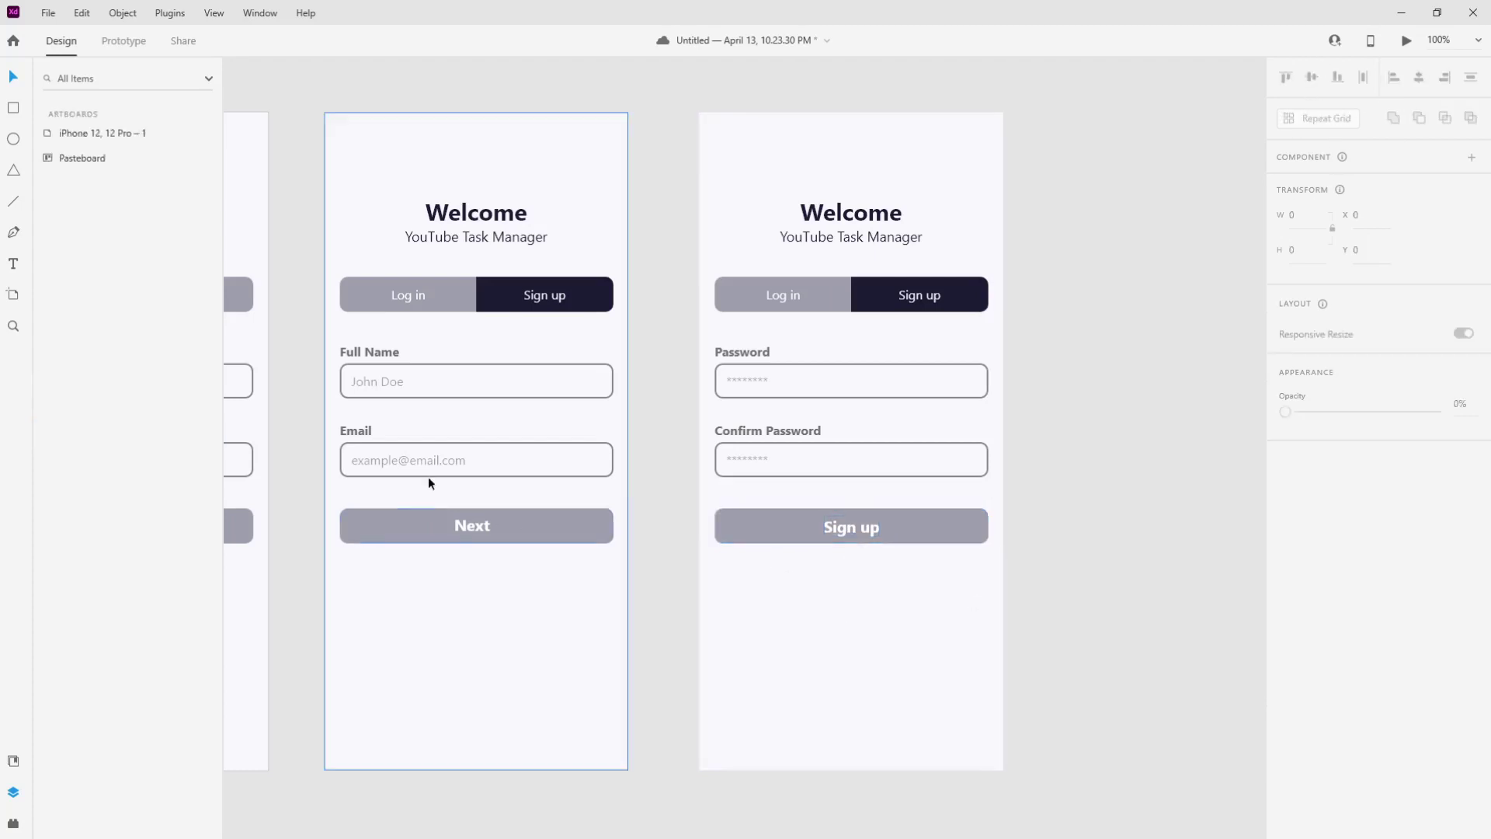
click(487, 524)
shift+click(498, 534)
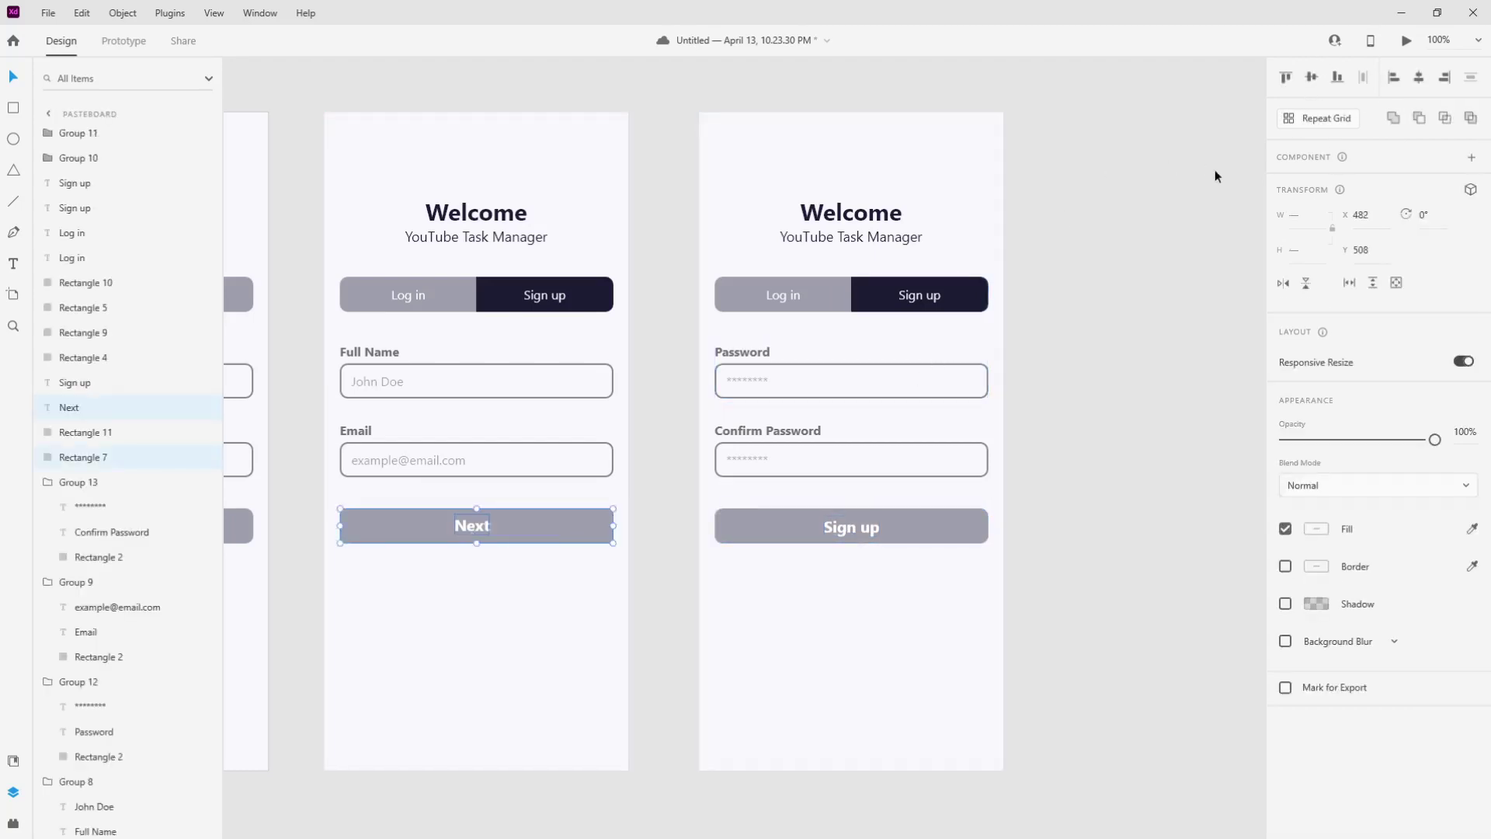
Centre the Next label on its button, then select the login button's label and background
click(1312, 77)
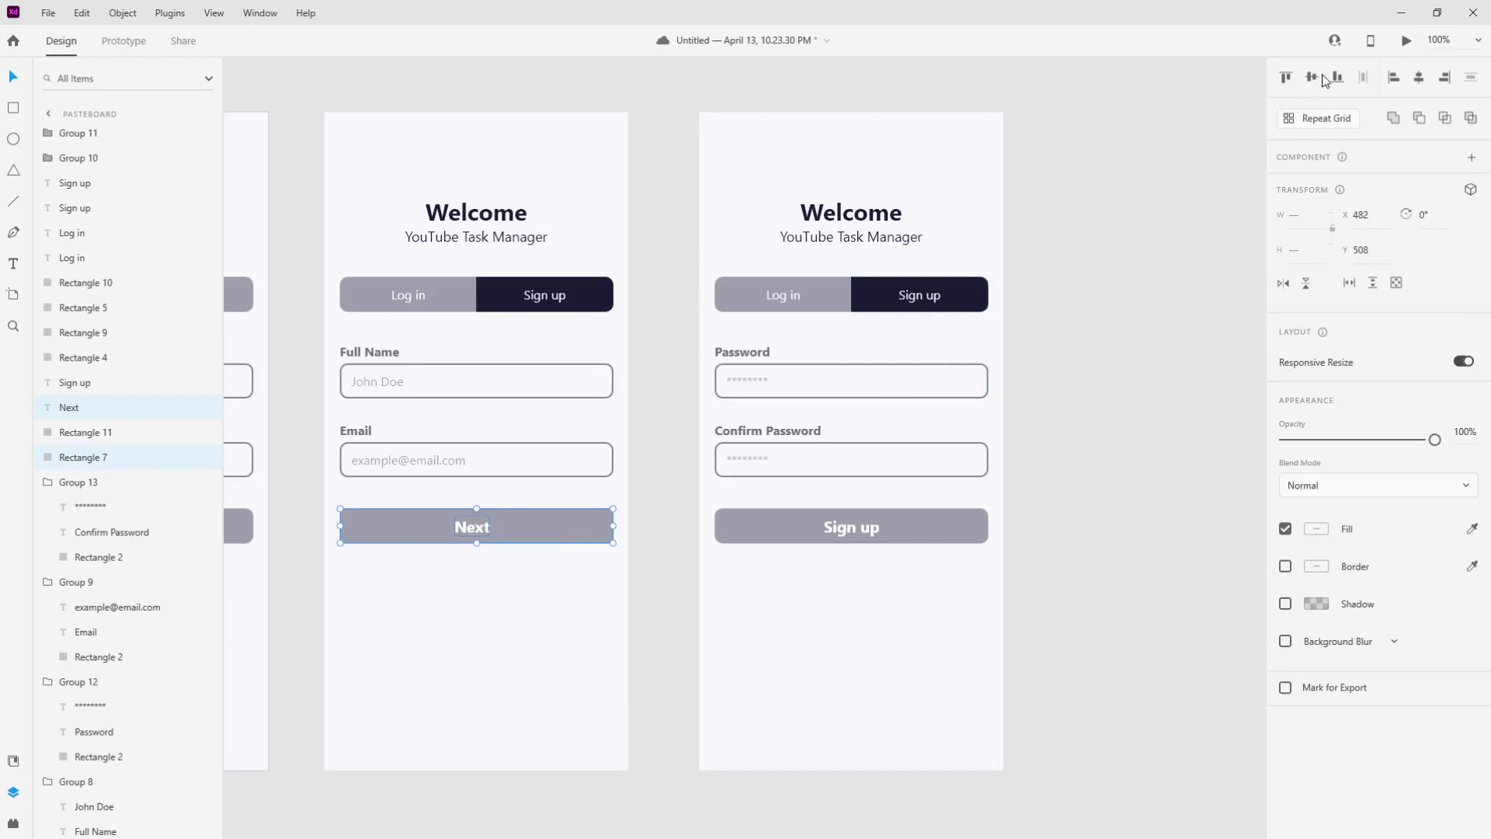
click(1419, 78)
drag(599, 522, 1019, 492)
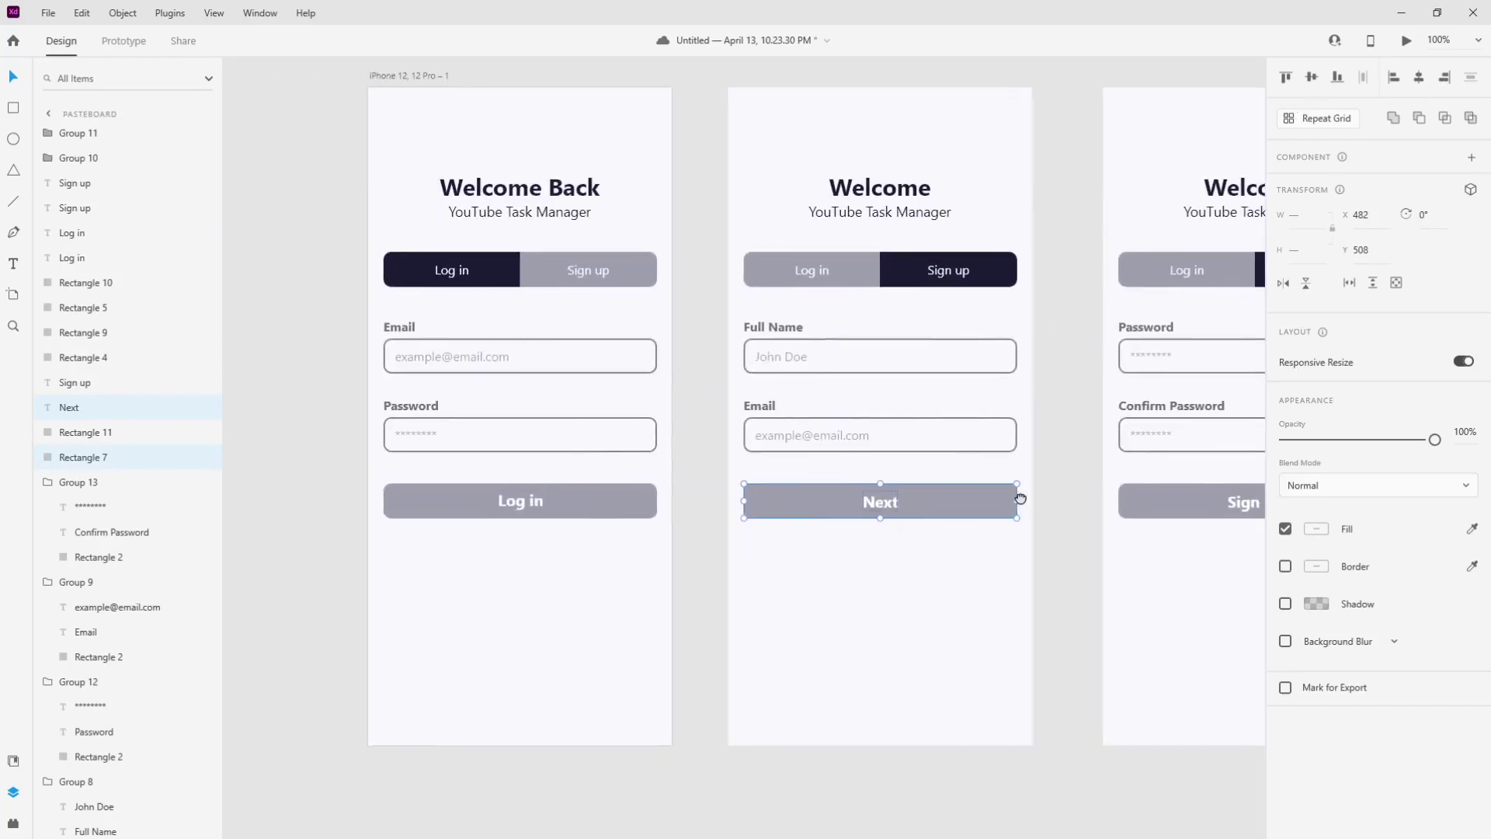
click(727, 553)
click(539, 492)
shift+click(523, 500)
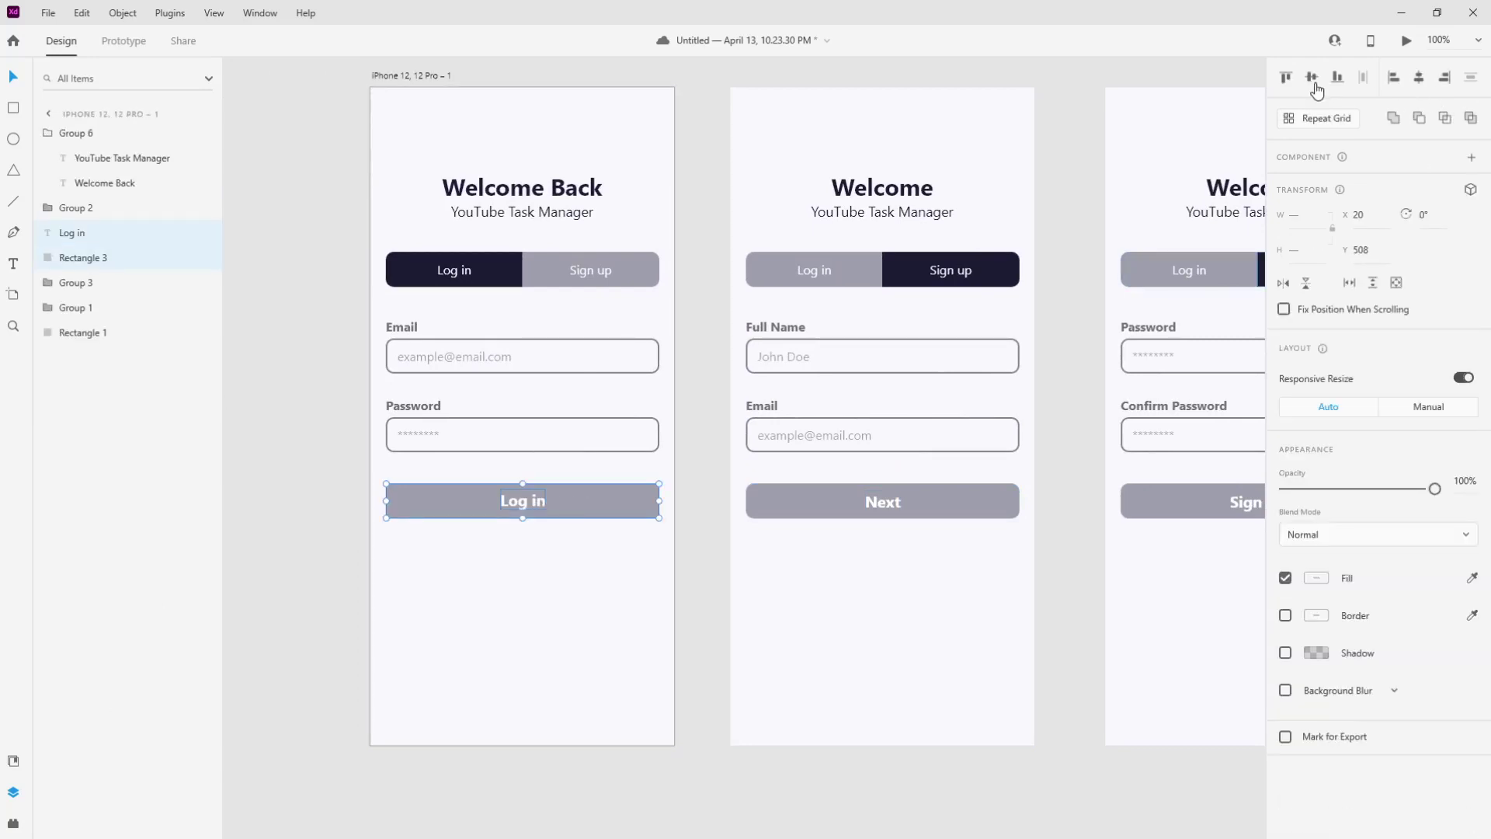
Duplicate the Password/Confirm Password sign-up screen as a fourth screen to its right
click(1078, 461)
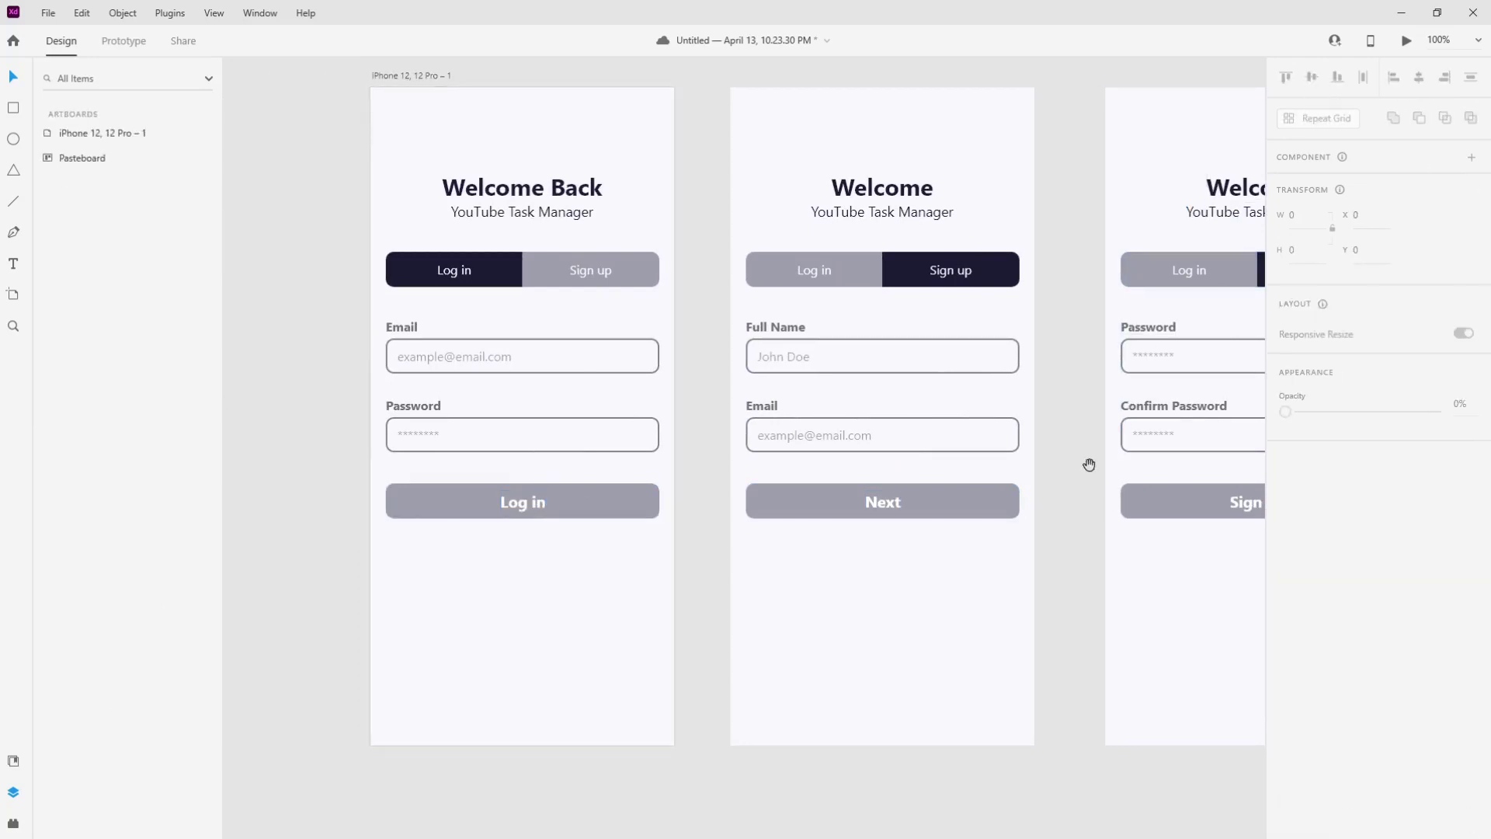
drag(1088, 463, 672, 465)
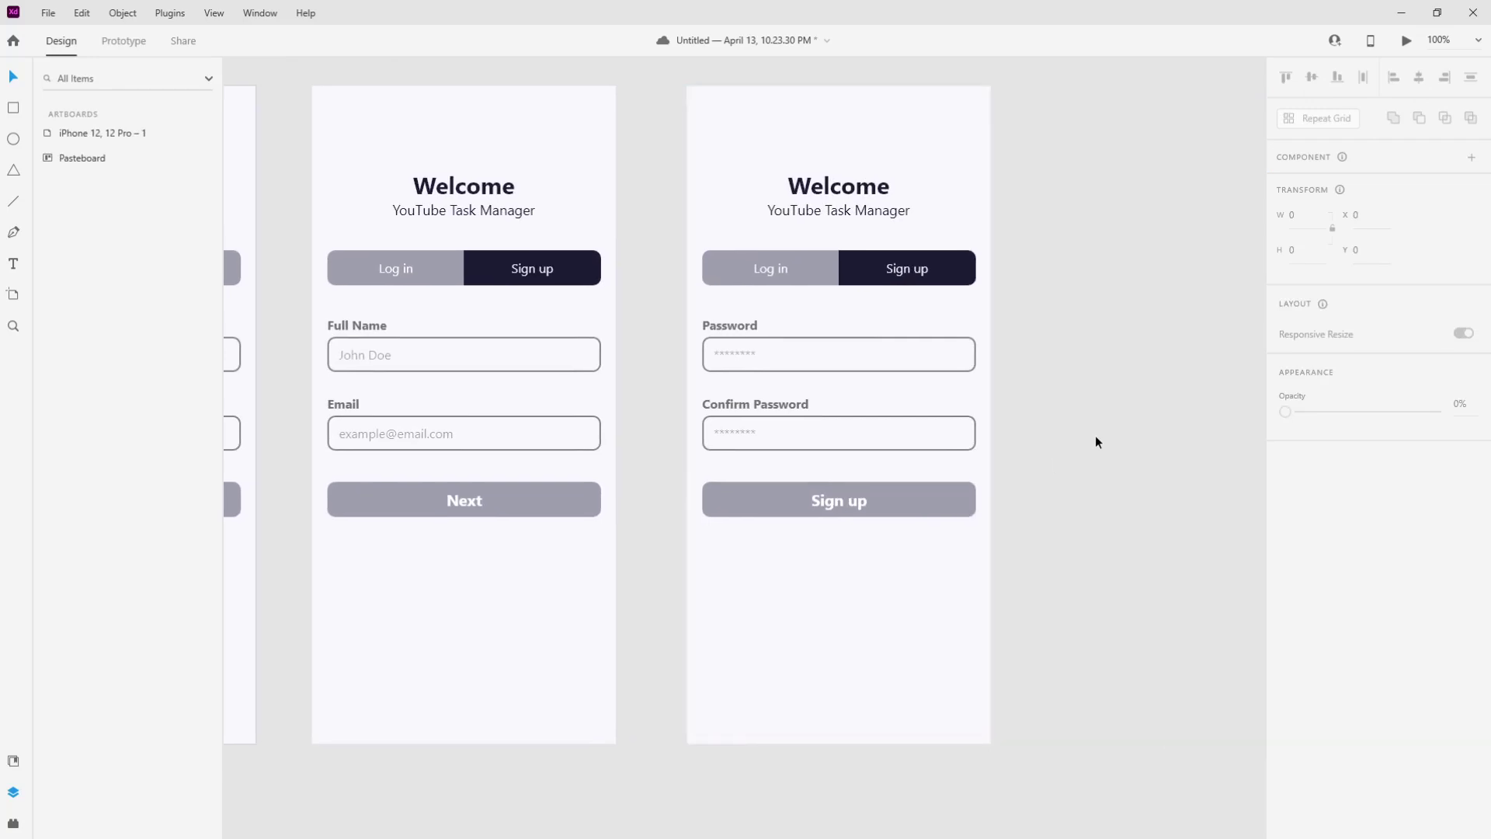
drag(1089, 128, 688, 727)
drag(774, 665, 1126, 644)
Delete the copied screen's contents, leaving only the Sign up label
scroll(1126, 645, right, 5)
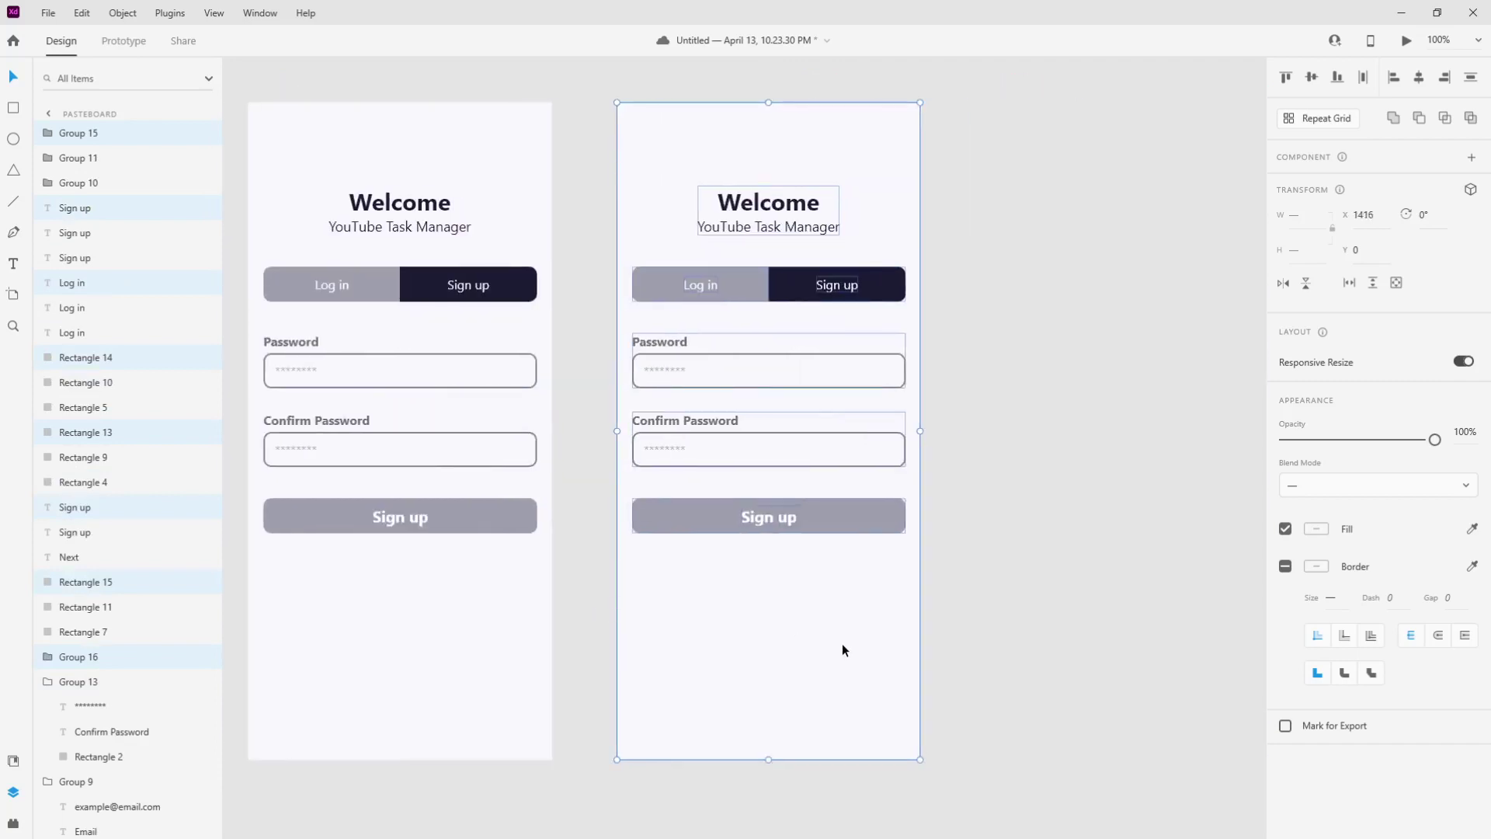
shift+click(840, 645)
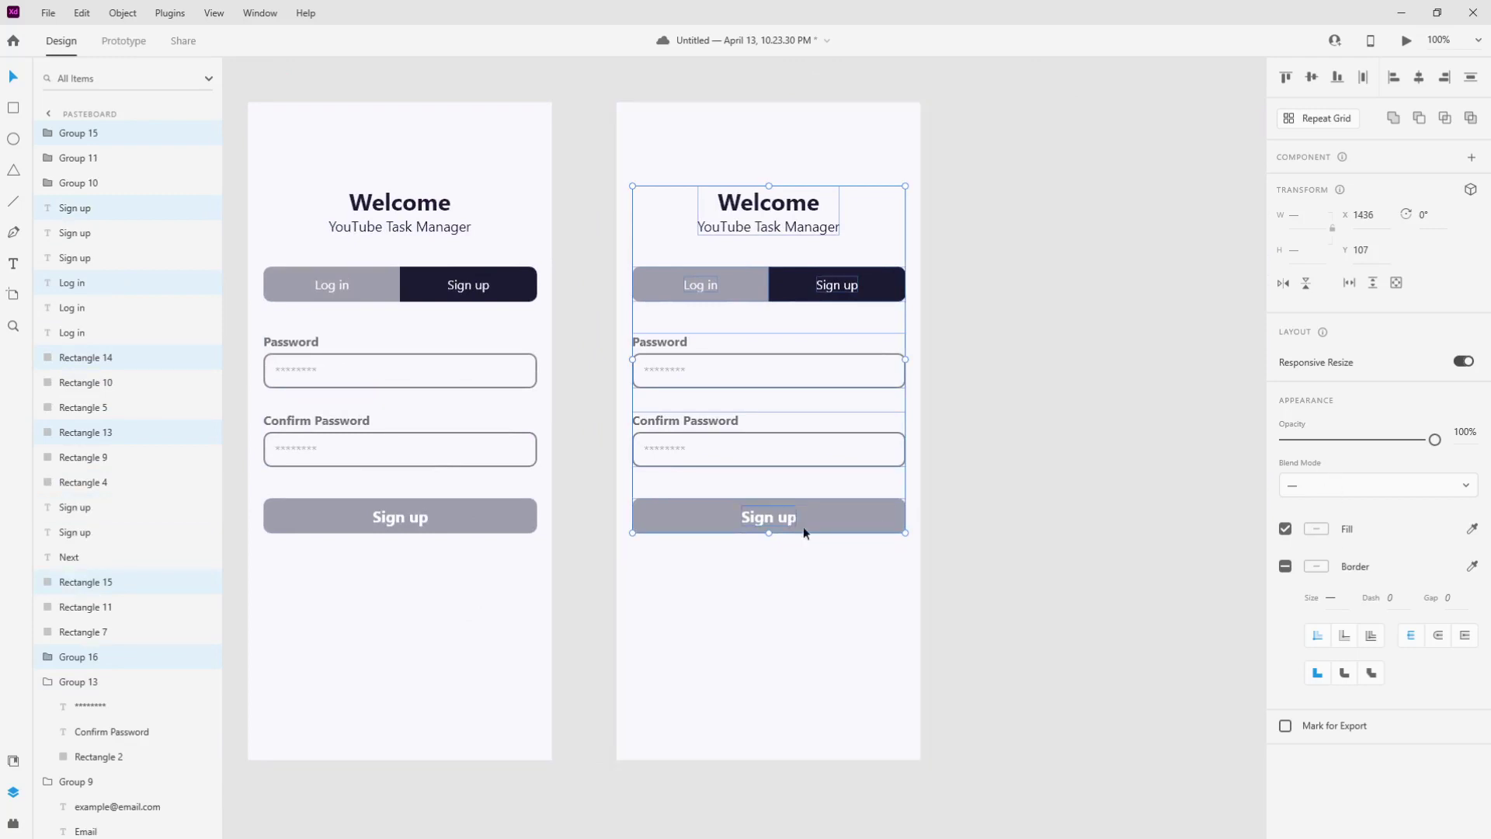
key(Delete)
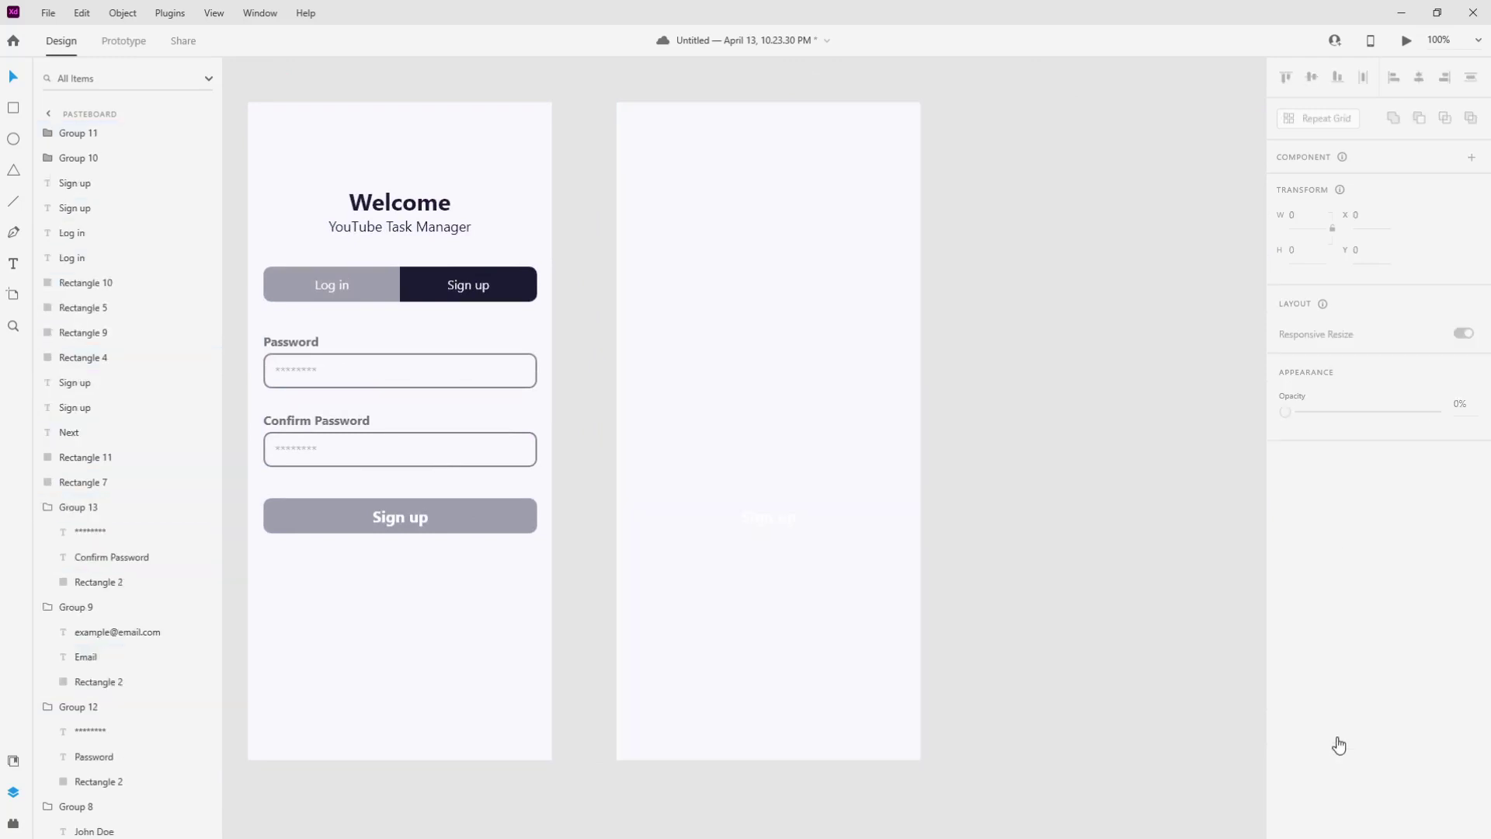
click(793, 523)
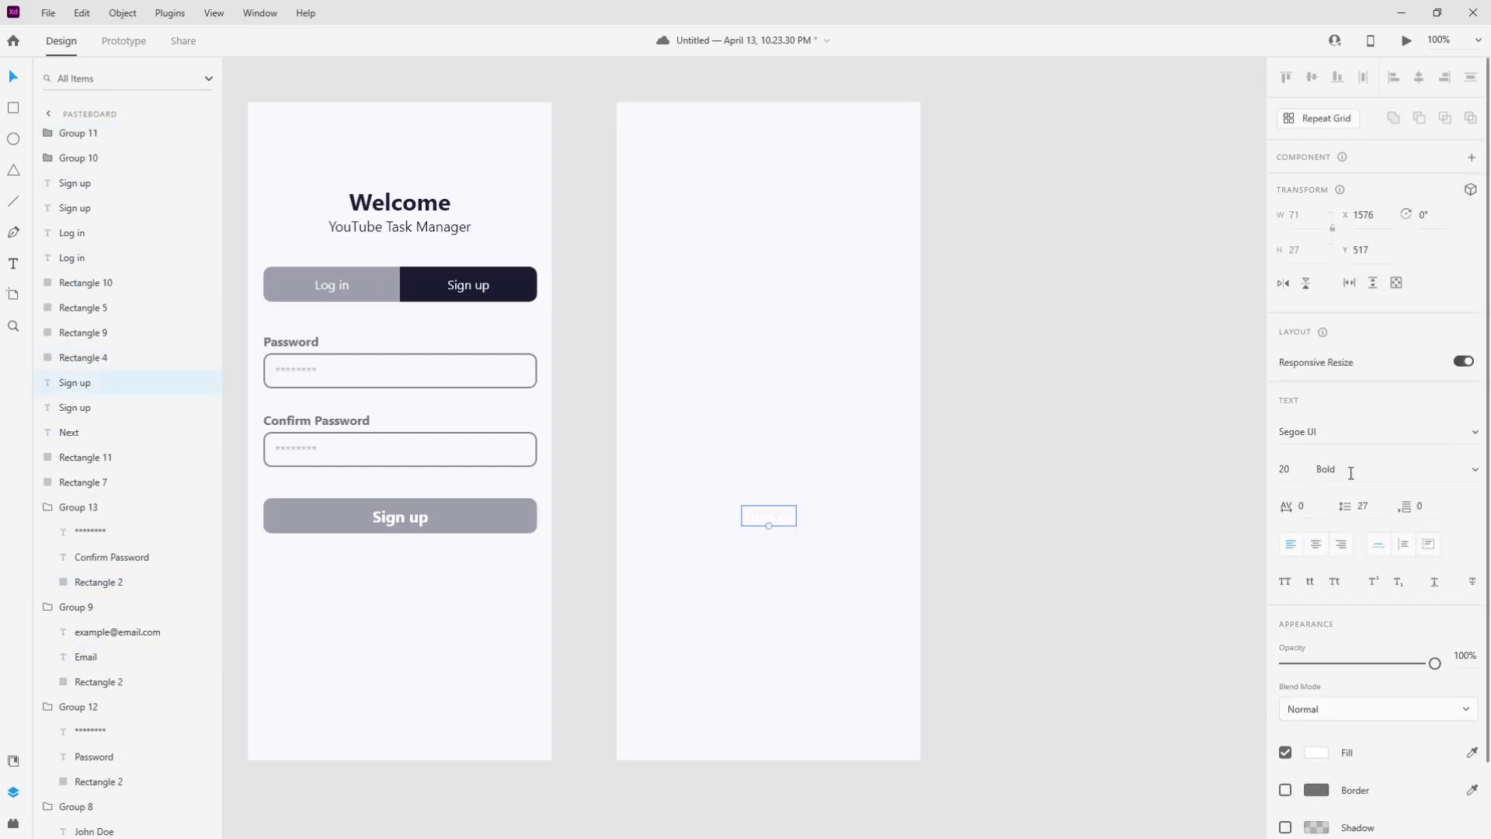
Colour the remaining label dark red and retype it as Skip
click(1316, 754)
click(1187, 707)
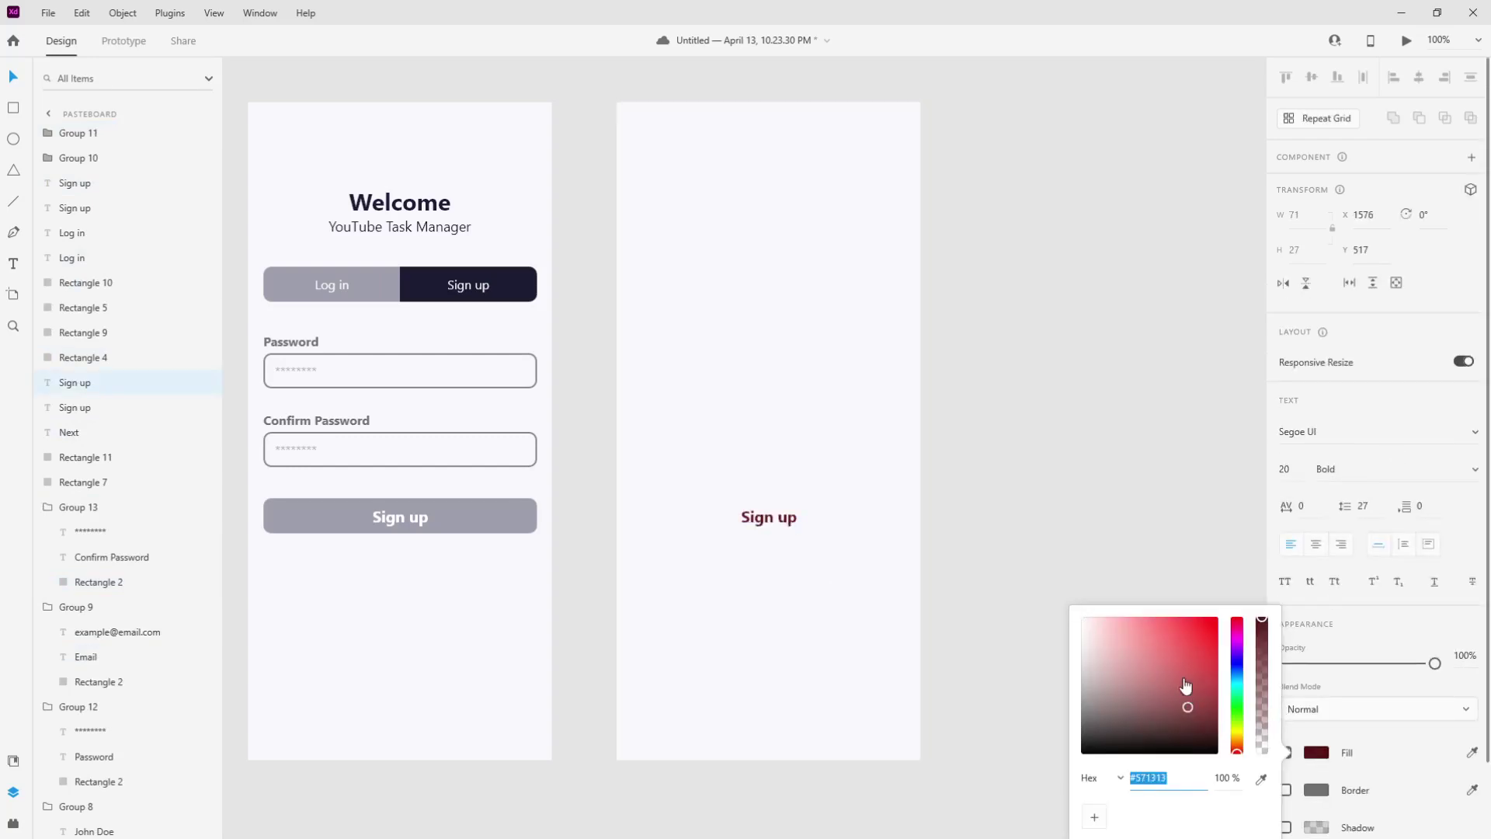
click(1125, 585)
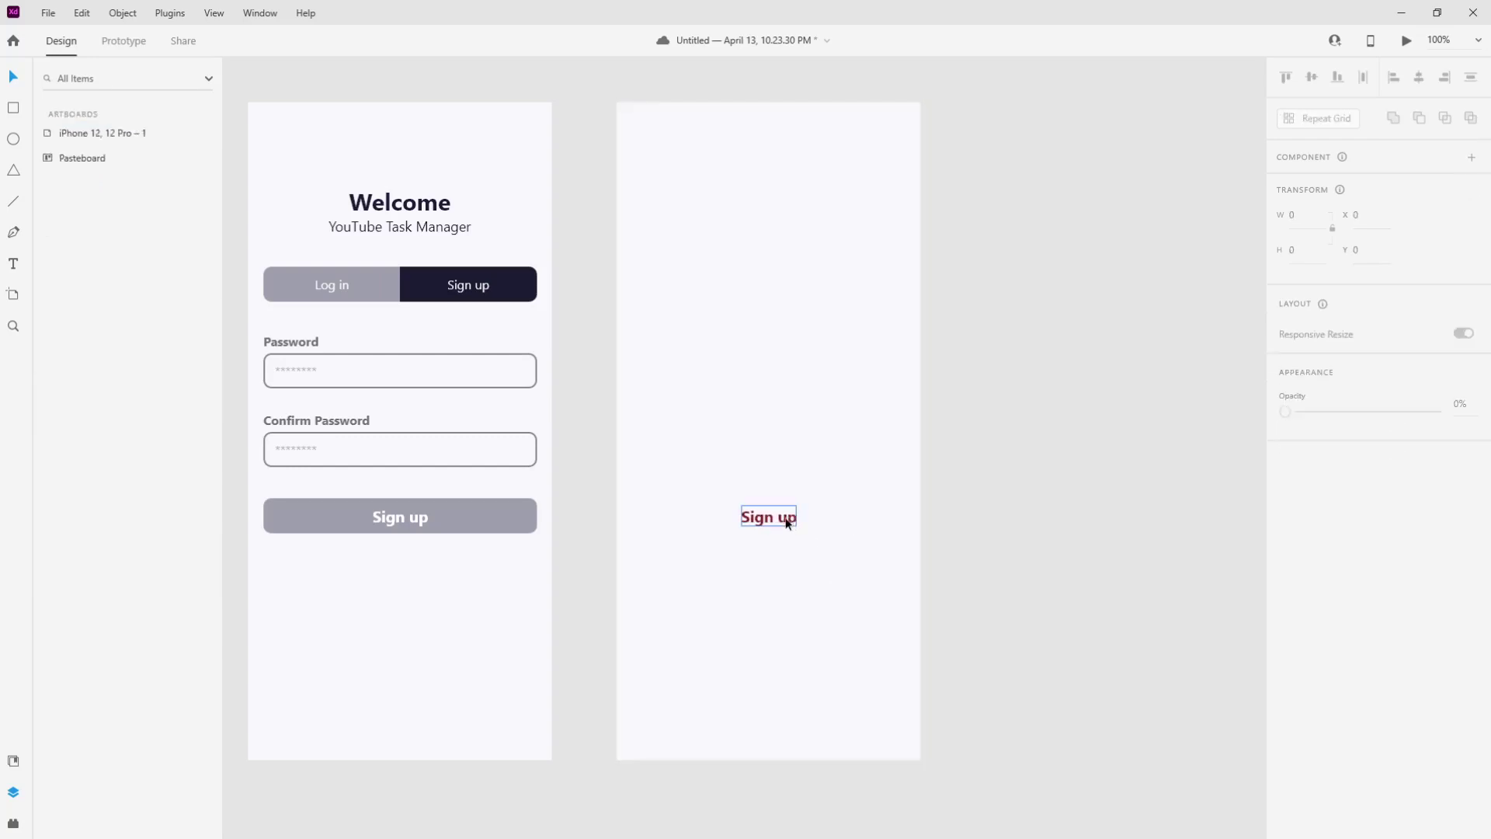
double_click(788, 522)
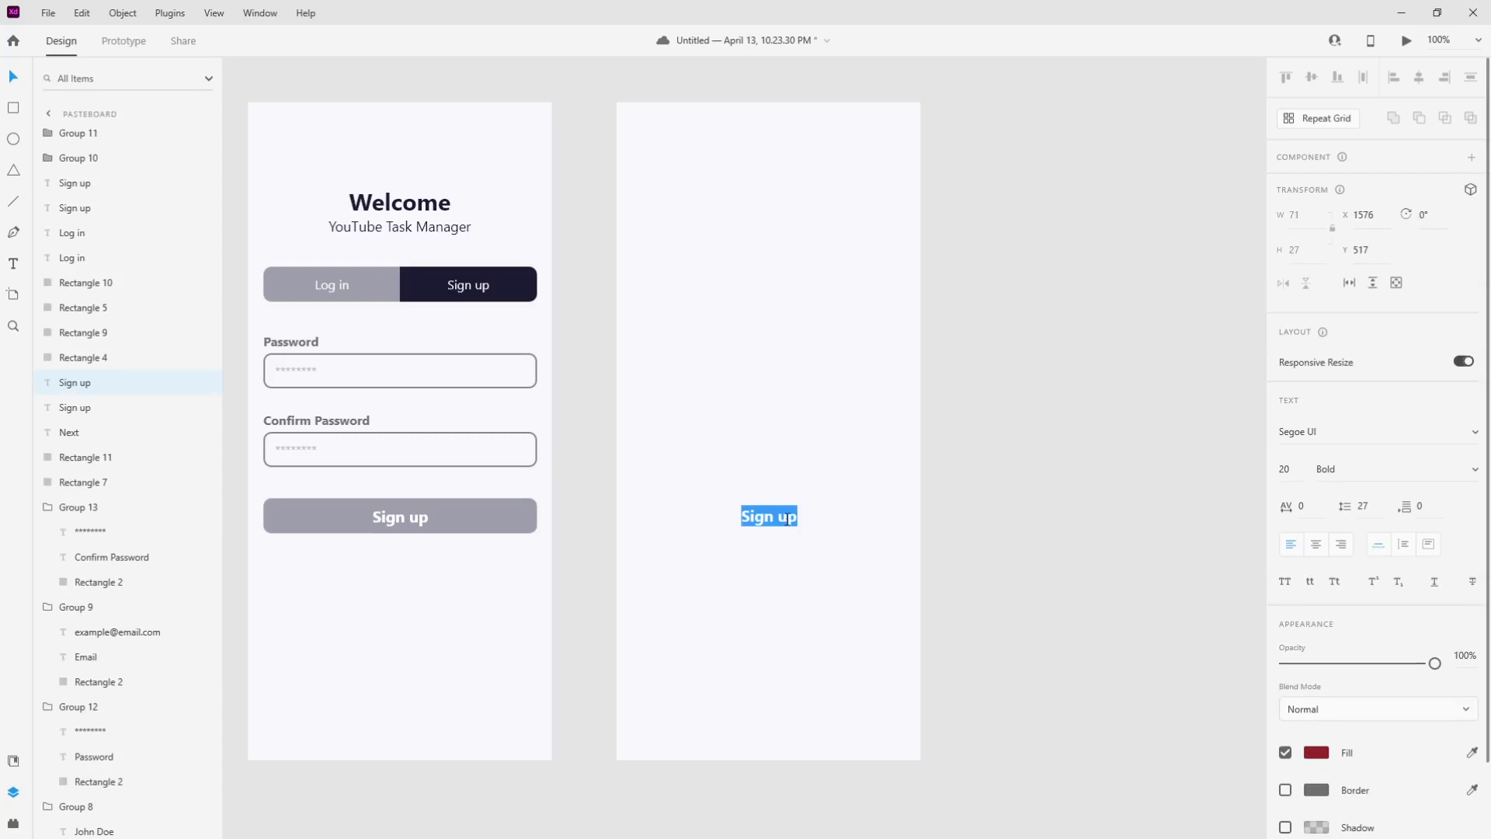
text(Skip)
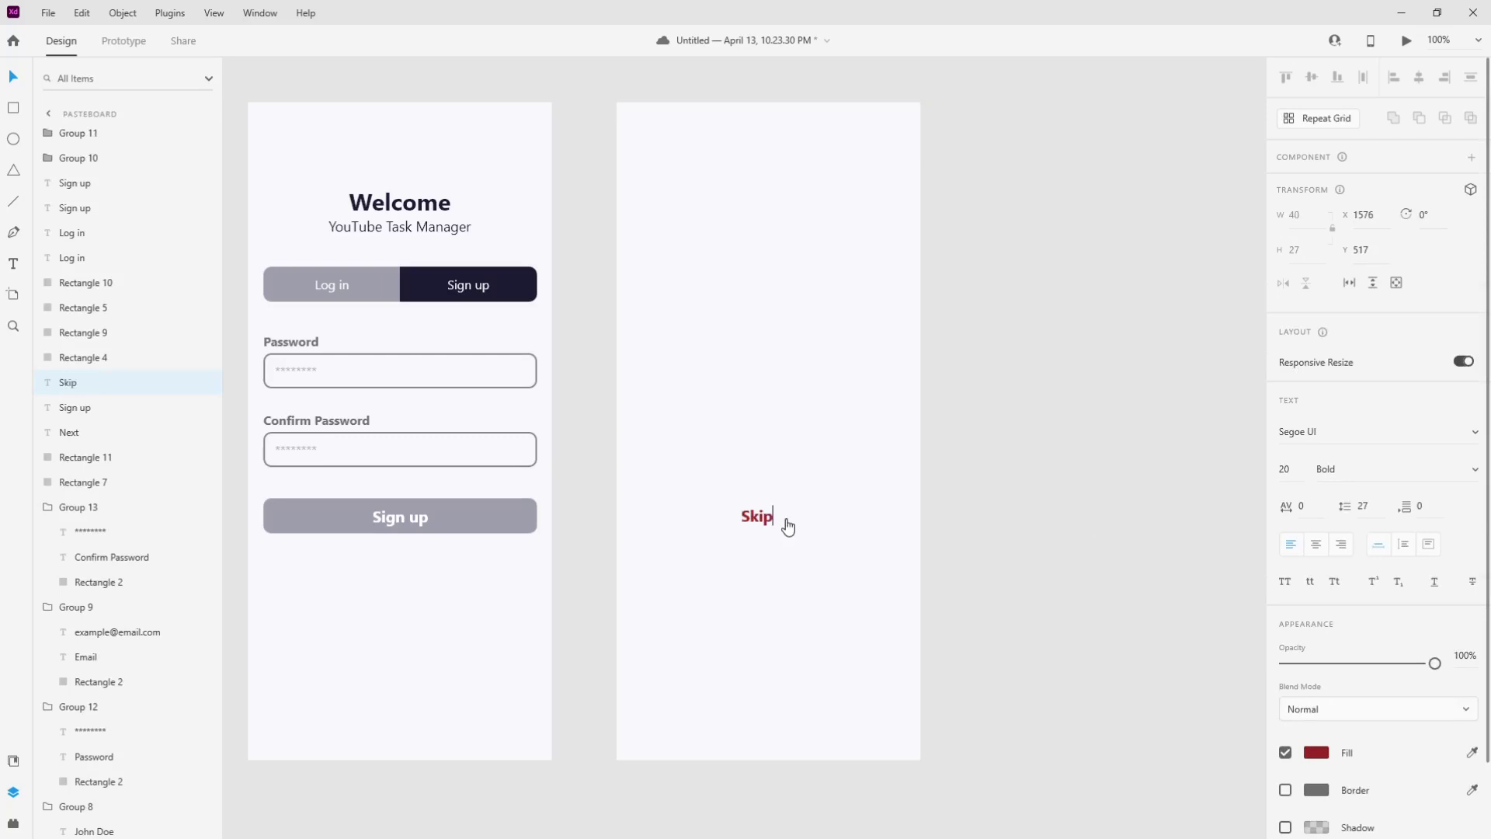
click(11, 77)
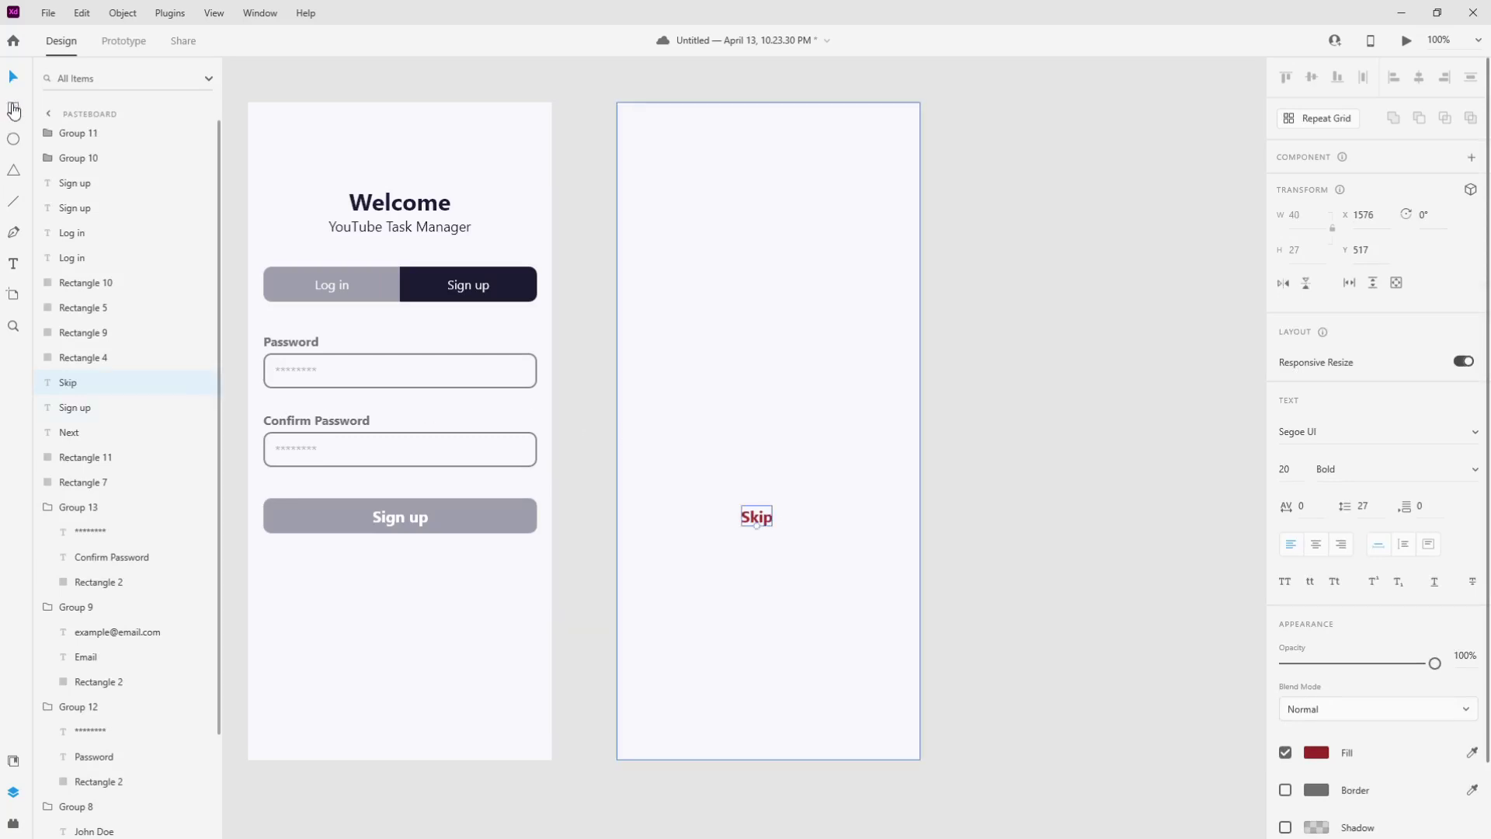
click(13, 139)
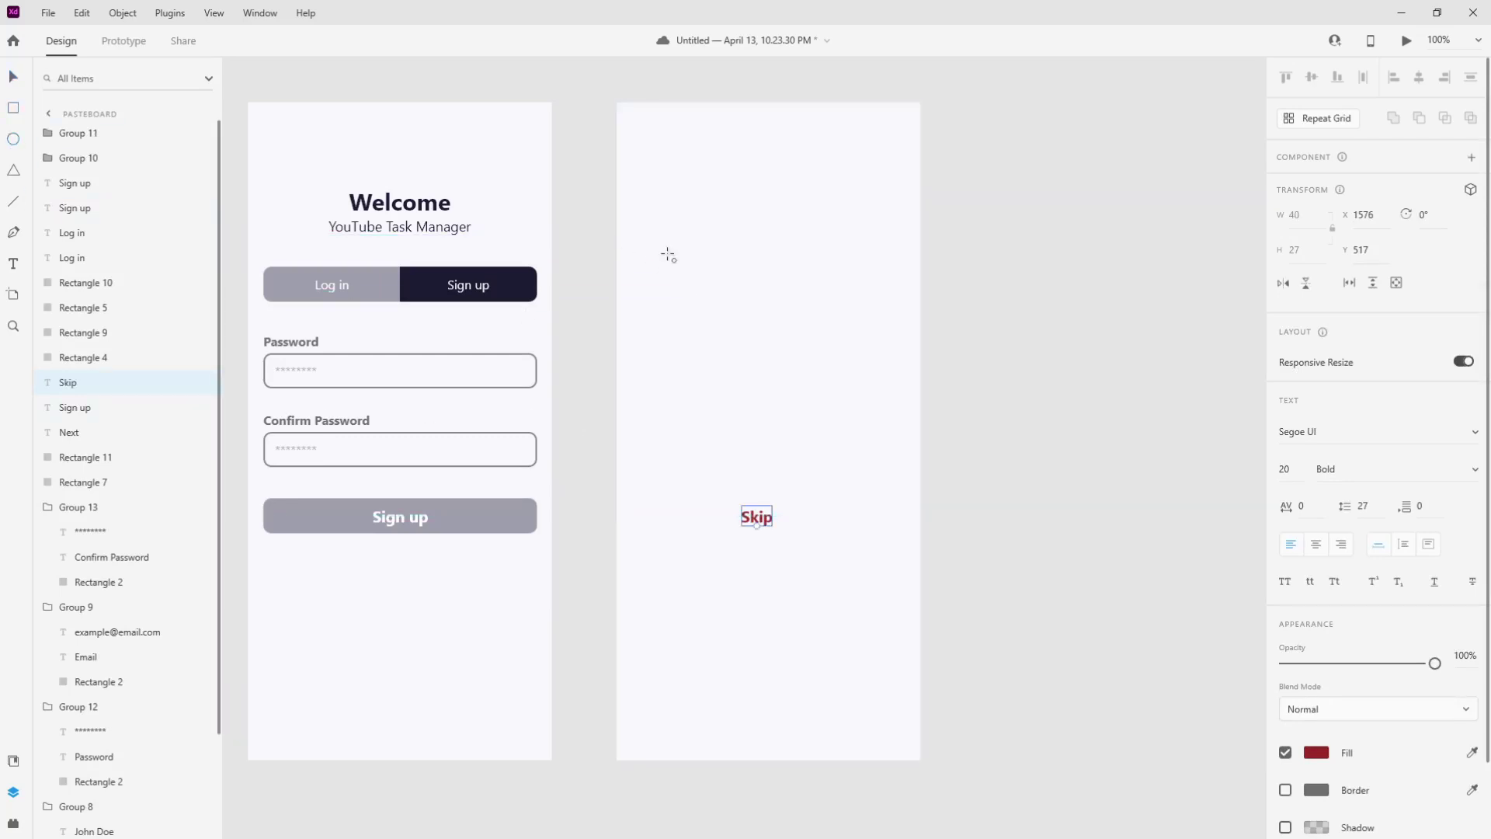
Draw a 153×153 circle above Skip, filled with the screen background colour, border size 2
drag(713, 293, 833, 411)
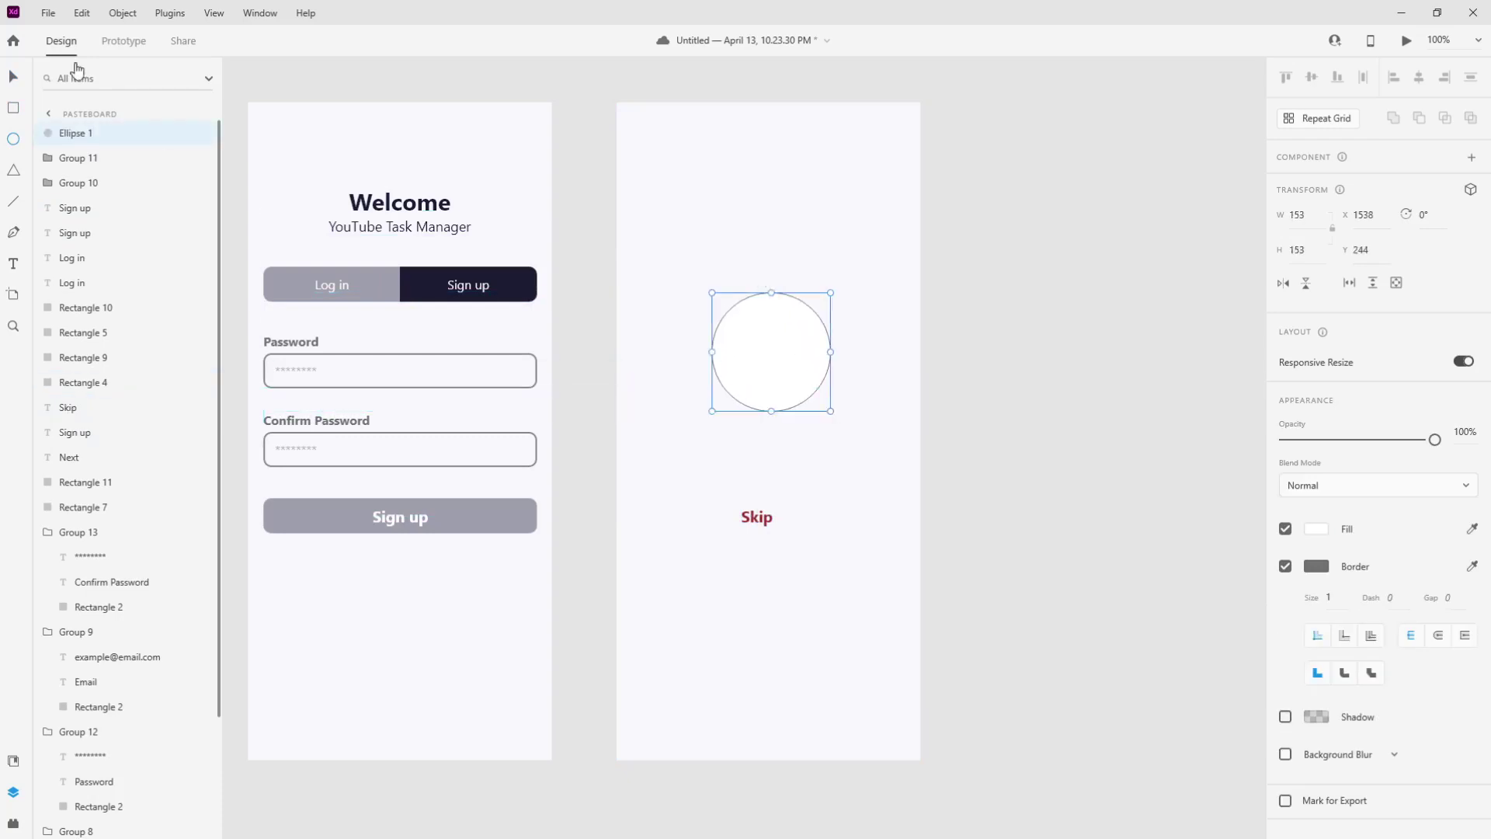
click(1316, 529)
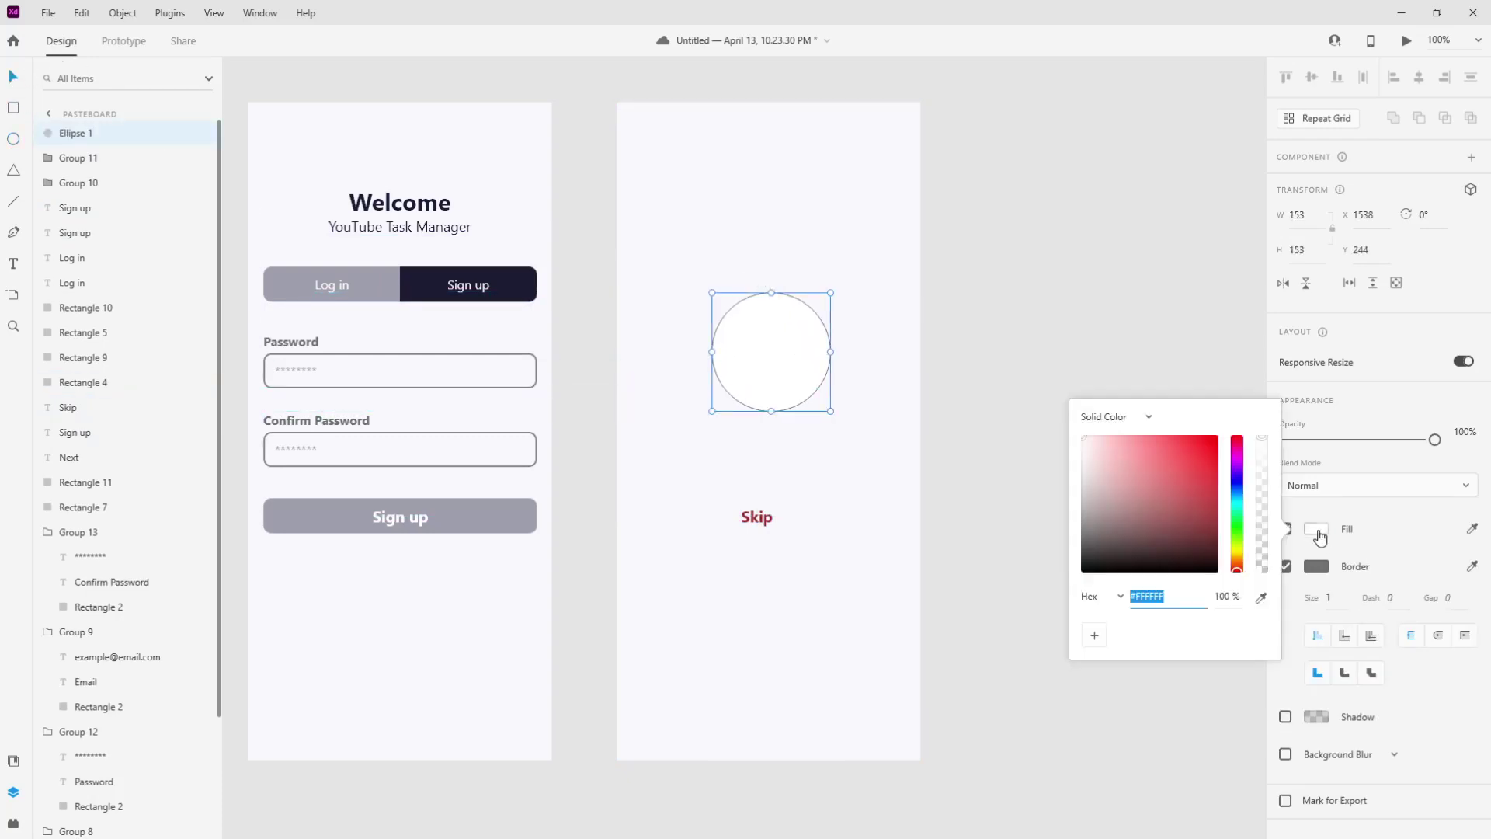
click(1474, 531)
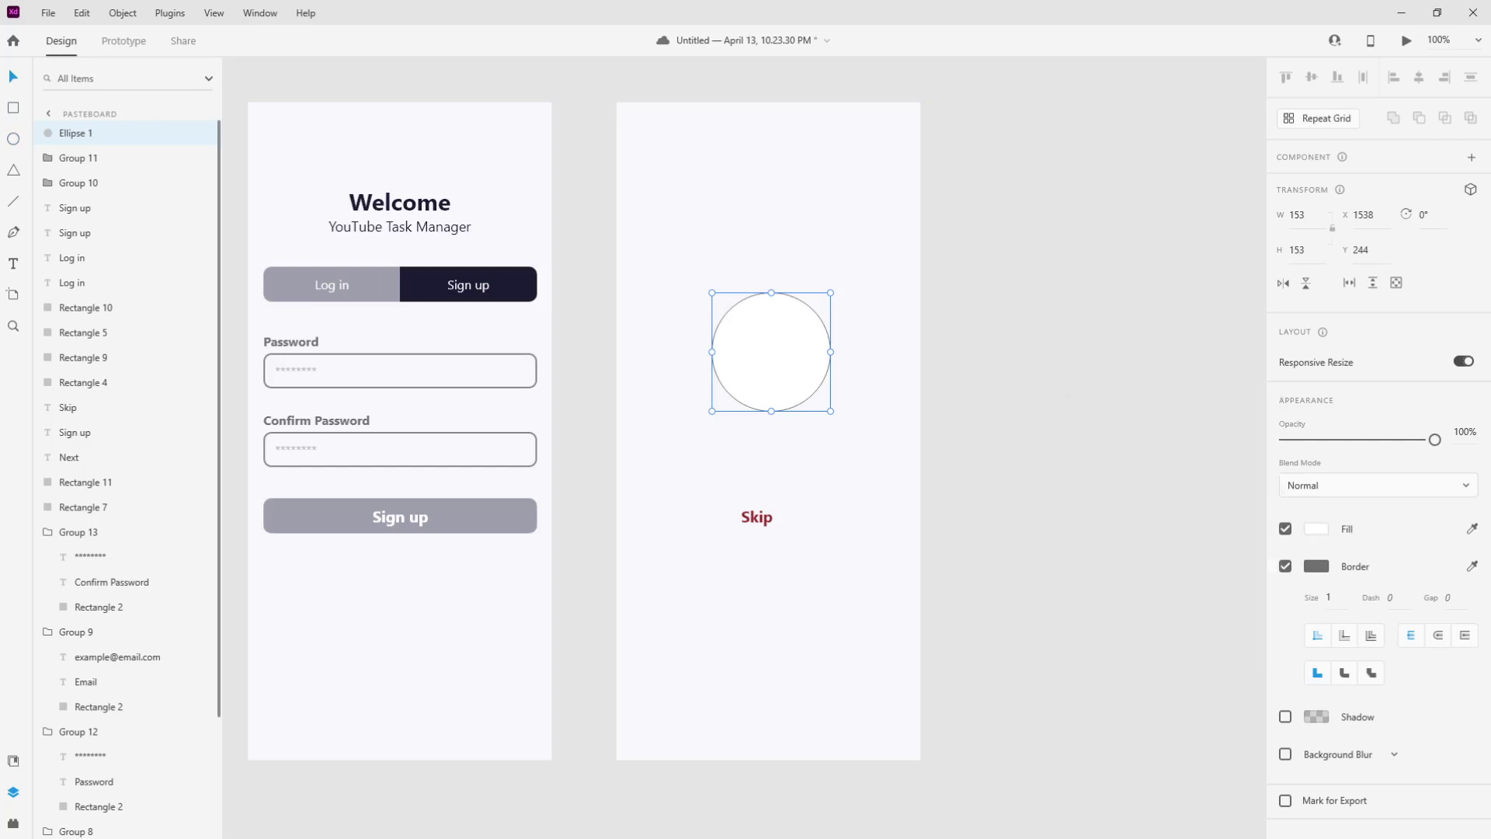
click(751, 184)
text(2)
key(Return)
Give the circle's border a dash of 4 and place a copy of Skip below it
click(1407, 601)
text(2)
key(Return)
text(4)
key(Return)
click(1010, 624)
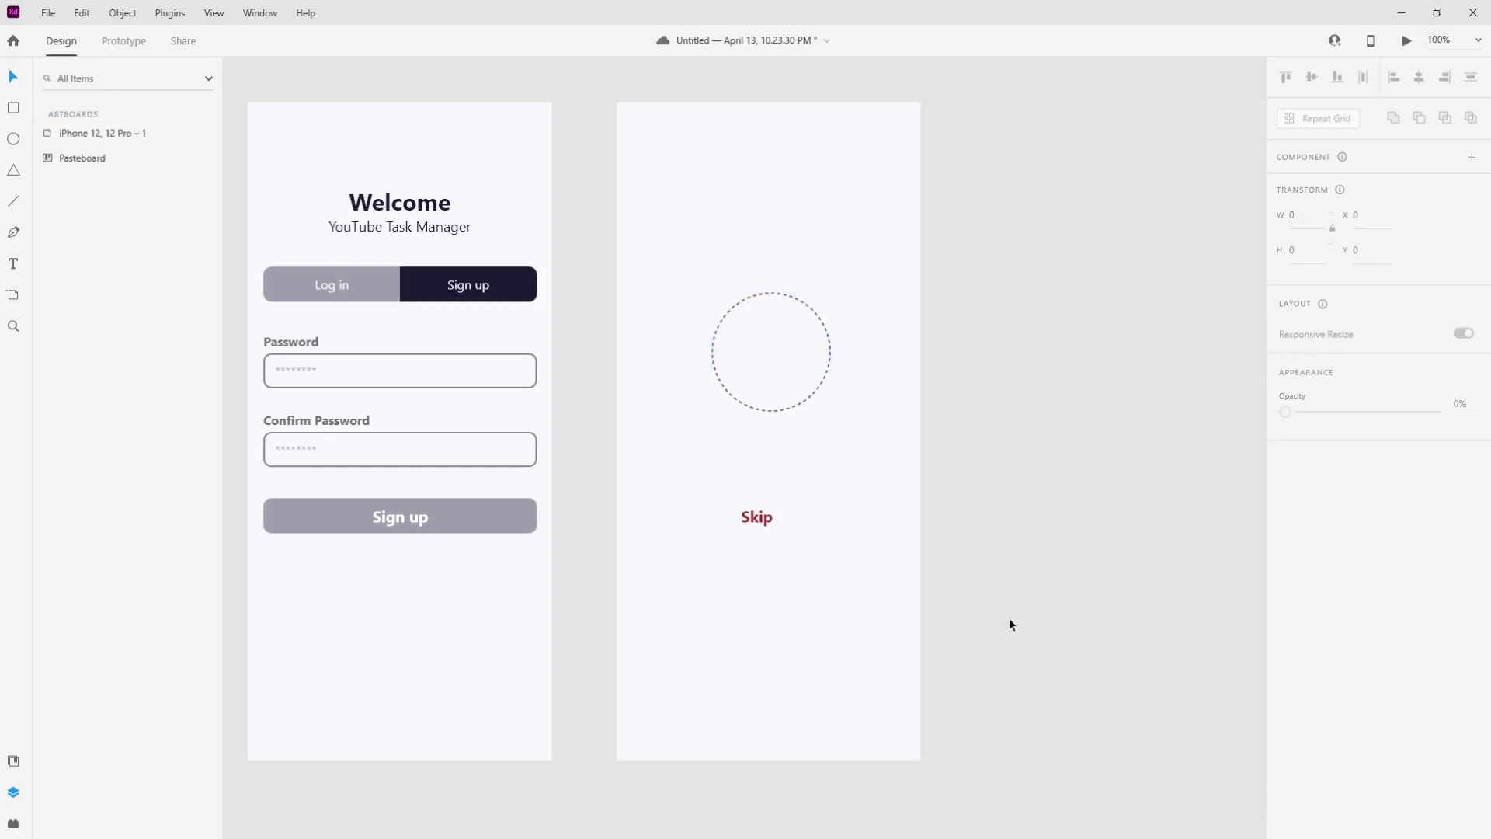
drag(757, 518, 728, 458)
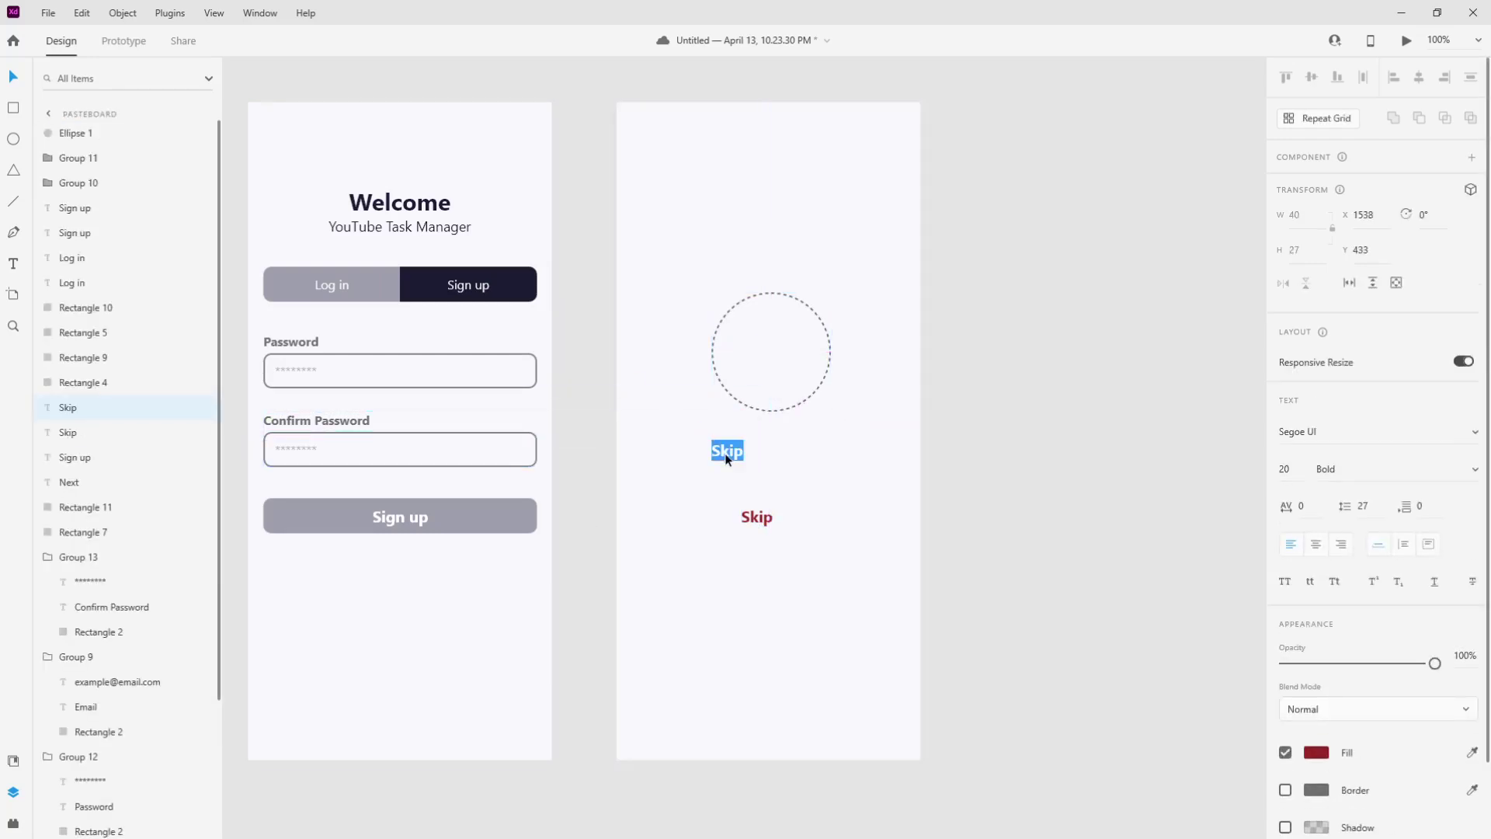
Retype the copied label as 'Upload Profile Image' on two lines, centre-aligned, in Regular weight
text(Upload Pro)
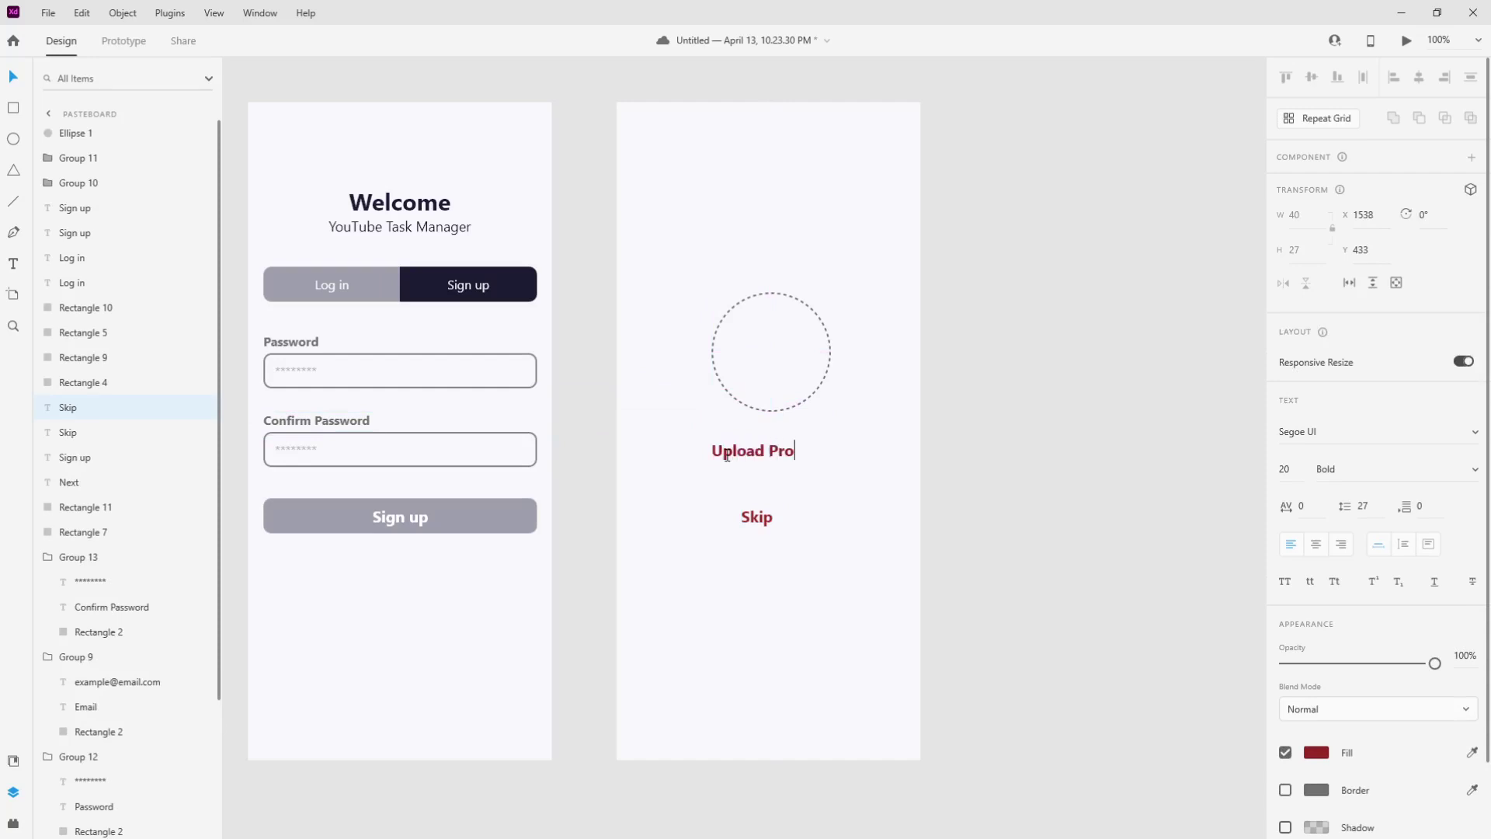
text(file Image)
key(Left)
key(Left)
key(Left)
key(Left)
key(Left)
key(BackSpace)
key(Return)
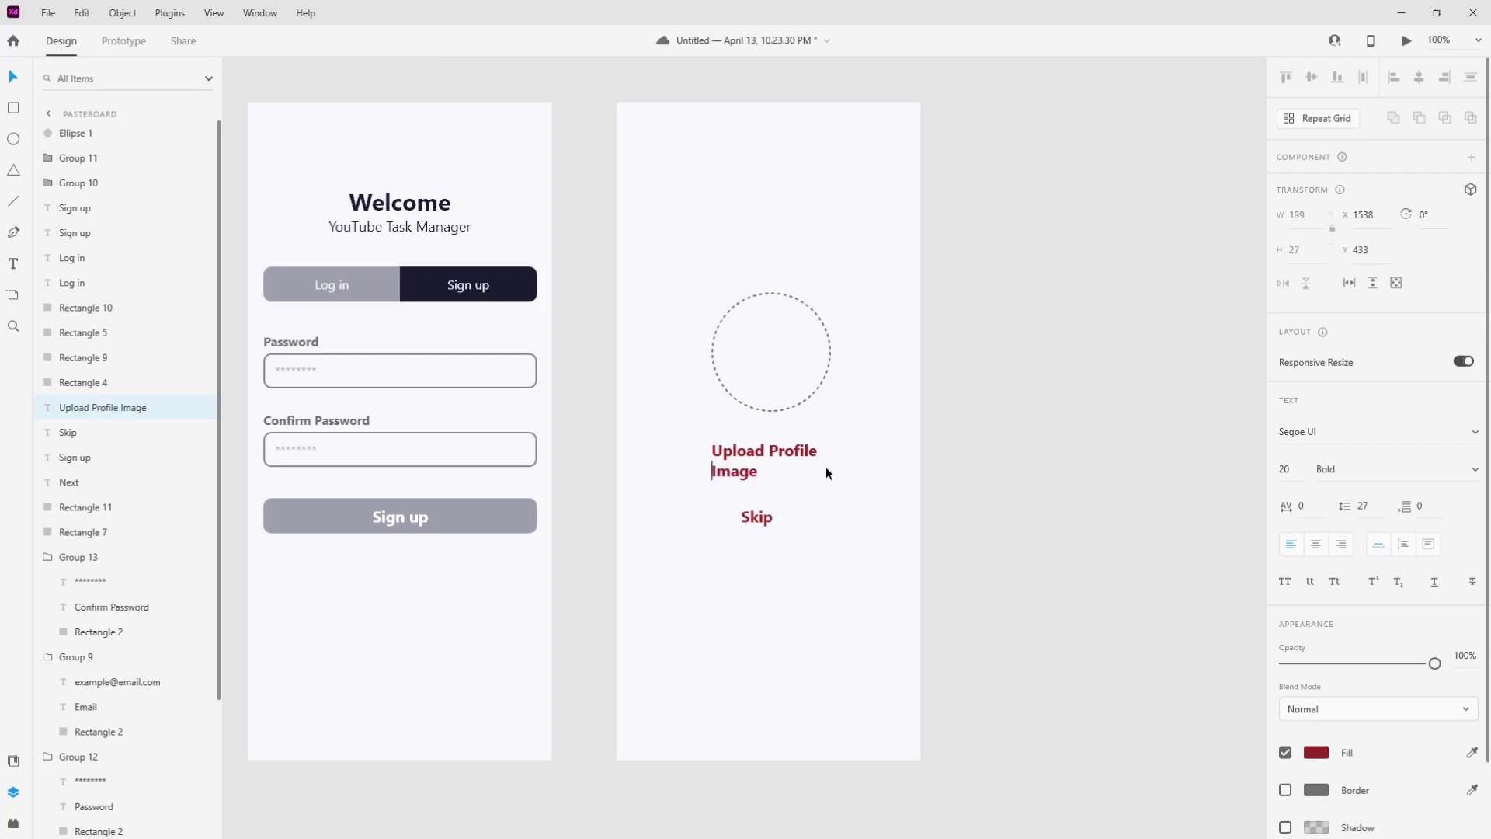
click(12, 79)
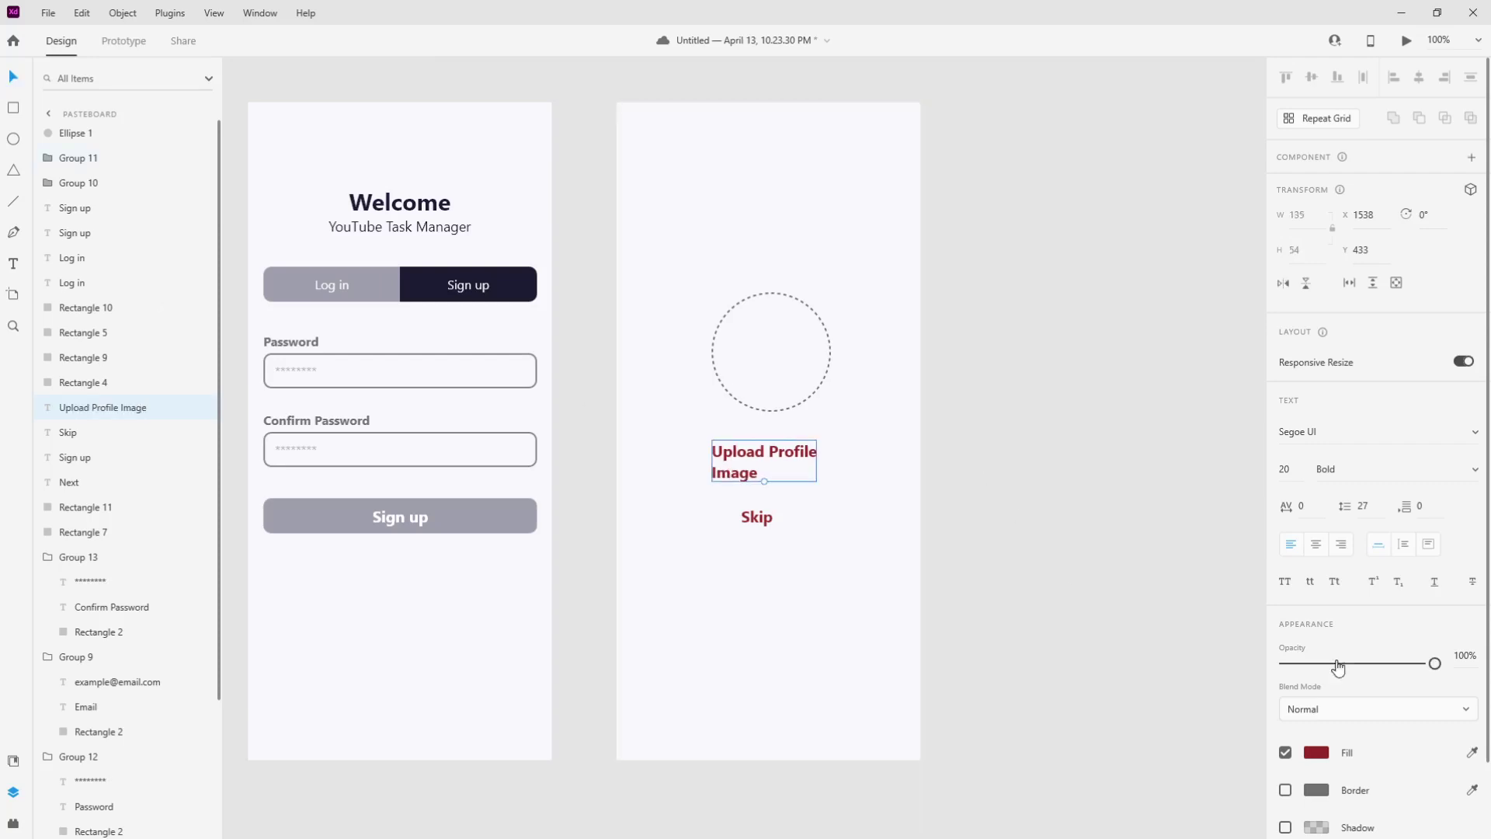
click(1322, 548)
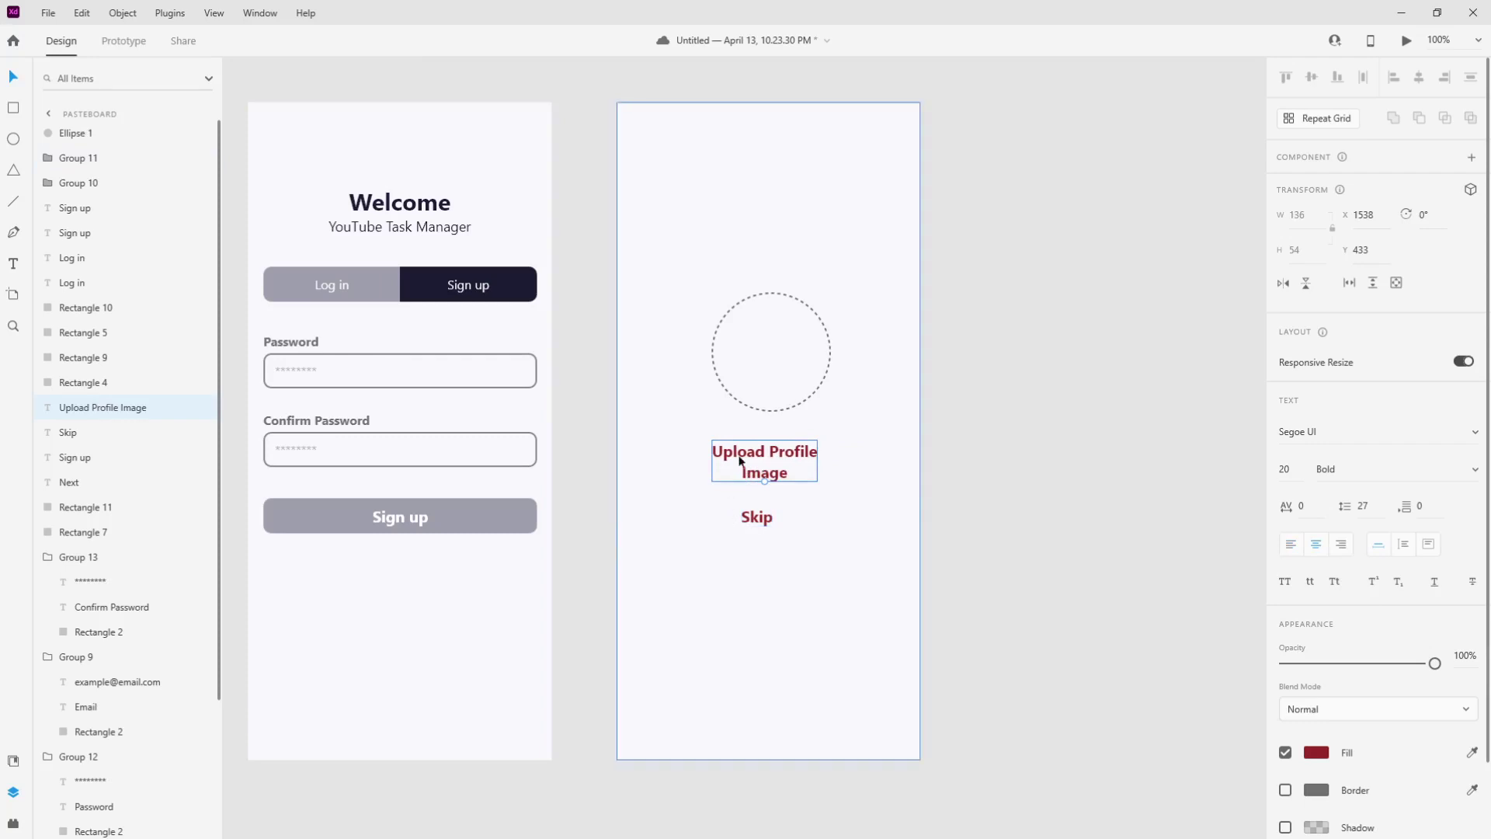
click(1467, 475)
click(1387, 344)
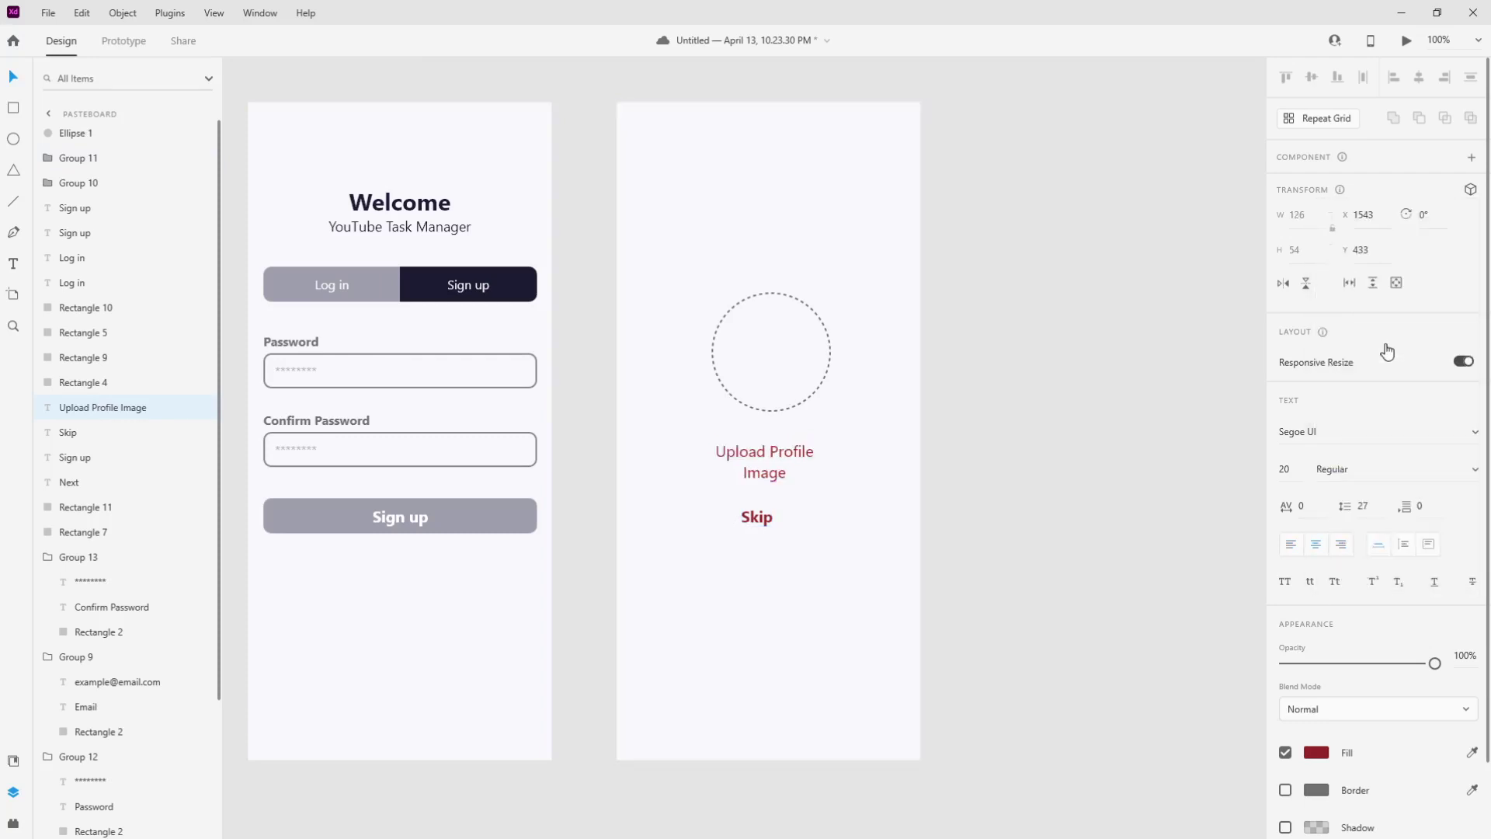
Colour the Upload Profile Image label the Sign up tab's navy at 40% opacity
click(1319, 750)
click(1261, 779)
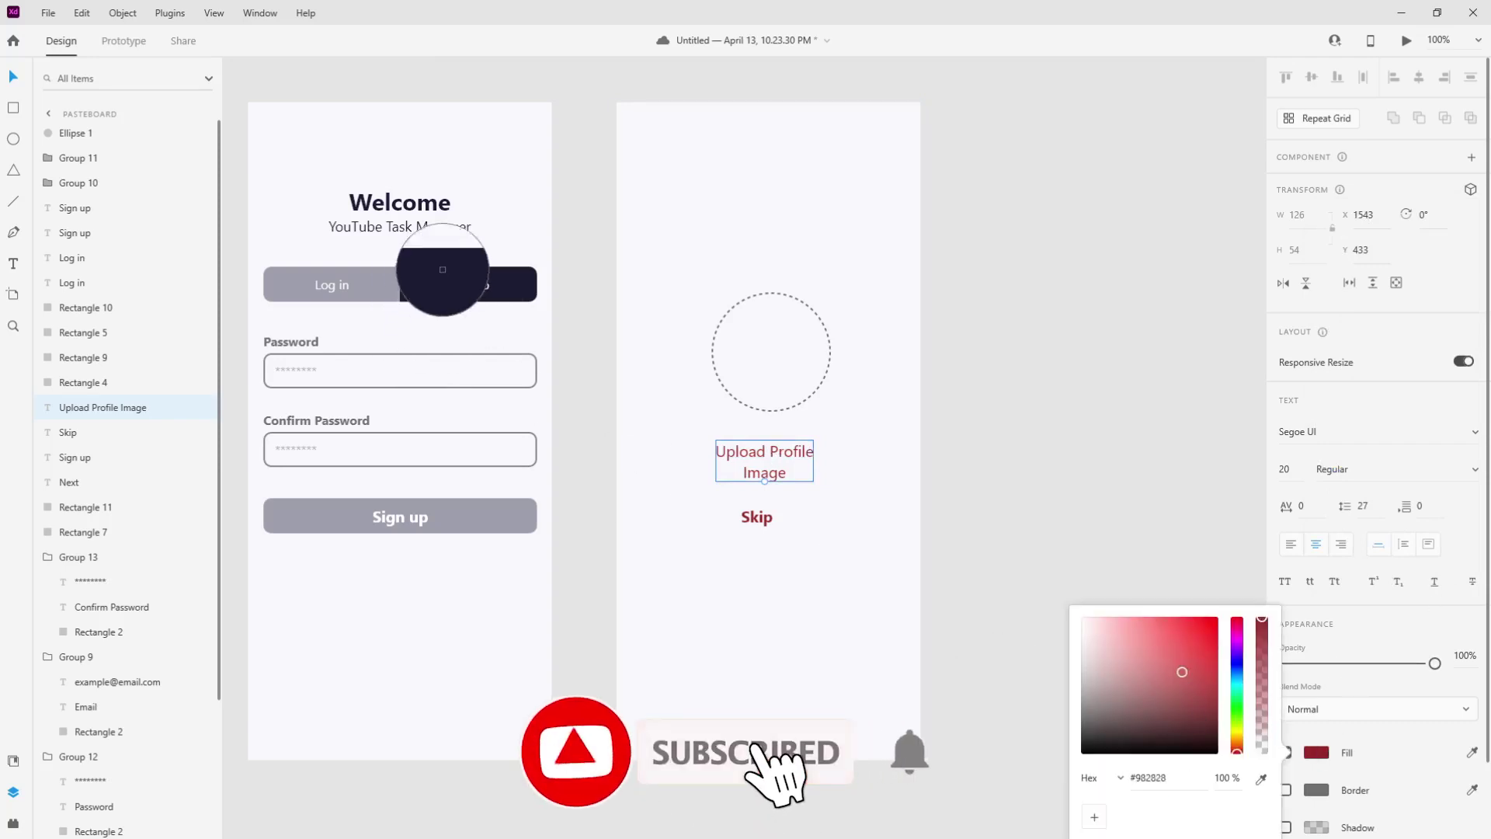
click(525, 299)
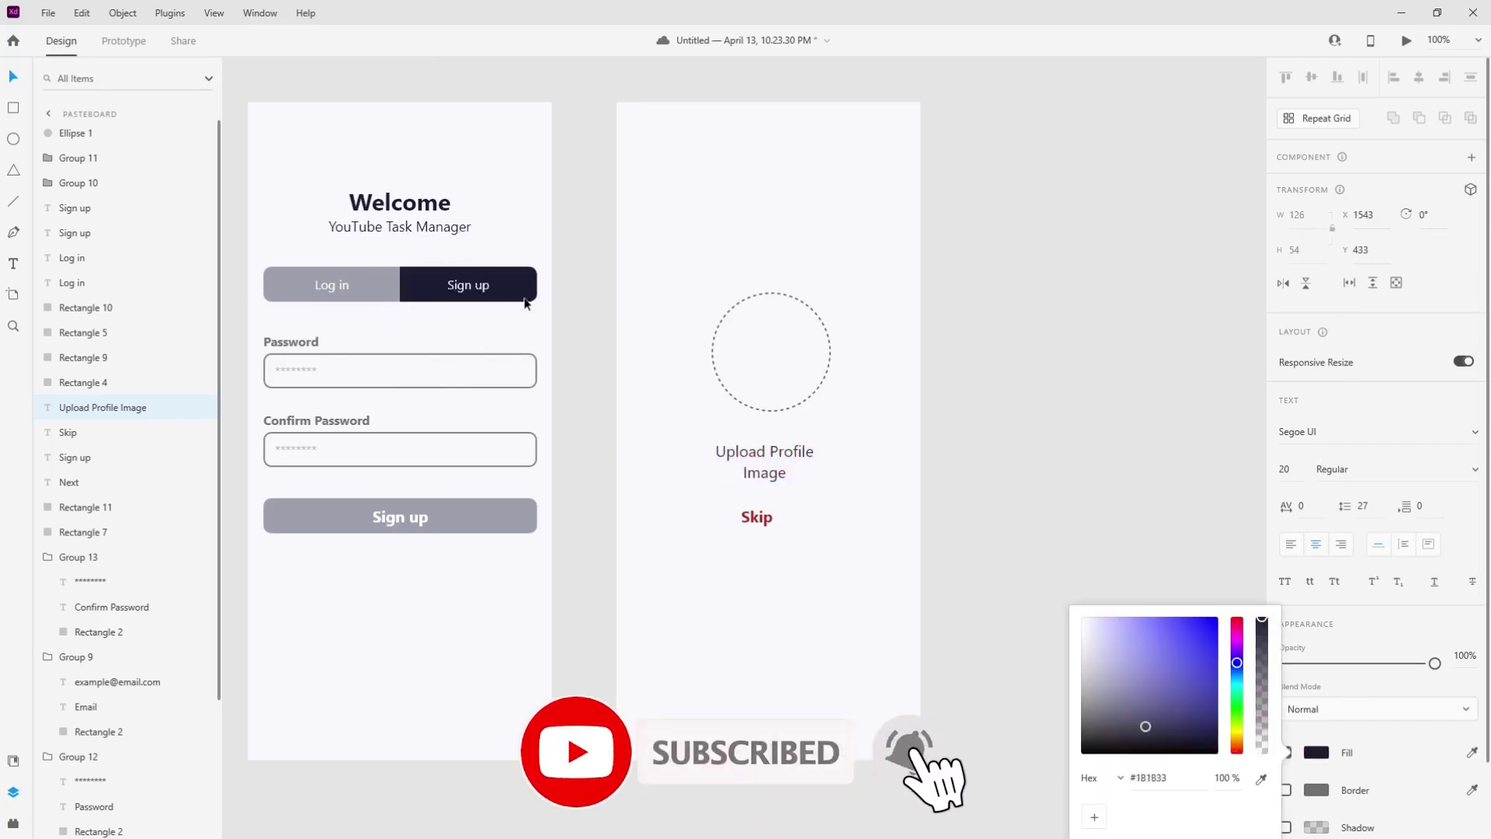
click(1225, 778)
text(40)
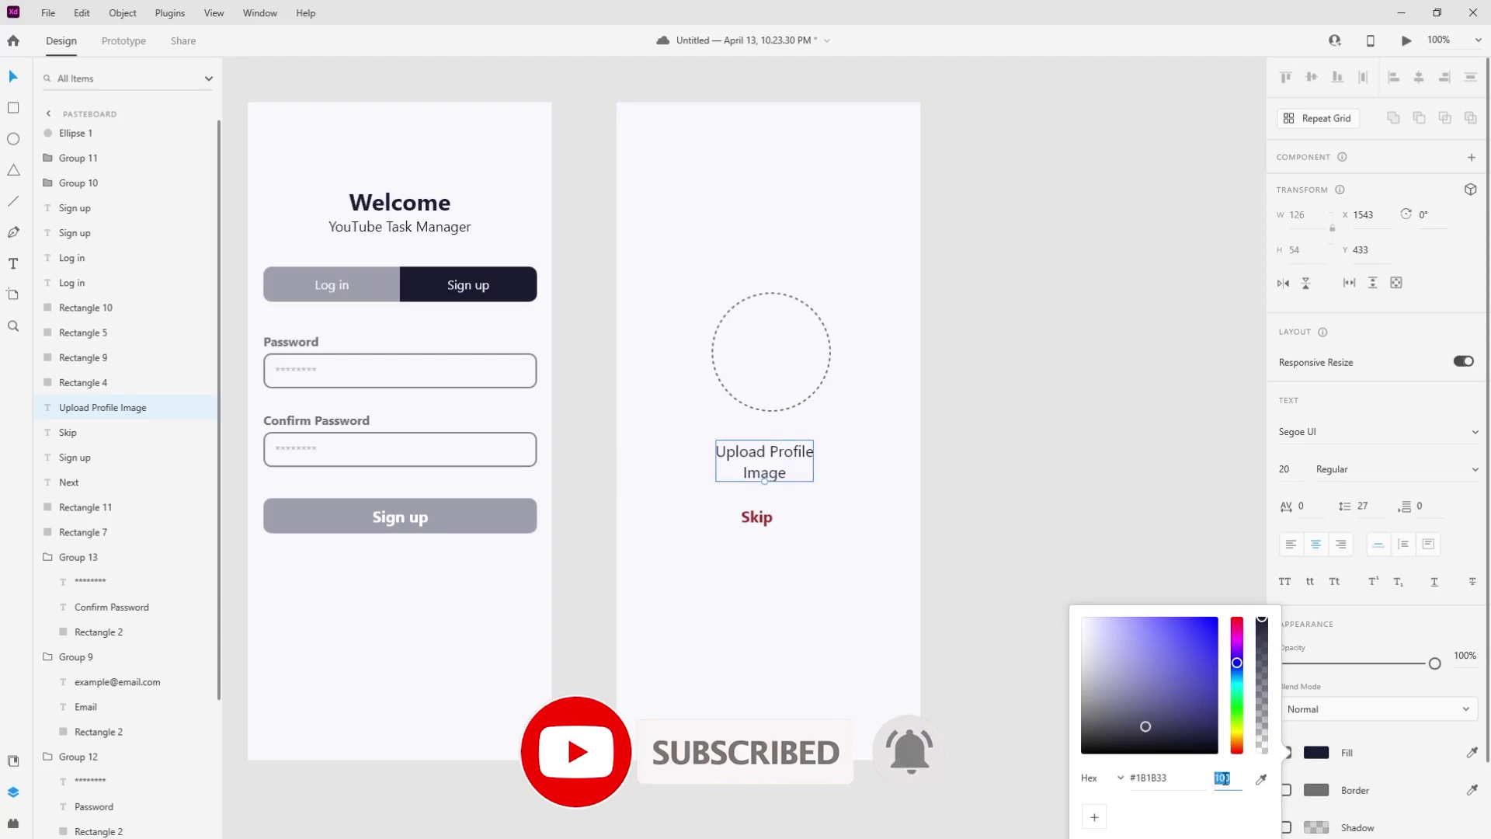
key(Return)
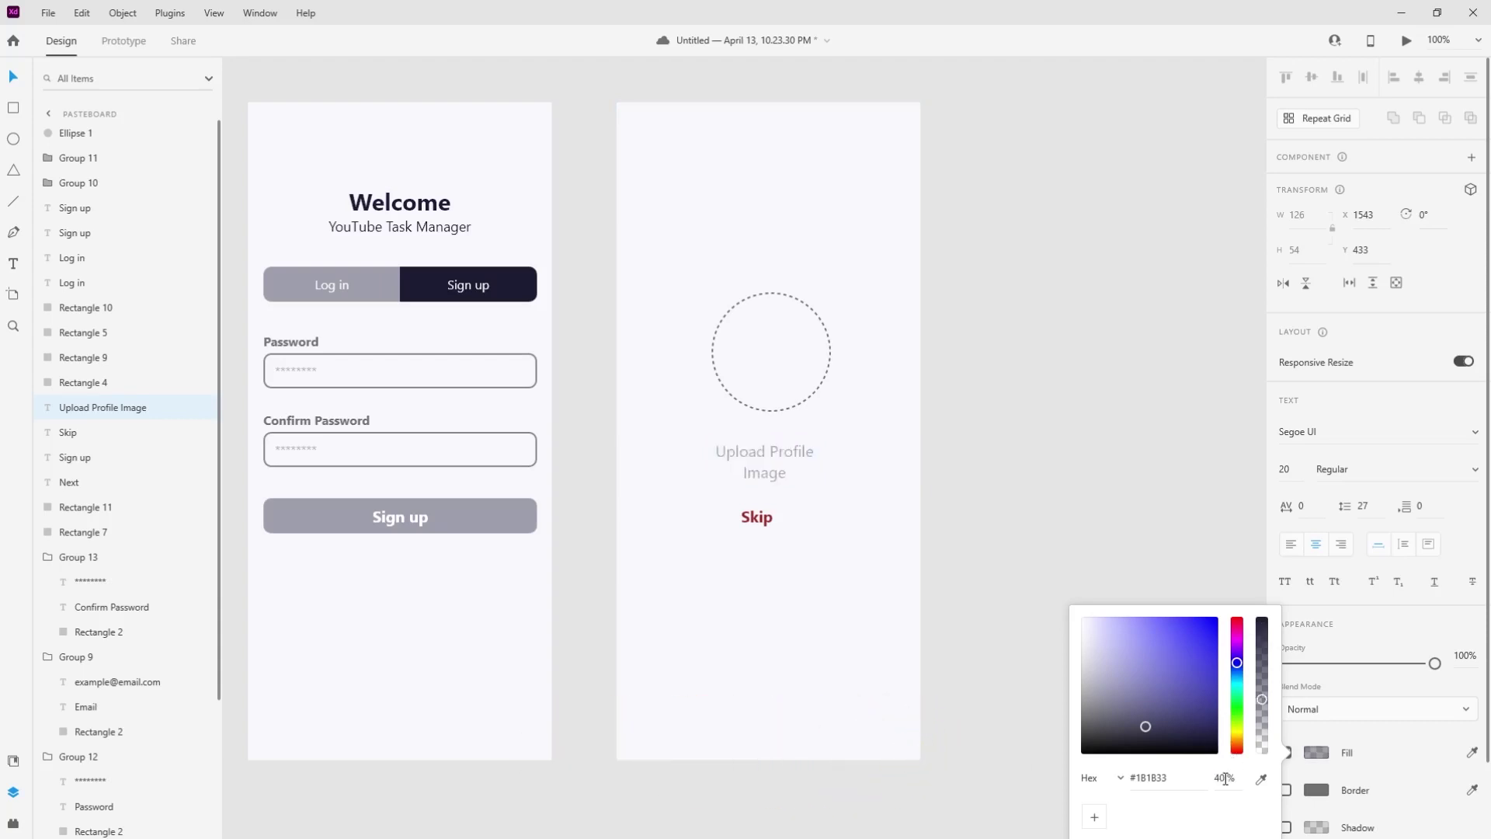
Recolour Skip with the navy sampled from the Sign up tab
click(756, 514)
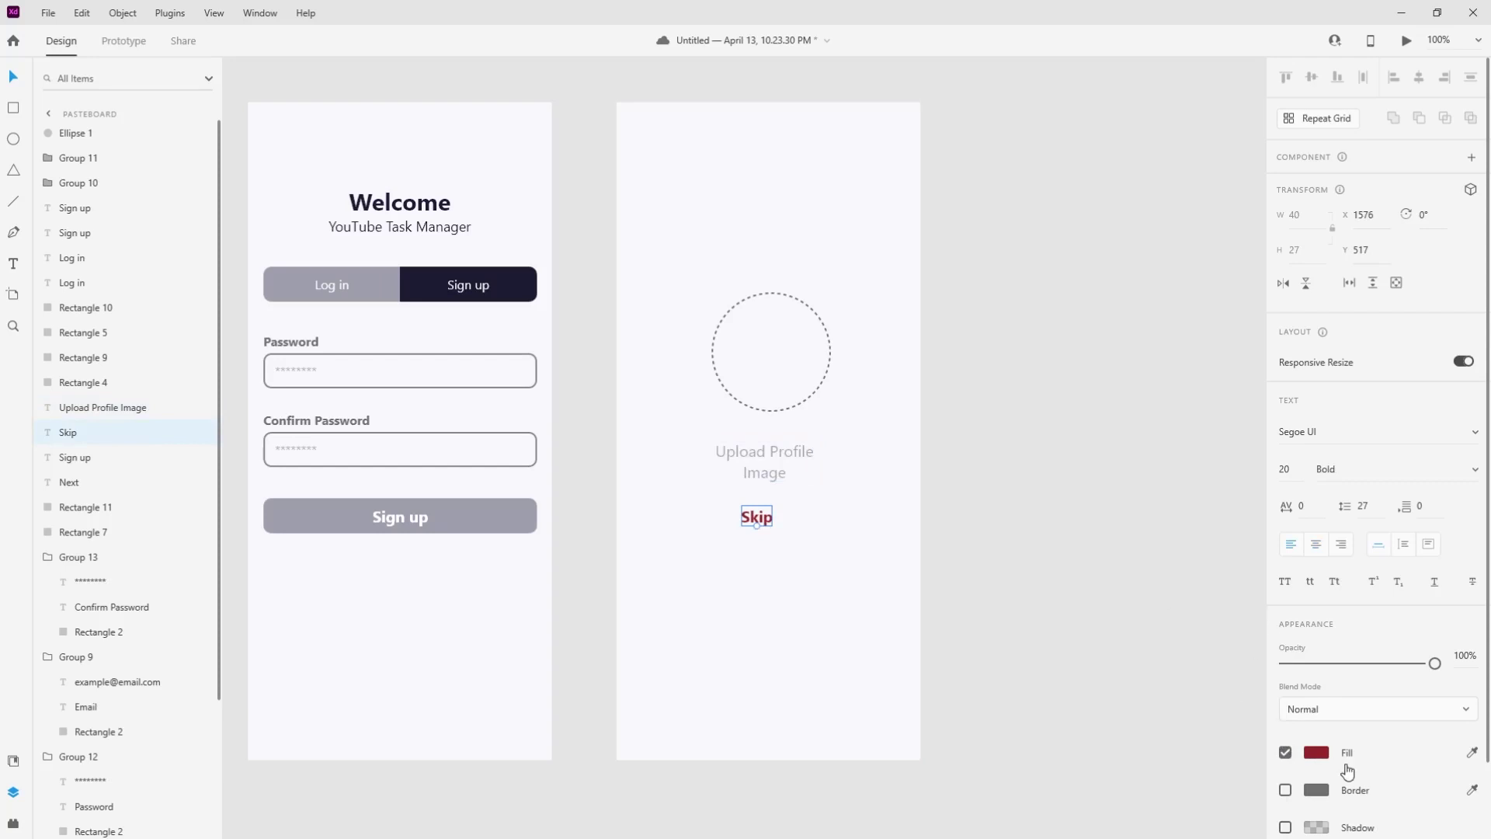
click(1473, 754)
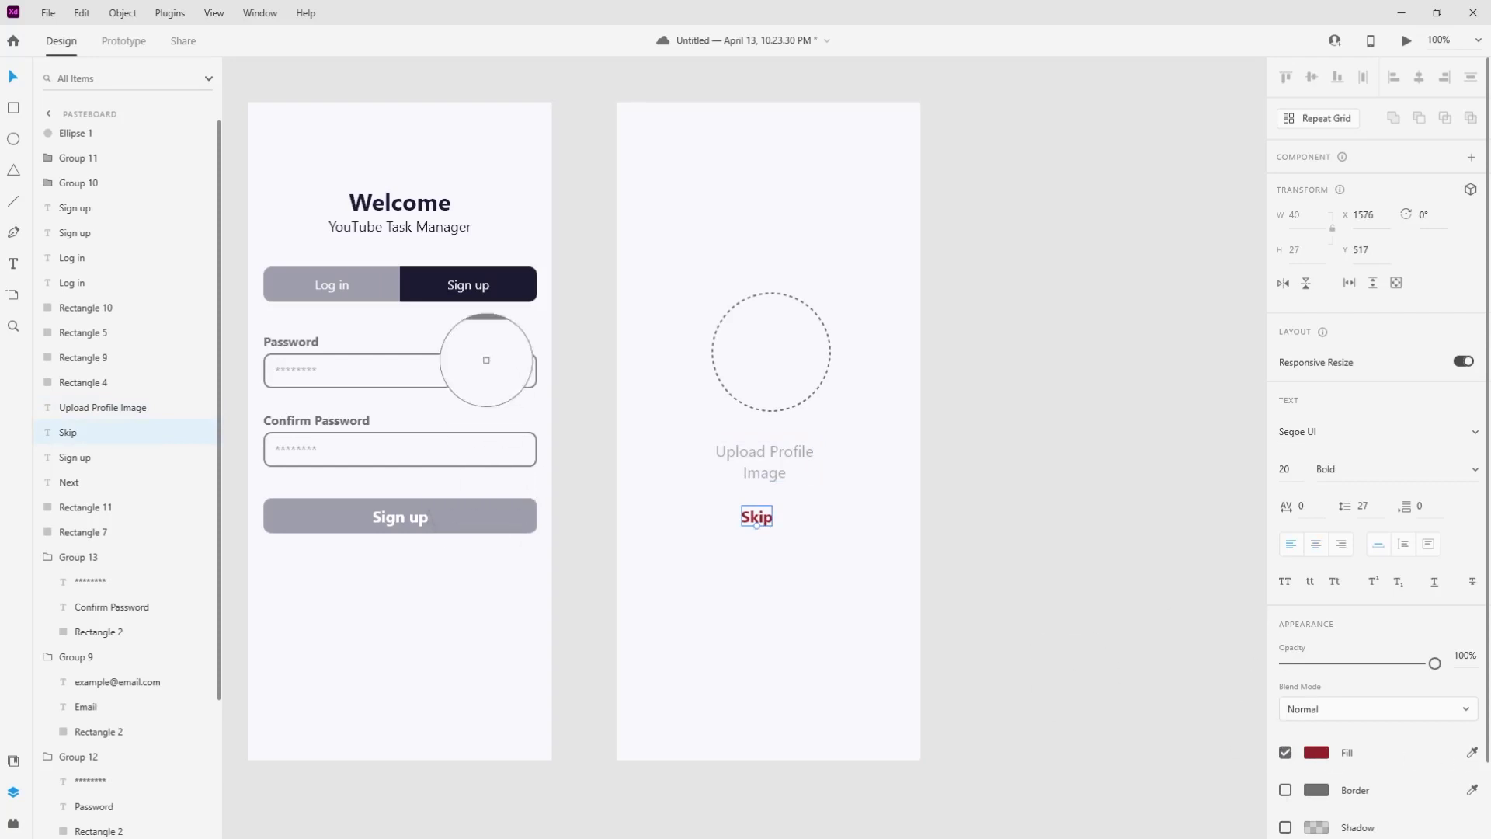
click(522, 296)
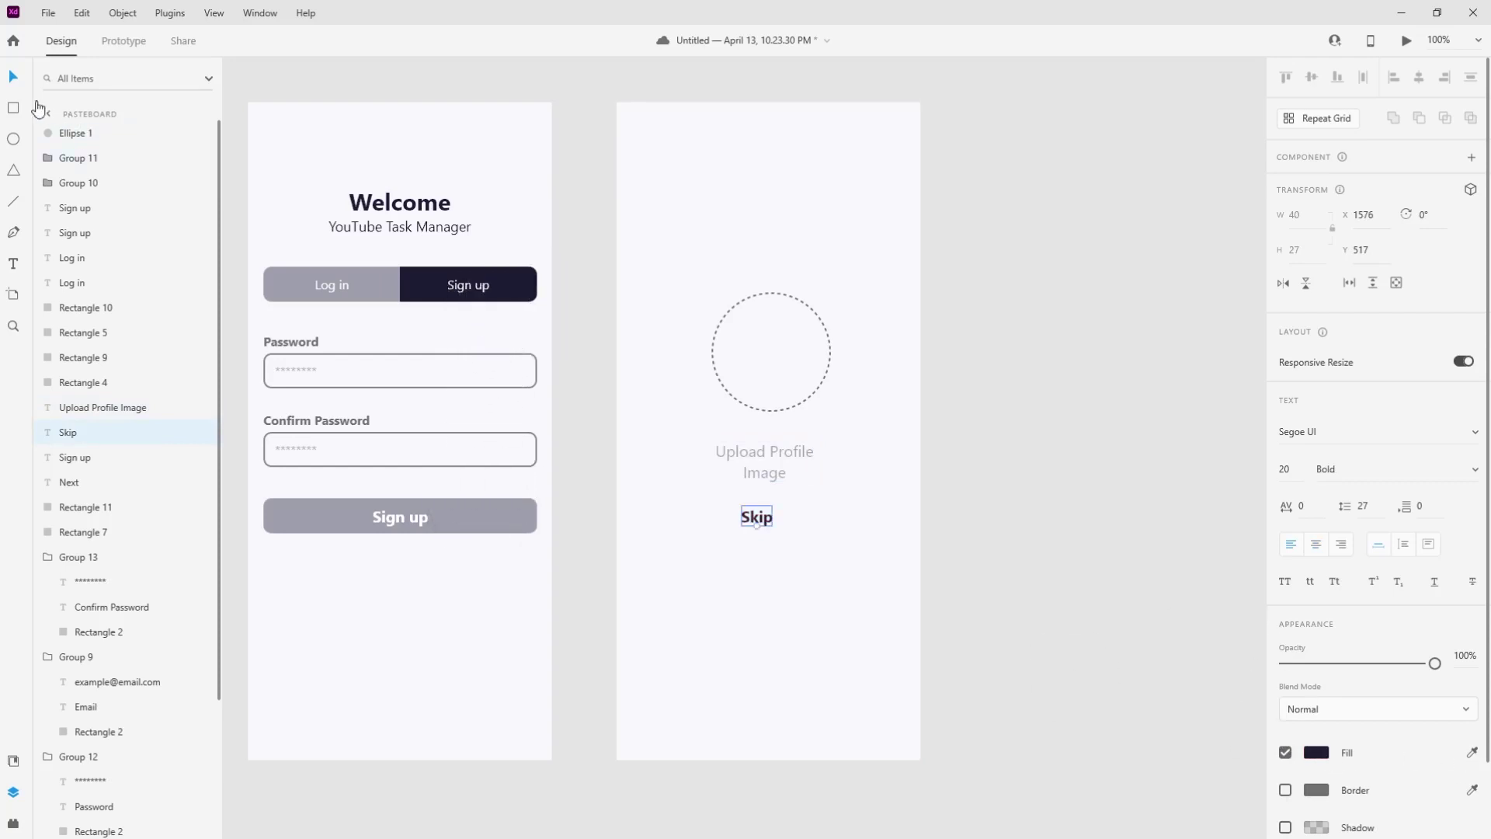
Move the Upload Profile Image label onto the circle, bring it to front, and middle-align them
drag(807, 457, 813, 351)
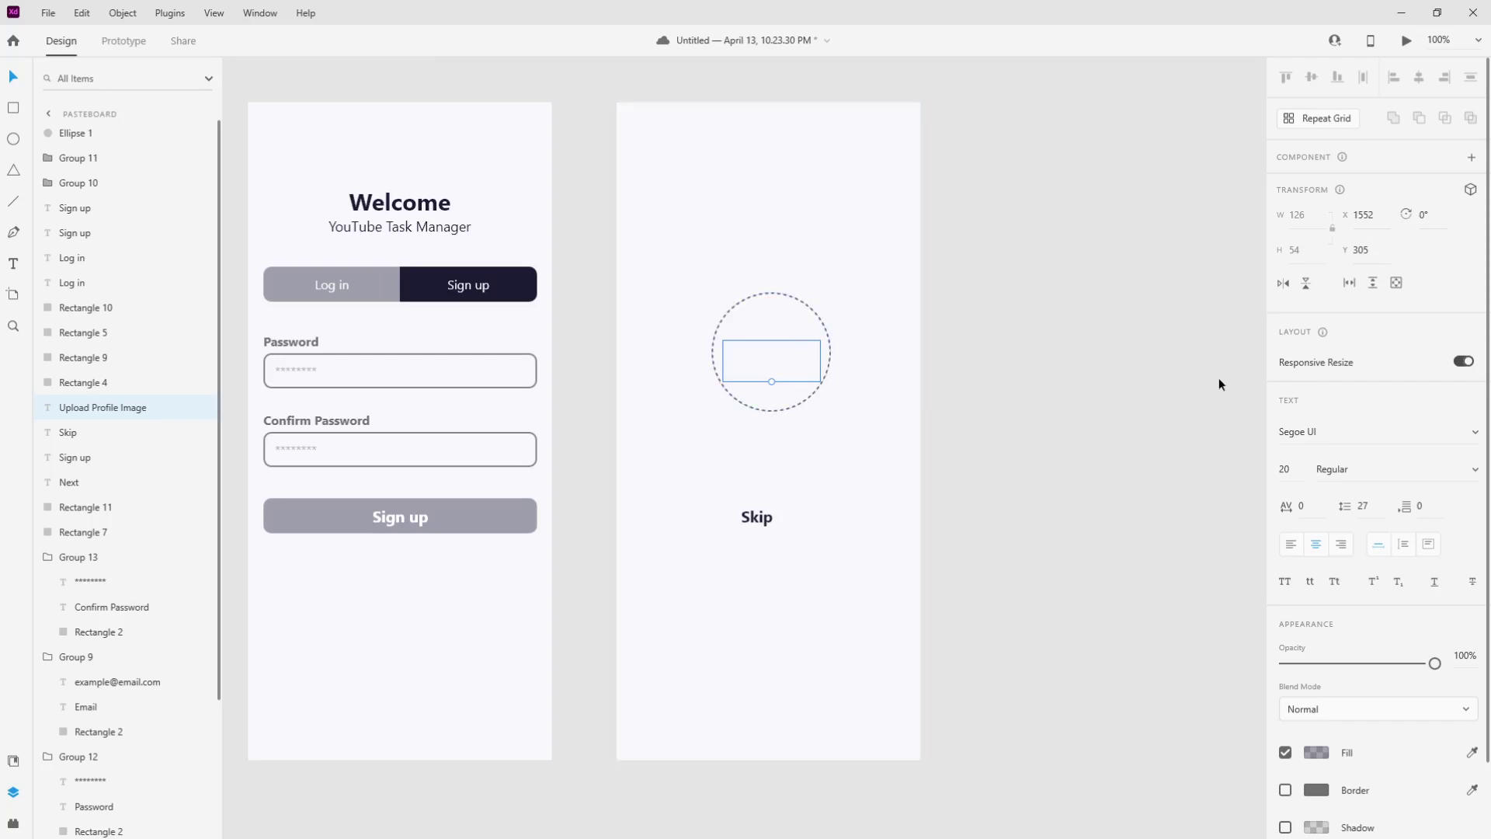
key(ctrl+shift+bracketright)
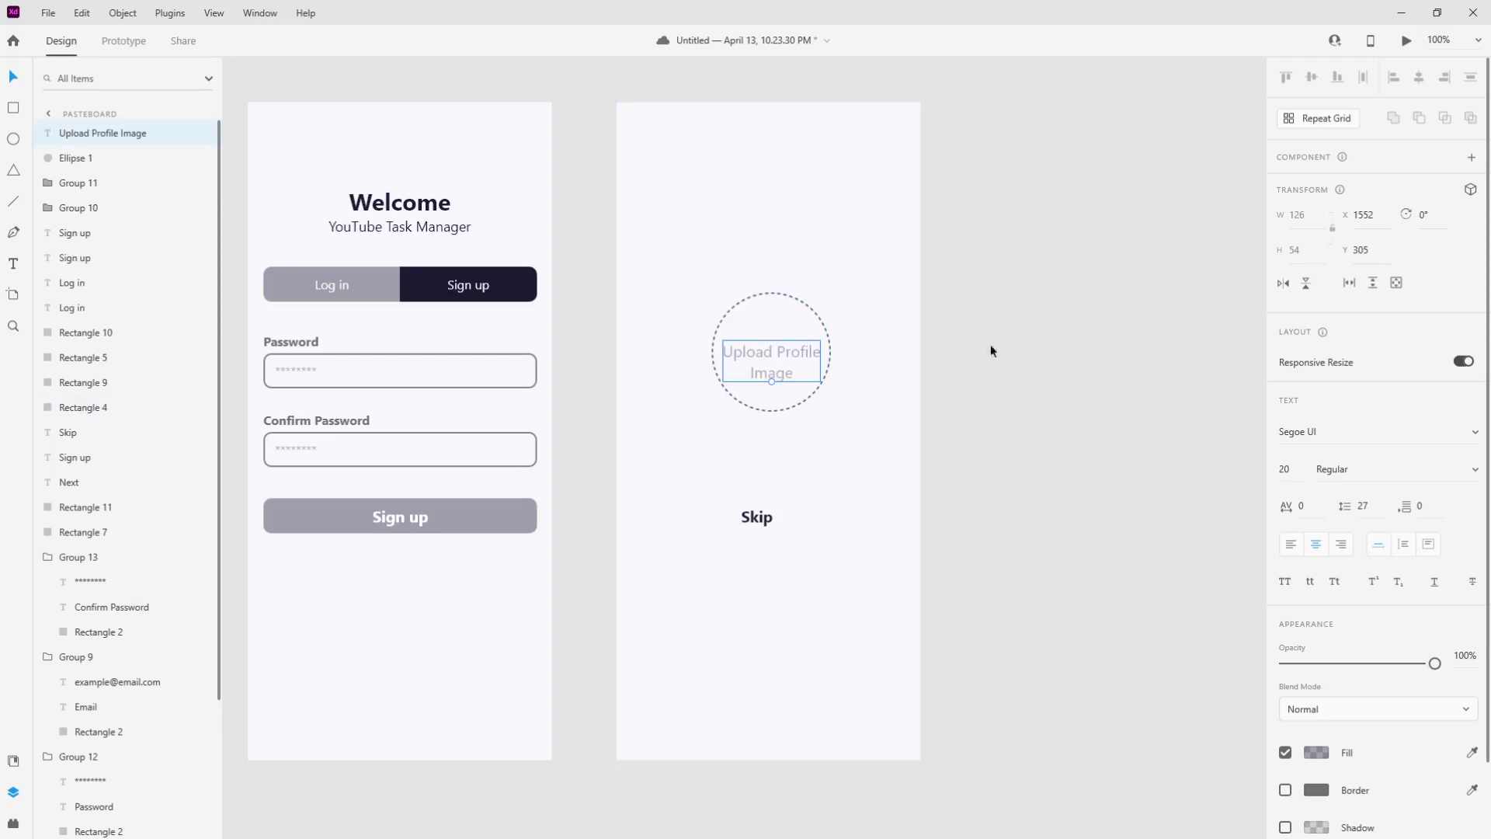
shift+click(782, 332)
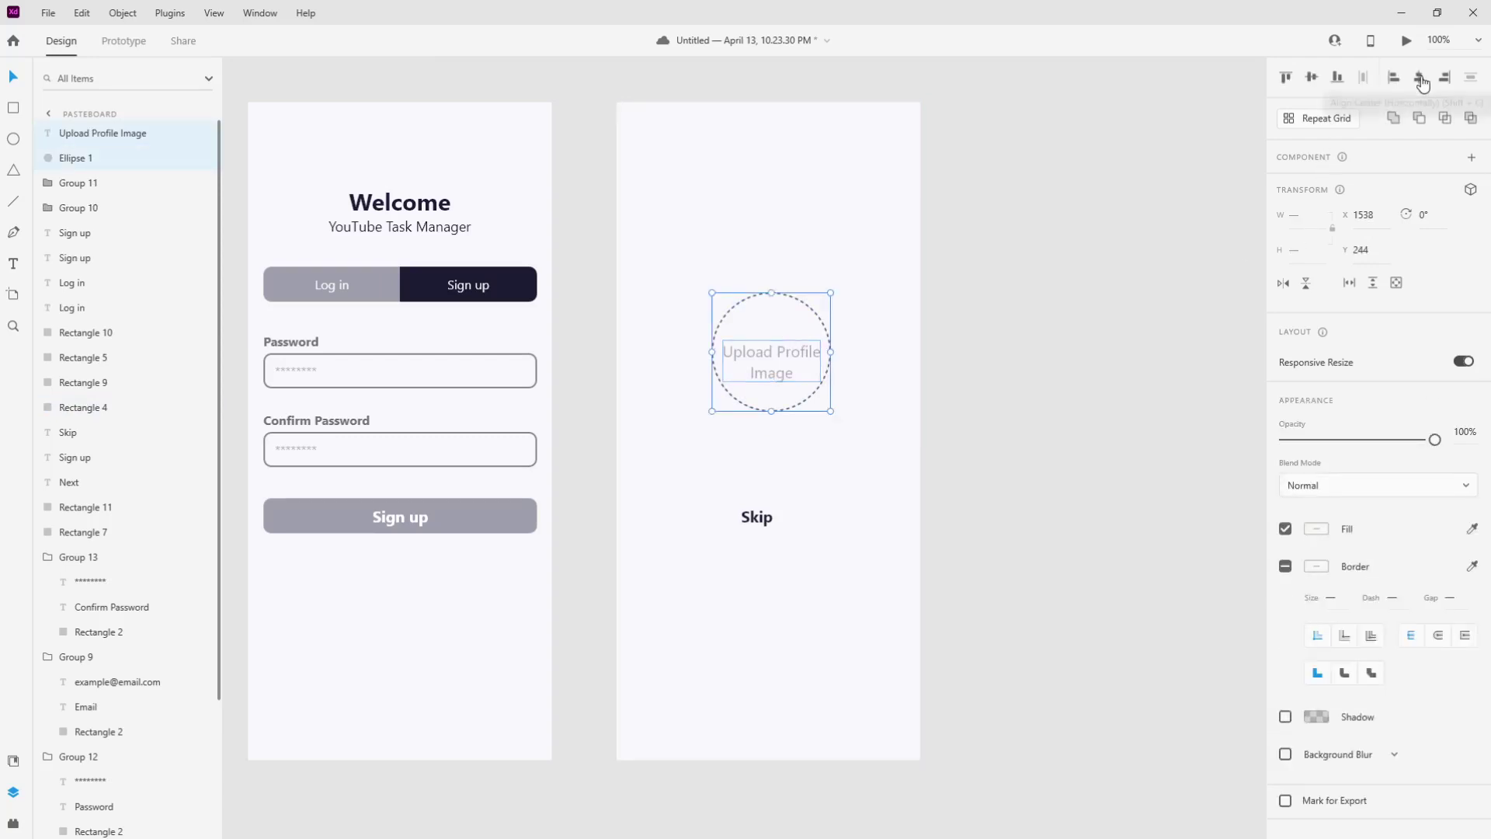
click(1312, 81)
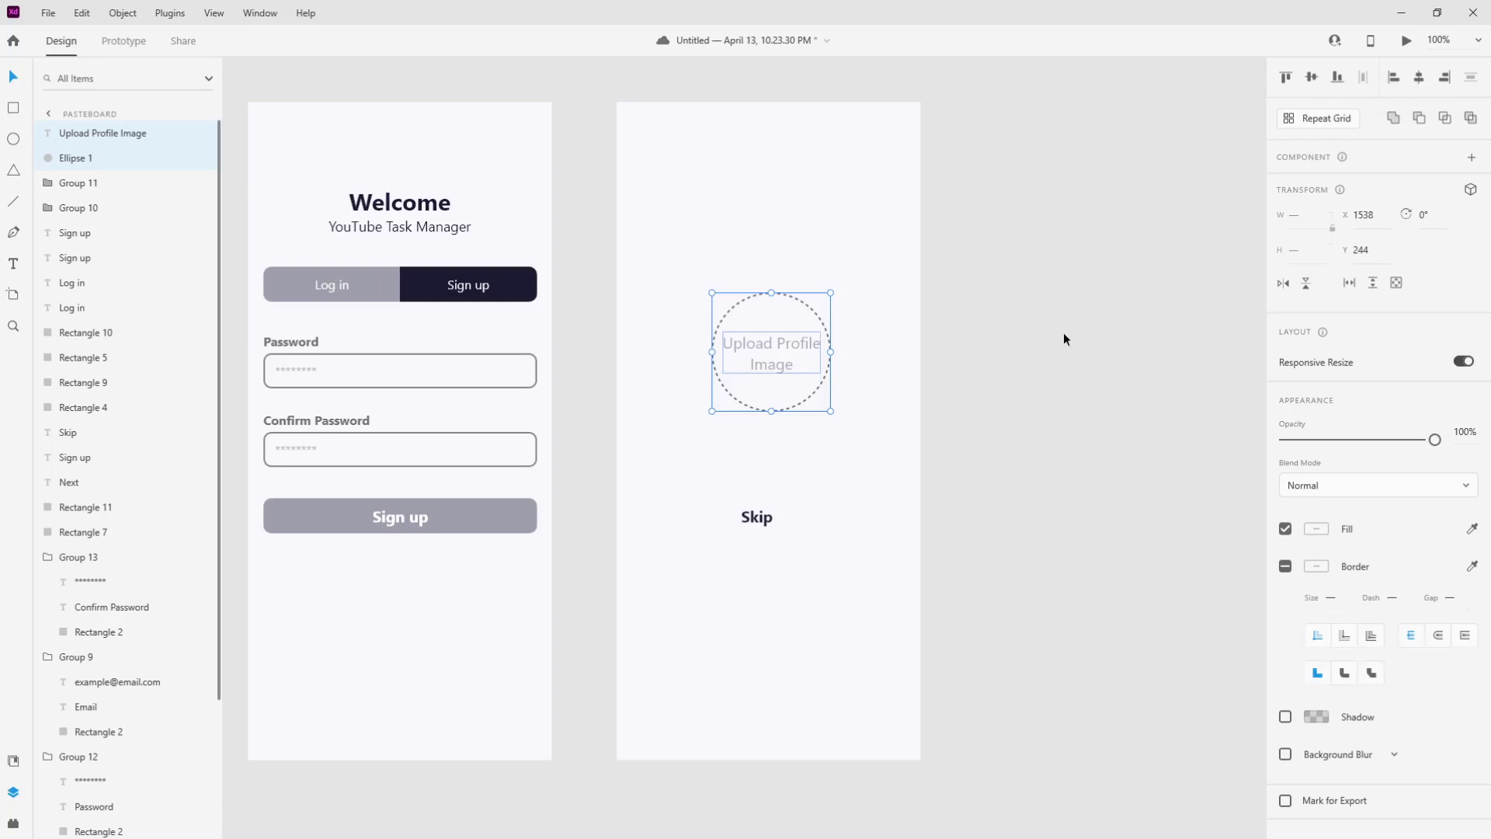
click(1016, 439)
Centre the circle and label horizontally on the profile artboard
click(754, 348)
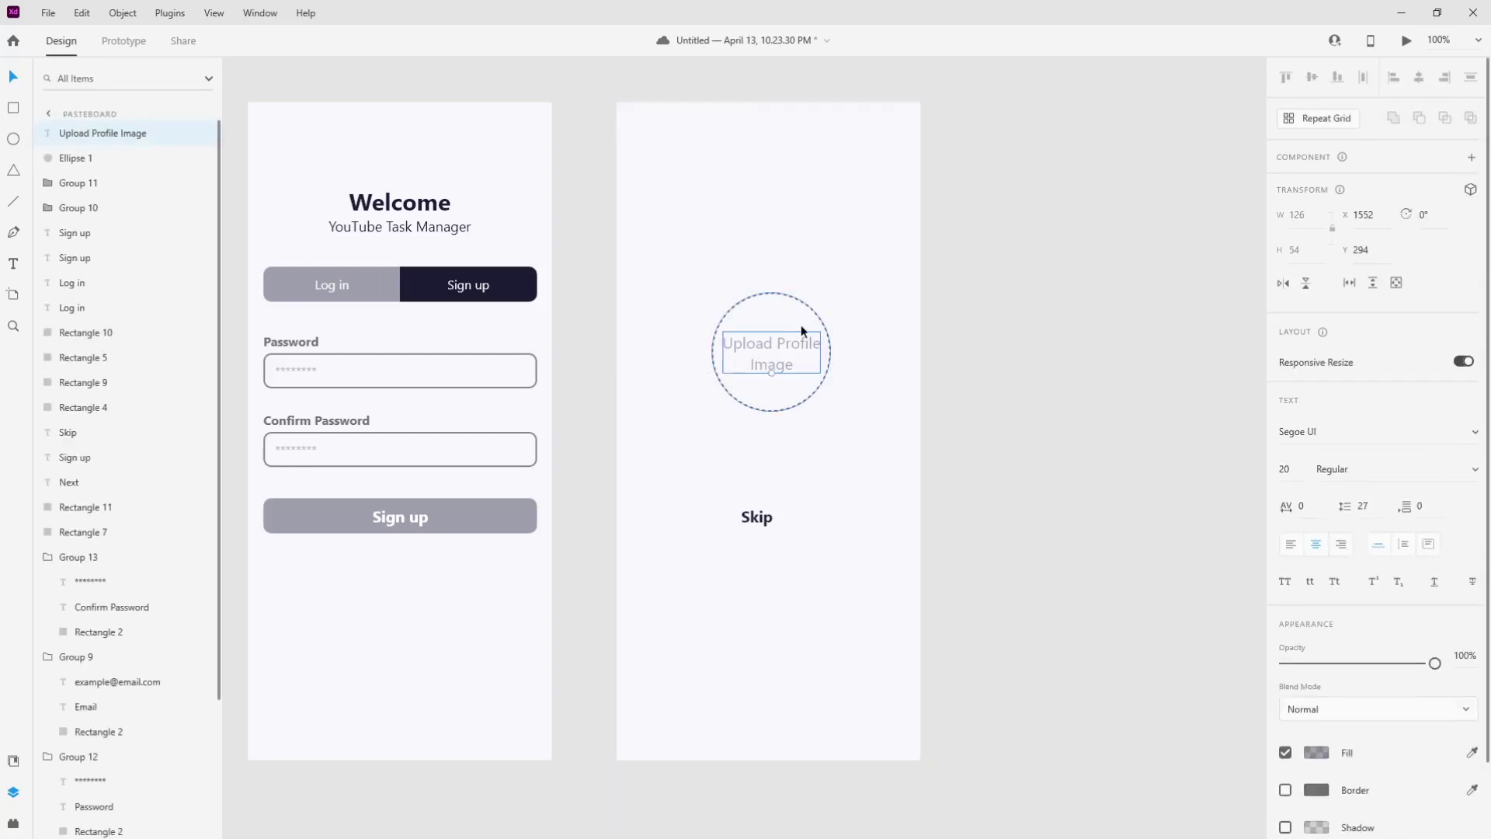
shift+click(804, 320)
shift+click(861, 281)
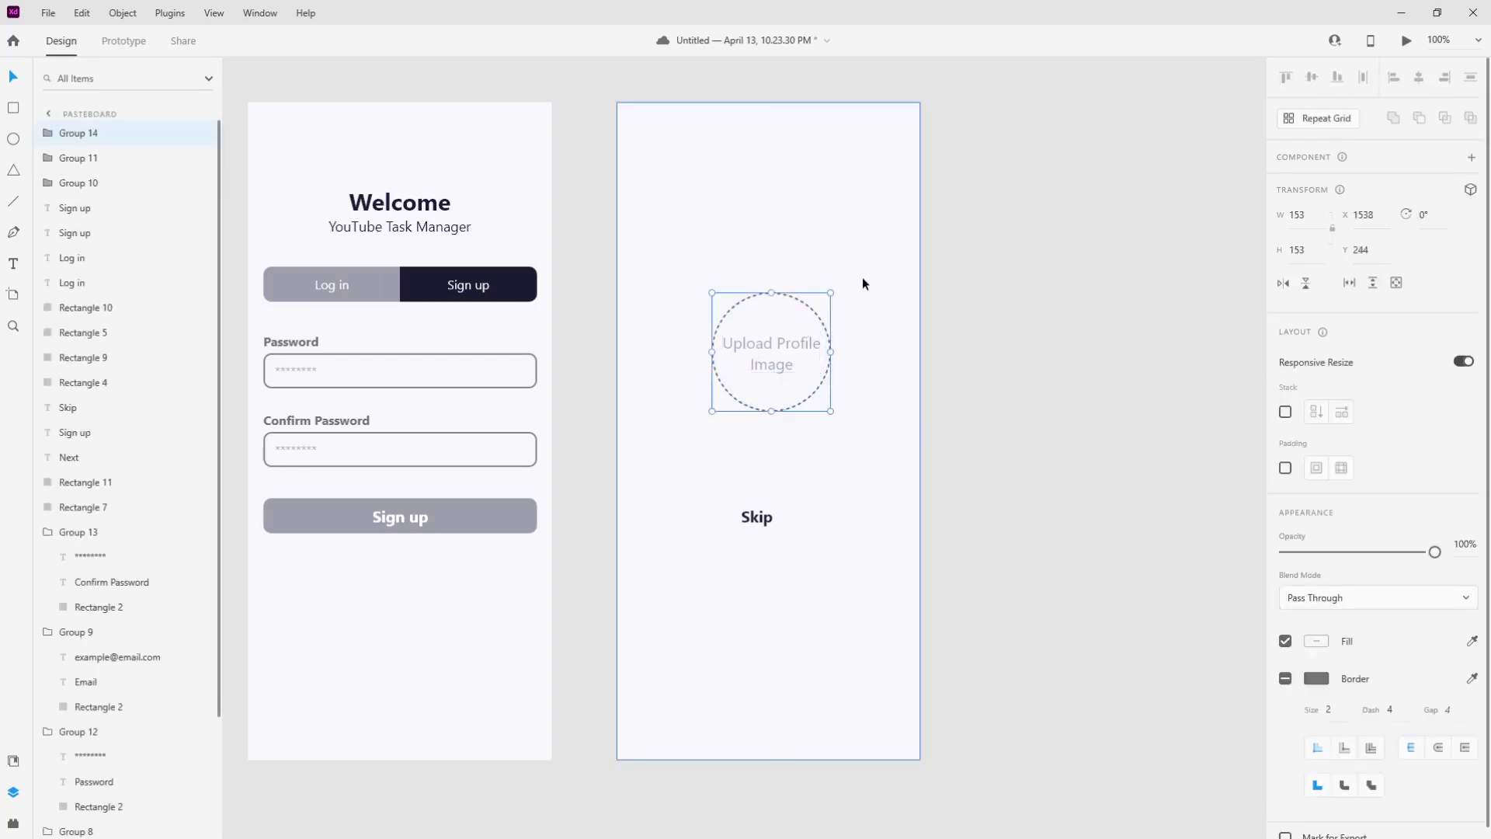
click(1419, 77)
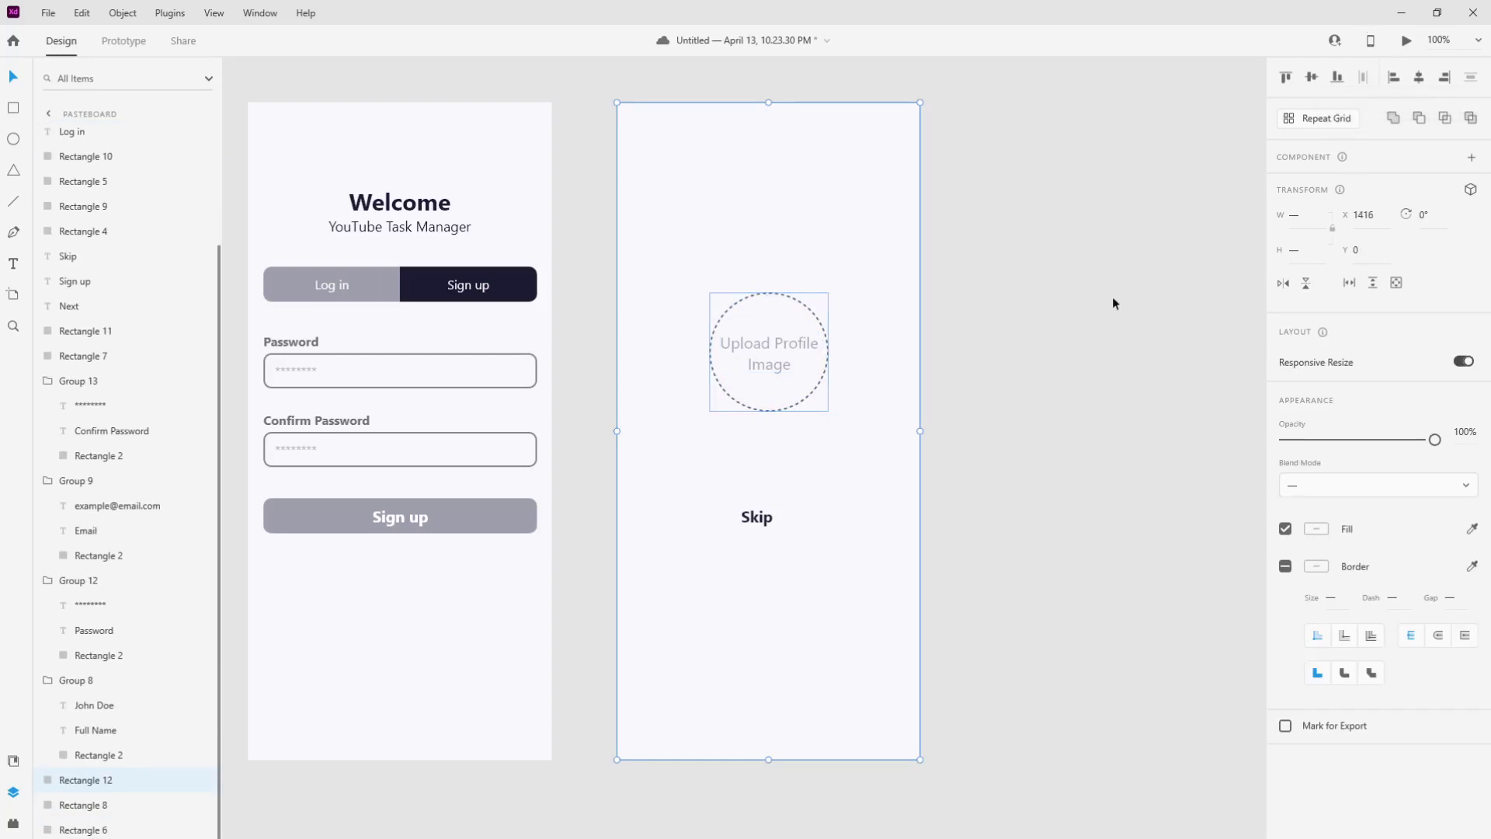
click(1009, 430)
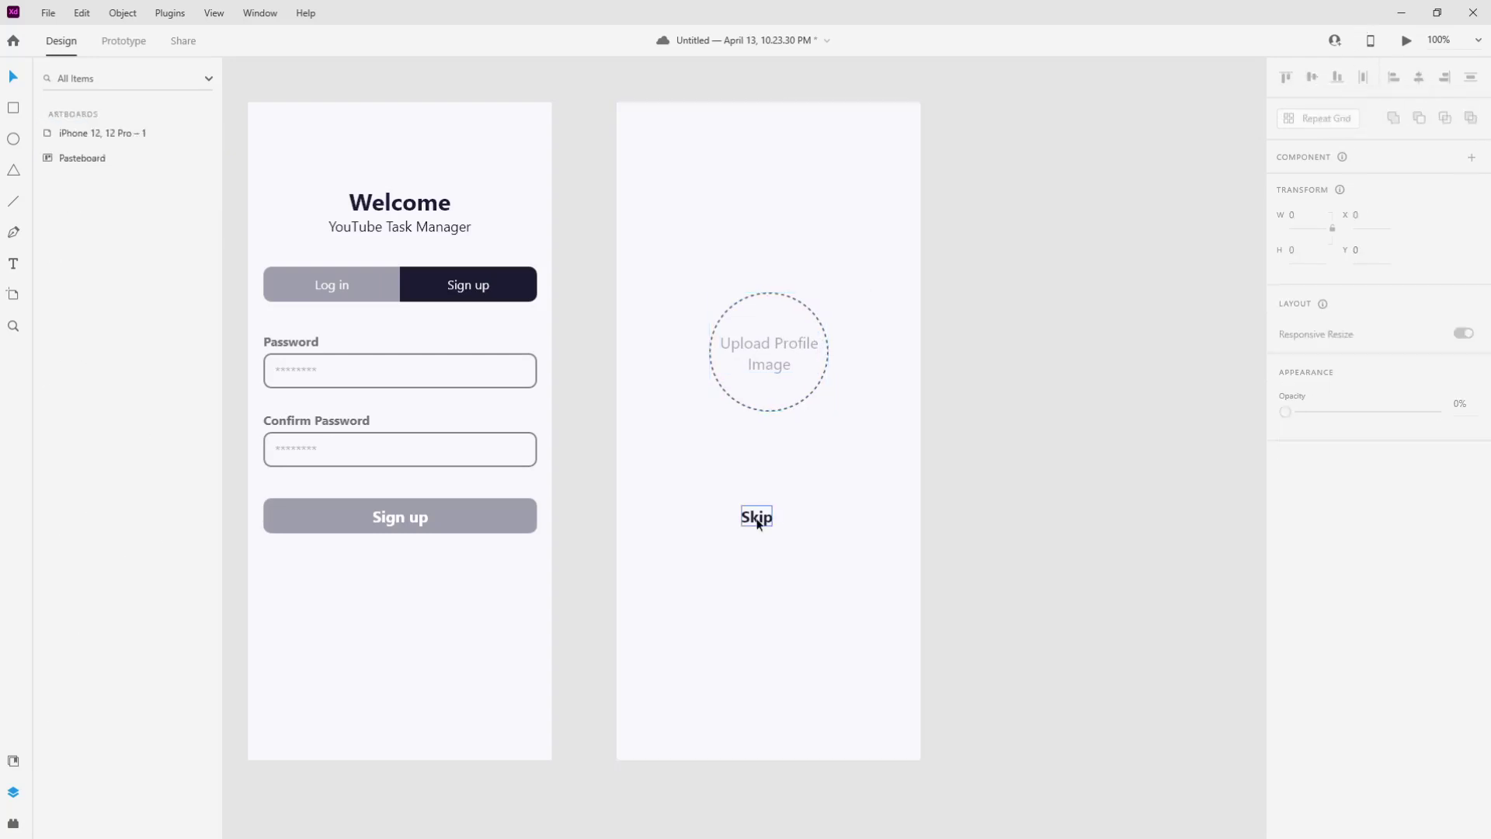
Move Skip just beneath the dashed circle and restyle it to Regular weight, size 22
drag(757, 521, 772, 440)
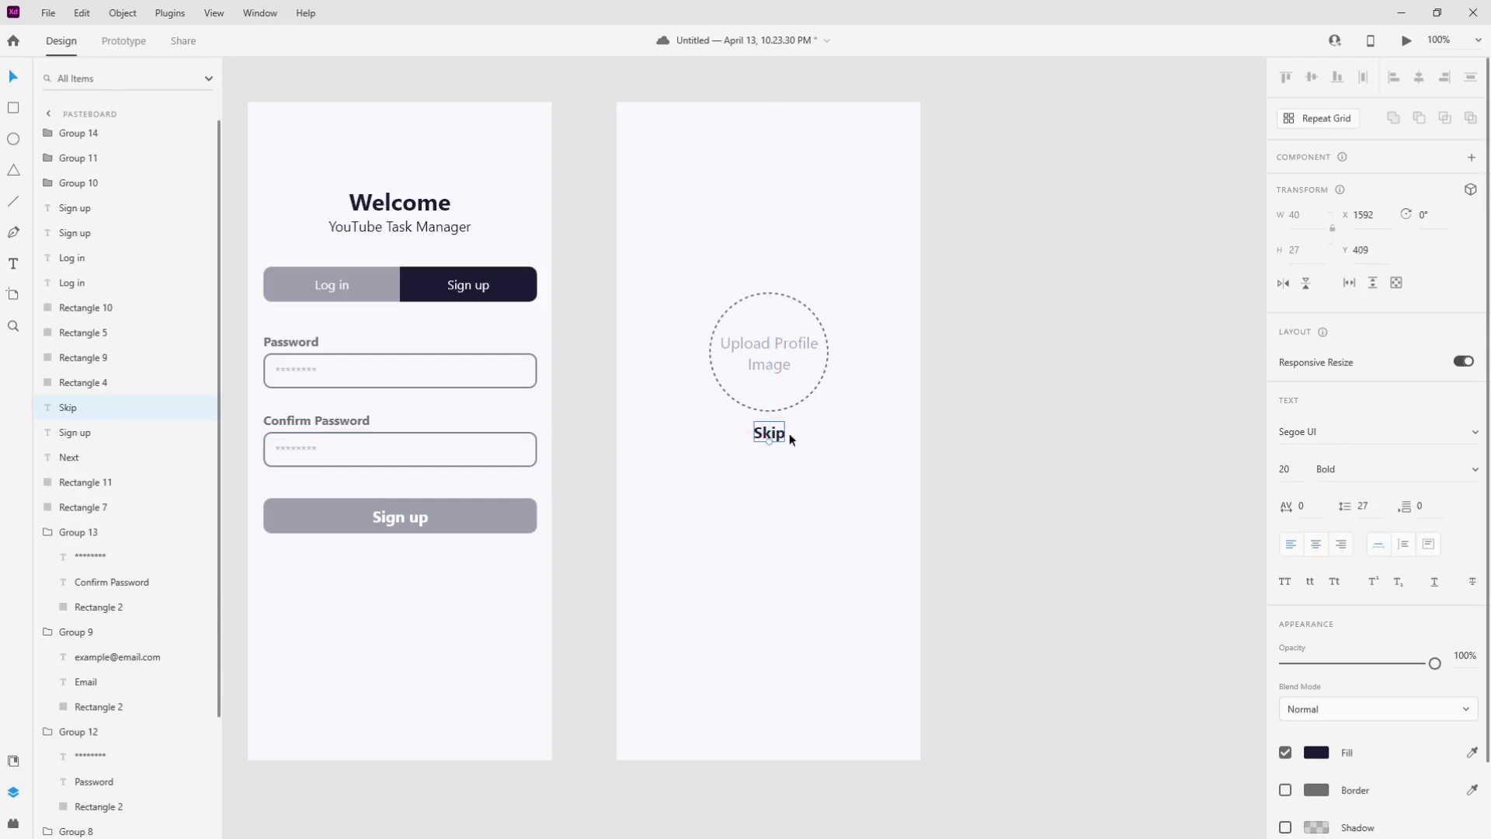
click(1473, 470)
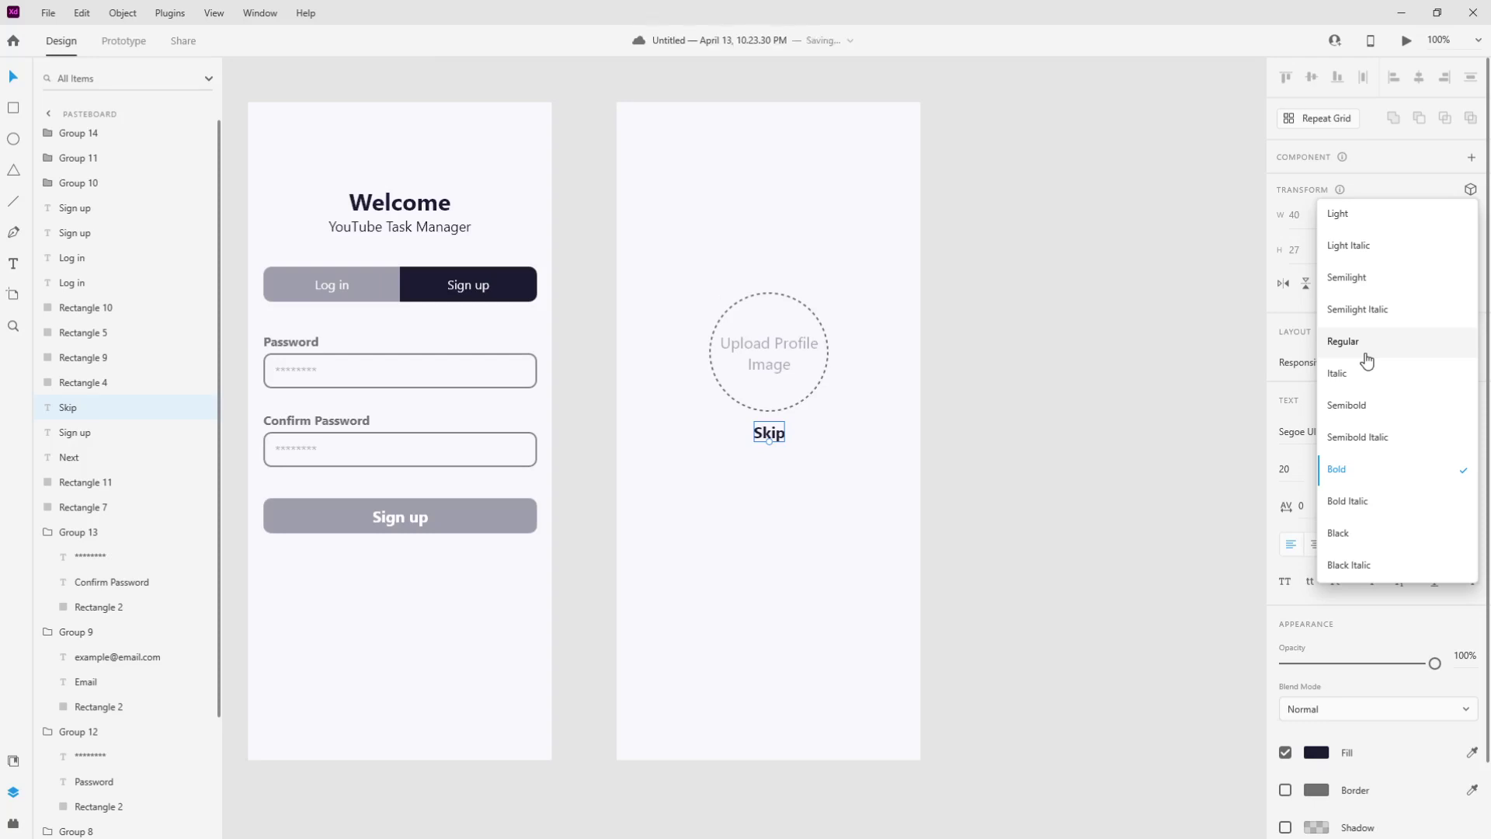
click(1367, 361)
click(761, 433)
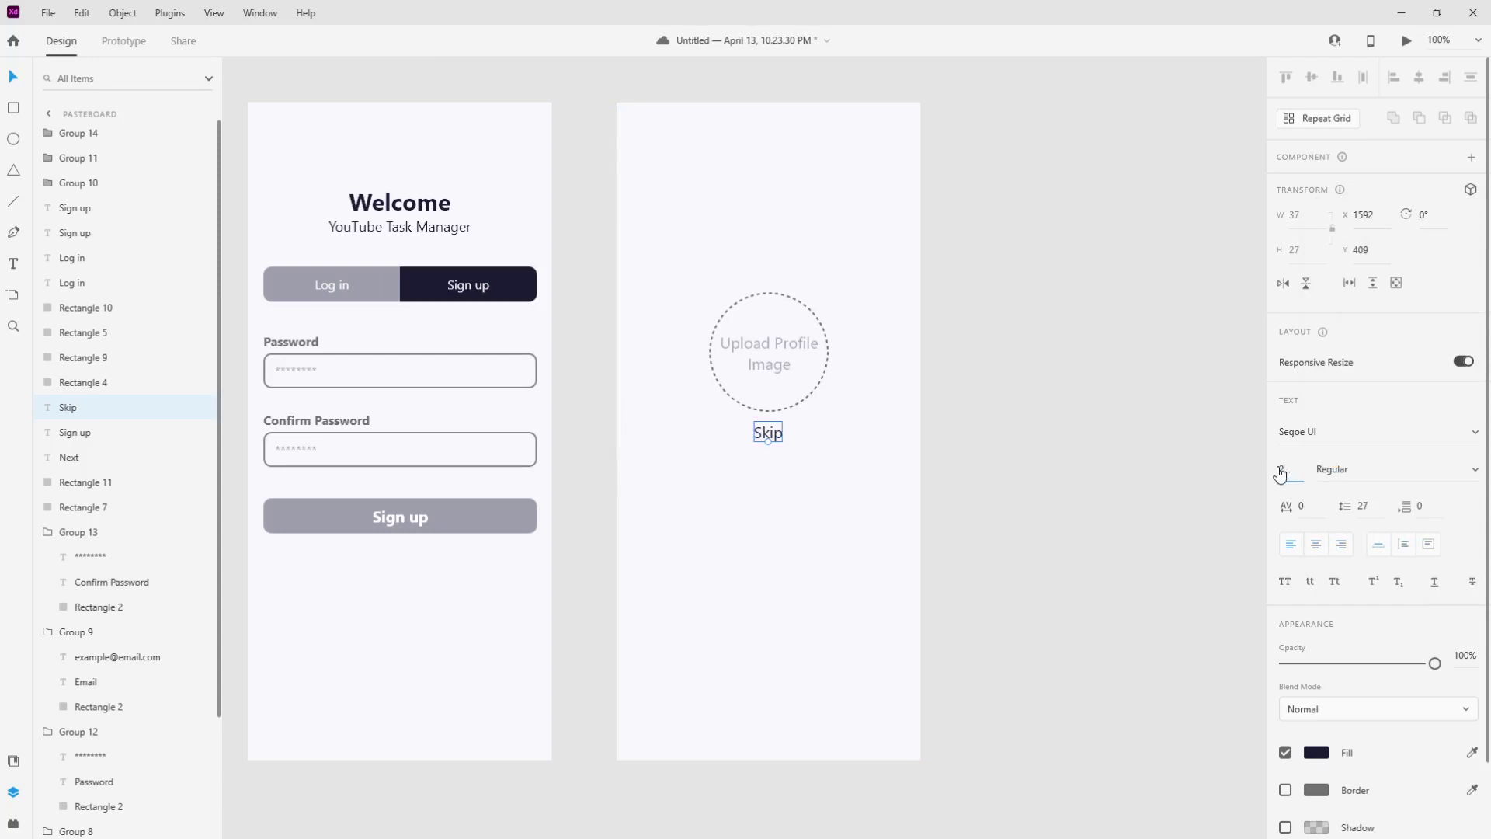
key(Up)
key(Up)
click(1290, 589)
click(1290, 589)
Group the circle with Skip and centre the group vertically on the profile artboard
drag(1100, 299, 645, 457)
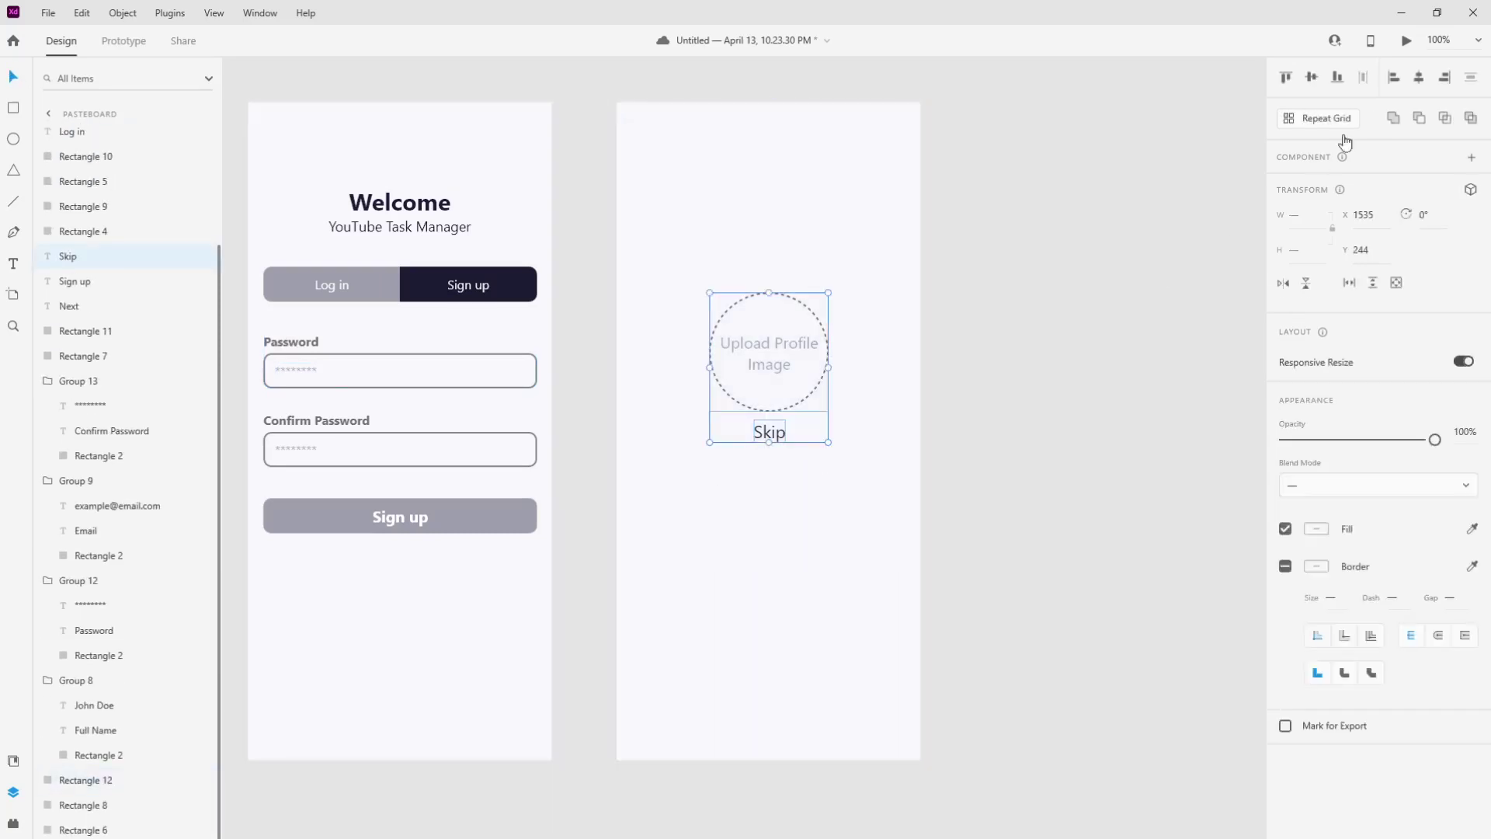
key(ctrl+g)
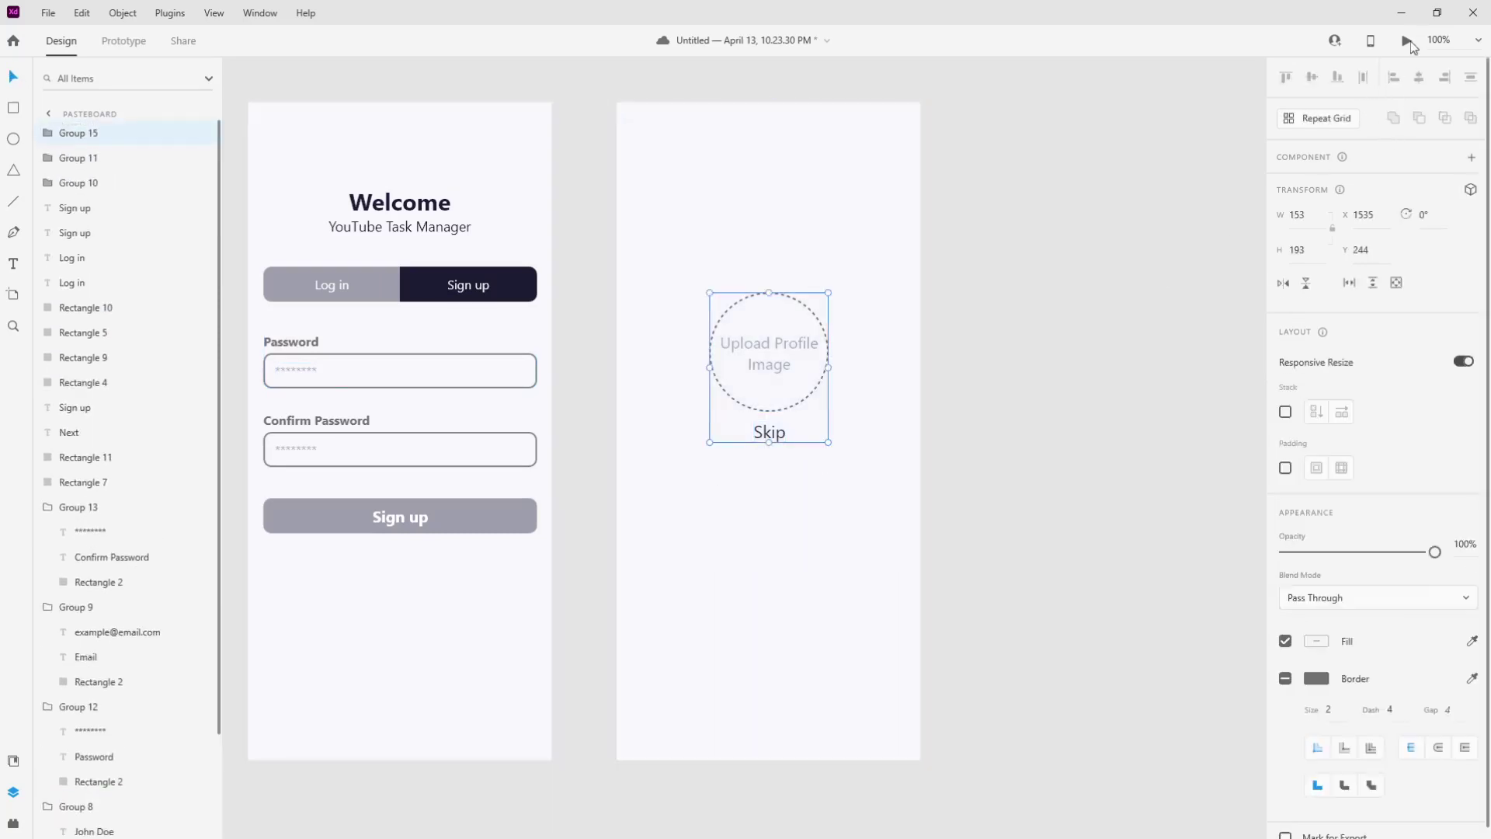
shift+click(912, 235)
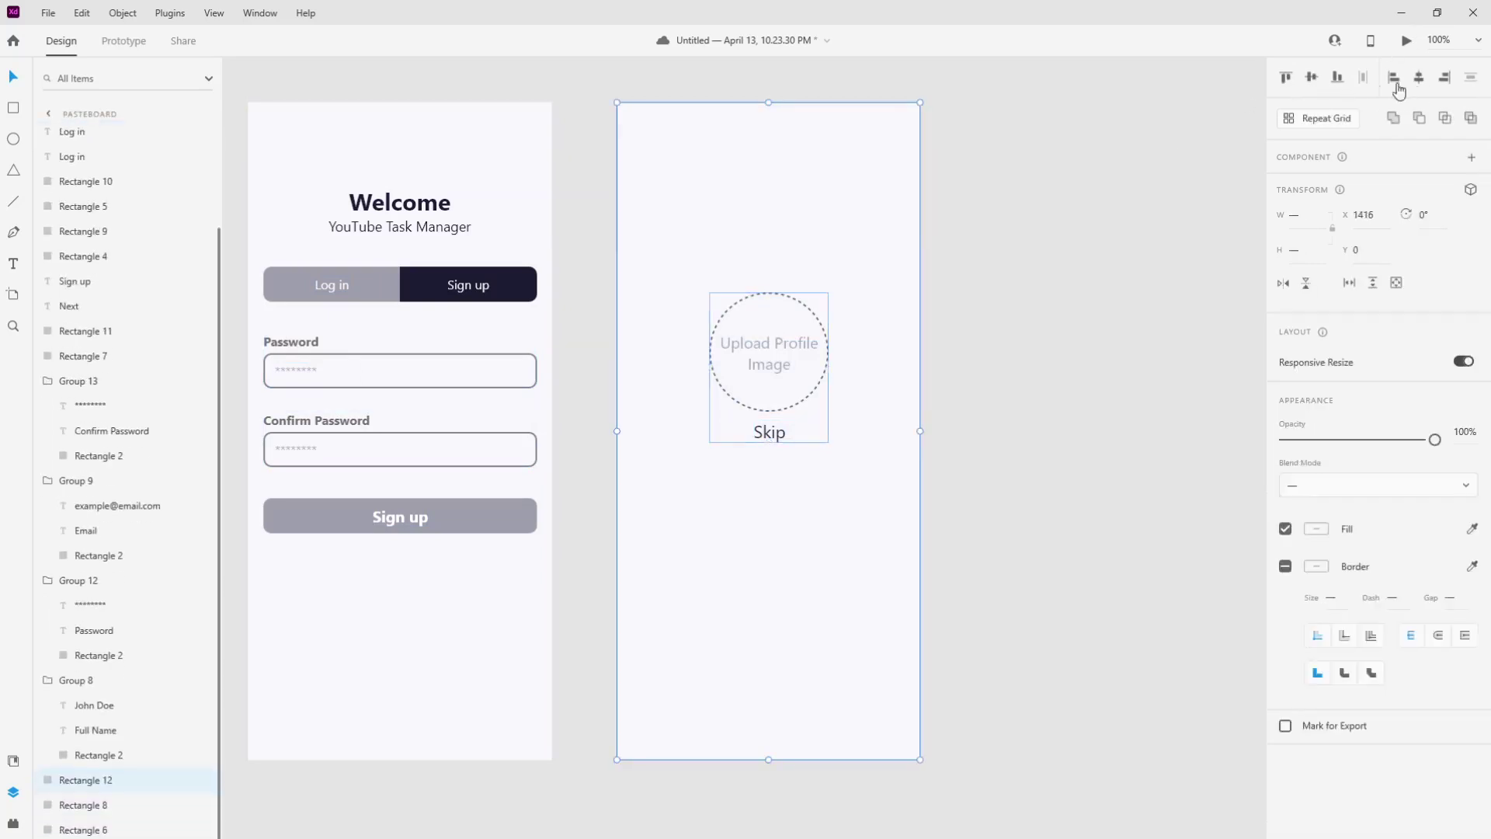
click(1312, 77)
click(1035, 395)
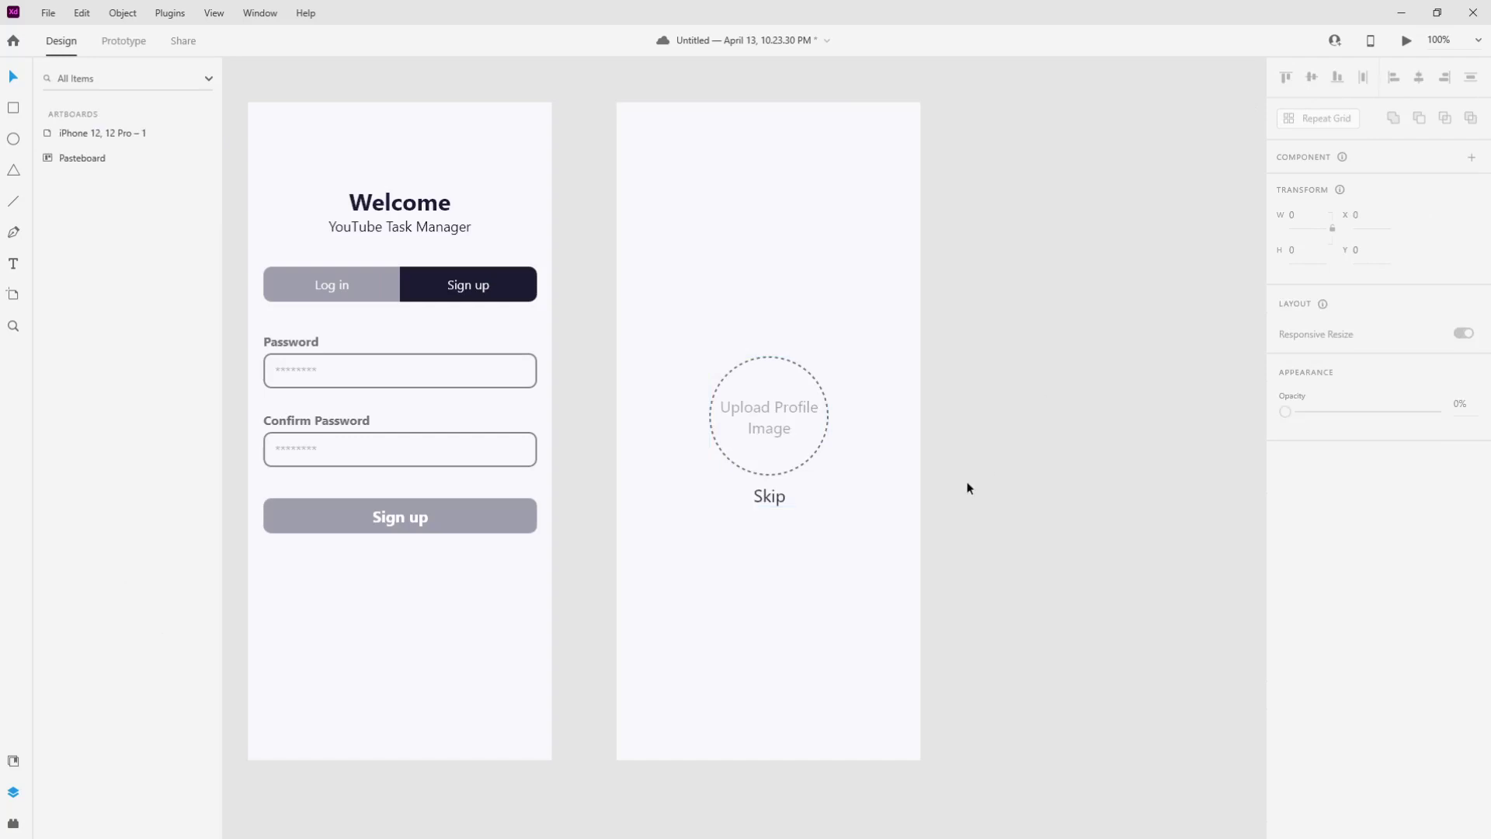
drag(889, 501, 1272, 513)
drag(849, 486, 1166, 486)
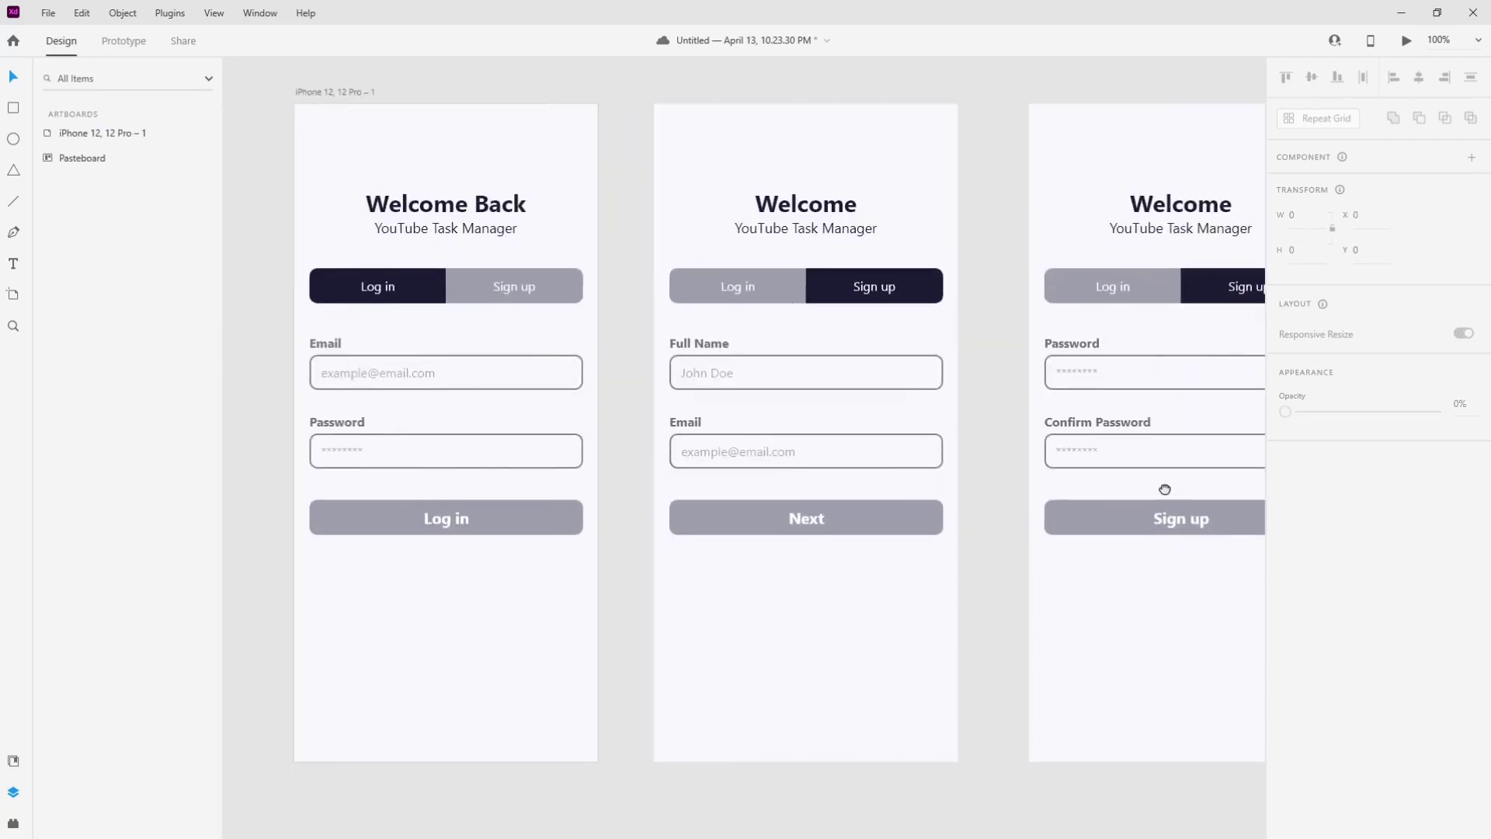
drag(450, 503, 709, 499)
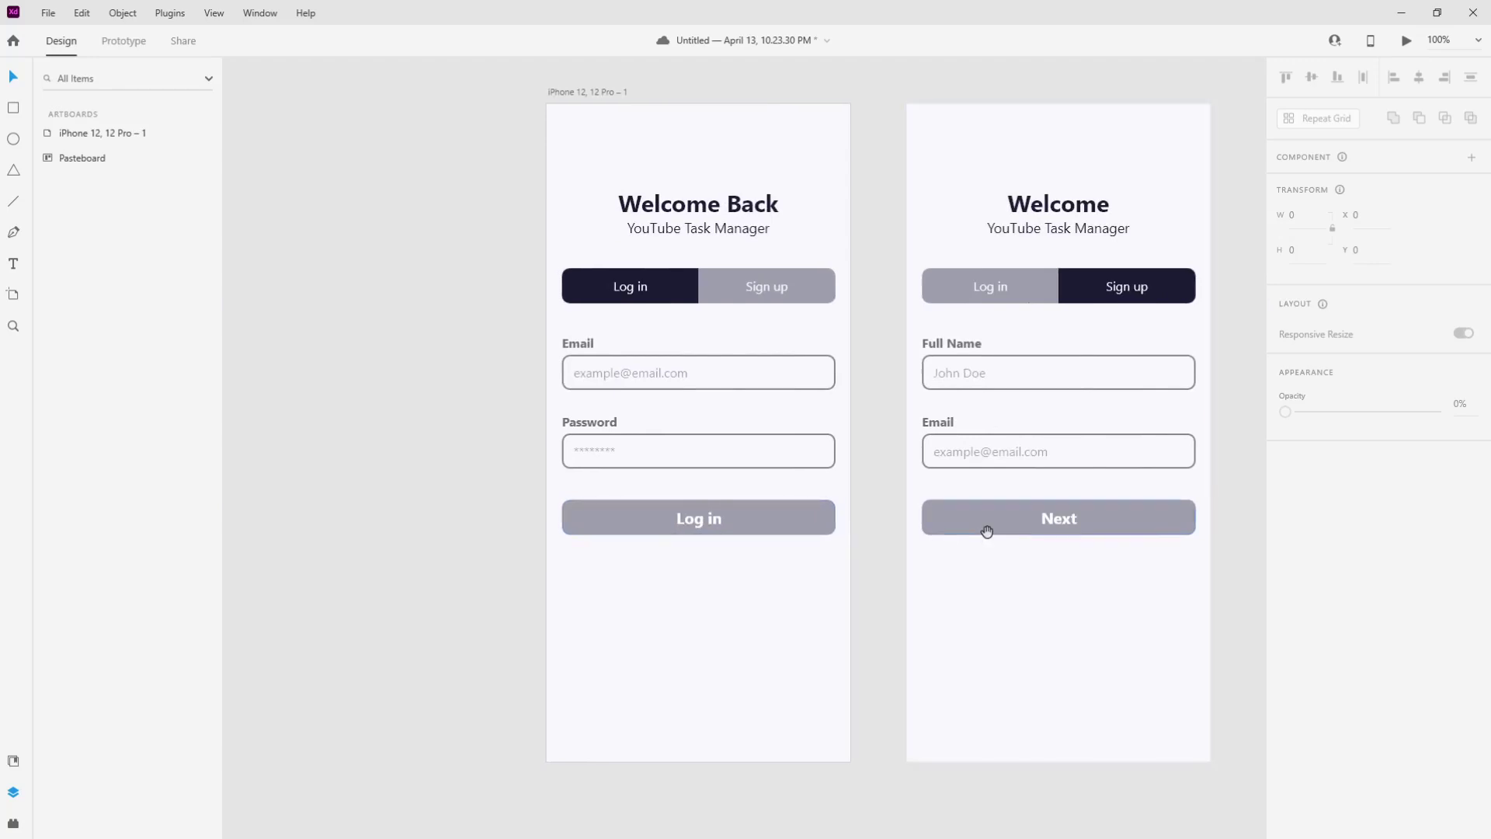
drag(985, 525, 724, 528)
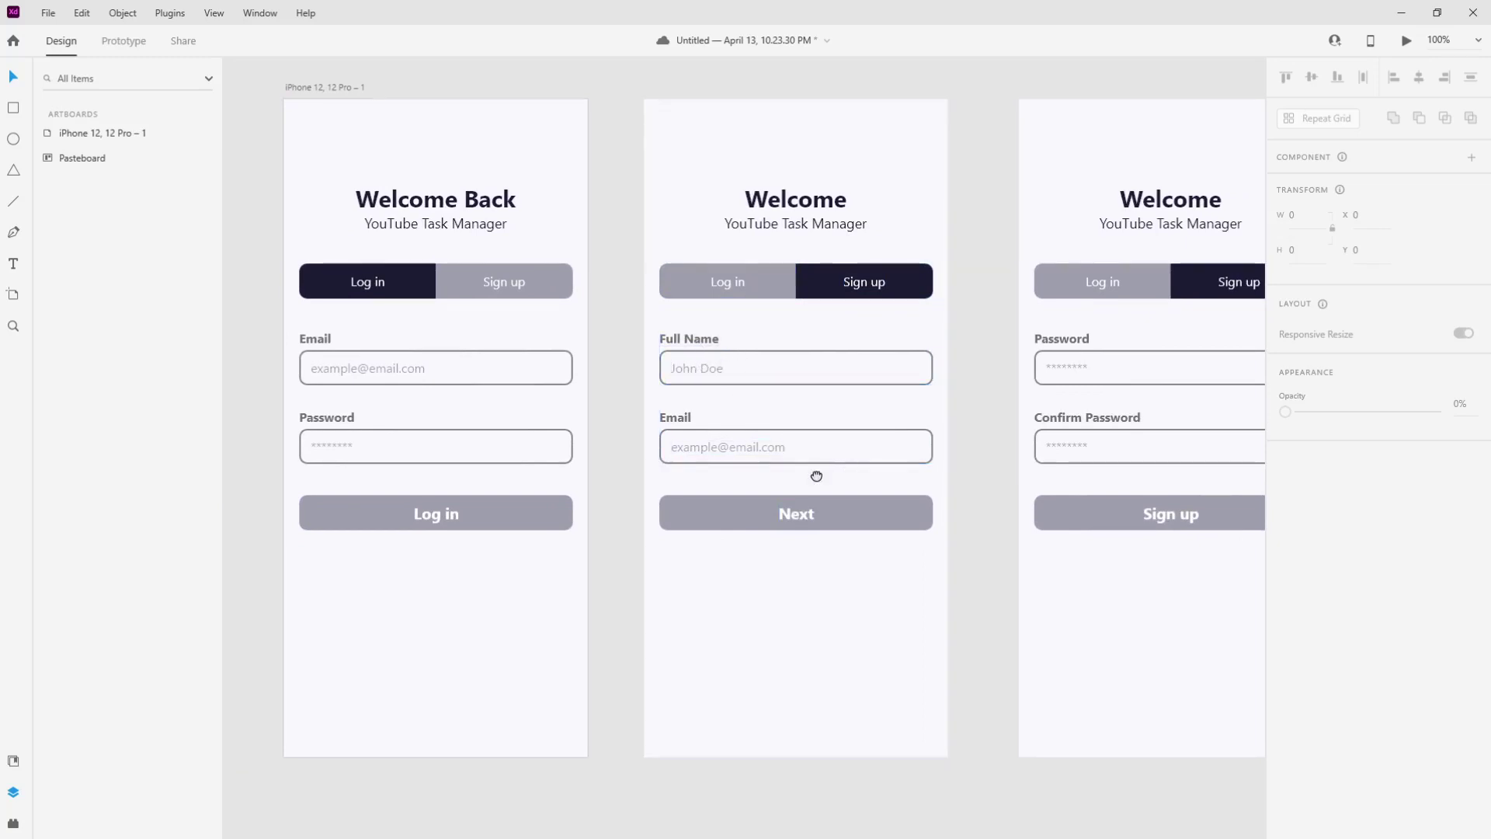
drag(816, 477, 538, 457)
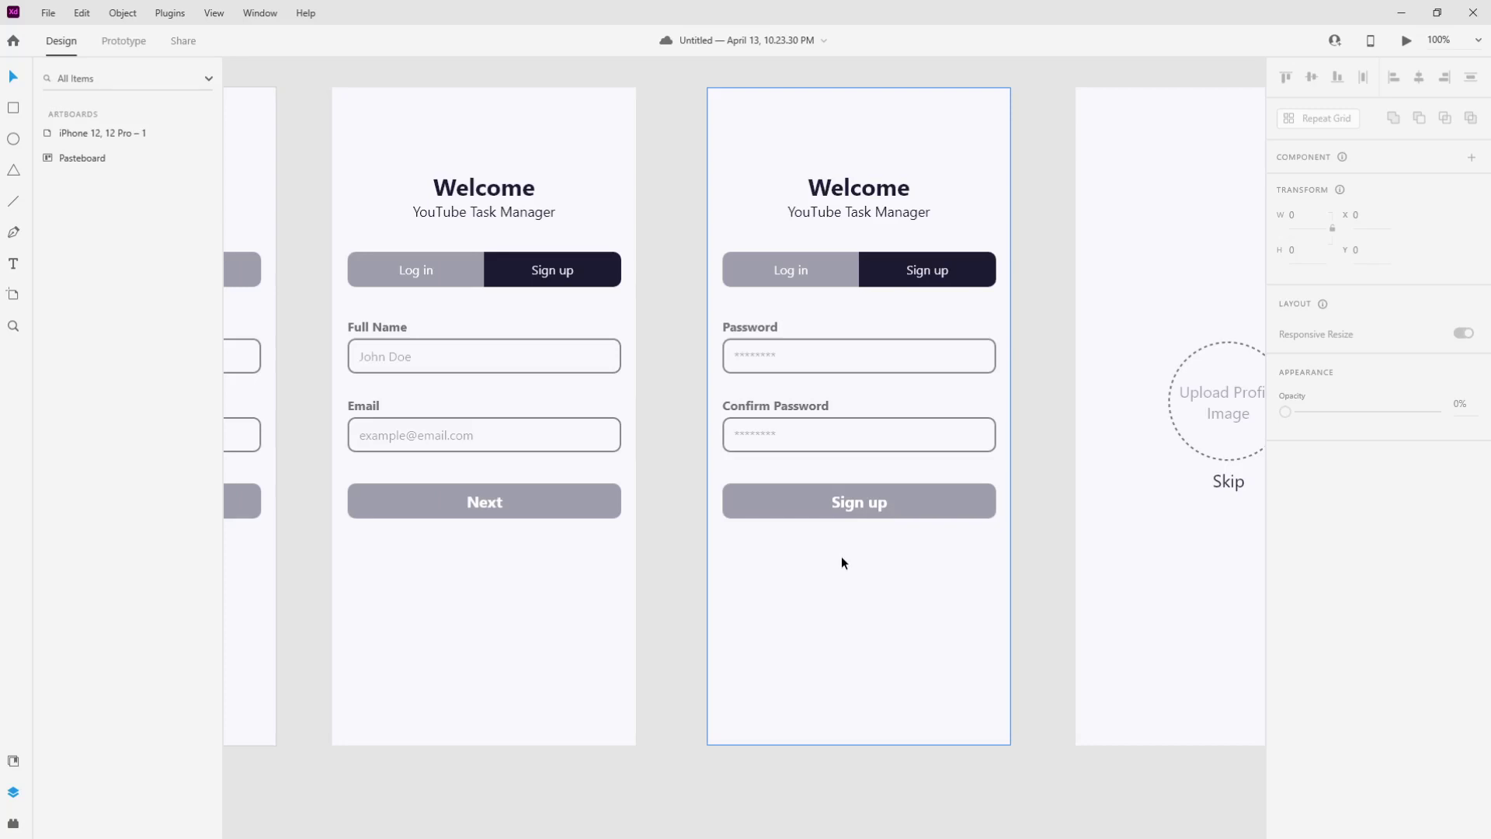
scroll(882, 533, right, 3)
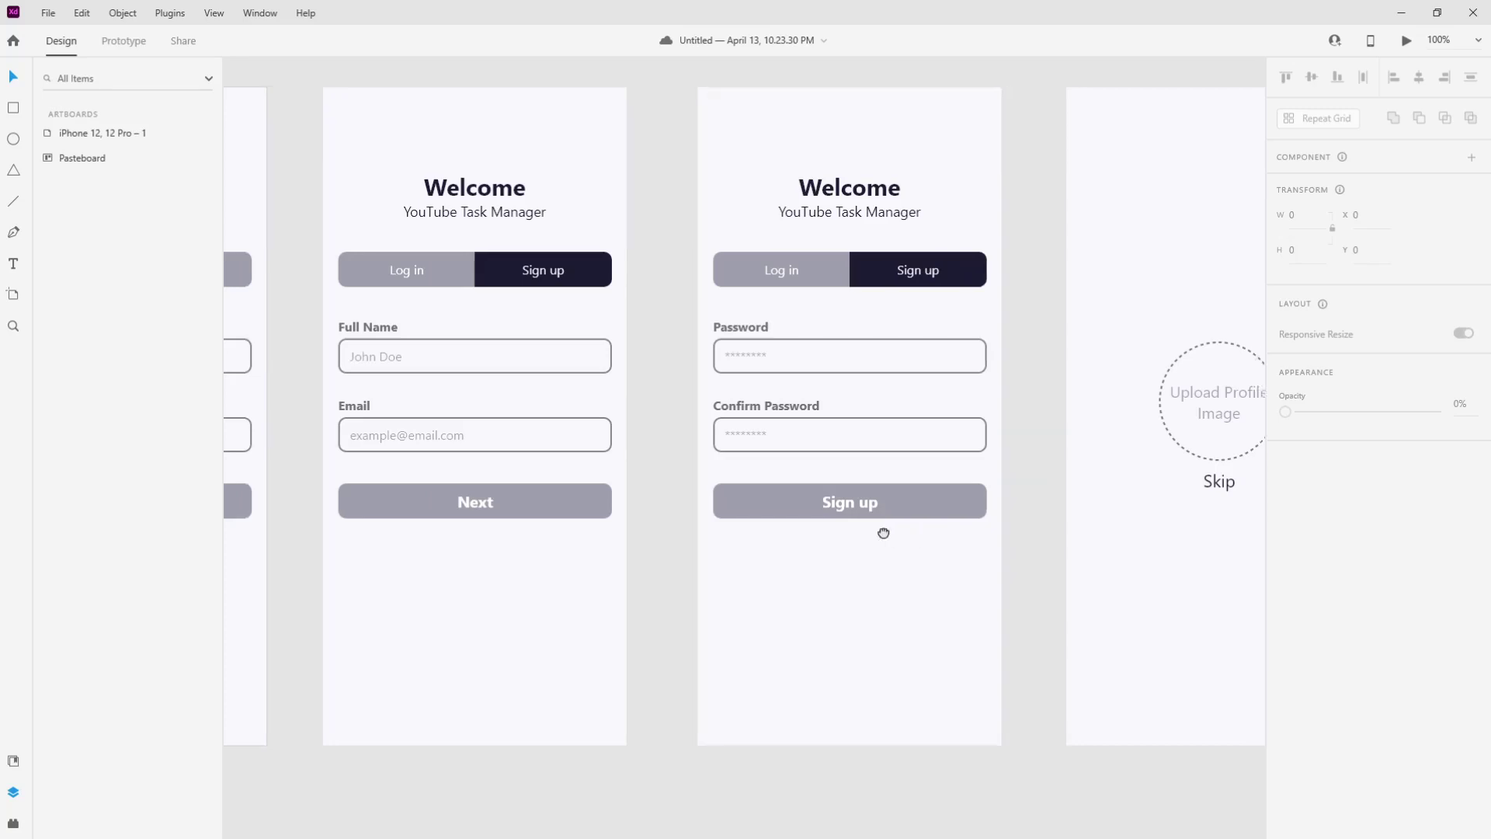
drag(1119, 562, 882, 591)
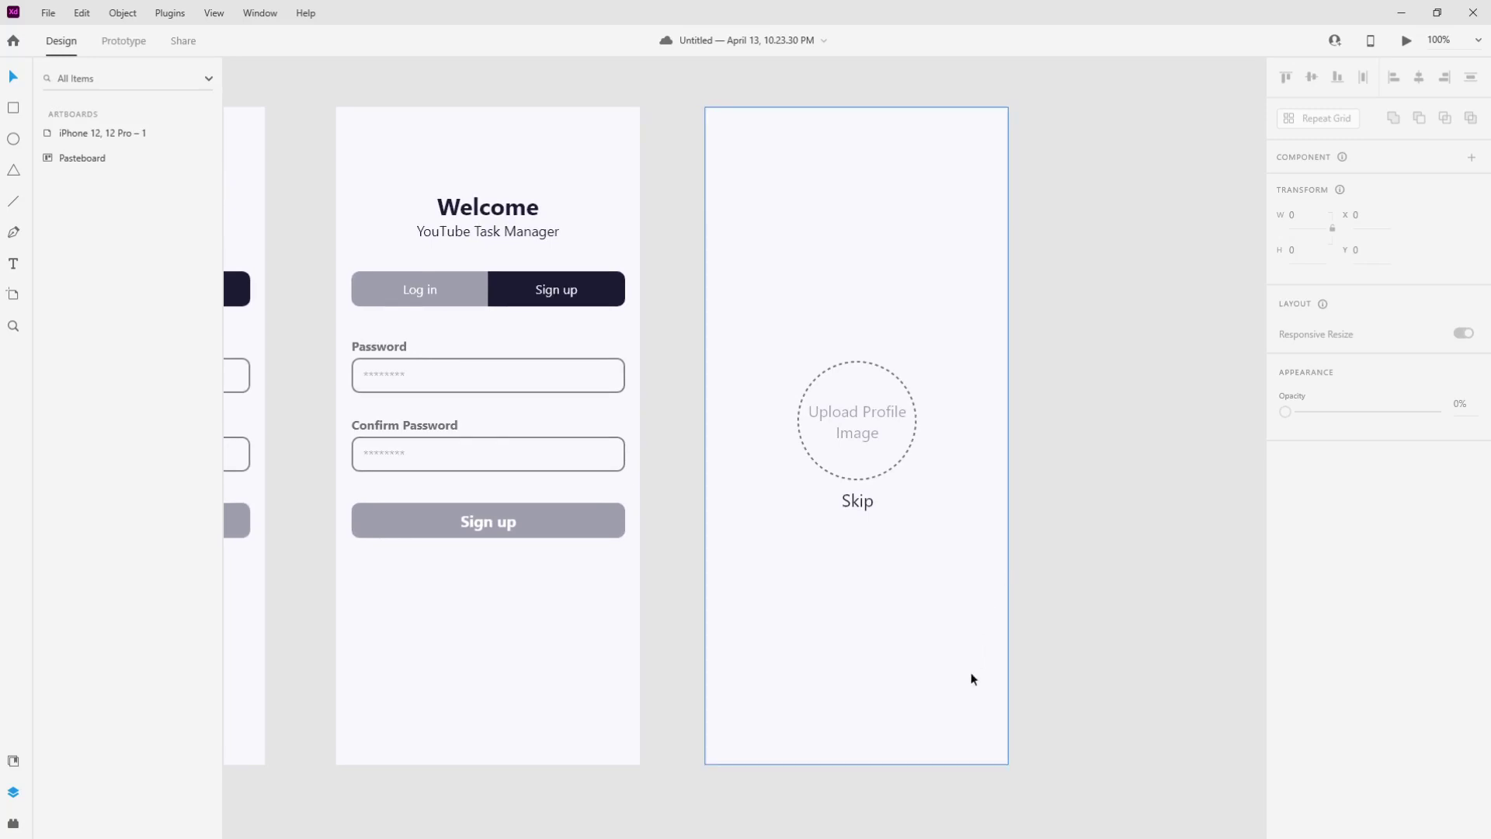
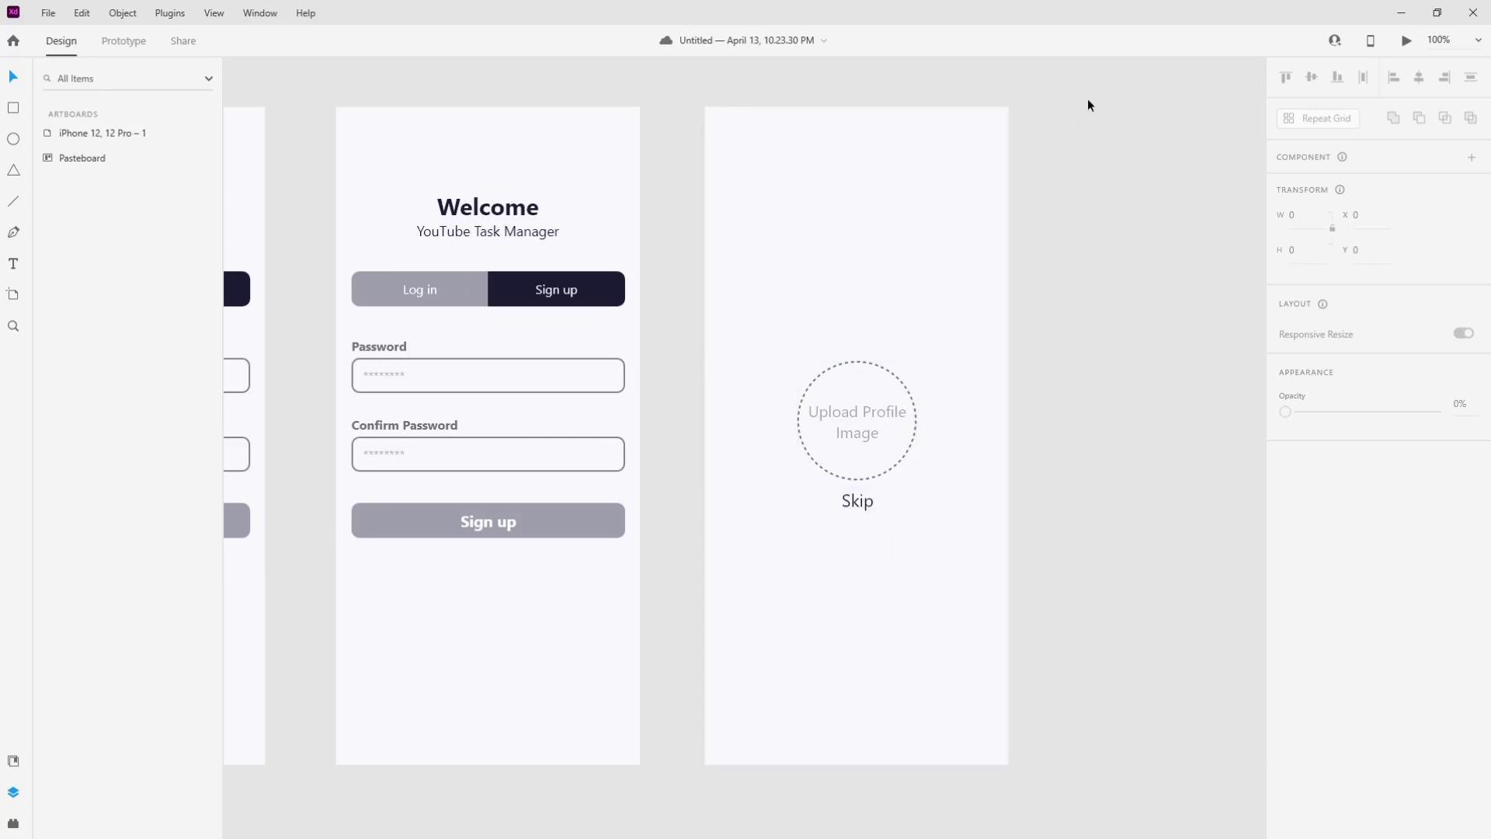
Duplicate the Upload Profile Image artboard to its right
click(925, 210)
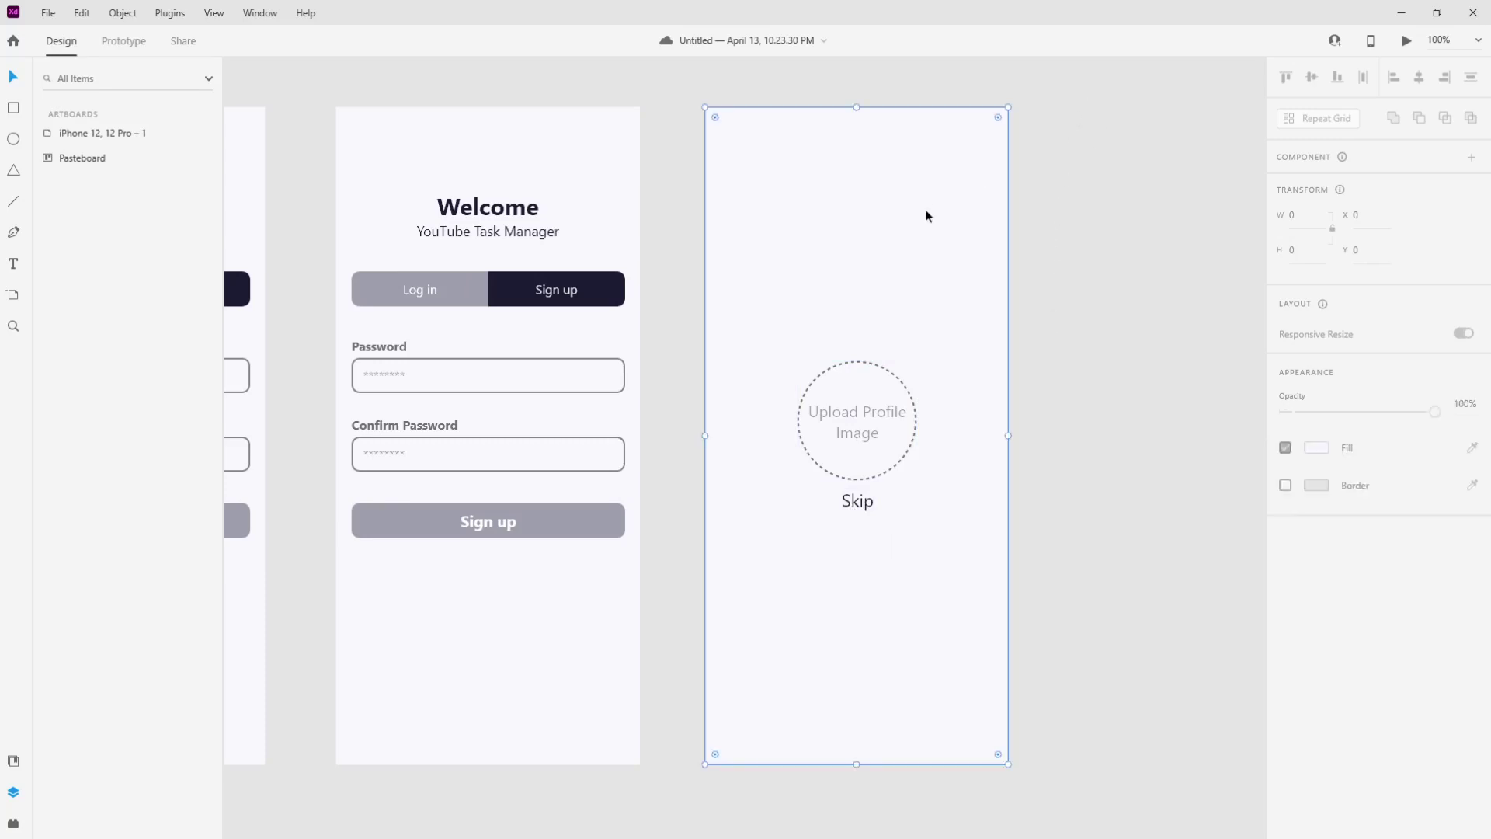
drag(869, 225, 778, 256)
click(1072, 246)
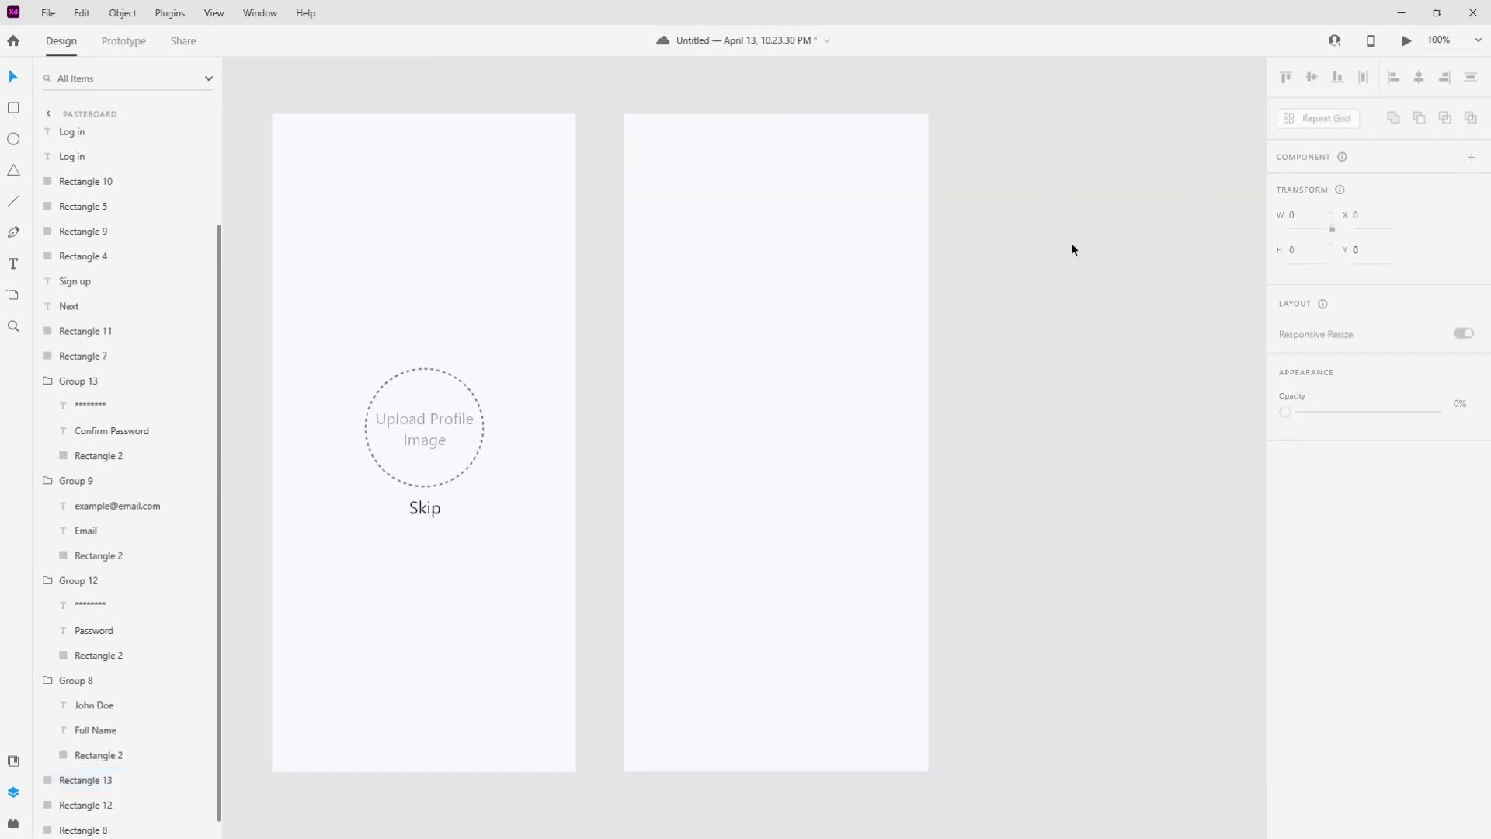
Cover the new artboard with a borderless white 317×844 rectangle and draw a small 31×6 bar nearby
click(13, 109)
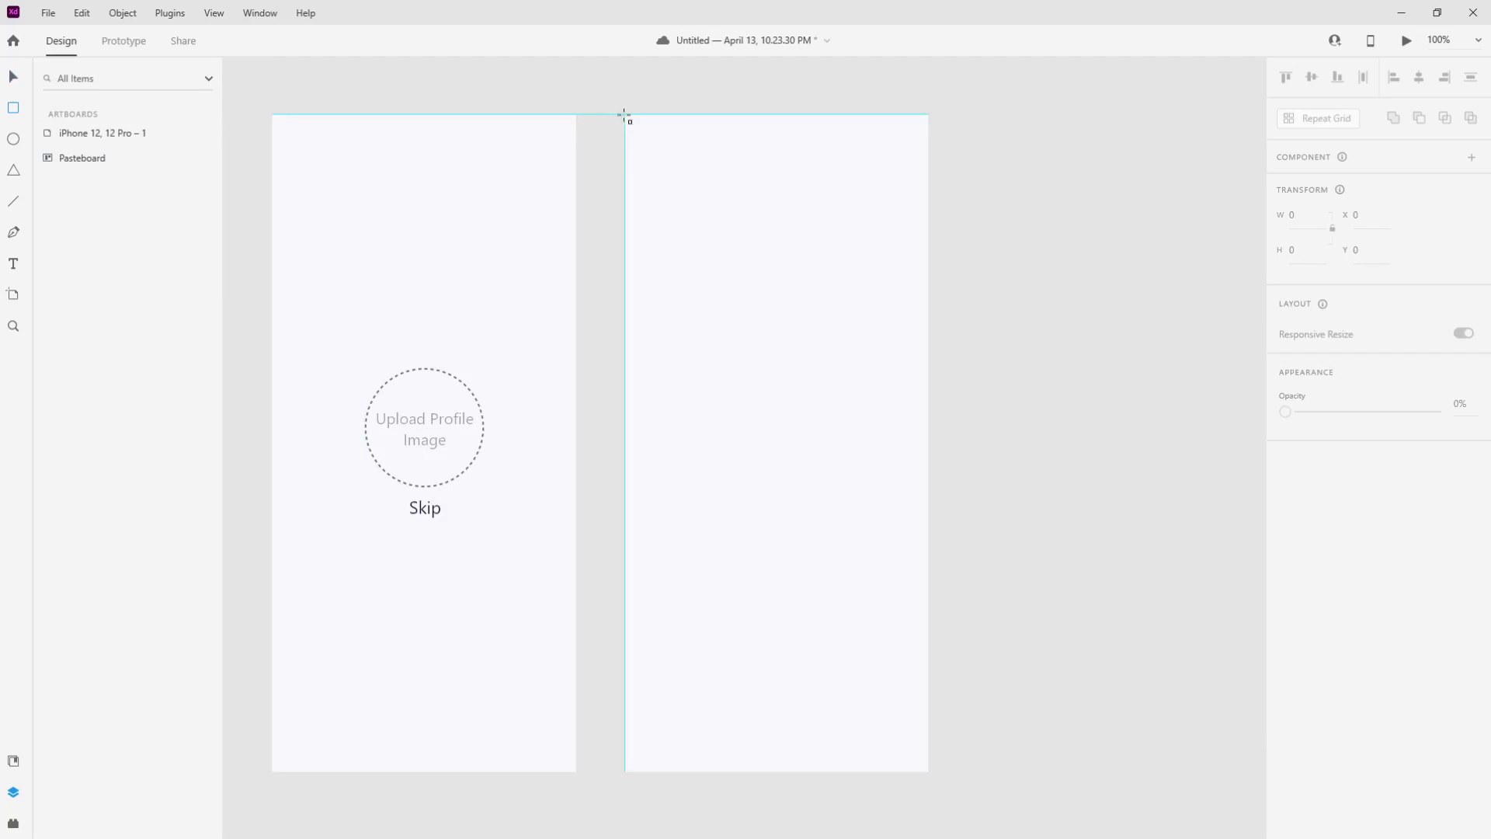
mouse_move(625, 115)
mouse_down()
mouse_move(715, 280)
mouse_move(746, 579)
mouse_move(788, 771)
mouse_move(872, 772)
mouse_up()
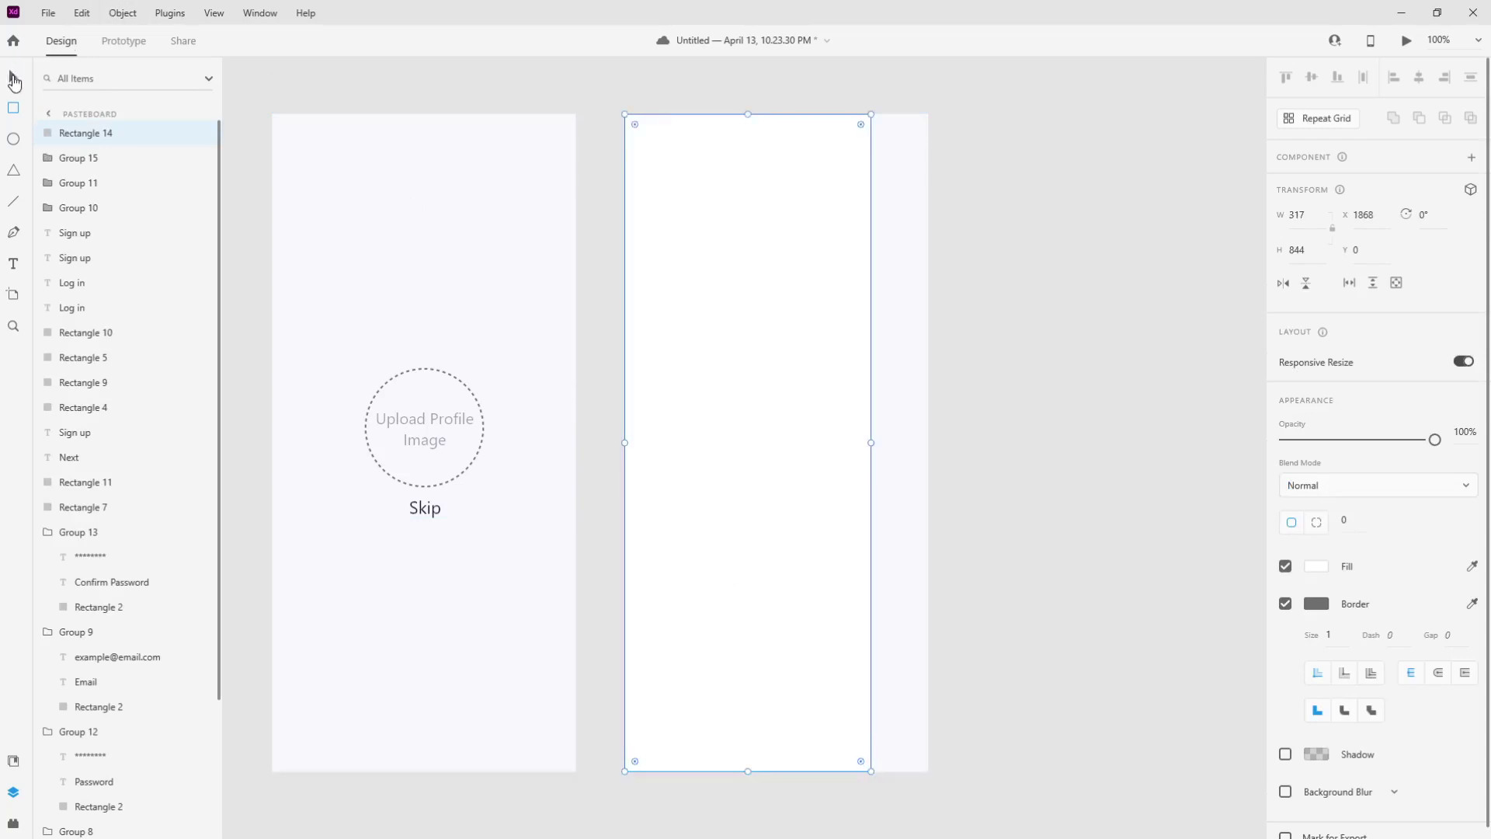
click(13, 78)
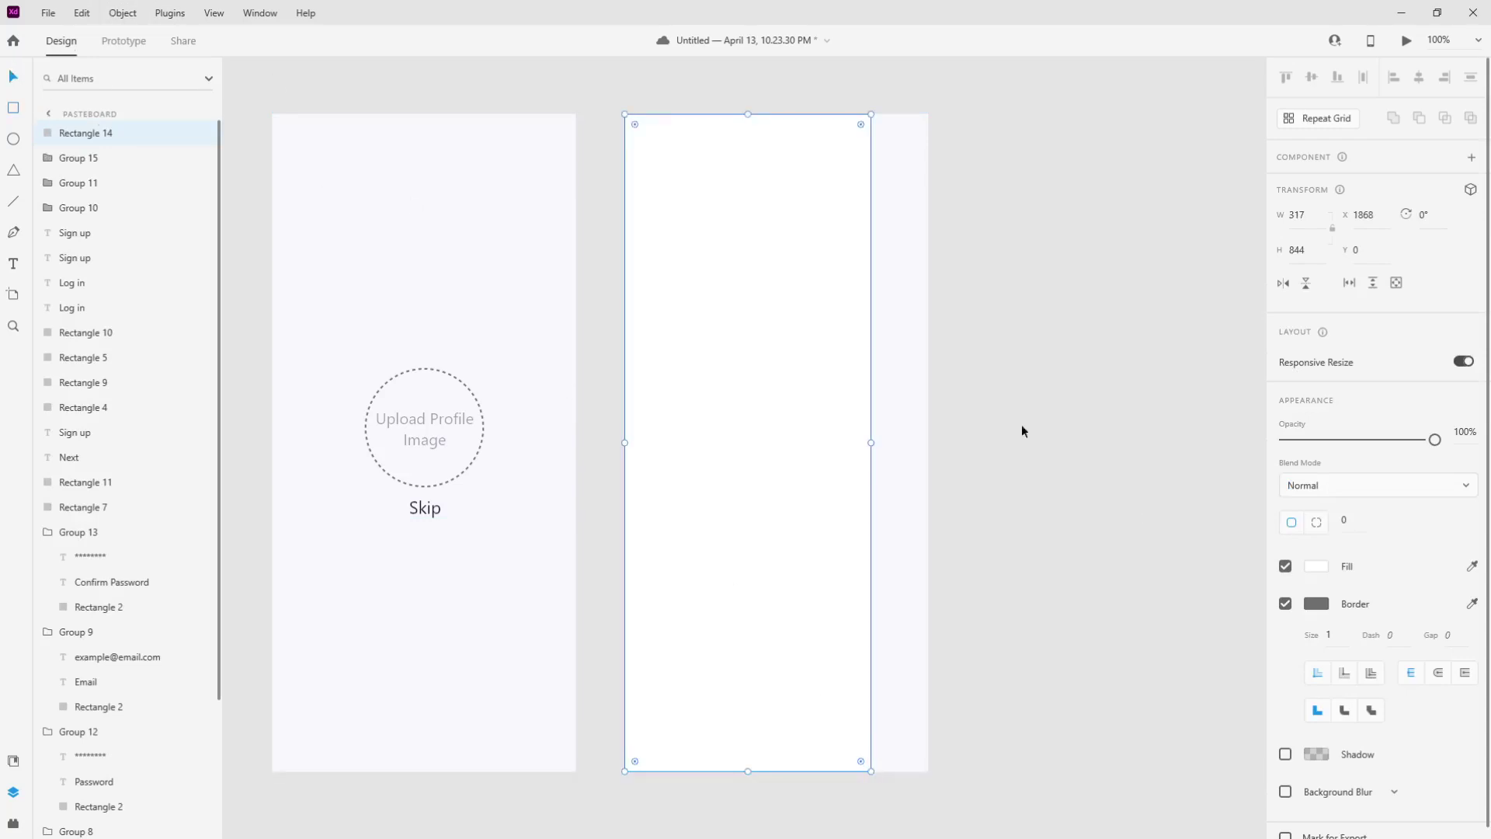
click(1286, 605)
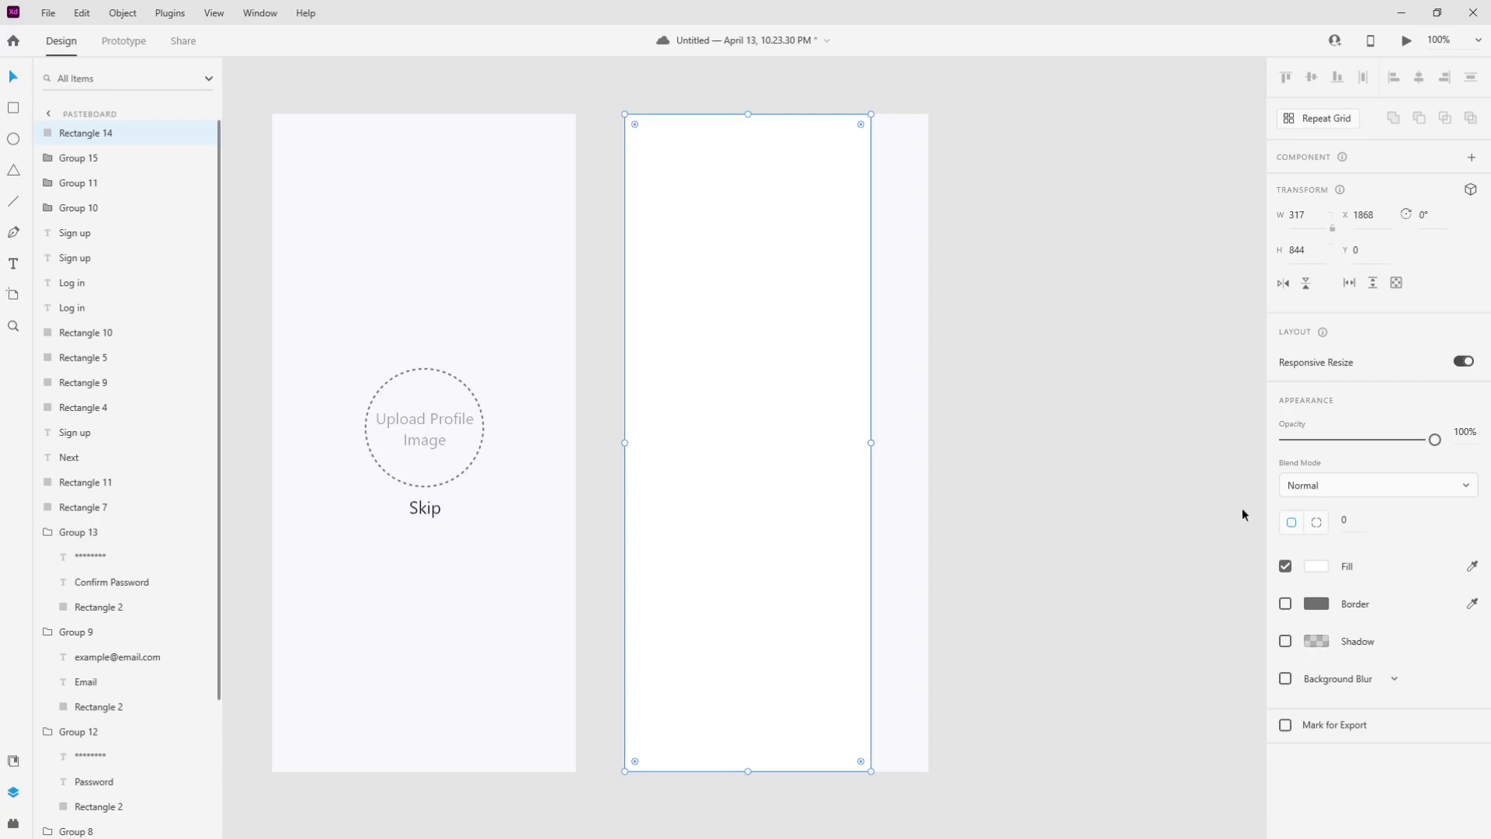
click(1129, 329)
click(13, 108)
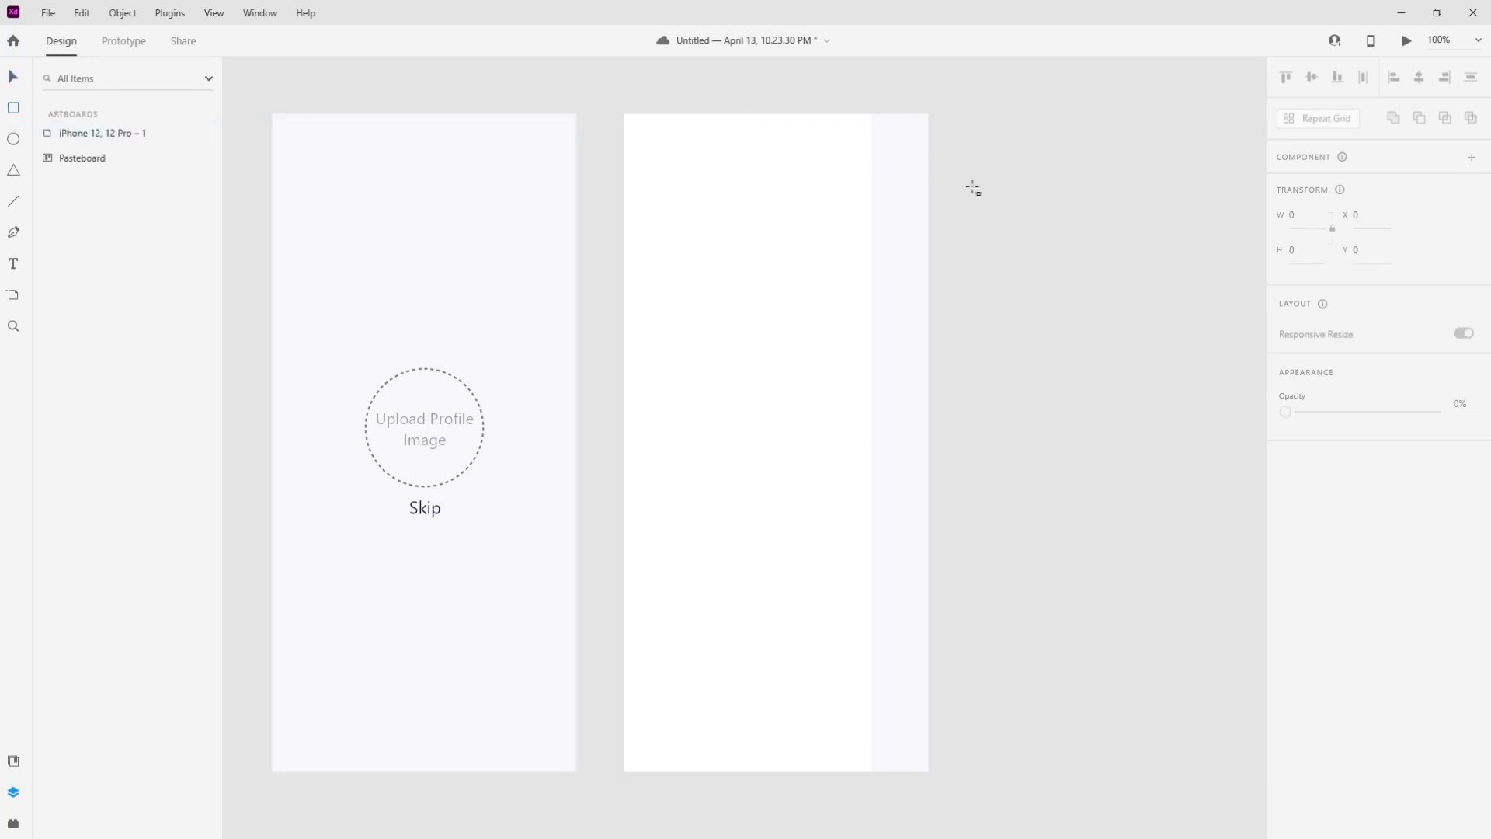
mouse_move(1010, 127)
mouse_down()
mouse_move(1086, 150)
mouse_move(1035, 133)
mouse_up()
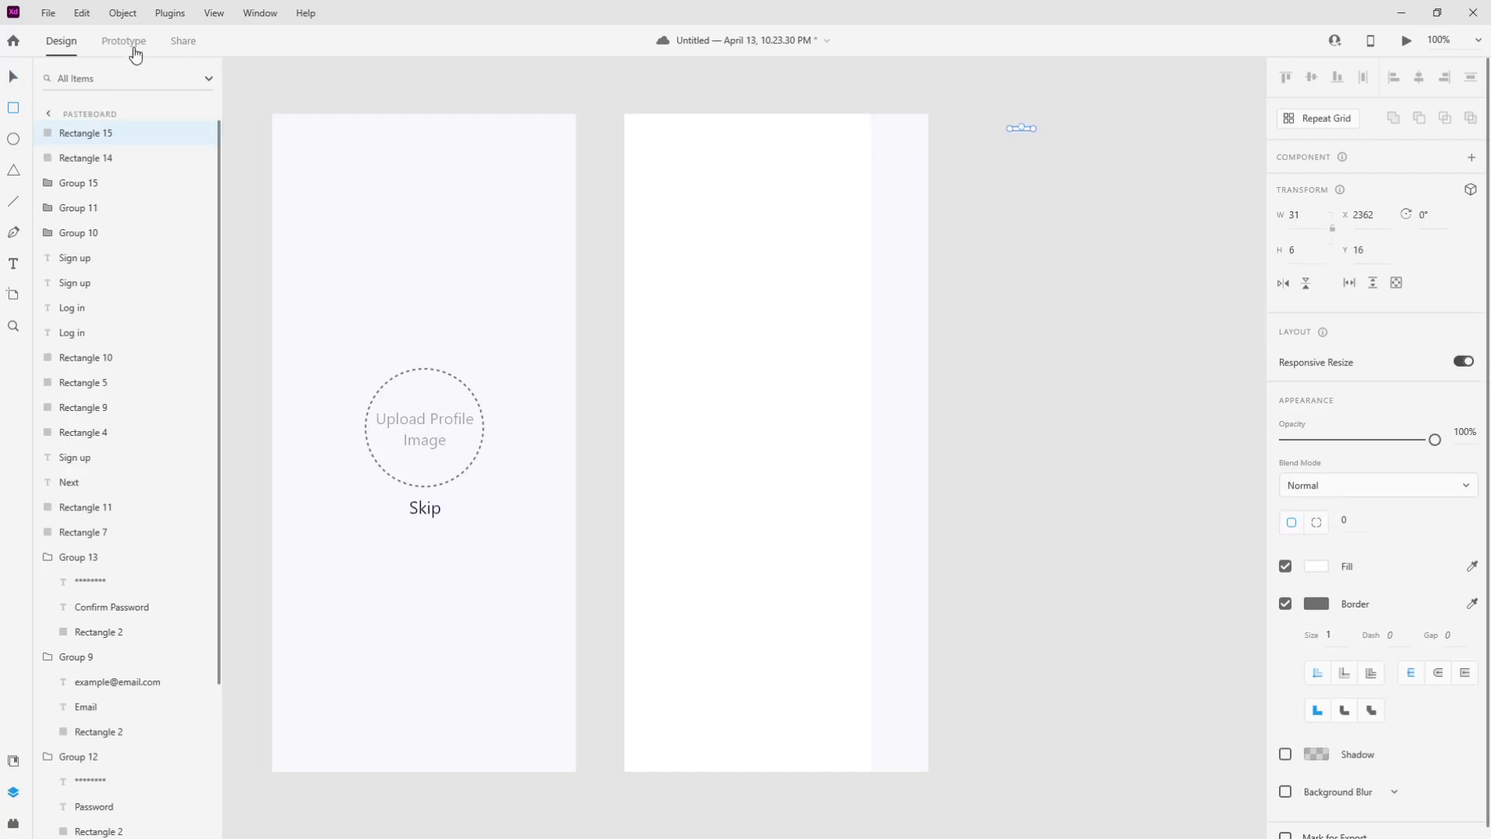
Zoom in, duplicate the small bar into three bars, and fill them #1b1b33
click(18, 78)
key(ctrl+equal)
key(ctrl+equal)
key(ctrl+equal)
drag(1032, 120, 390, 750)
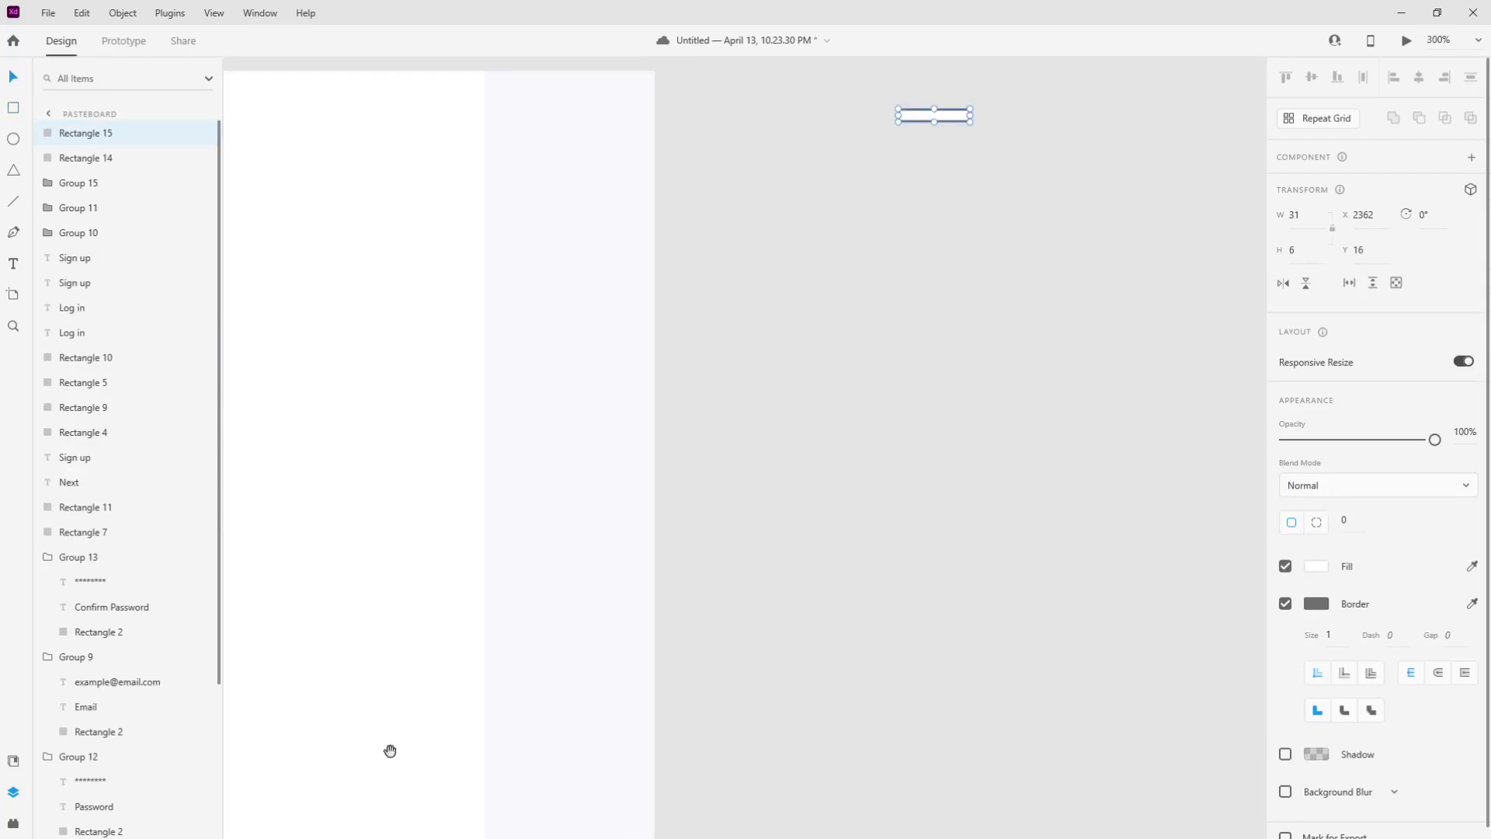
drag(717, 495, 634, 599)
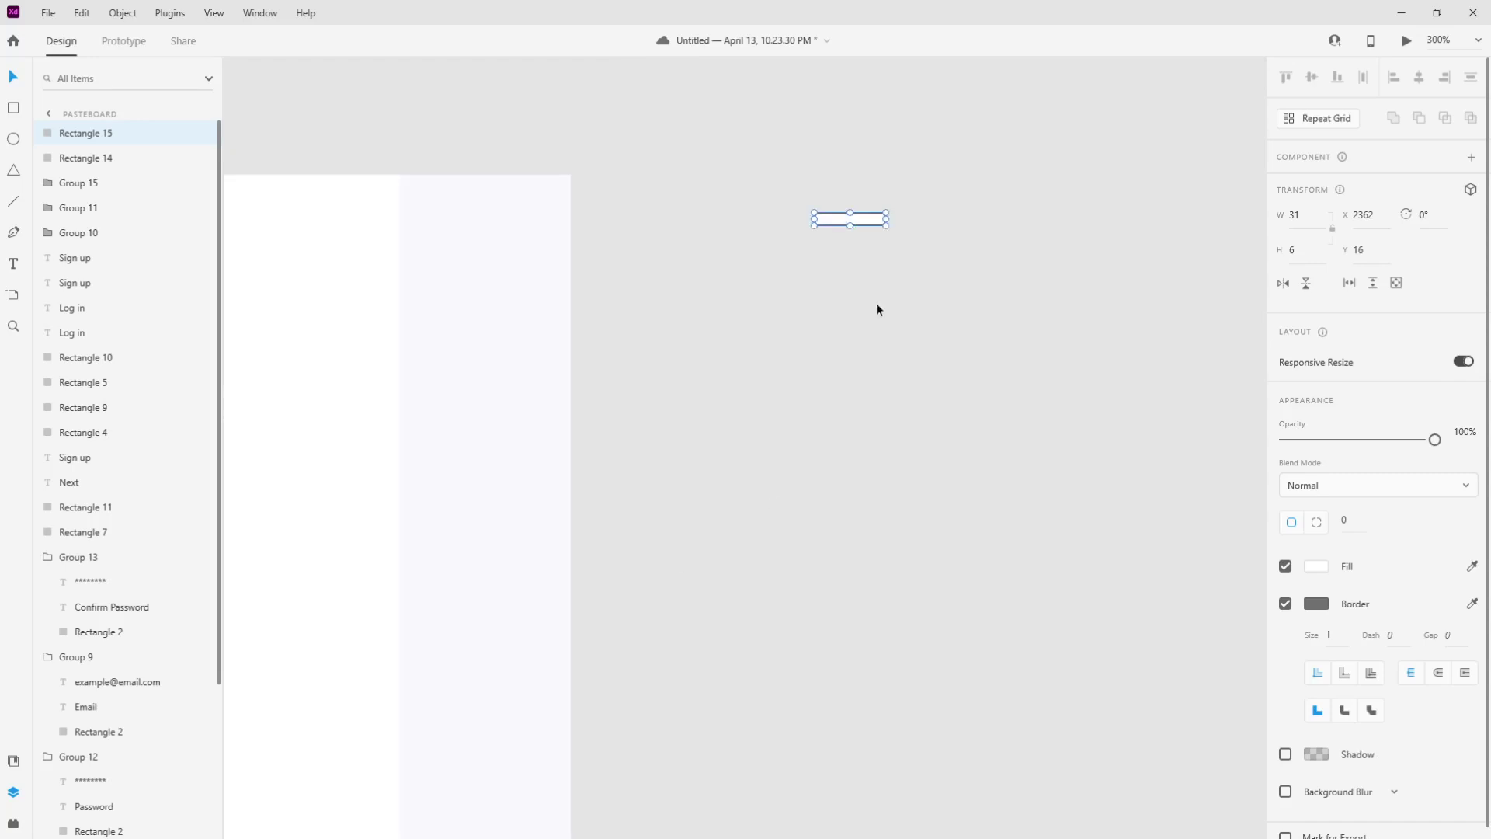
key(ctrl+d)
key(ctrl+d)
click(1317, 603)
click(1165, 634)
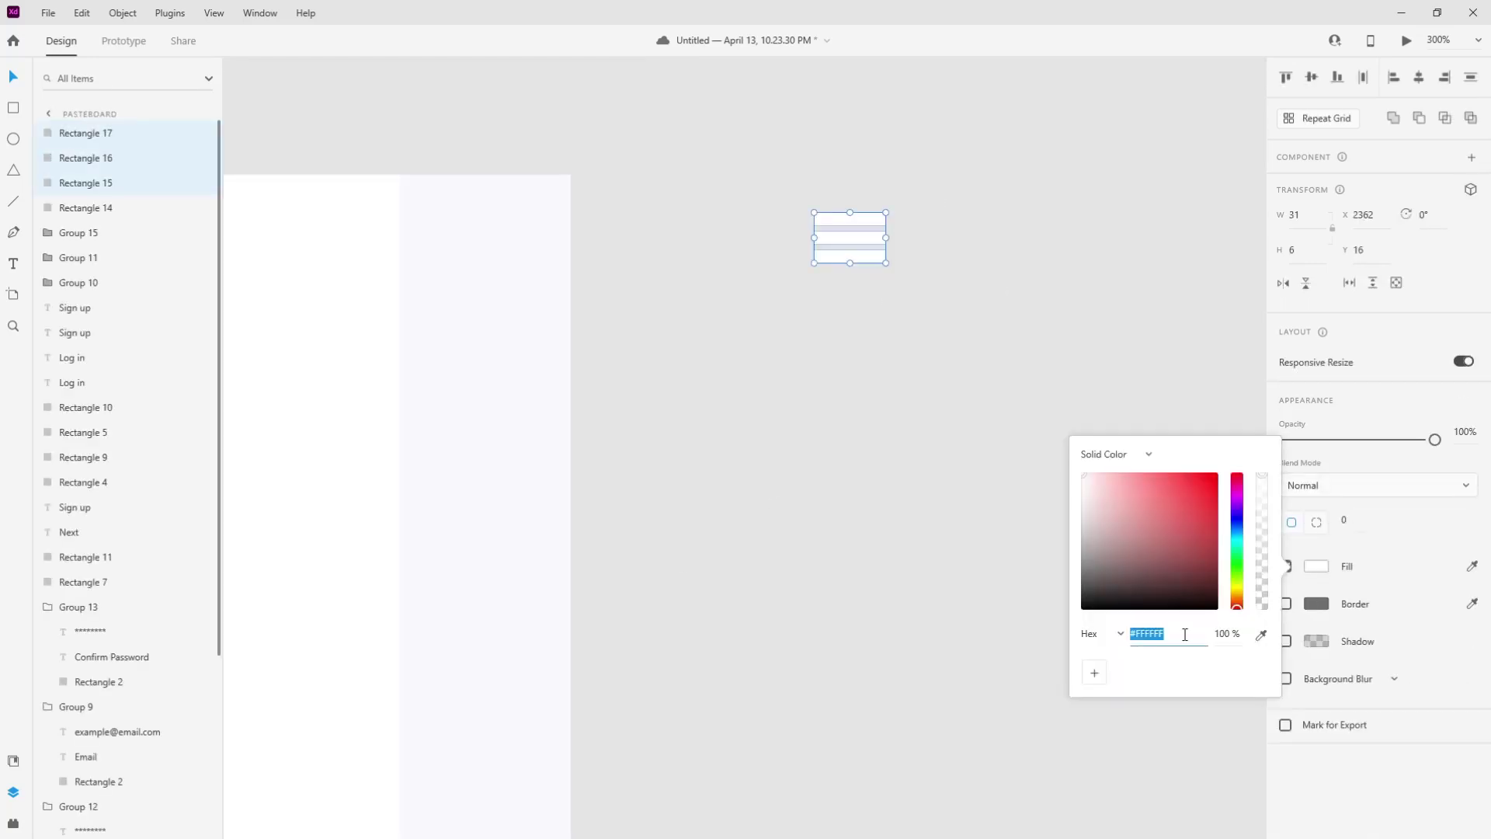
text(1b1b33)
key(Return)
Give the bars corner radius 50, space them evenly, and move them to the artboard's top right
click(1348, 519)
text(50)
mouse_move(862, 247)
mouse_down()
mouse_move(879, 254)
mouse_move(846, 240)
mouse_up()
scroll(923, 254, left, 5)
drag(1203, 274, 722, 256)
key(ctrl+g)
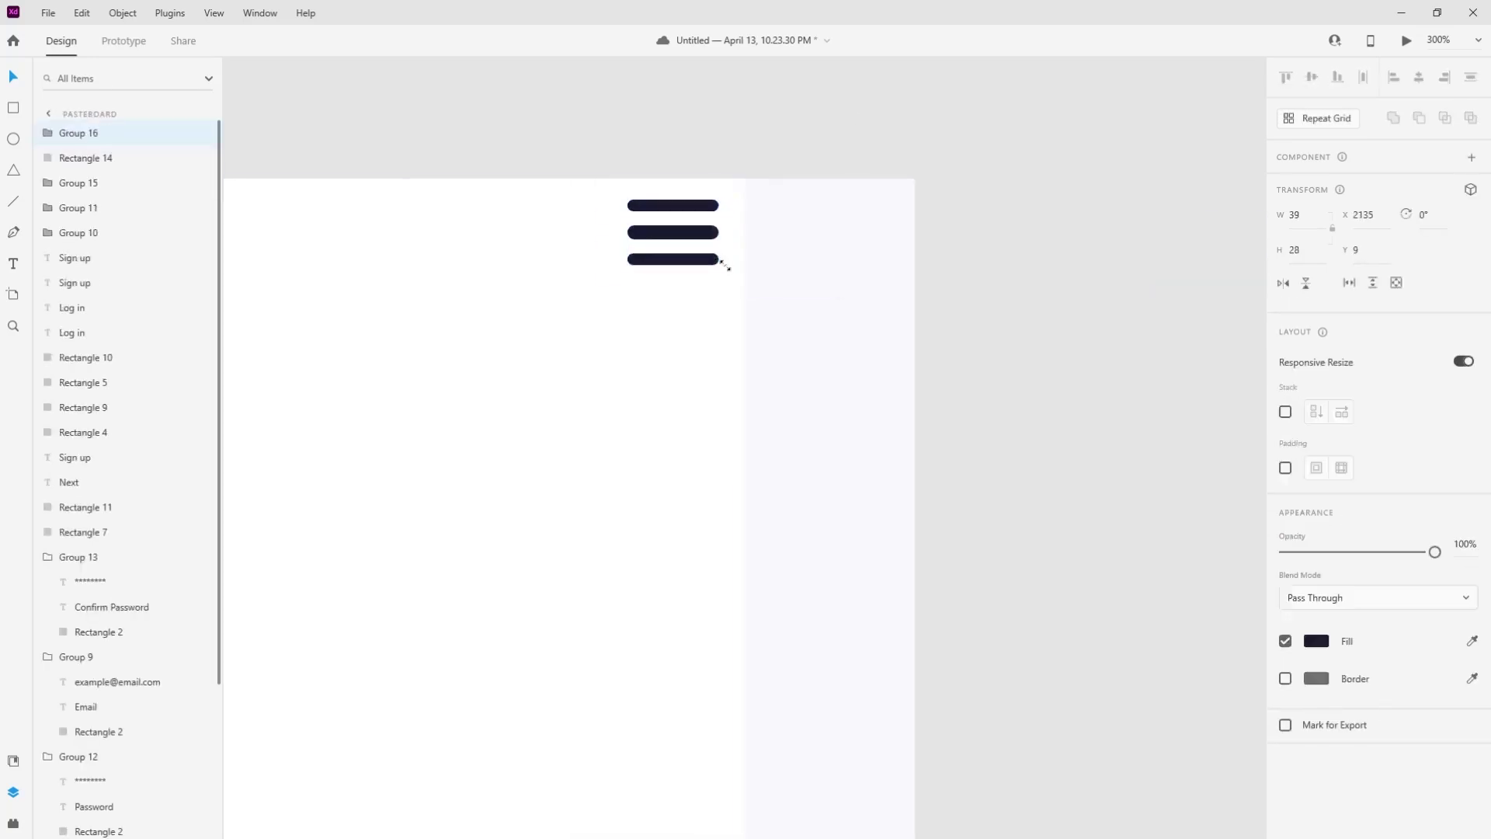
Select all three bars and group them into one menu icon
key(ctrl+1)
click(1167, 250)
scroll(843, 404, up, 5)
click(843, 395)
shift+click(840, 372)
shift+click(832, 424)
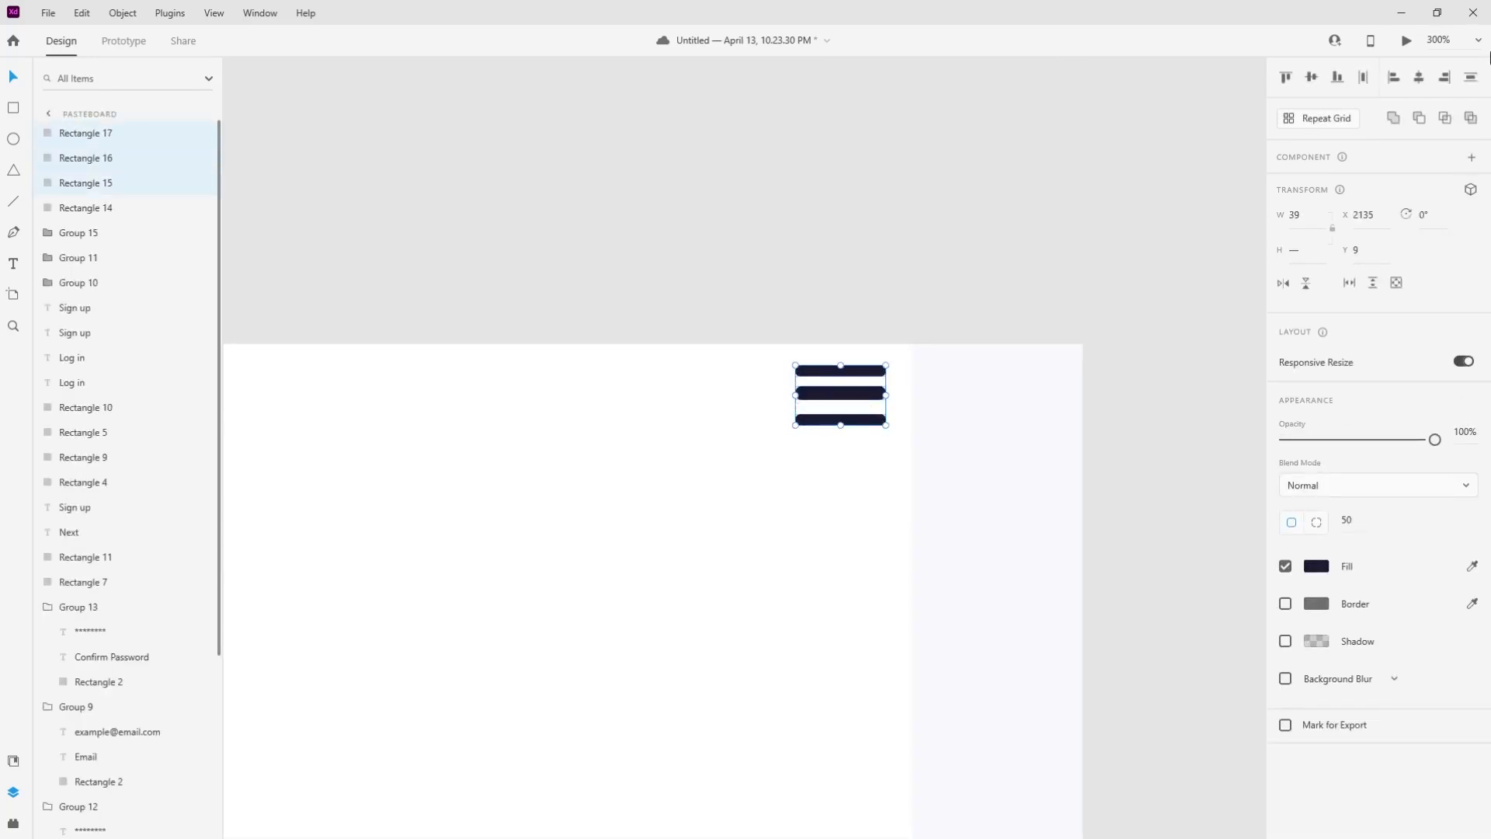
key(ctrl+g)
Nudge the menu icon into the top corner, sized 23×16 with thin bars
scroll(981, 256, down, 3)
click(933, 172)
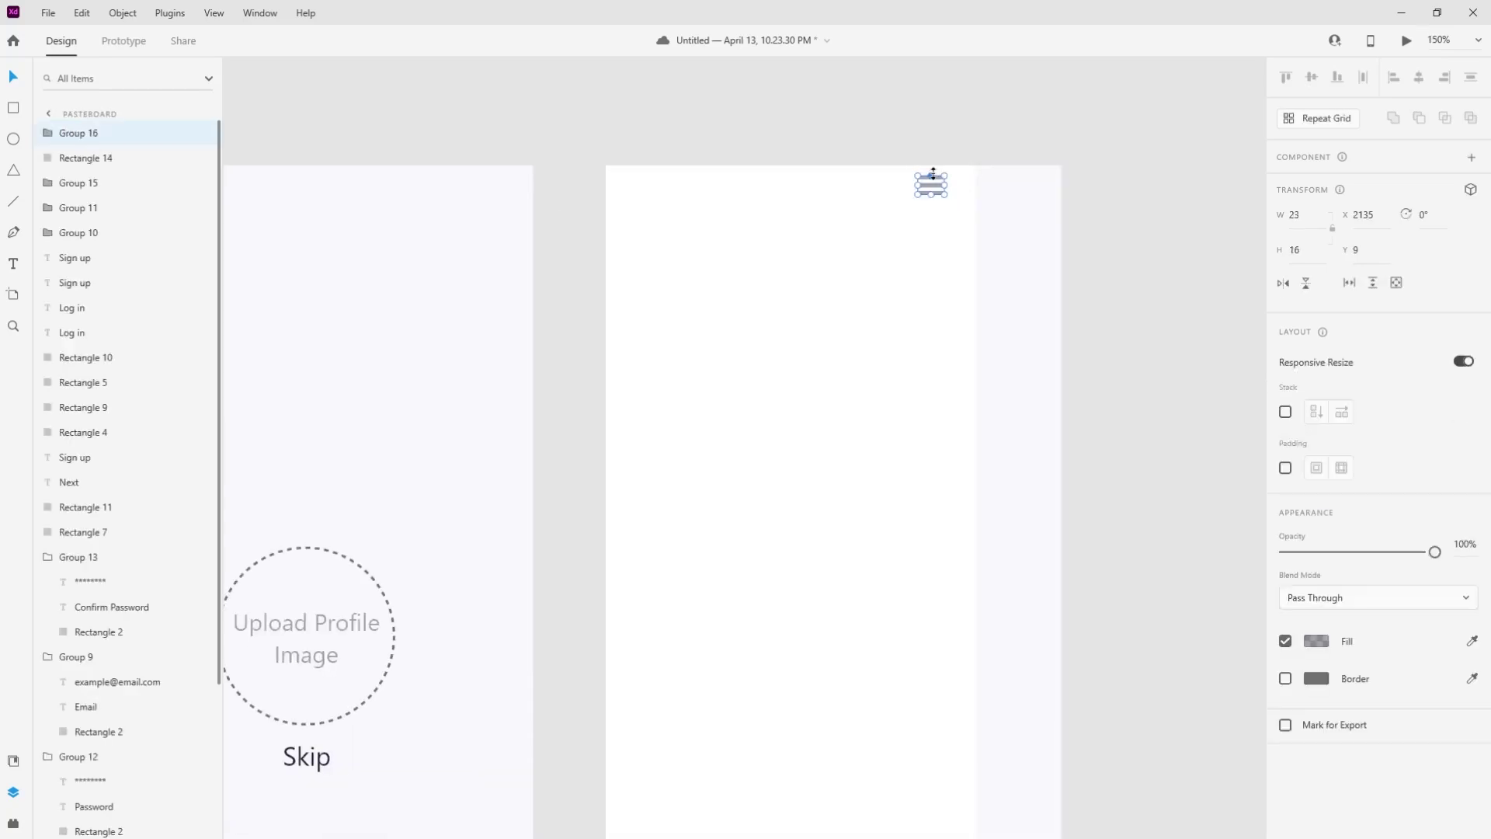
drag(961, 191, 954, 192)
right_click(943, 189)
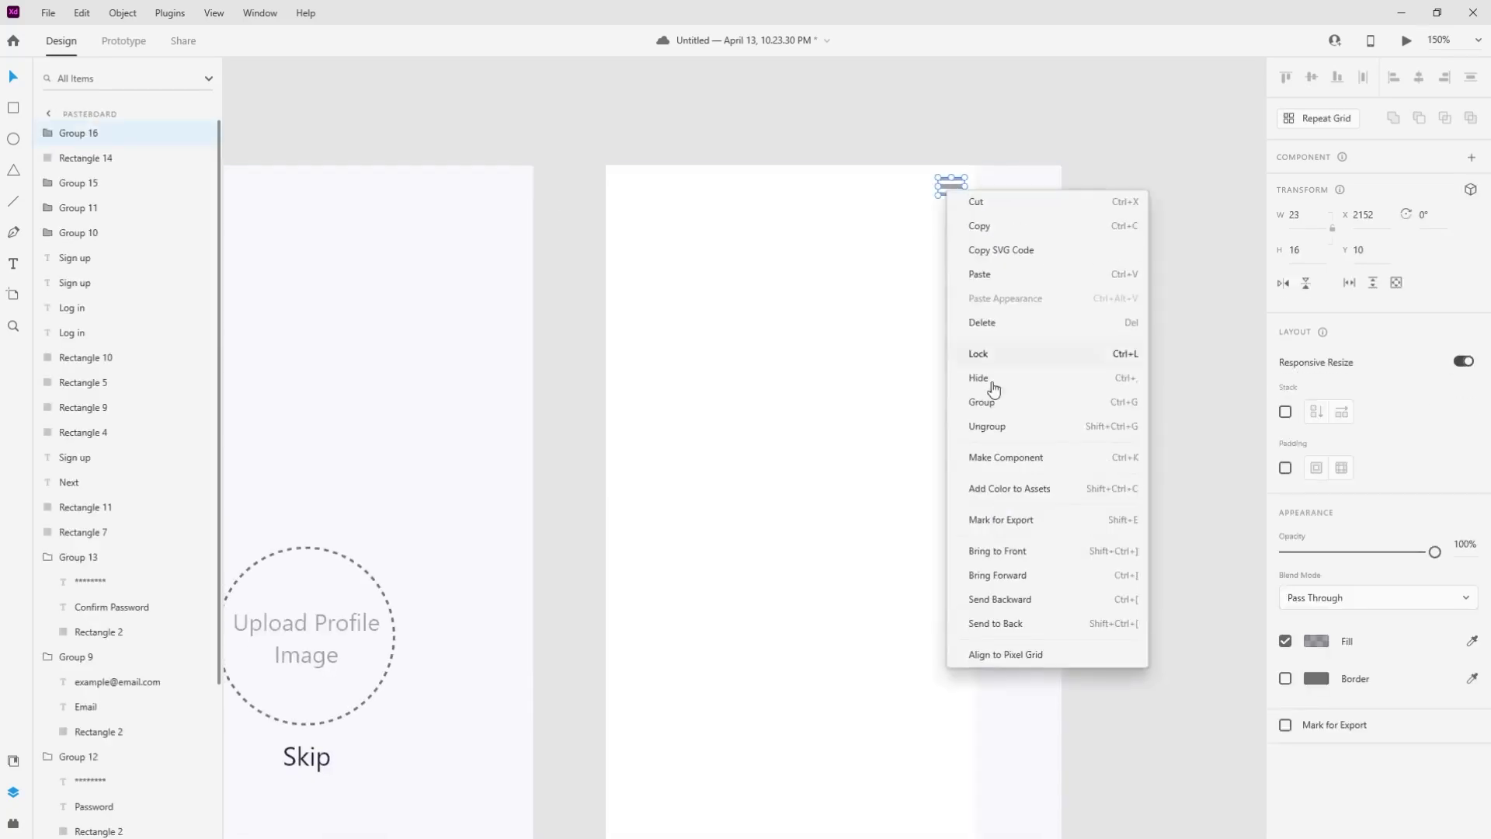
click(989, 390)
click(966, 160)
key(ctrl+z)
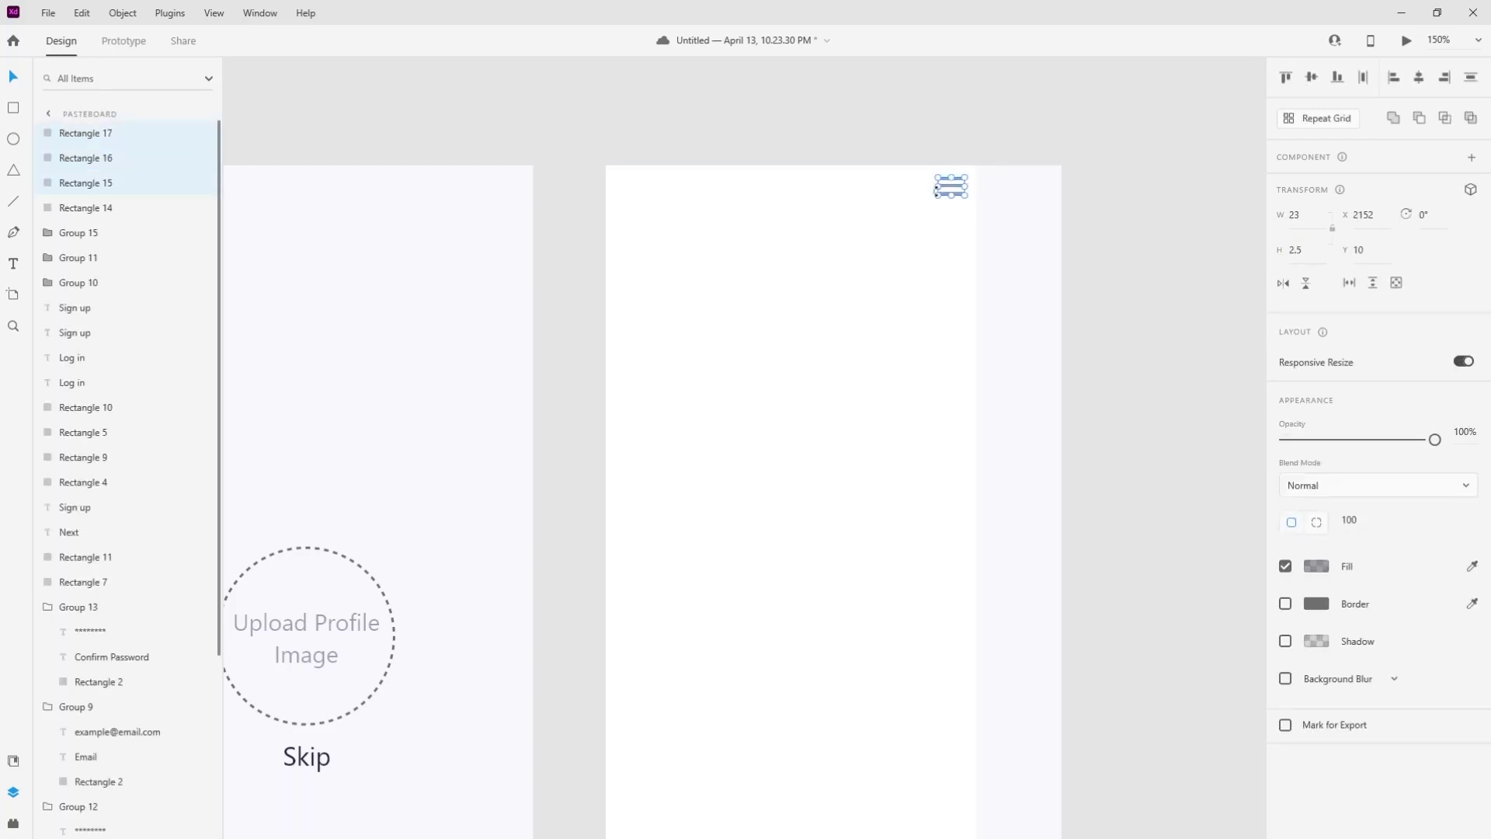
key(ctrl+z)
key(Escape)
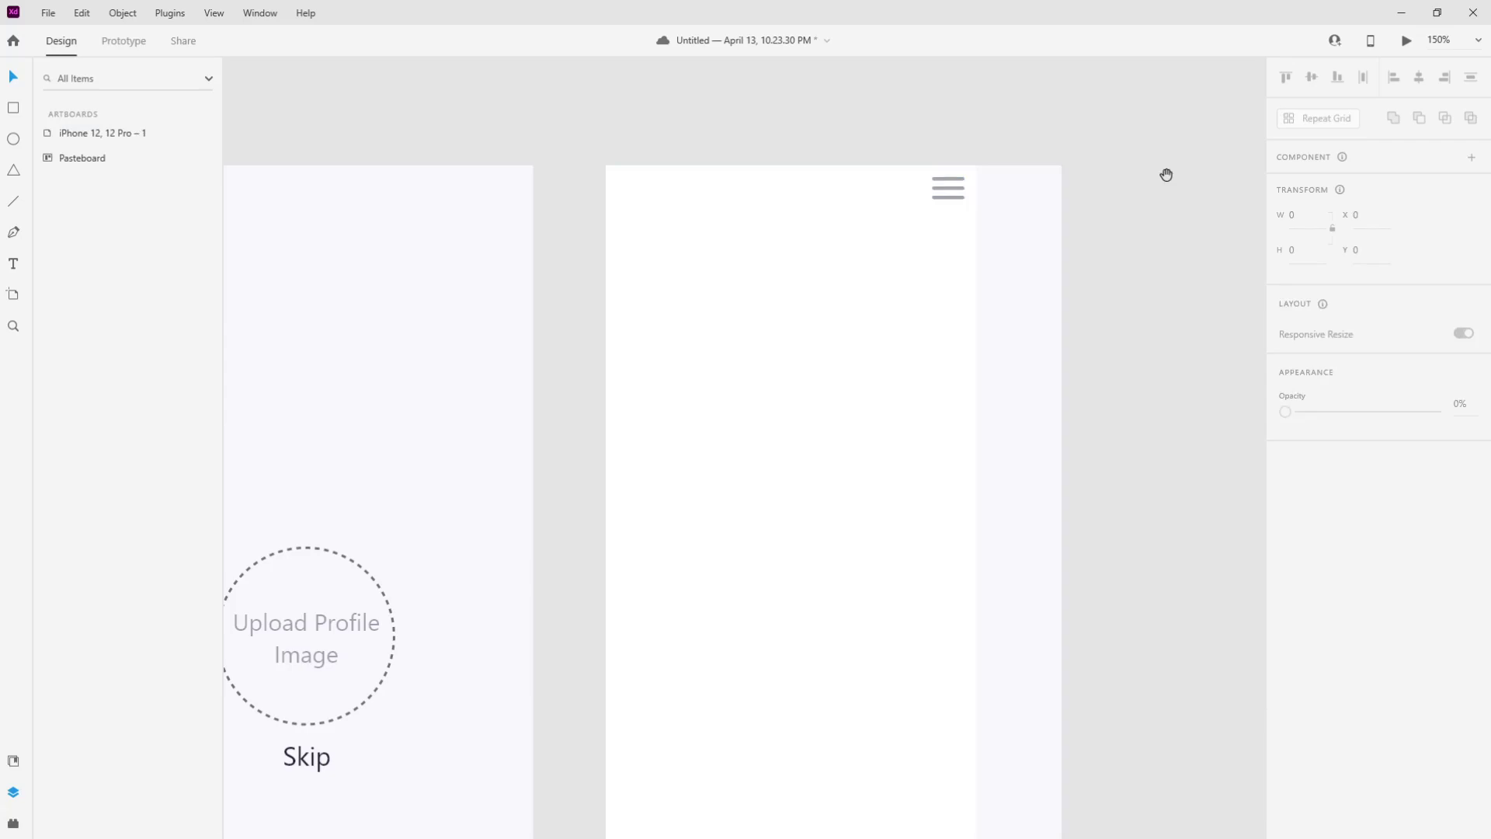
scroll(992, 240, left, 3)
scroll(992, 240, up, 2)
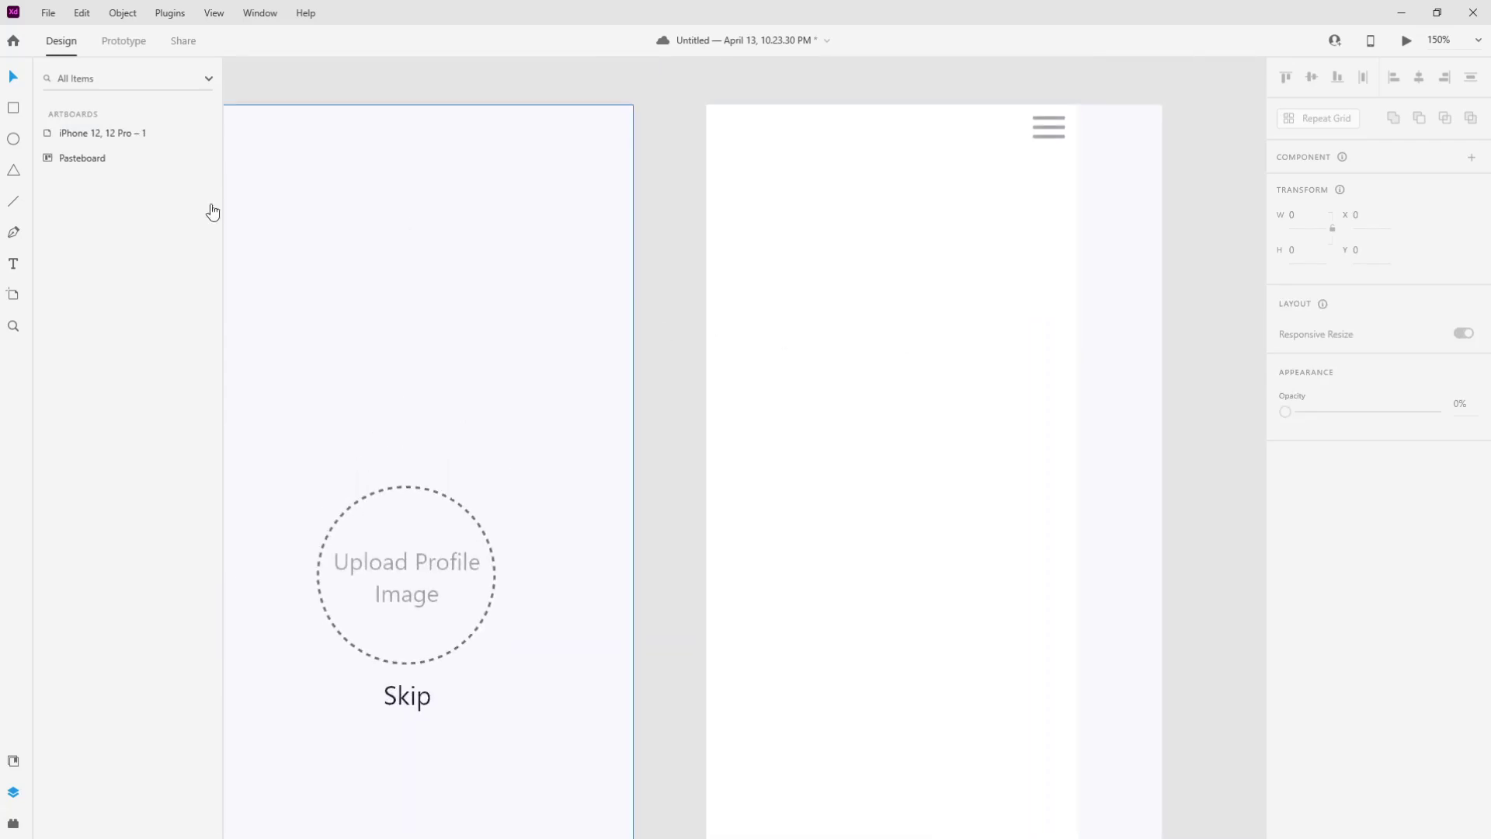
Draw a circle below the menu icon and fill it with the profile photo
click(13, 140)
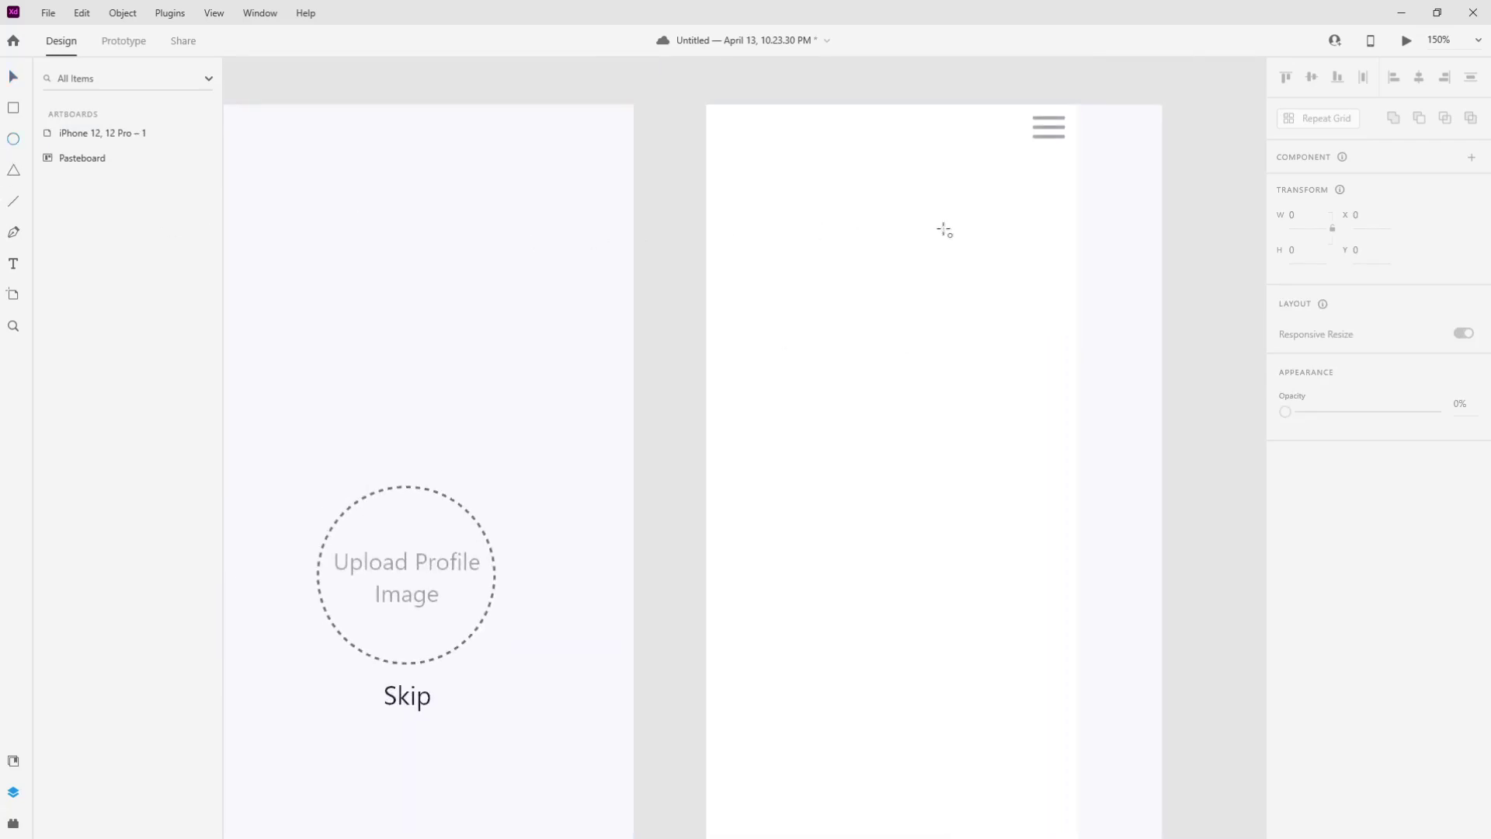
mouse_move(907, 210)
mouse_down()
mouse_move(969, 259)
mouse_move(1005, 346)
mouse_up()
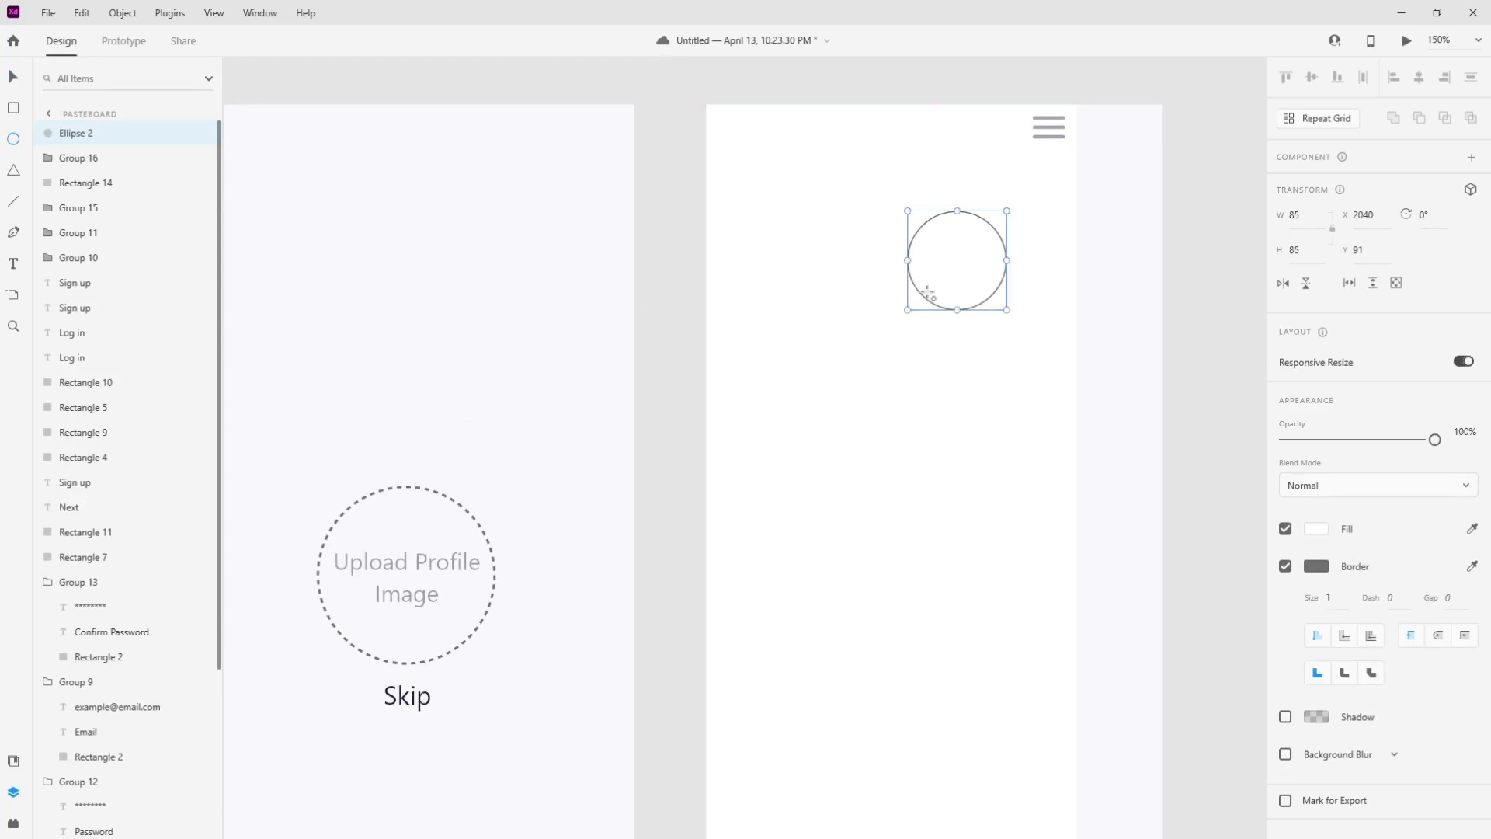
key(alt+Tab)
drag(571, 458, 961, 281)
click(971, 8)
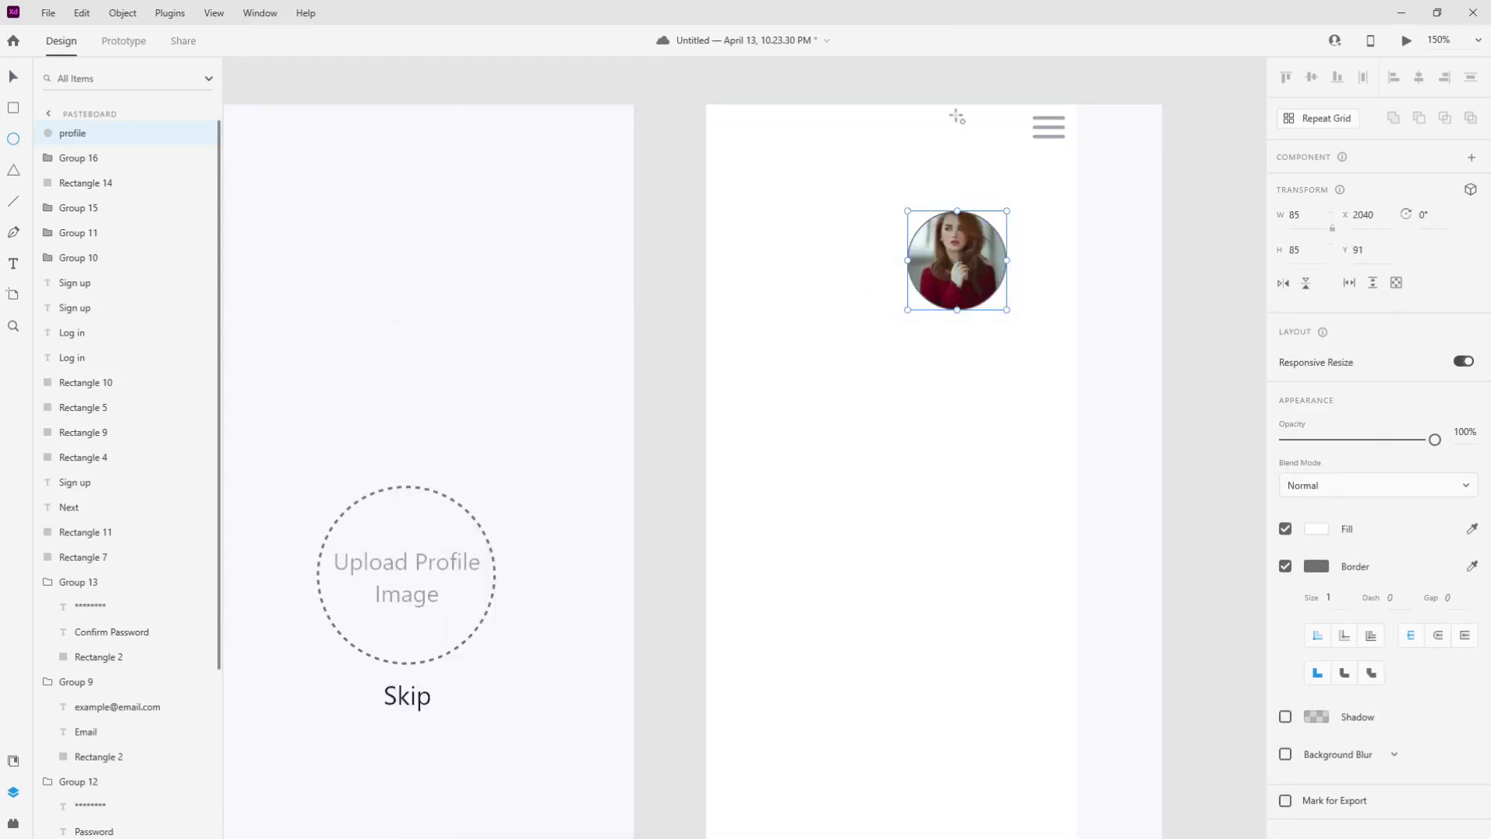
Lower the photo inside the circle, remove its border, shrink it to 42×42, and shift it left
double_click(981, 286)
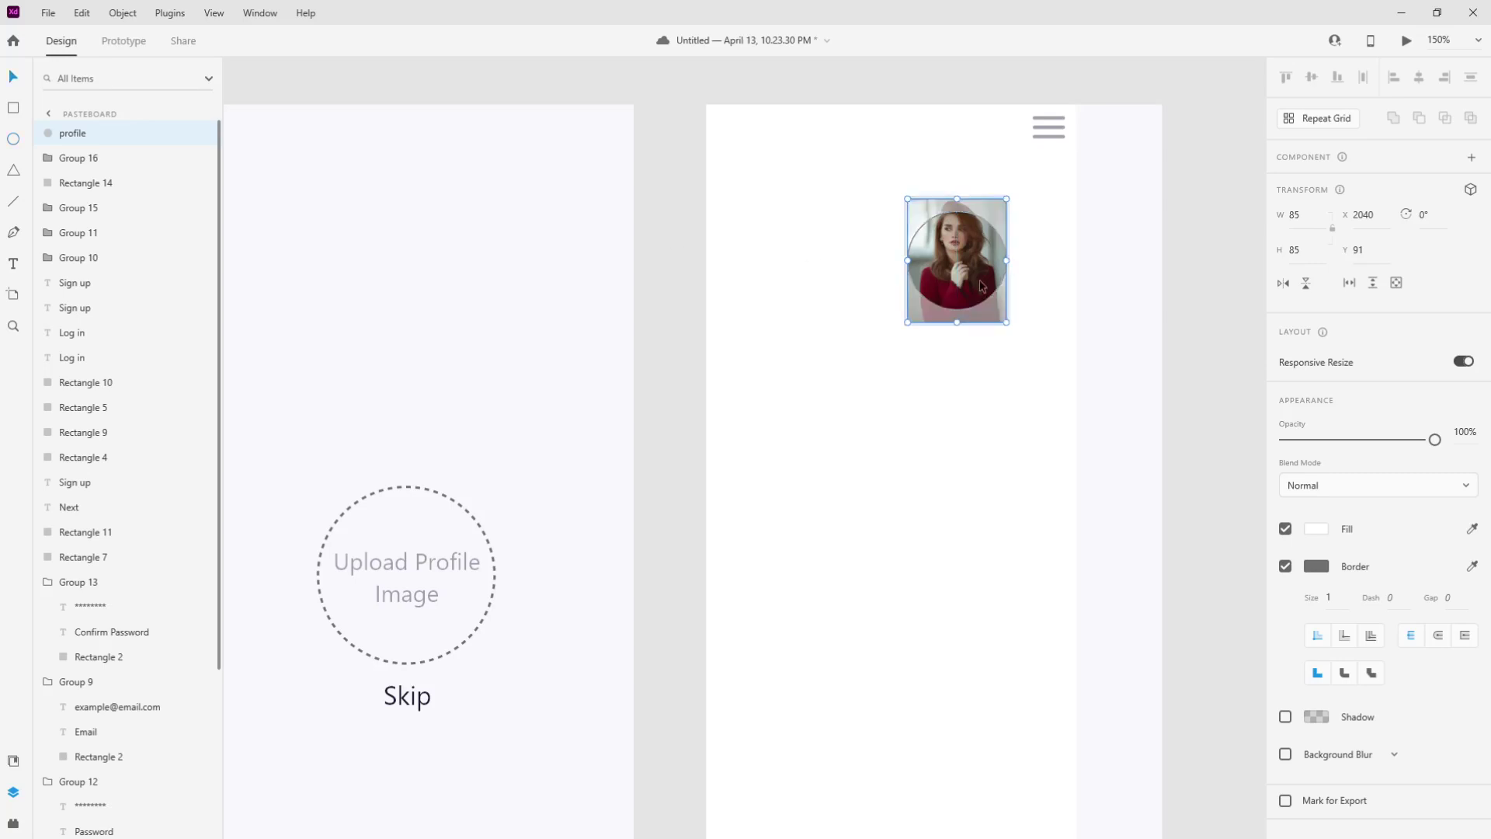
key(Down)
key(Down)
key(Down)
key(Down)
key(Down)
key(Down)
key(Down)
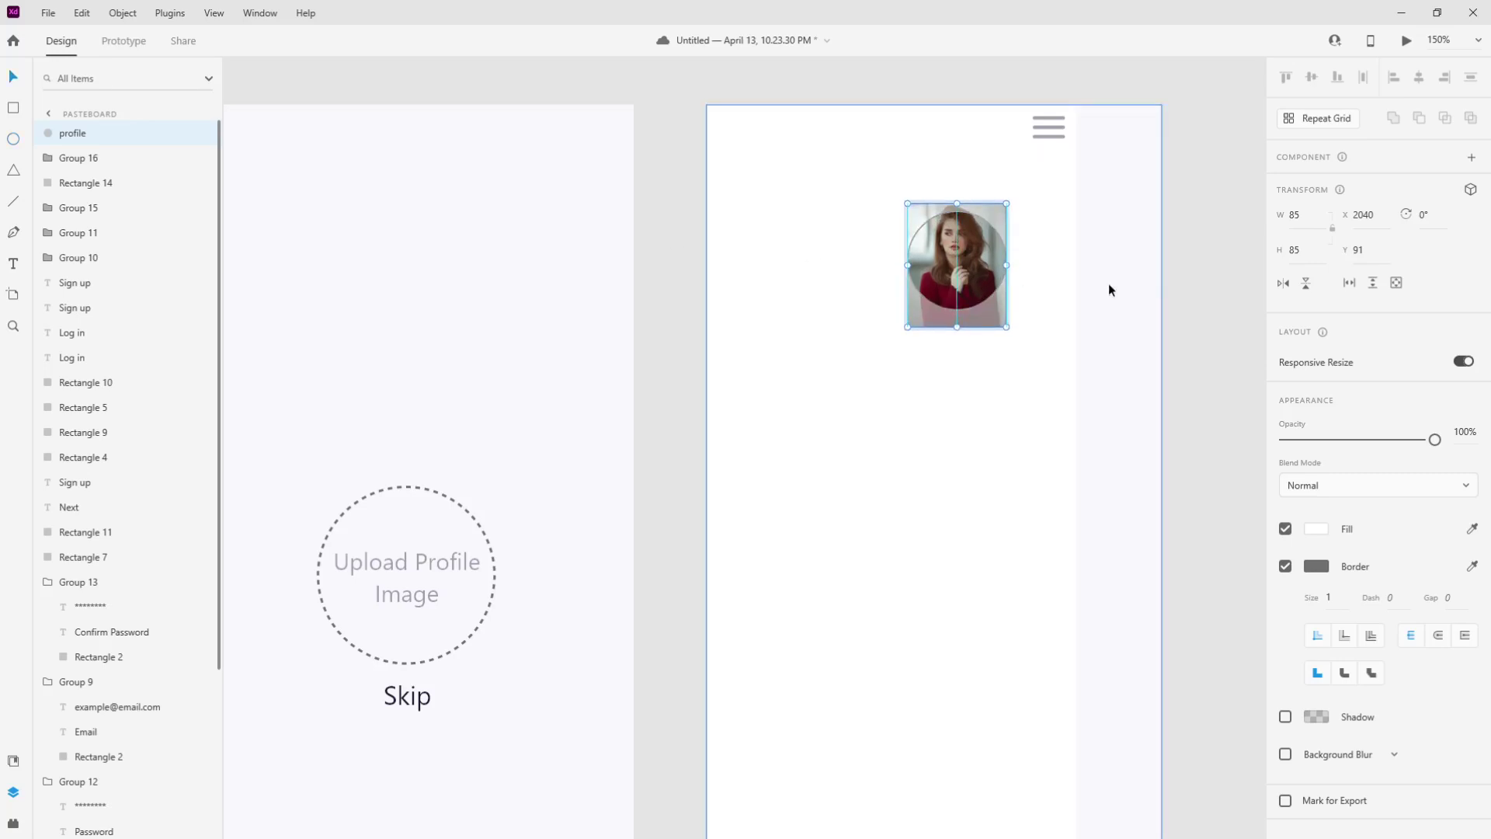
key(Down)
key(Down)
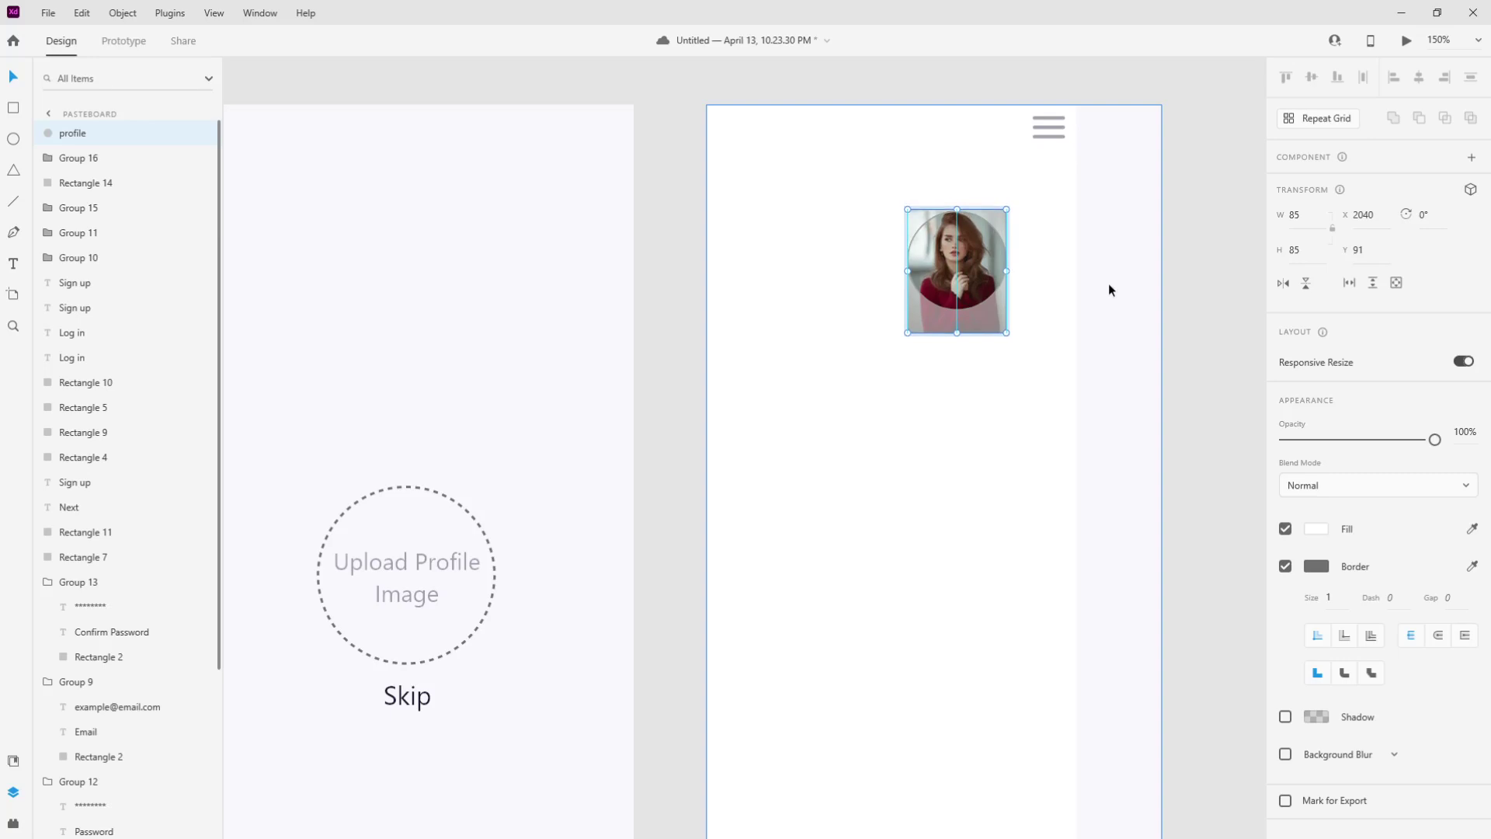
click(1018, 272)
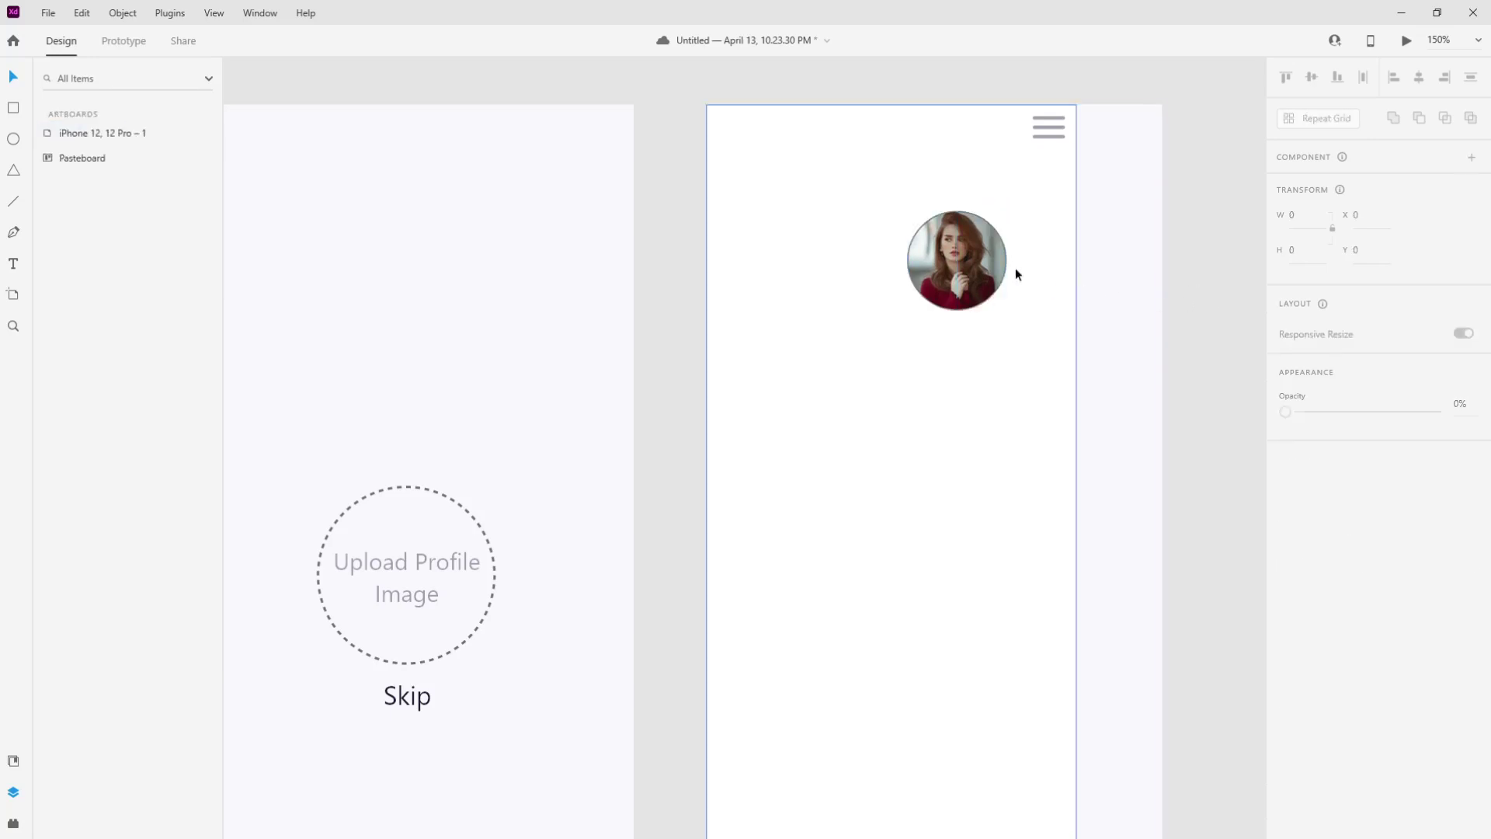
click(993, 272)
click(1286, 567)
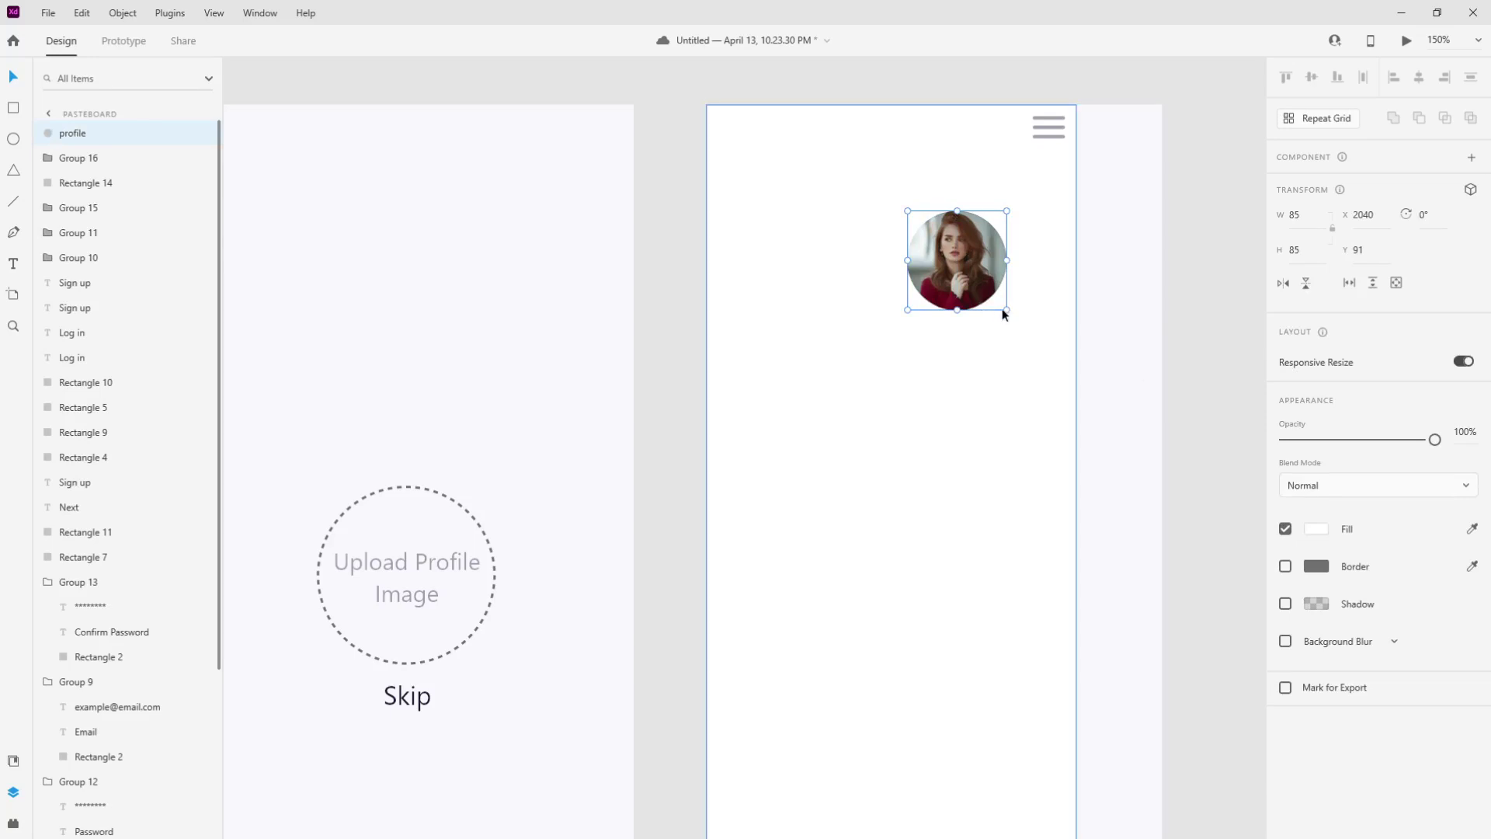
drag(1005, 309, 1066, 215)
key(shift+Left)
key(shift+Left)
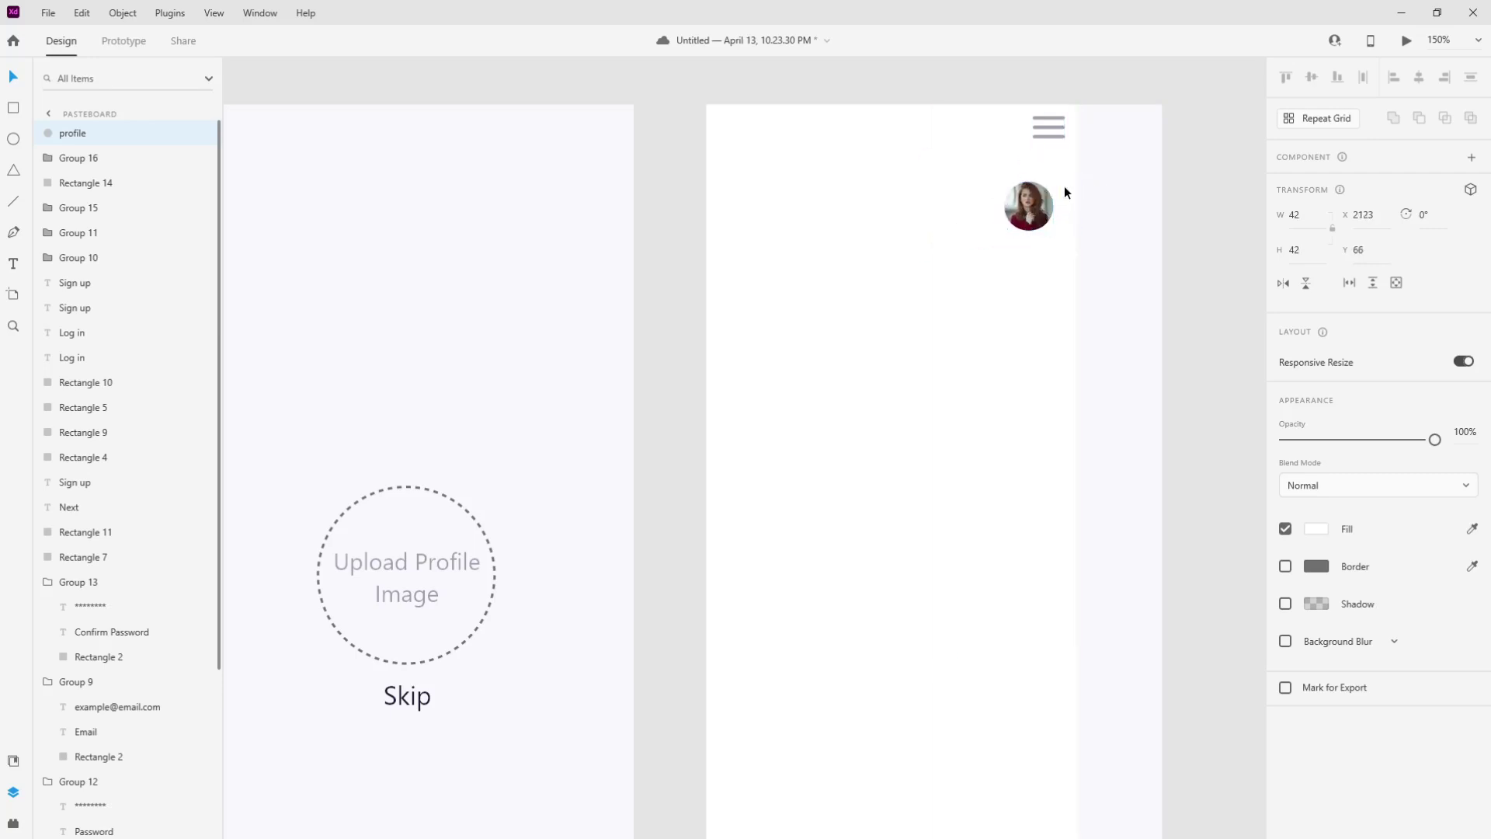
click(692, 263)
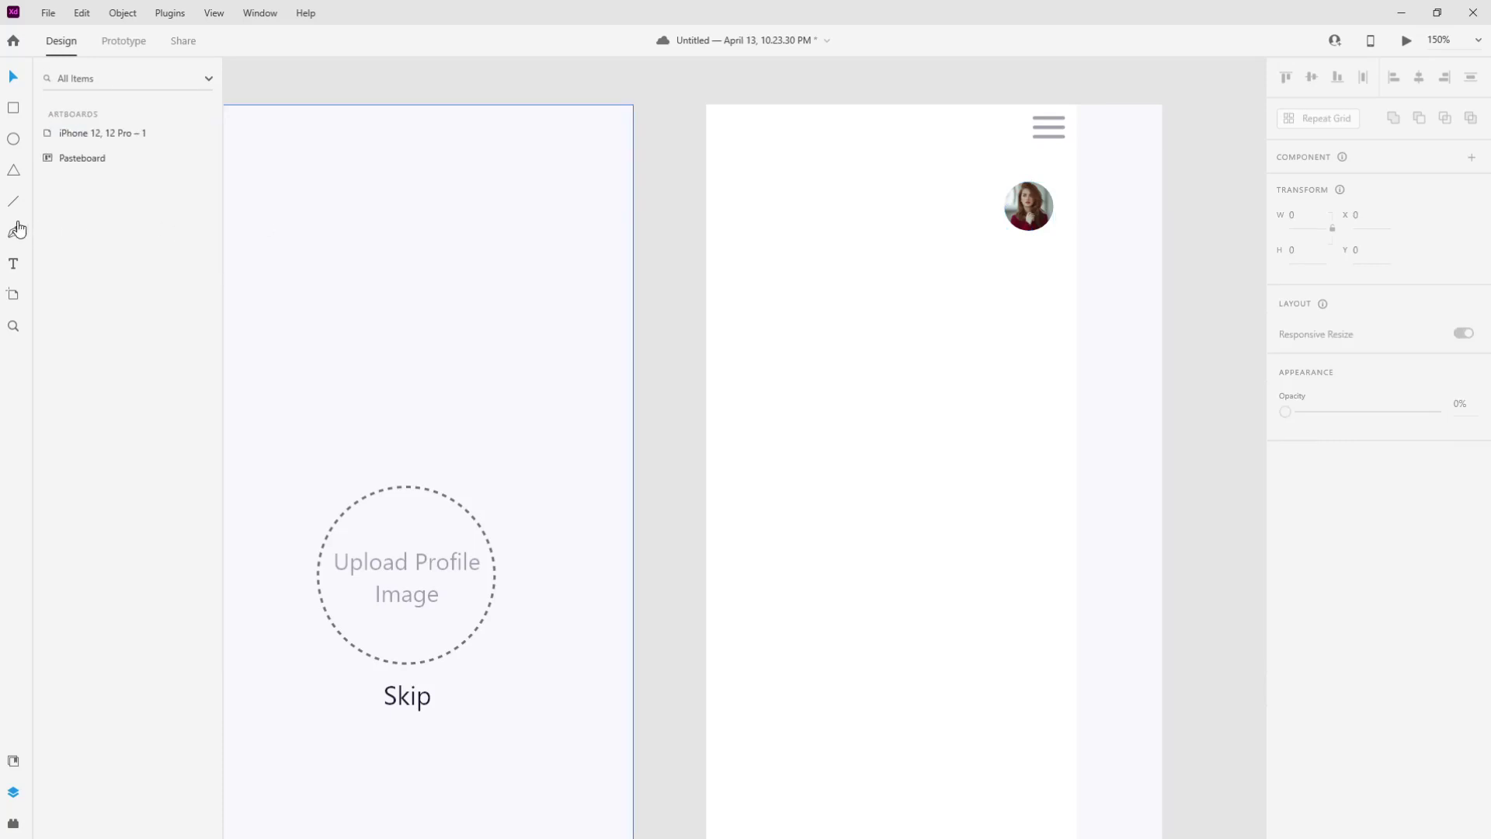
Add a text box below the photo containing a placeholder person's name
click(13, 268)
click(811, 297)
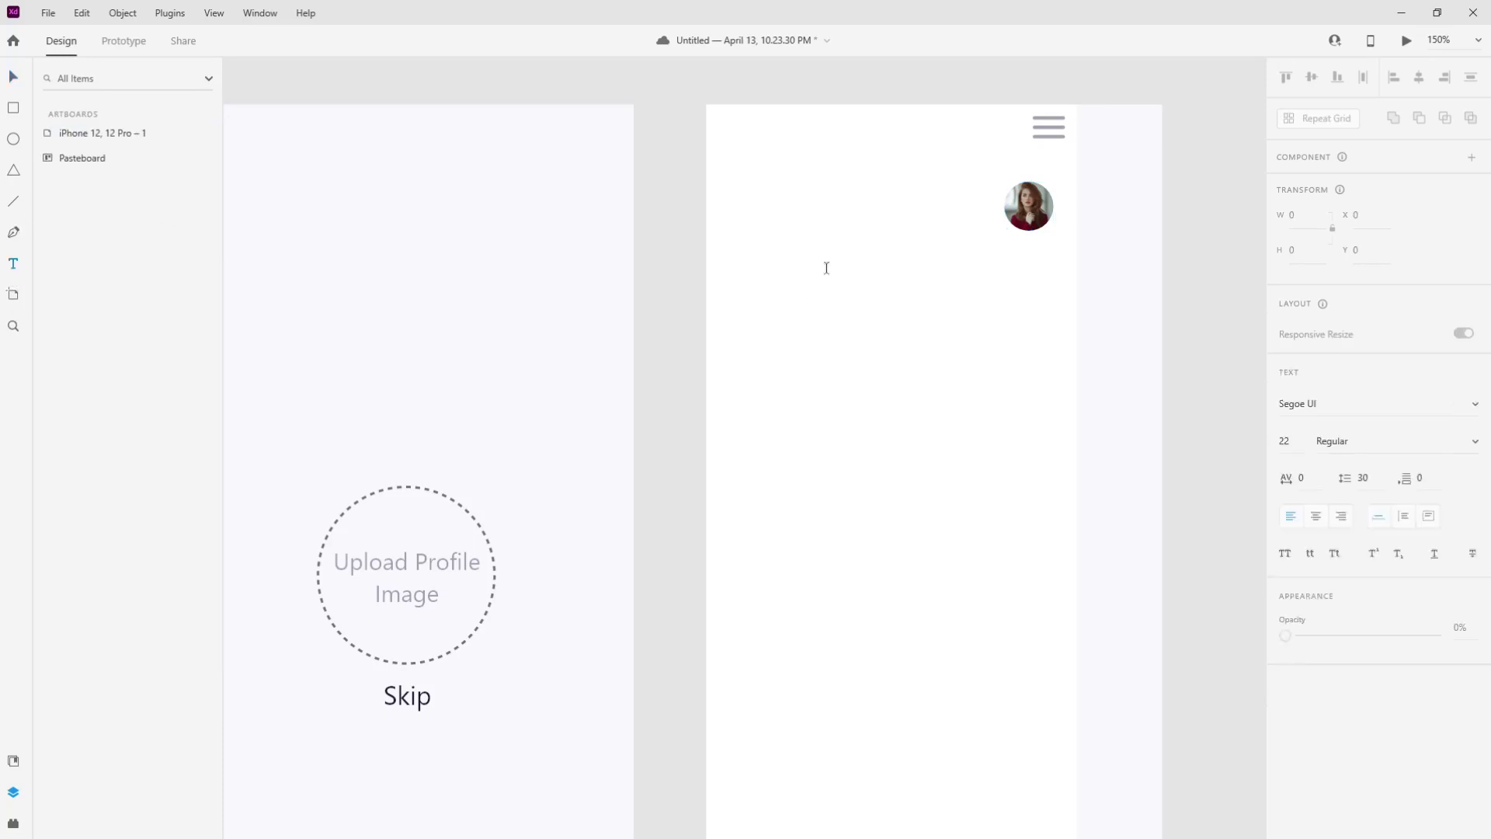
text(J)
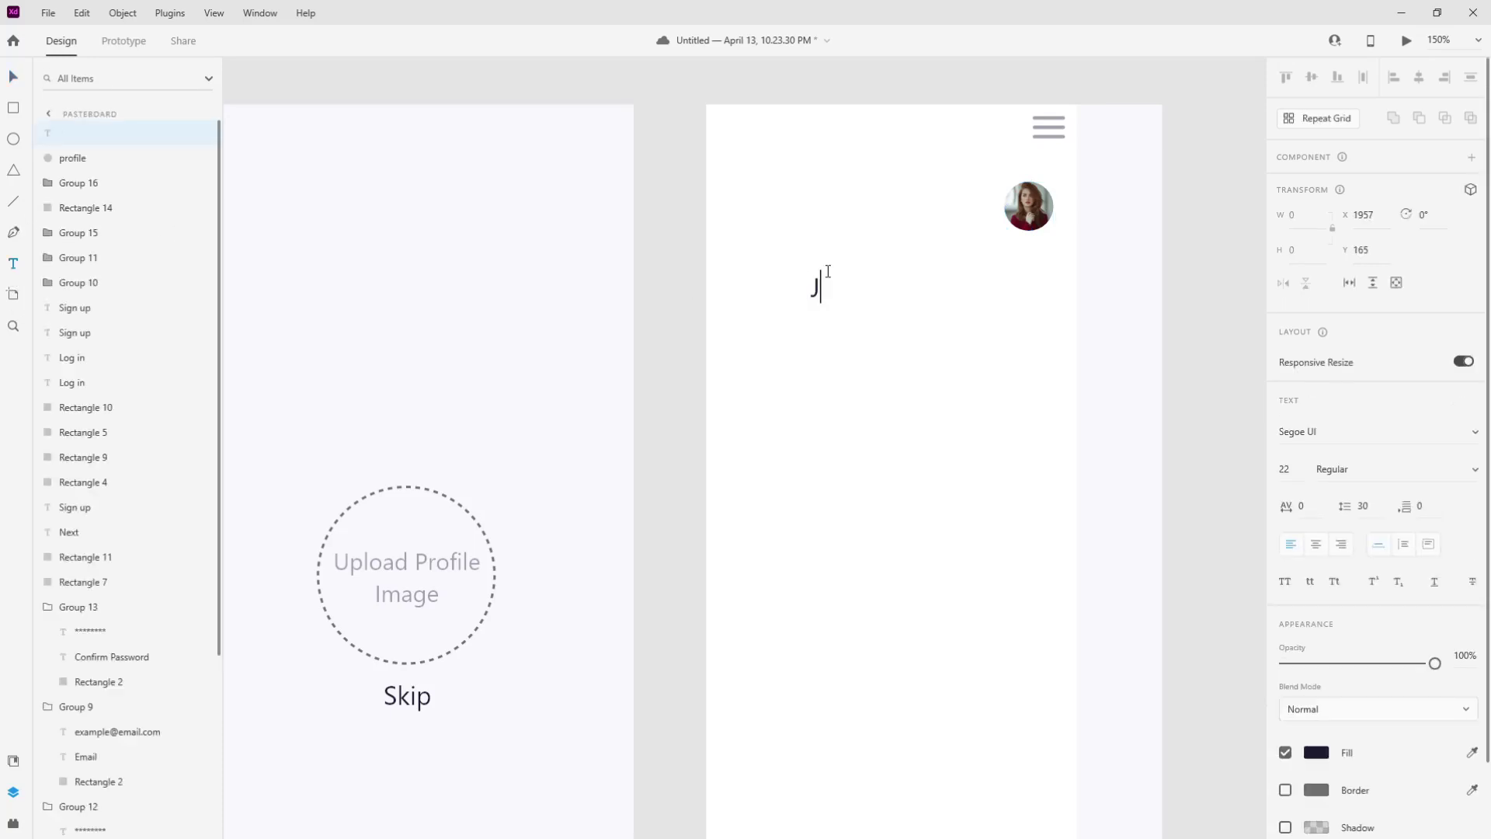
key(BackSpace)
text(Ri)
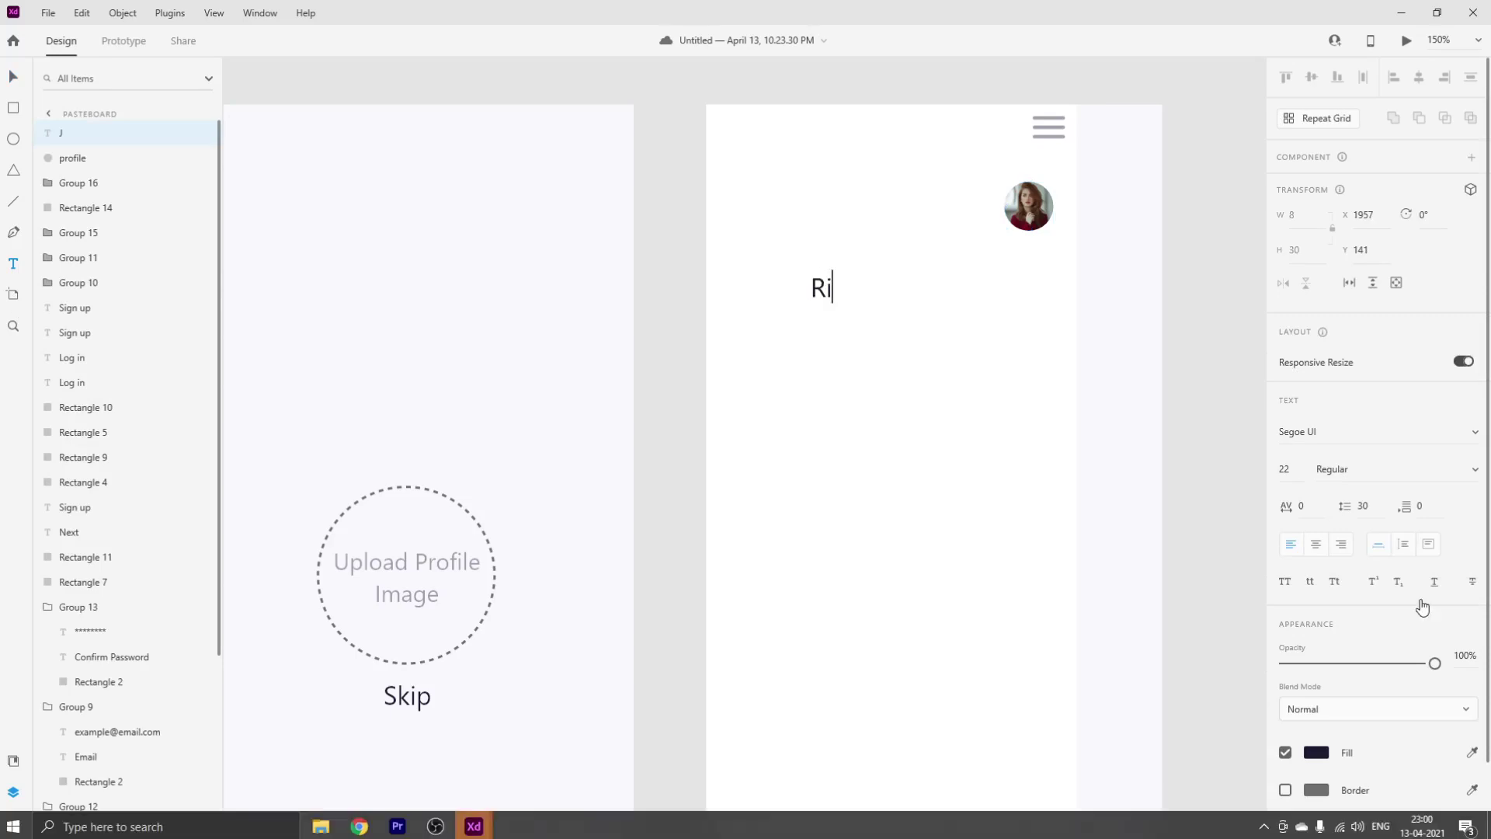
text(ta Dome)
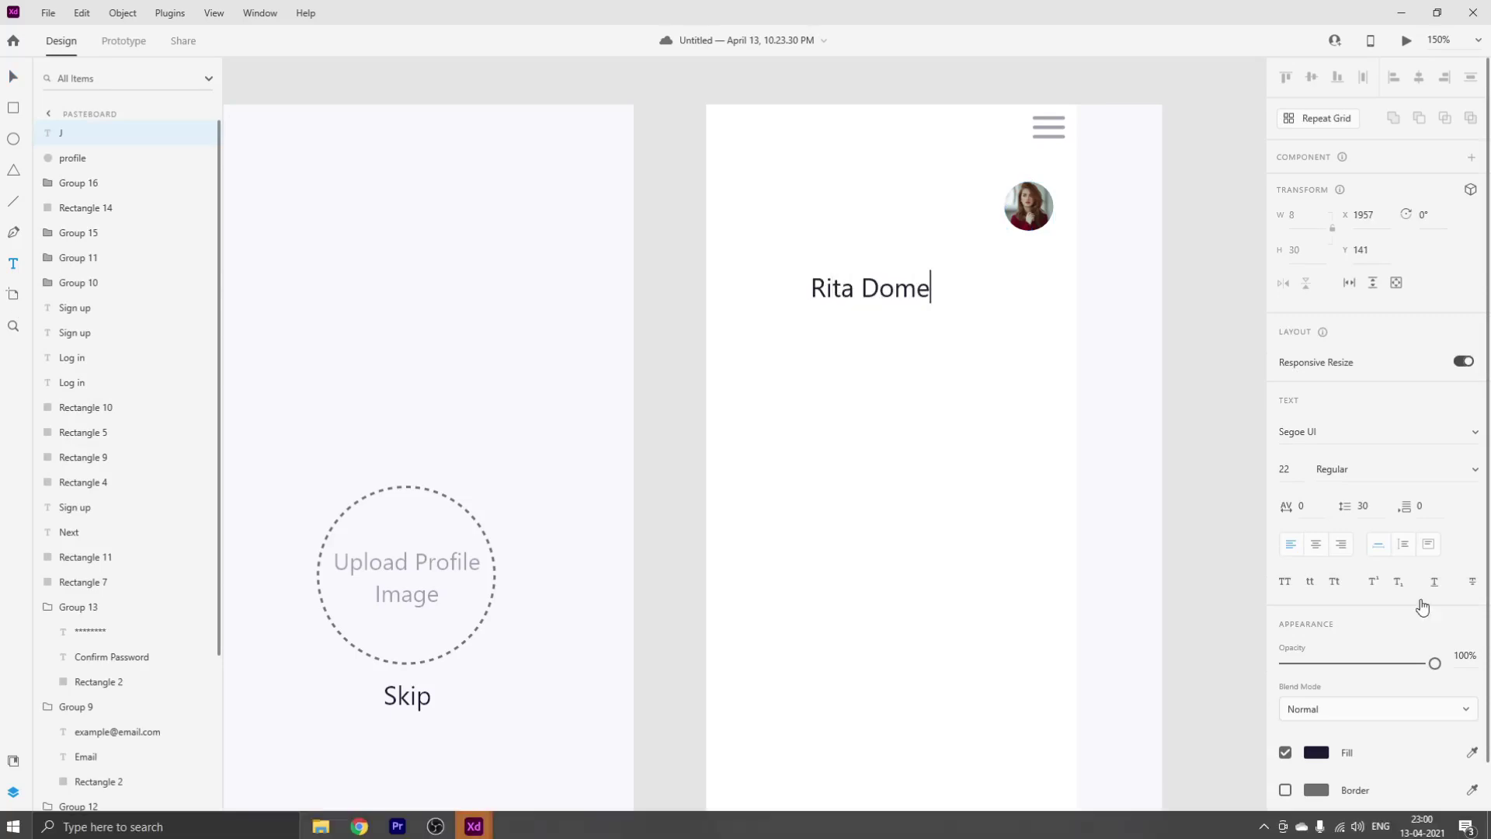
key(BackSpace)
key(BackSpace)
text(e)
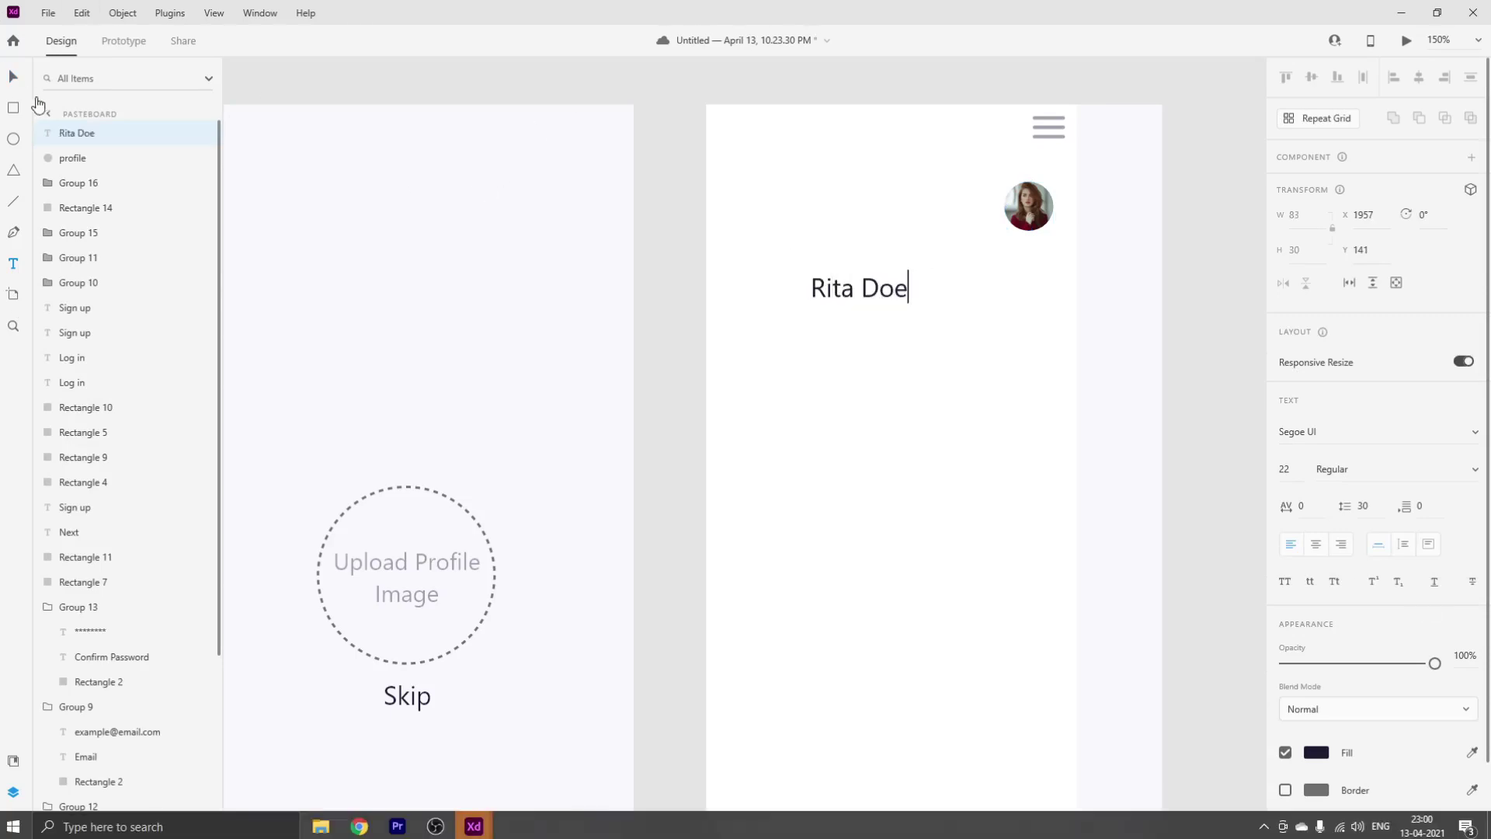
key(Escape)
Make the name Bold size 16 and place it at the top-left, level with the photo
click(1474, 471)
click(1353, 534)
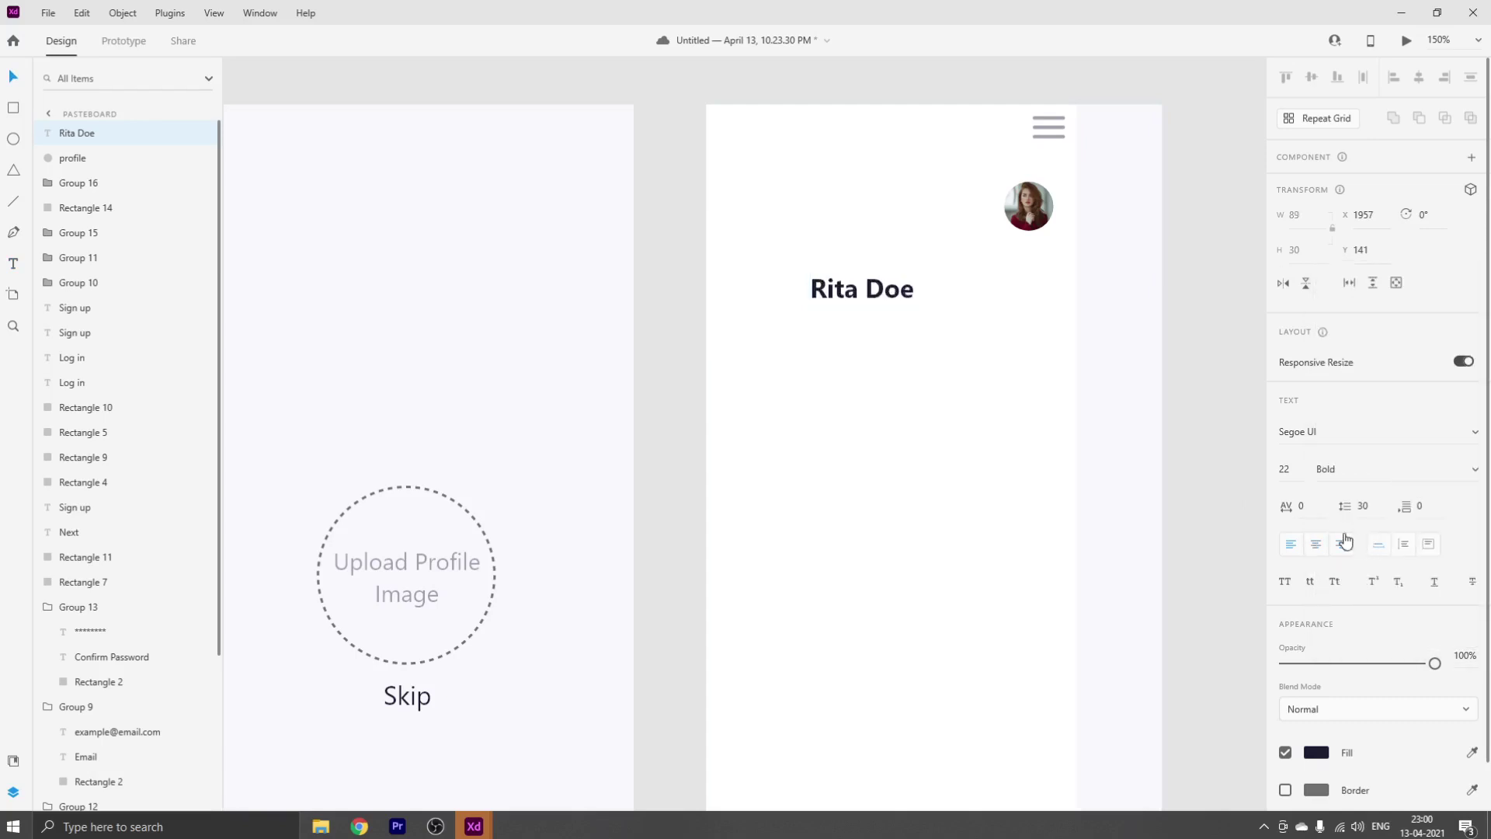
click(1298, 469)
text(16)
key(Return)
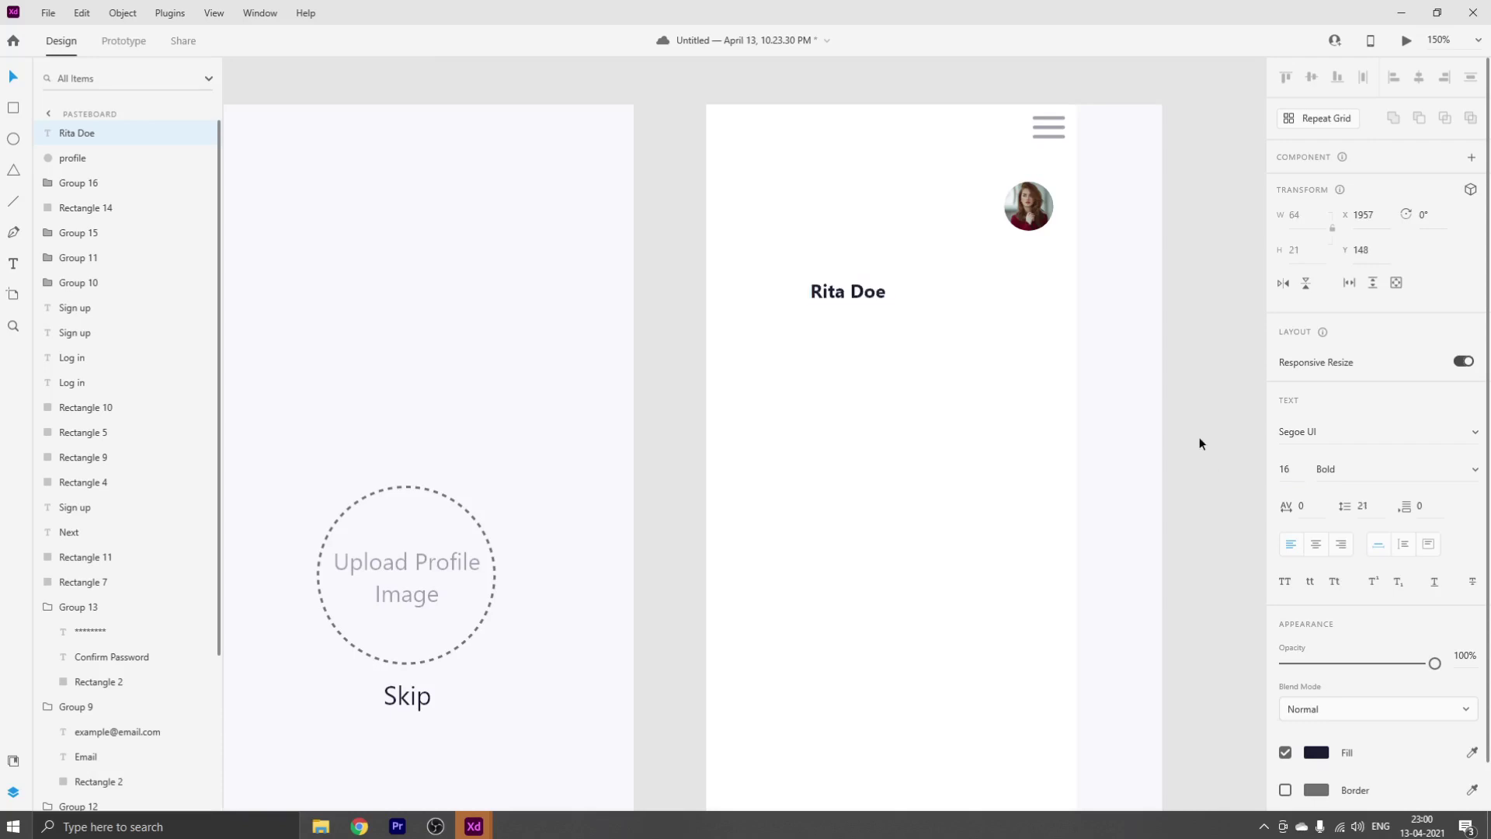
drag(869, 293, 765, 191)
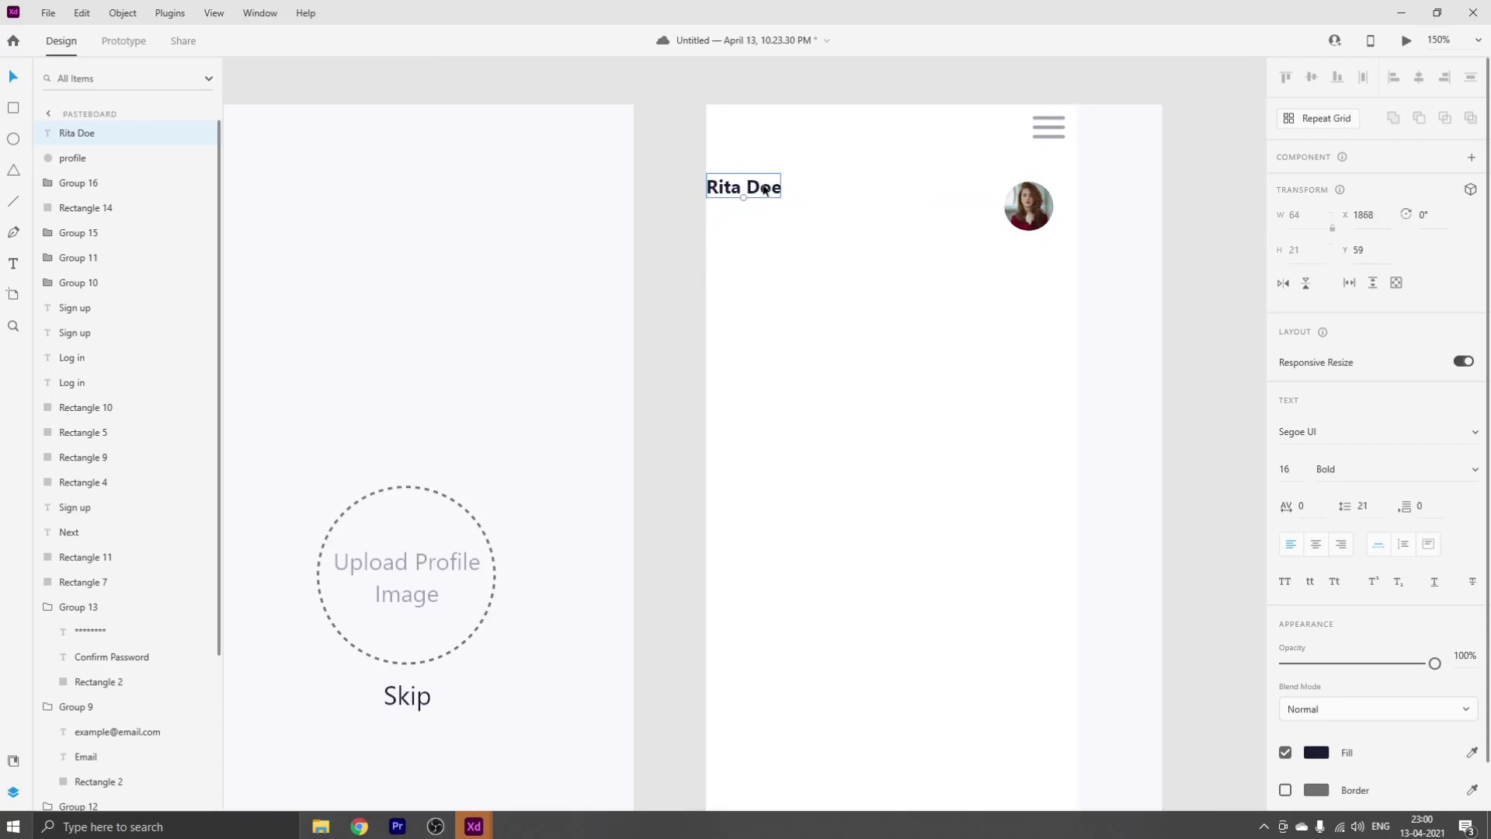
key(shift+Right)
key(shift+Right)
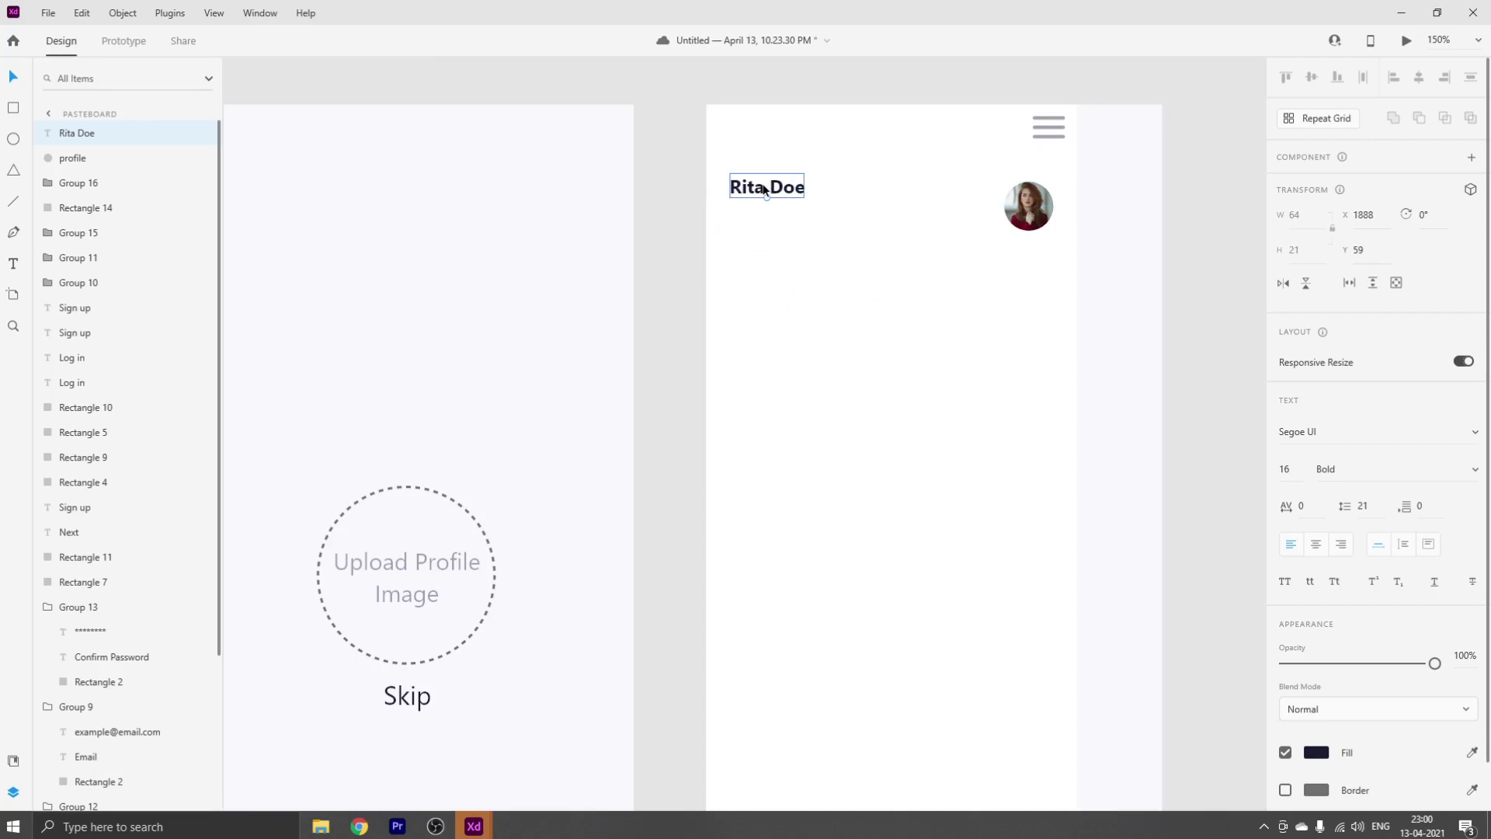
drag(765, 189, 774, 221)
Duplicate the name below itself and retype the copy as a placeholder e-mail address
double_click(774, 220)
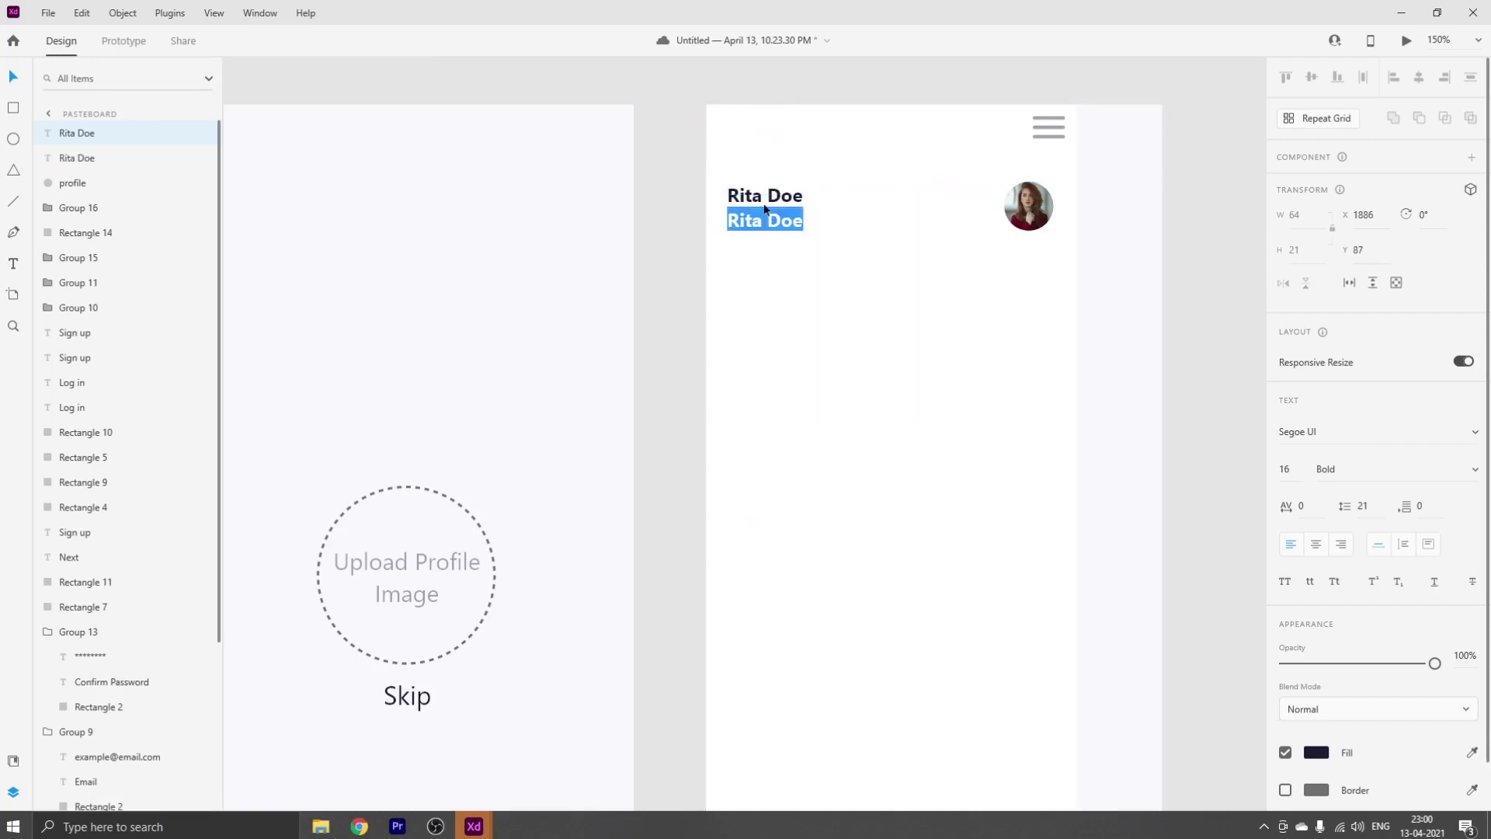
text(e)
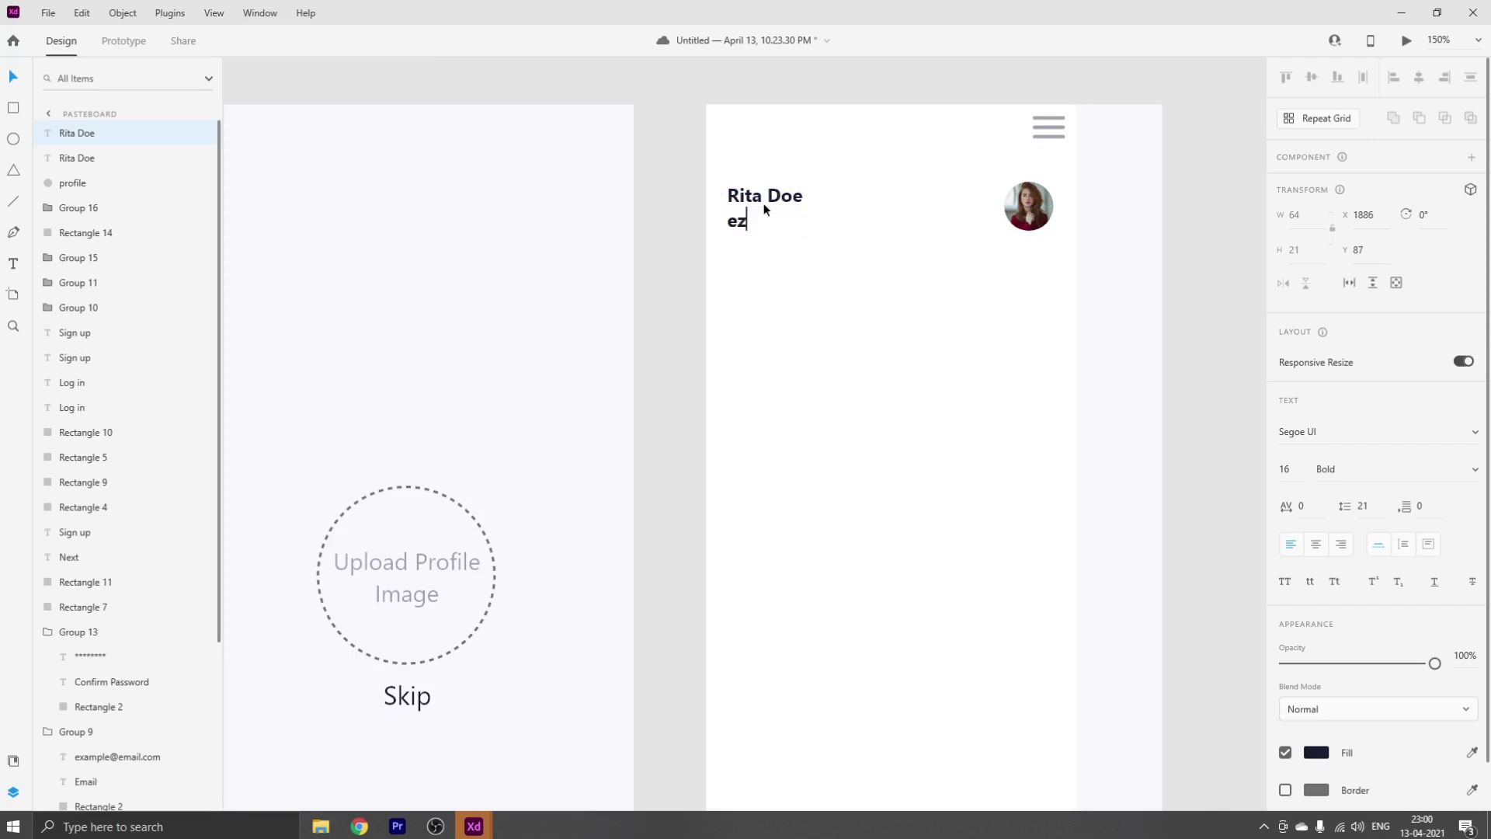
text(xample@emao)
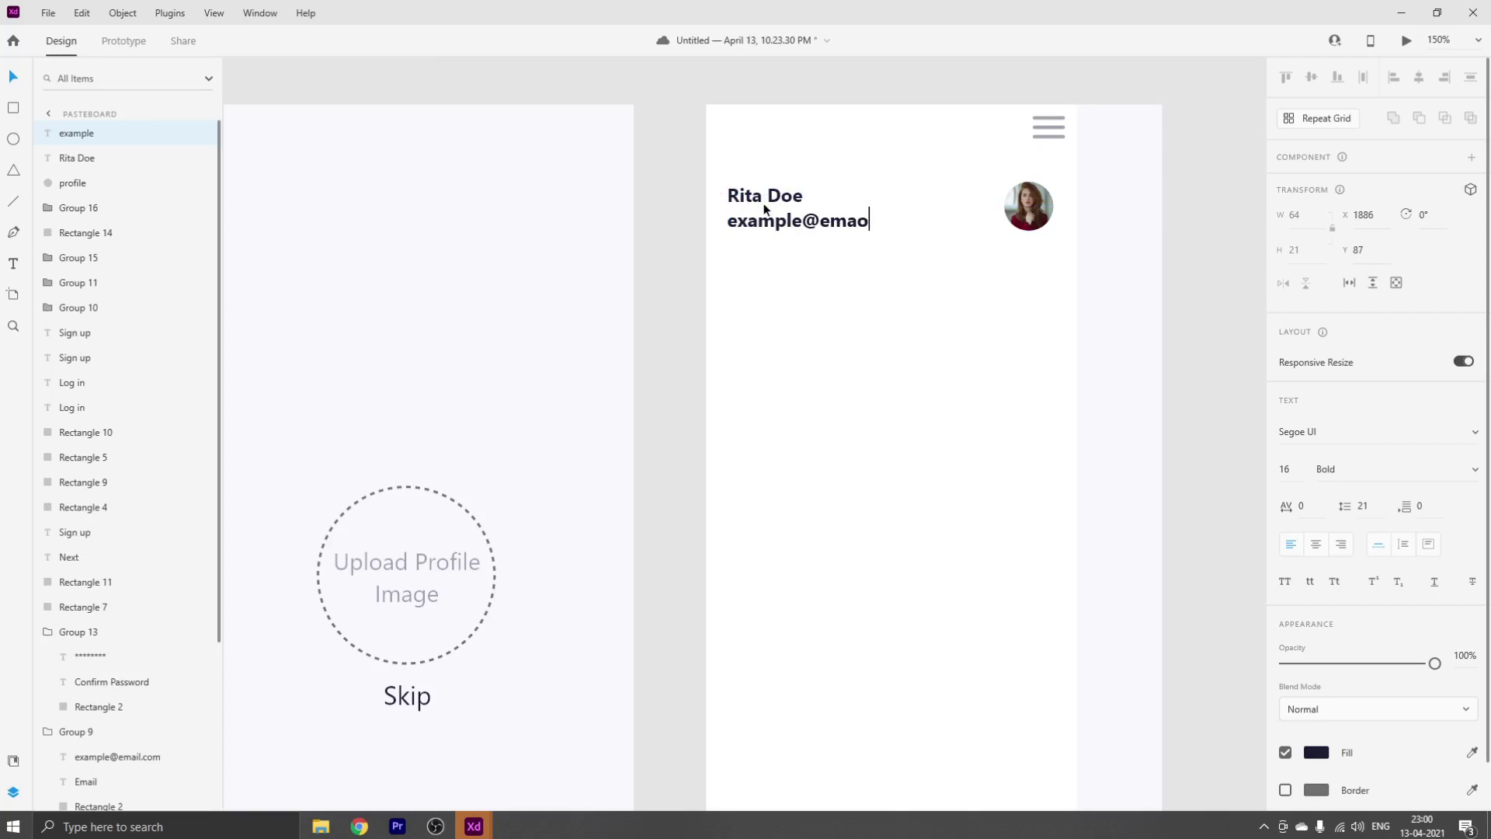
key(BackSpace)
text(il.com)
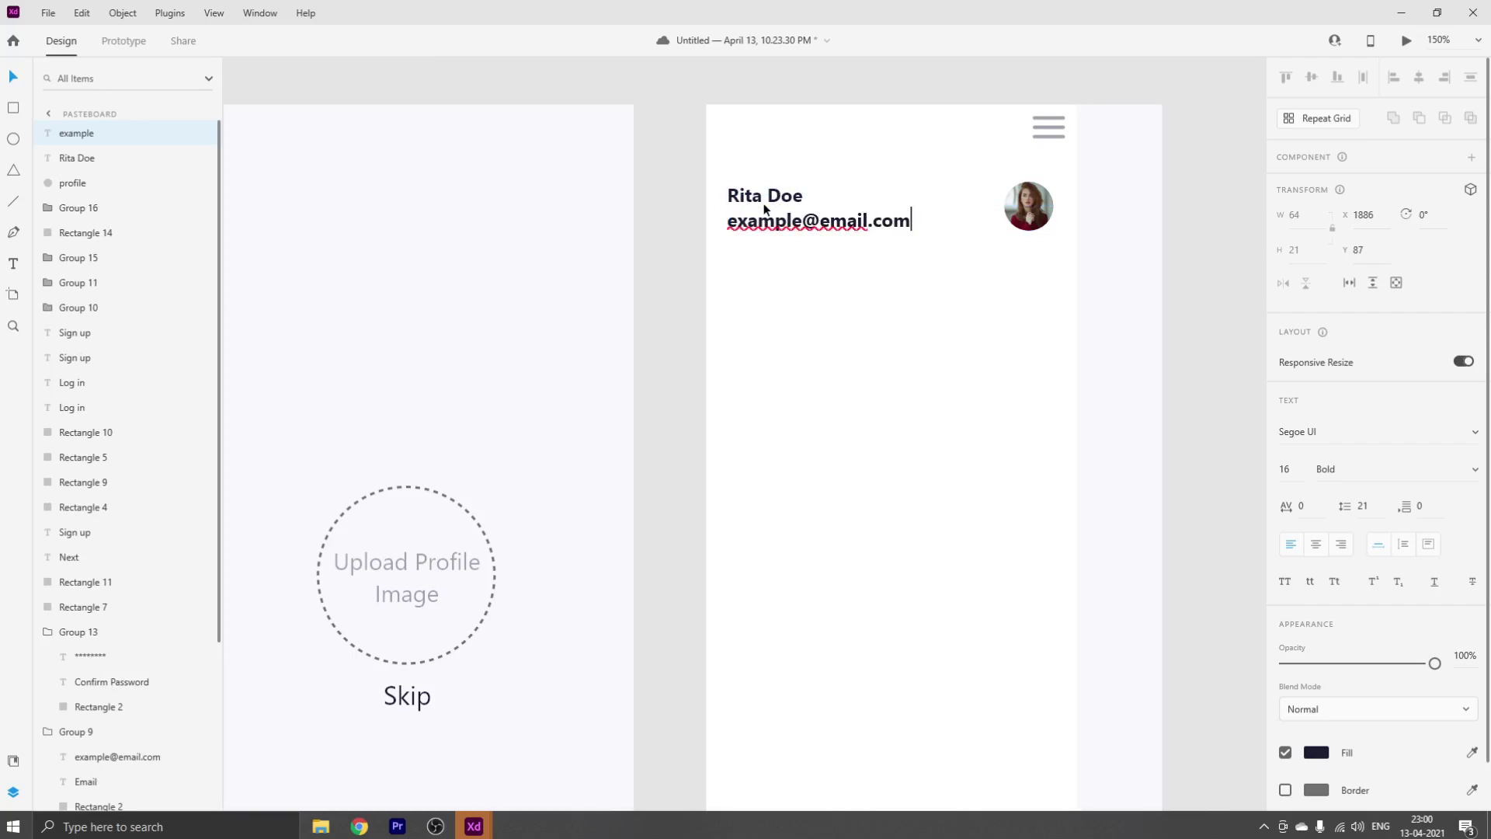
key(Escape)
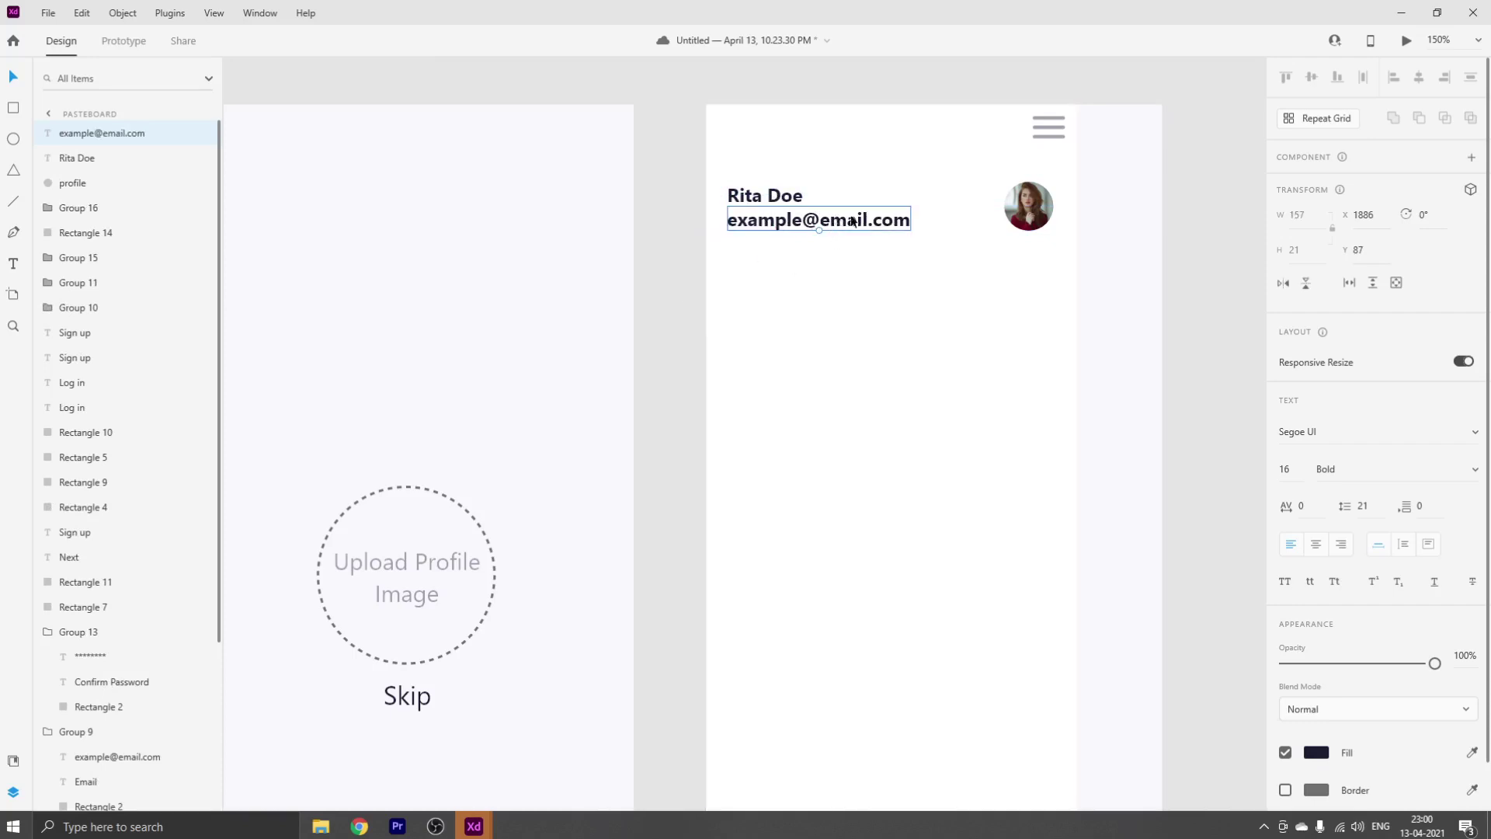
Set the e-mail line to Regular size 12, tuck it under the name, and select both texts
click(1472, 483)
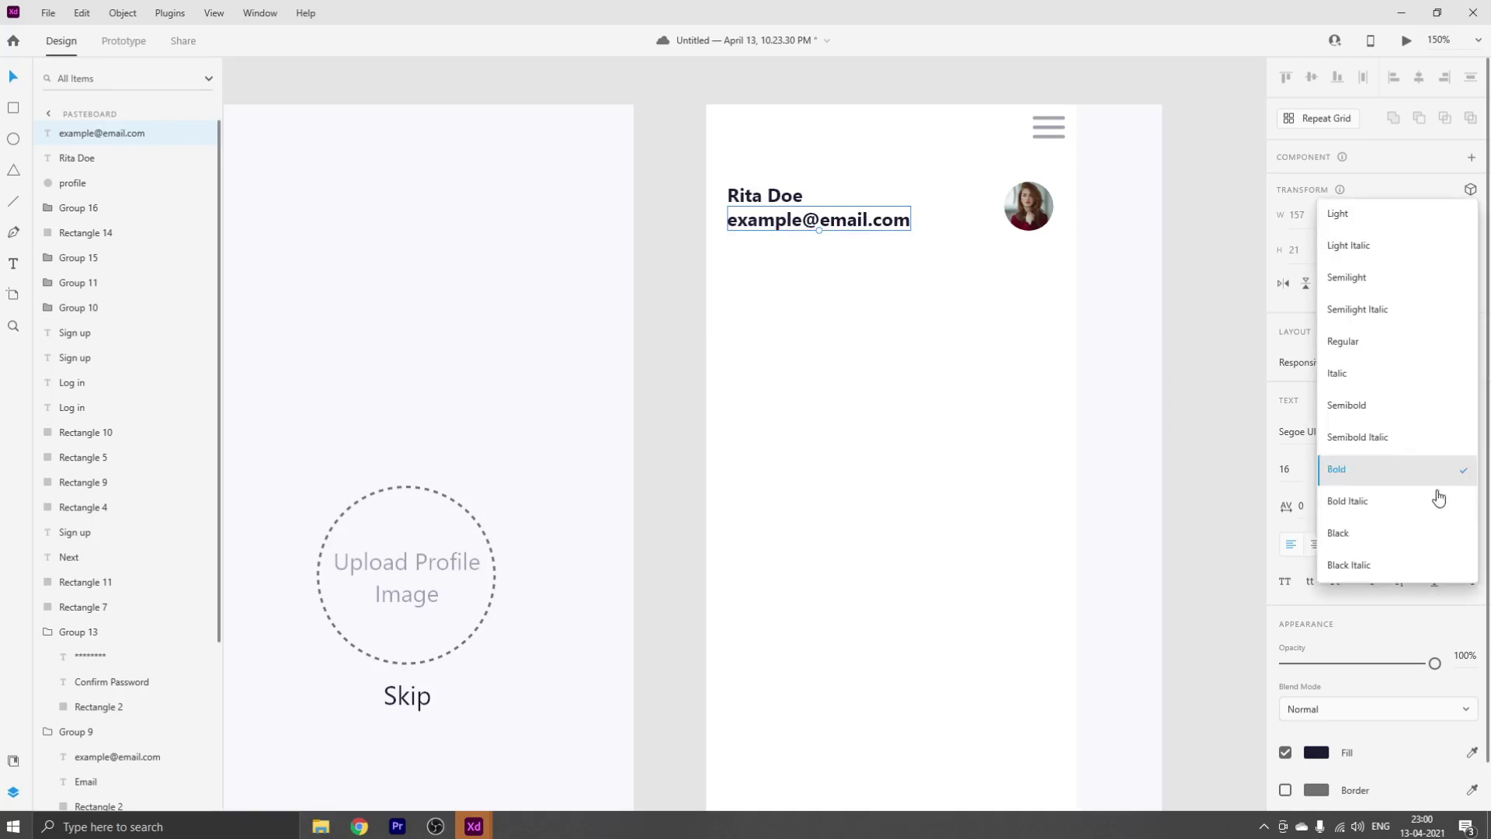
click(1373, 340)
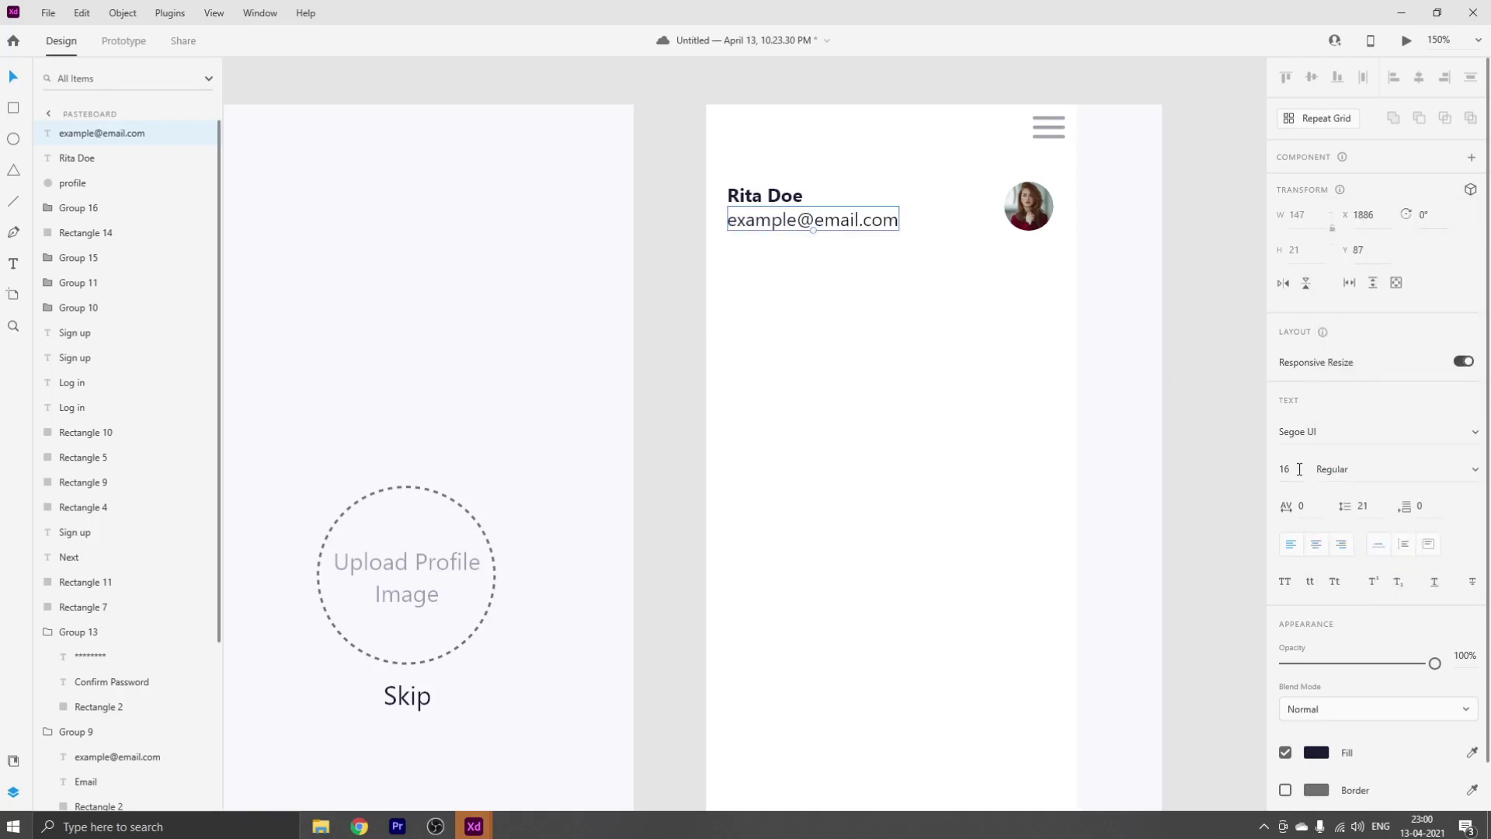
text(12)
key(Return)
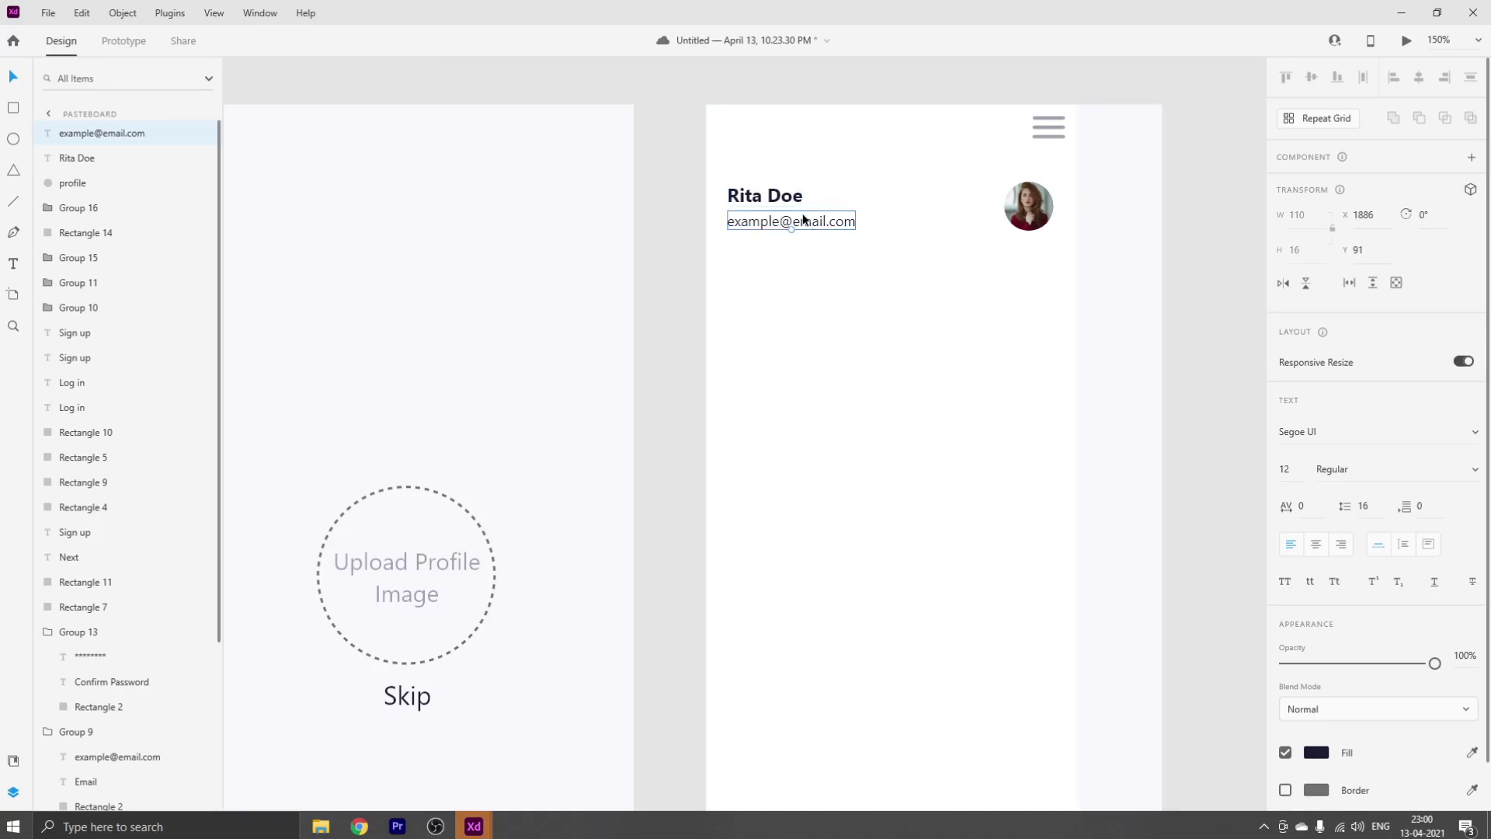
drag(805, 221, 804, 216)
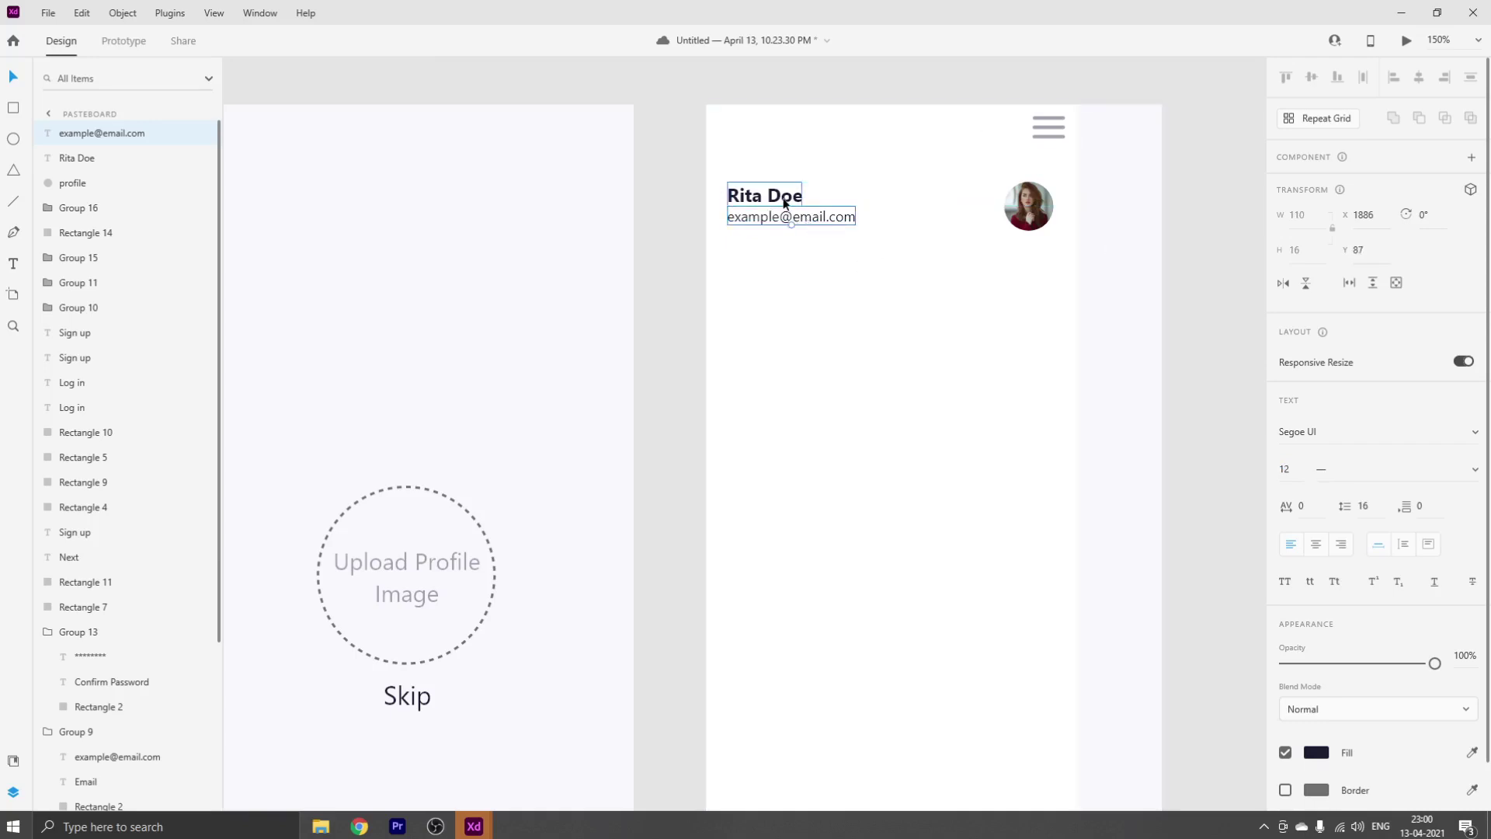
shift+click(785, 203)
Group the name and e-mail lines and middle-align the group with the profile photo
key(ctrl+g)
shift+click(1029, 206)
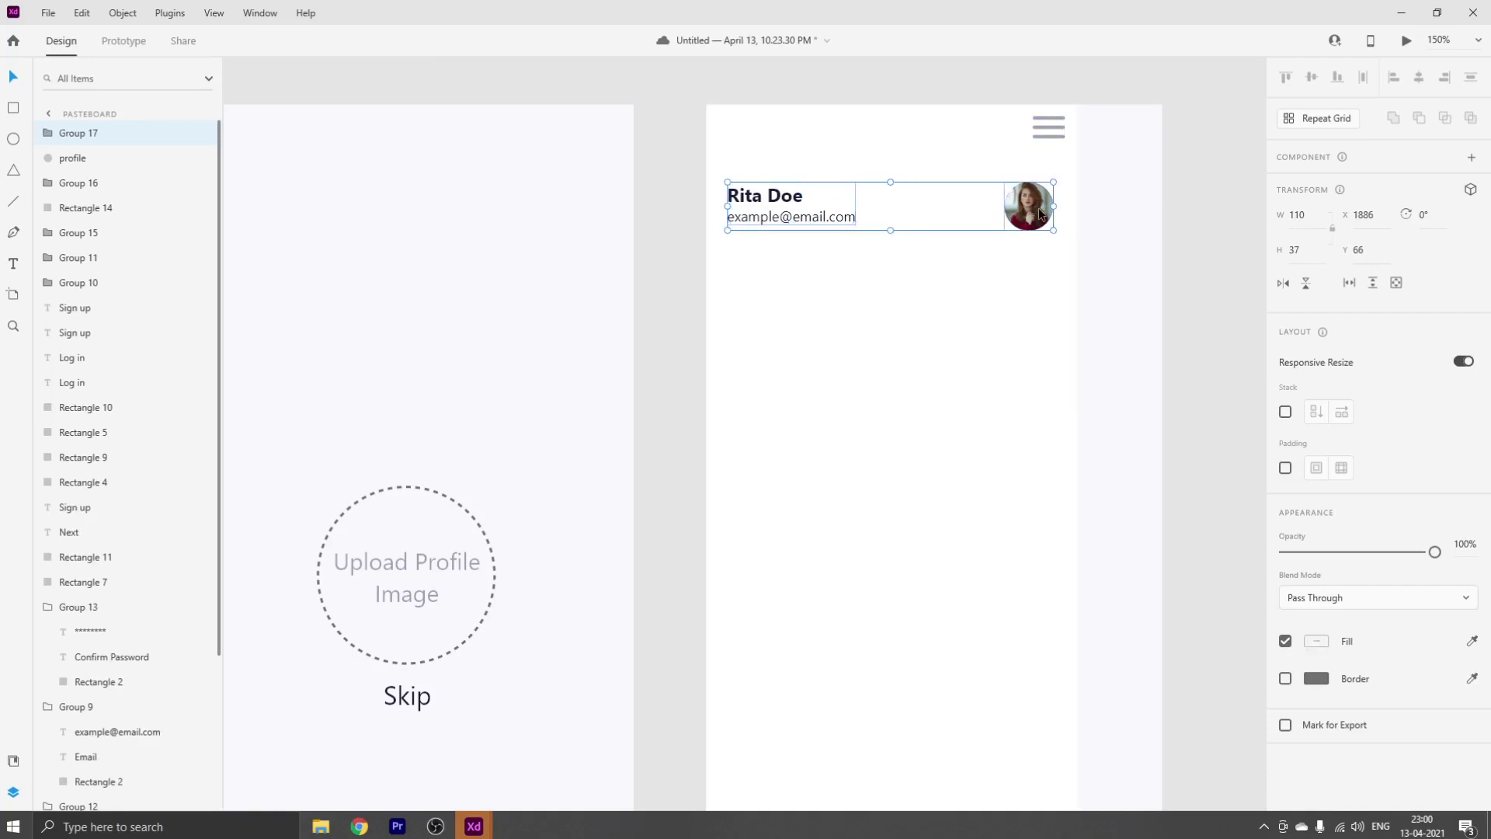
click(1338, 77)
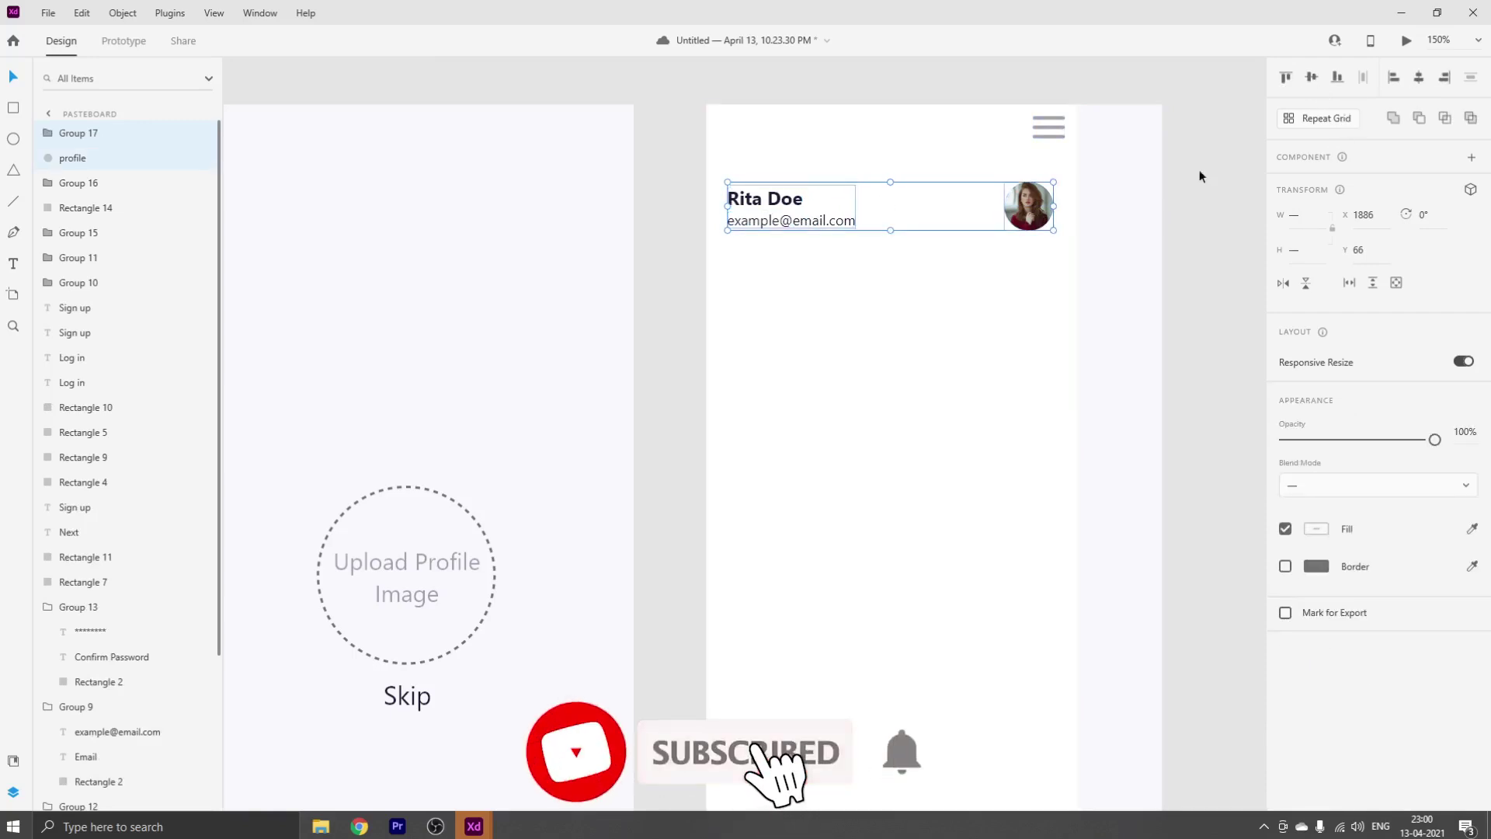
click(1194, 215)
key(ctrl+1)
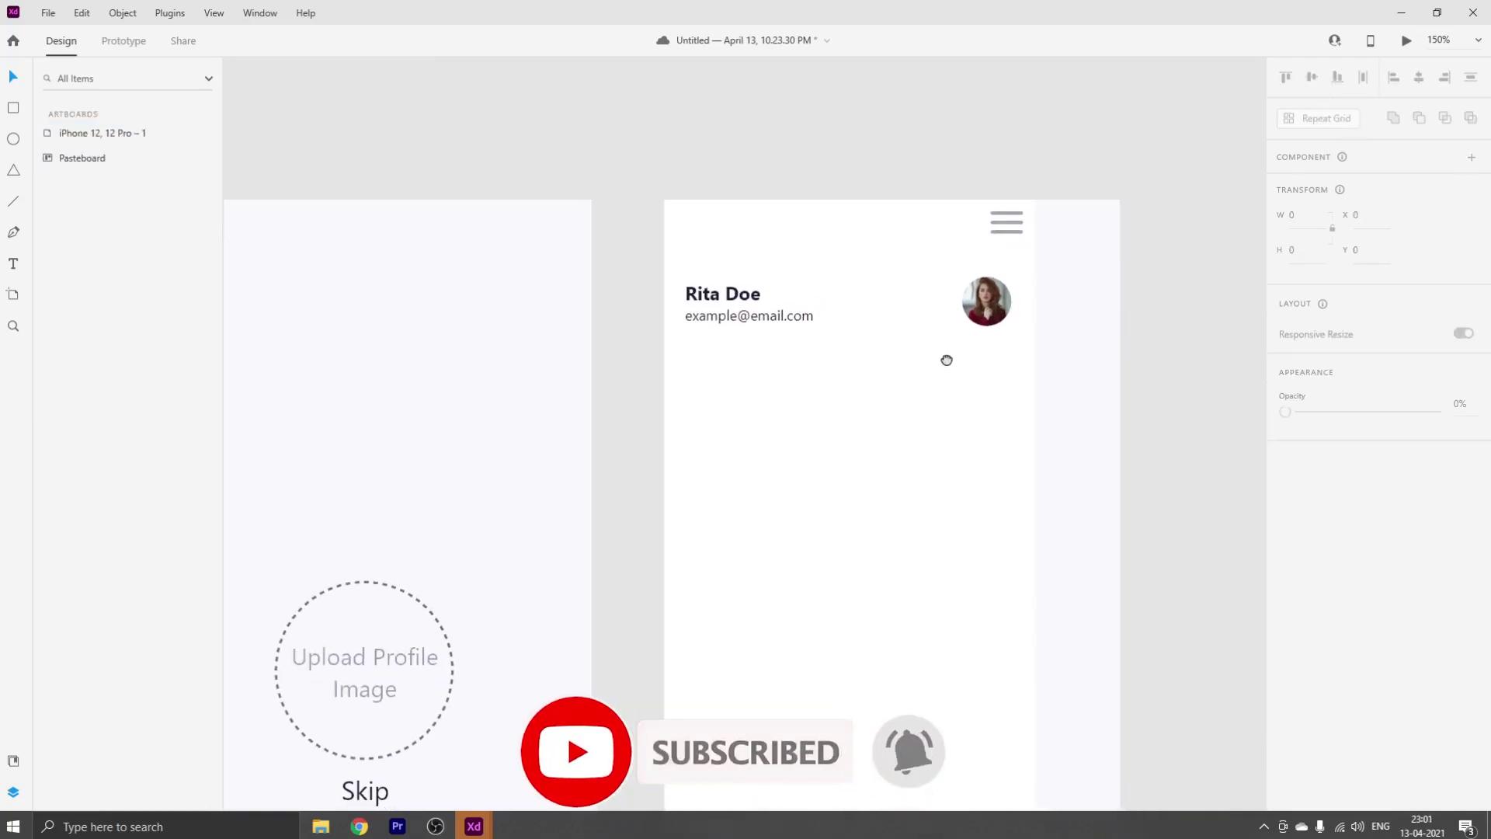
key(ctrl+minus)
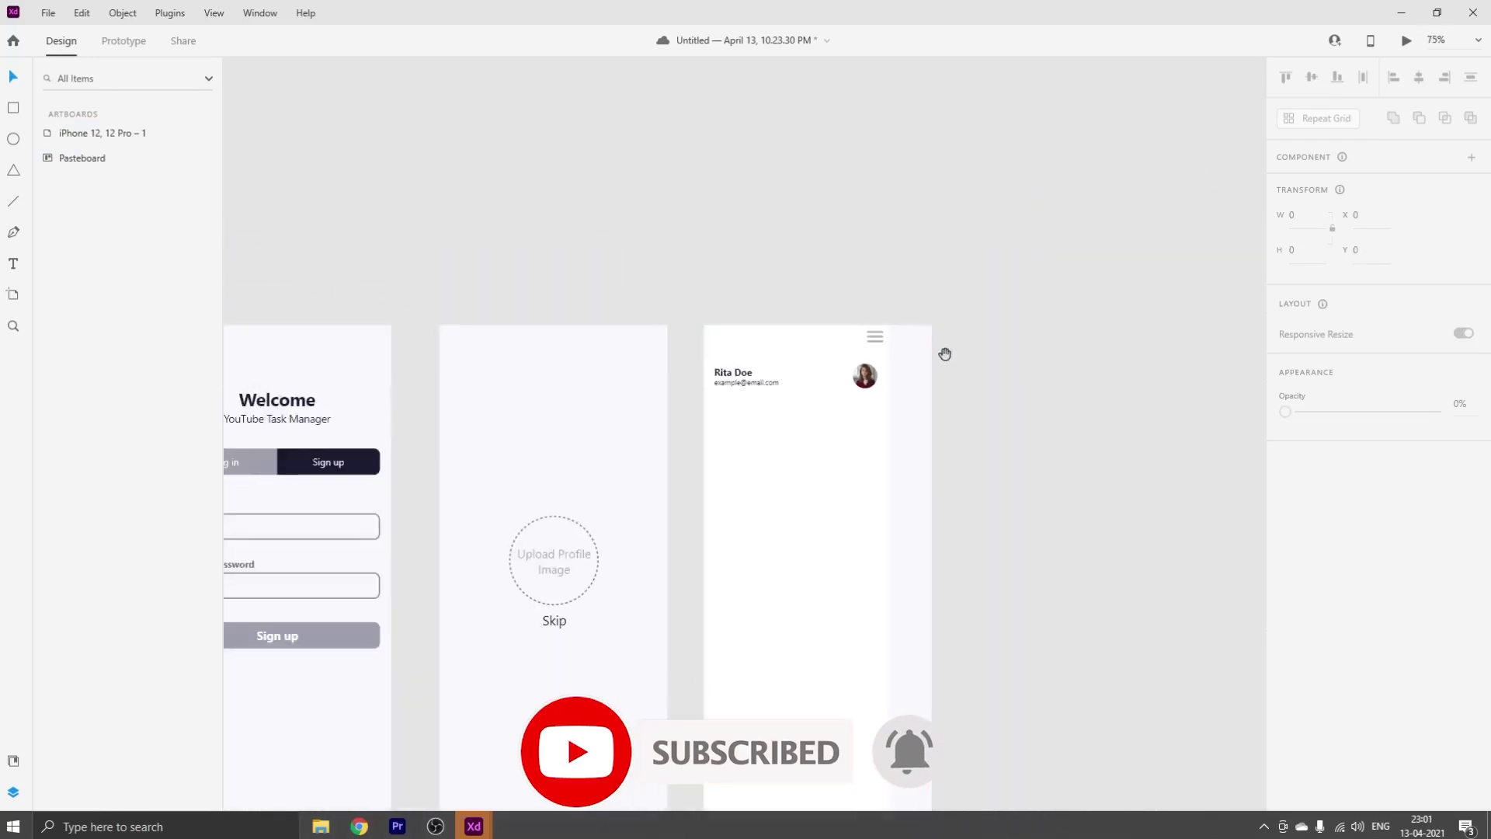
key(ctrl+0)
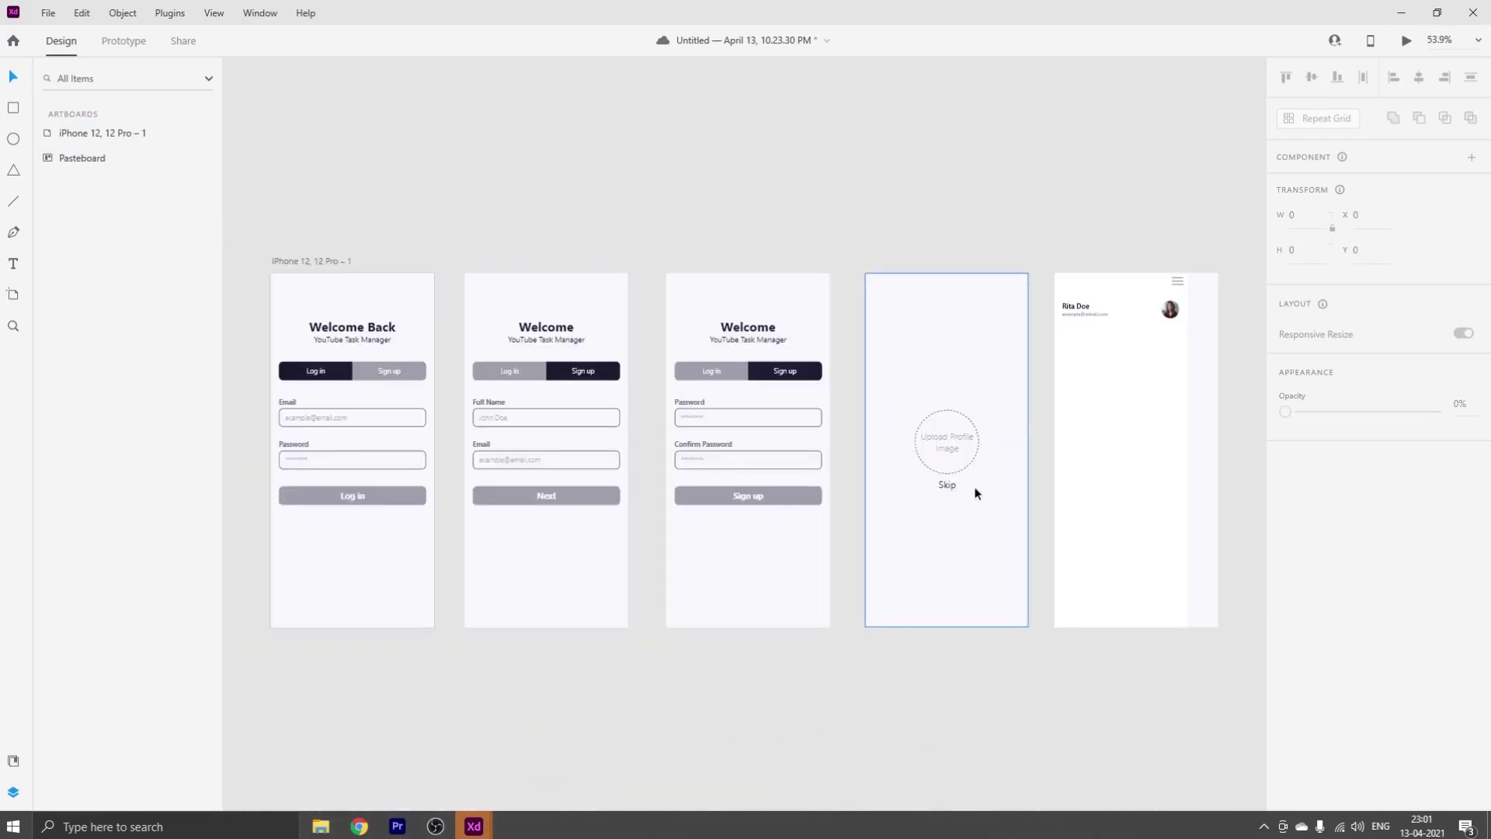
key(ctrl+1)
scroll(986, 487, right, 7)
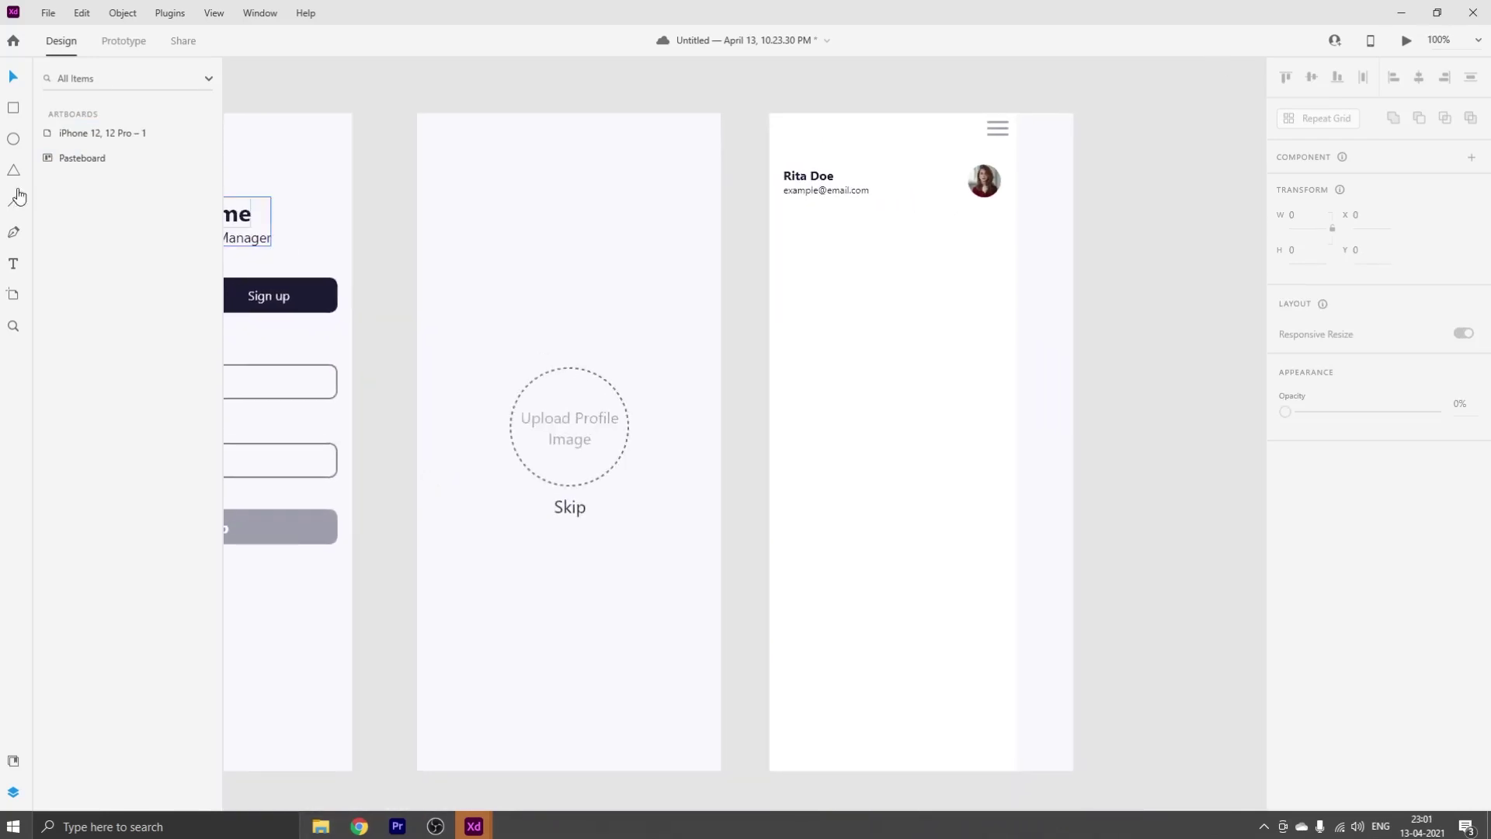
Add a 'Task List' label, duplicate it below as 'Trash', and position both
key(t)
click(823, 289)
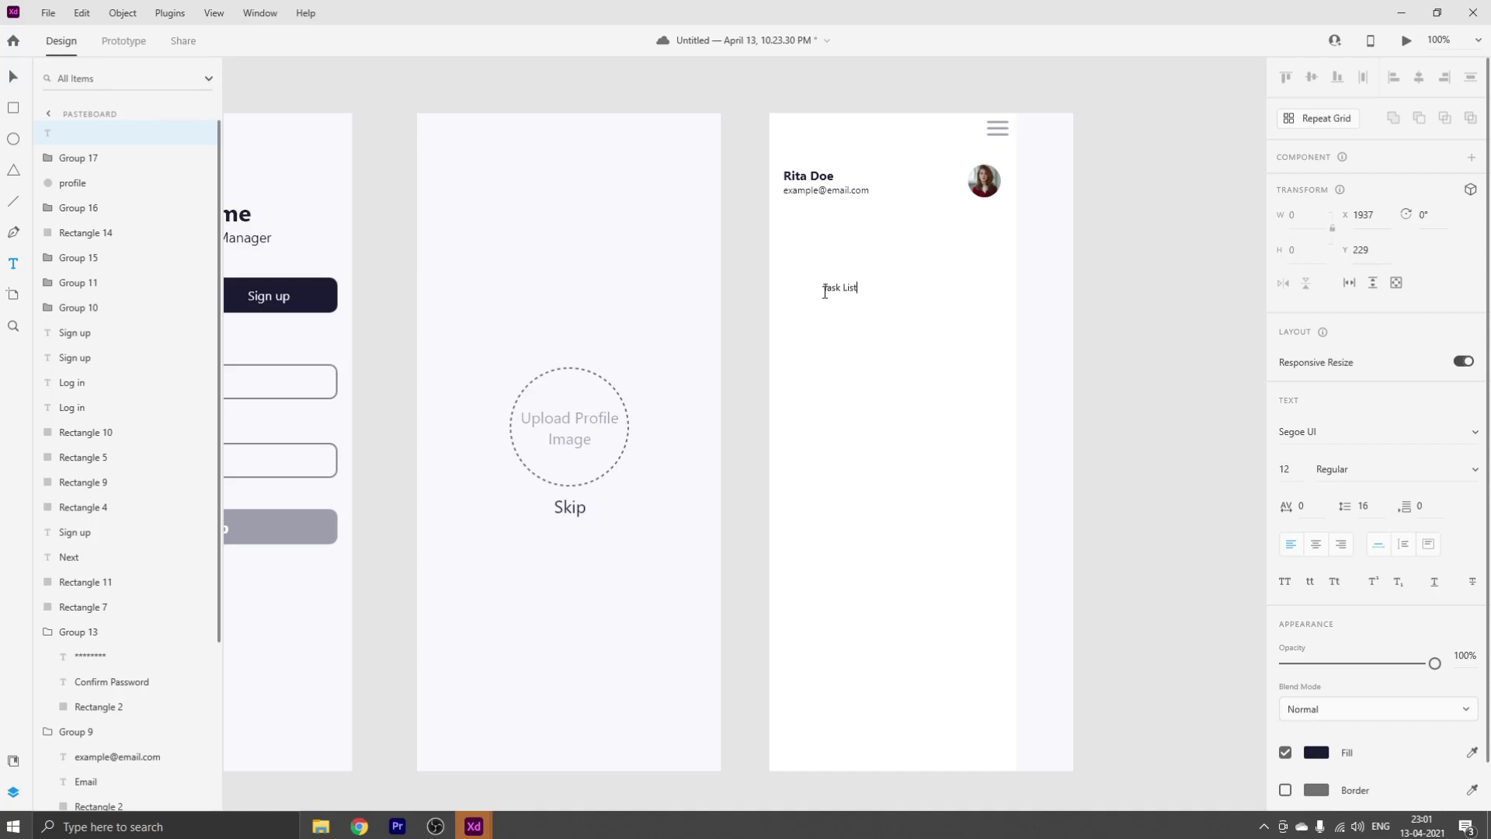
key(Escape)
alt+drag(848, 287, 848, 311)
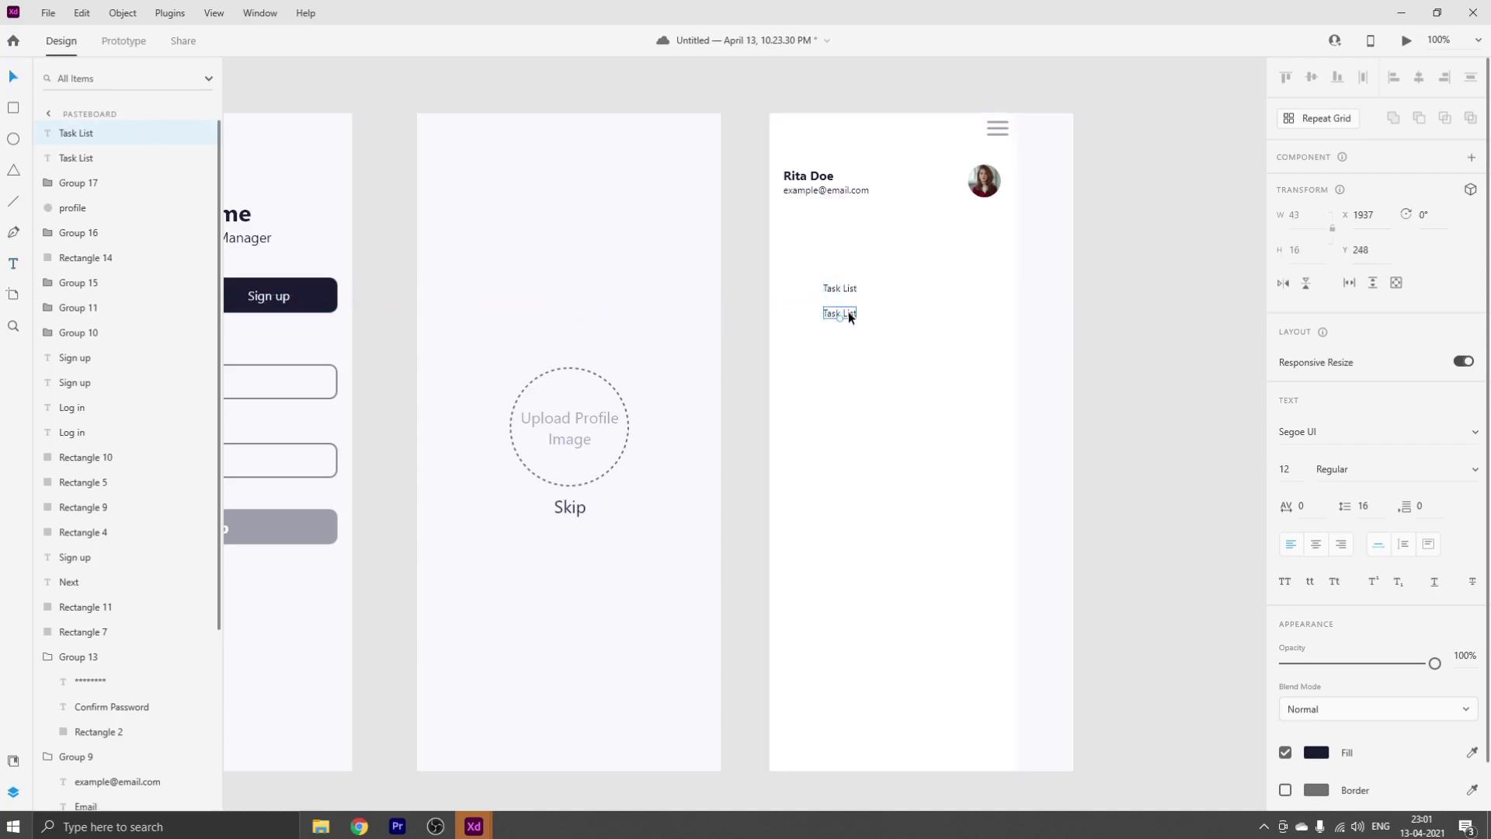
double_click(848, 311)
text(Trash)
click(13, 77)
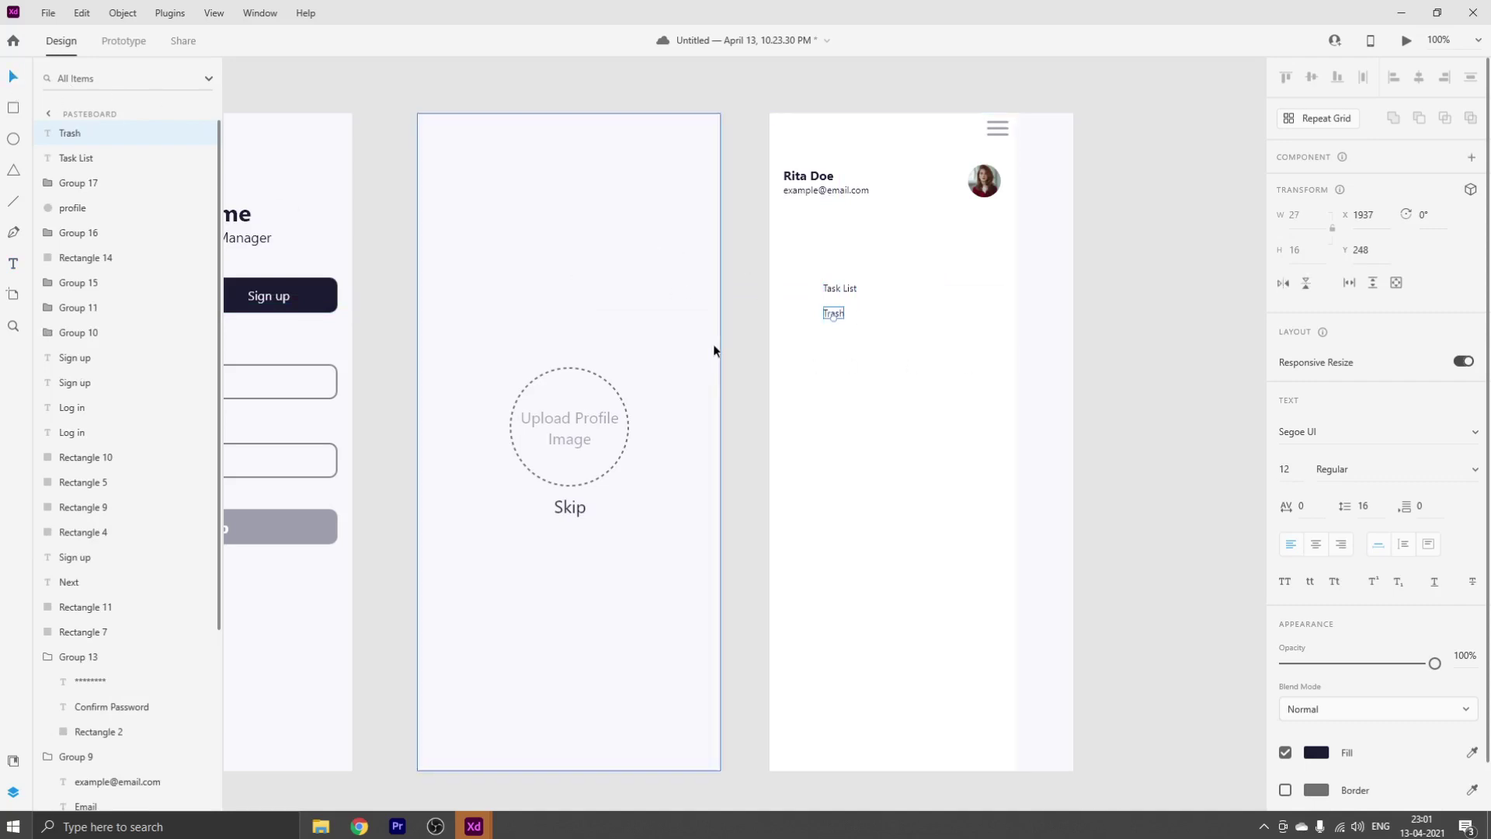
click(870, 303)
drag(845, 286, 850, 317)
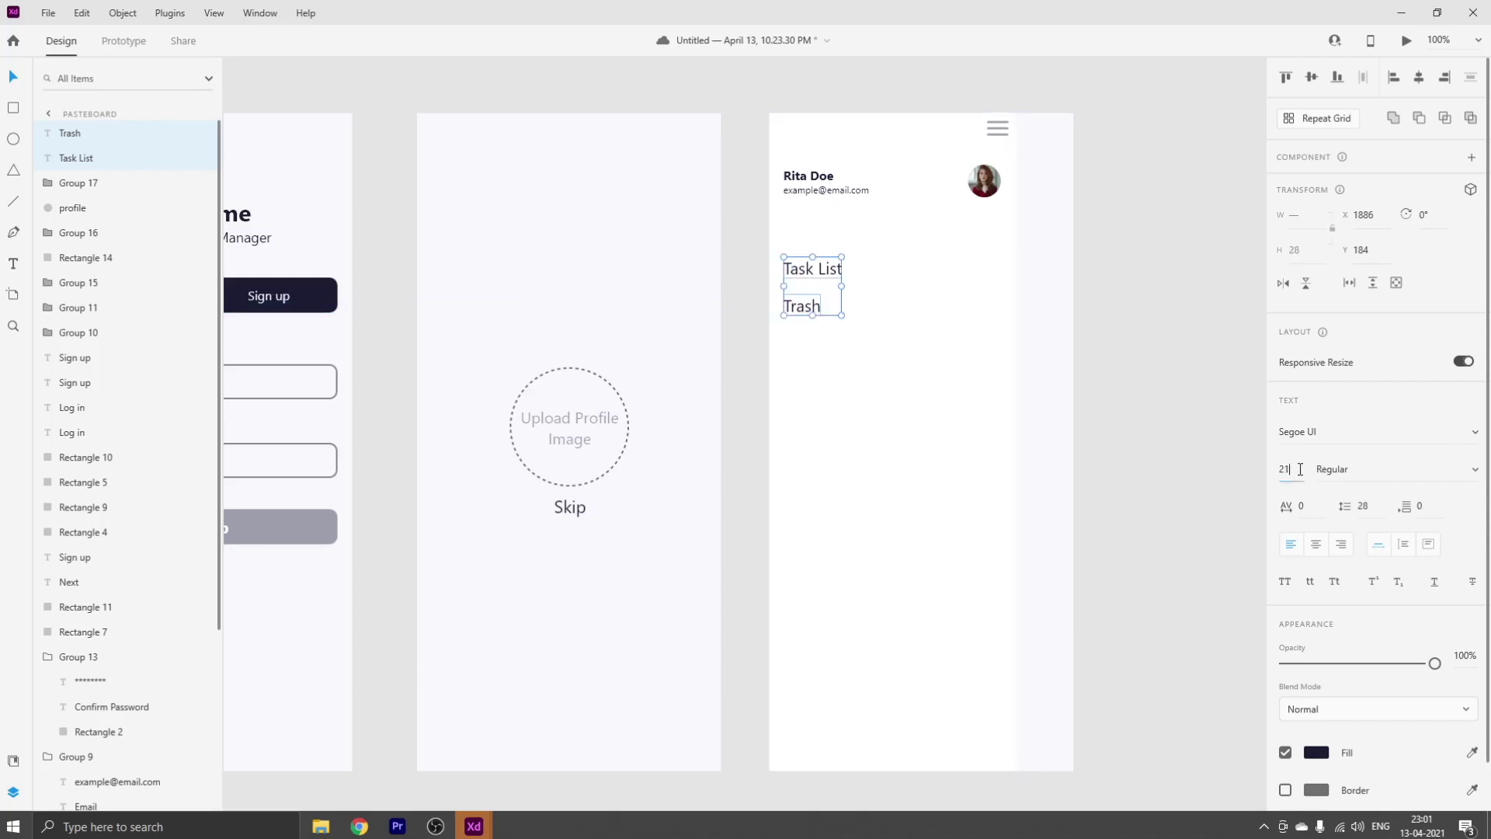
Set Task List and Trash to font size 20 and Bold weight
text(20)
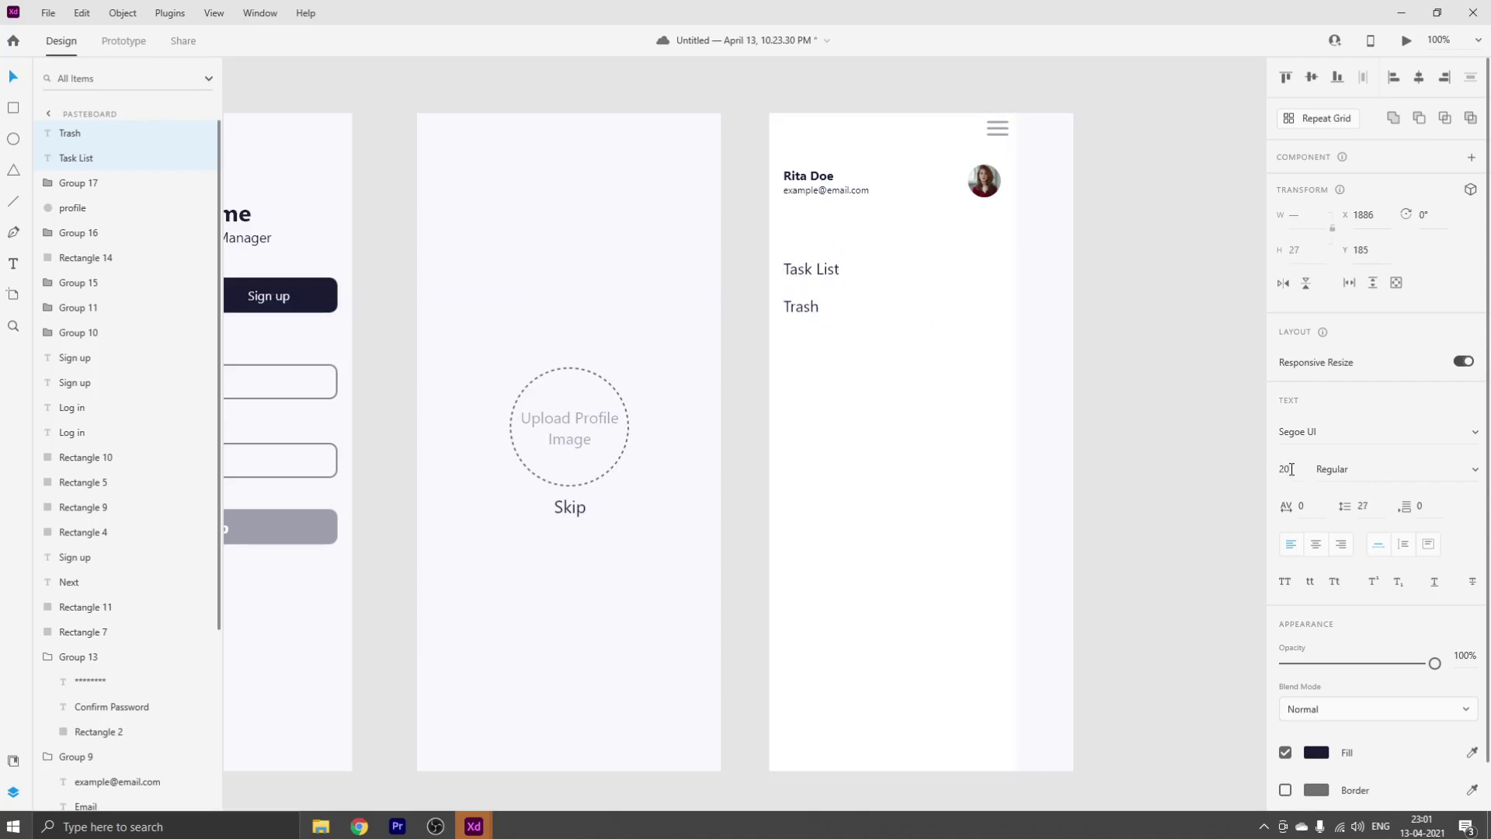
key(Return)
click(1474, 469)
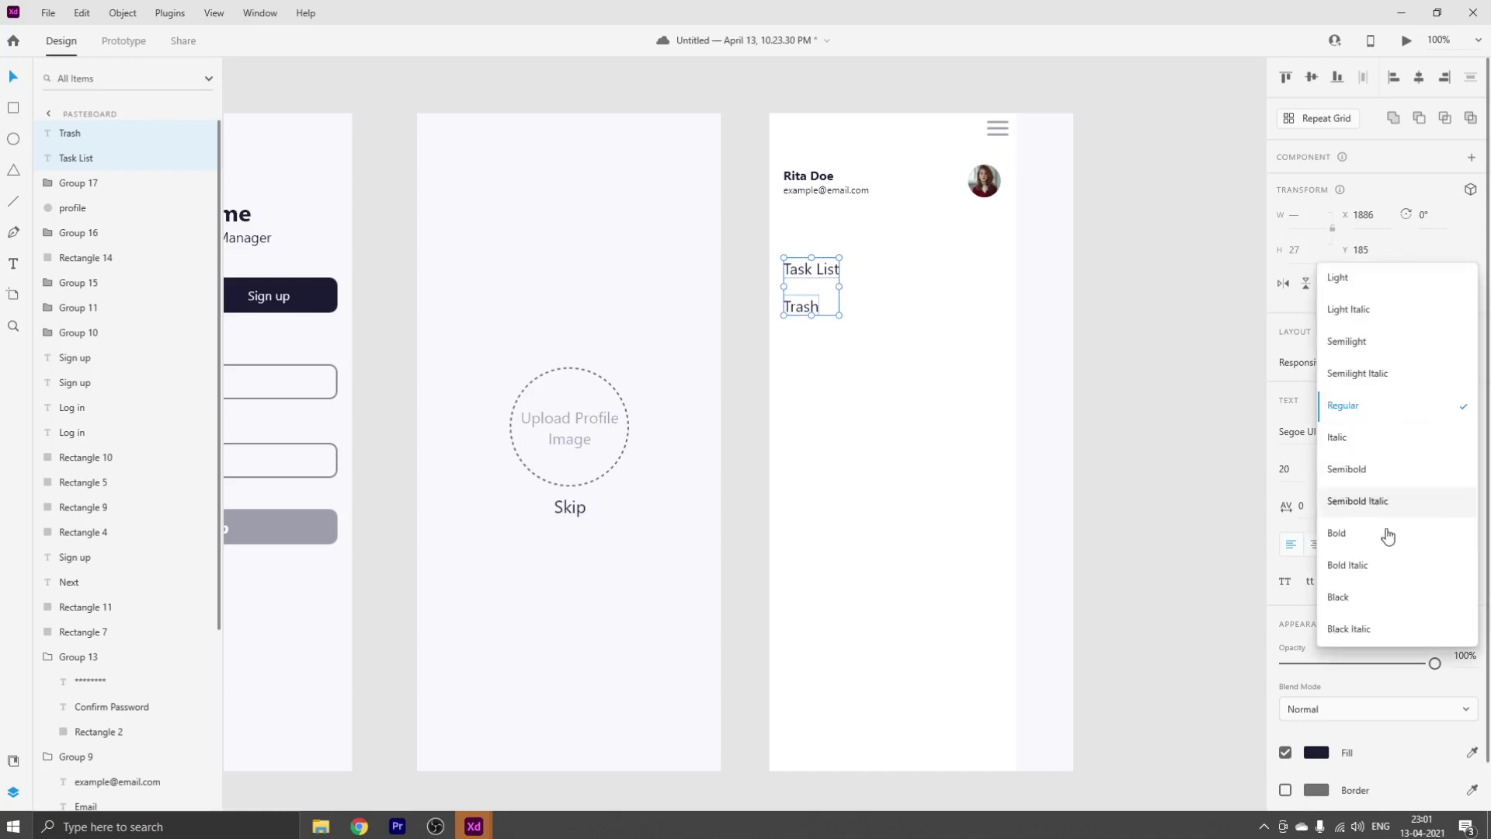
click(1338, 534)
click(1209, 472)
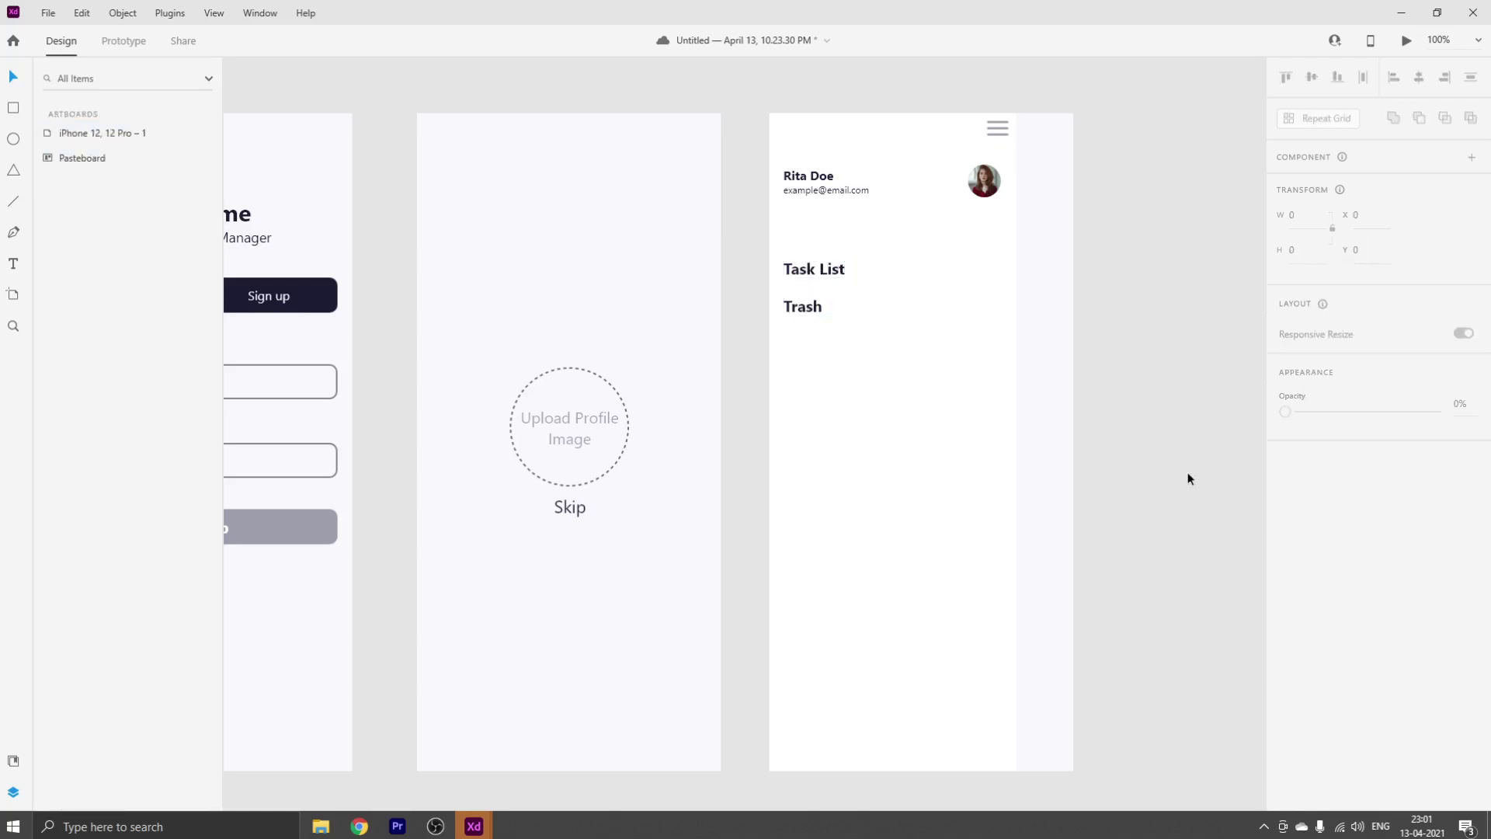
Duplicate the Trash label further down and retype the copy as 'Log out'
drag(810, 309, 810, 370)
double_click(810, 369)
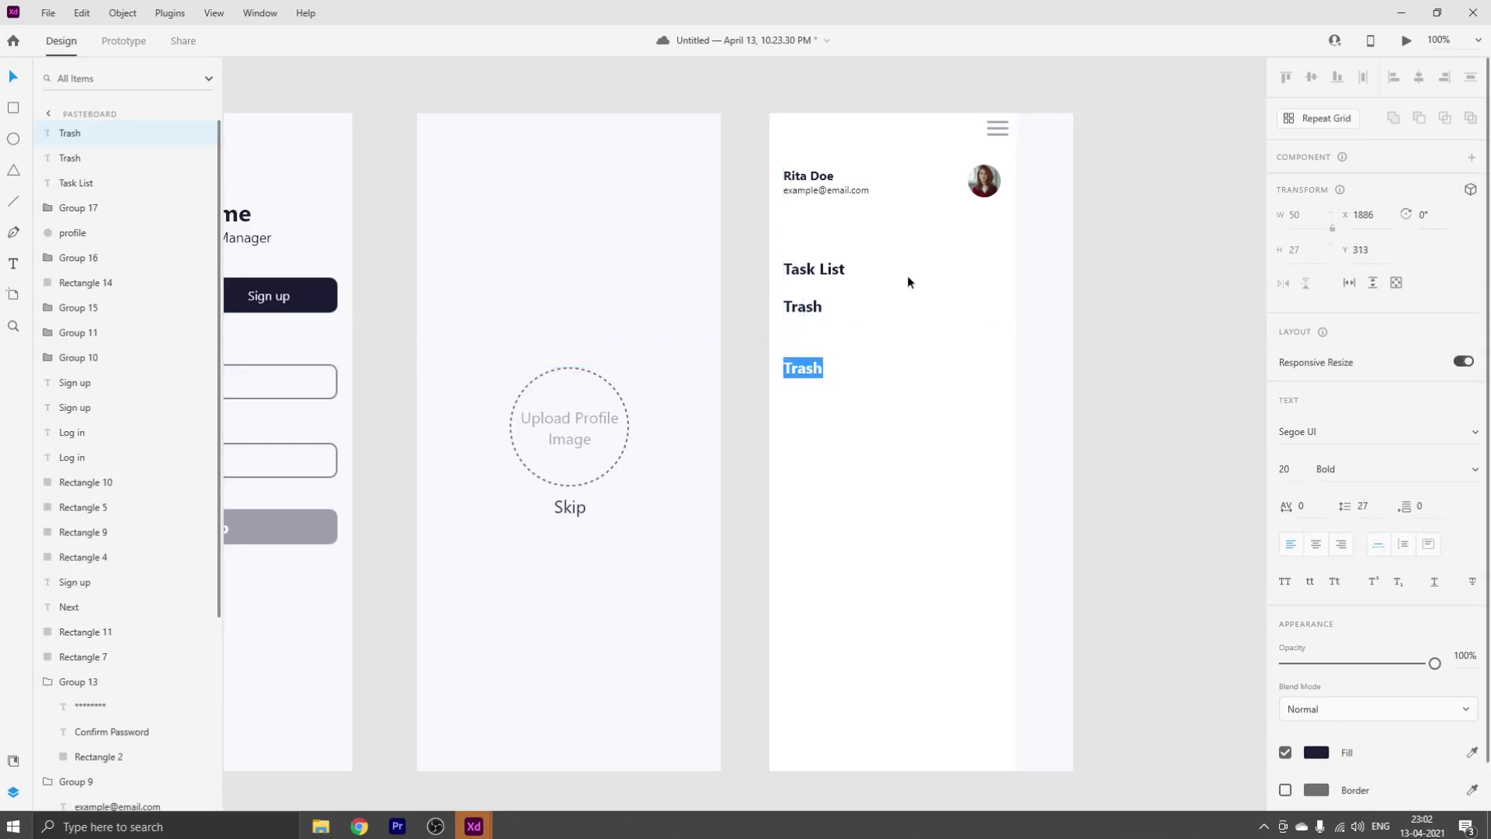
text(Log Out)
key(BackSpace)
key(BackSpace)
key(BackSpace)
text(out)
click(357, 206)
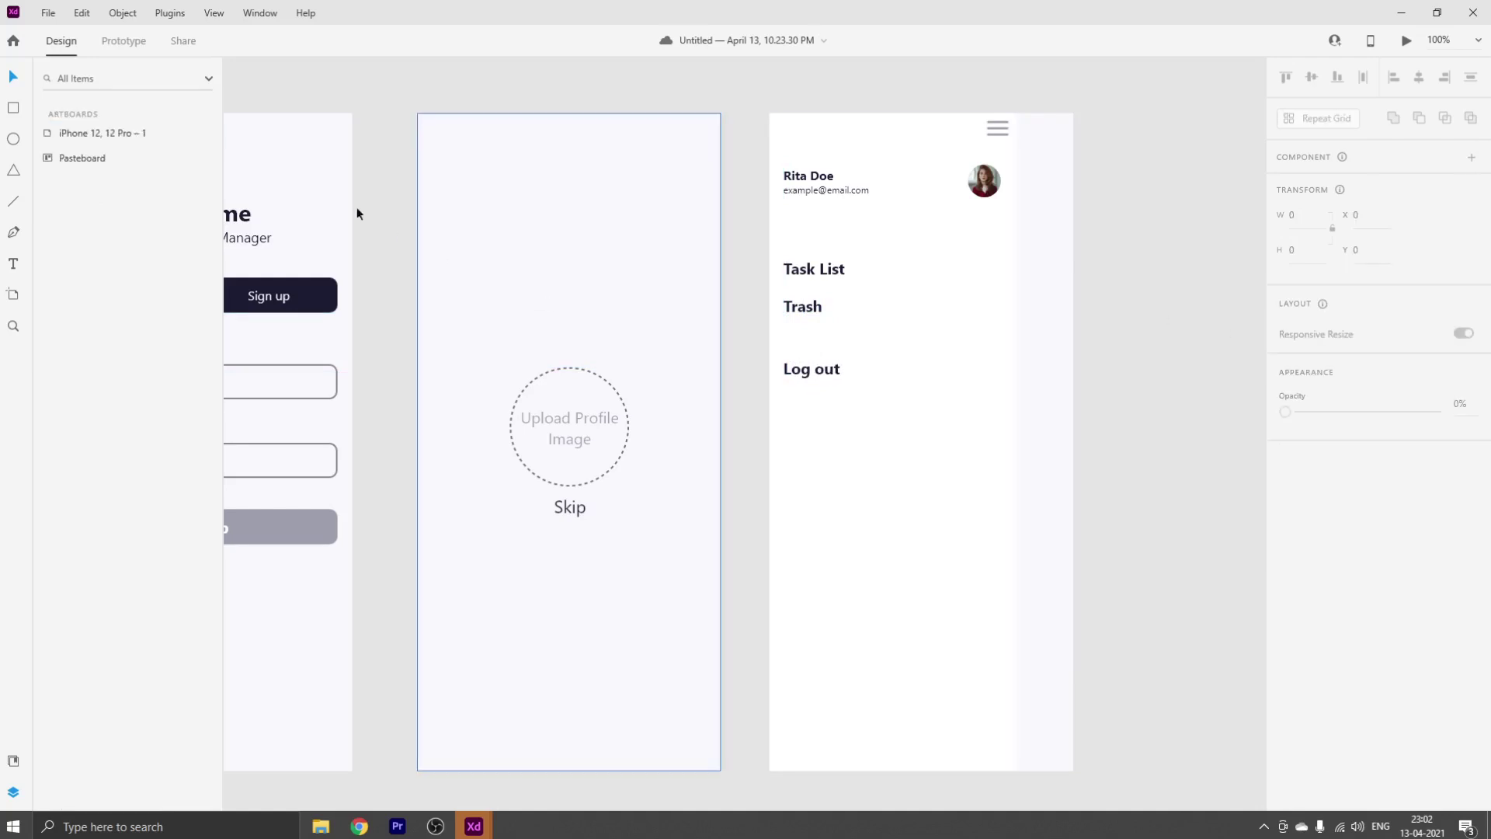
click(13, 107)
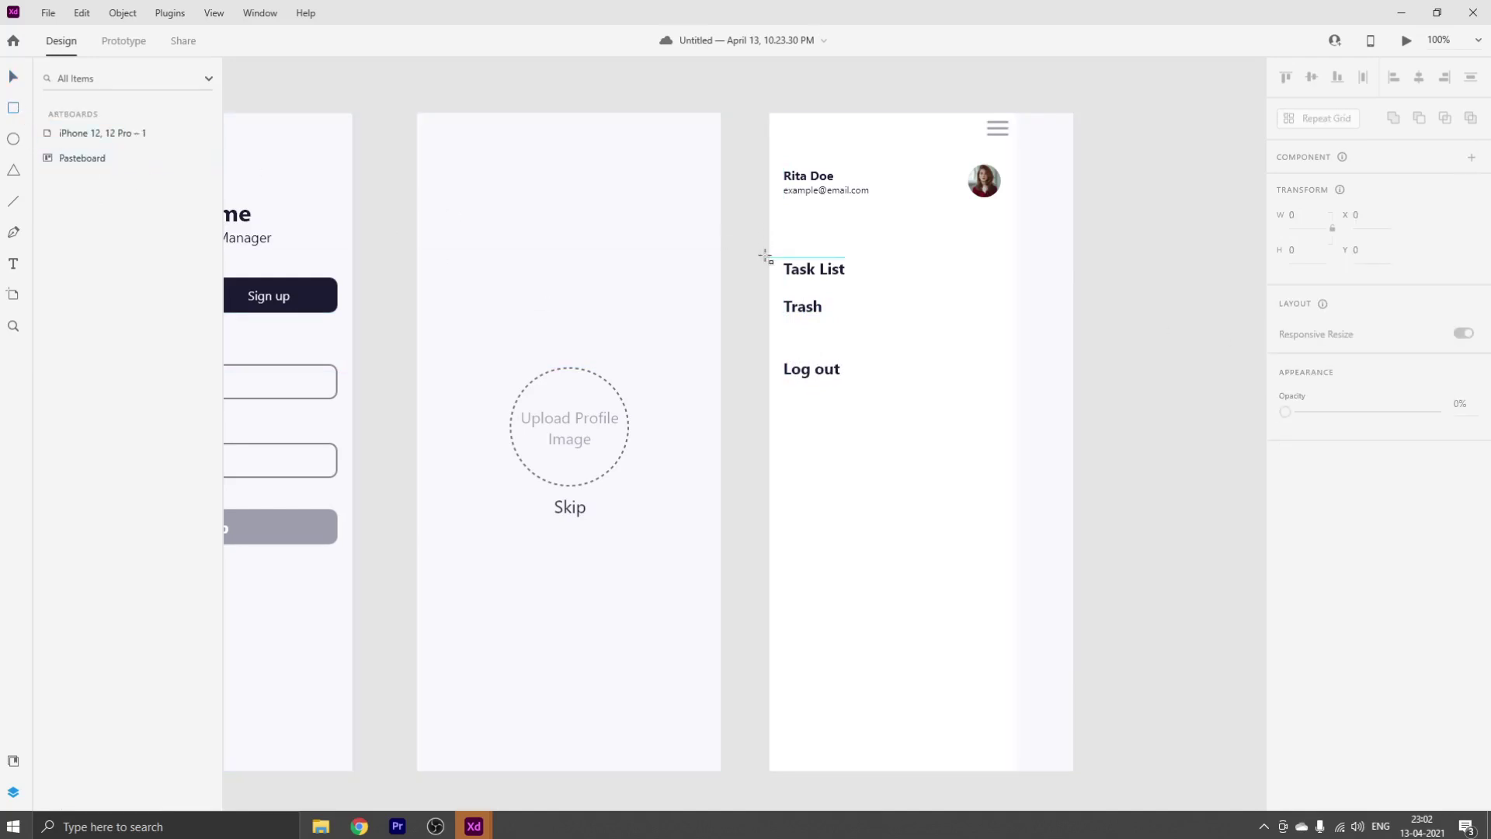
Draw a borderless rectangle over the Task List and Trash rows, send it backward, and fill it #D1A4A4
mouse_move(767, 257)
mouse_down()
mouse_move(876, 337)
mouse_move(998, 325)
mouse_up()
key(ctrl+z)
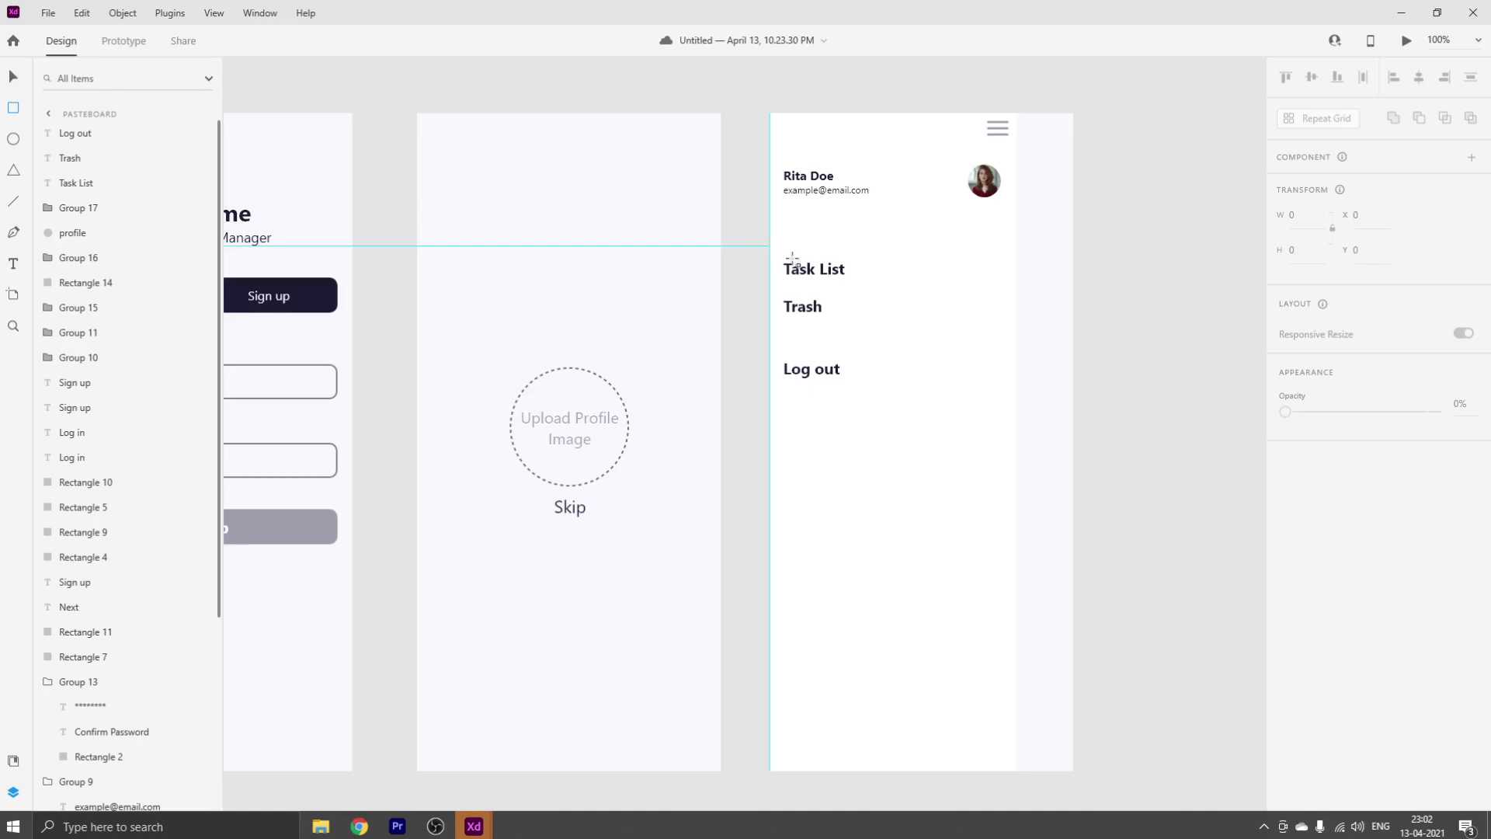
mouse_move(770, 248)
mouse_down()
mouse_move(908, 338)
mouse_move(1016, 324)
mouse_up()
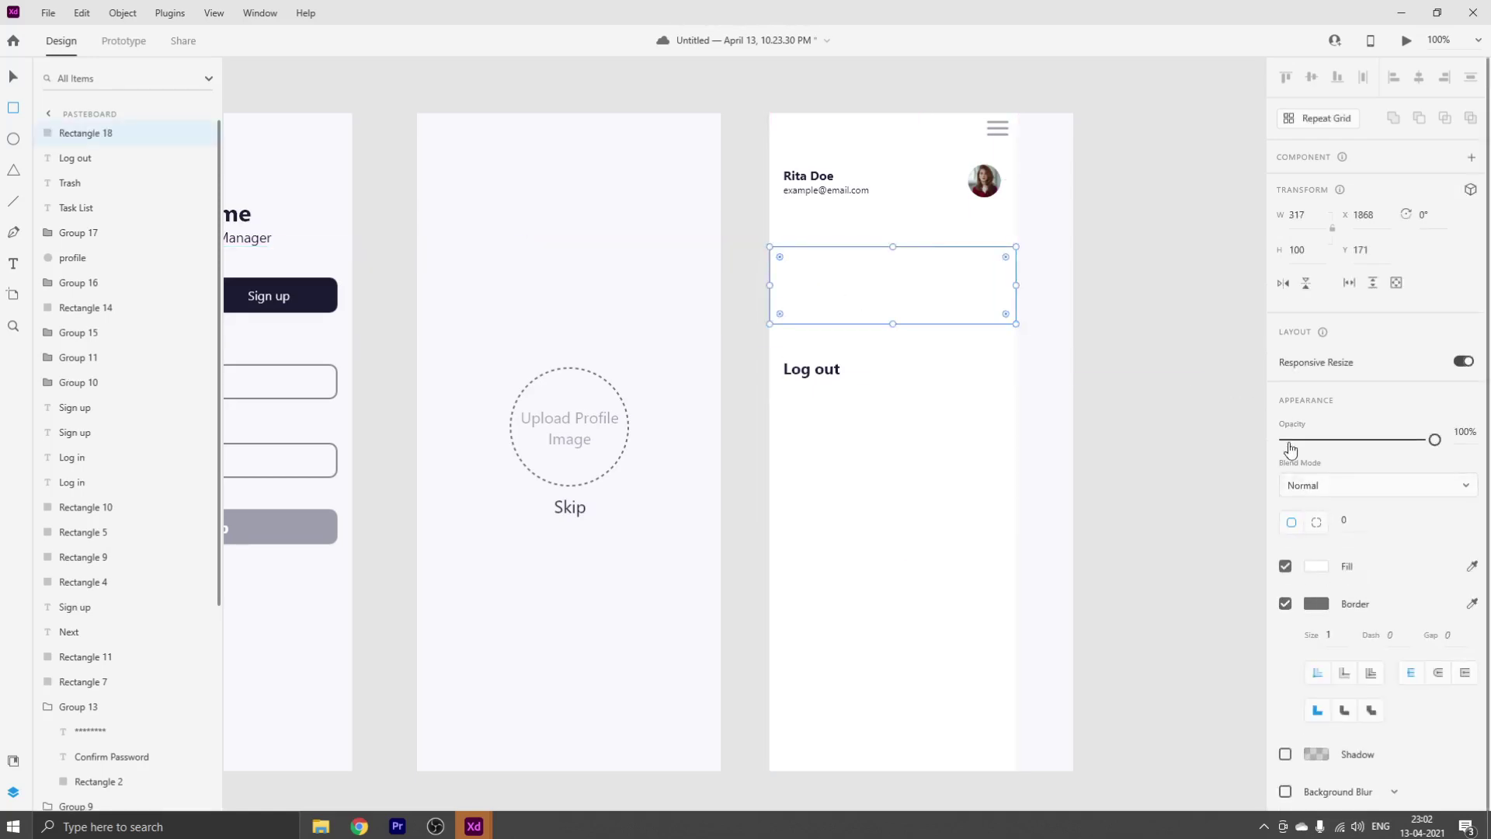
click(1285, 604)
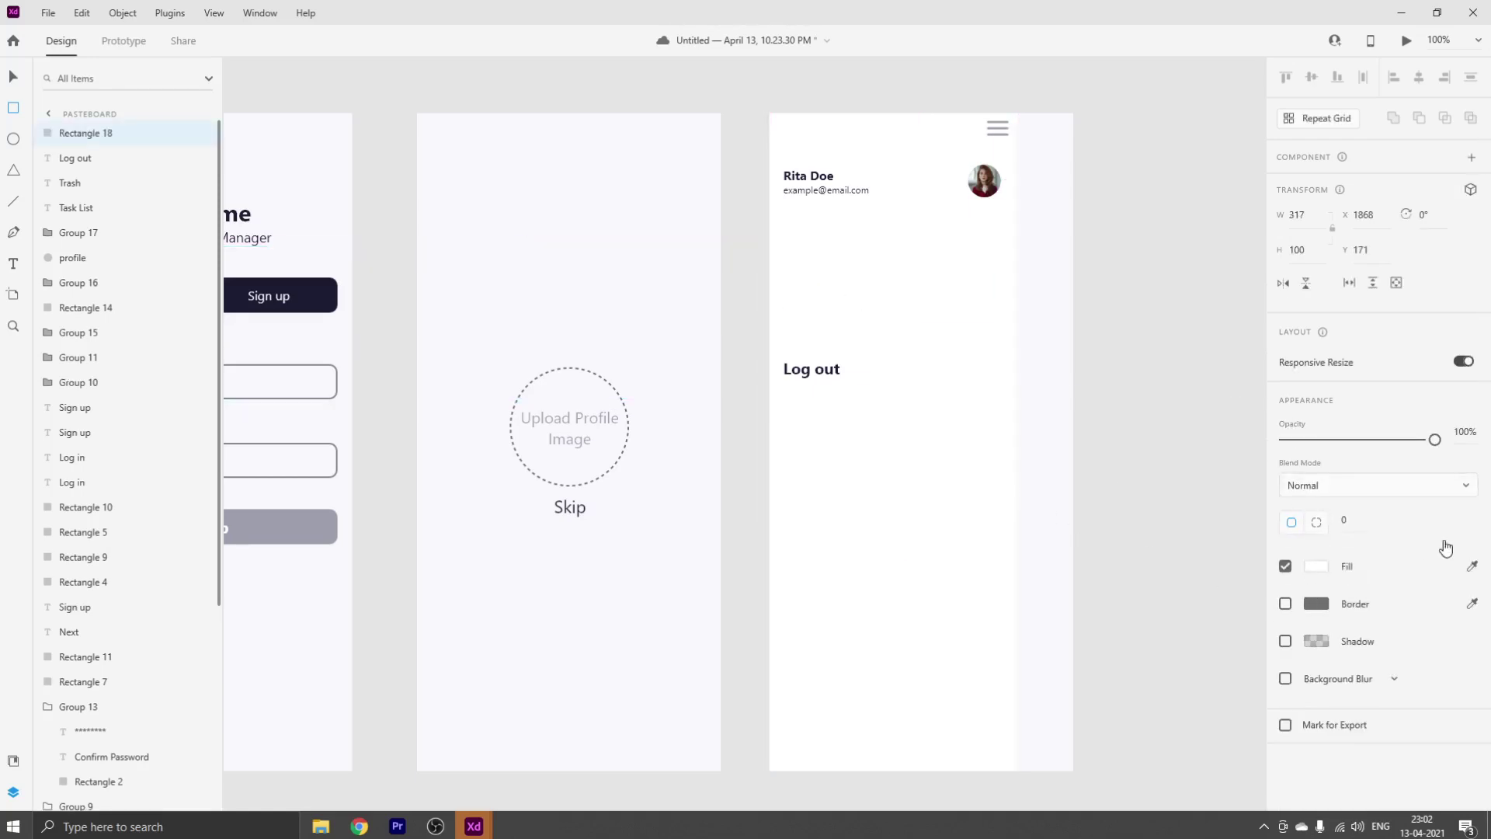
key(ctrl+bracketleft)
key(ctrl+bracketleft)
key(ctrl+bracketleft)
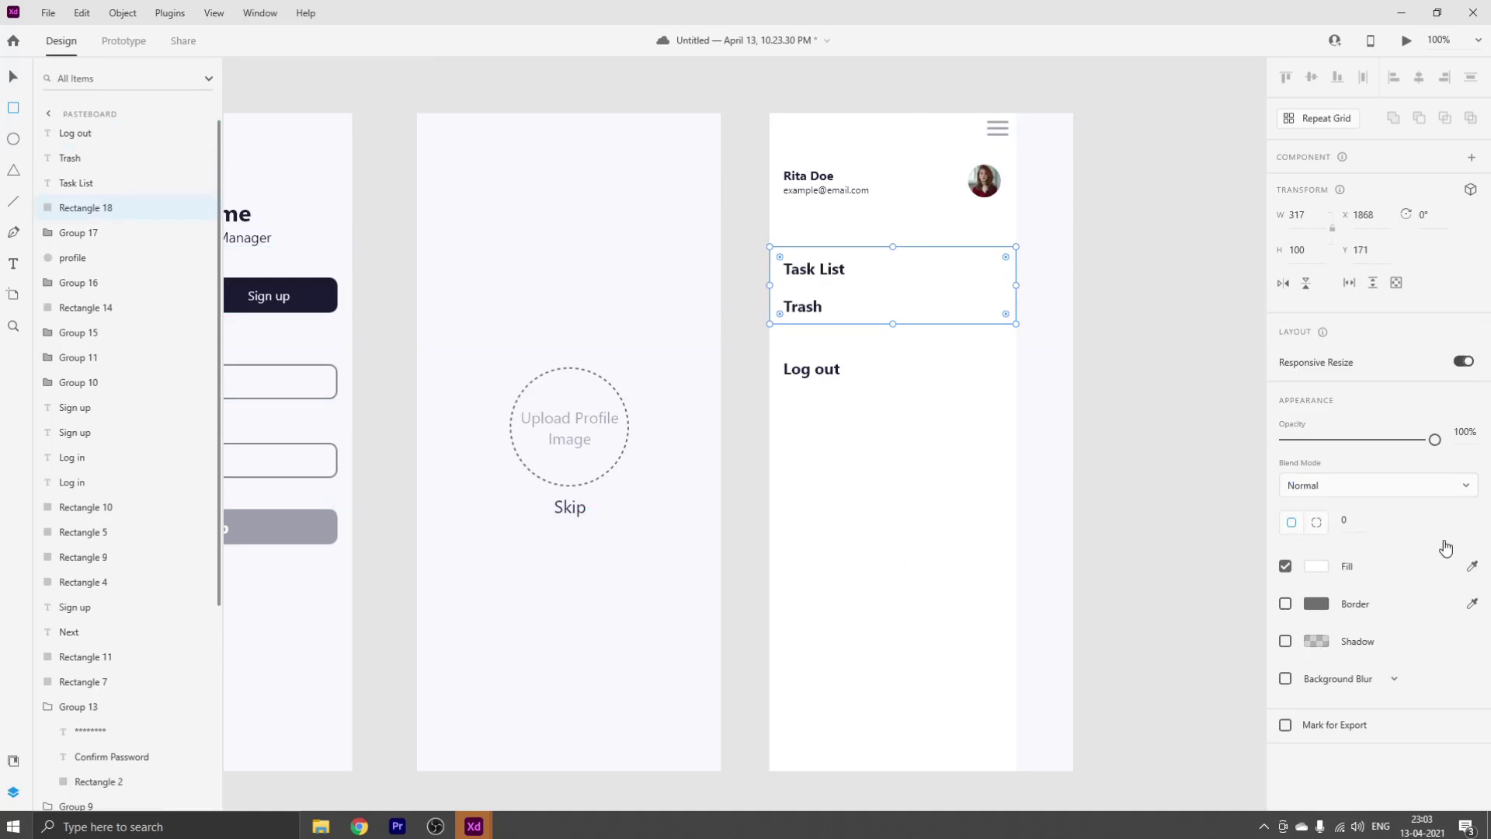
click(1316, 566)
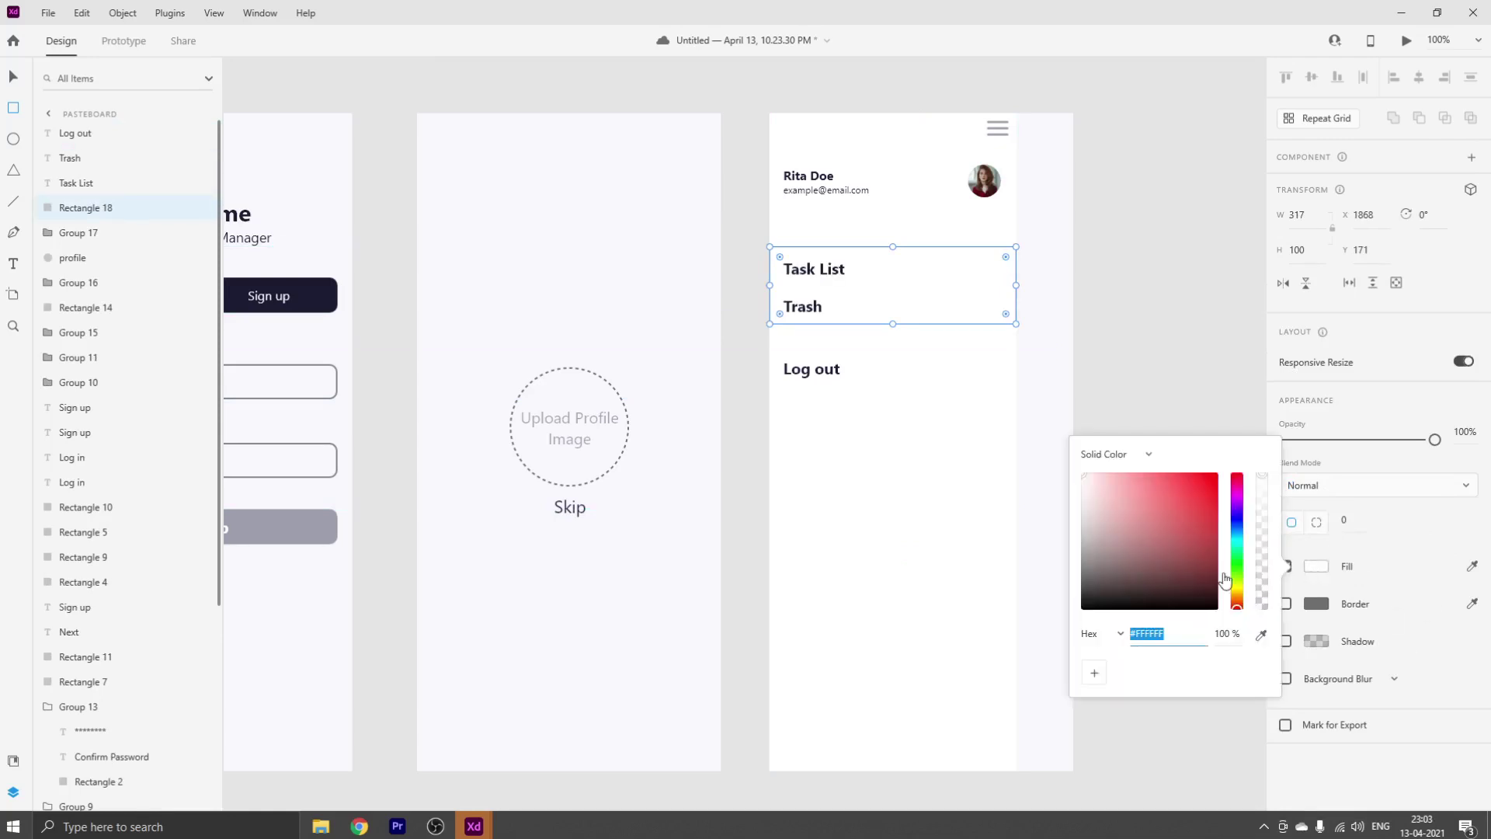
drag(1152, 561, 1113, 505)
click(895, 295)
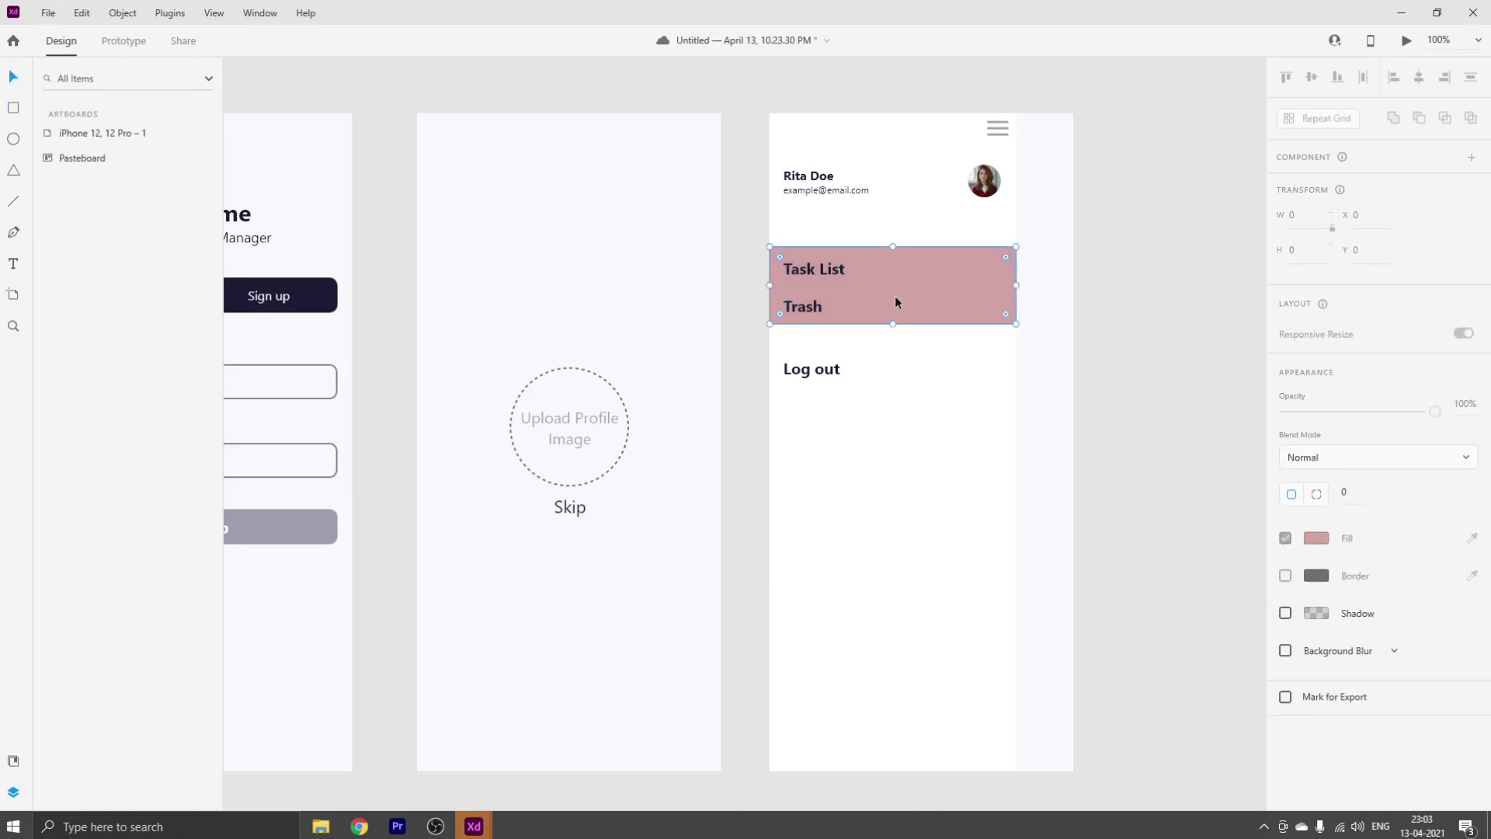
Replace the tall rectangle with a 317×50 pink bar and duplicate it up onto the Task List row
click(895, 296)
key(ctrl+c)
key(ctrl+v)
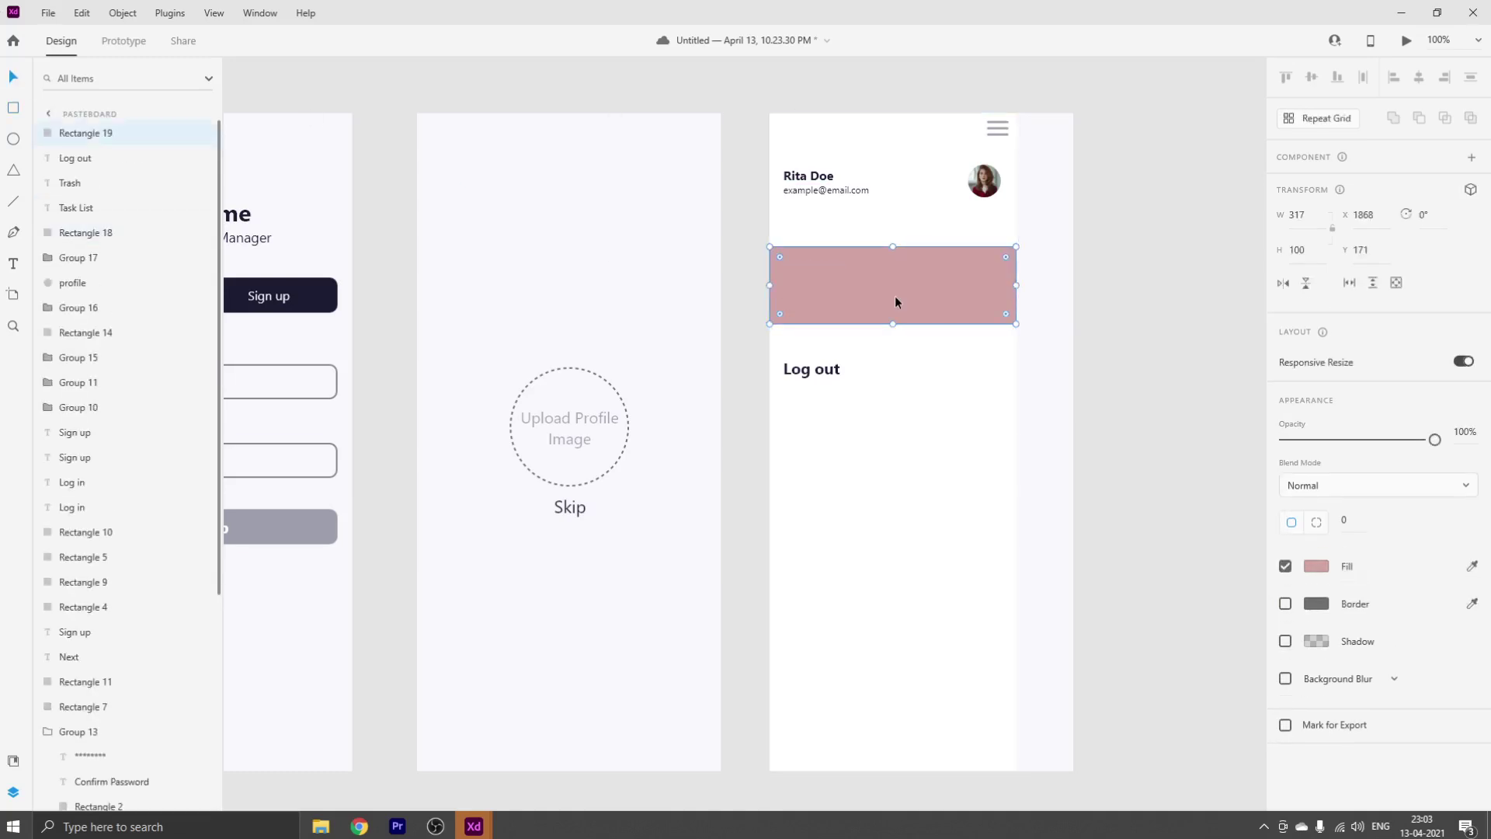
drag(892, 246, 894, 286)
click(1198, 306)
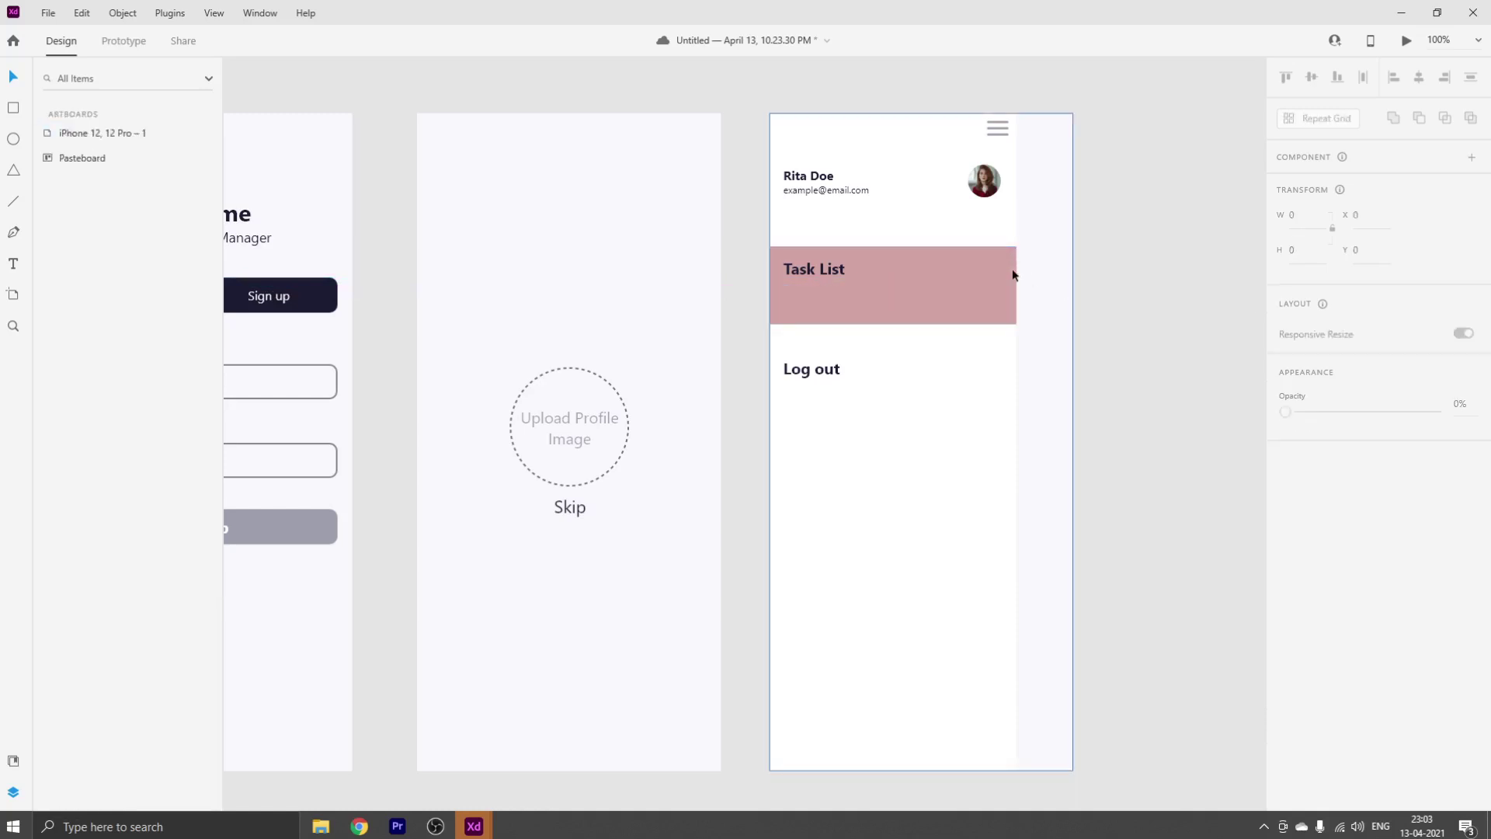
click(990, 265)
key(Delete)
click(925, 313)
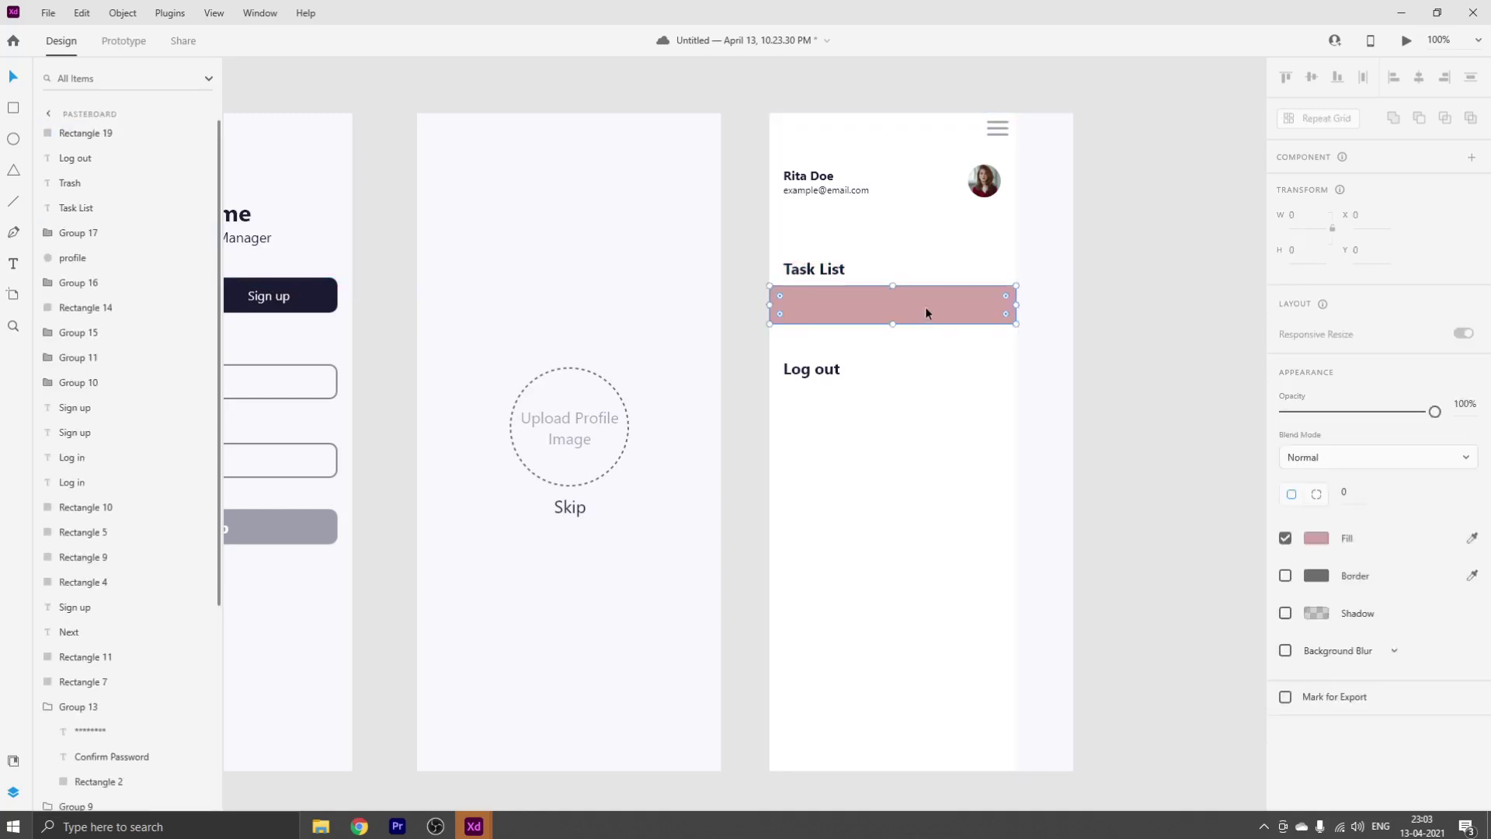
drag(926, 313, 925, 265)
Send both pink bars behind the Task List and Trash labels
shift+click(948, 305)
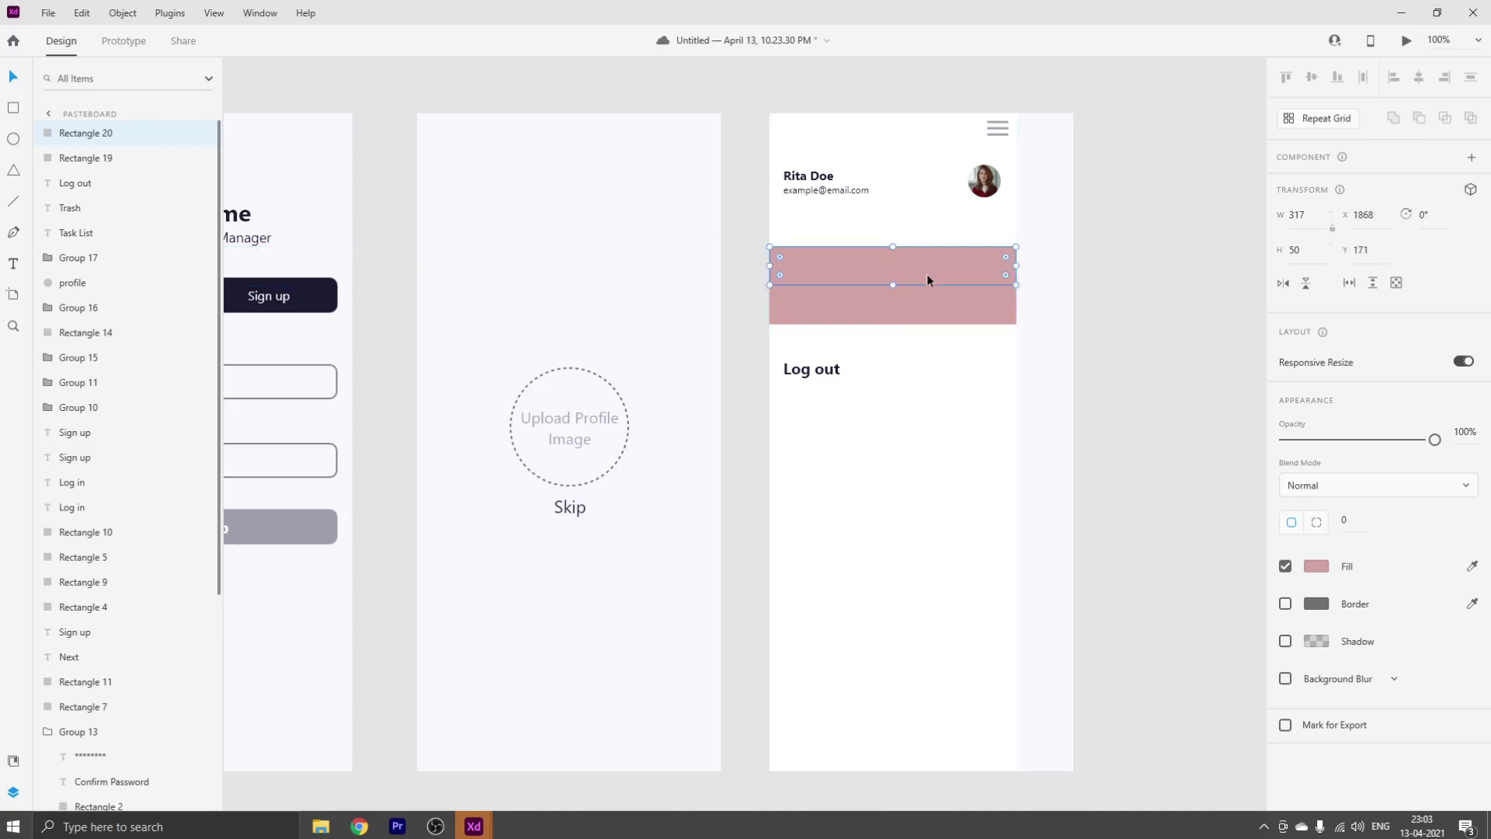
key(ctrl+bracketleft)
key(ctrl+bracketleft)
key(ctrl+bracketleft)
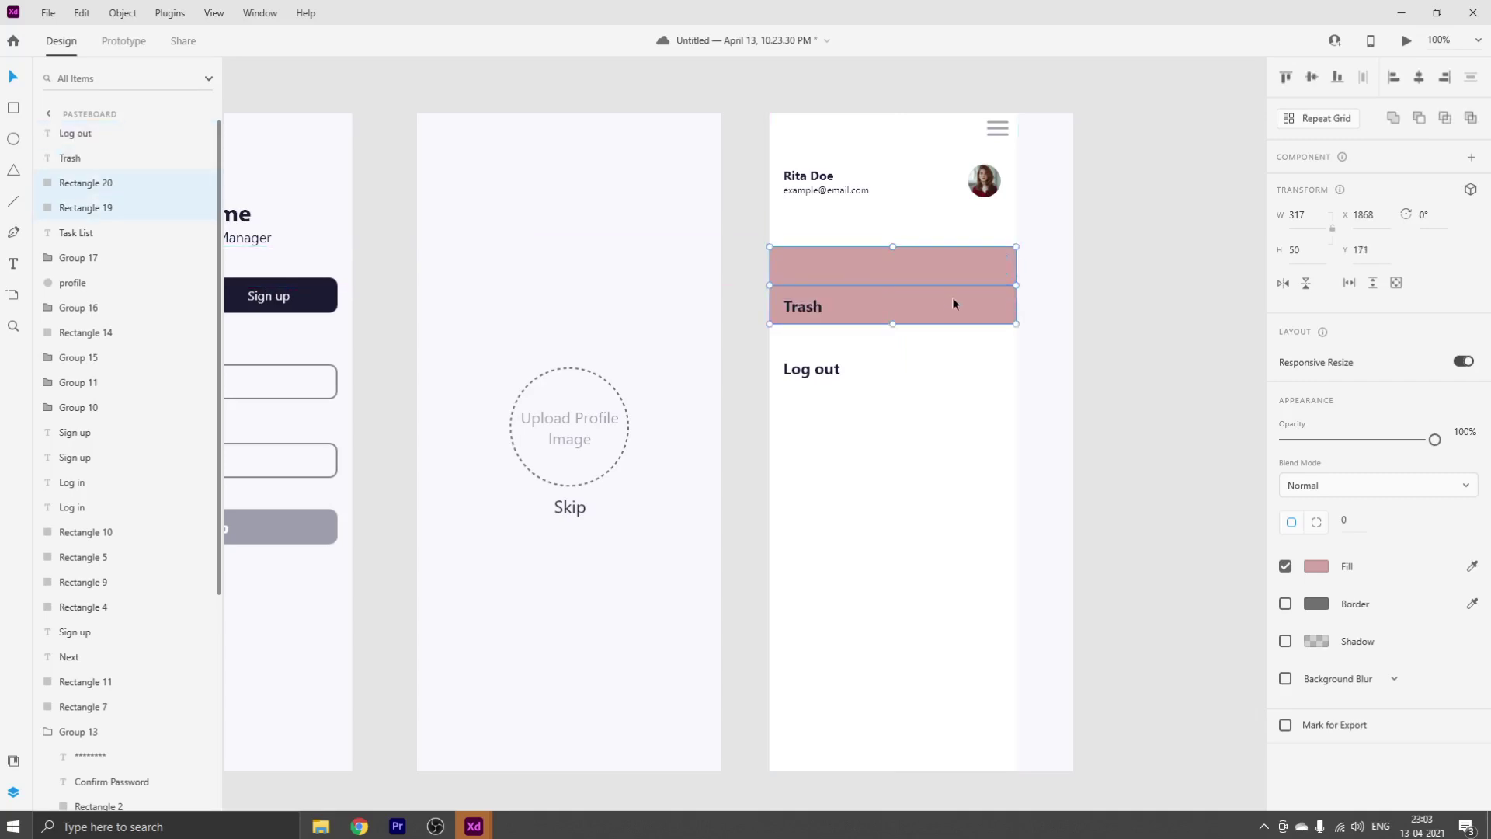
click(1178, 307)
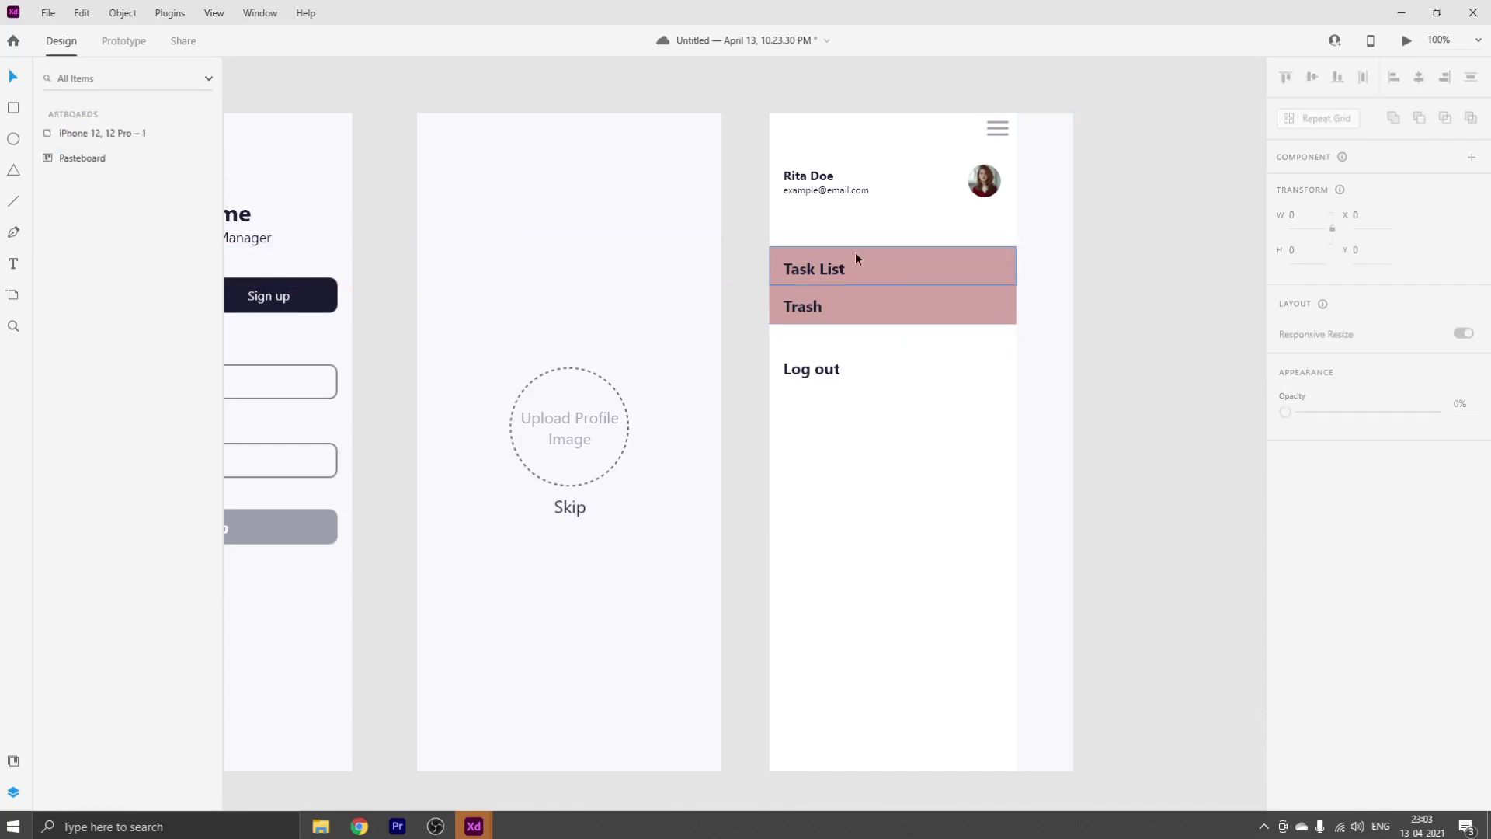
Vertically centre the Task List label within its pink bar and select the Trash label with its bar
click(817, 255)
shift+click(876, 254)
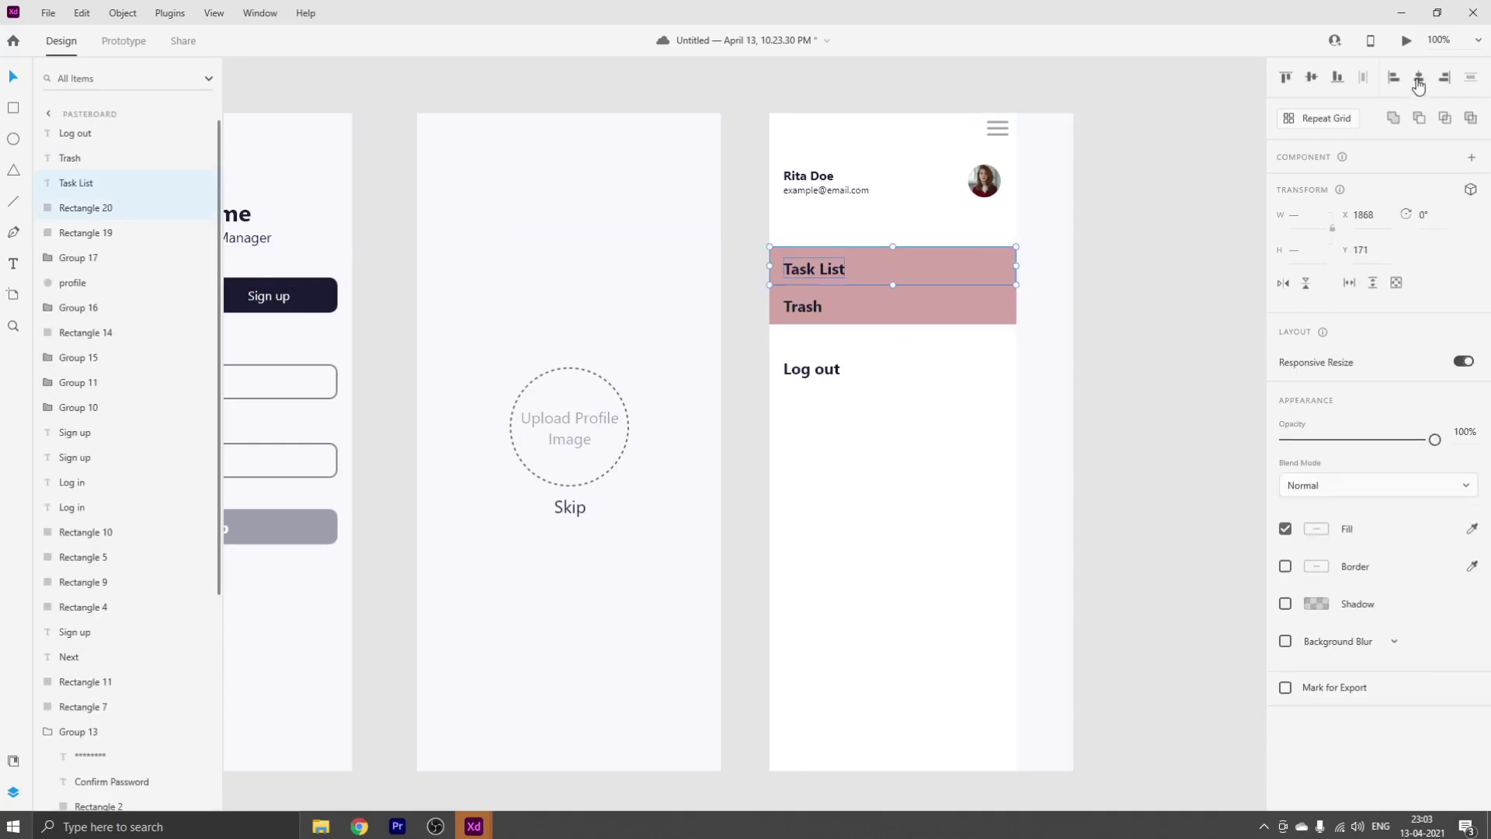
click(1312, 77)
click(1124, 305)
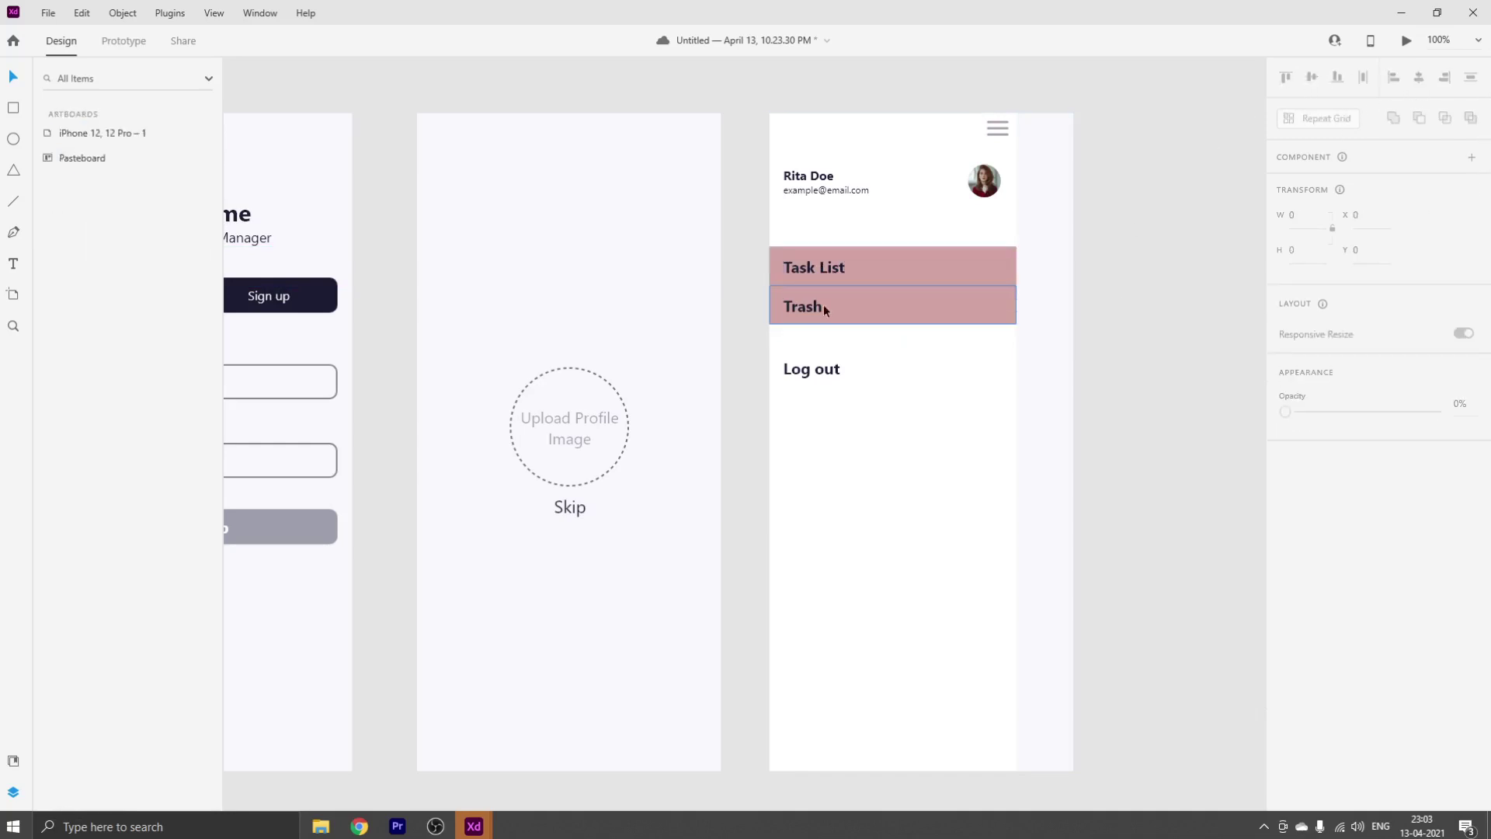
click(820, 305)
shift+click(887, 300)
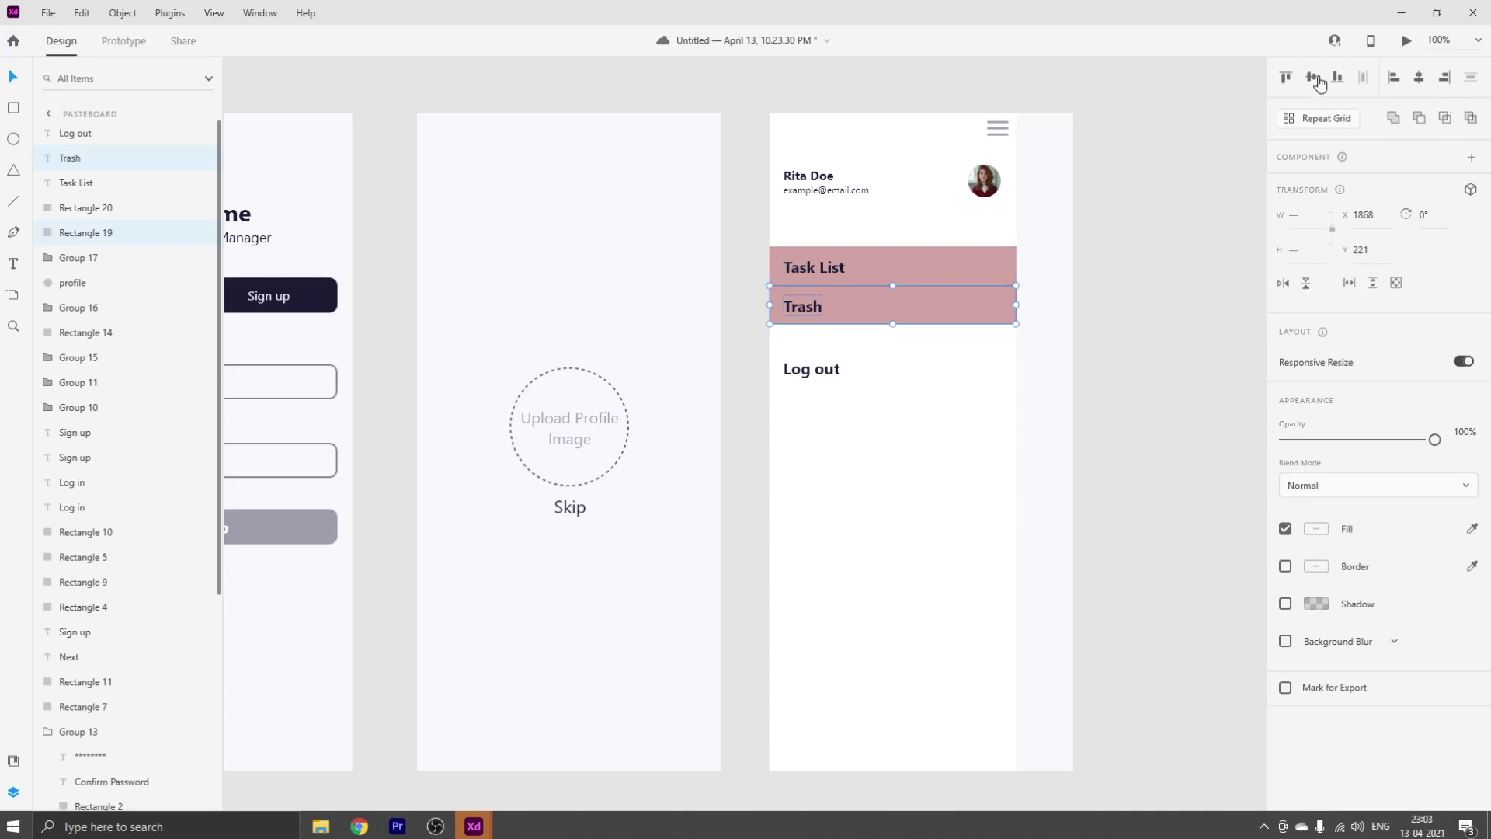
click(1159, 231)
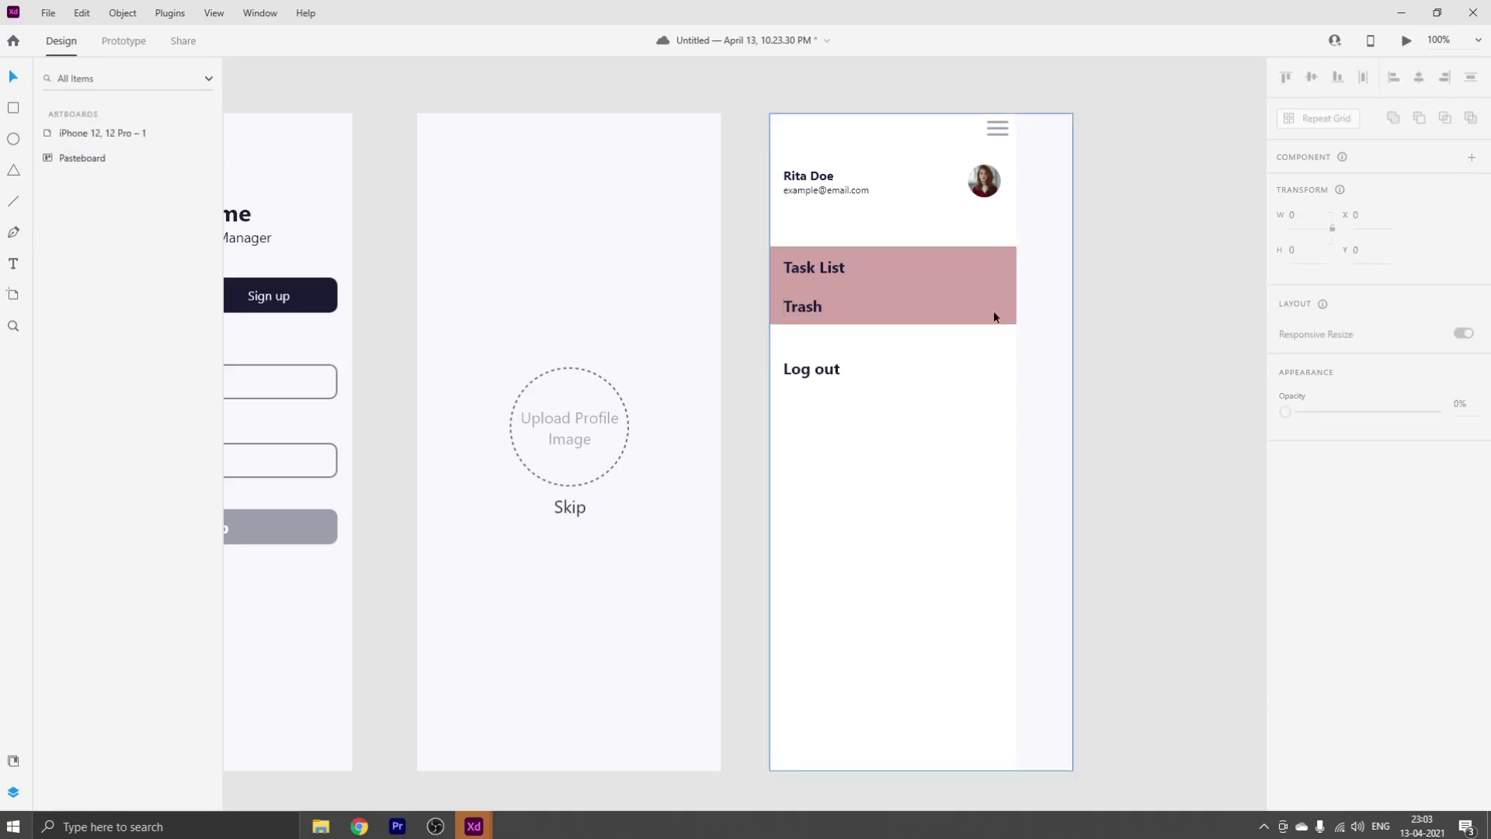
Extend the Trash row's pink background upward so it also covers Task List
click(917, 302)
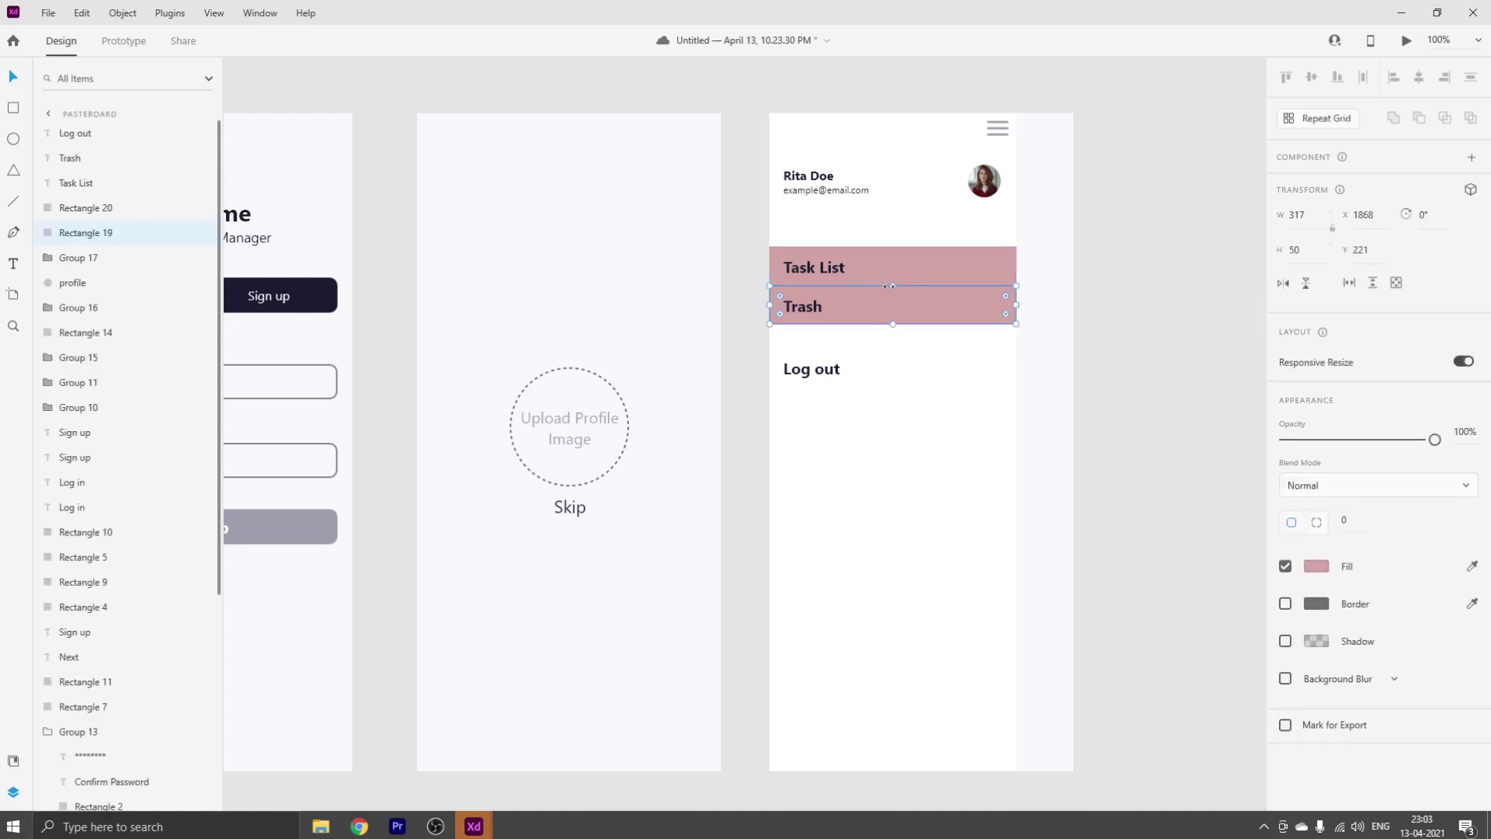
drag(891, 285, 888, 247)
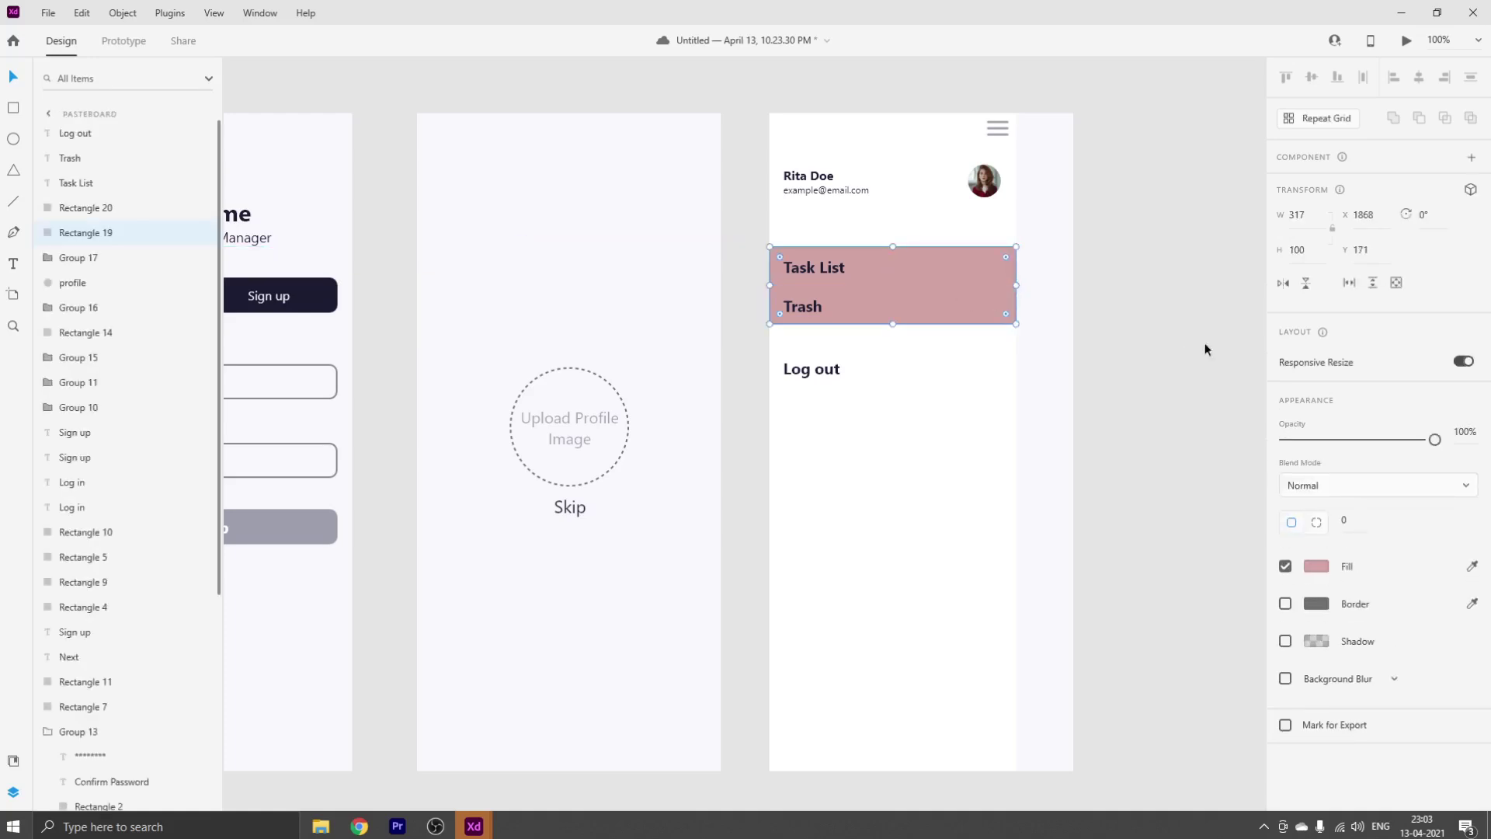
click(1043, 303)
Select both pink backgrounds and Alt-drag a copy up behind the profile header
click(988, 294)
click(1098, 251)
click(977, 263)
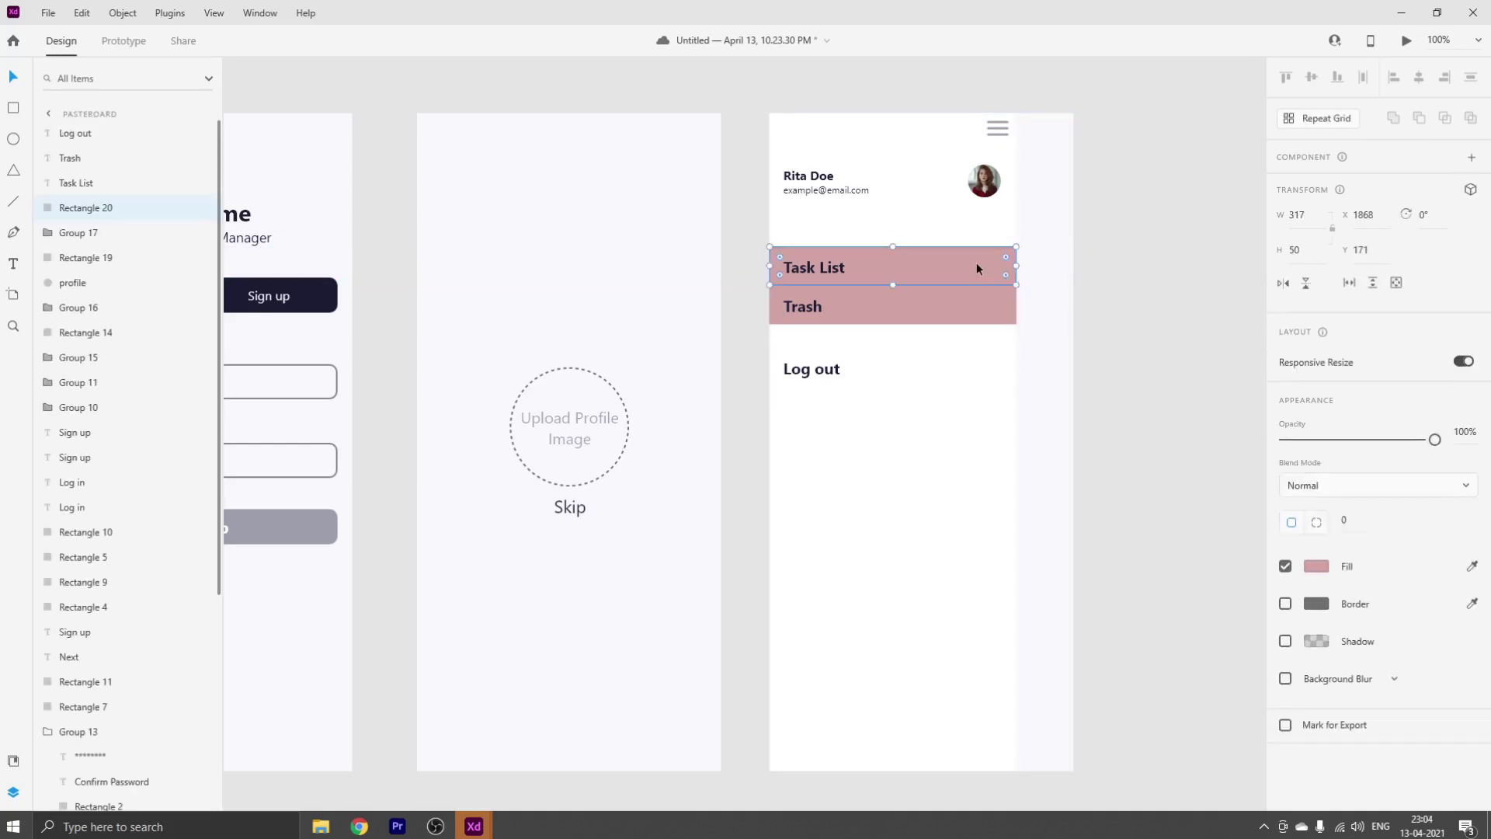
shift+click(962, 290)
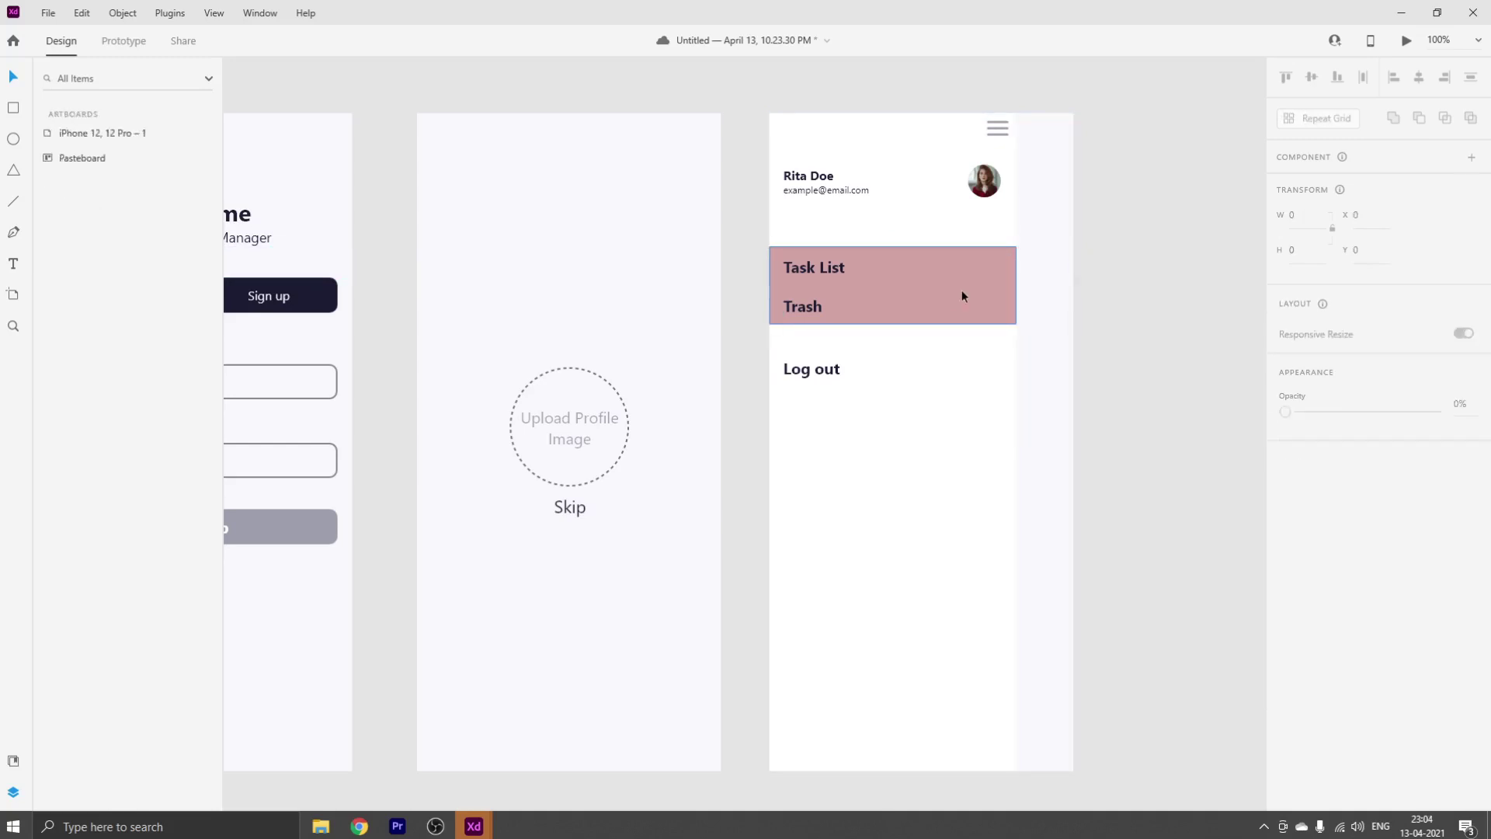
drag(949, 270, 945, 191)
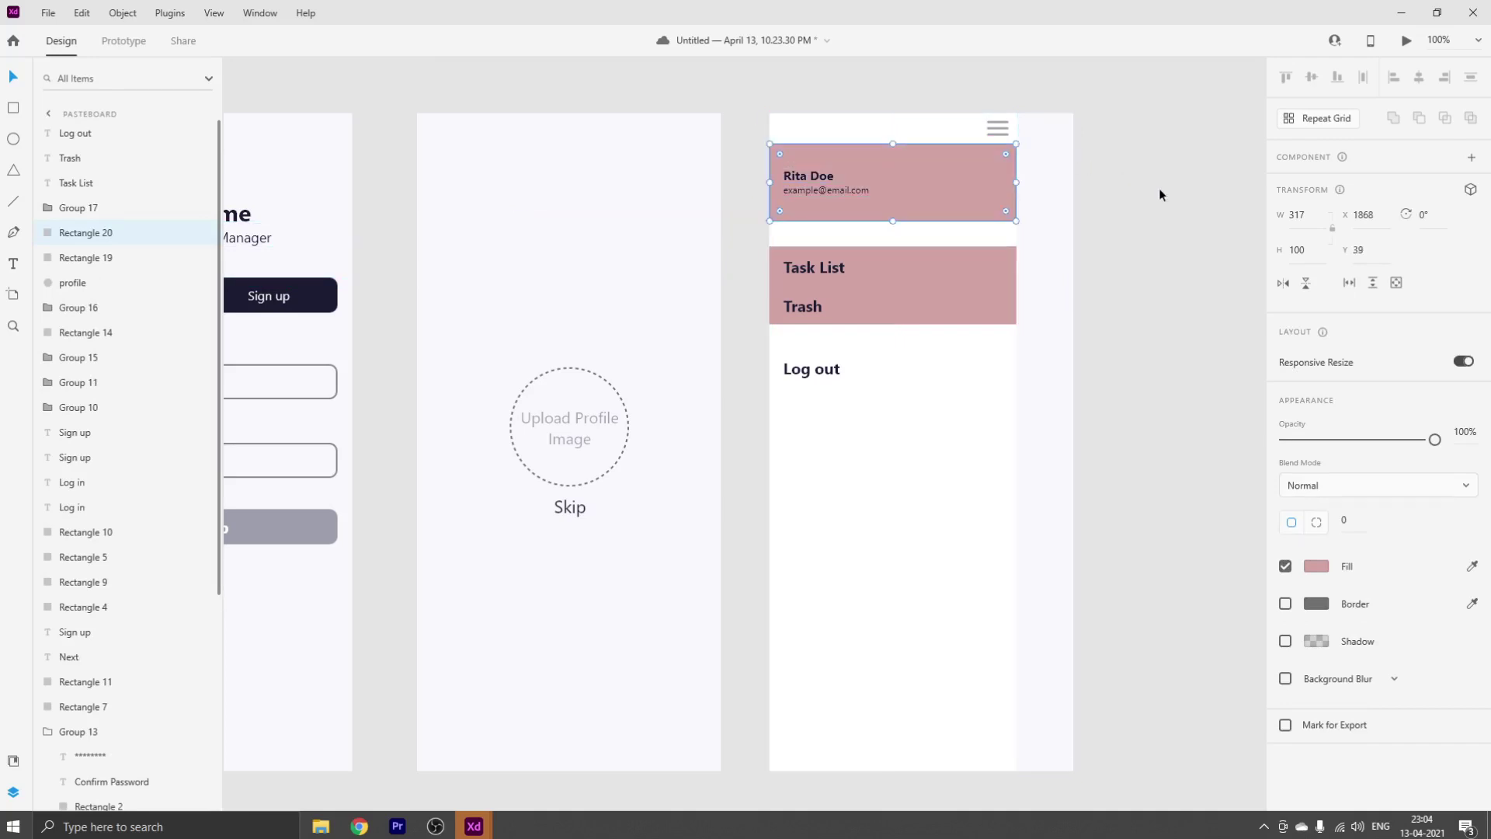
Send the header background behind the profile photo and shorten it from the top
key(ctrl+bracketleft)
key(ctrl+bracketleft)
click(1200, 183)
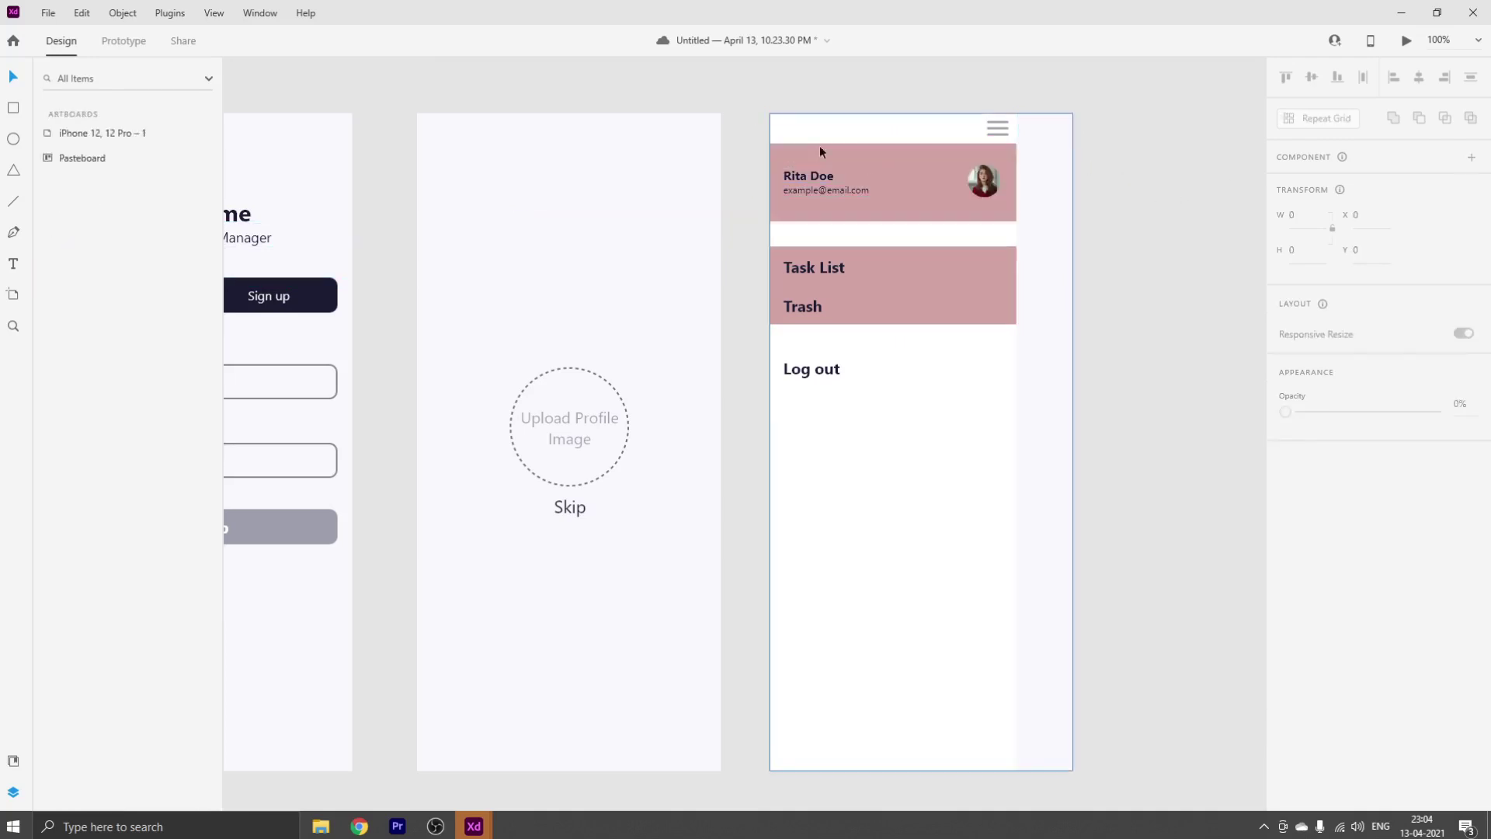
click(902, 162)
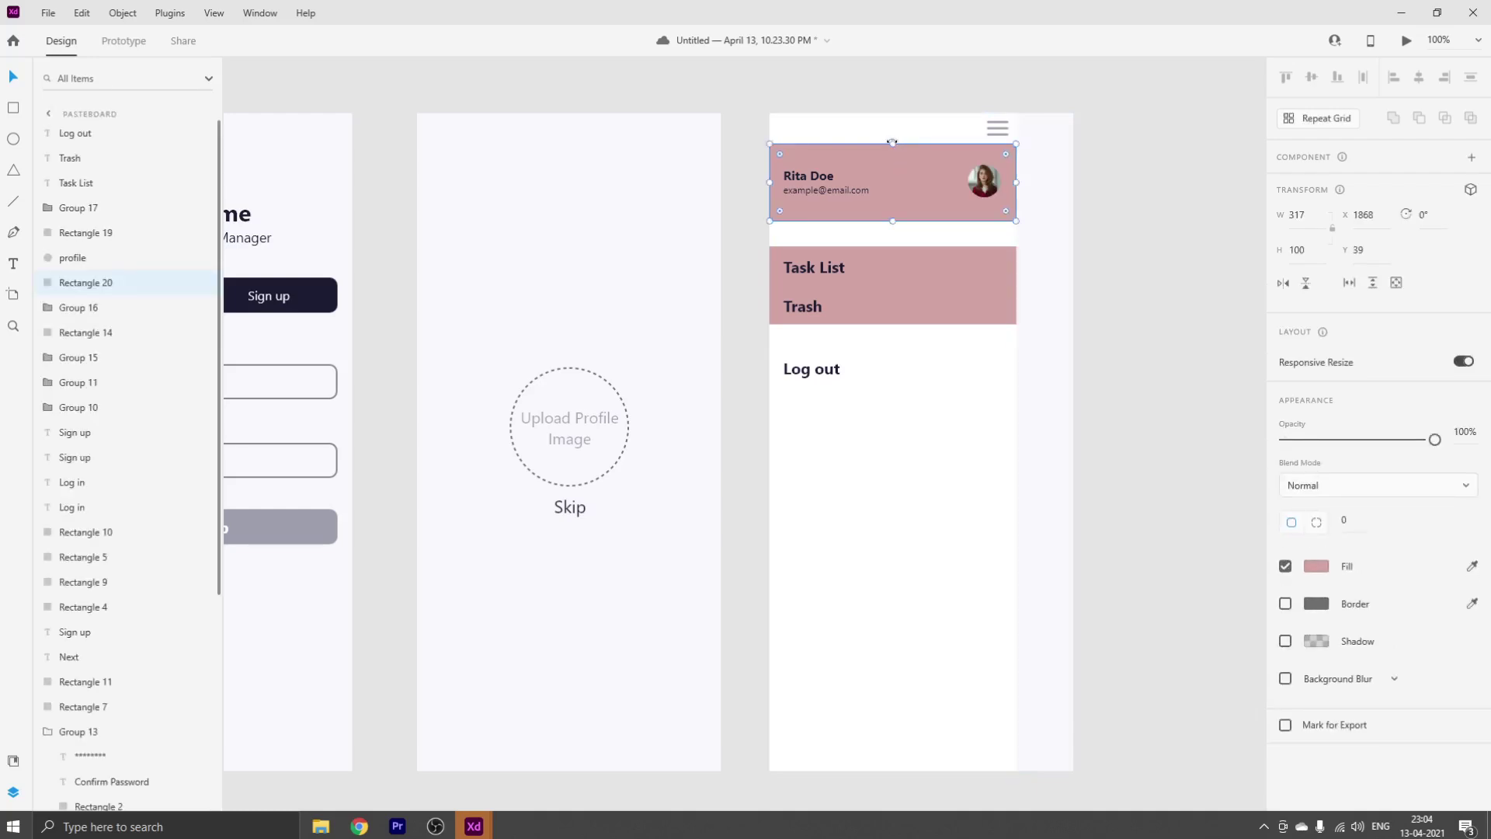
drag(893, 143, 892, 165)
shift+click(995, 182)
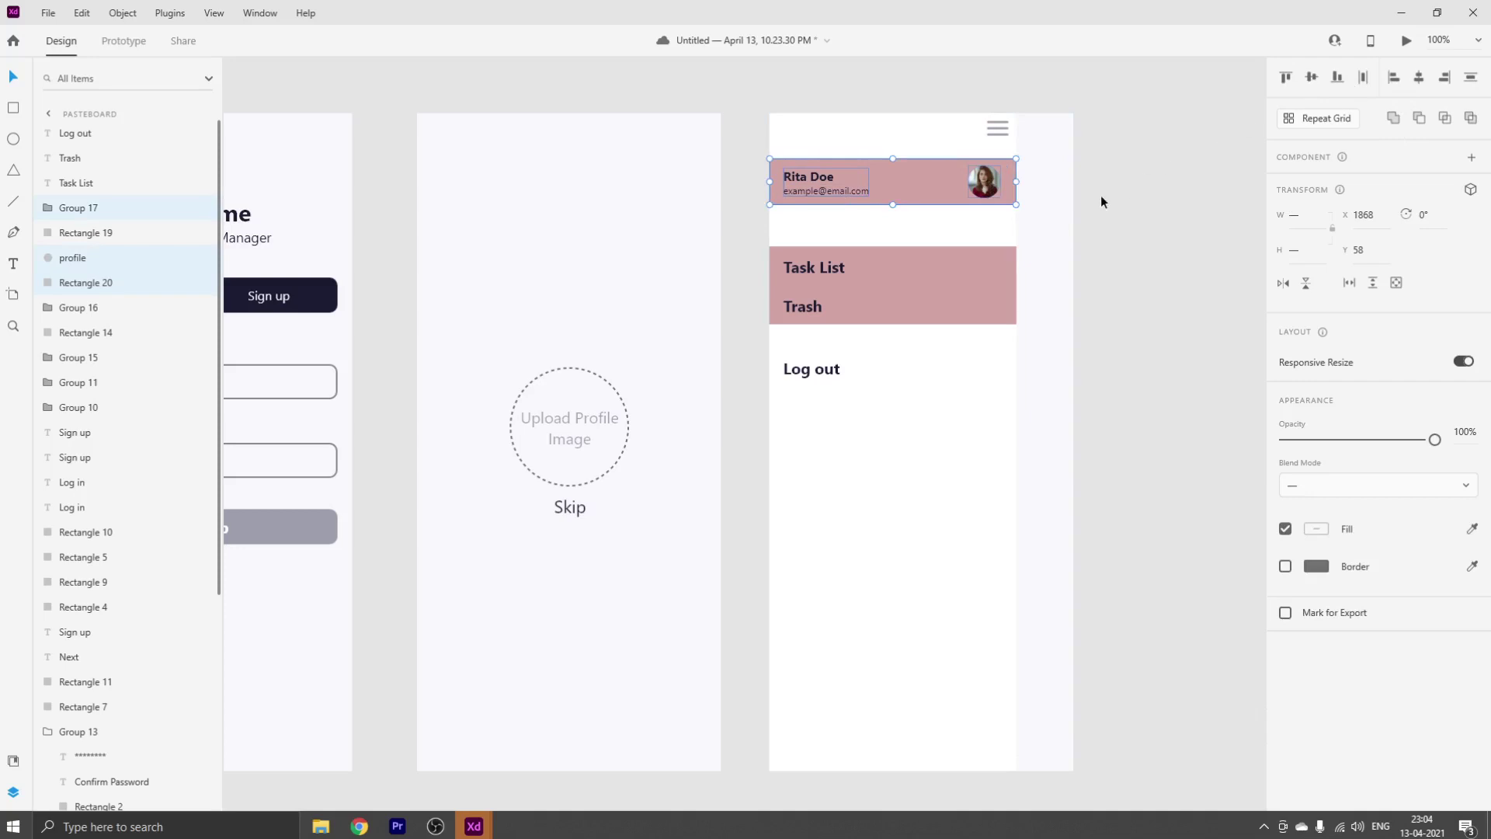
Copy the header background down behind Log out and move the Log out row down 28 px
click(1101, 194)
click(916, 184)
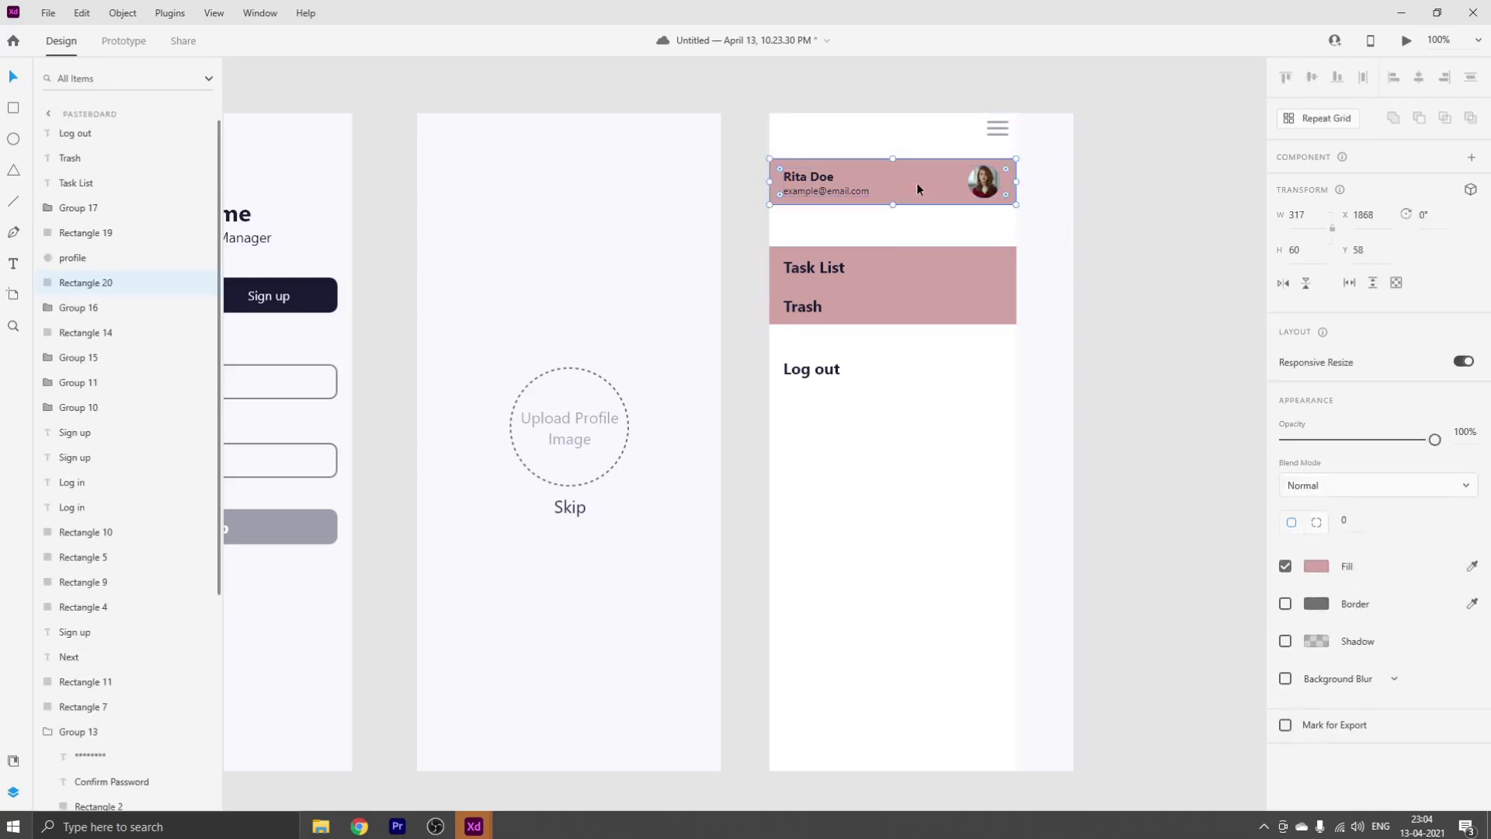
drag(917, 184, 912, 367)
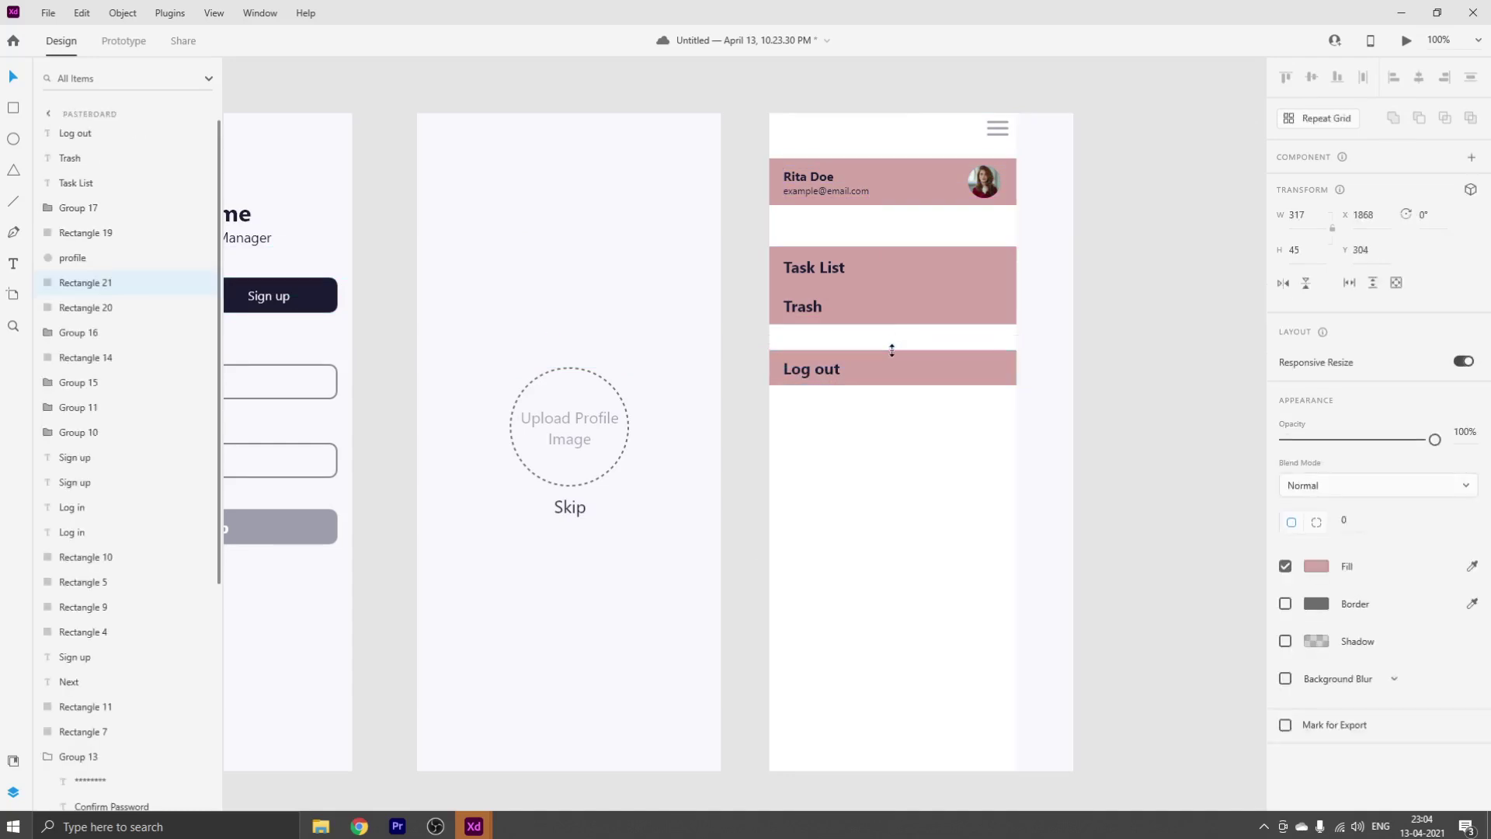
shift+click(812, 369)
click(1164, 253)
click(825, 367)
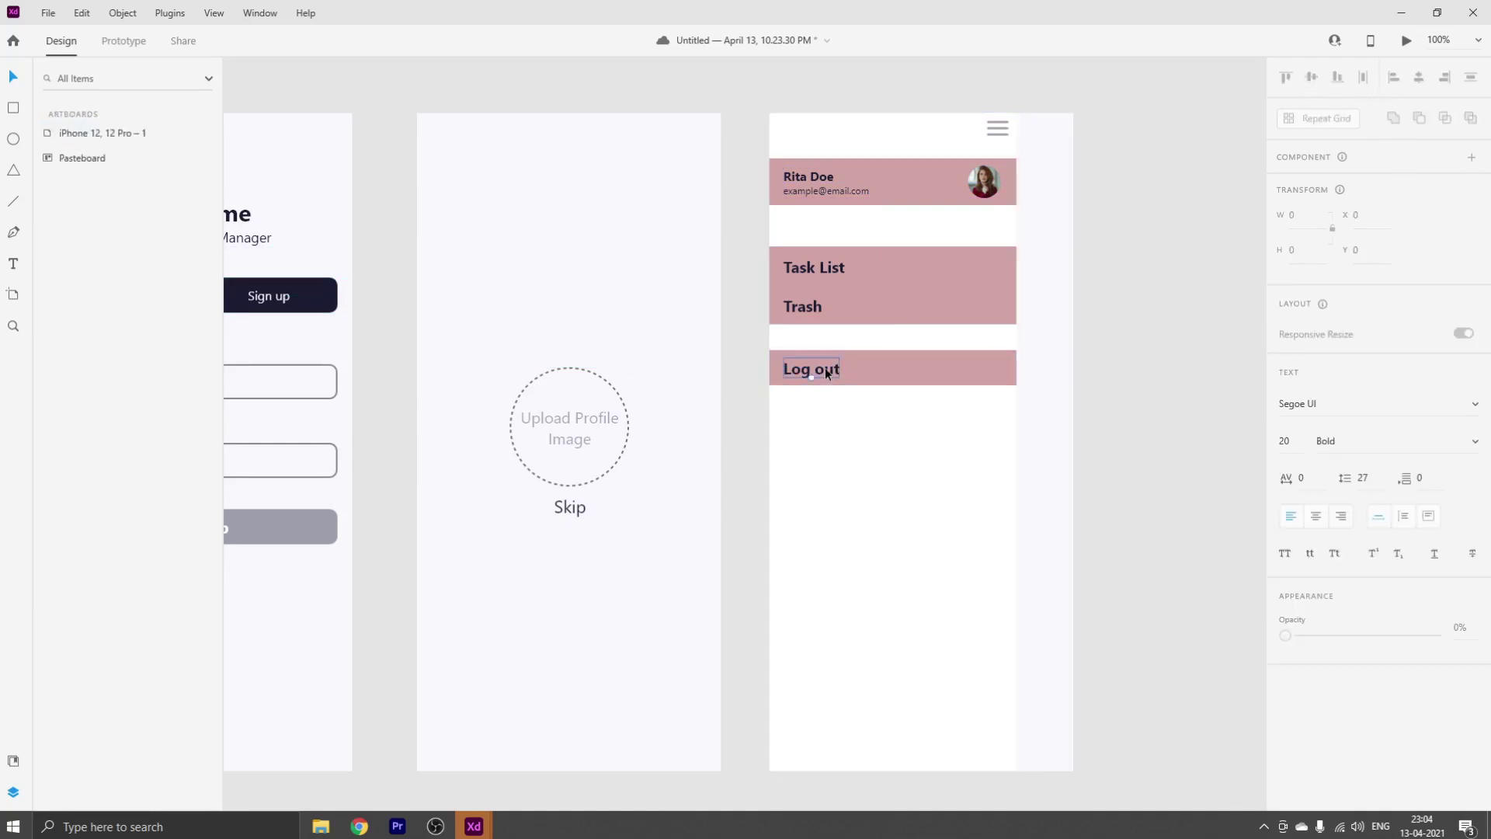
shift+click(939, 368)
drag(939, 369, 942, 390)
Group the profile header items, the Task List/Trash items, and the Log out items separately
drag(755, 148, 1019, 197)
right_click(990, 210)
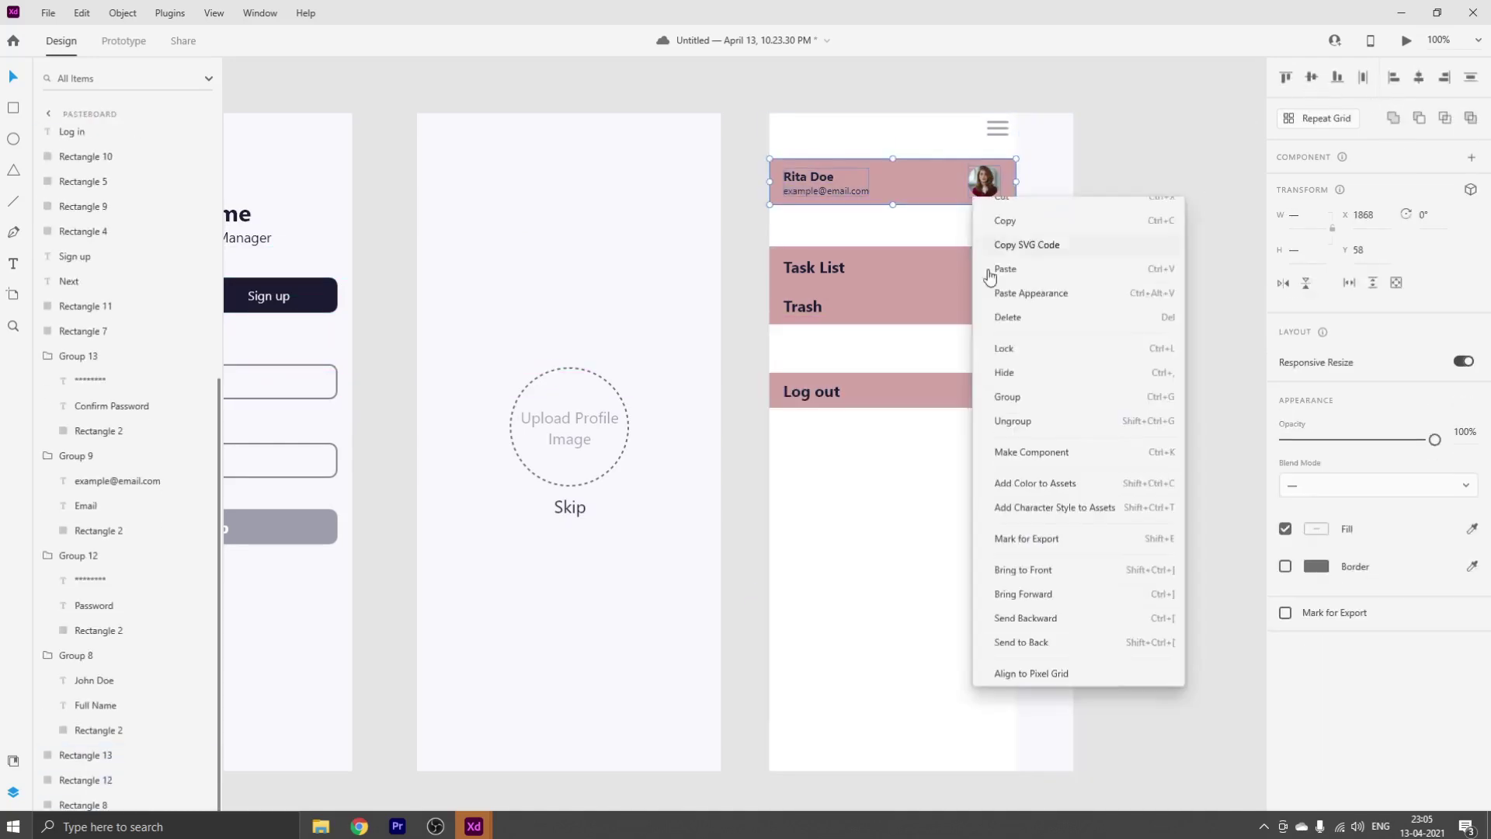
click(1002, 392)
click(1061, 290)
key(ctrl+g)
click(971, 391)
shift+click(812, 391)
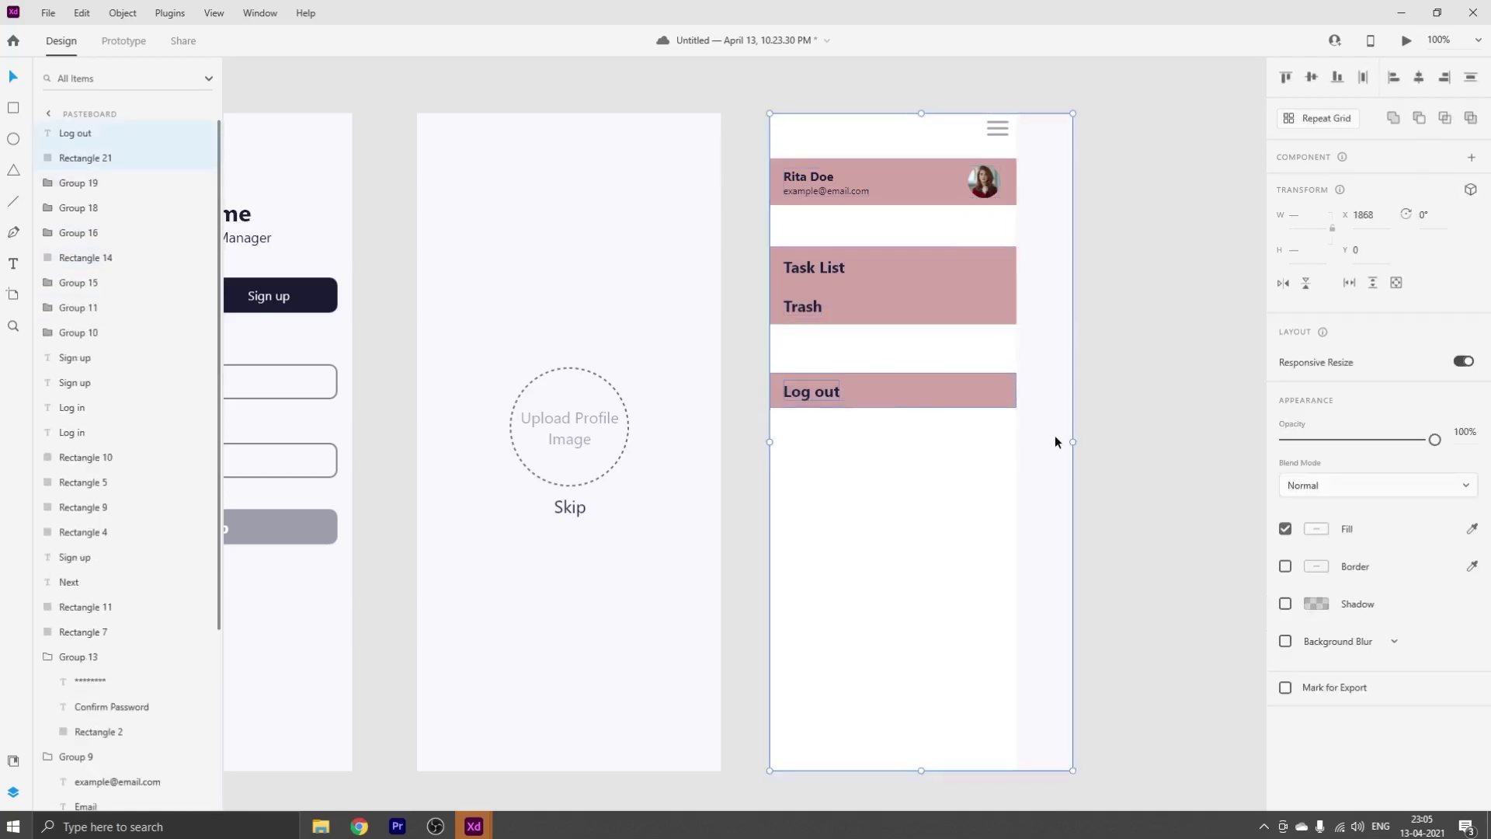
key(ctrl+g)
Move the Task List and Trash group down, then ungroup all three menu groups
mouse_move(882, 391)
mouse_down()
mouse_move(882, 418)
mouse_move(877, 386)
mouse_up()
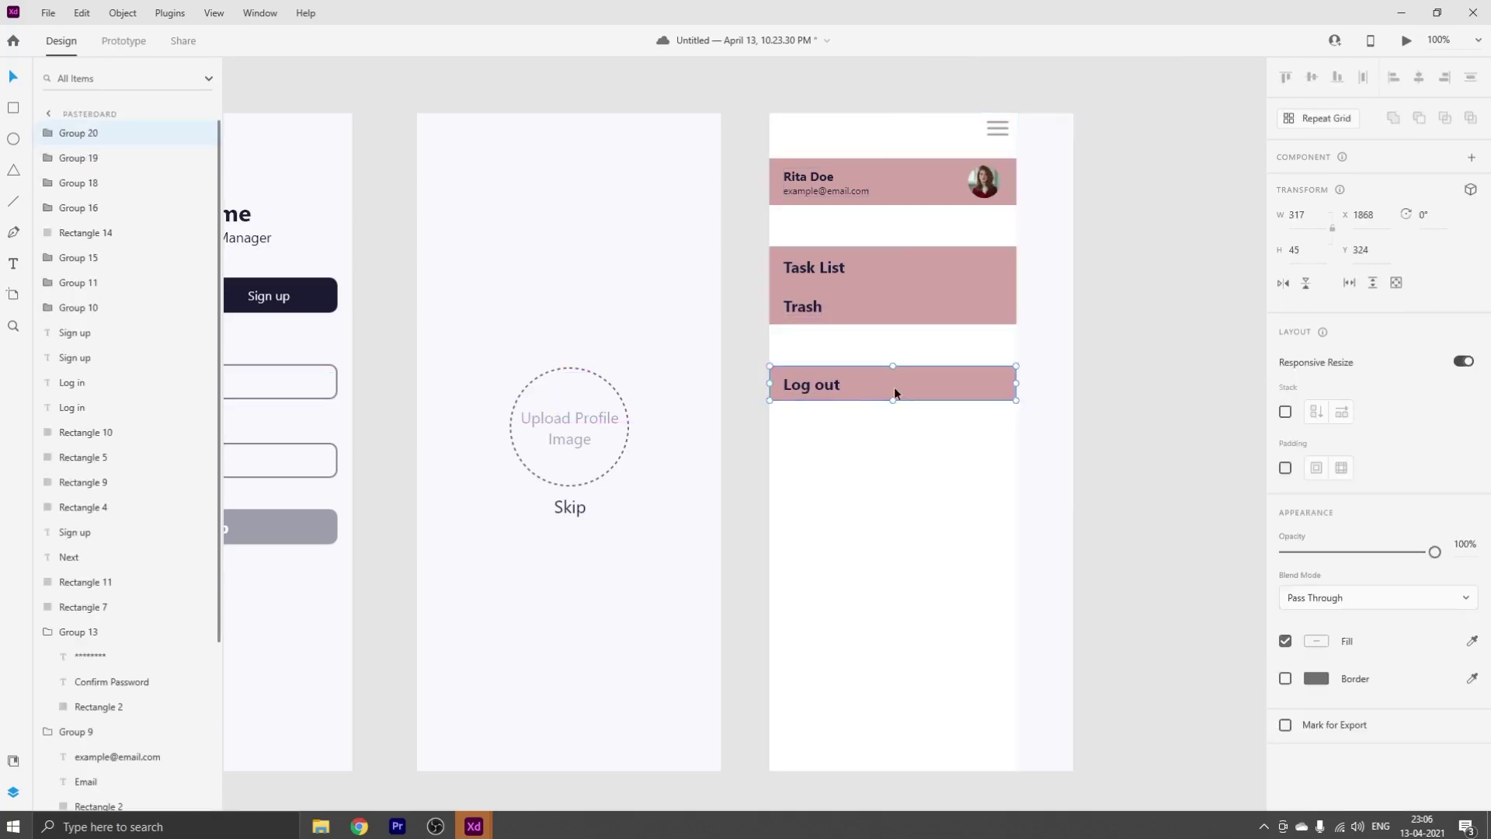
key(ctrl+z)
click(934, 278)
drag(934, 278, 937, 300)
key(ctrl+a)
right_click(962, 302)
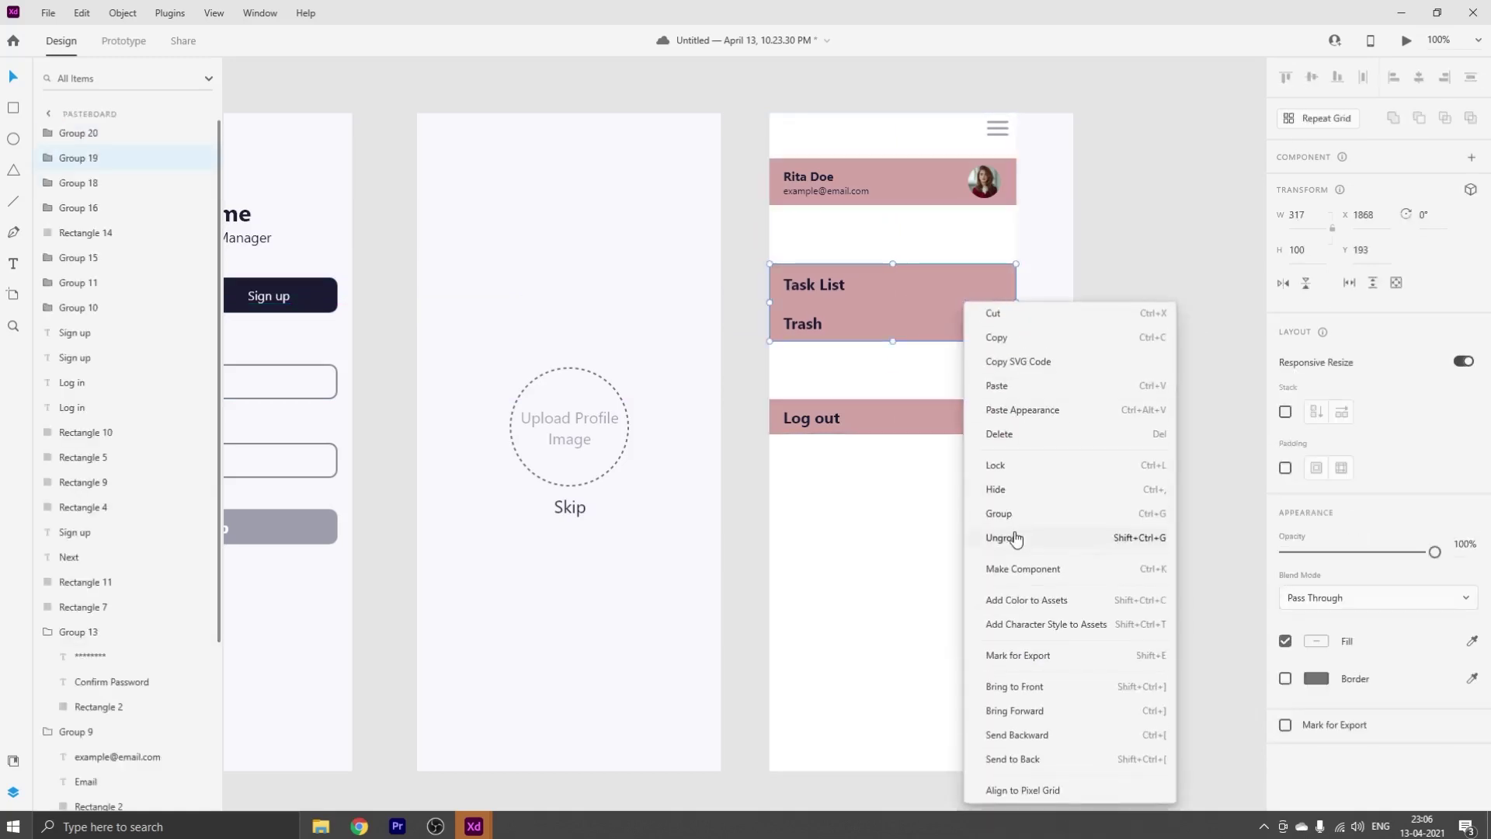
click(1010, 536)
Fill the three background bands with #F8F7FC at 26% opacity
shift+click(985, 400)
click(1317, 567)
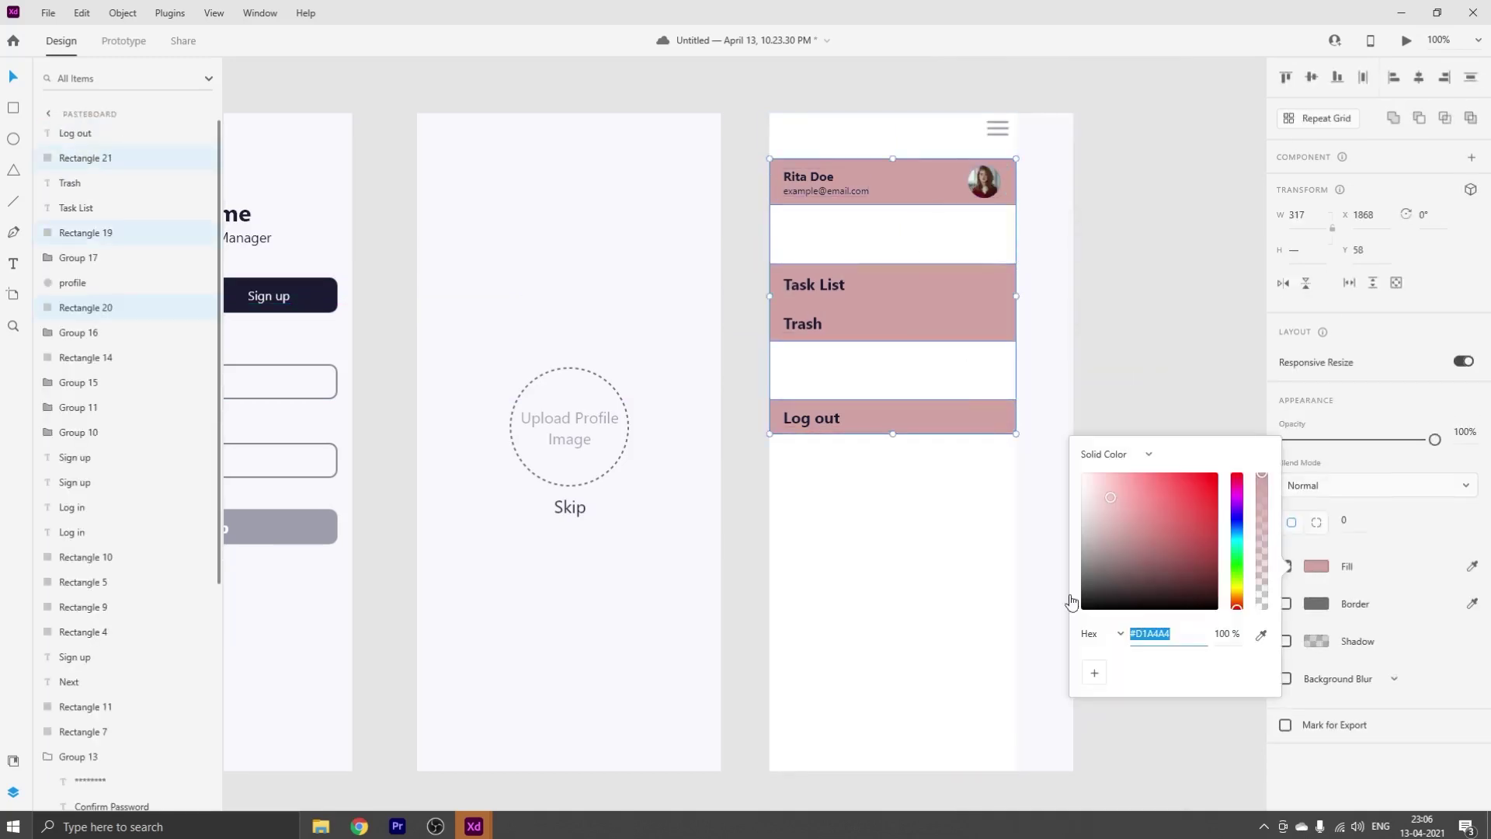
click(1023, 331)
click(1262, 544)
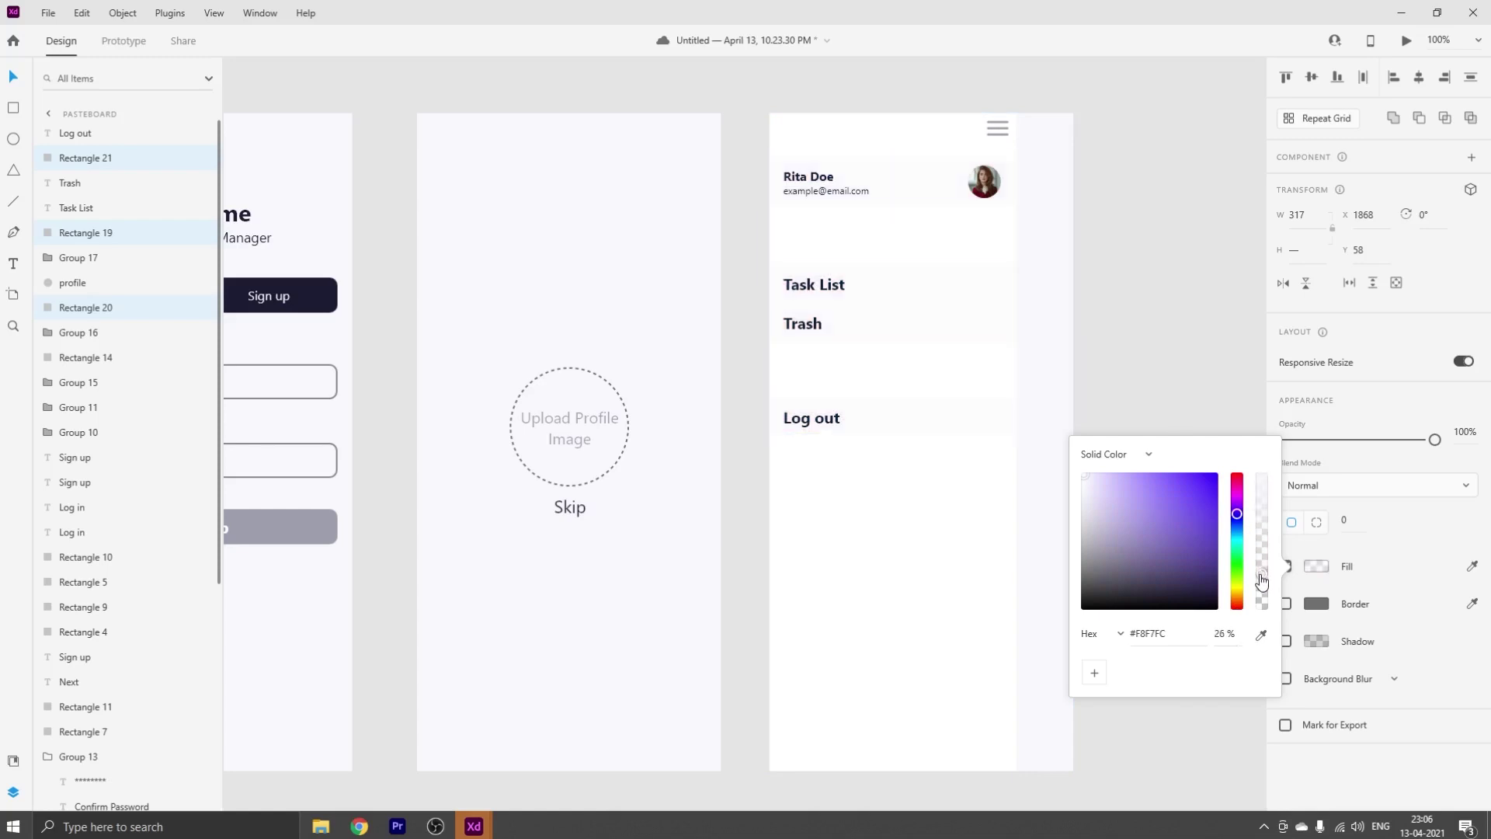
click(1167, 221)
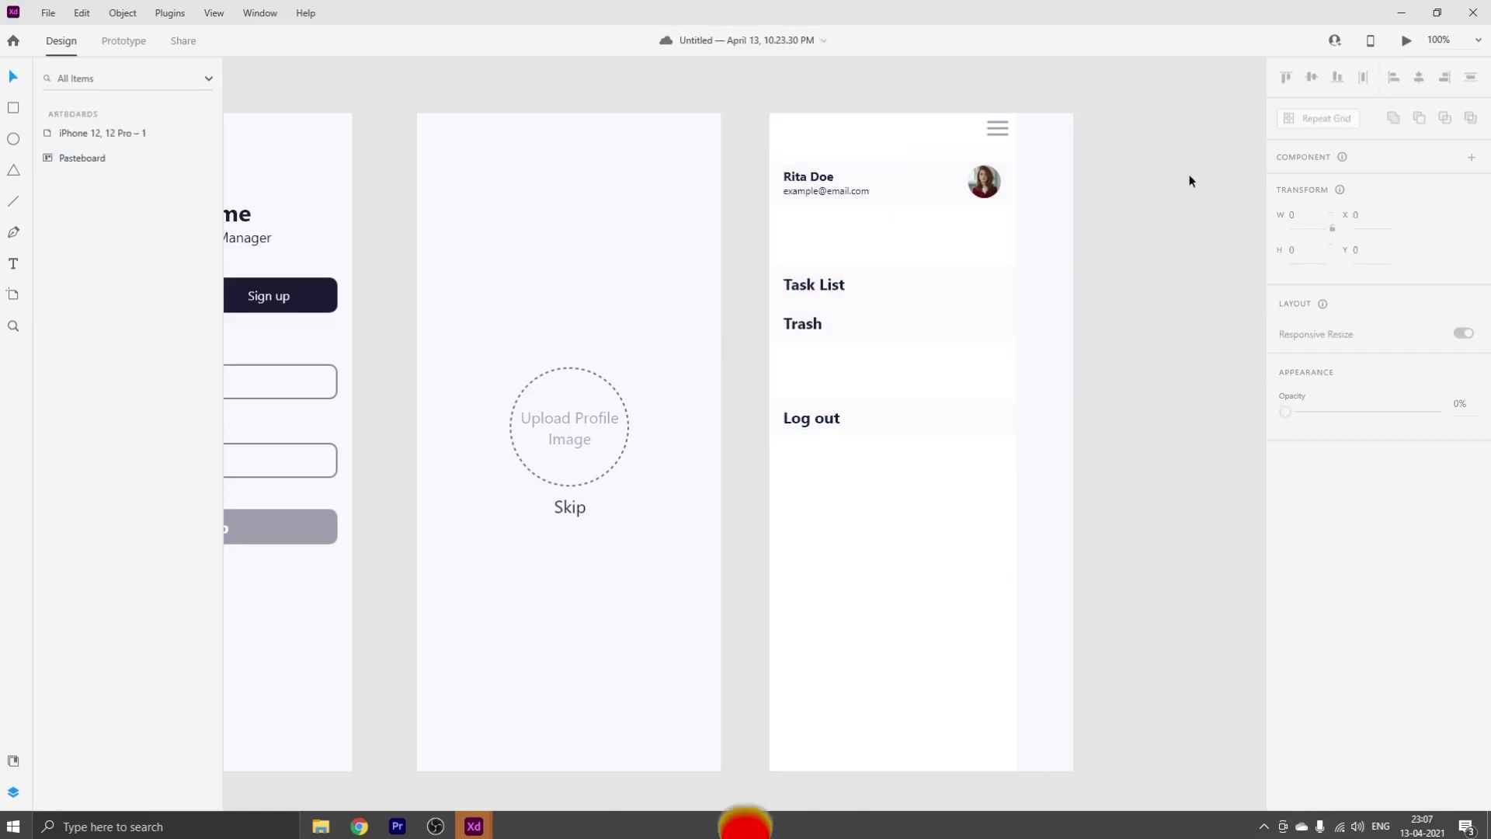
key(ctrl+0)
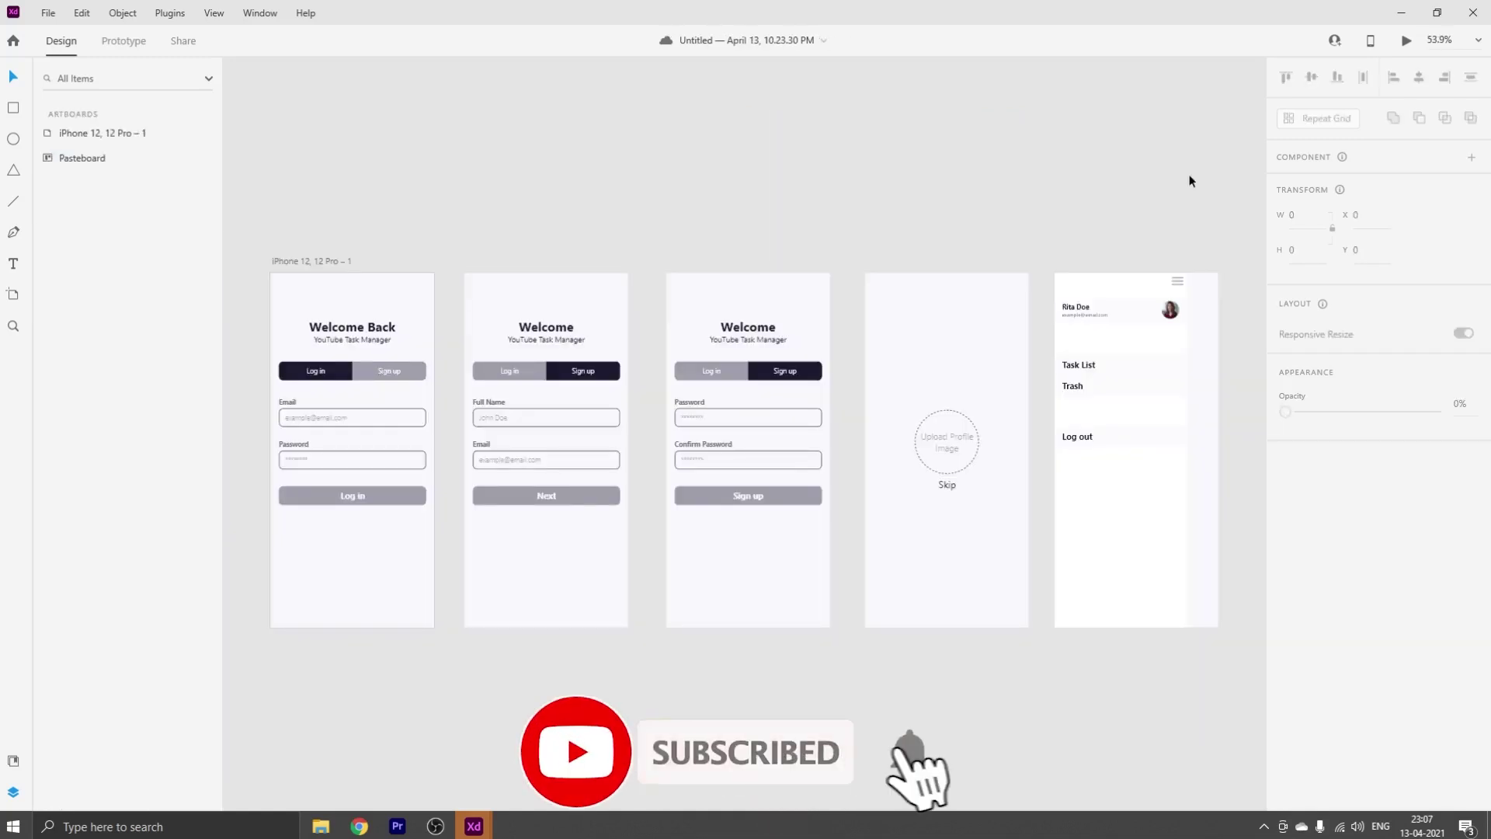
drag(750, 268, 853, 234)
key(ctrl+1)
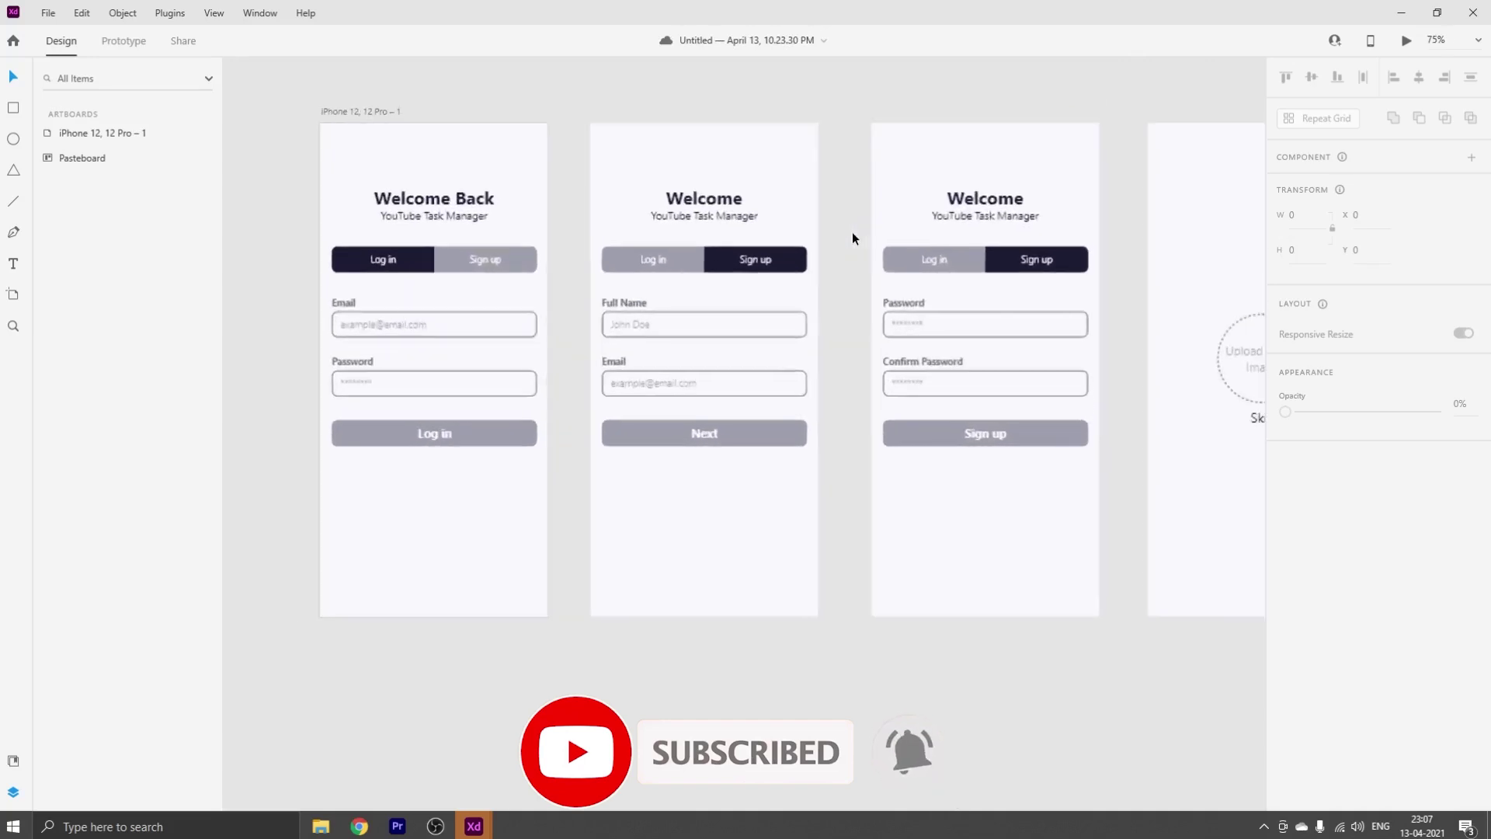
mouse_move(636, 224)
mouse_down()
mouse_move(1003, 289)
mouse_move(688, 327)
mouse_up()
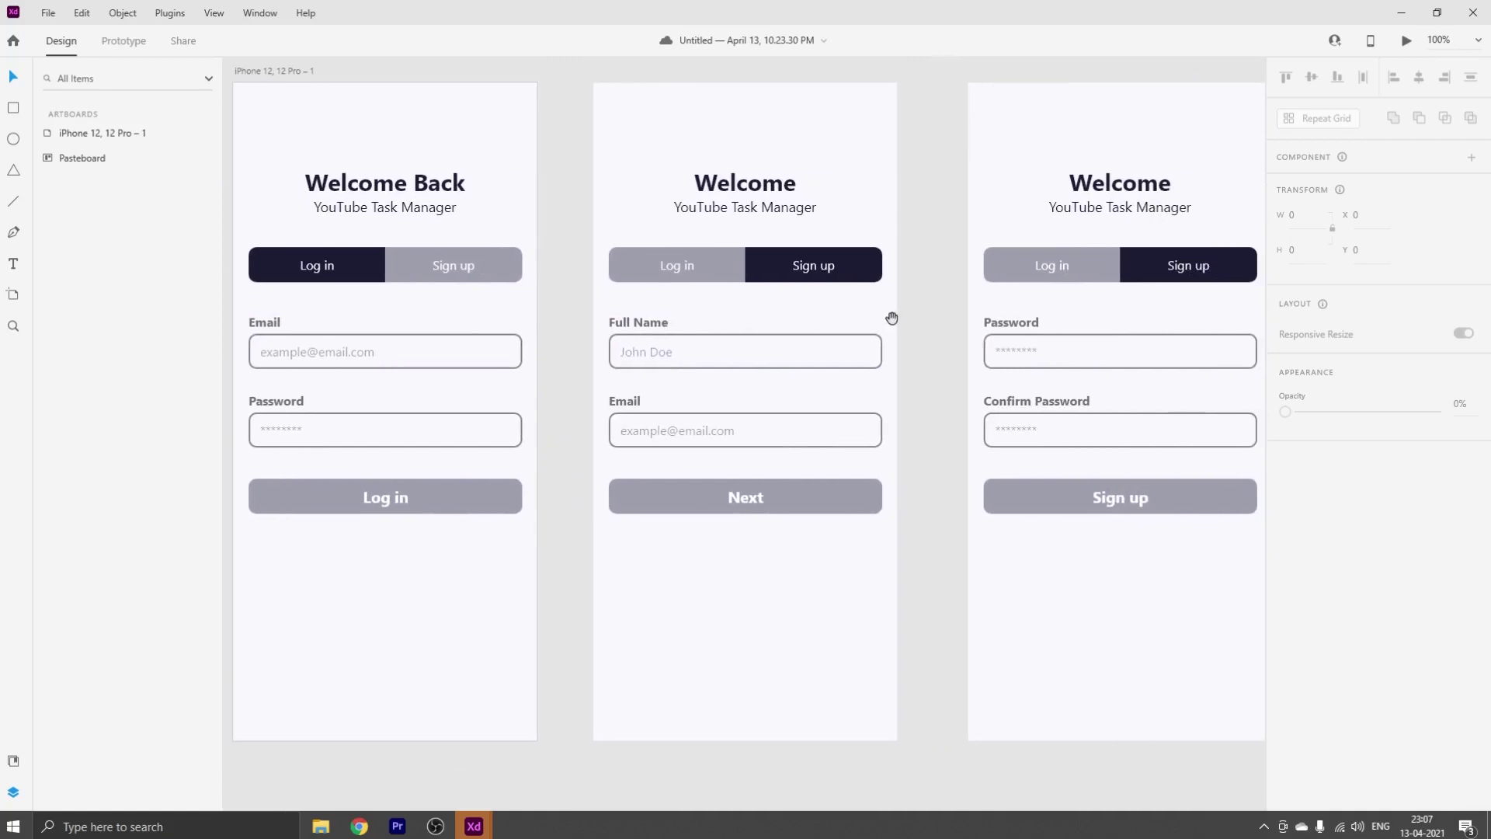
drag(892, 319, 776, 316)
drag(1126, 316, 855, 313)
drag(1049, 310, 869, 310)
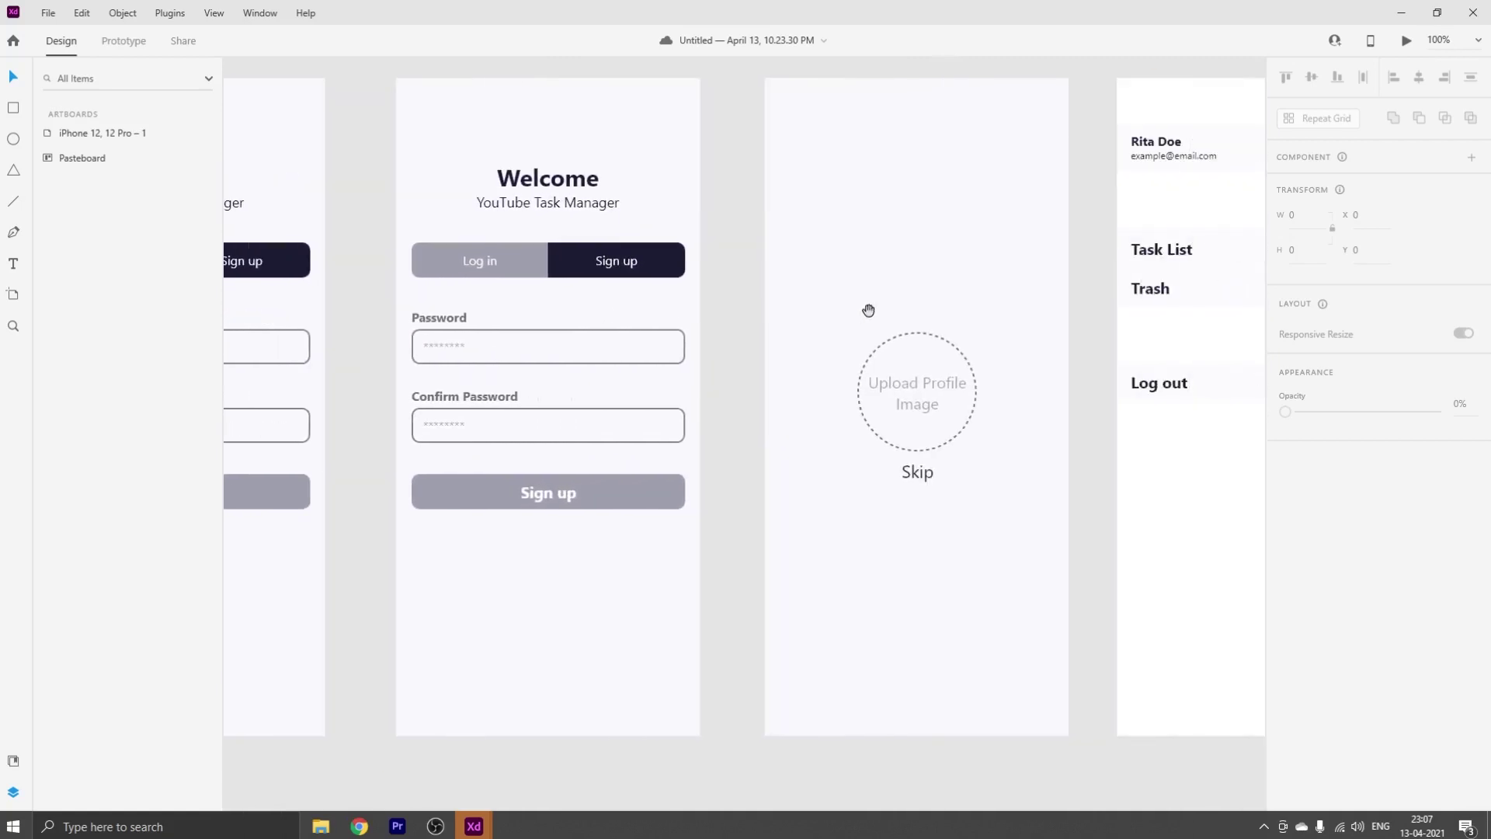
drag(982, 319, 862, 325)
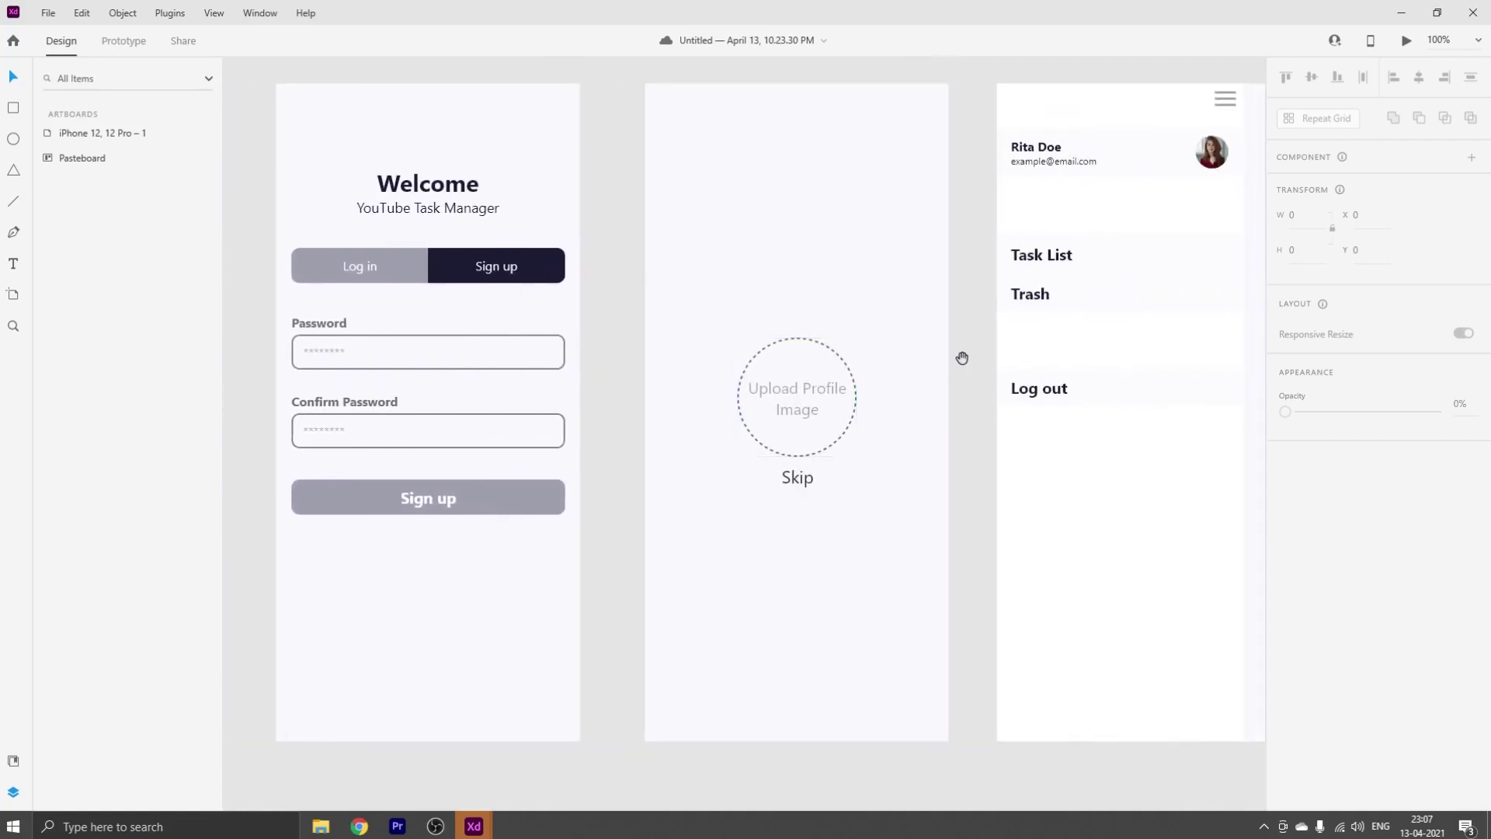
drag(962, 356, 624, 352)
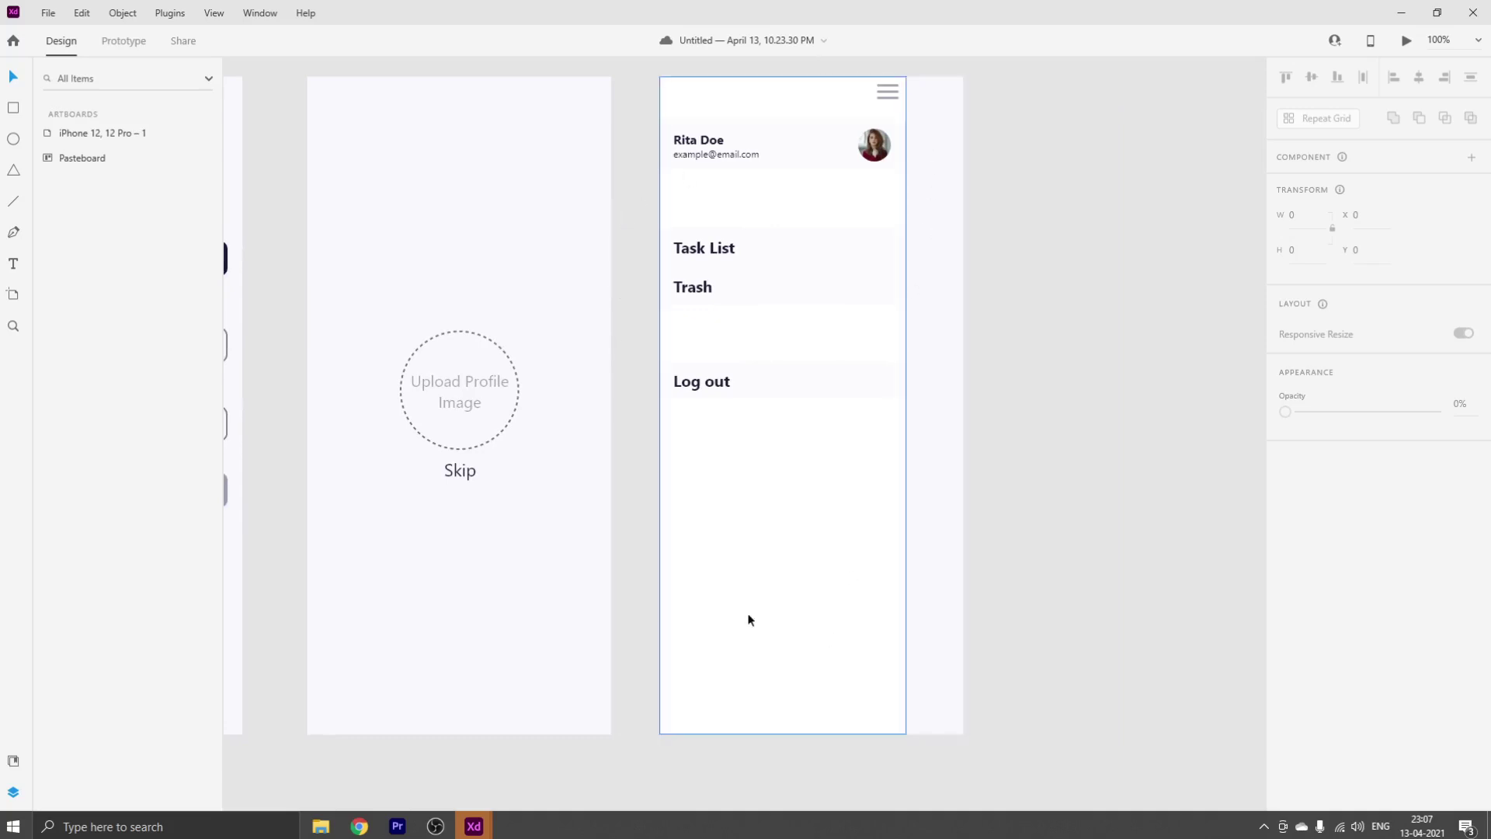